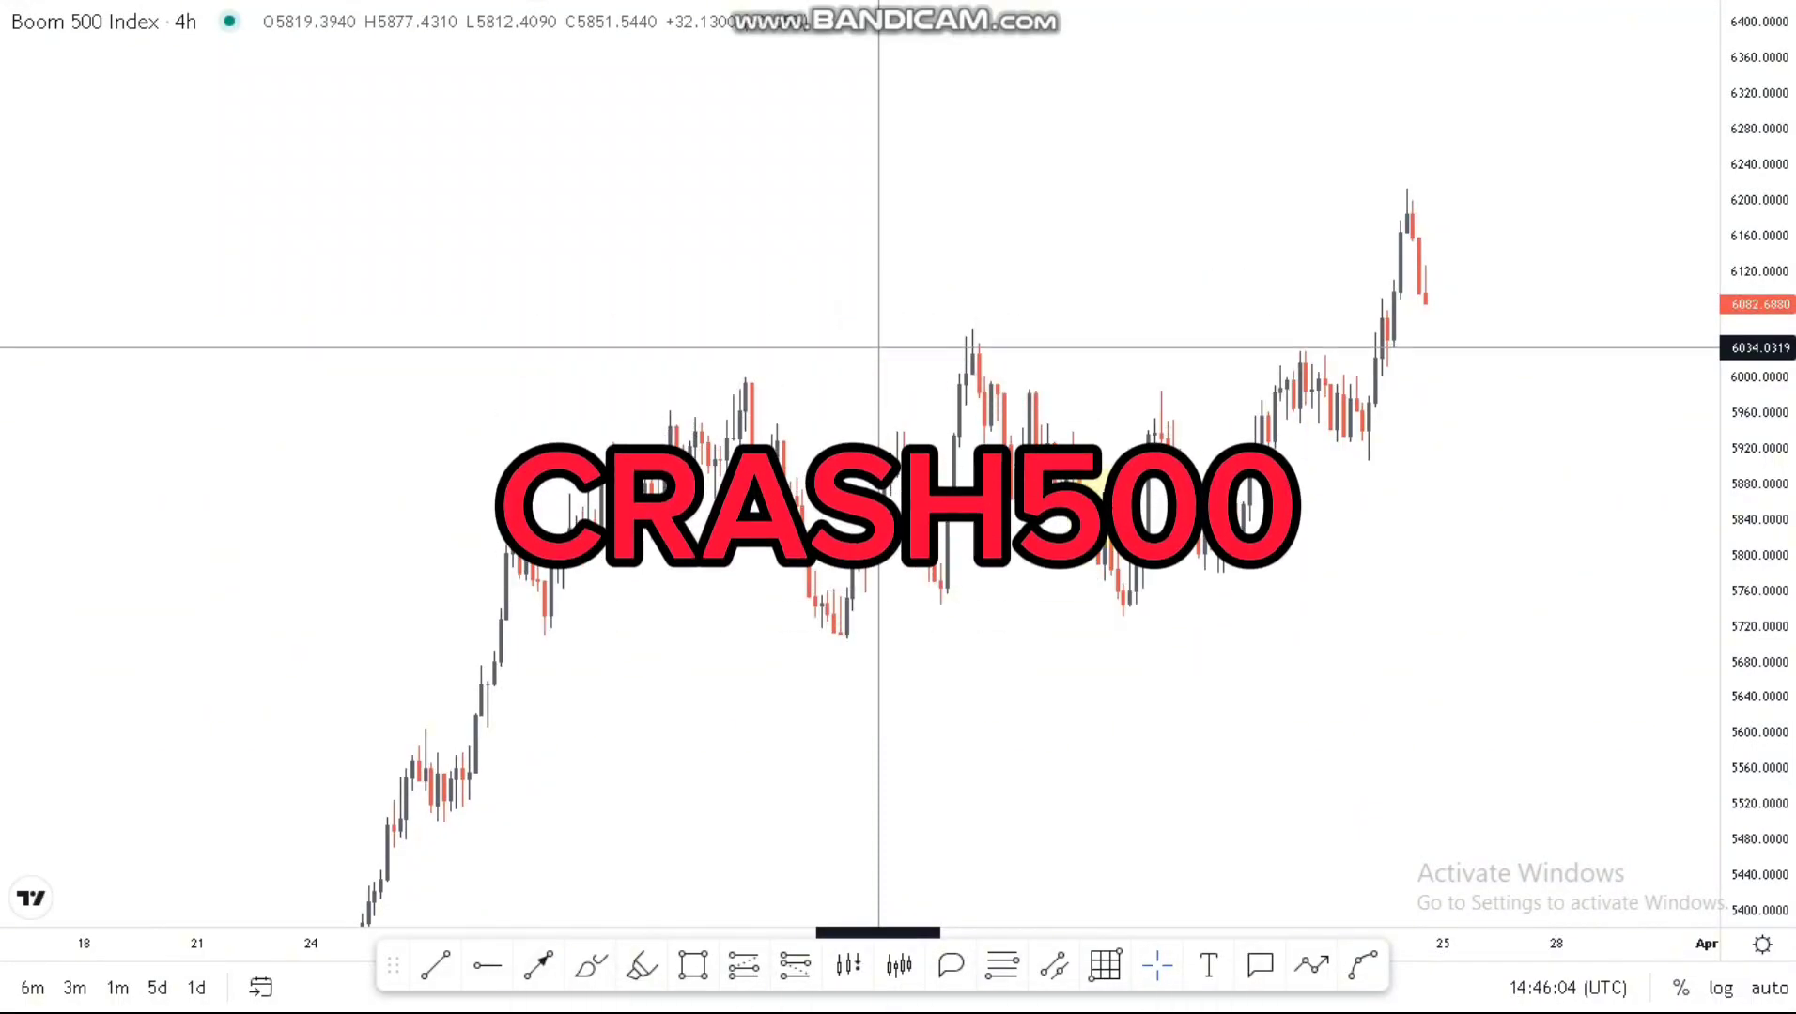
Step: Mark the major swing highs and lows of the uptrend with red highlighter dots, and delete the dot on the latest peak
scroll(1443, 674, "up", 2)
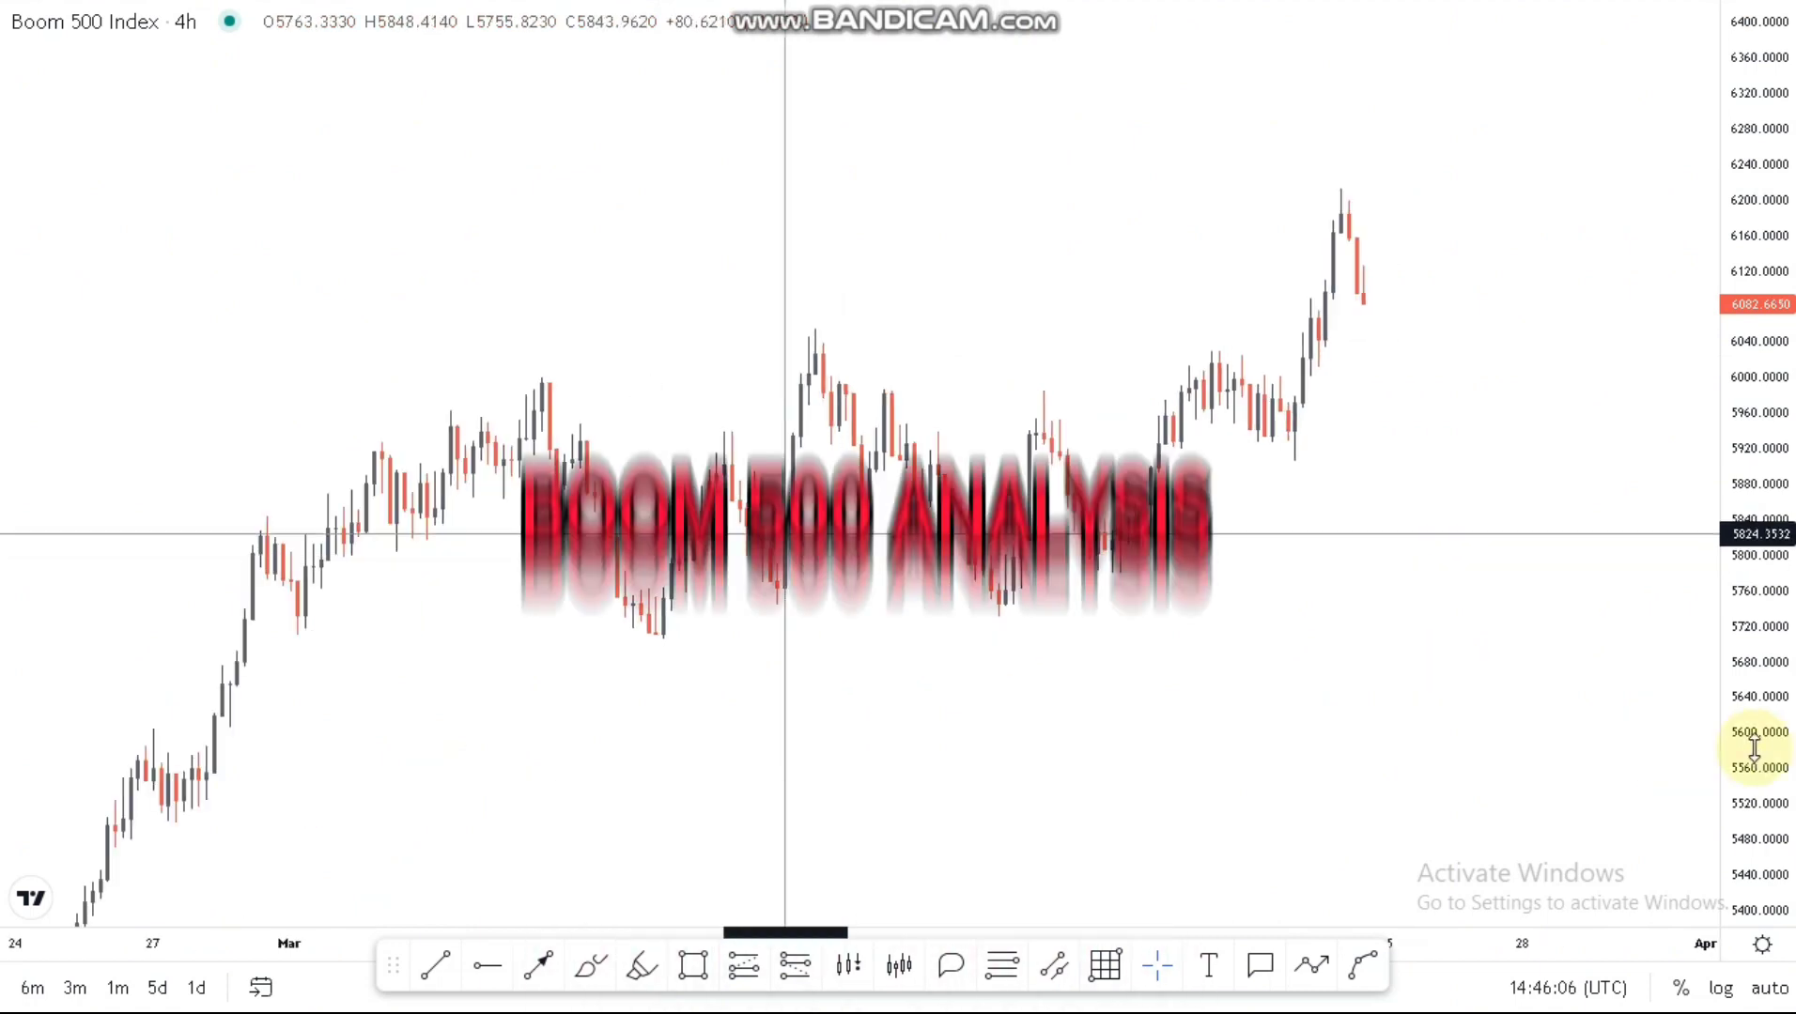
left_click_drag(1754, 749, 1753, 639)
left_click_drag(1189, 616, 1209, 556)
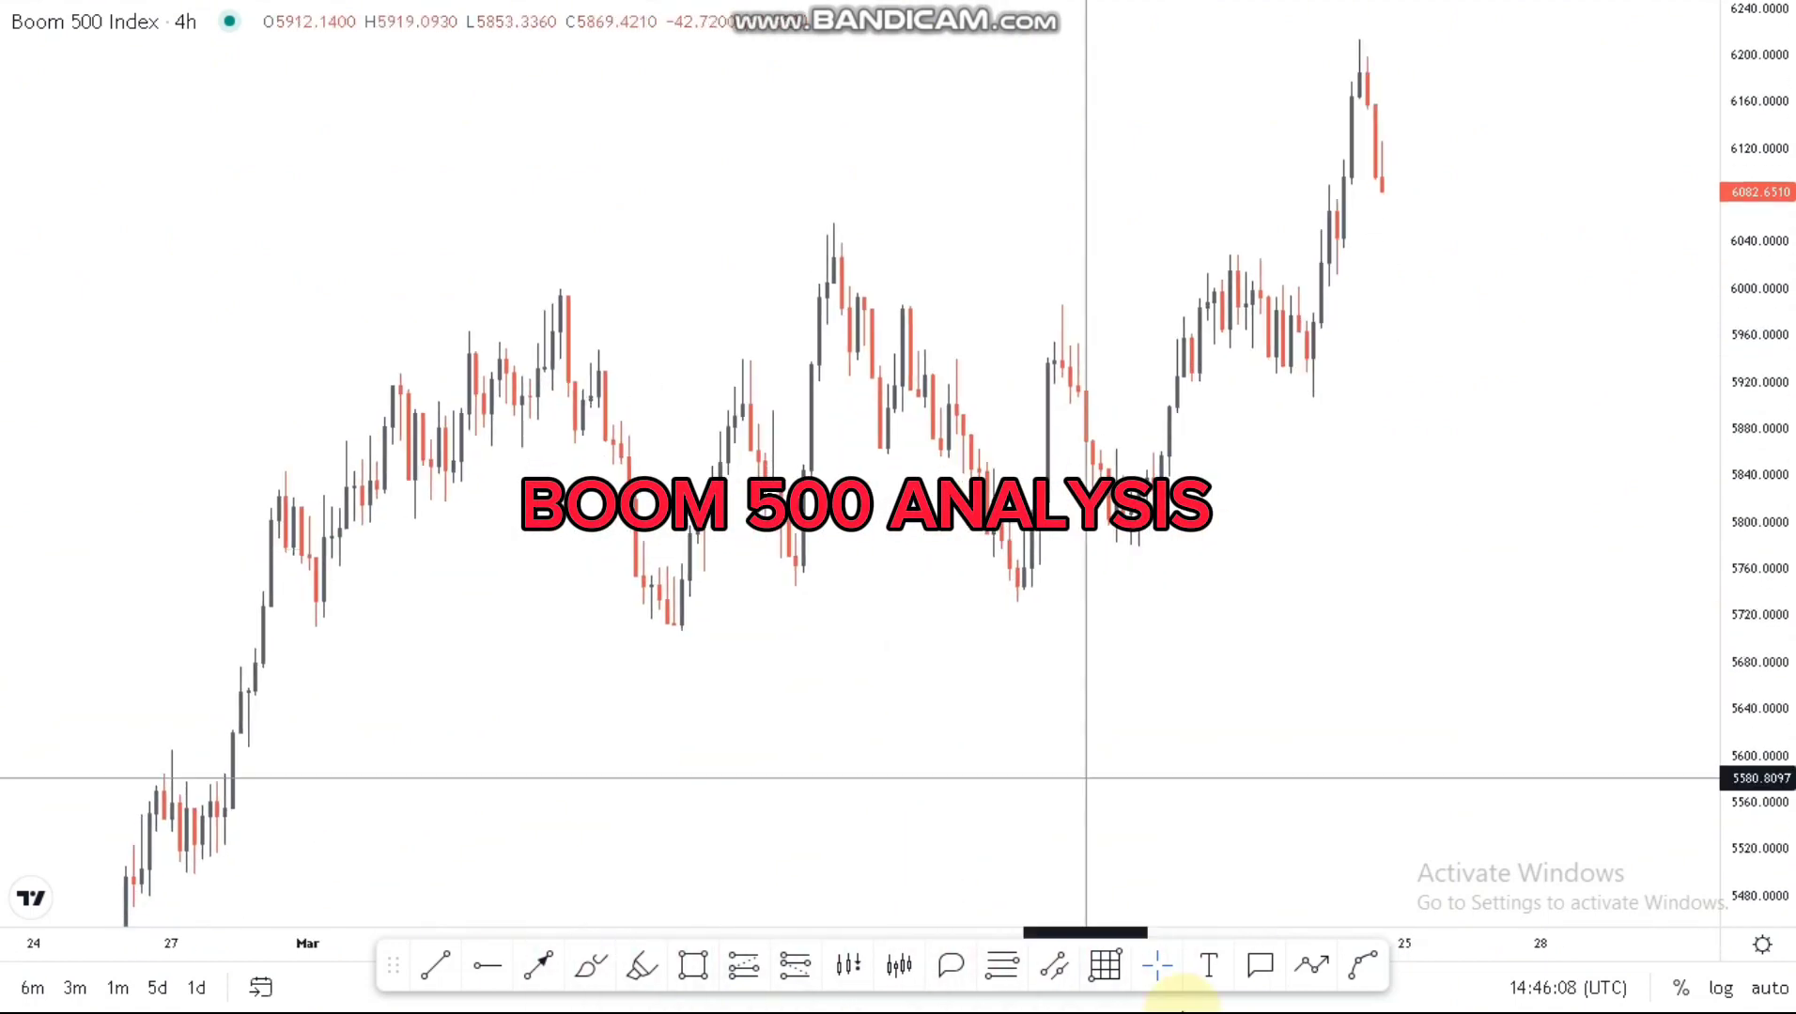
left_click(642, 972)
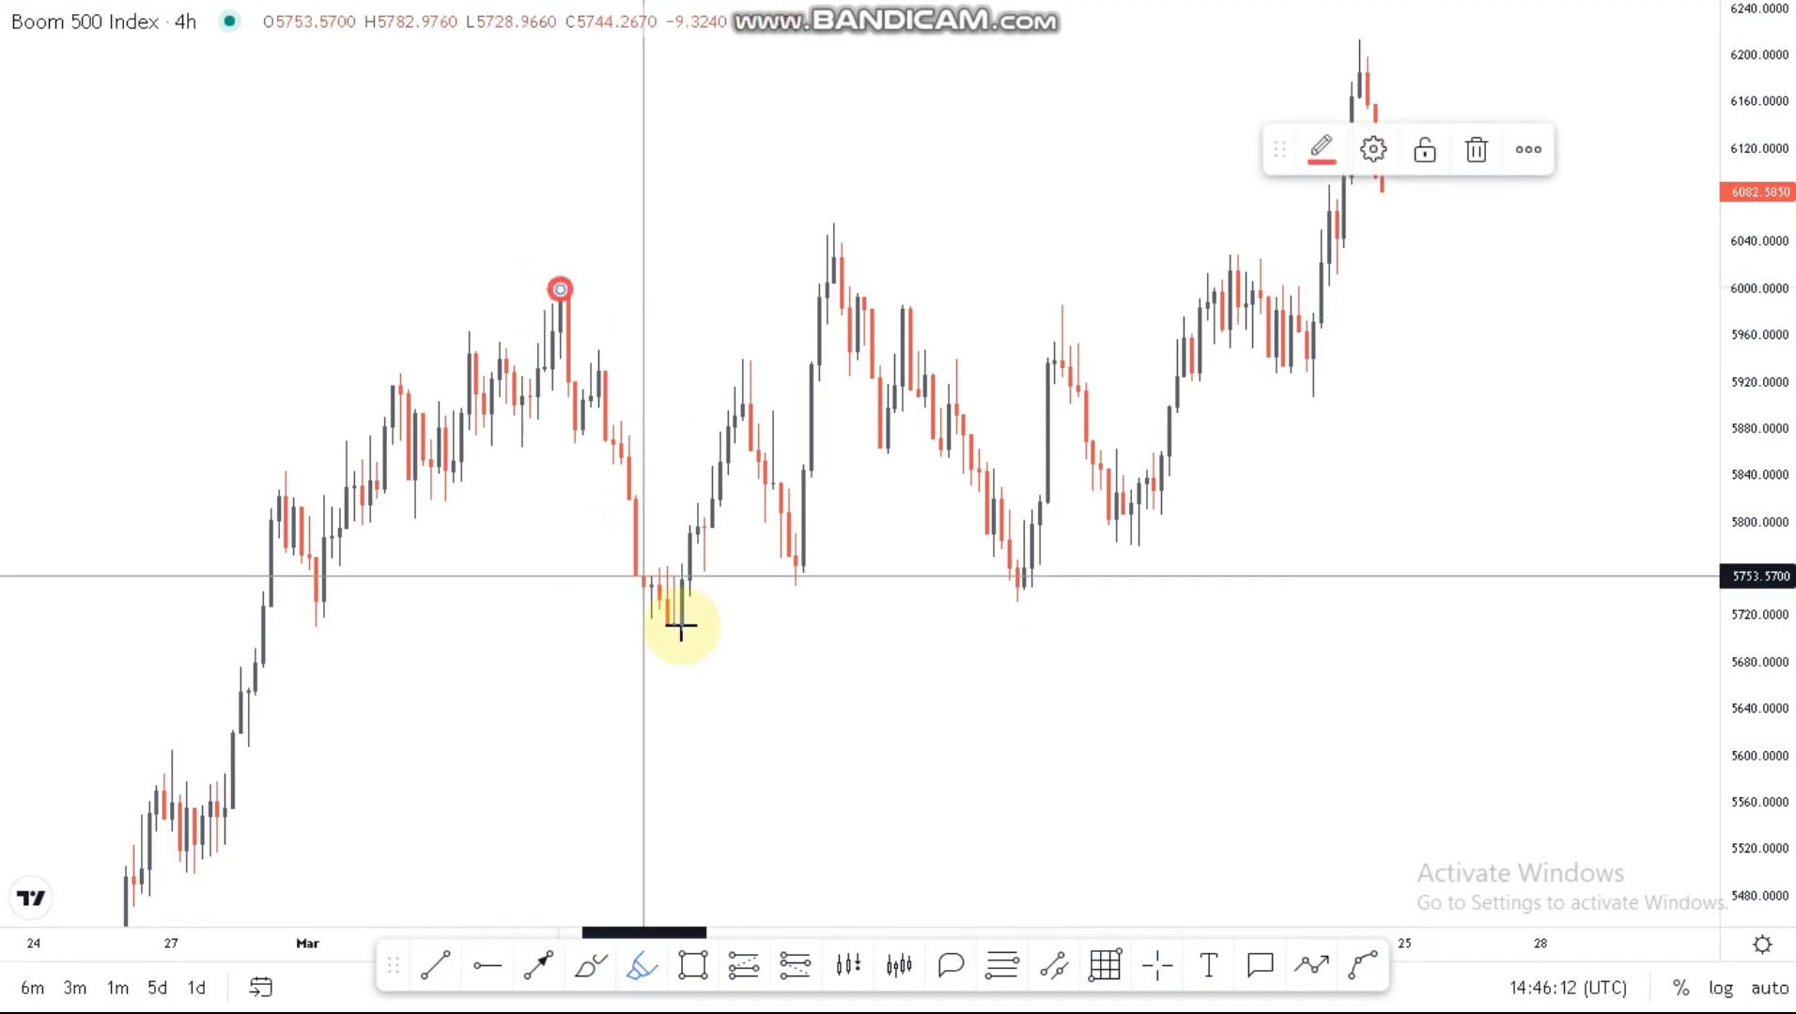
left_click(681, 625)
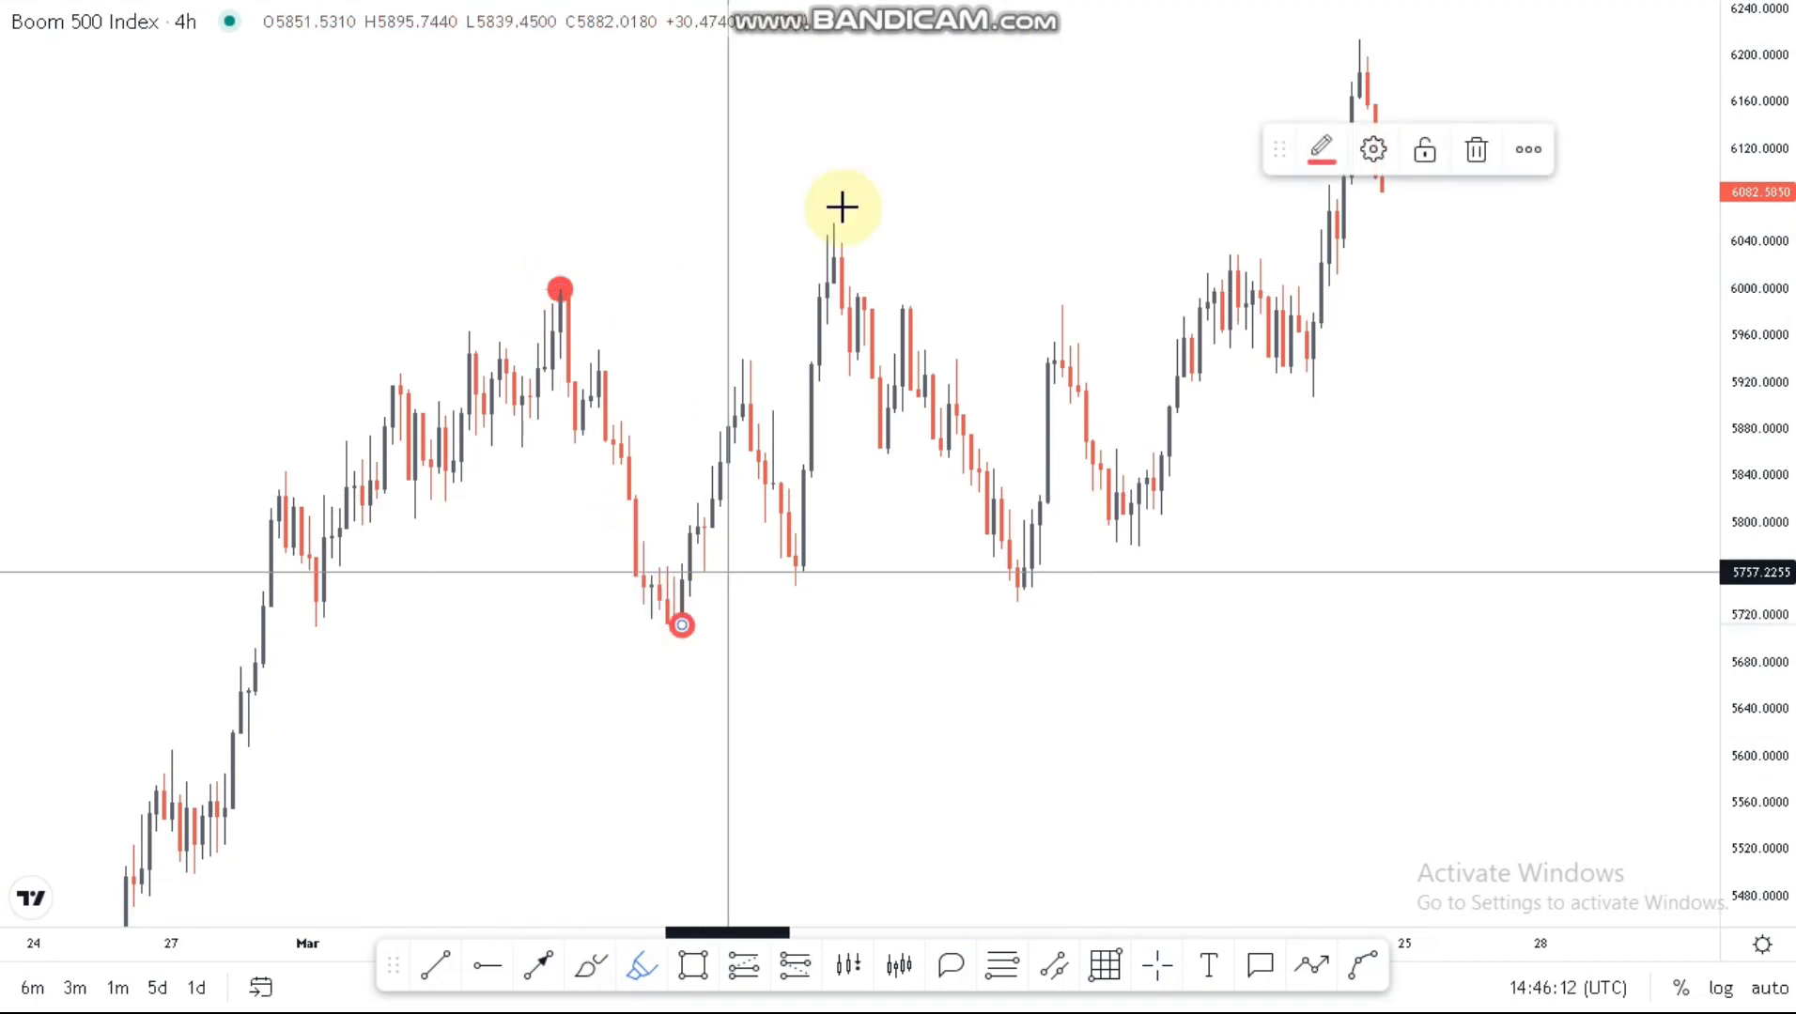
left_click(1024, 590)
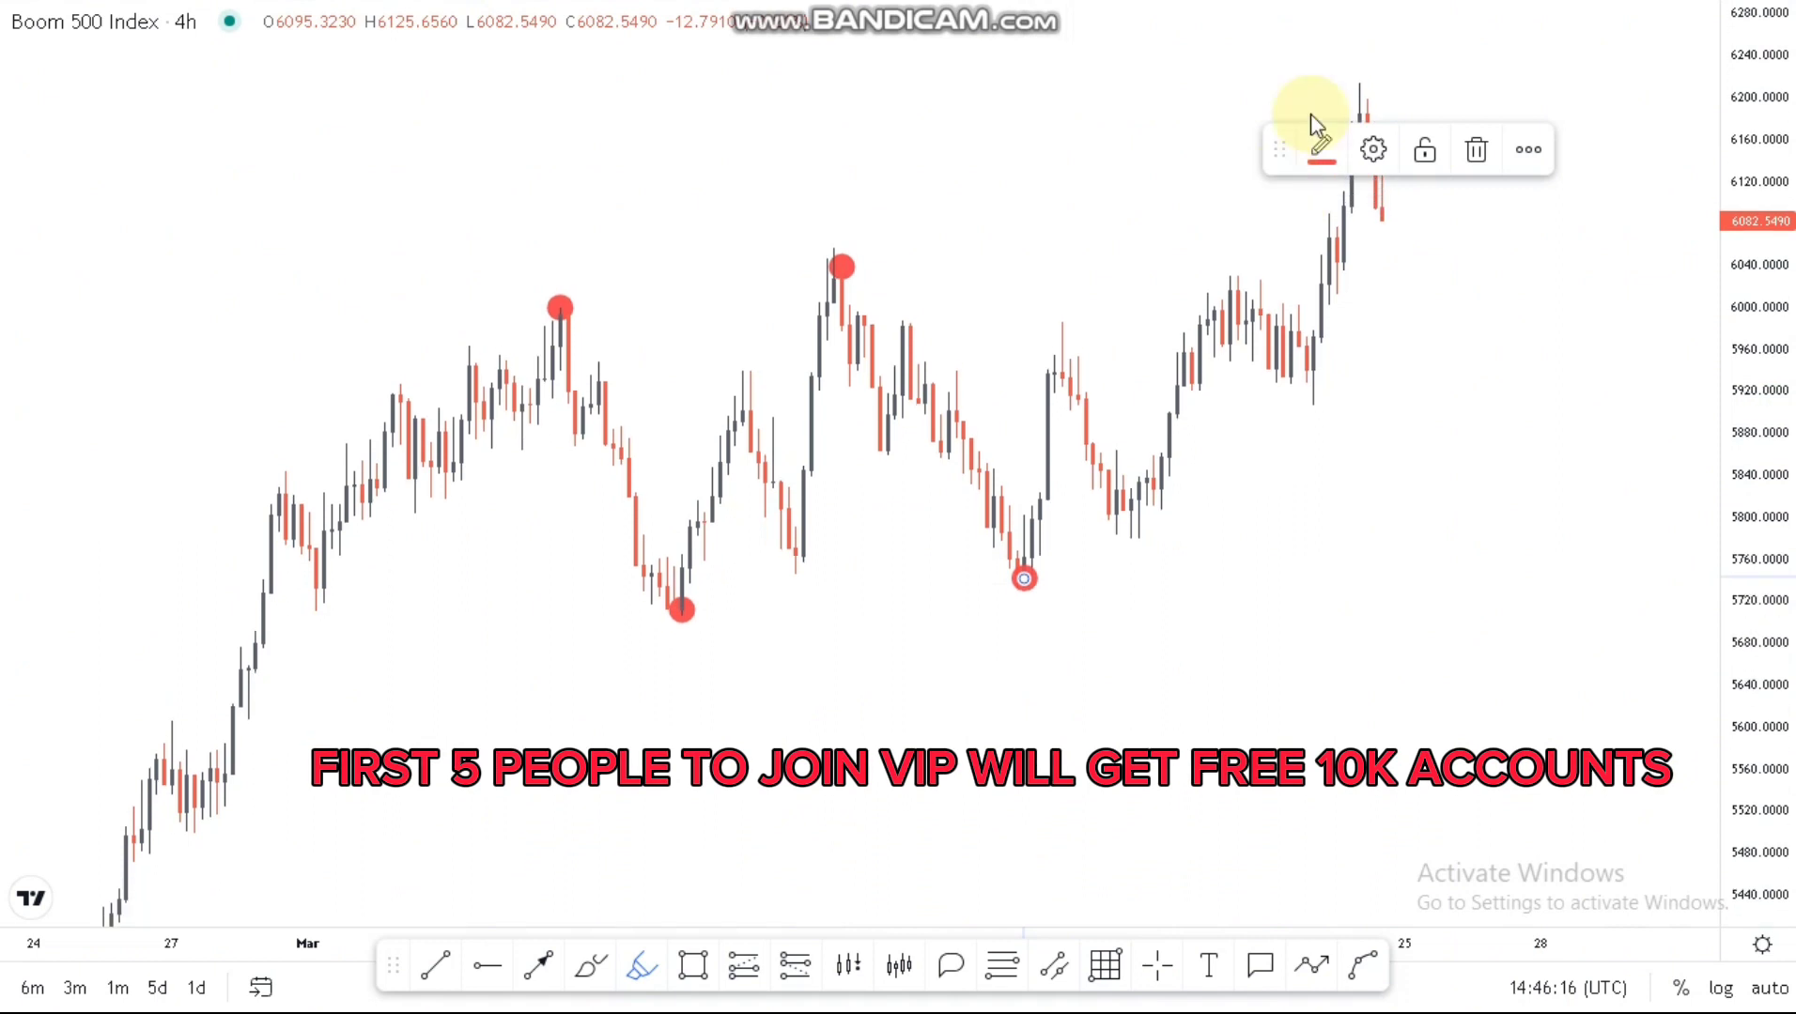
left_click(1359, 111)
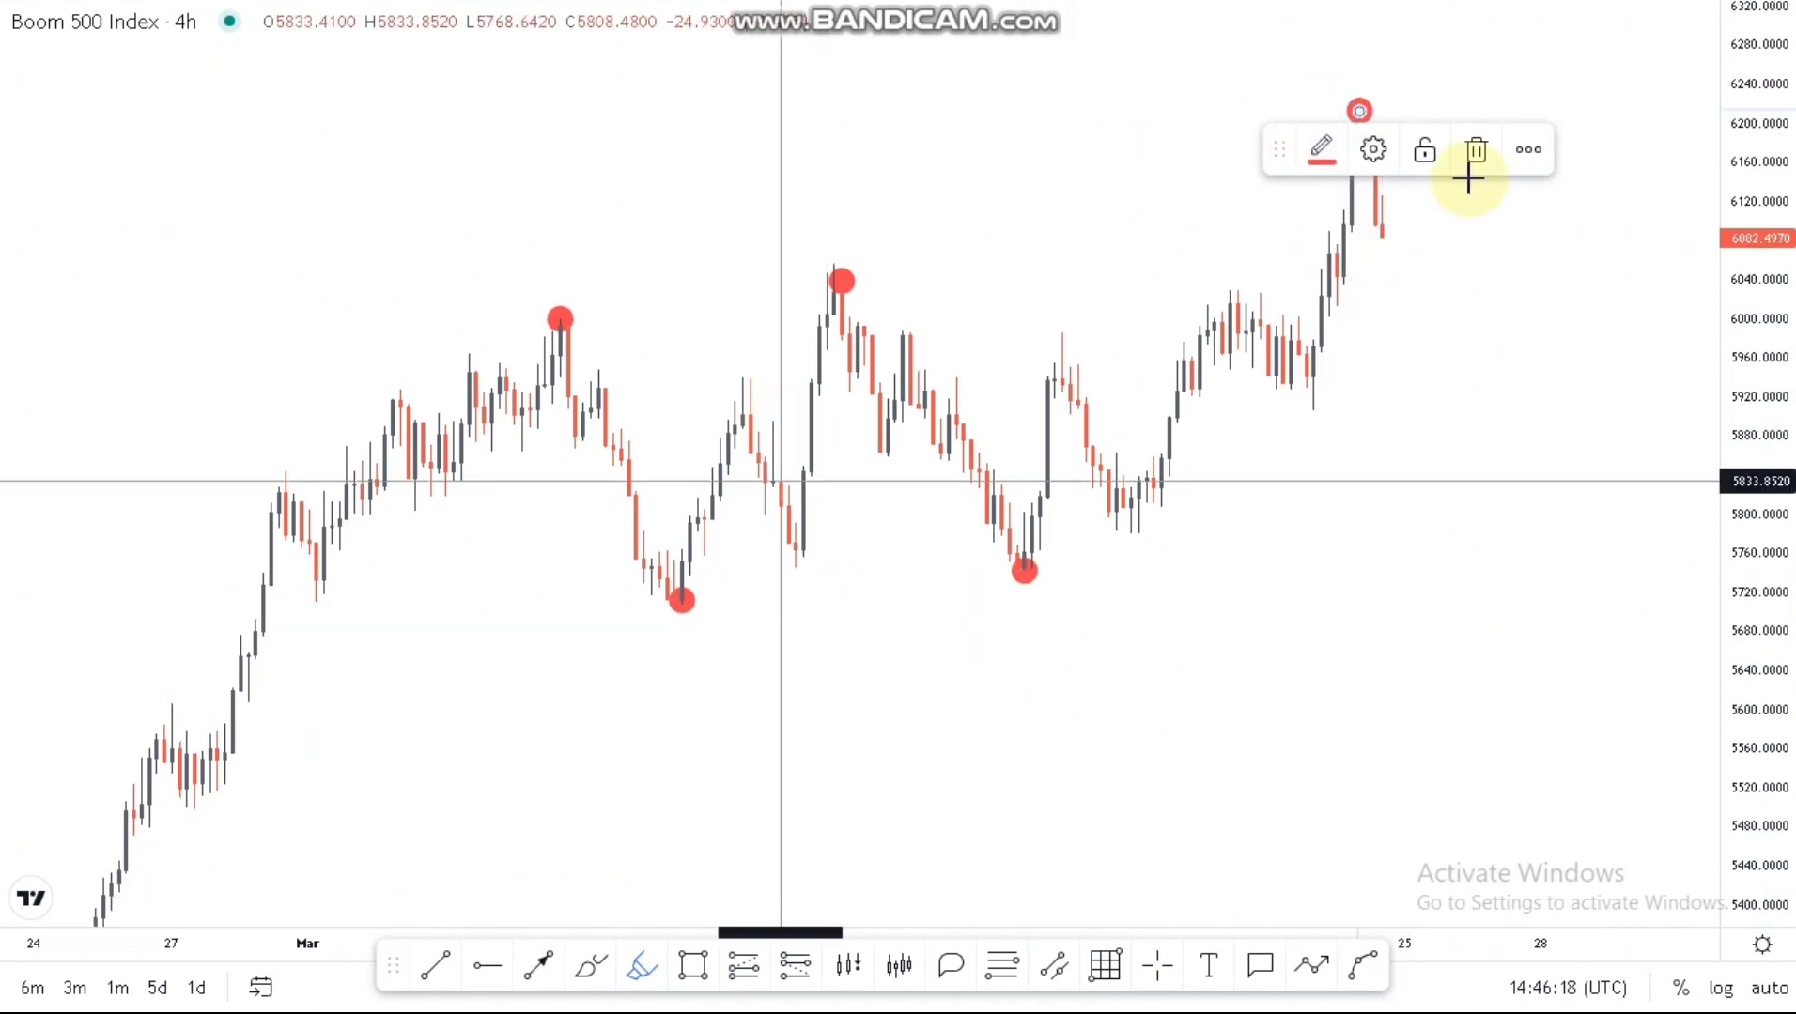
left_click(1477, 150)
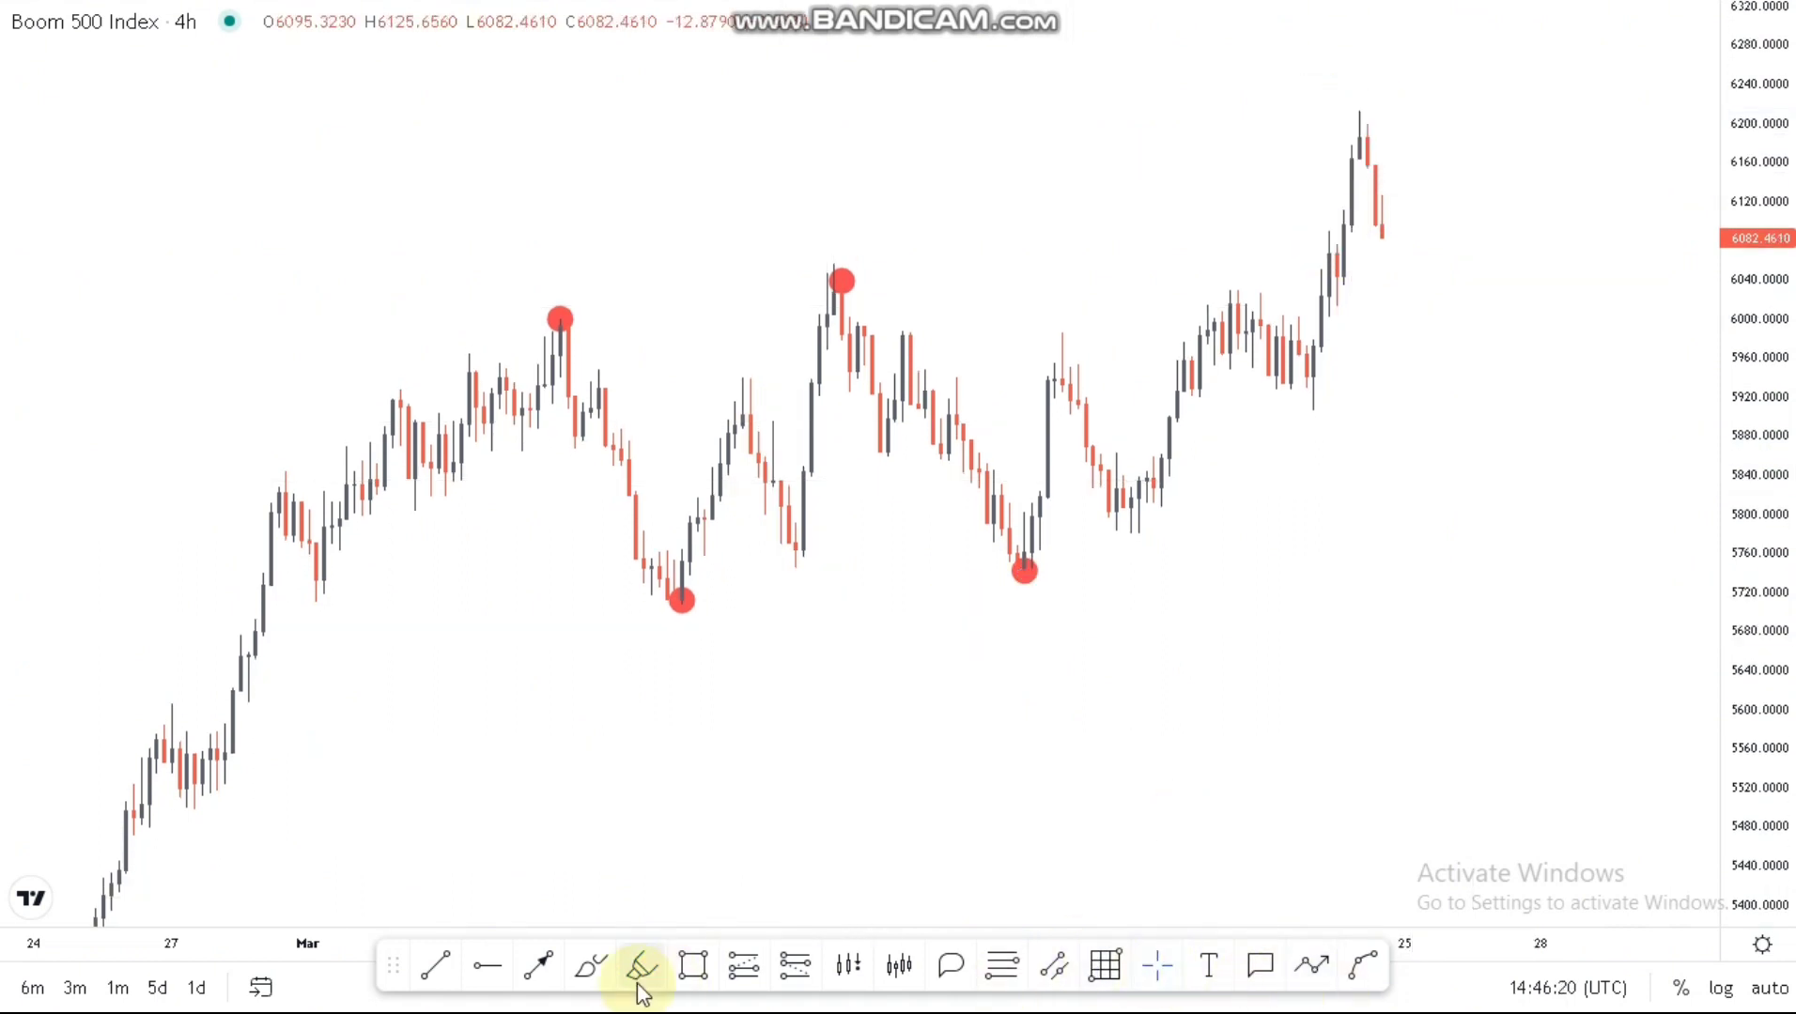
Step: Draw a horizontal arrow at about 5999.6 from the first marked swing high to just before the rally that breaks it, labelled "B"
left_click(560, 318)
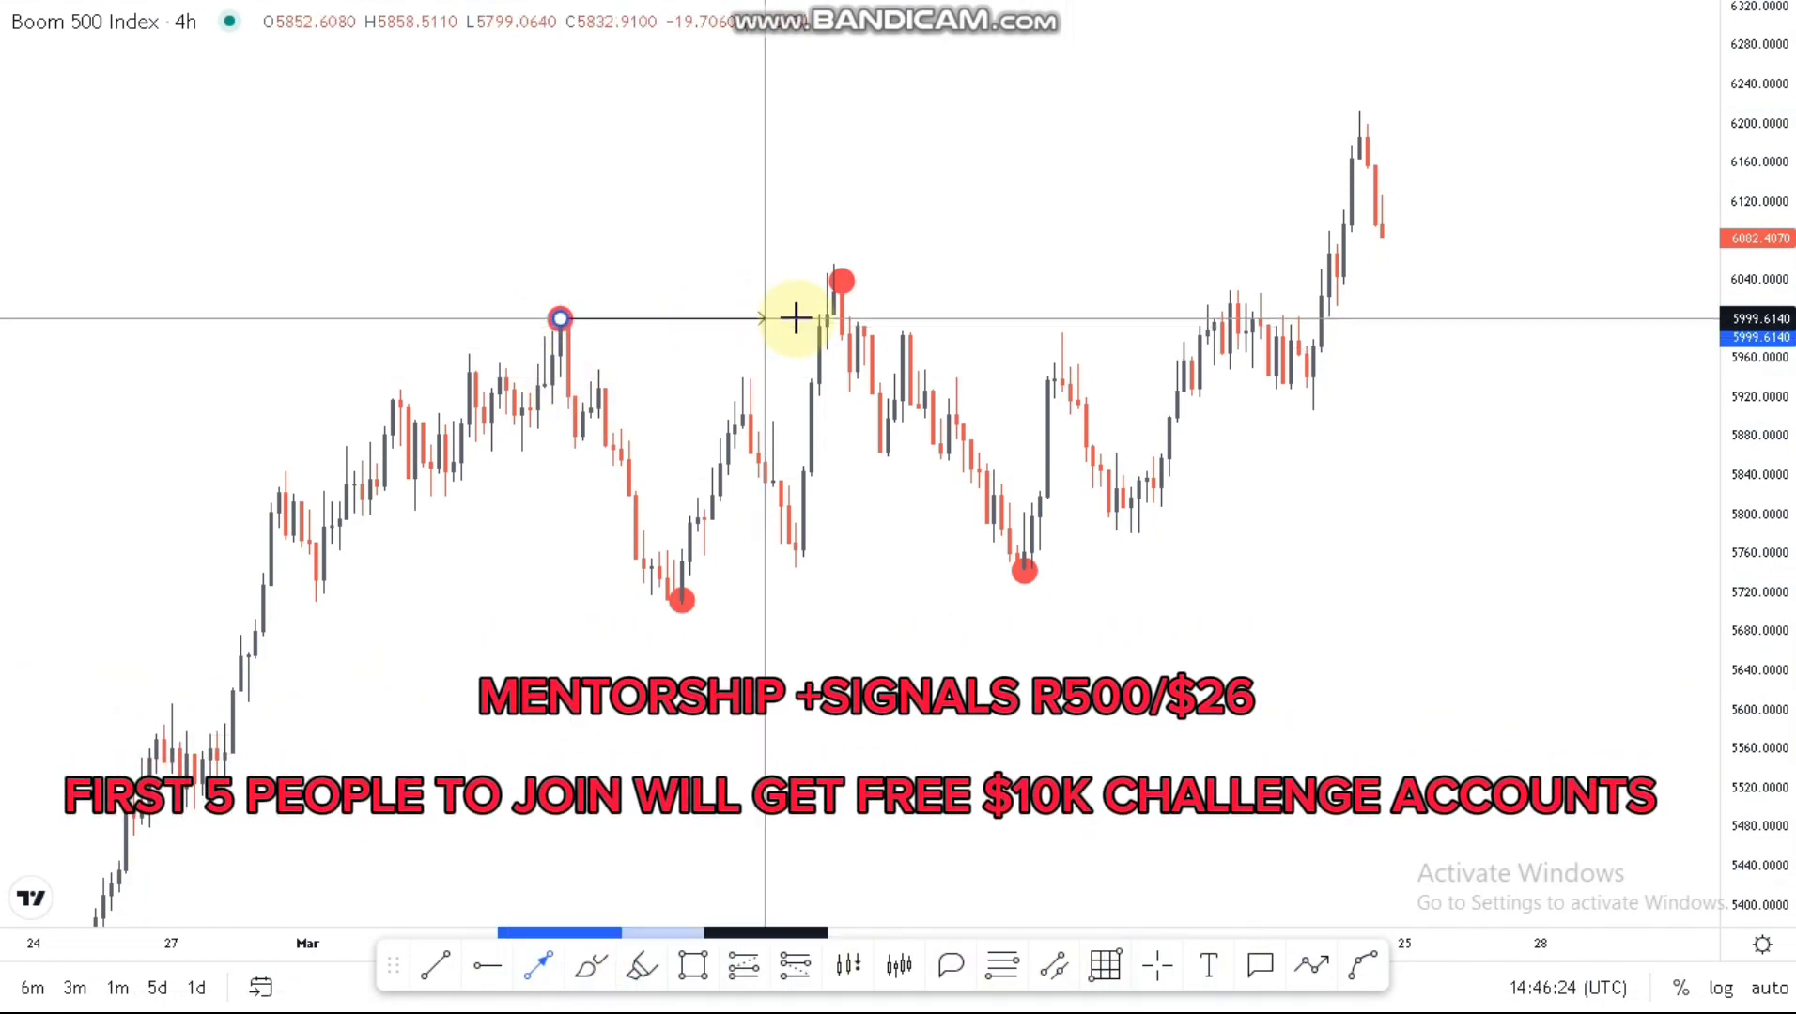
left_click(795, 318)
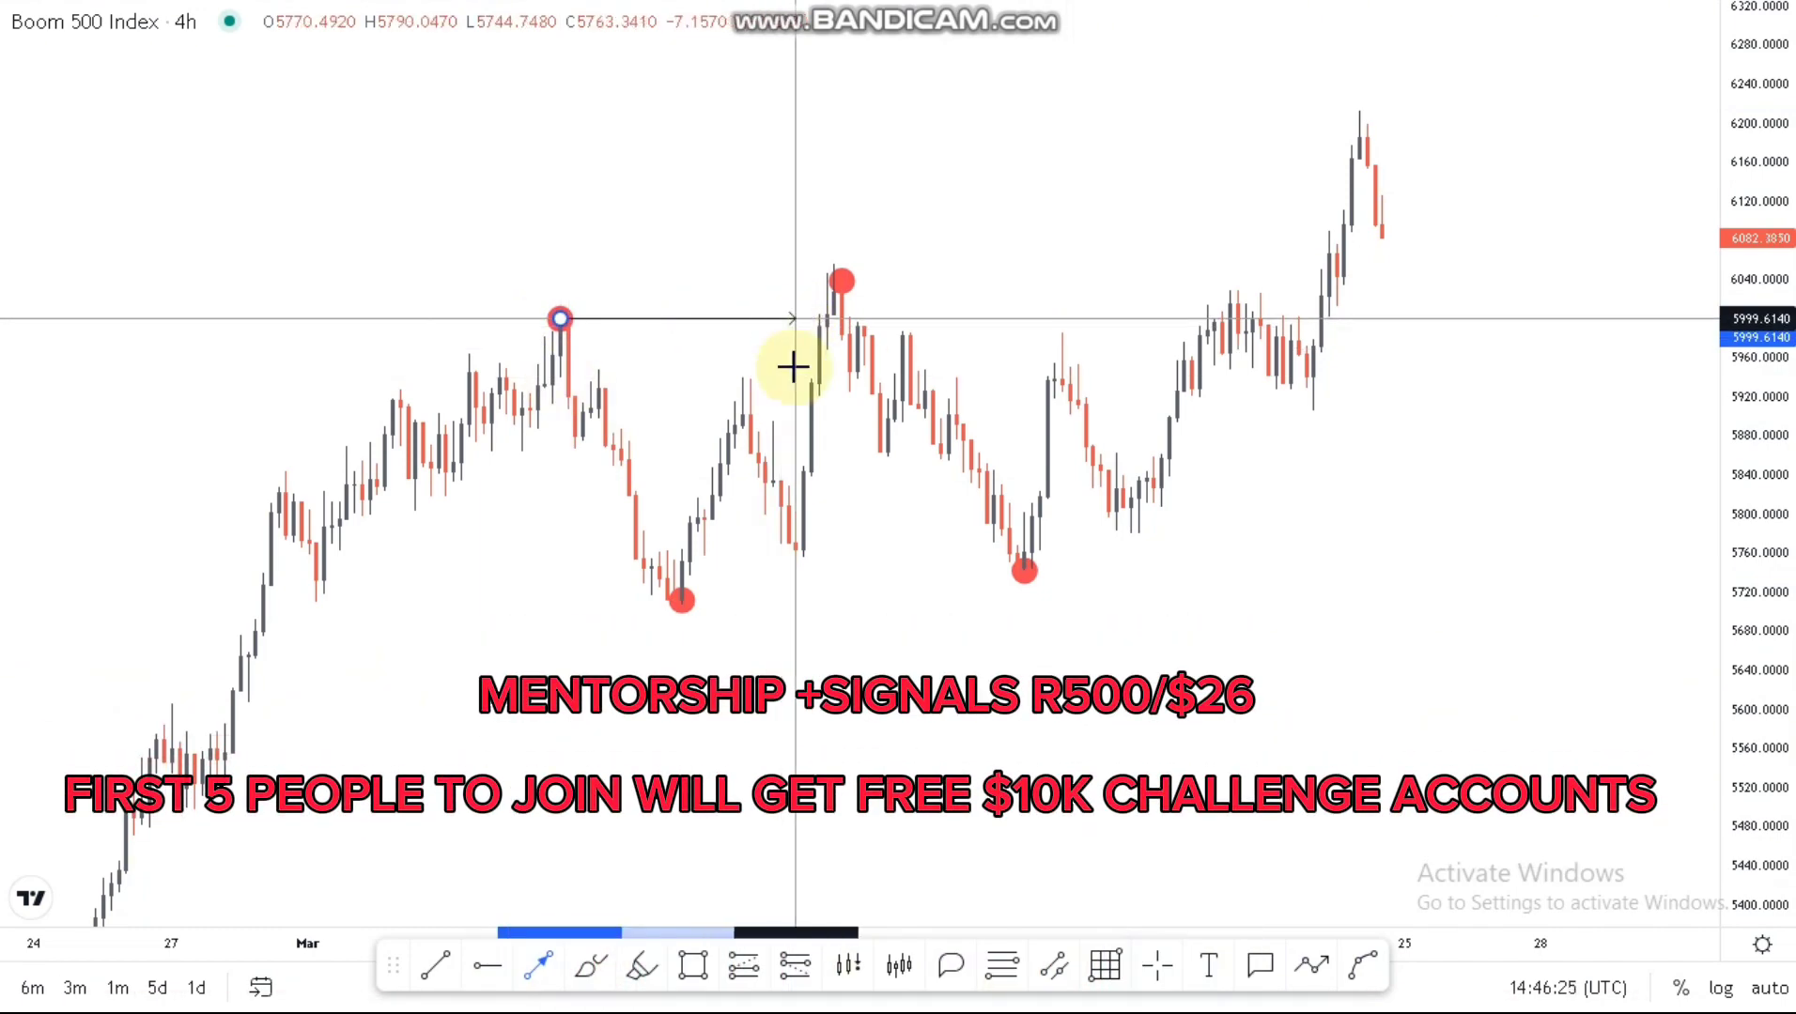
double_click(704, 321)
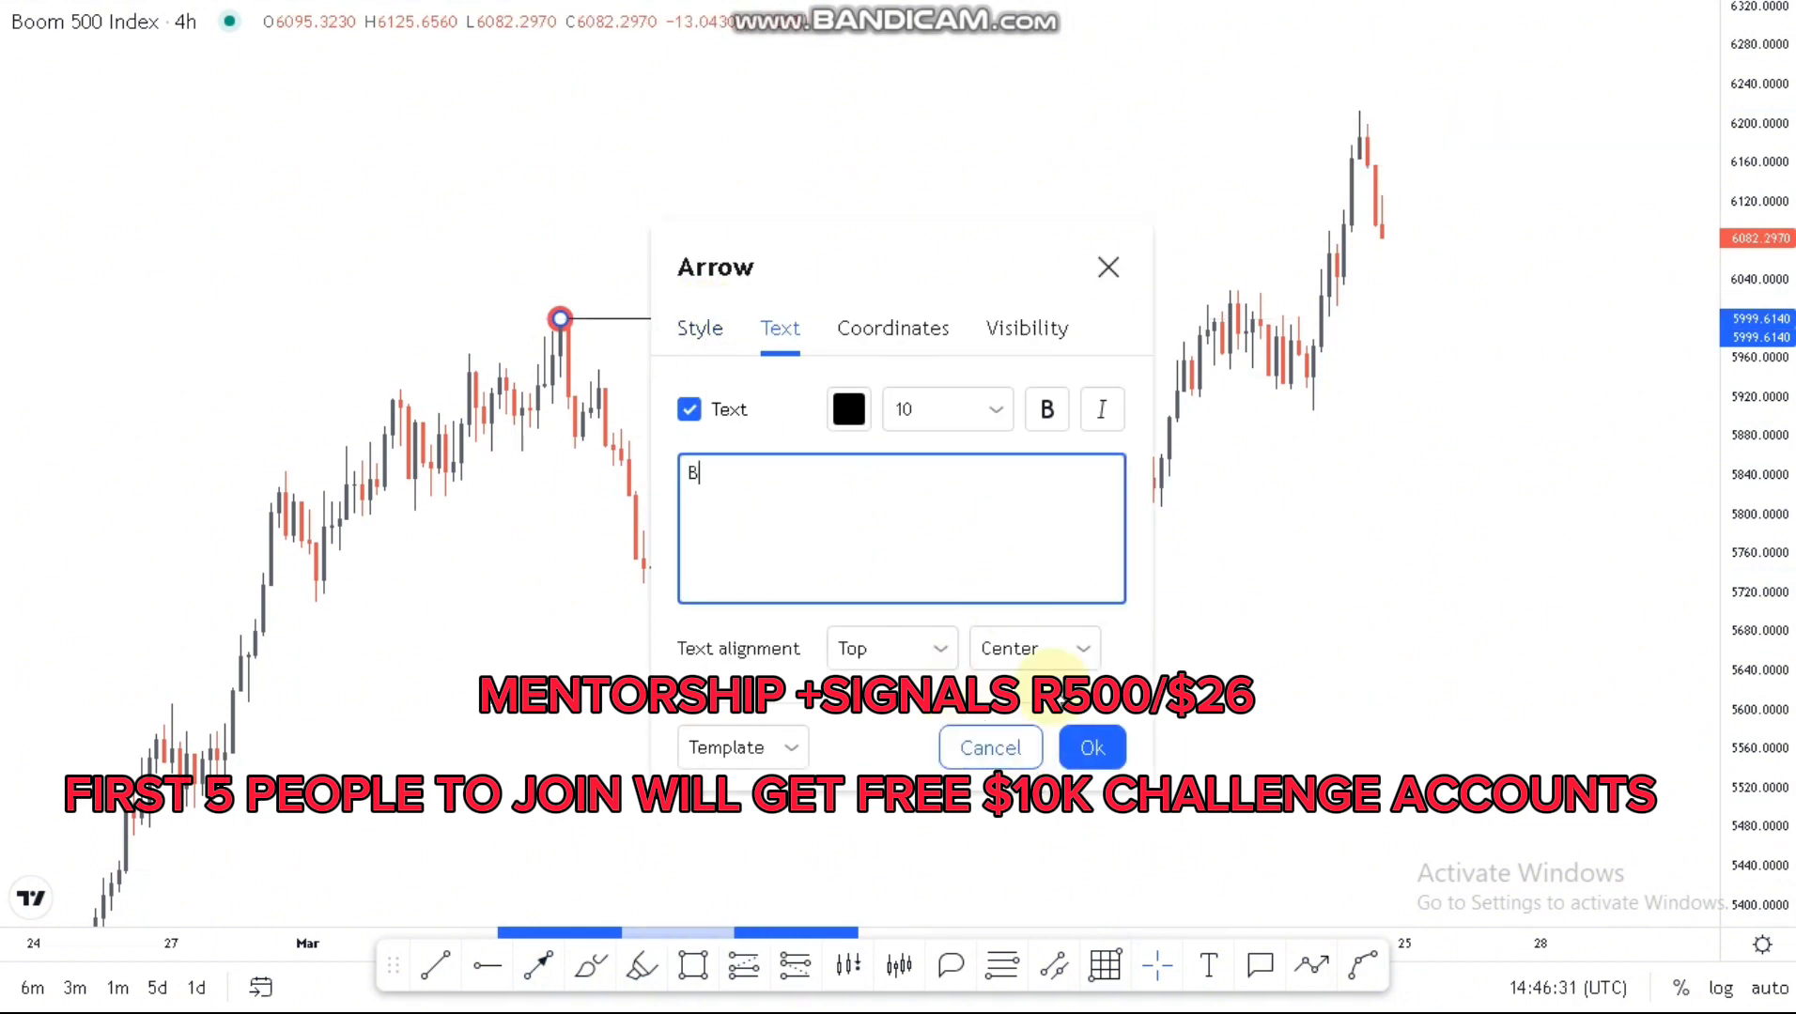
left_click(1115, 751)
left_click(1079, 429)
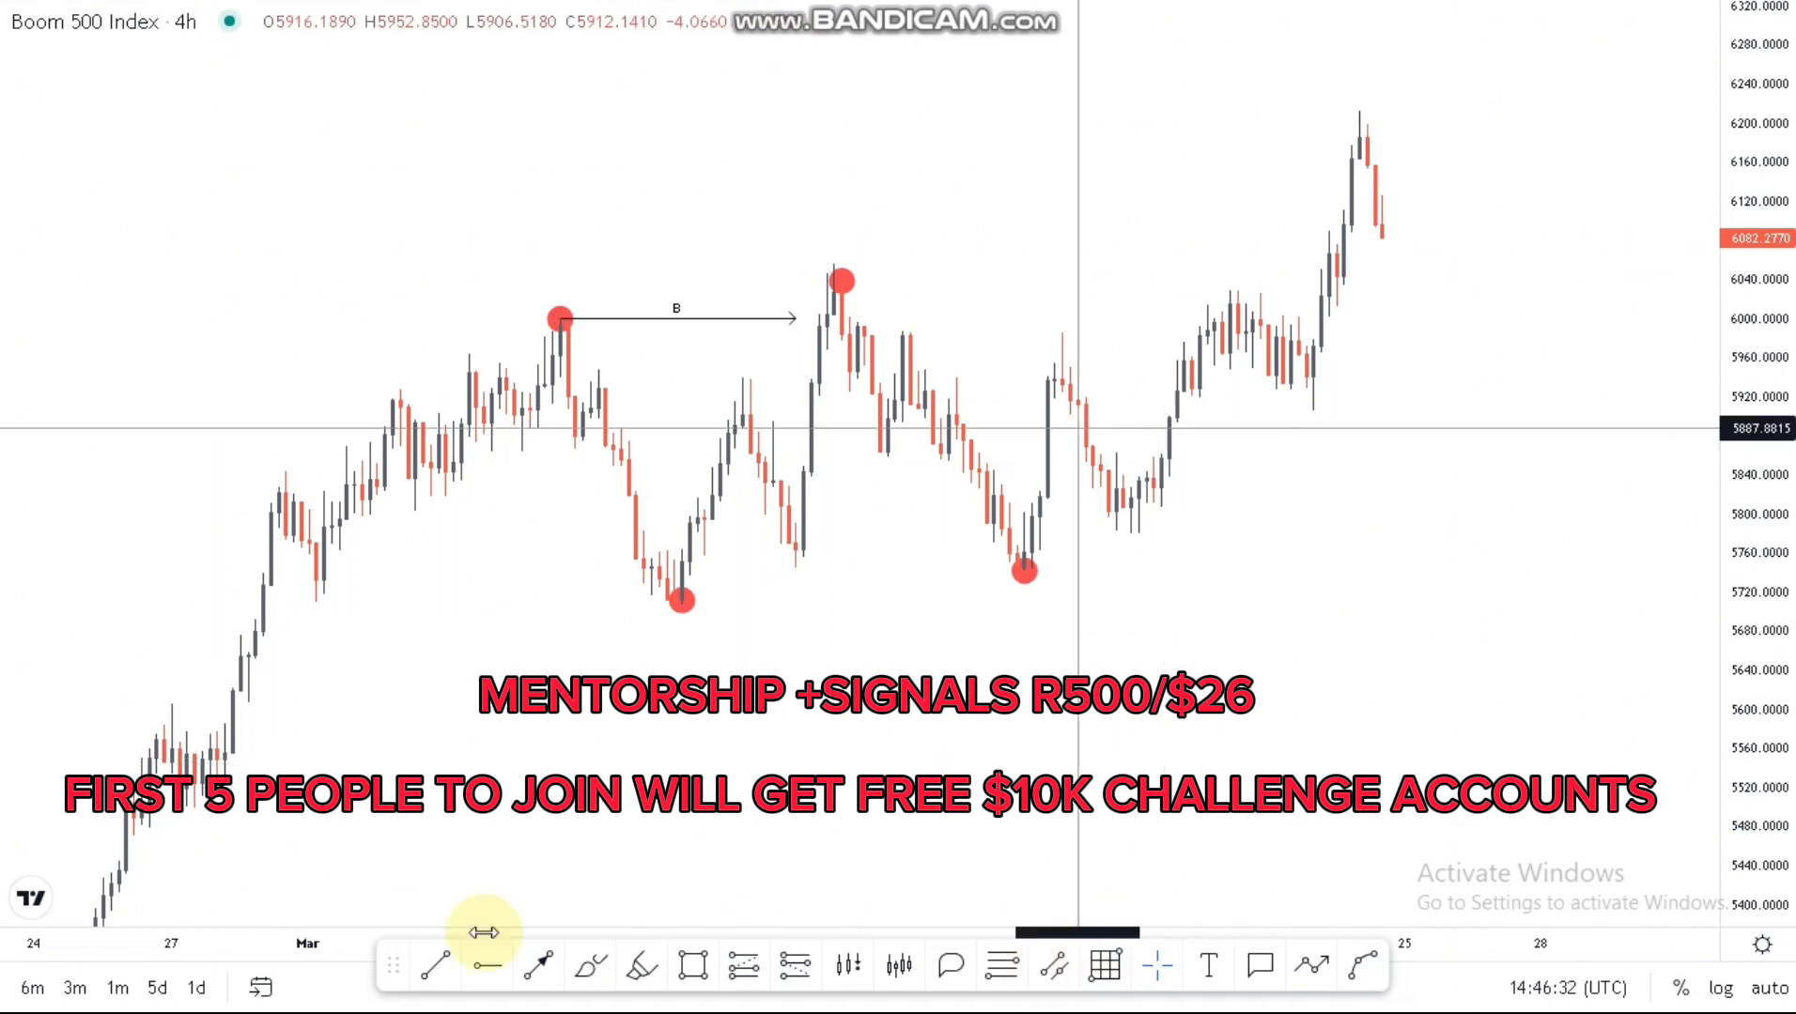
Step: Draw a second horizontal arrow at about 6055.4 from the second swing high to just before the latest breakout candles
left_click(538, 965)
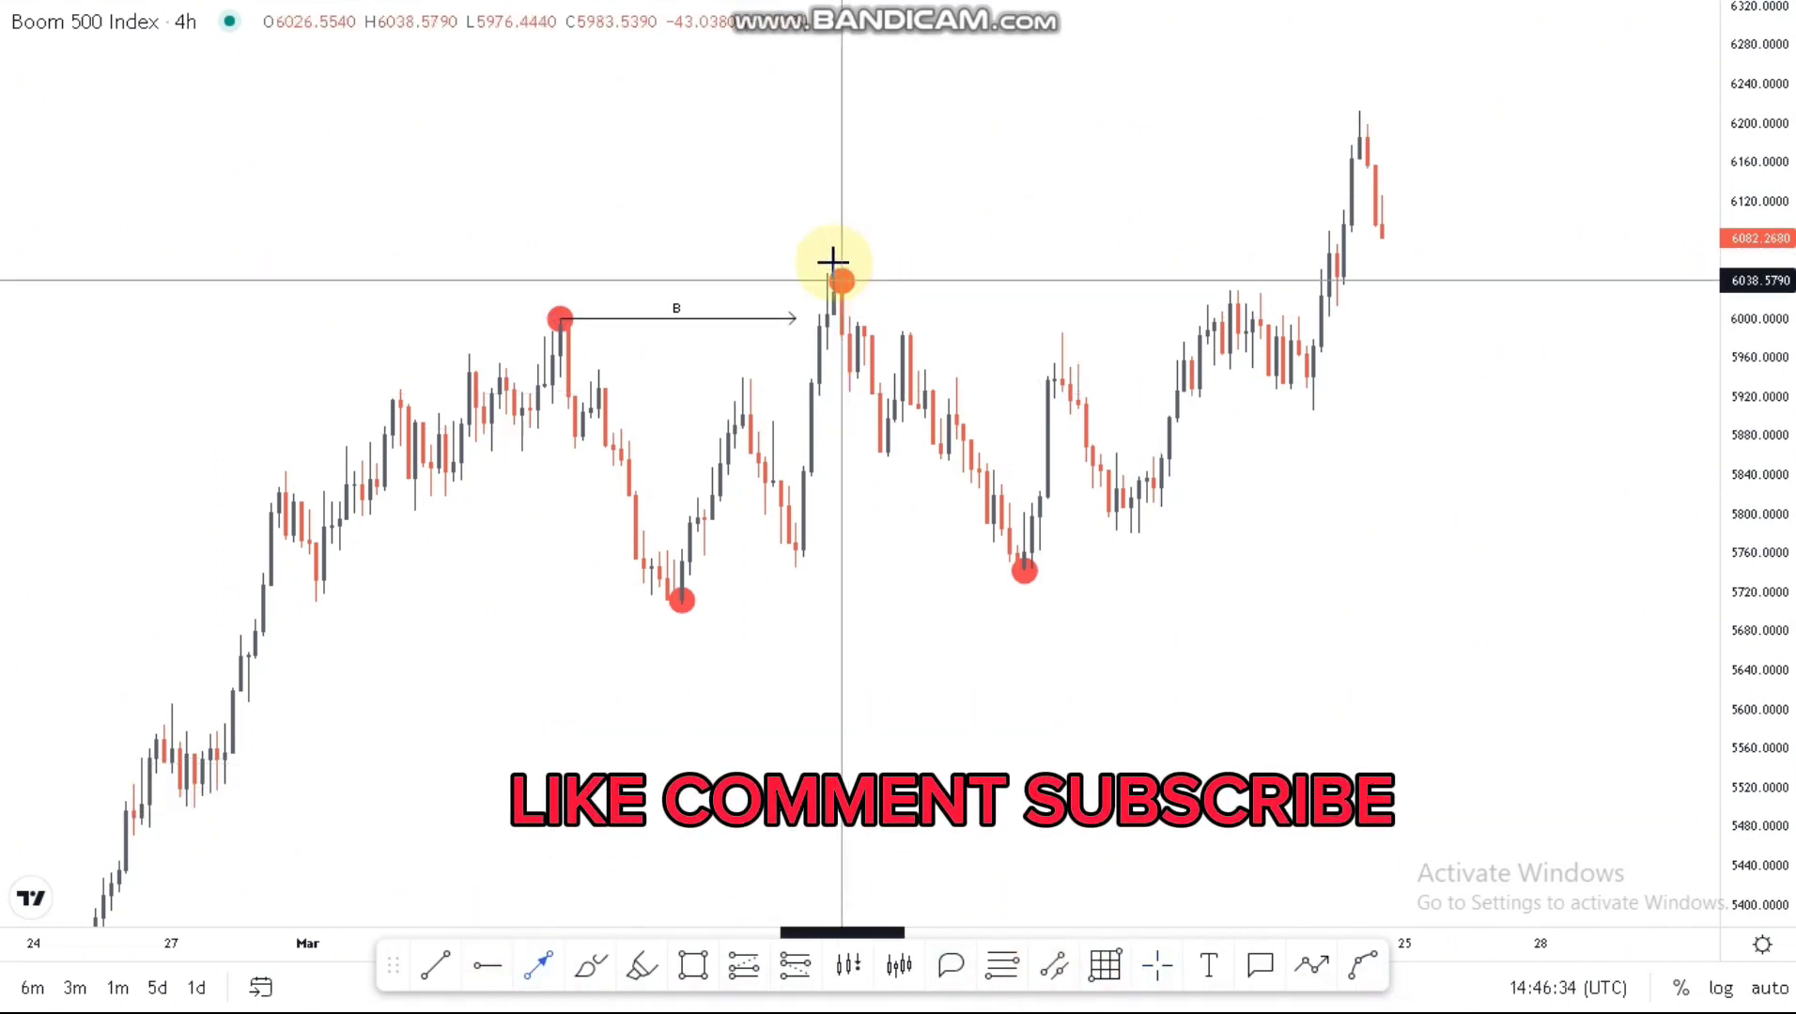
left_click(1306, 264)
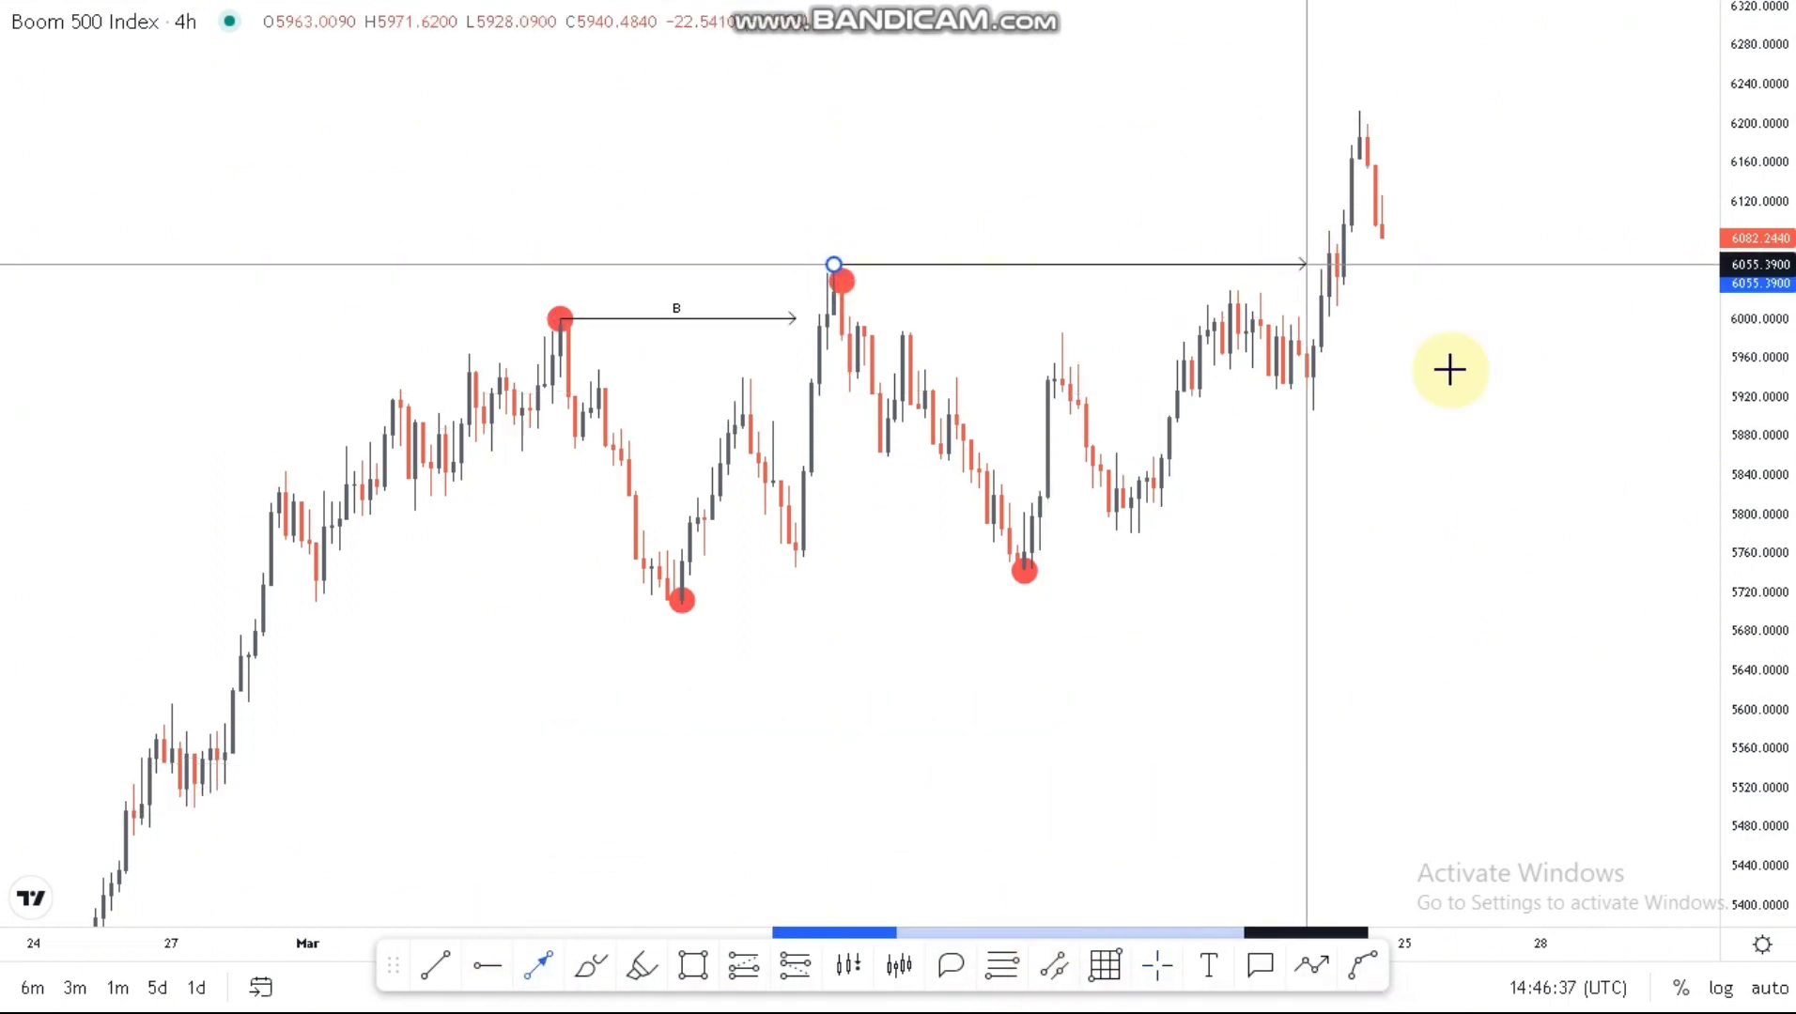
left_click_drag(1449, 419, 1421, 483)
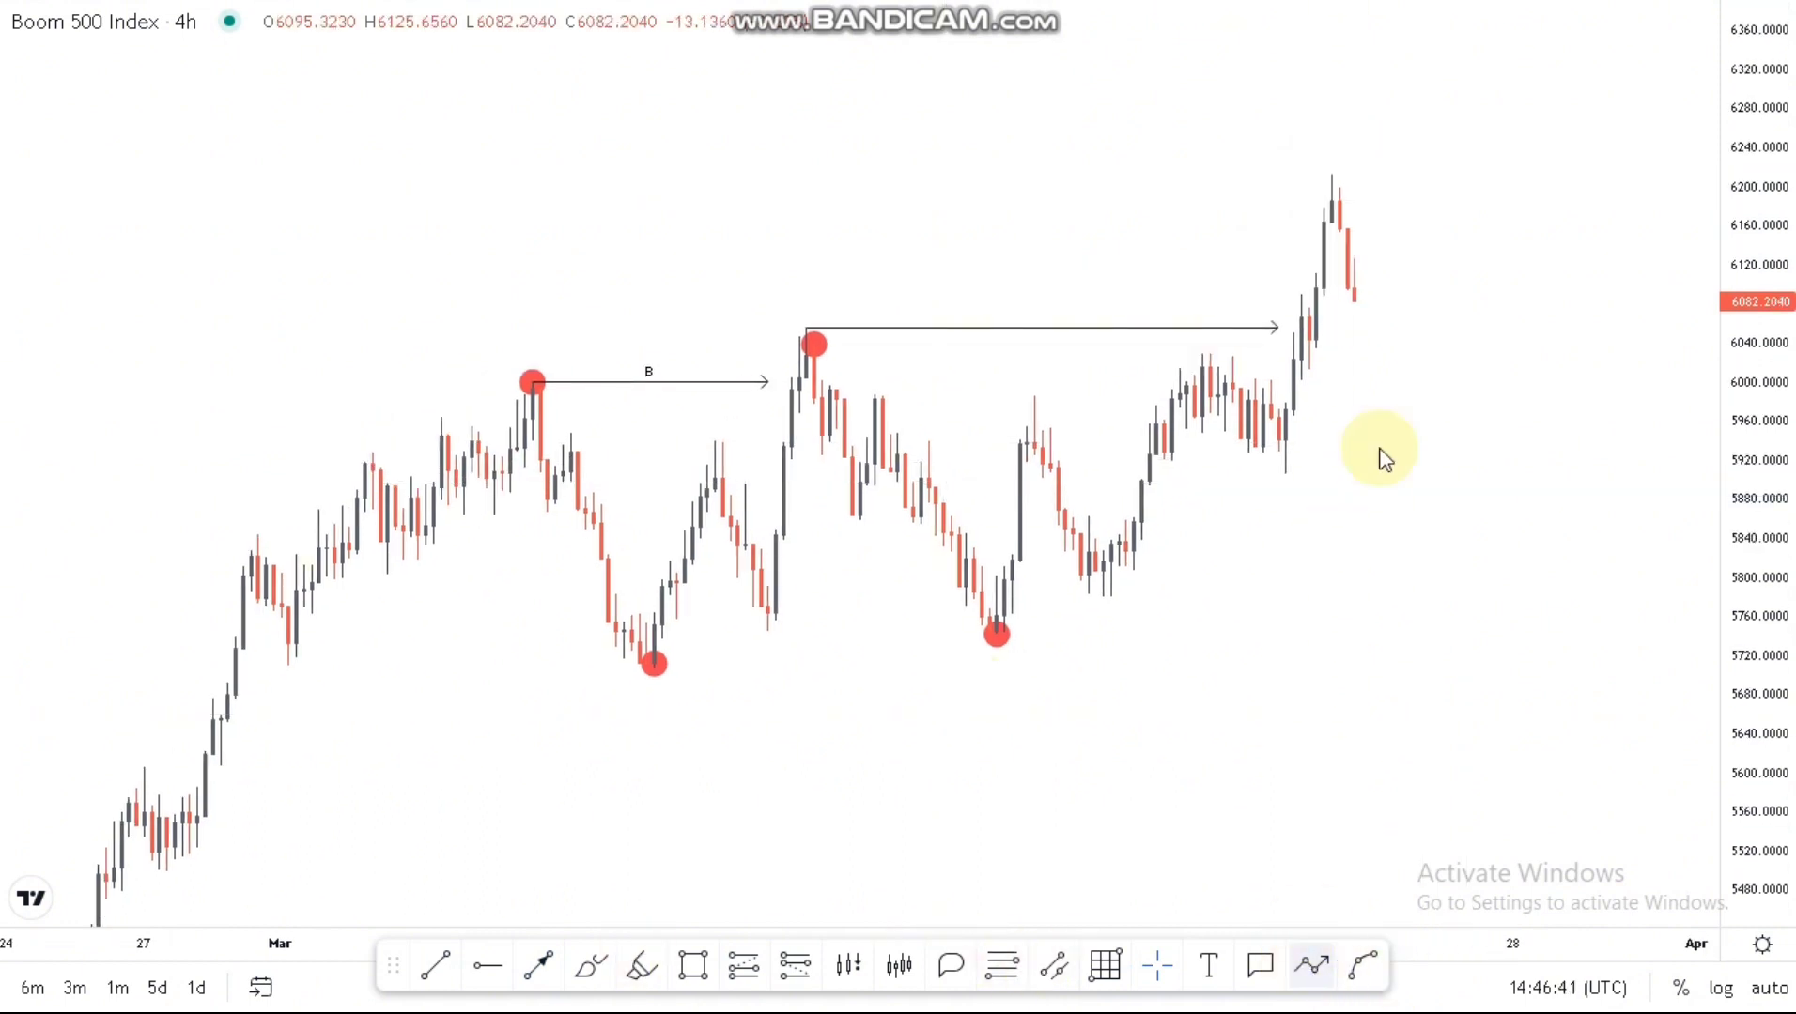
left_click(1347, 289)
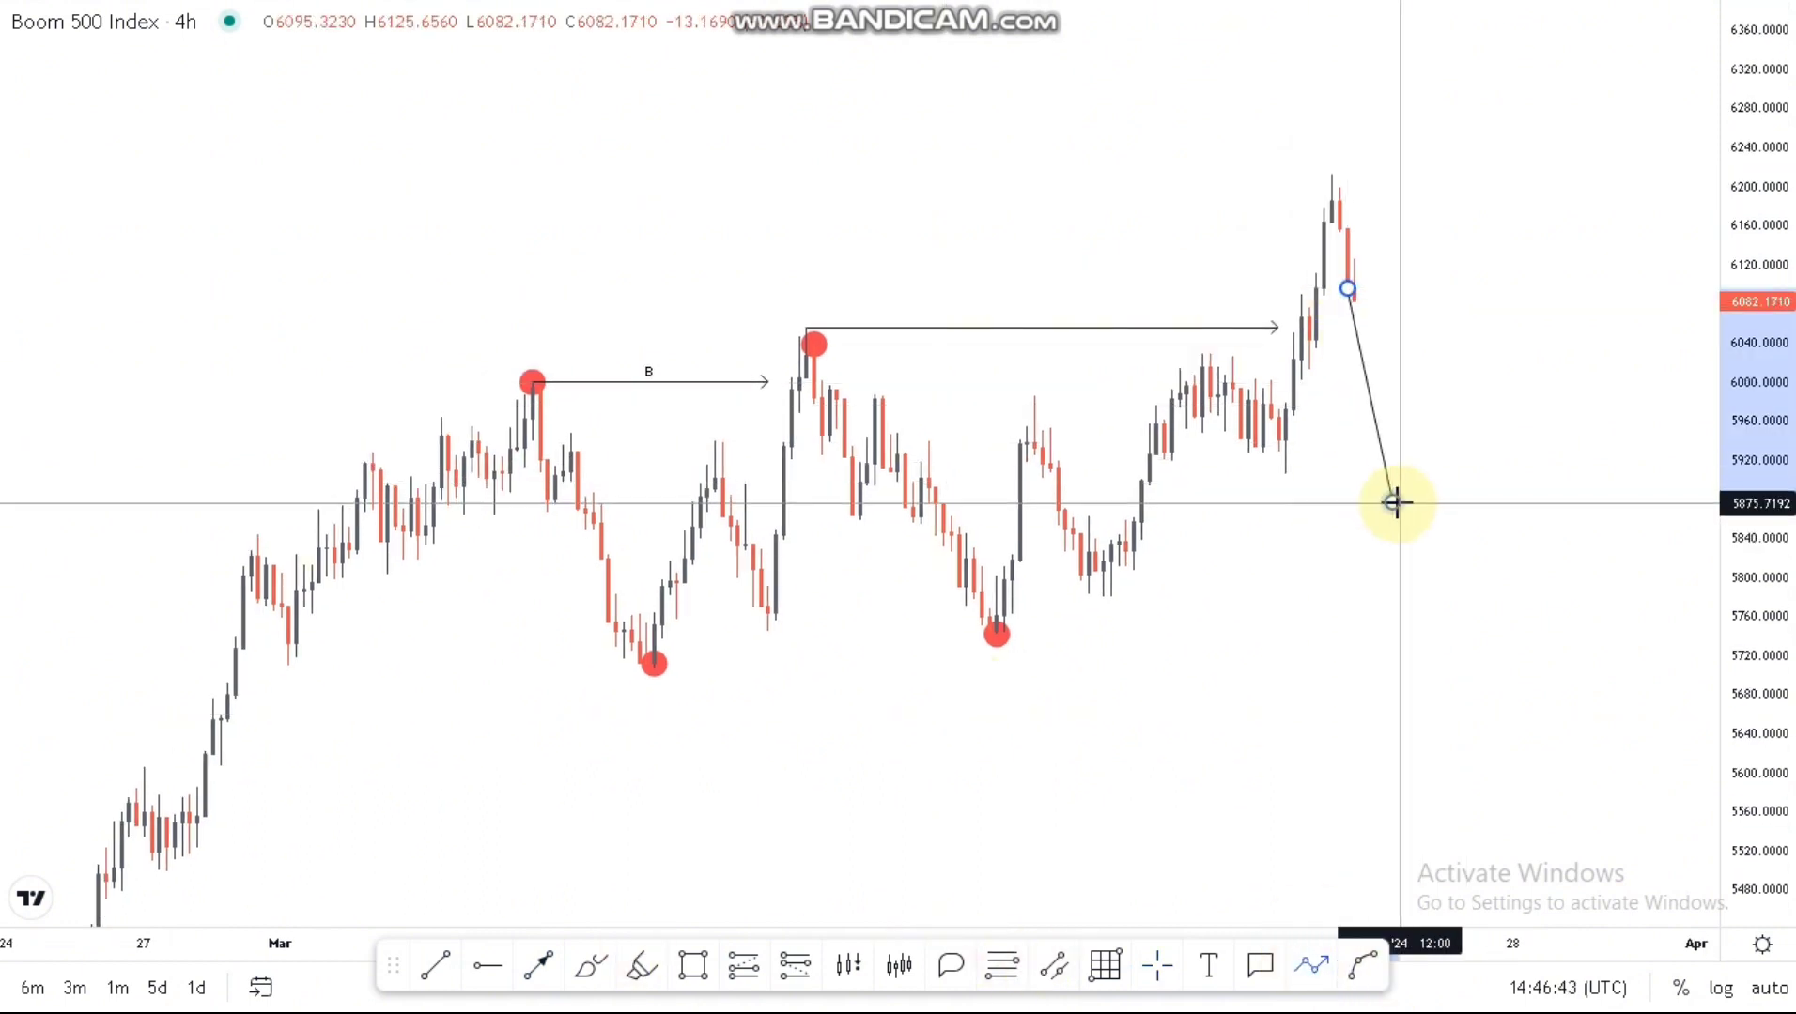
key("Escape")
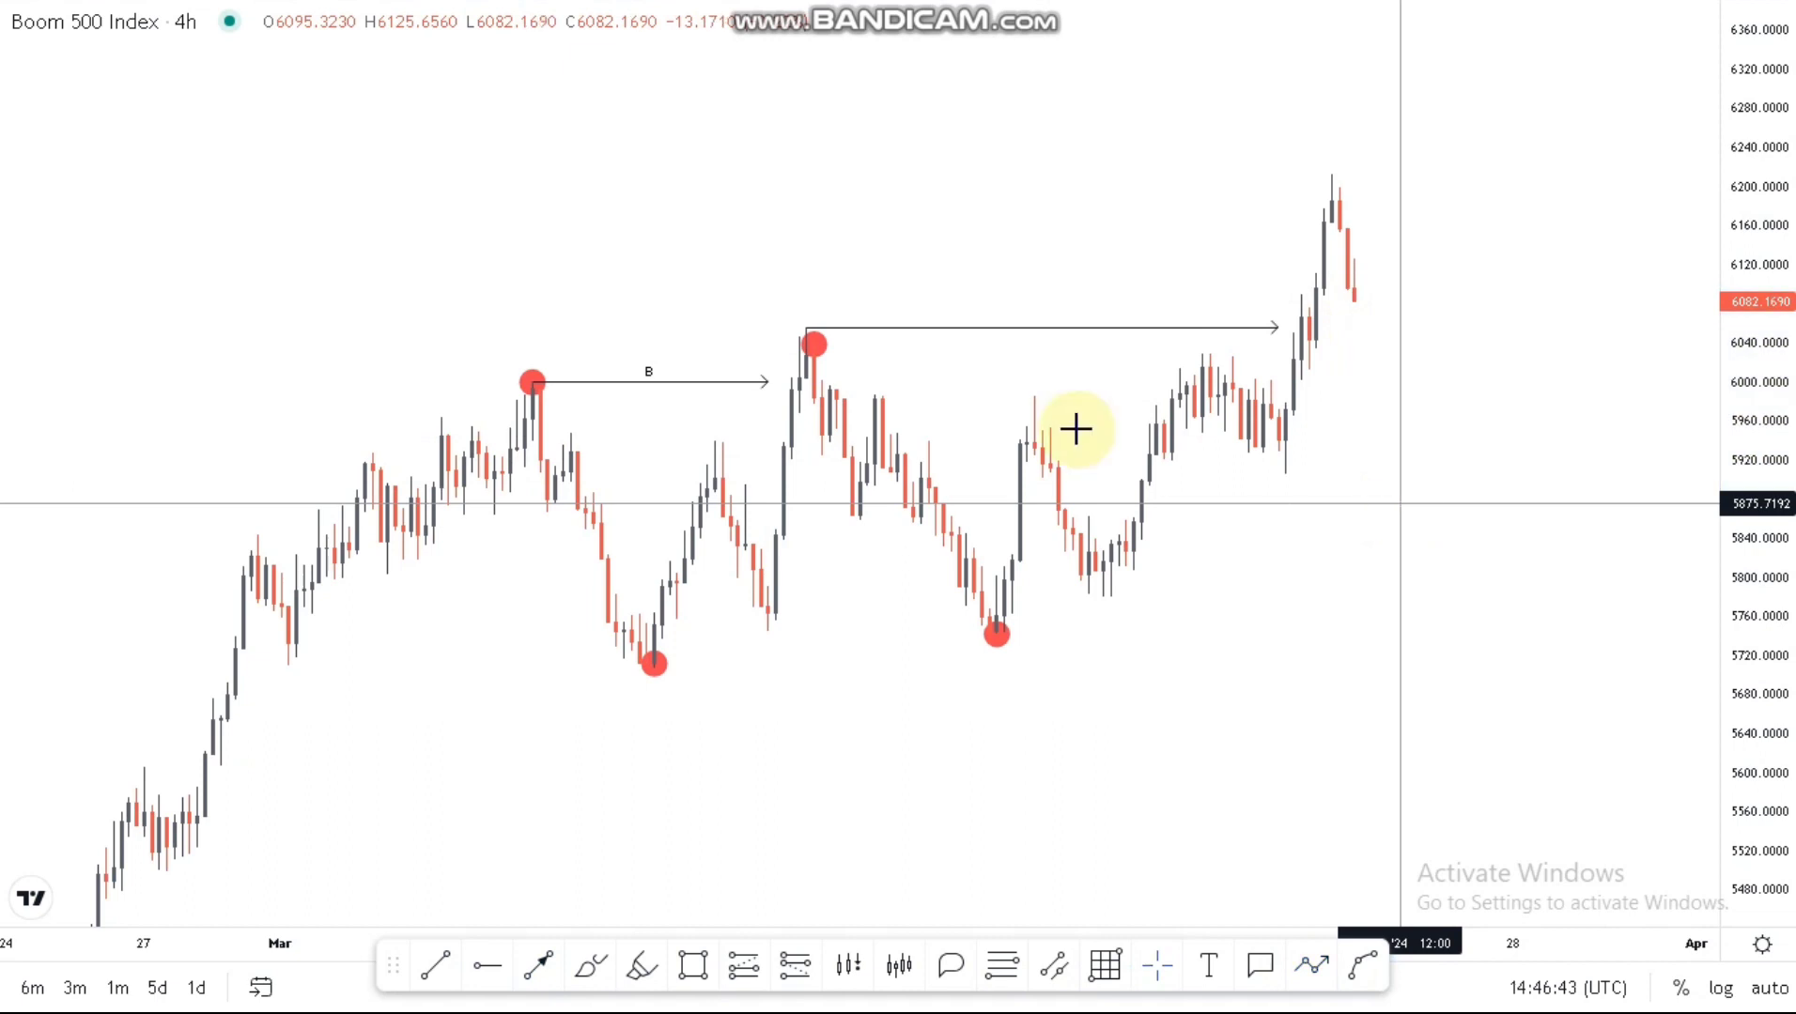
Step: Delete the four red highlighter dots from the swing highs and lows
left_click(1001, 646)
key("Delete")
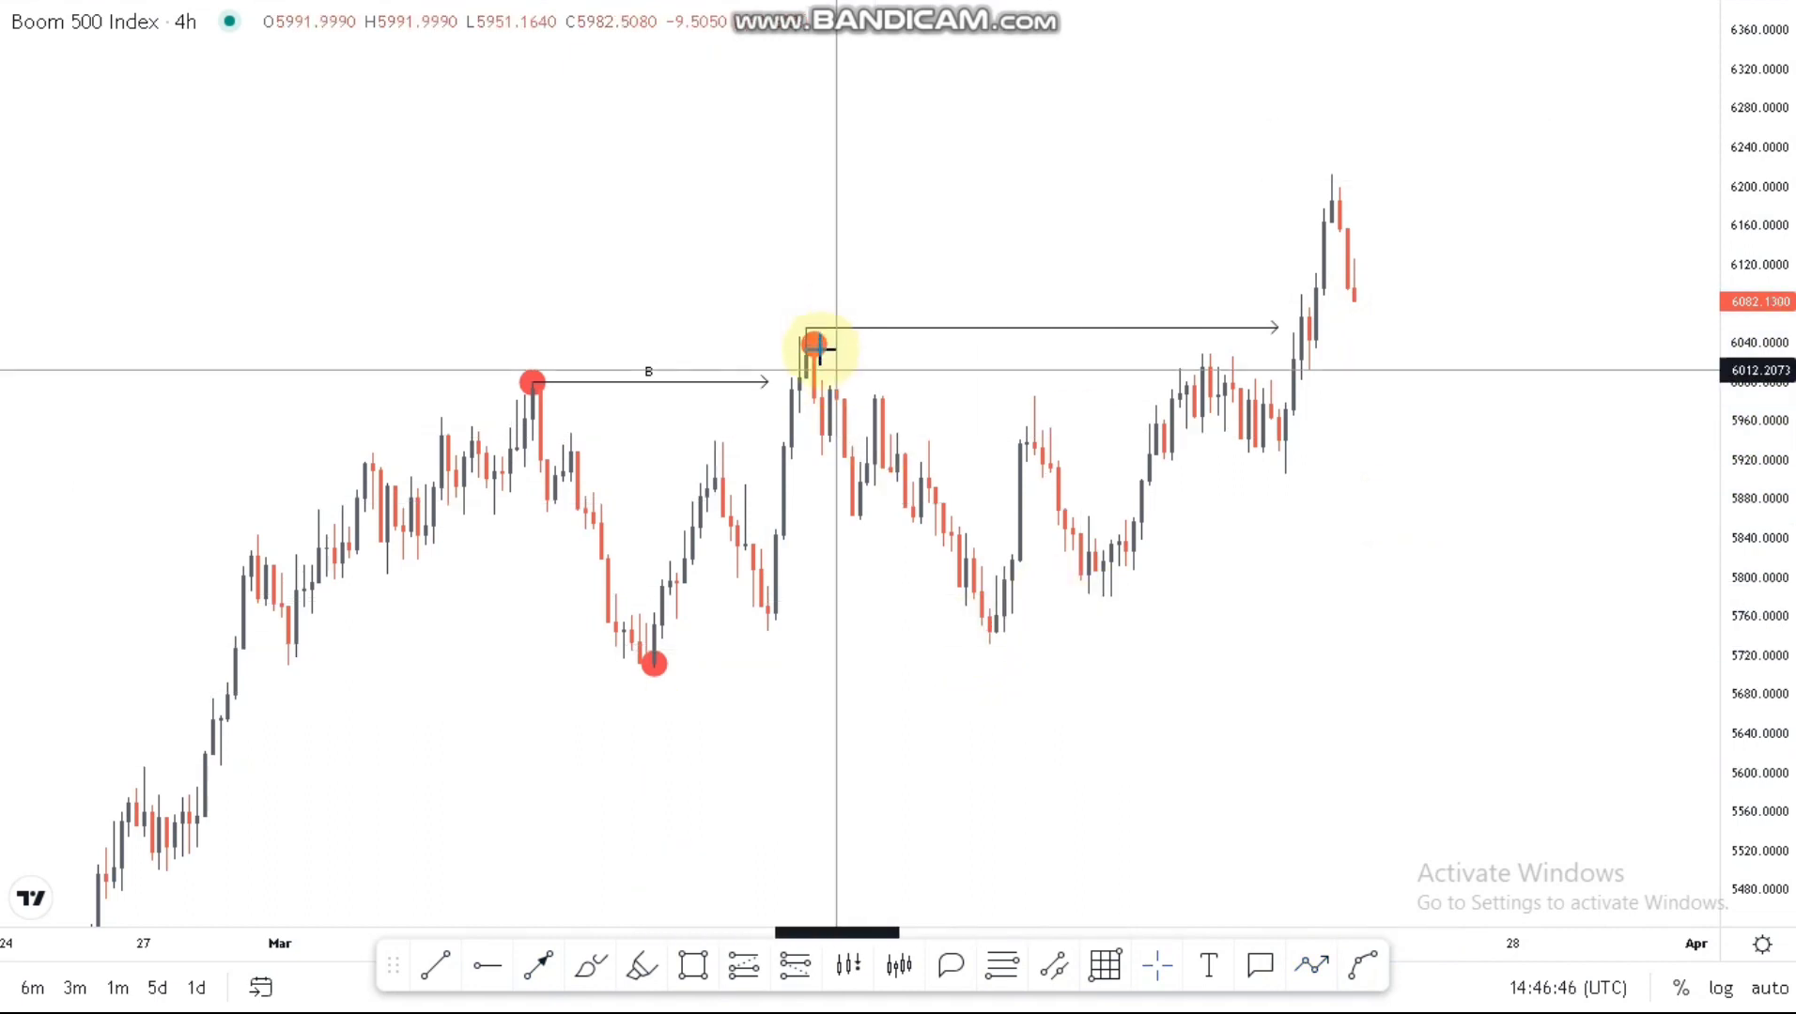
left_click(813, 346)
key("Delete")
left_click(531, 382)
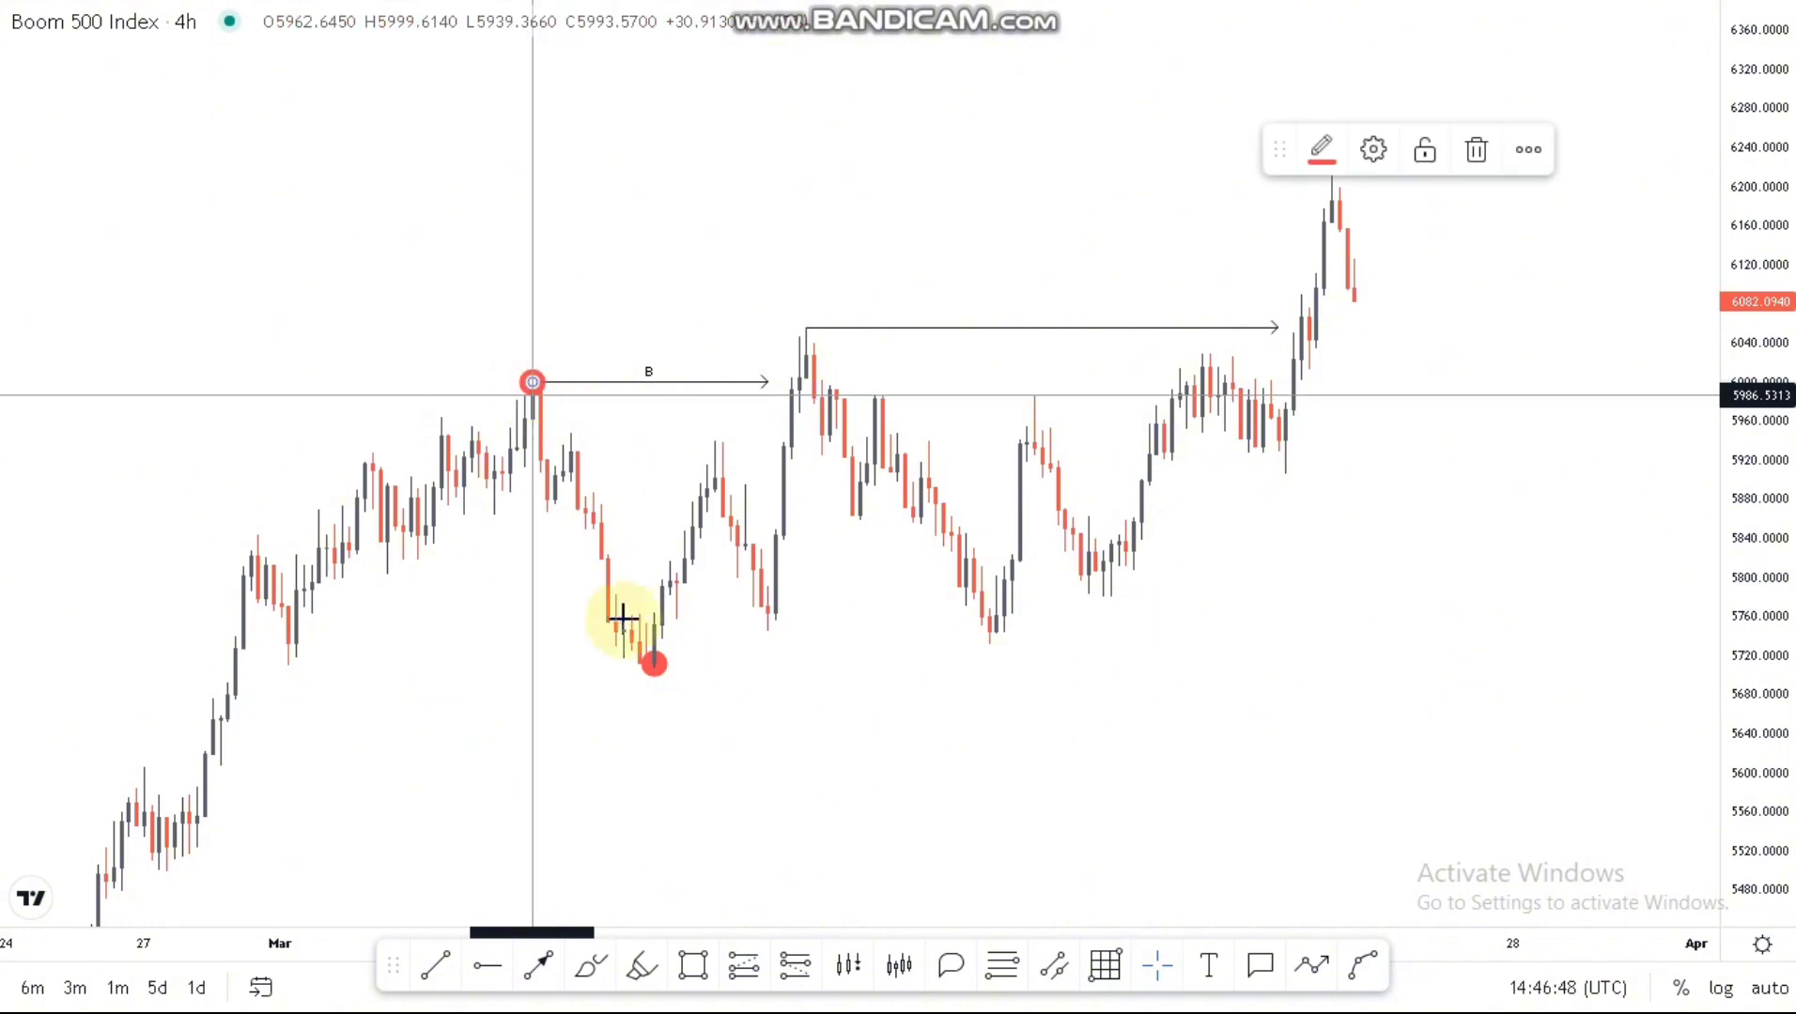
key("Delete")
left_click(653, 665)
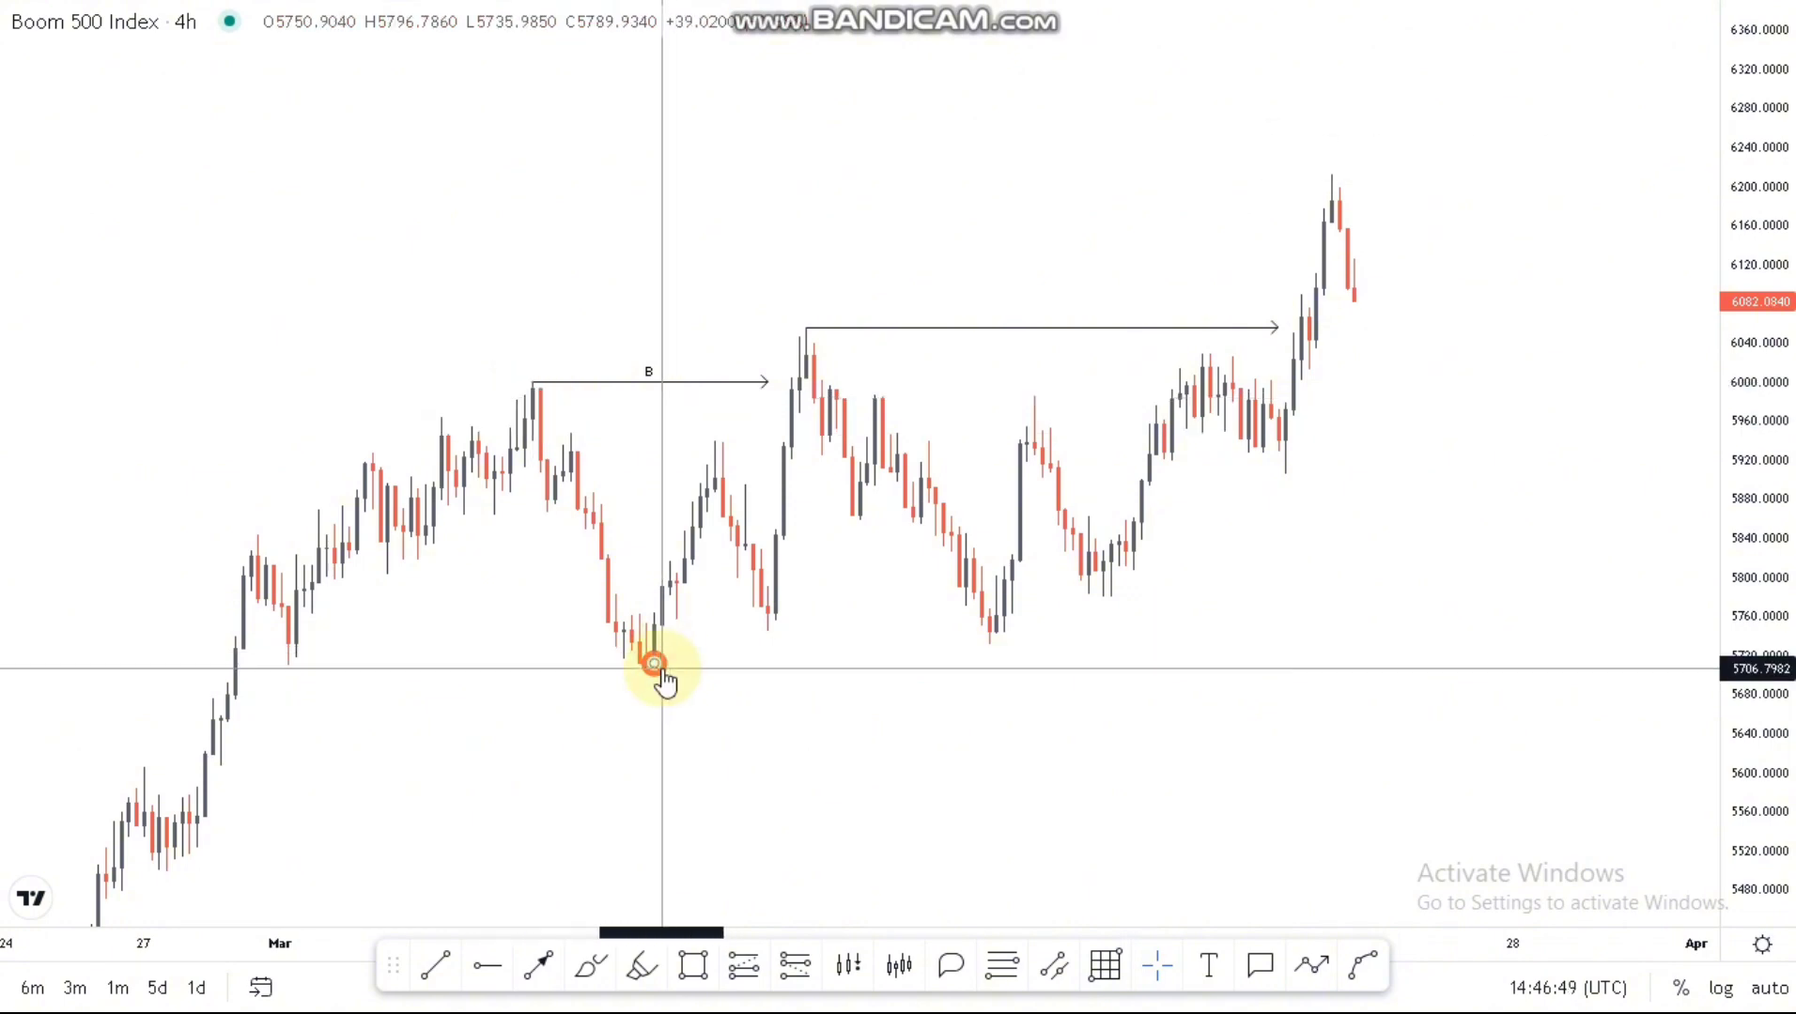
Step: Add the text label "B" to the second, longer arrow
double_click(996, 327)
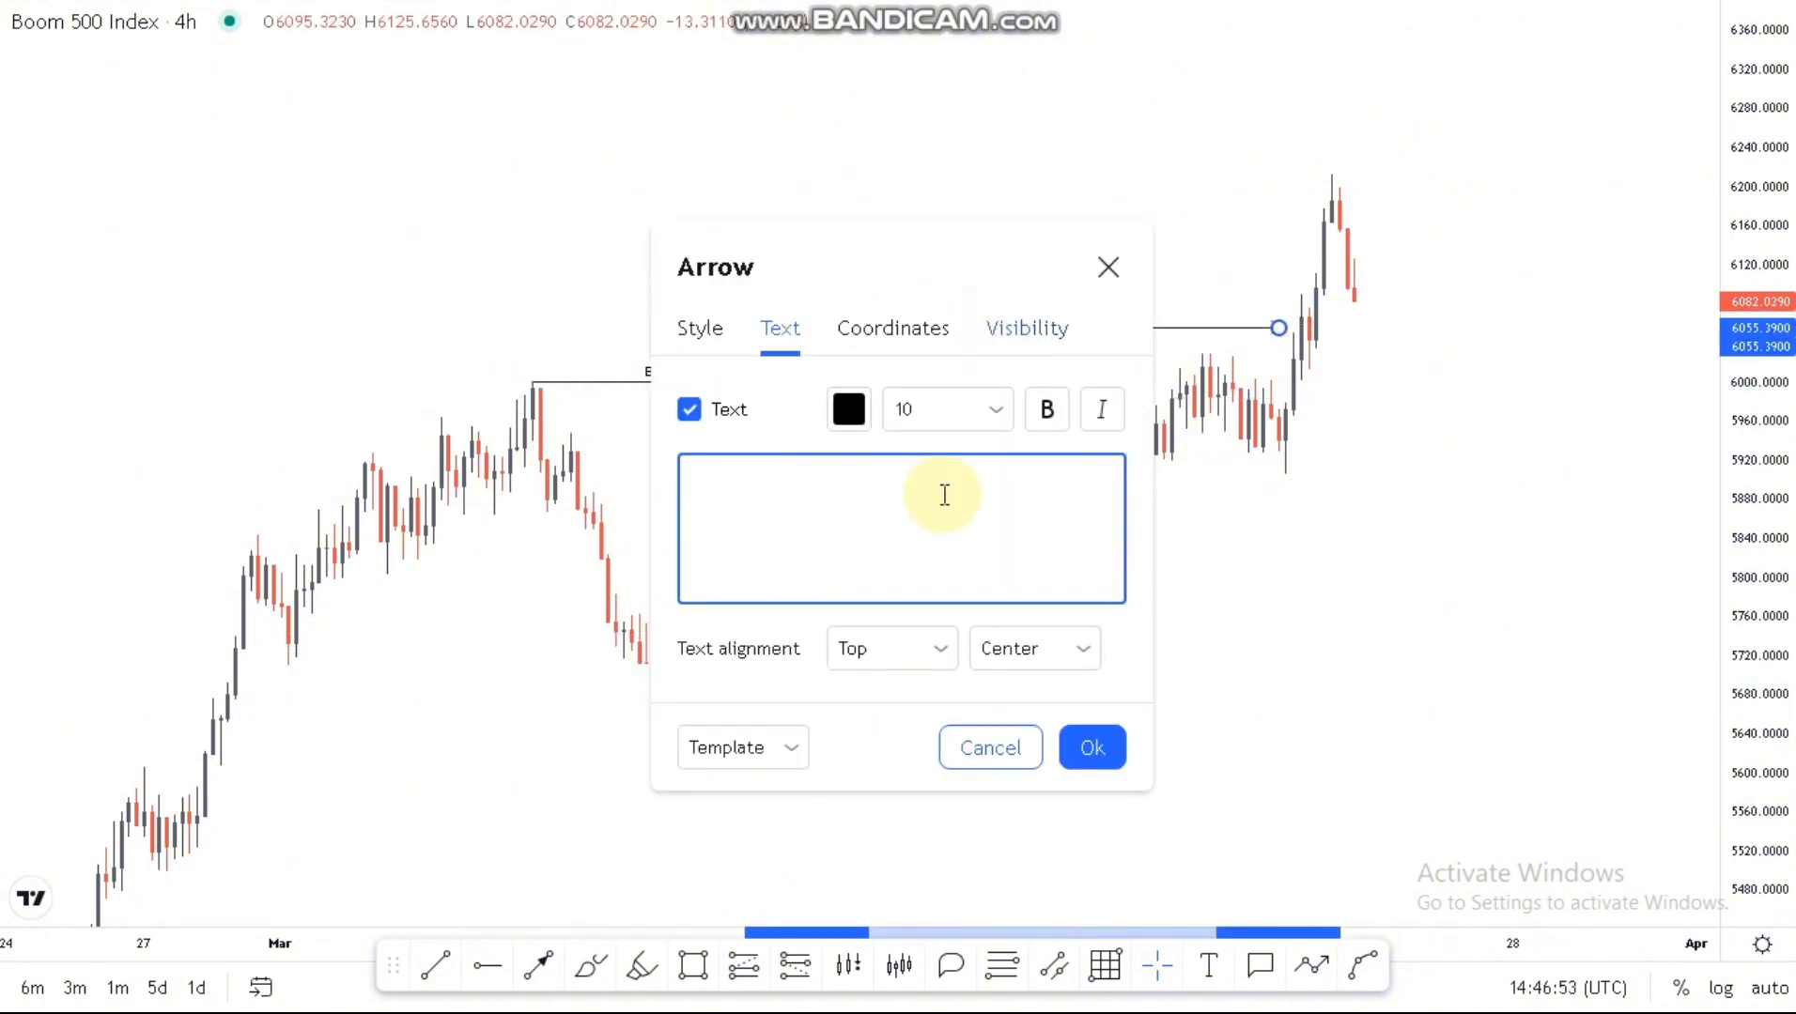
left_click(1095, 747)
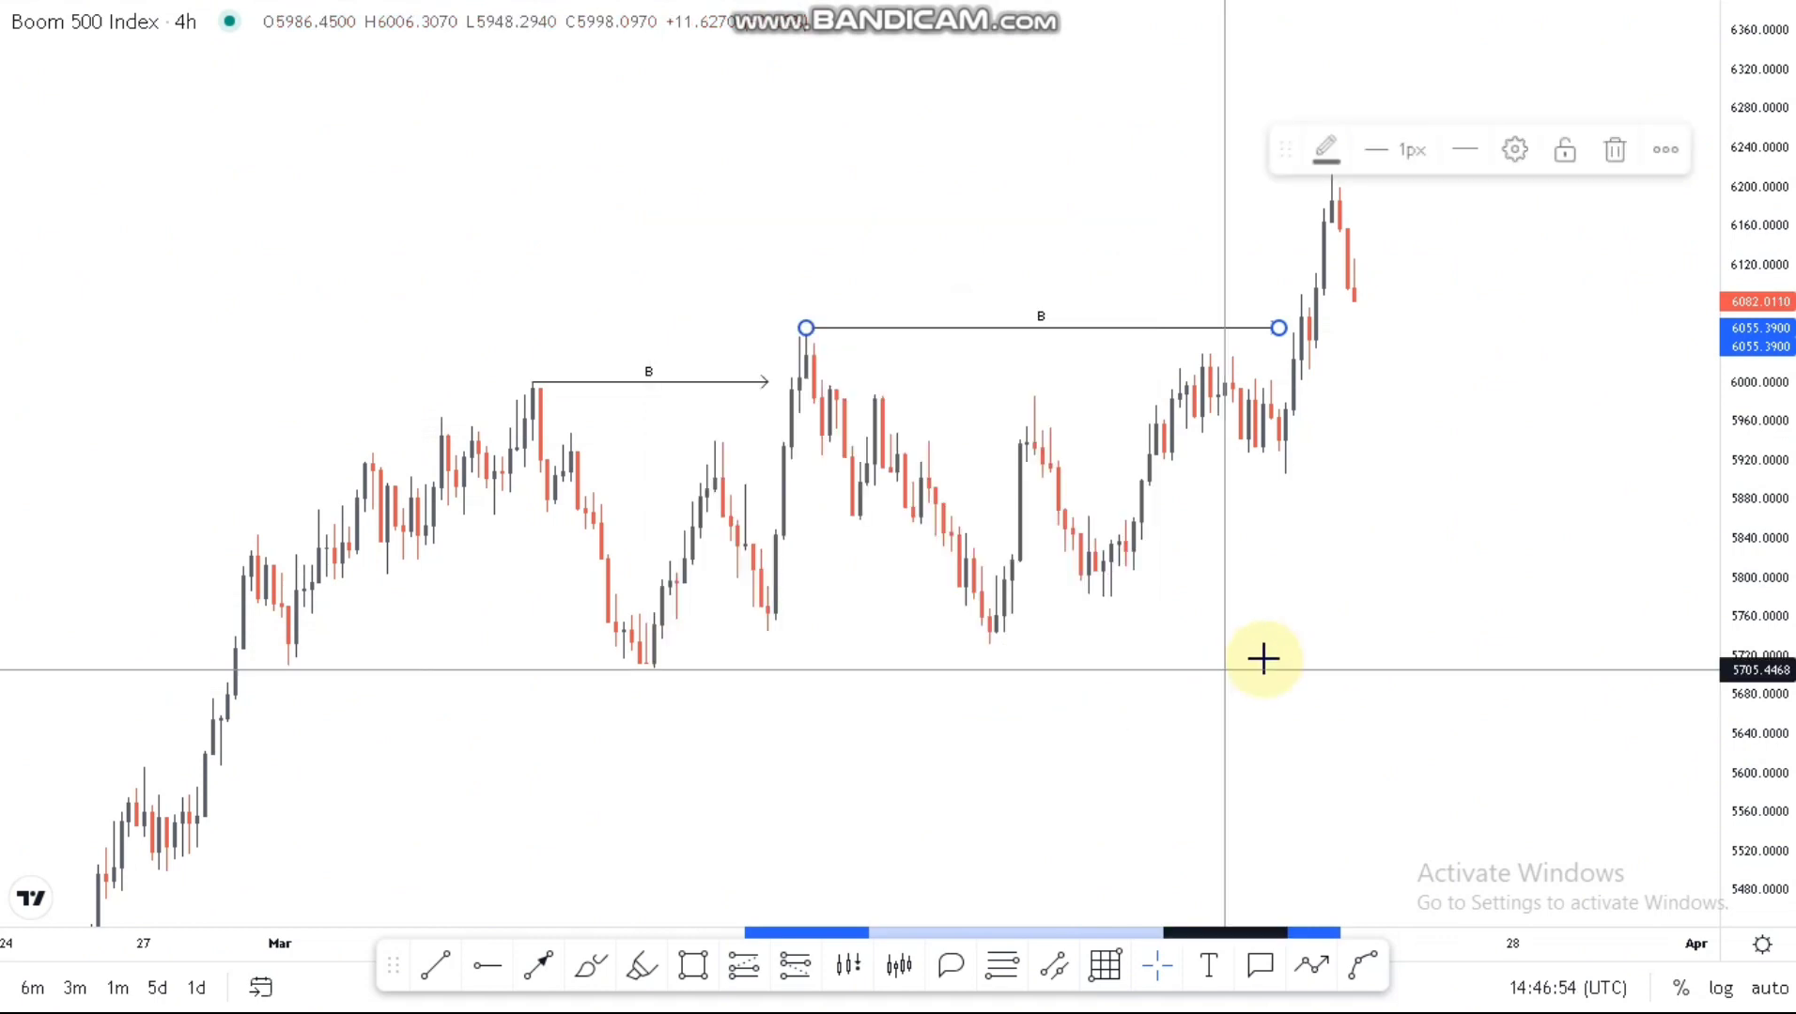
Step: Try a Fibonacci retracement from the swing low at about 5731 to the latest high at about 6214, and delete it
left_click_drag(1257, 662, 1209, 649)
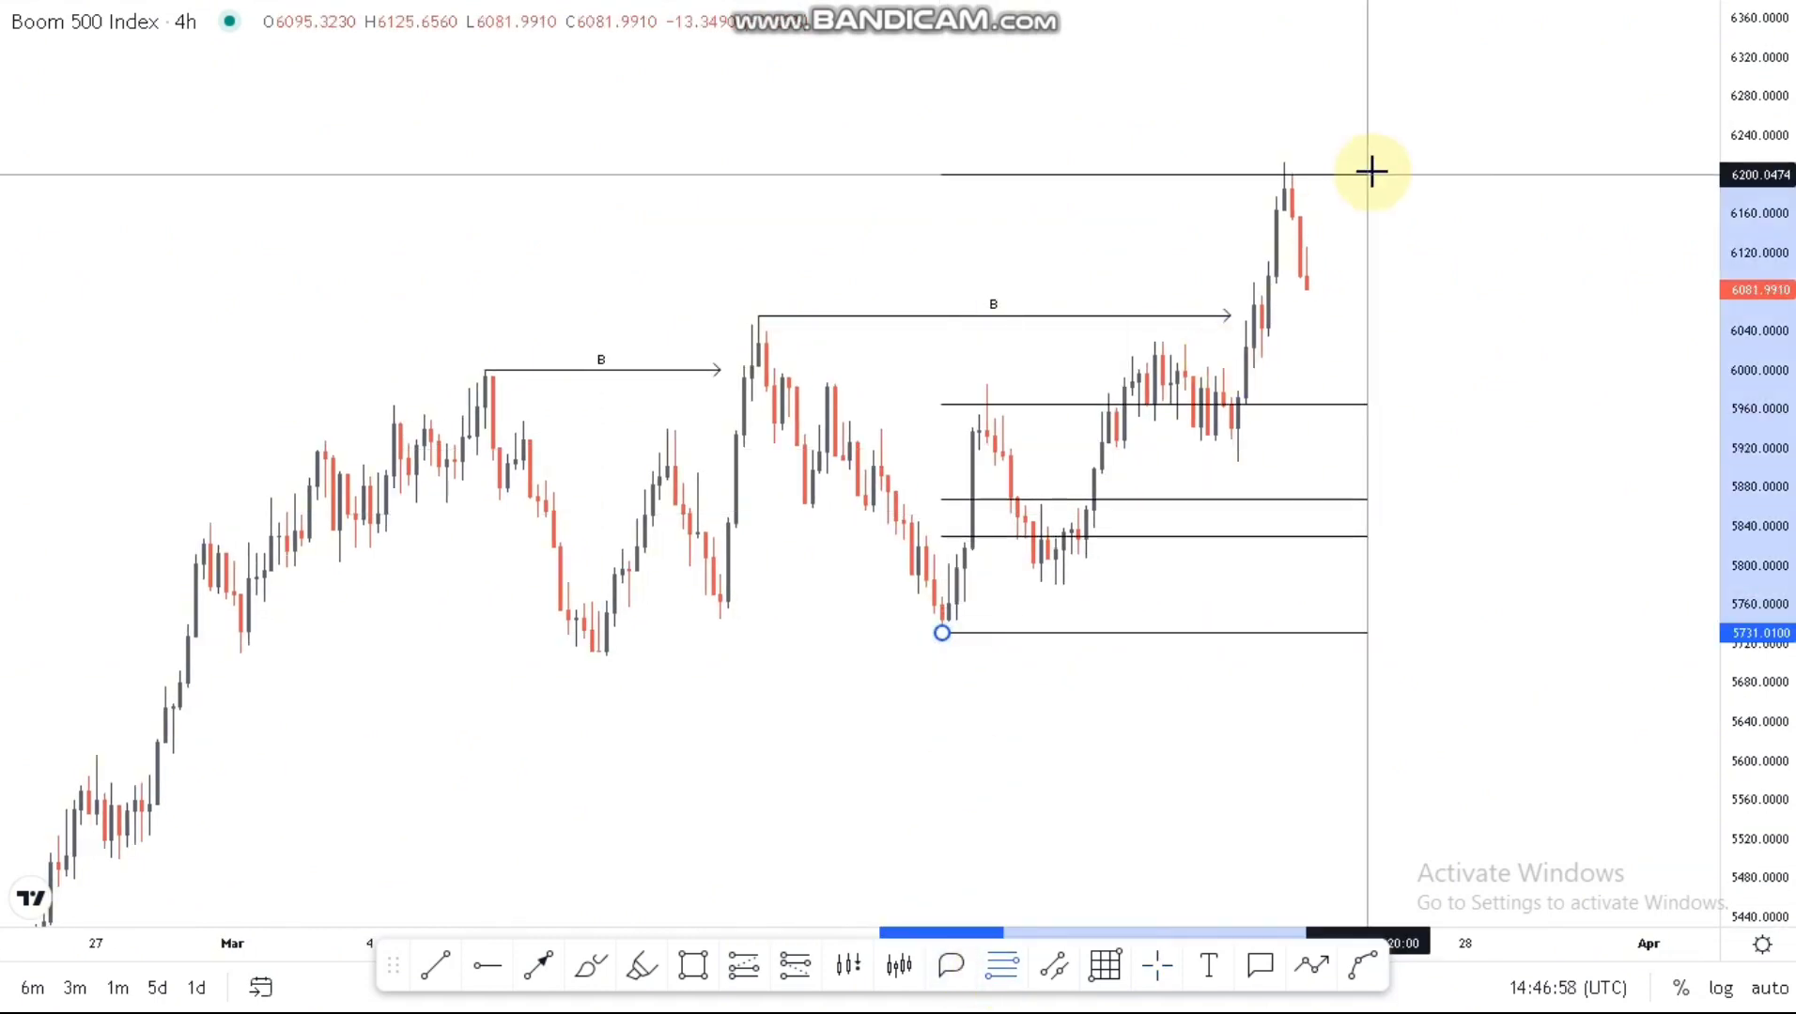
left_click(1254, 525)
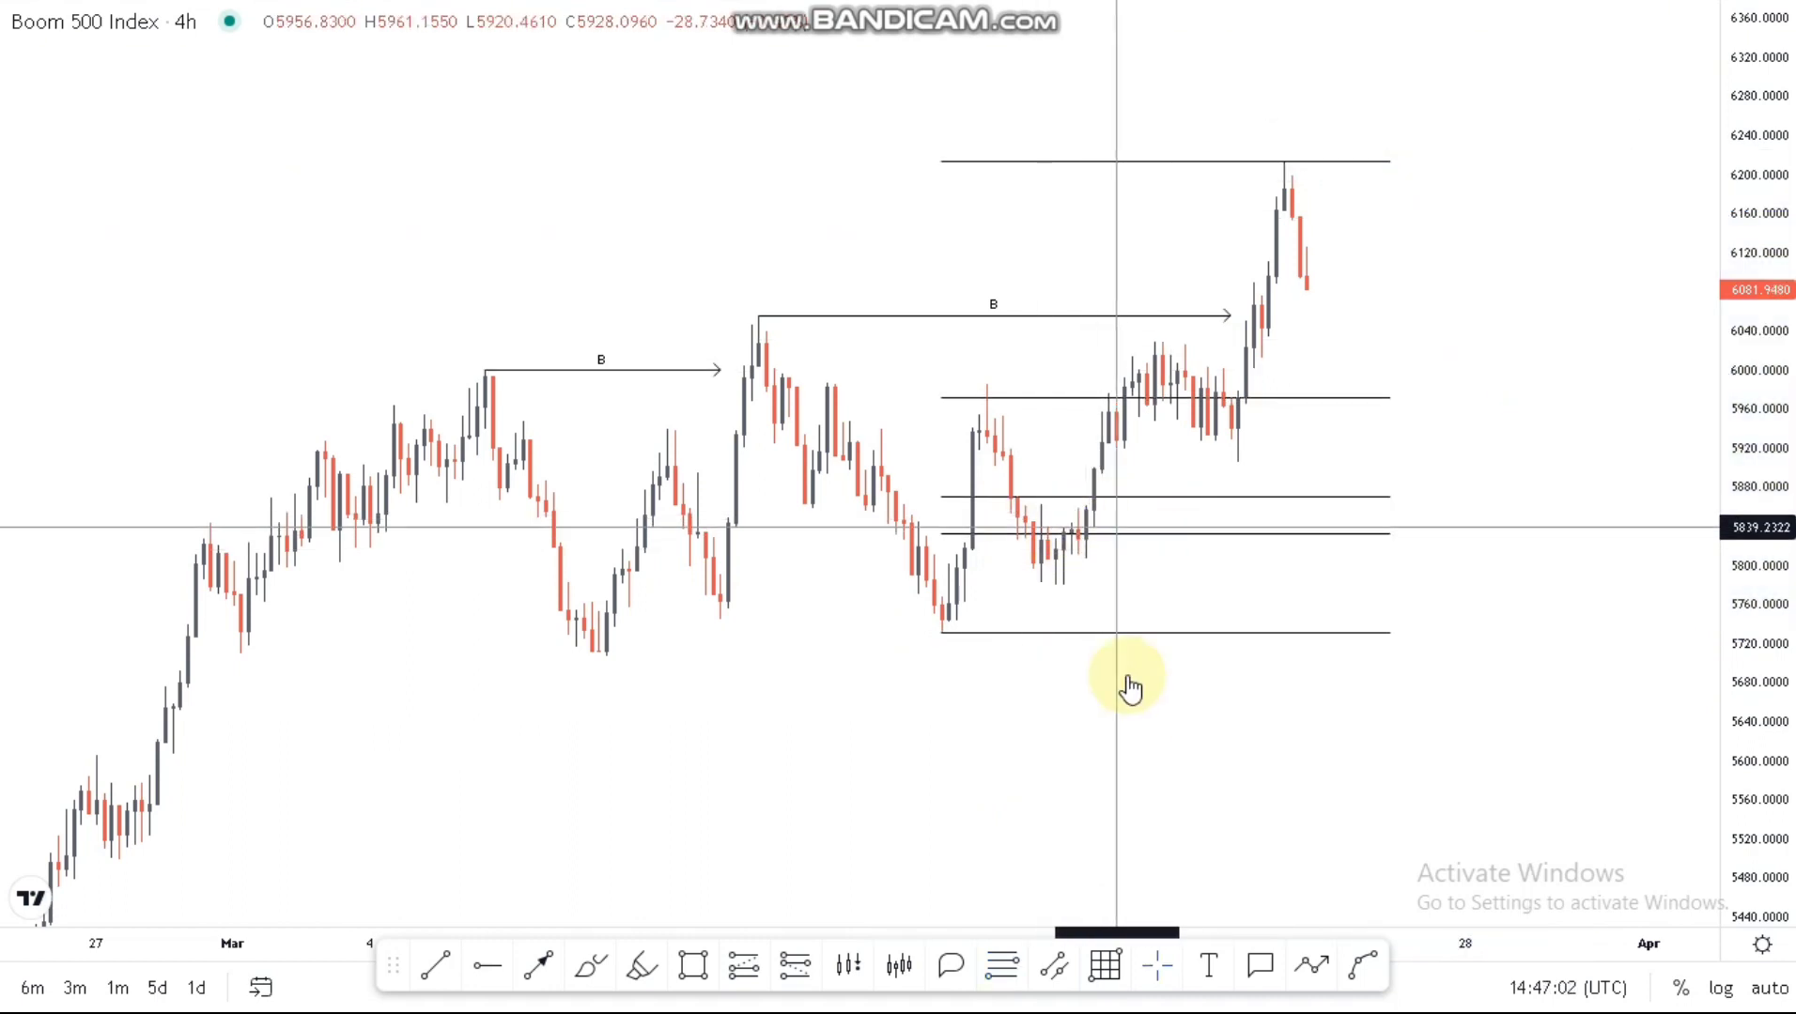
left_click(1221, 533)
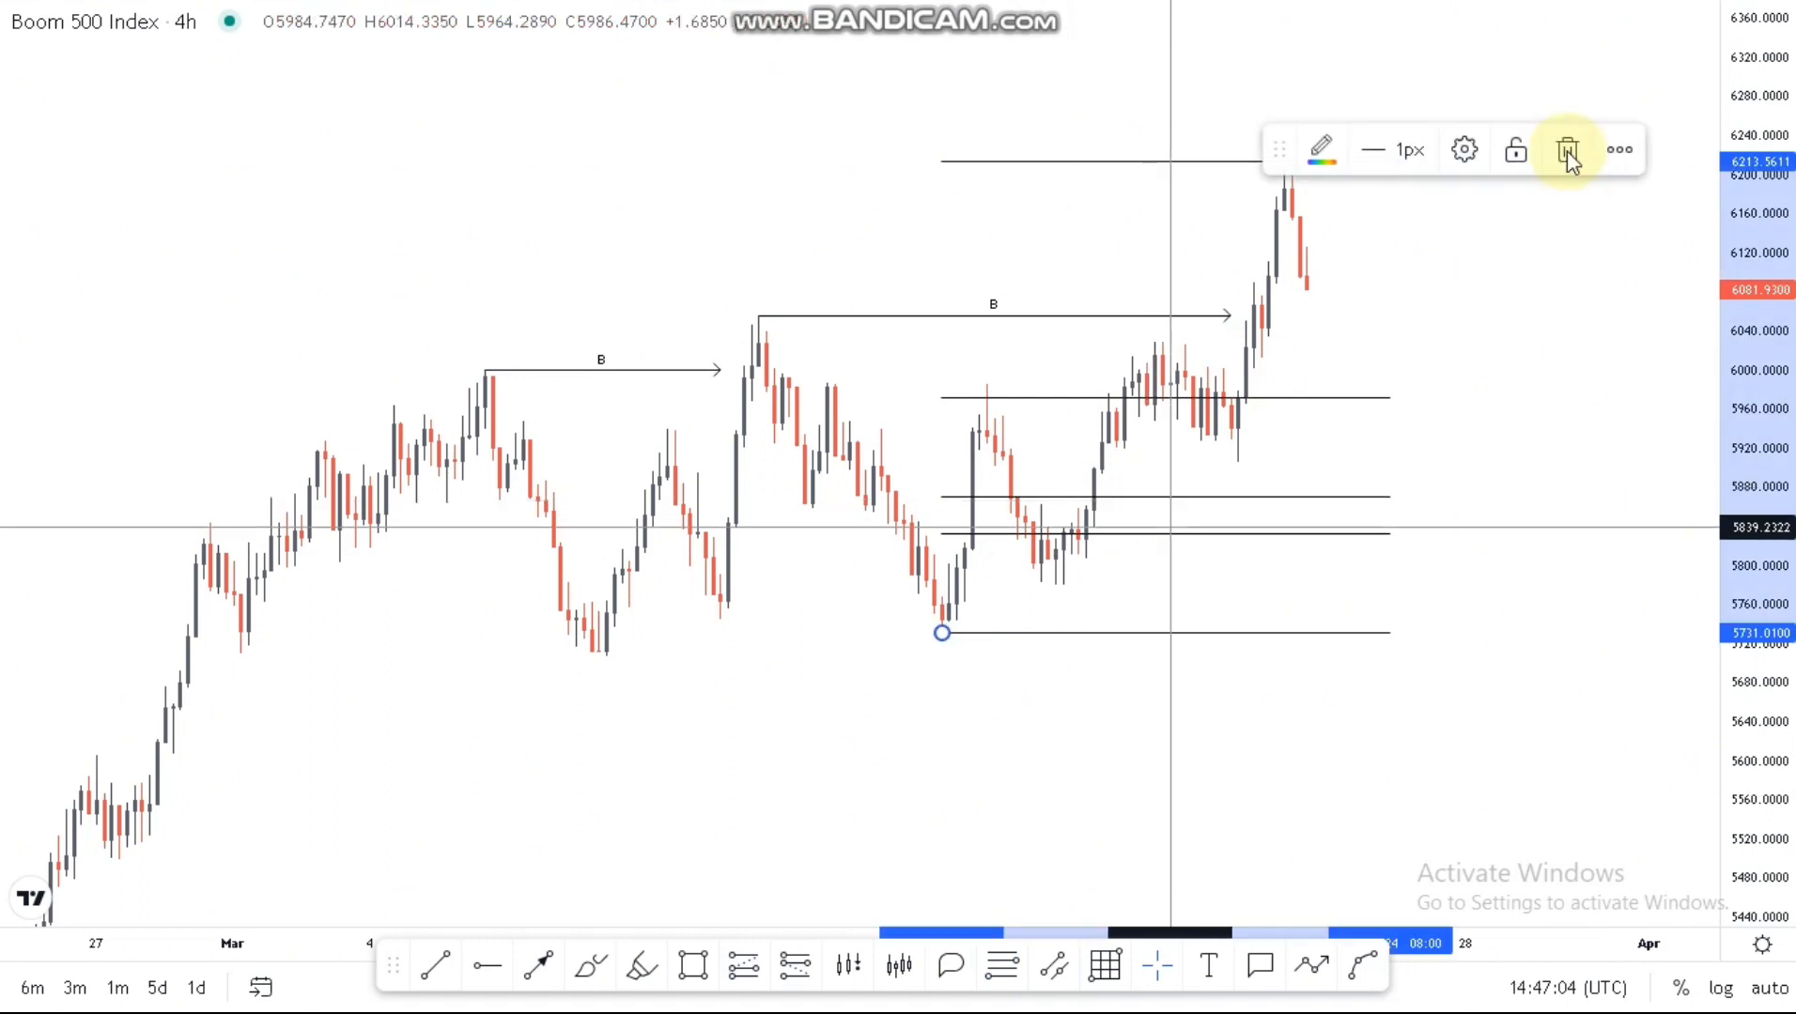
key("Delete")
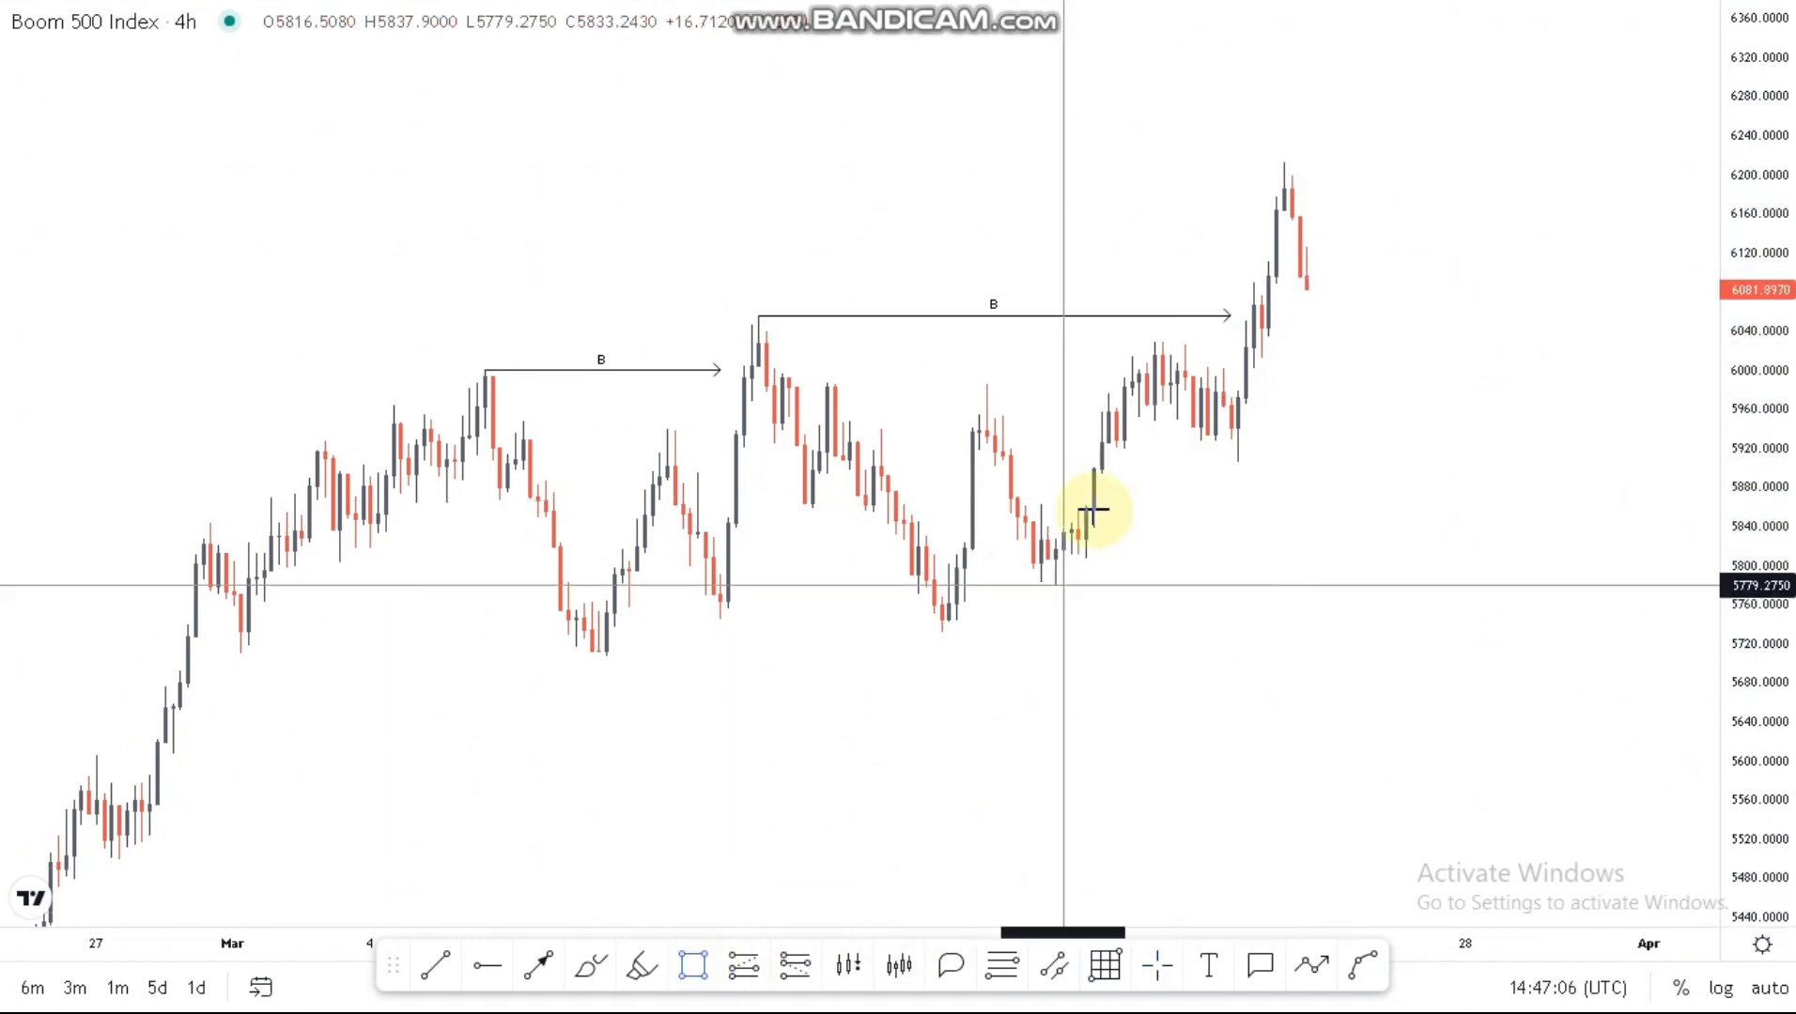
Step: Draw a rectangle between about 5810 and 5860 from the candle before the rally to beyond the current price, labelled "Demand Zone"
left_click(1452, 556)
left_click(1467, 601)
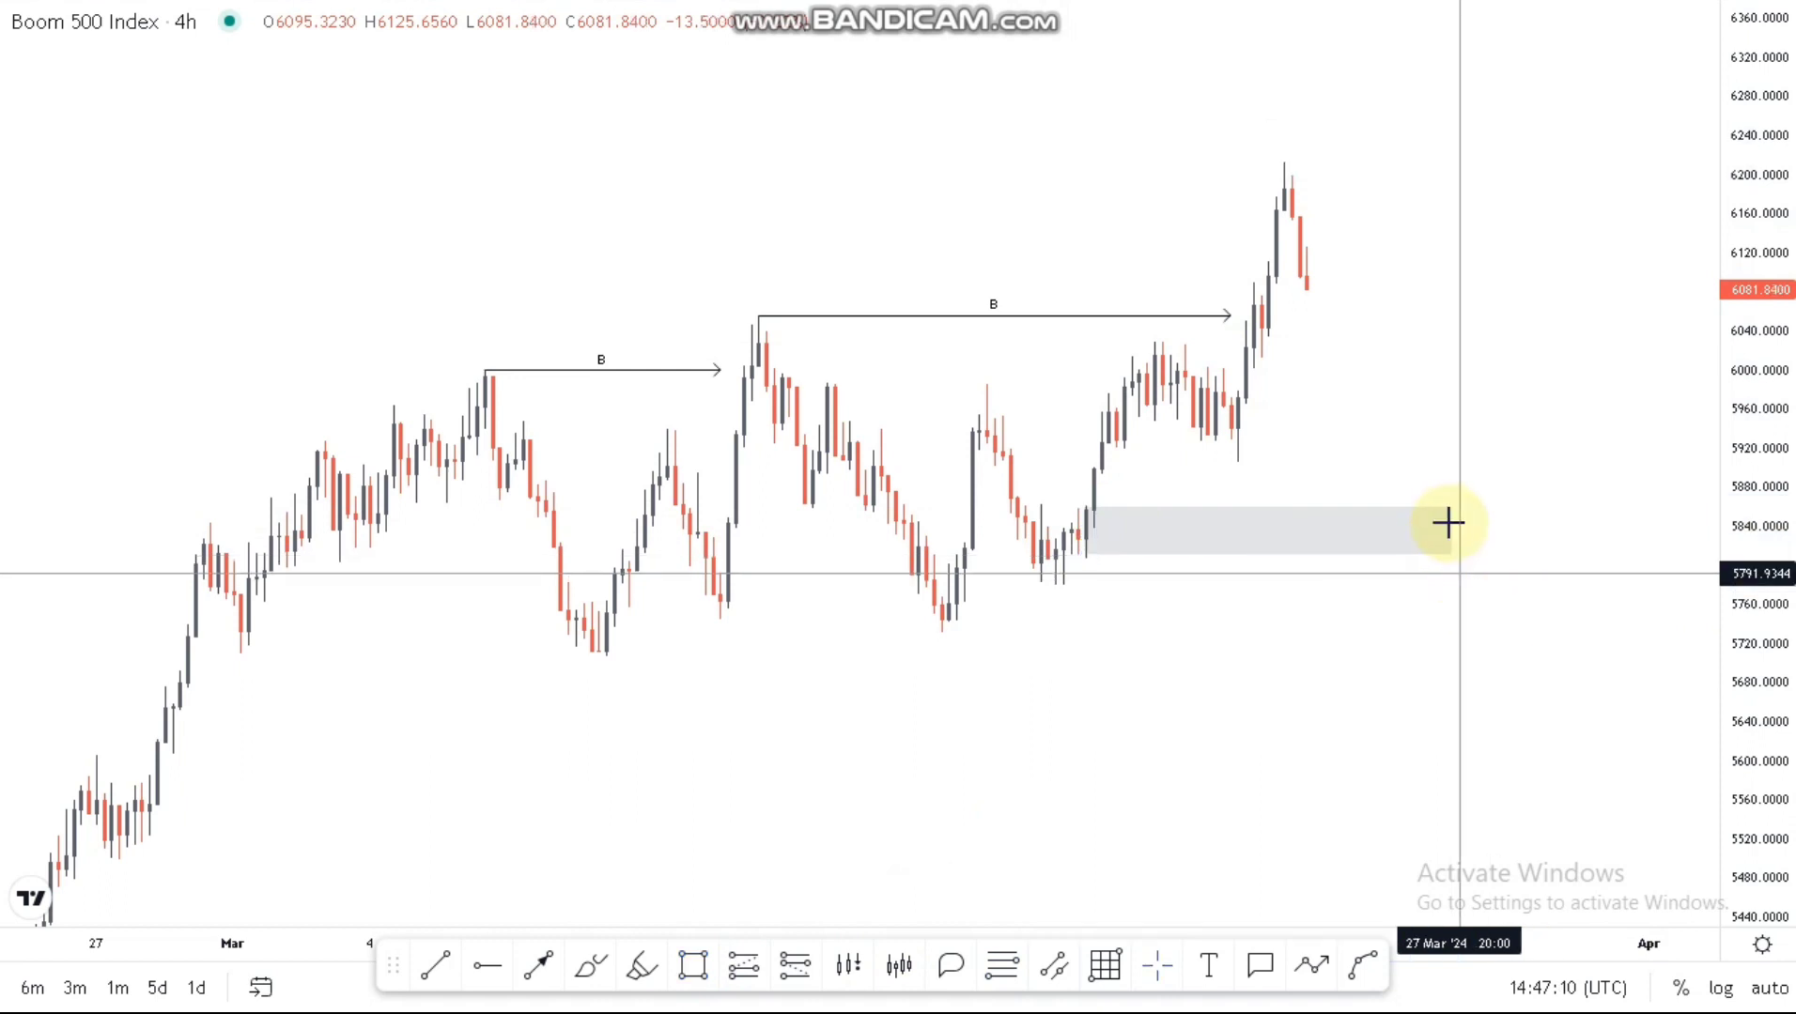
double_click(1347, 521)
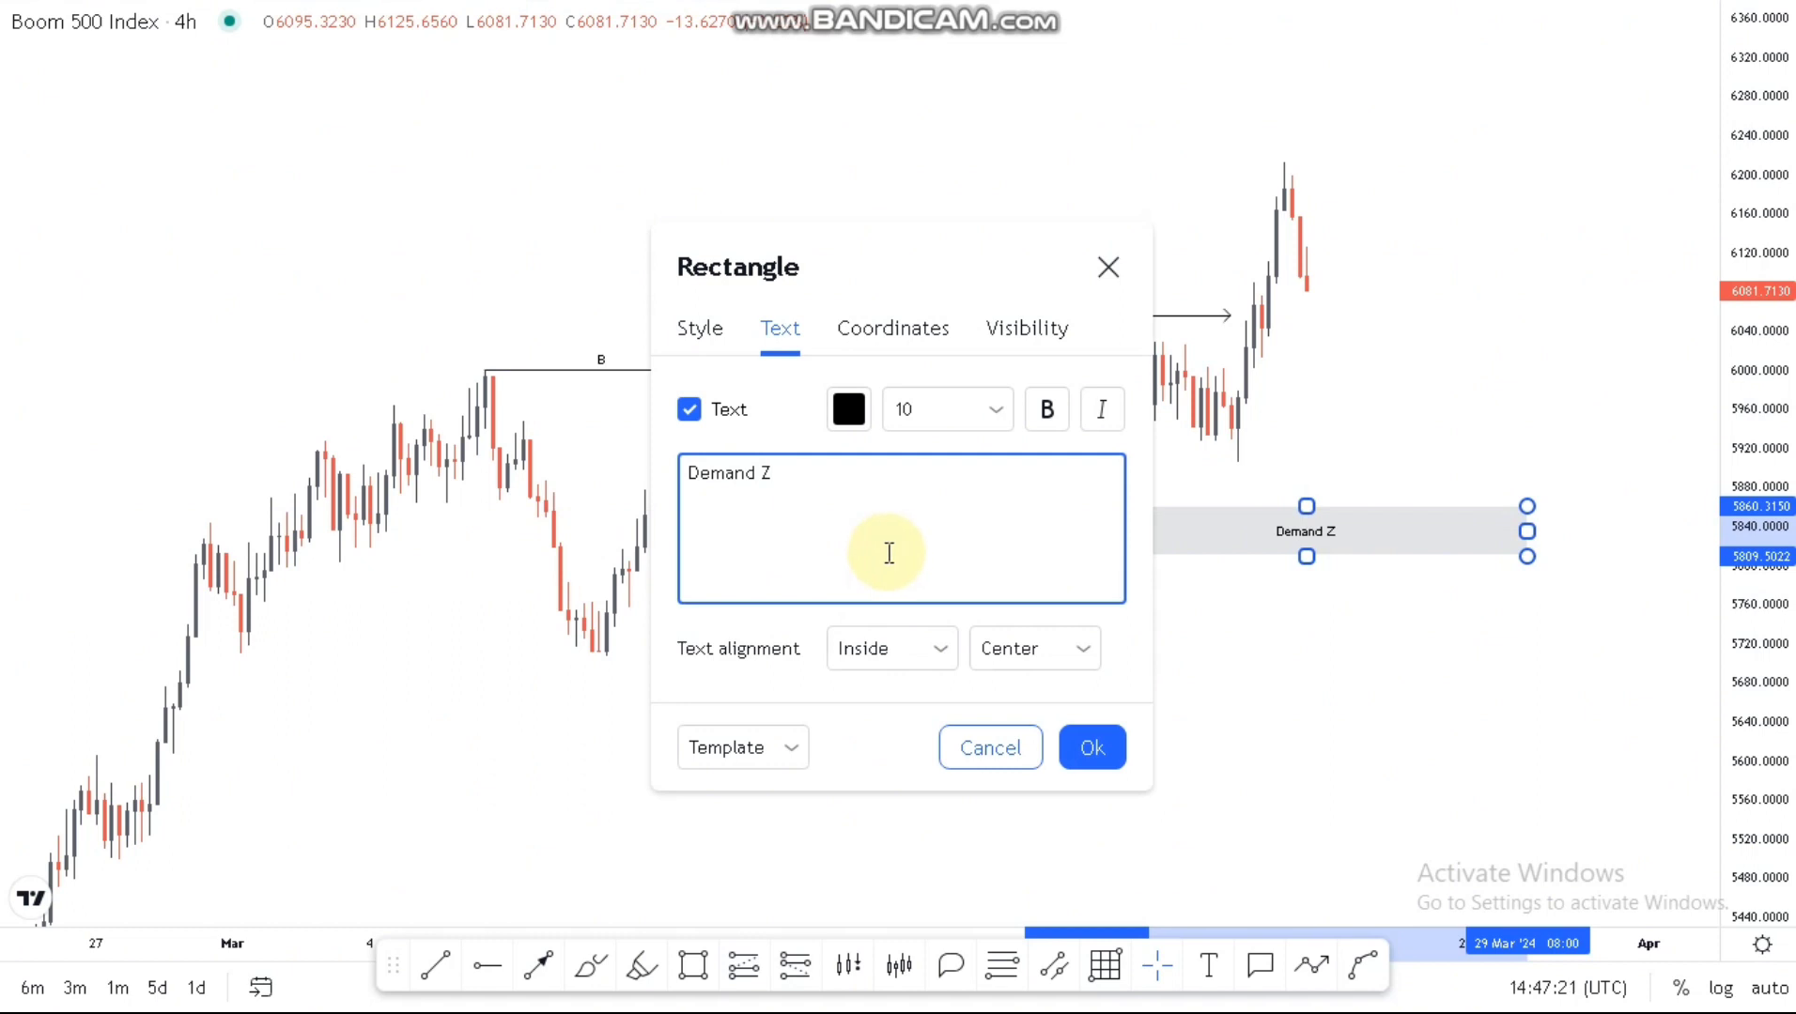
left_click(1092, 748)
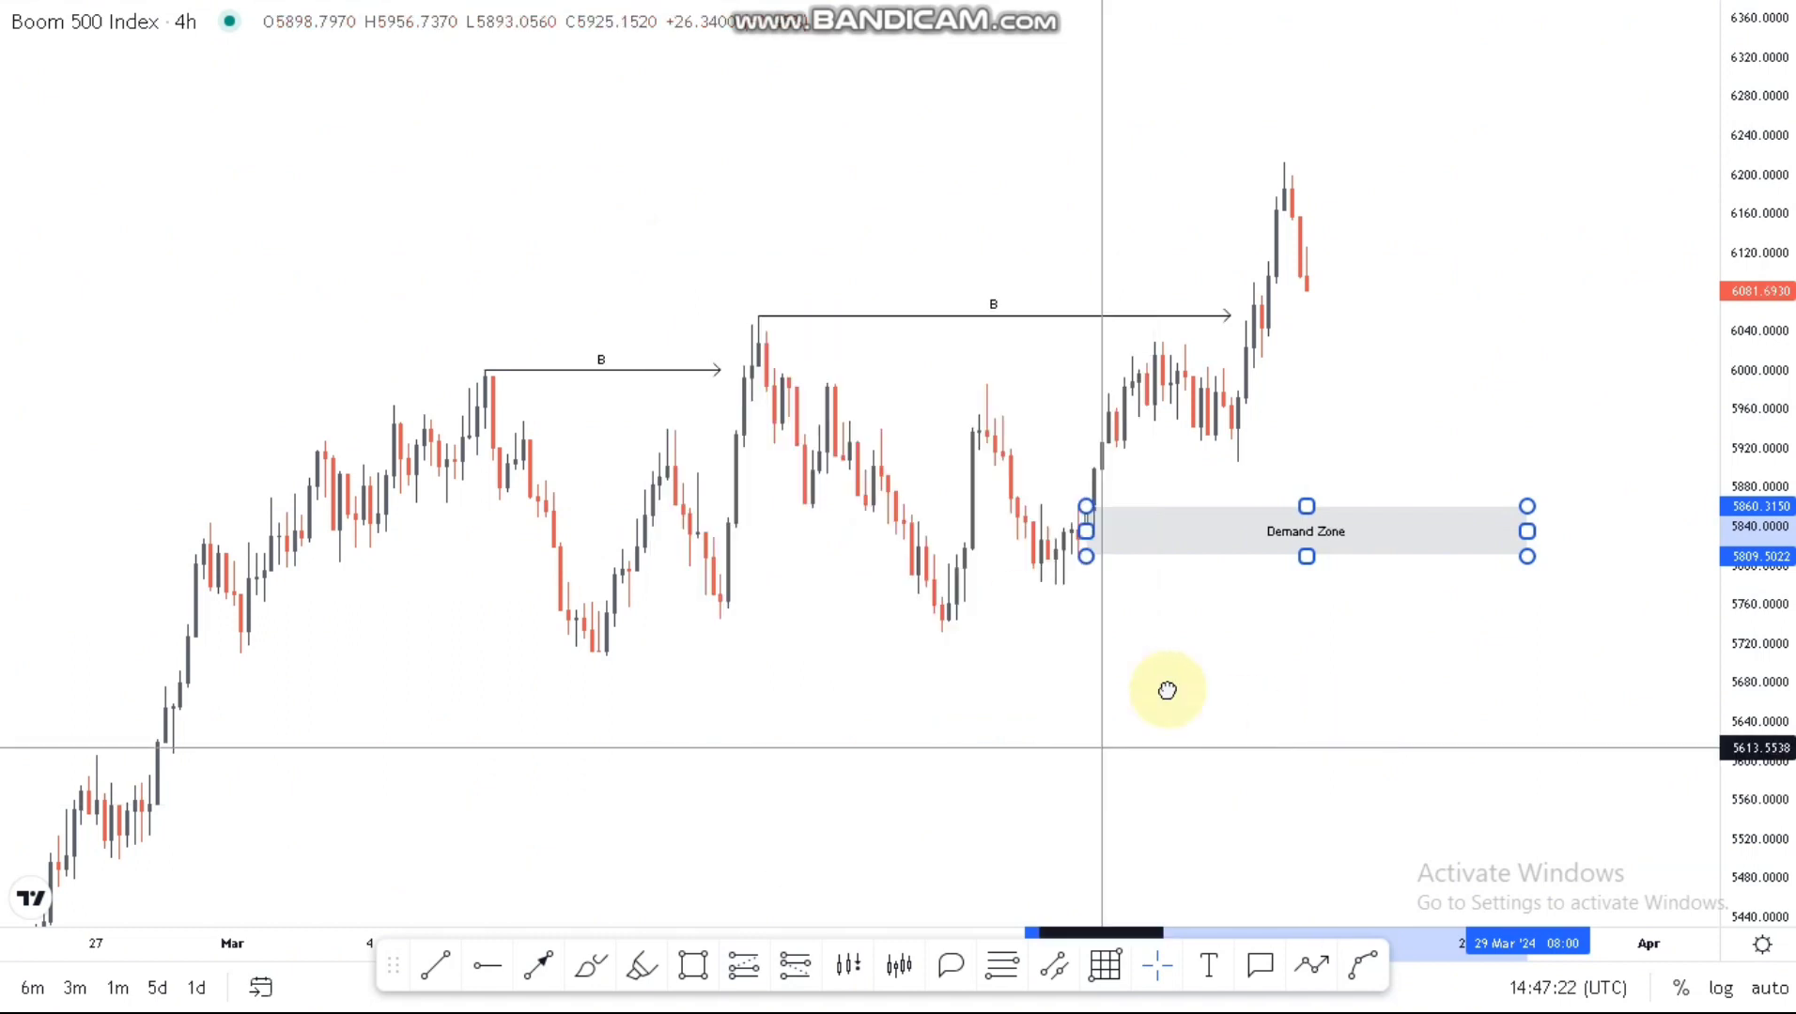
Step: Draw a horizontal trend line at about 5744.7 from the low below the first arrow's tip to the next swing low, labelled "$"
left_click_drag(722, 673, 738, 593)
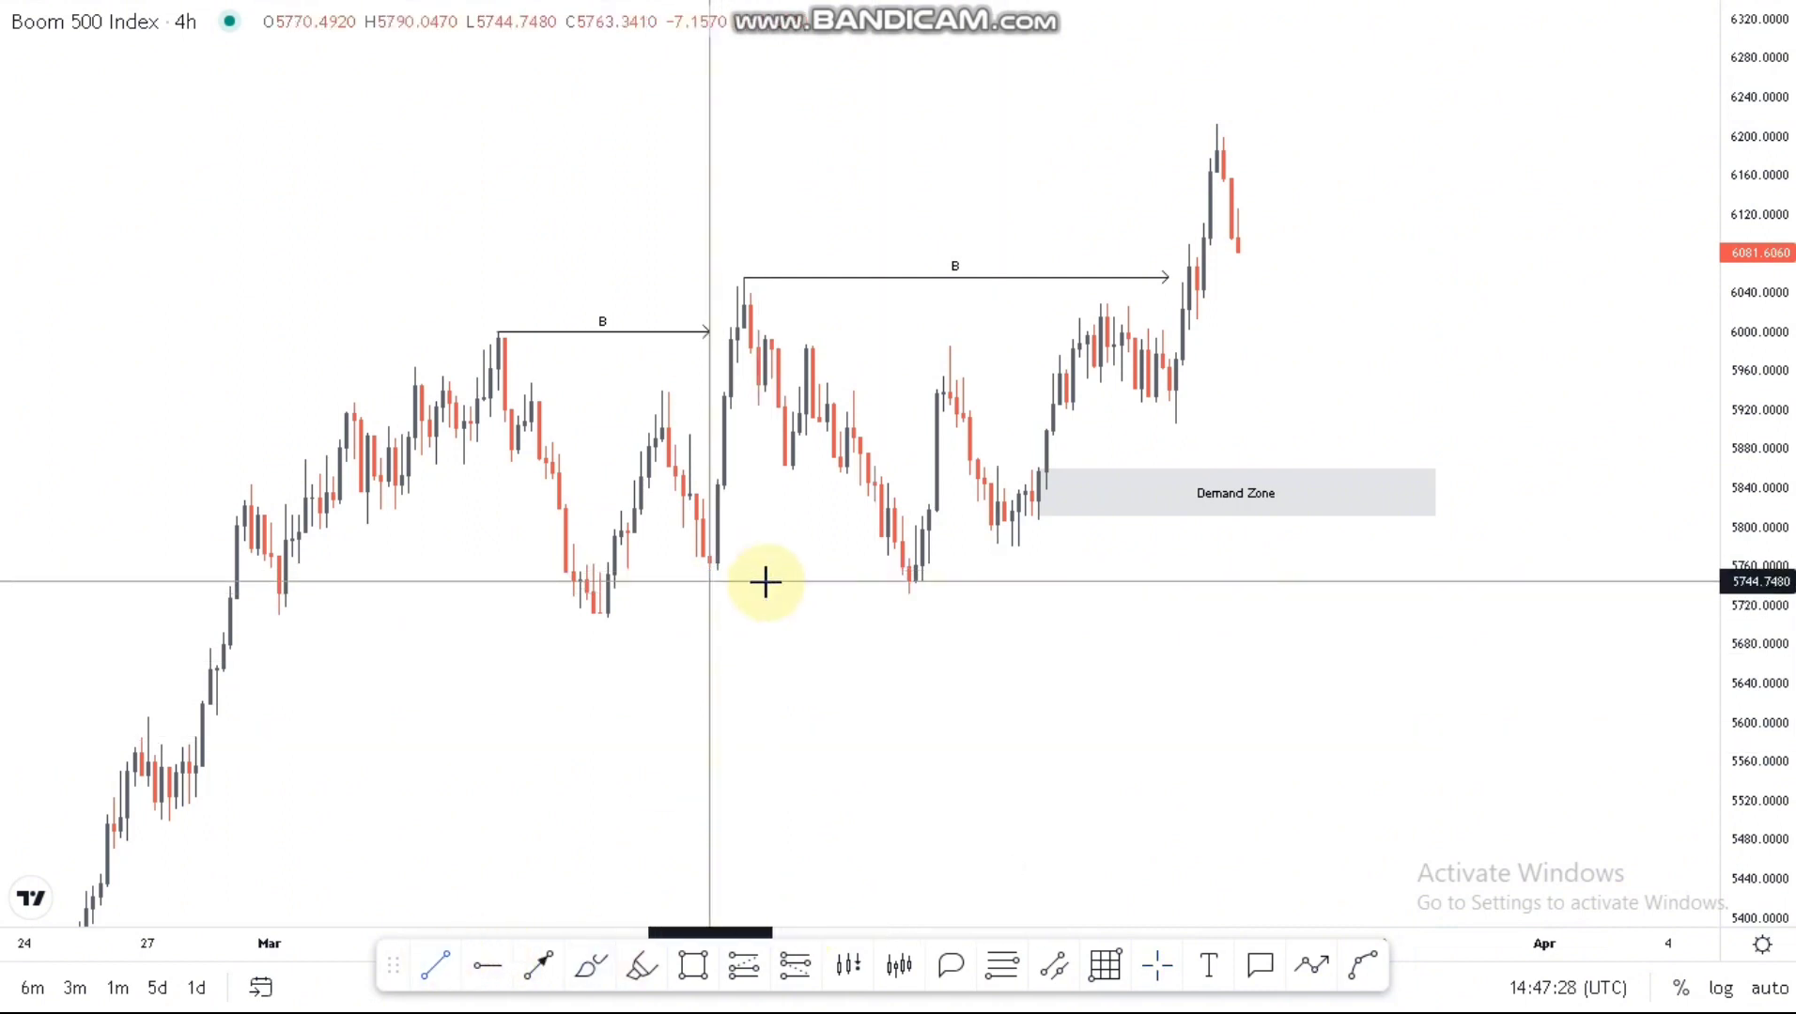
left_click(711, 583)
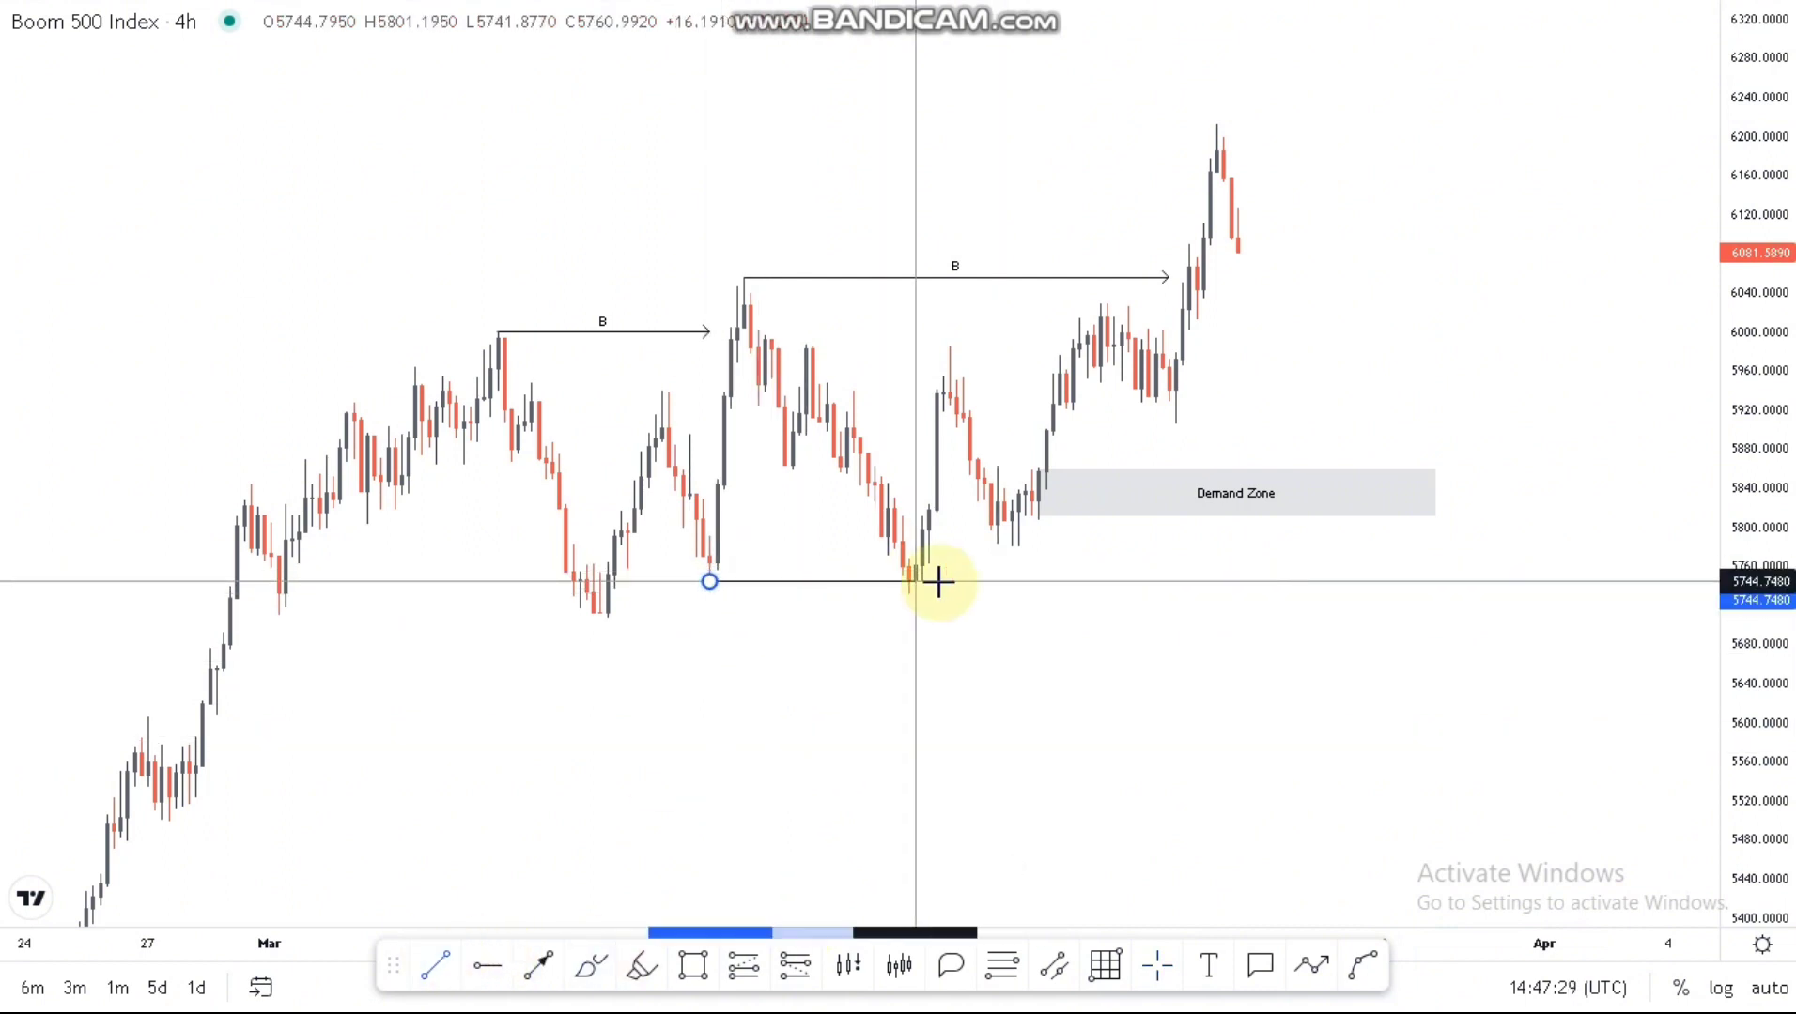
left_click(986, 629)
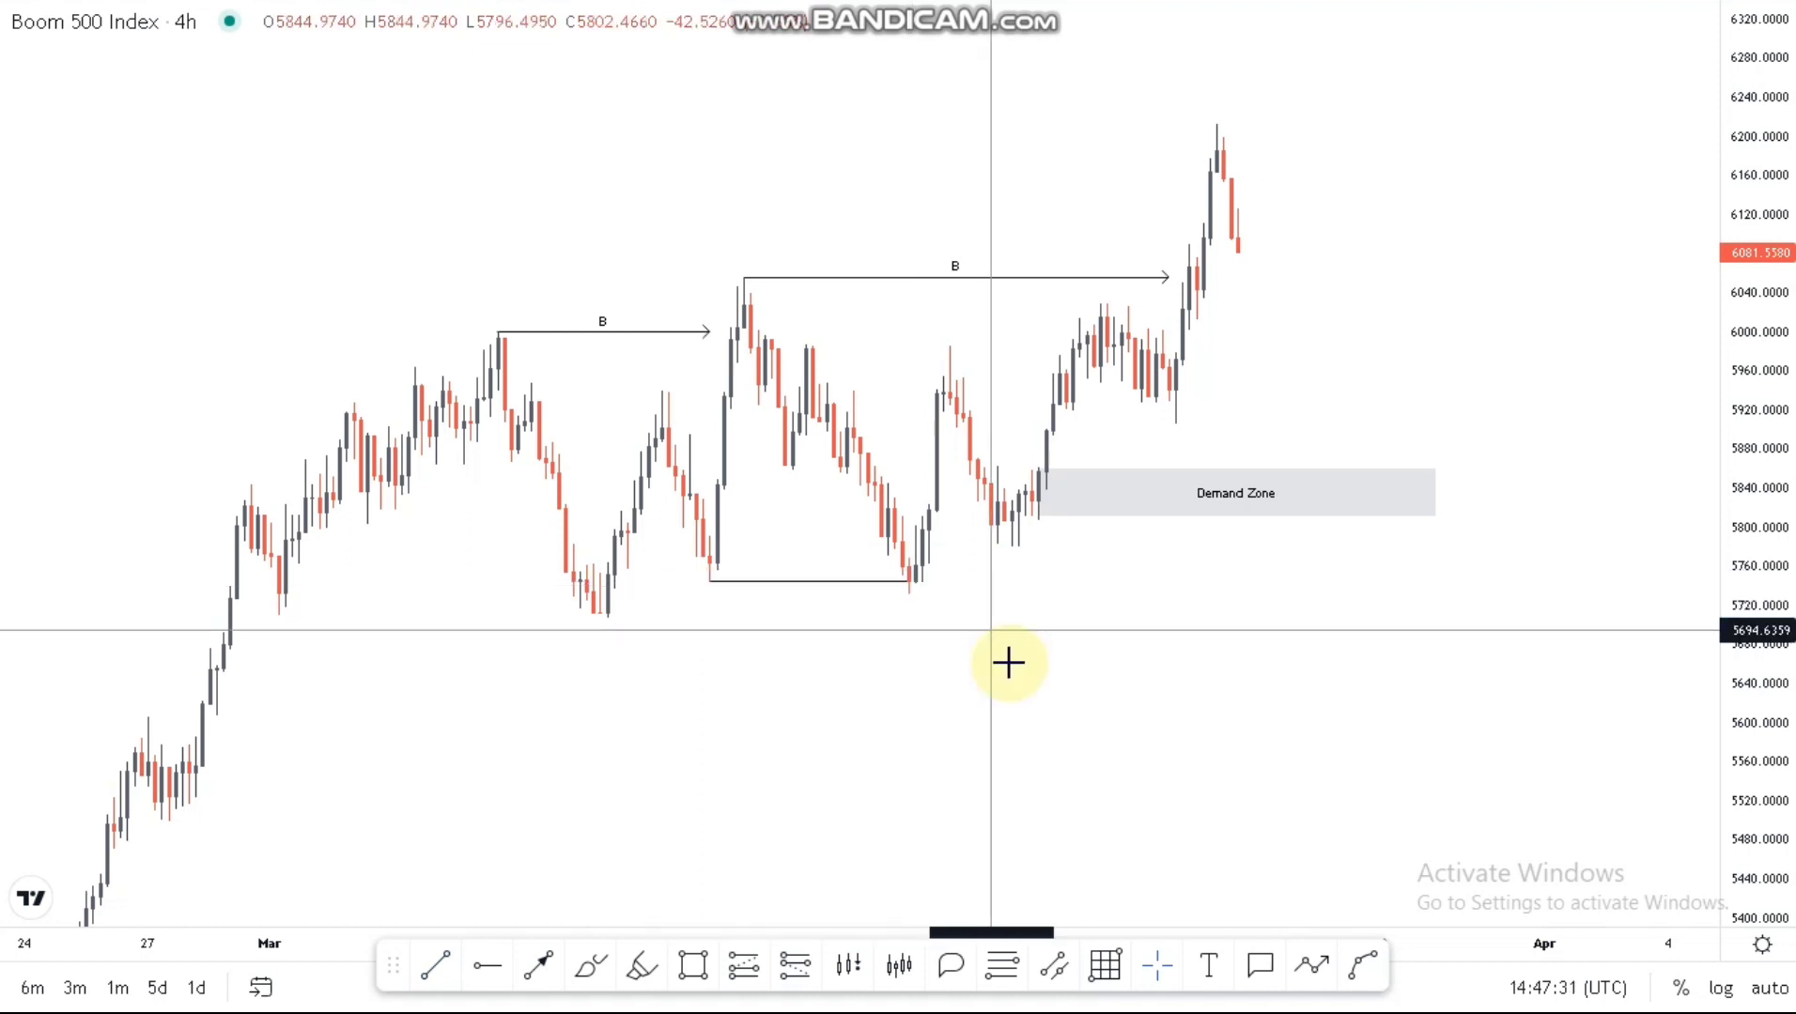
double_click(828, 584)
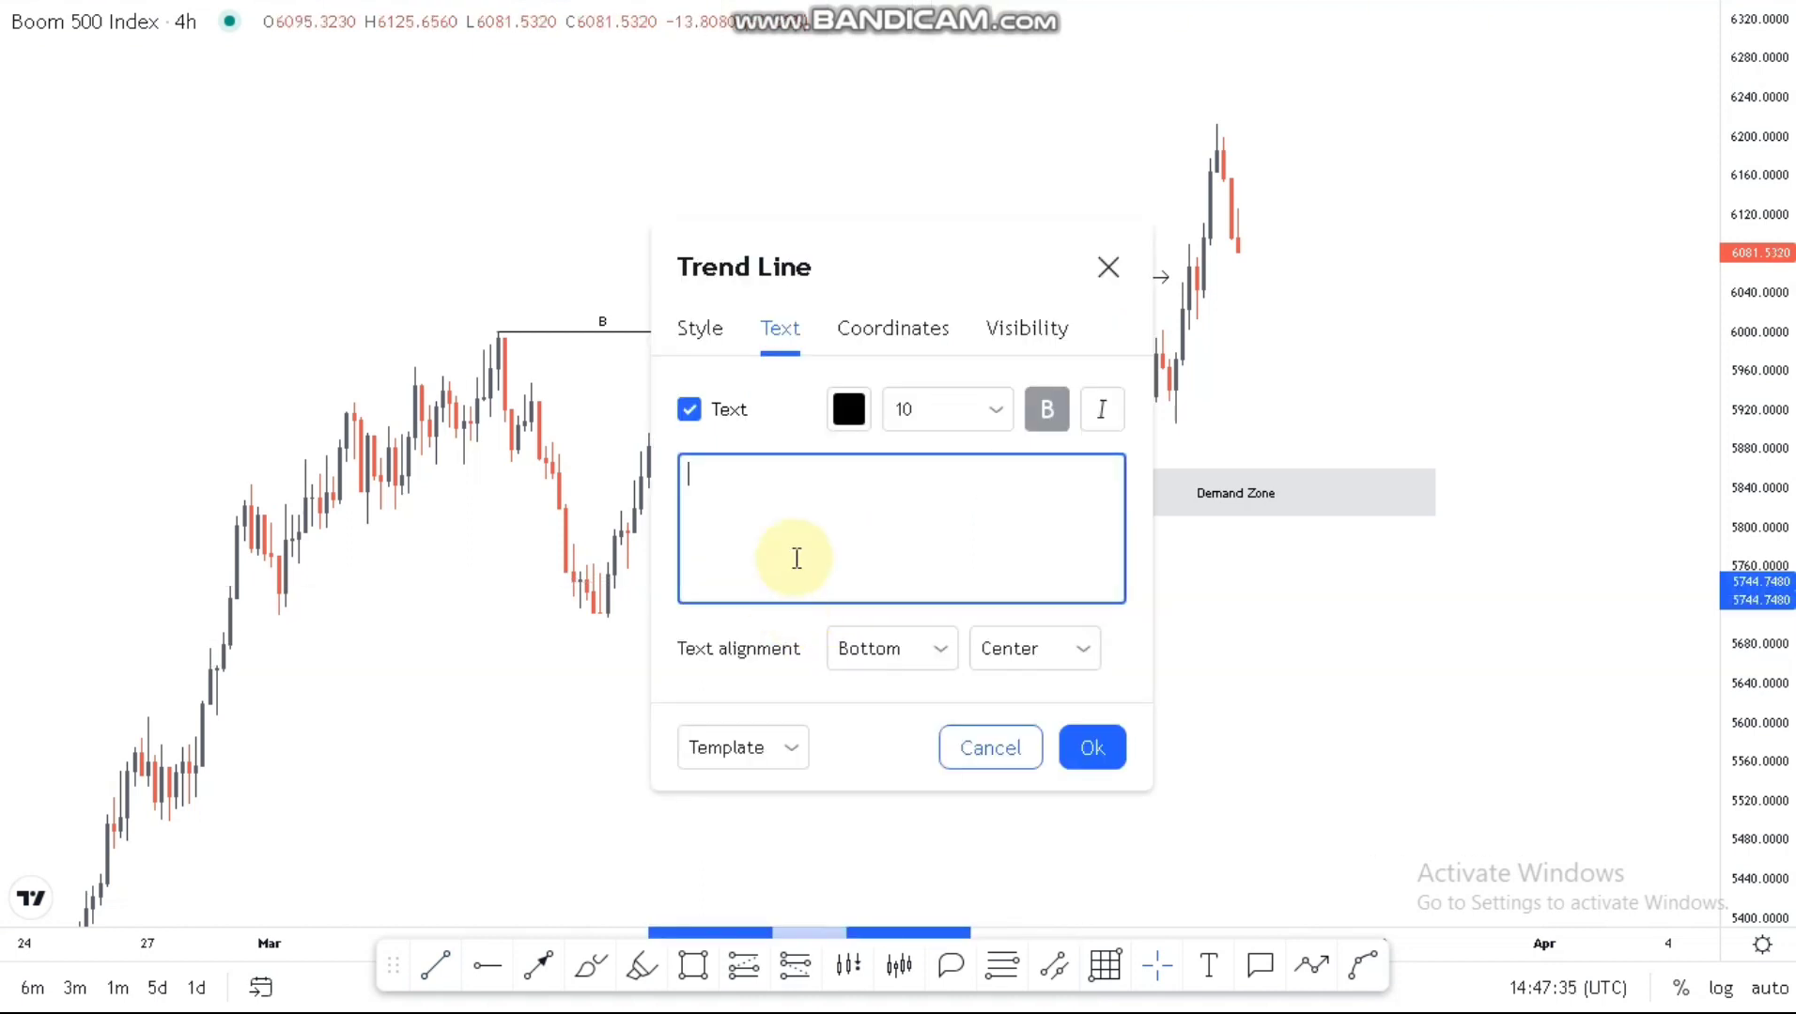
left_click(1262, 680)
scroll(1263, 680, "down", 2)
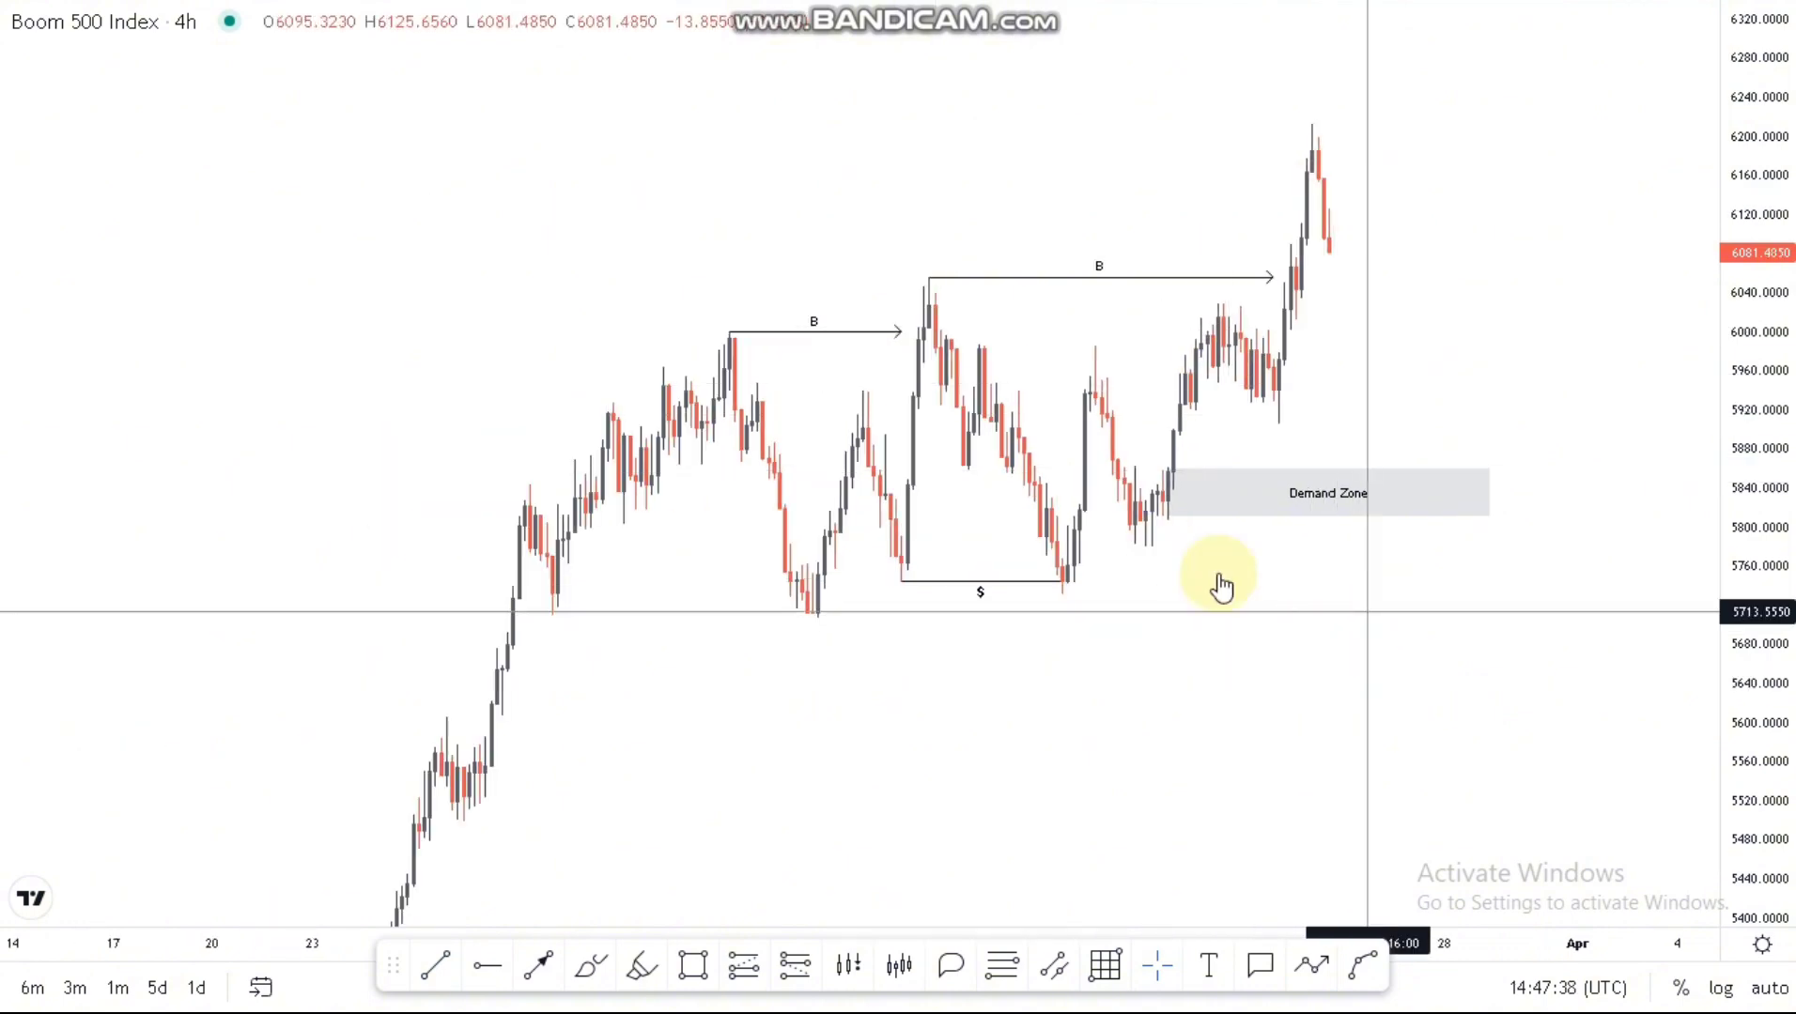
left_click_drag(1215, 581, 1160, 596)
scroll(930, 449, "up", 2)
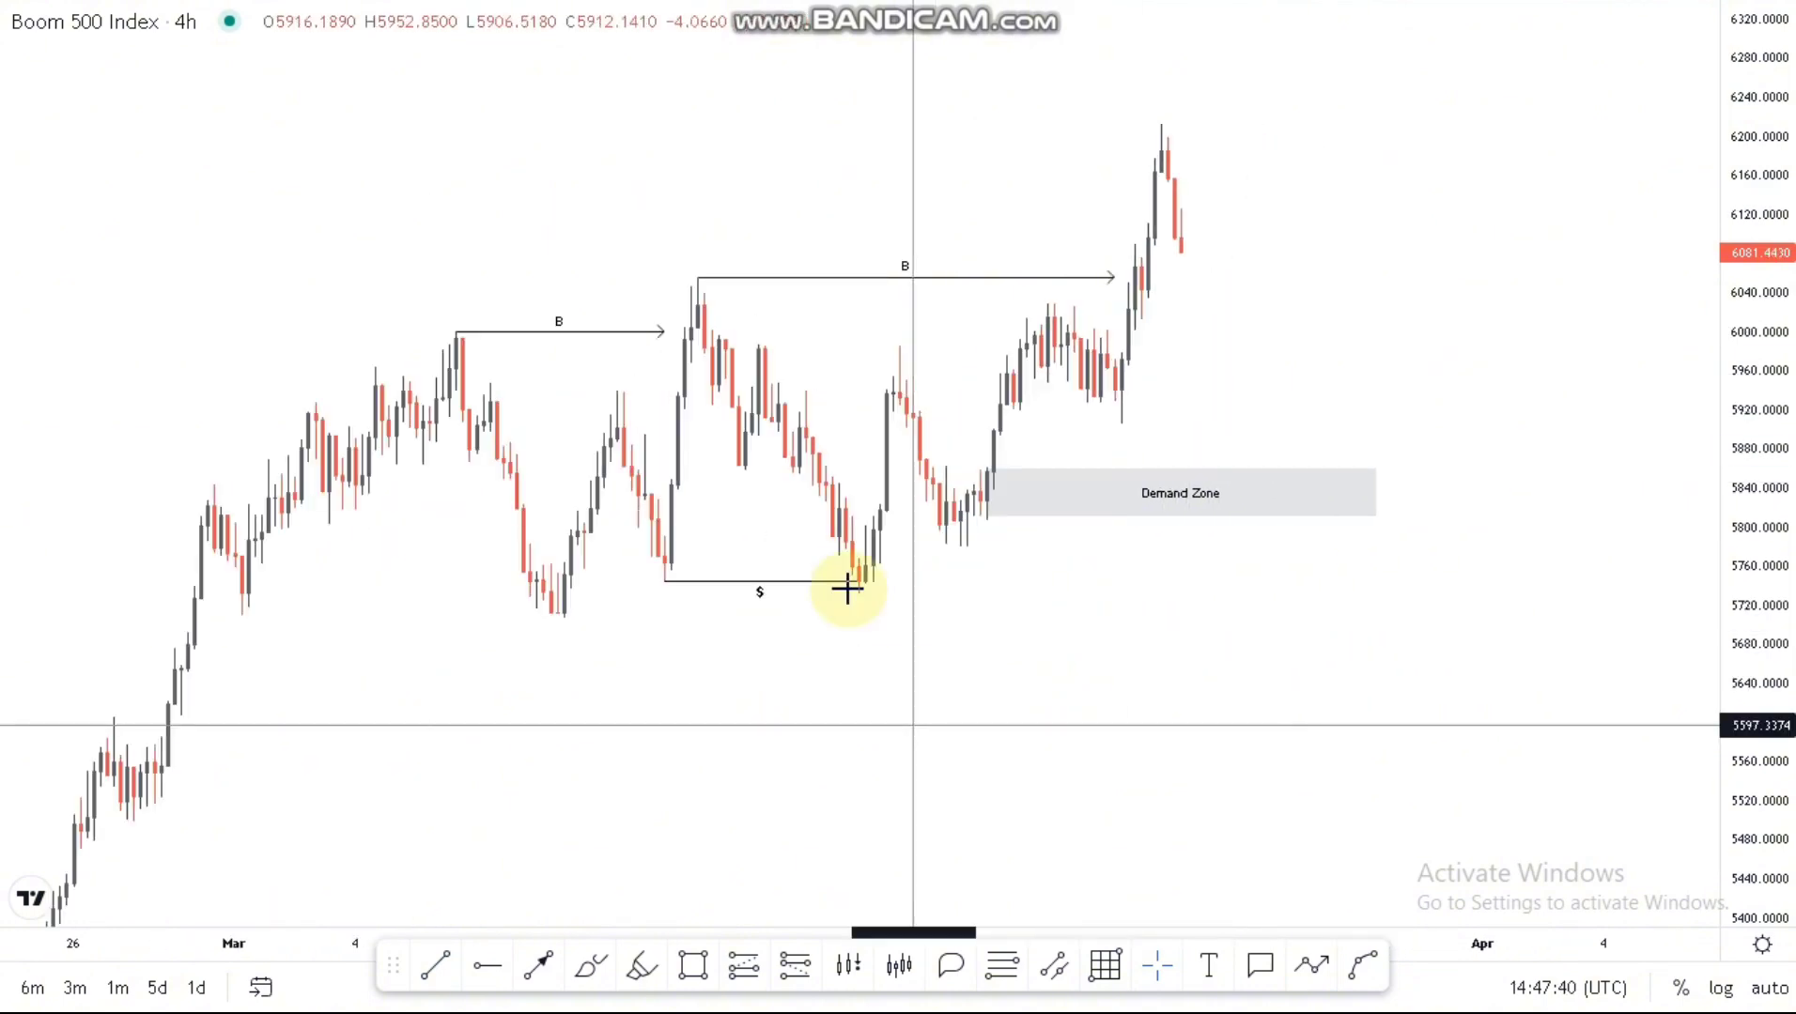
left_click_drag(1744, 526, 1743, 578)
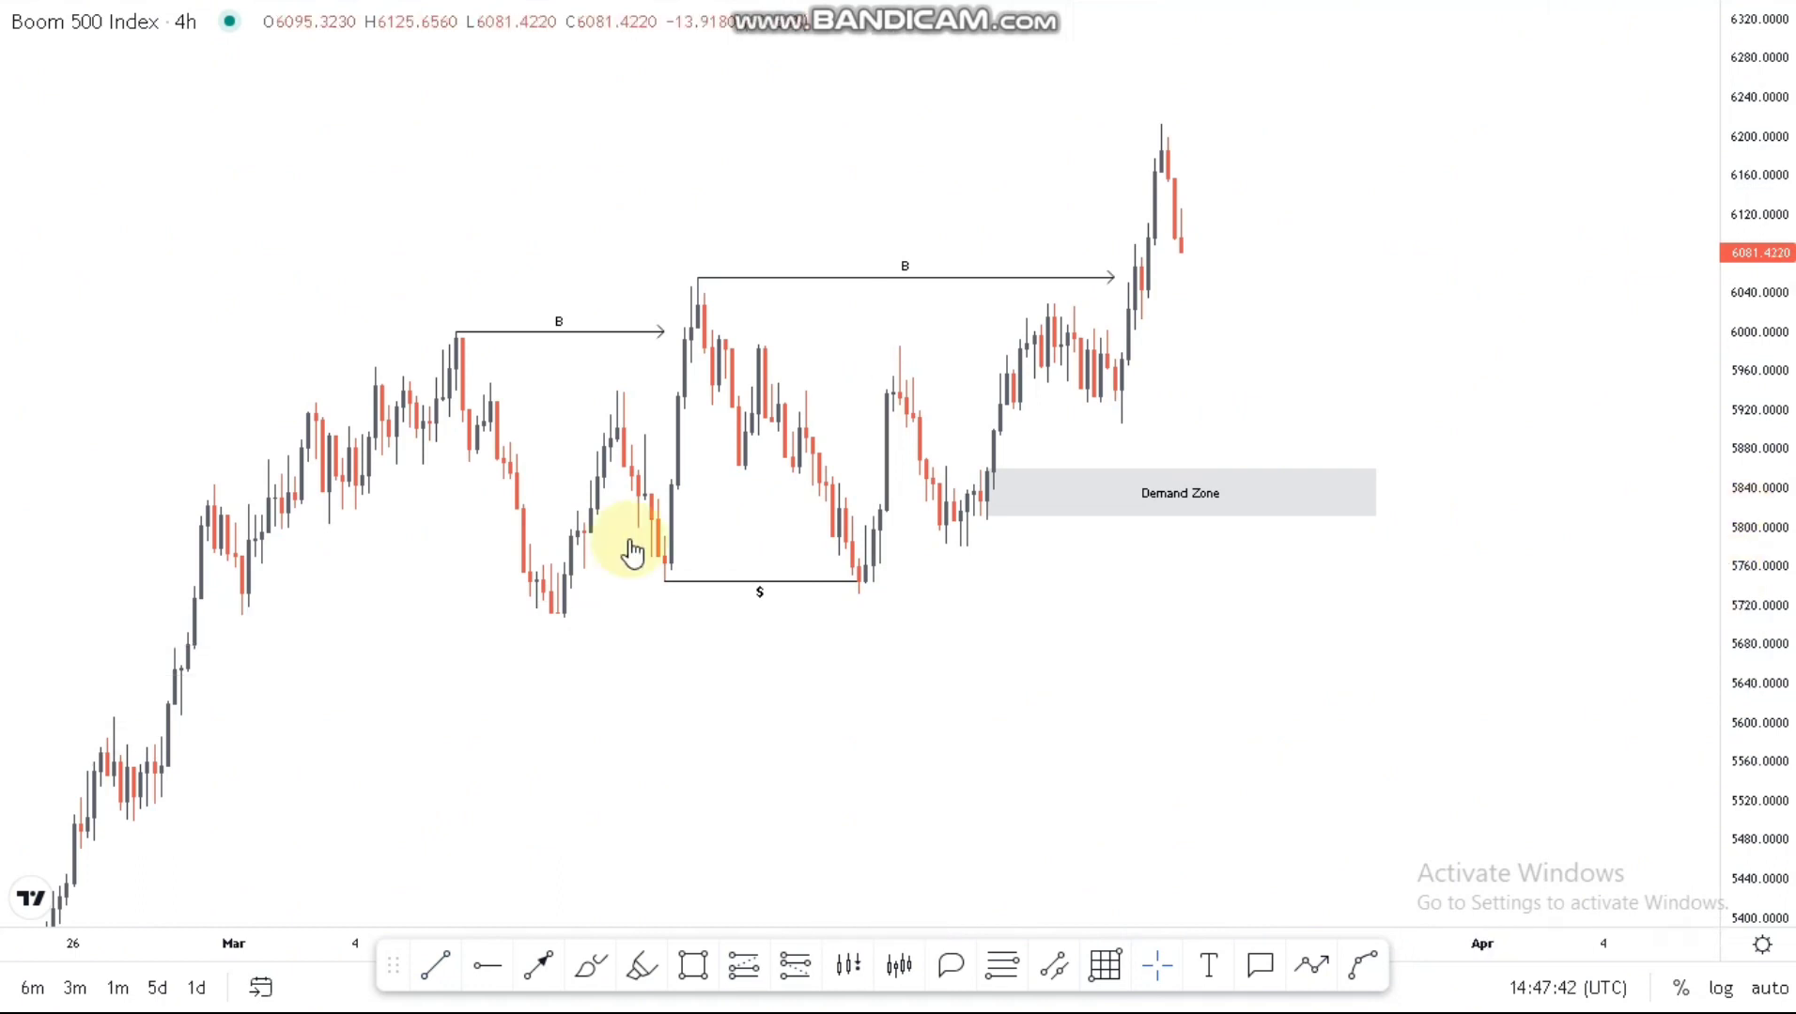
Step: Draw a rectangle between about 5707 and 5751 from the swing low before the first rally to beyond the current price
left_click(693, 964)
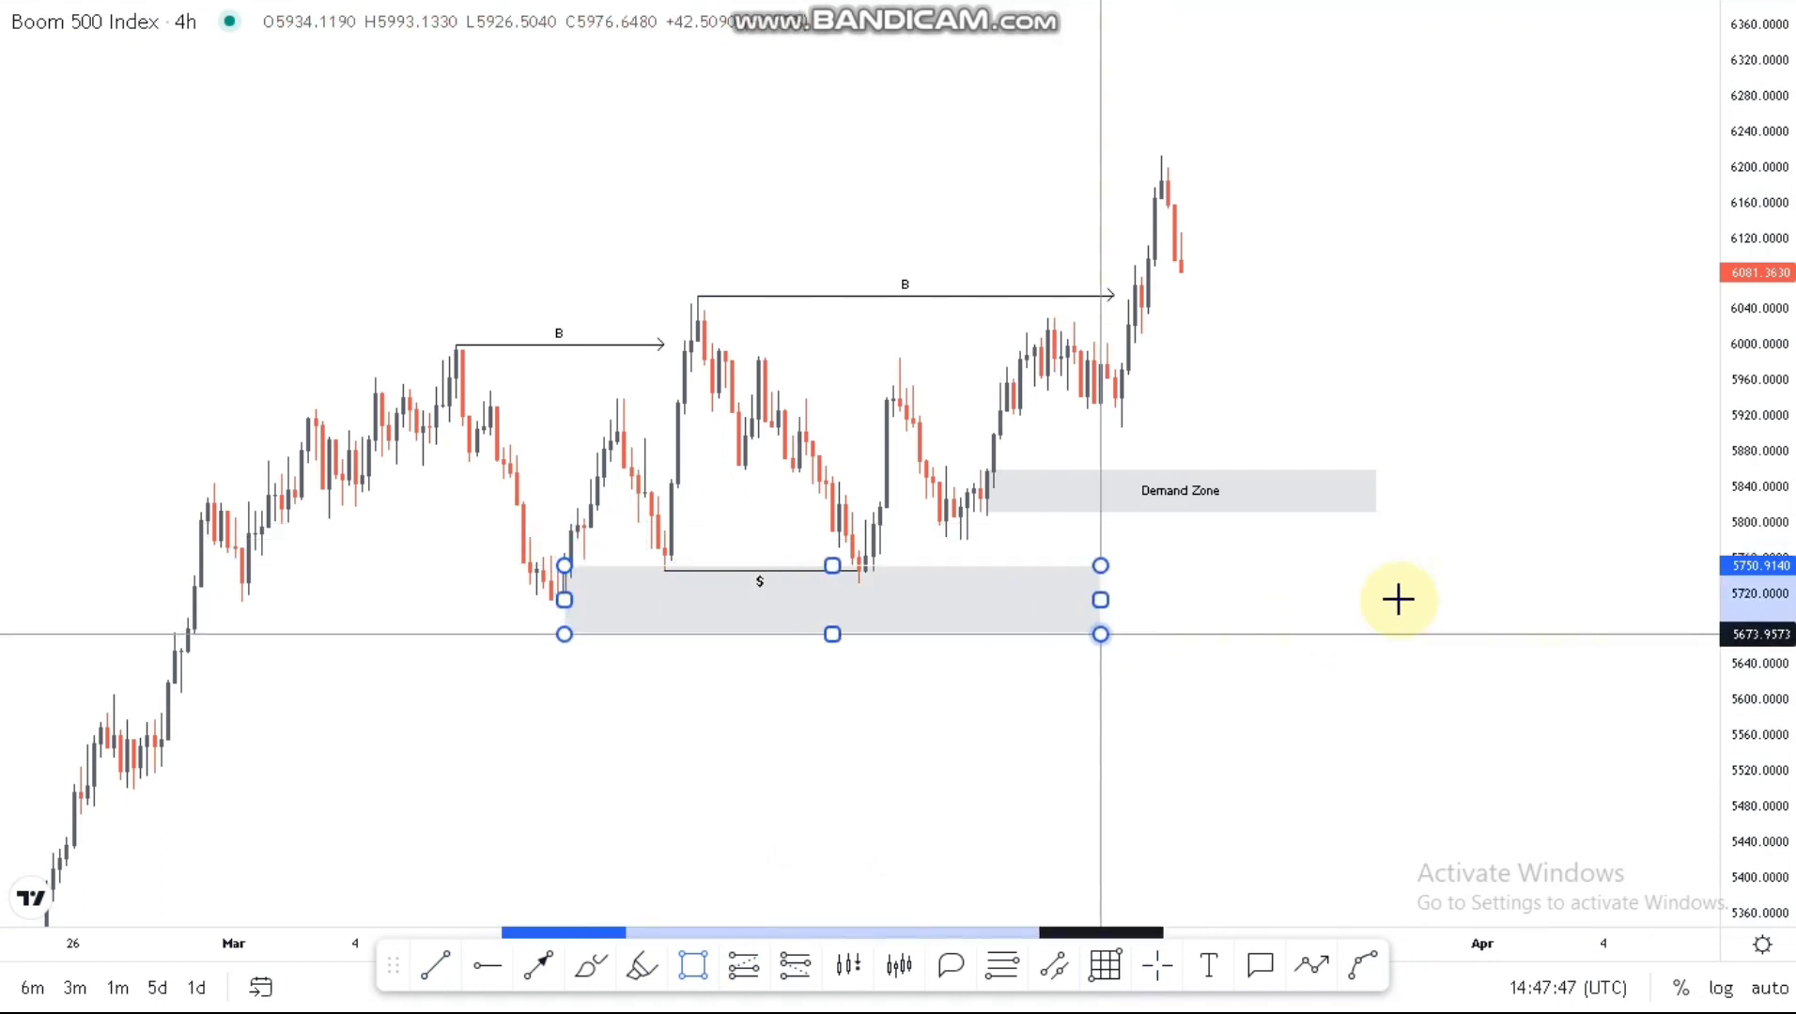
left_click_drag(1397, 600, 1410, 607)
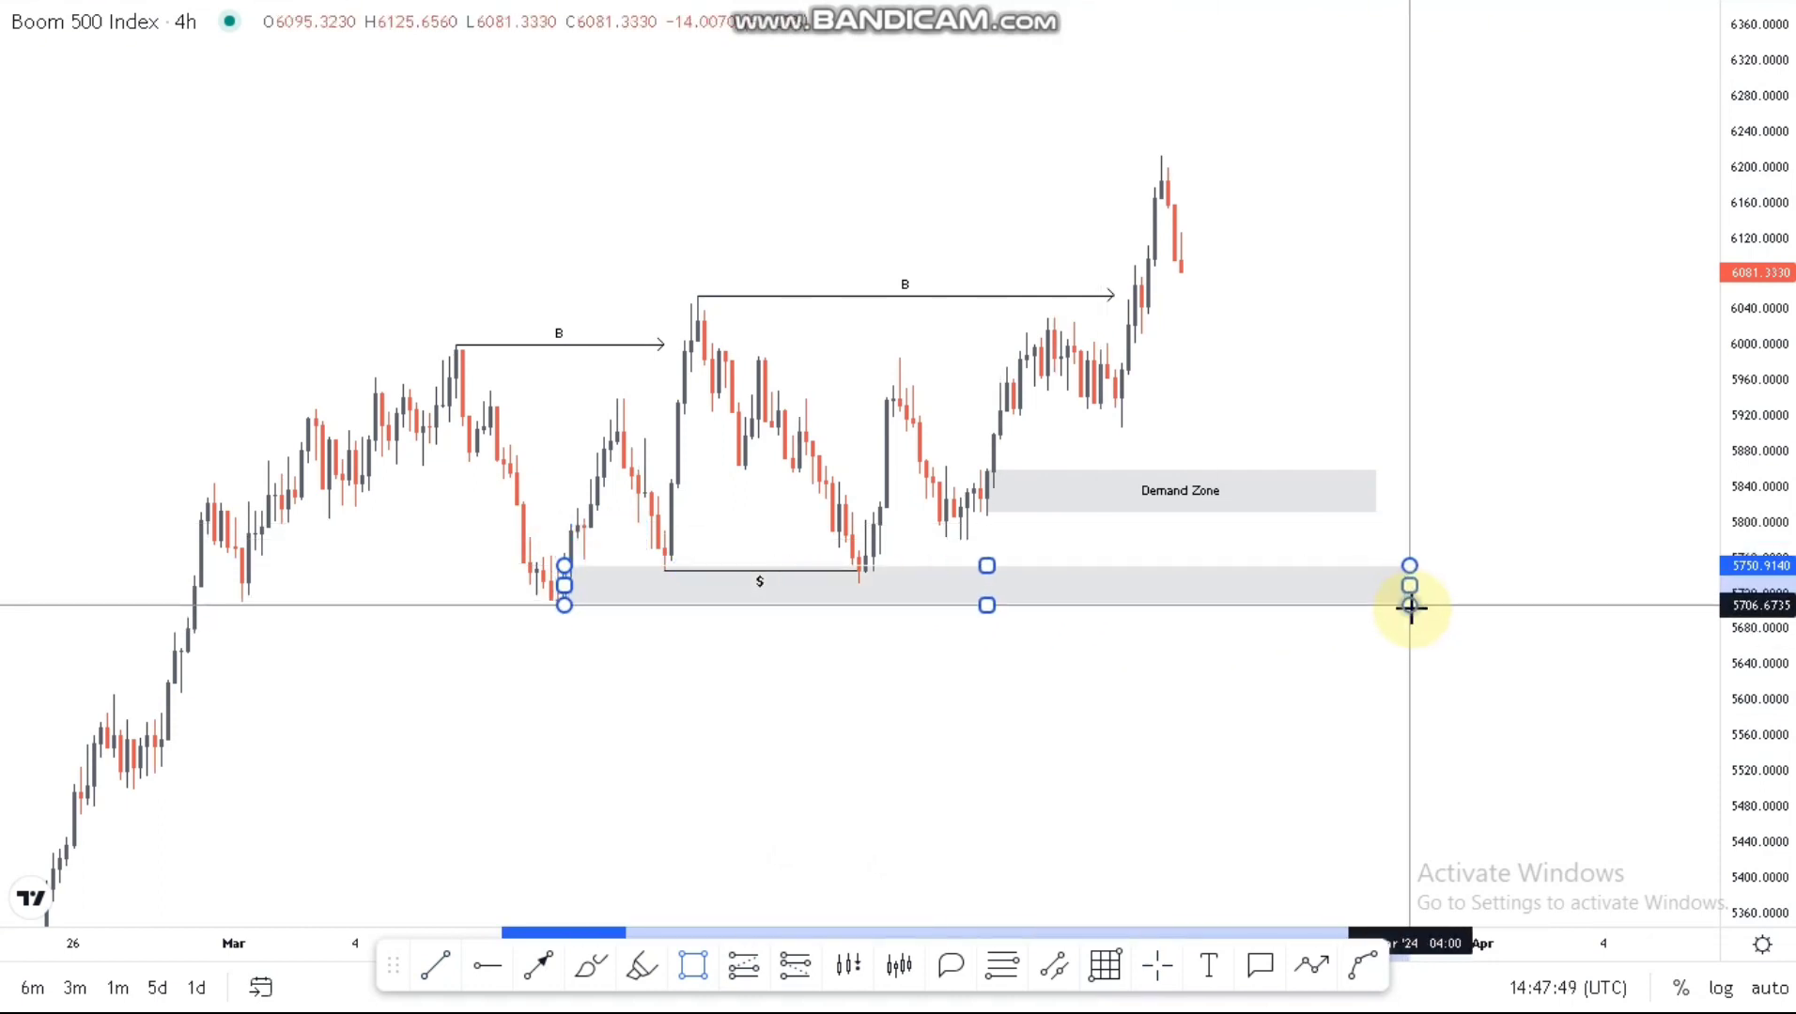
left_click(1431, 470)
Step: Draw a horizontal trend line at about 5908 under the consolidation above the Demand Zone, labelled "$"
left_click_drag(712, 340, 715, 418)
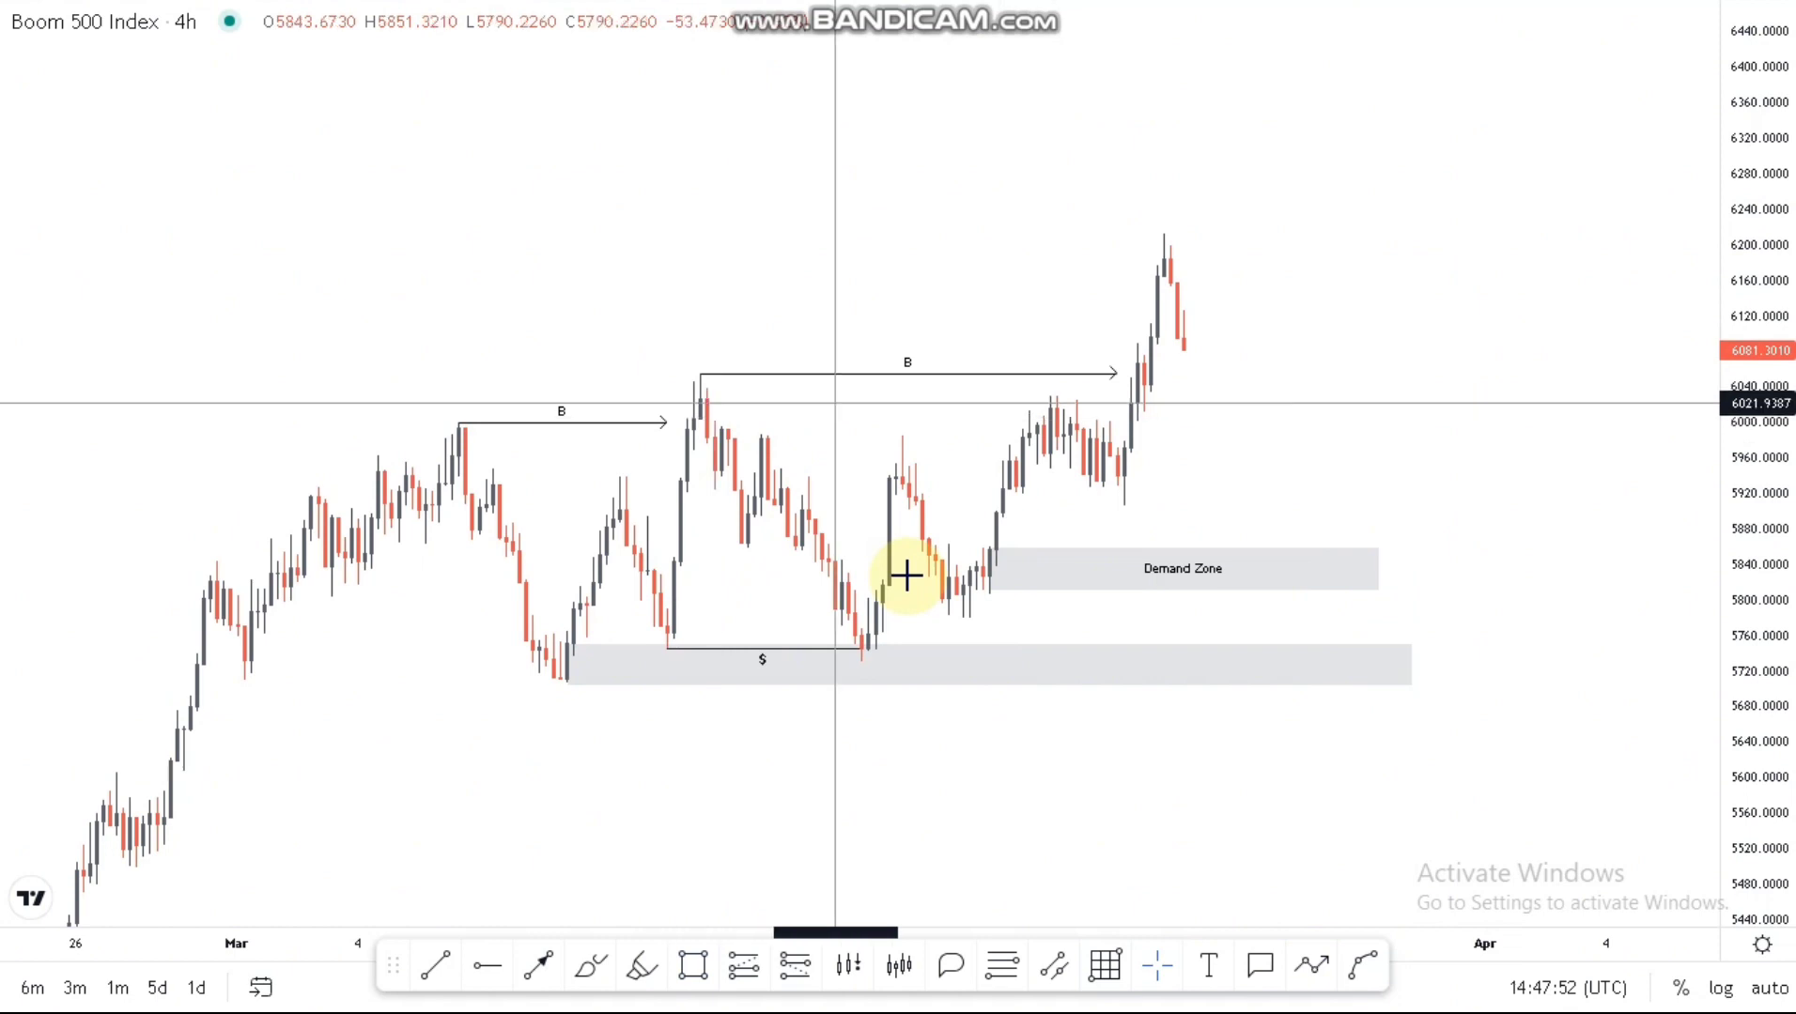
scroll(906, 575, "up", 1)
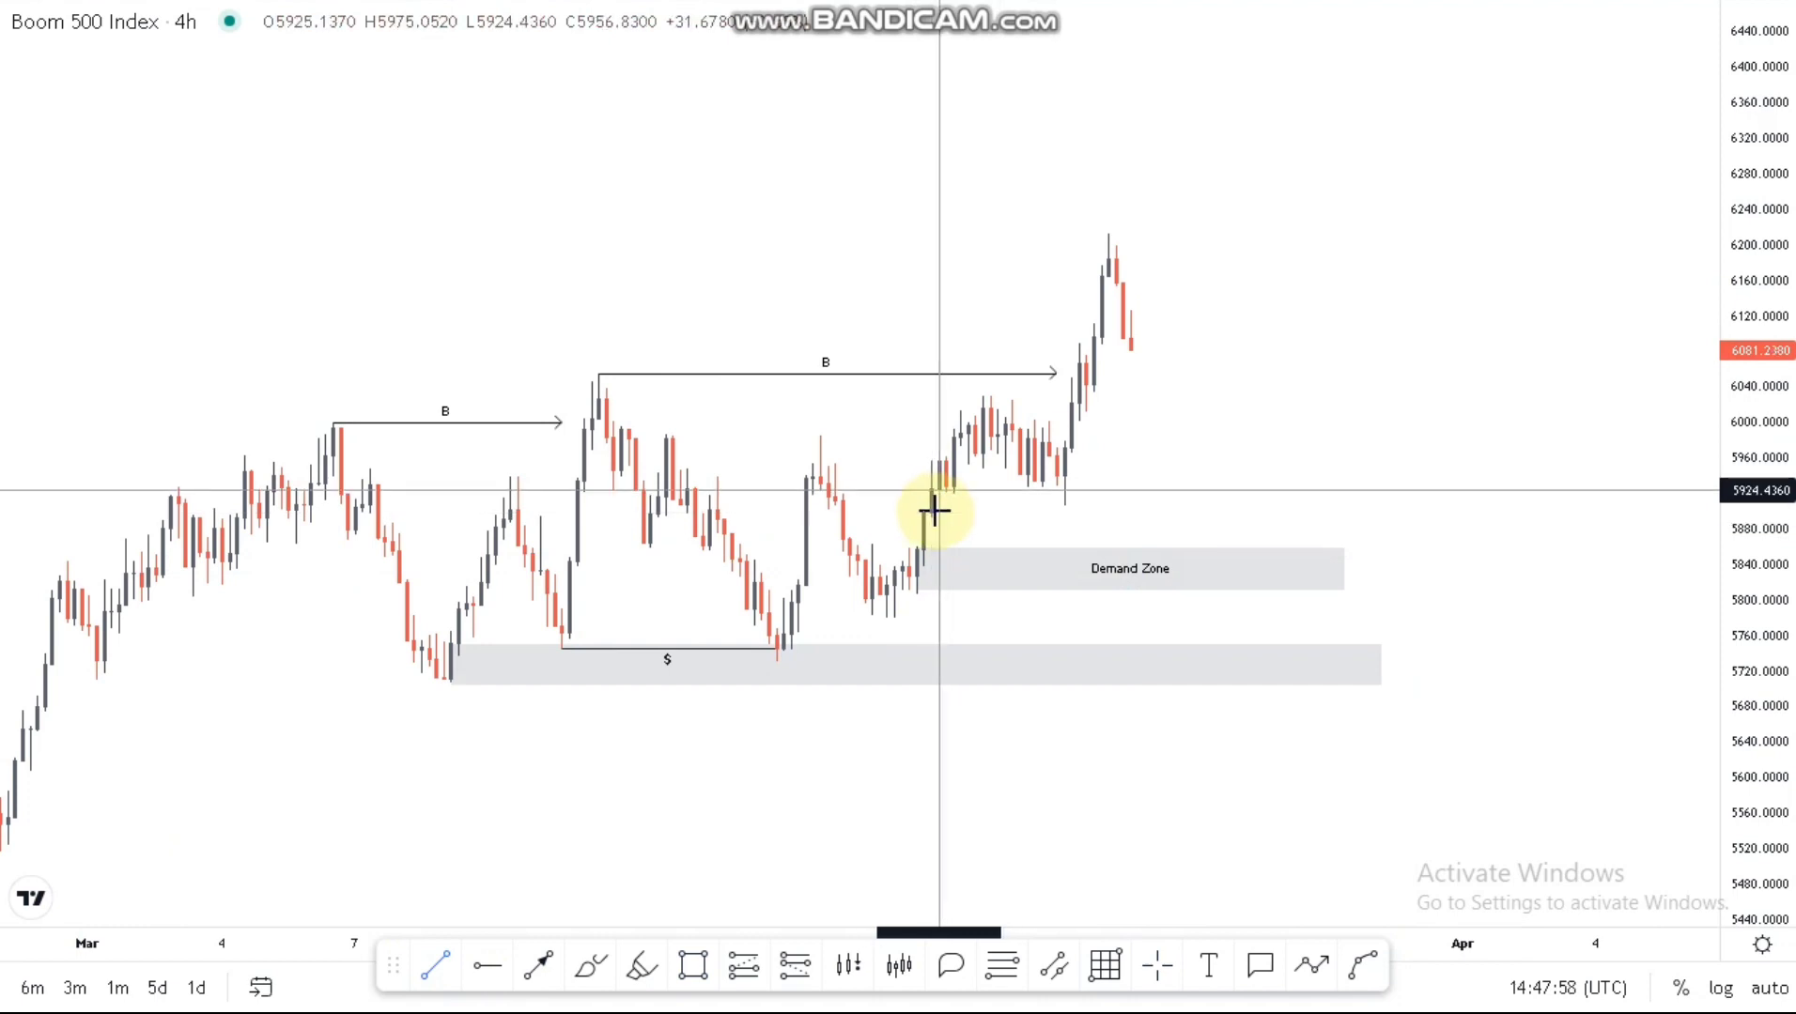
left_click(1054, 508)
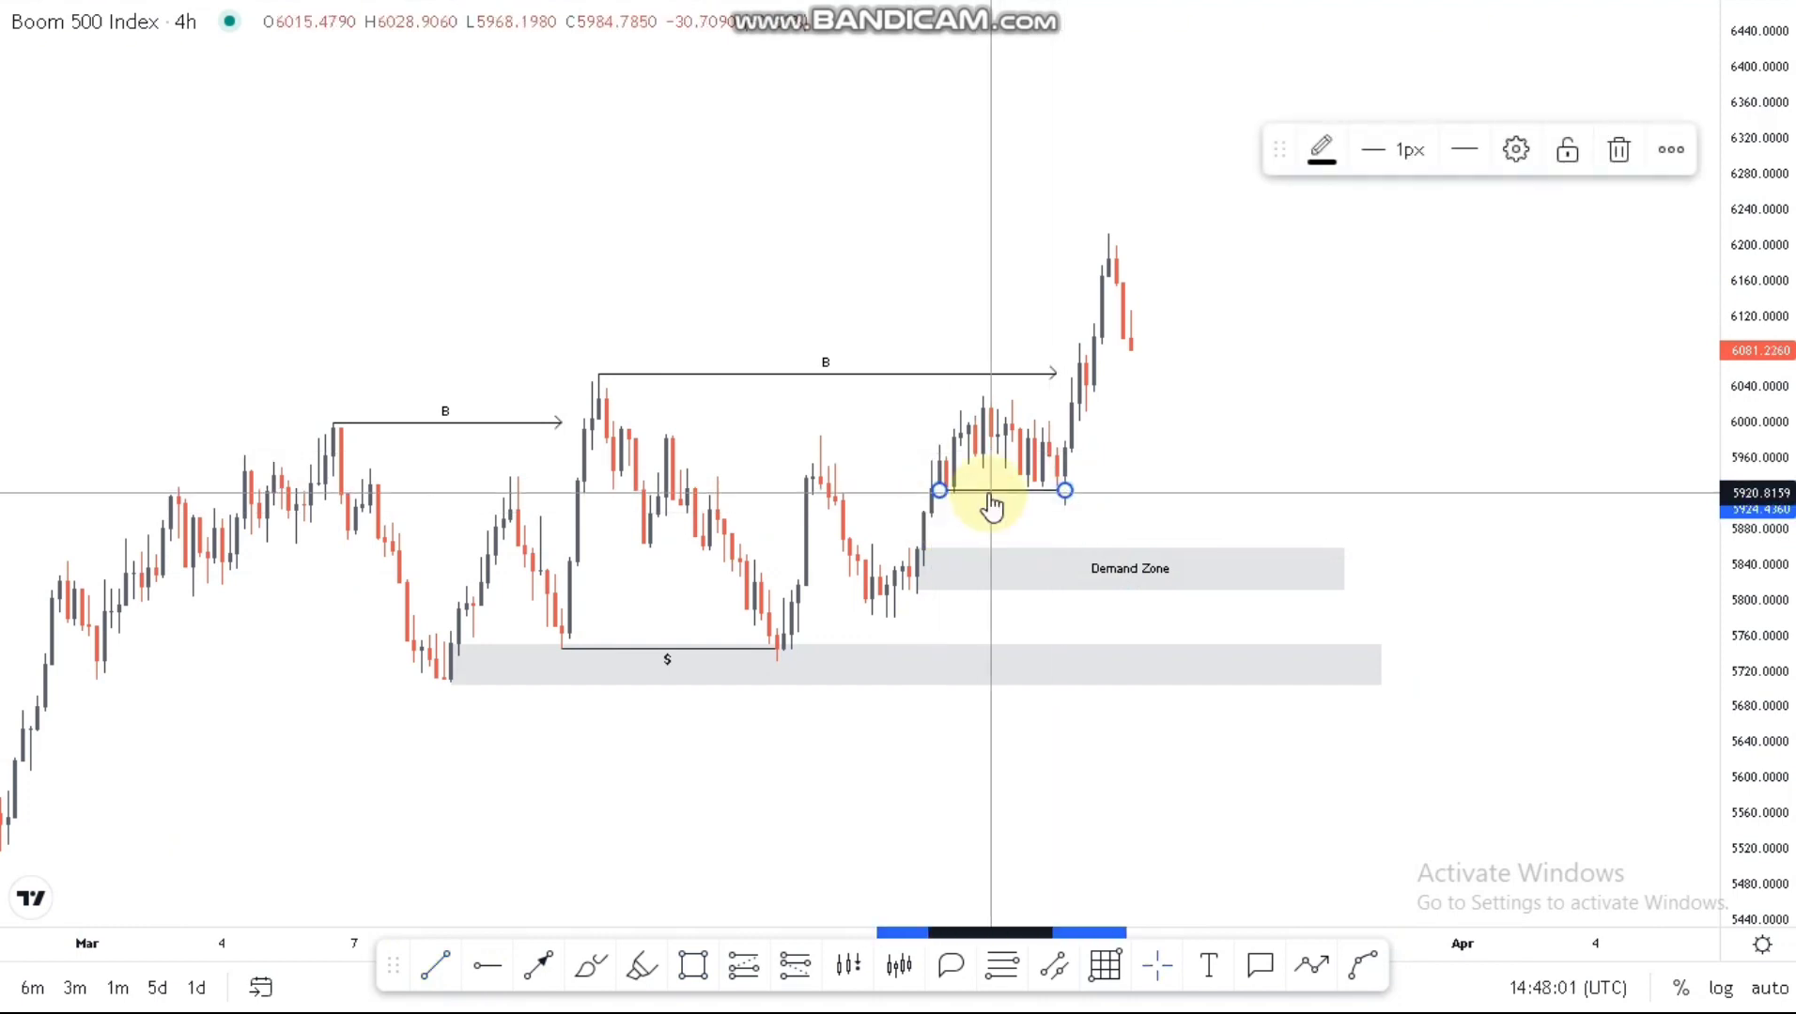
left_click_drag(997, 506, 1013, 517)
left_click(947, 517)
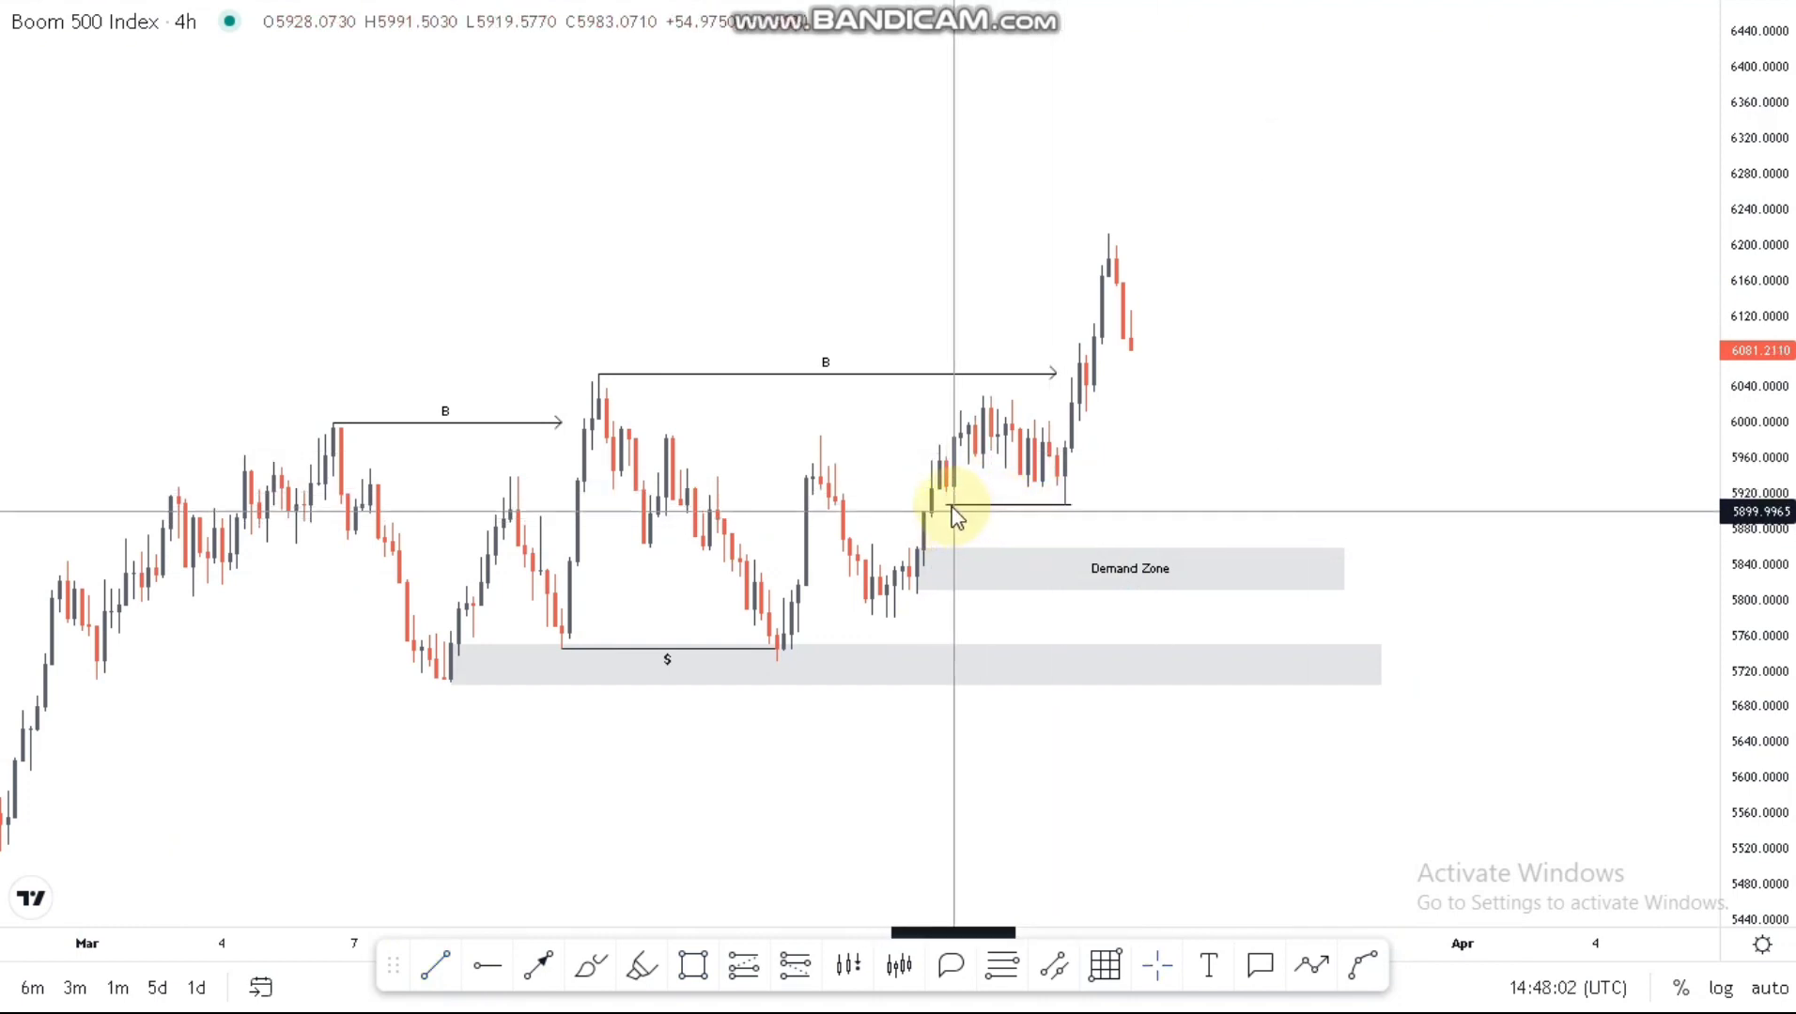
left_click(990, 513)
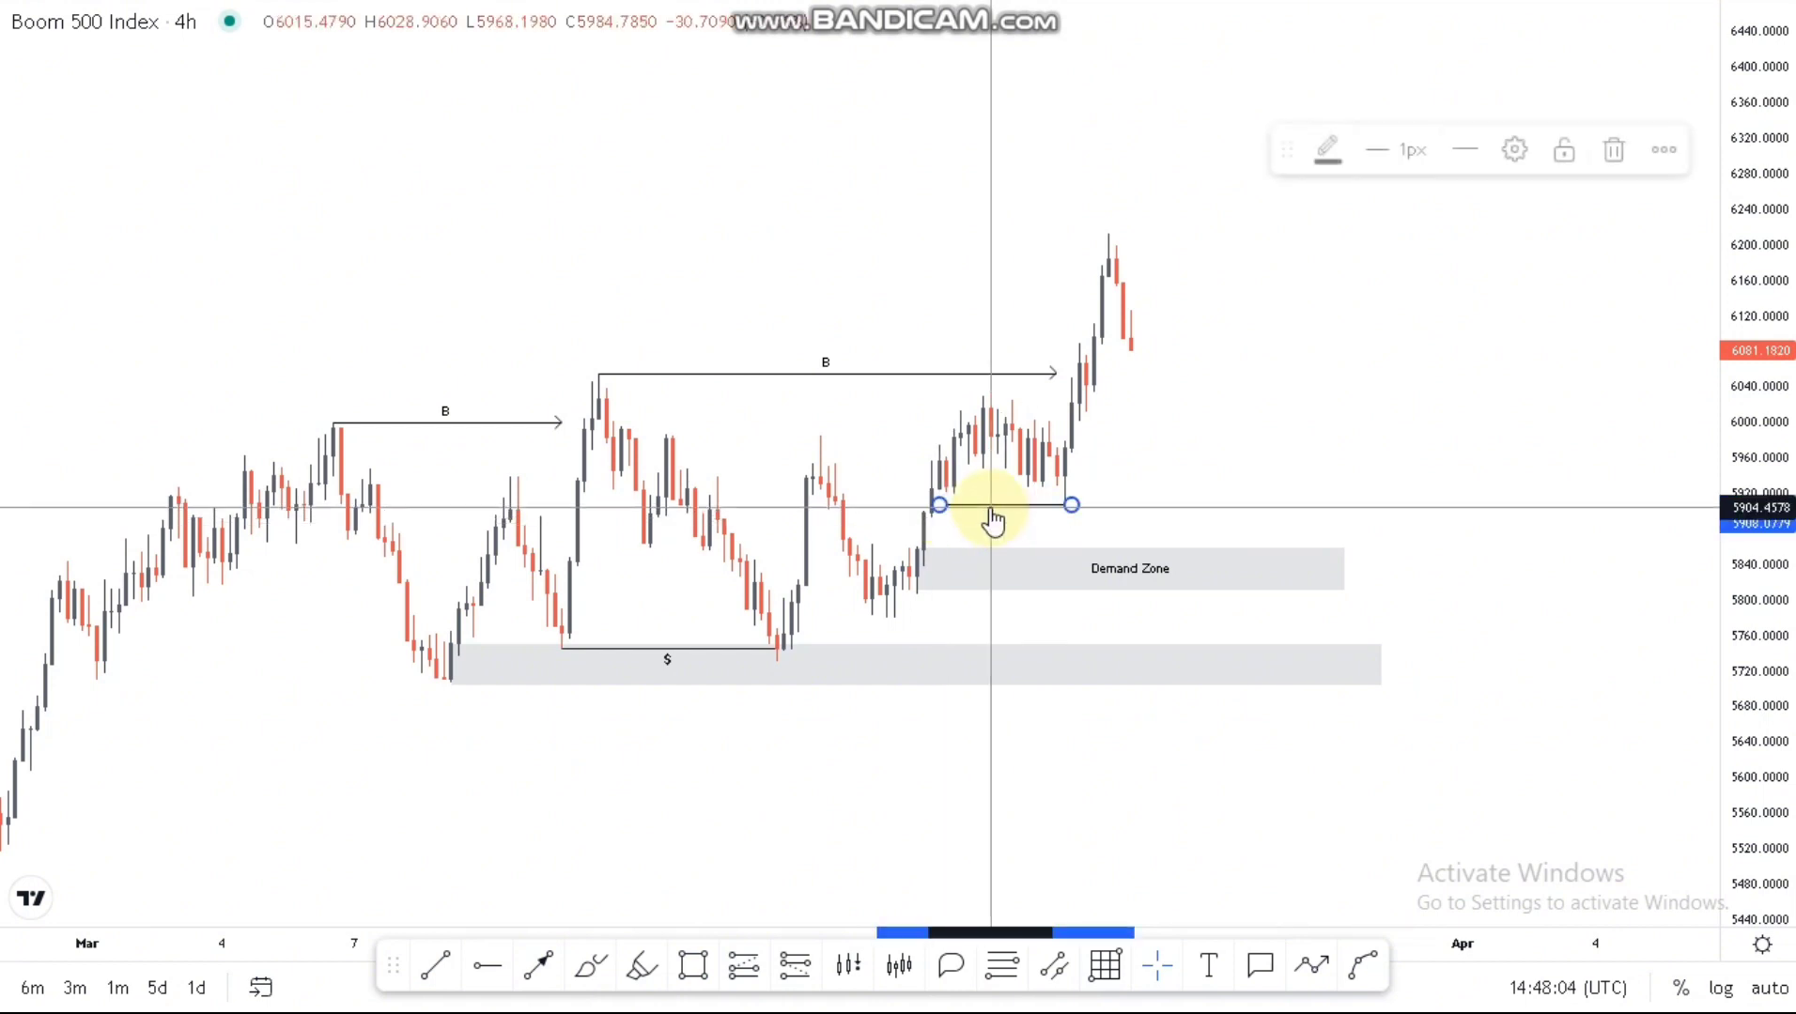
double_click(990, 513)
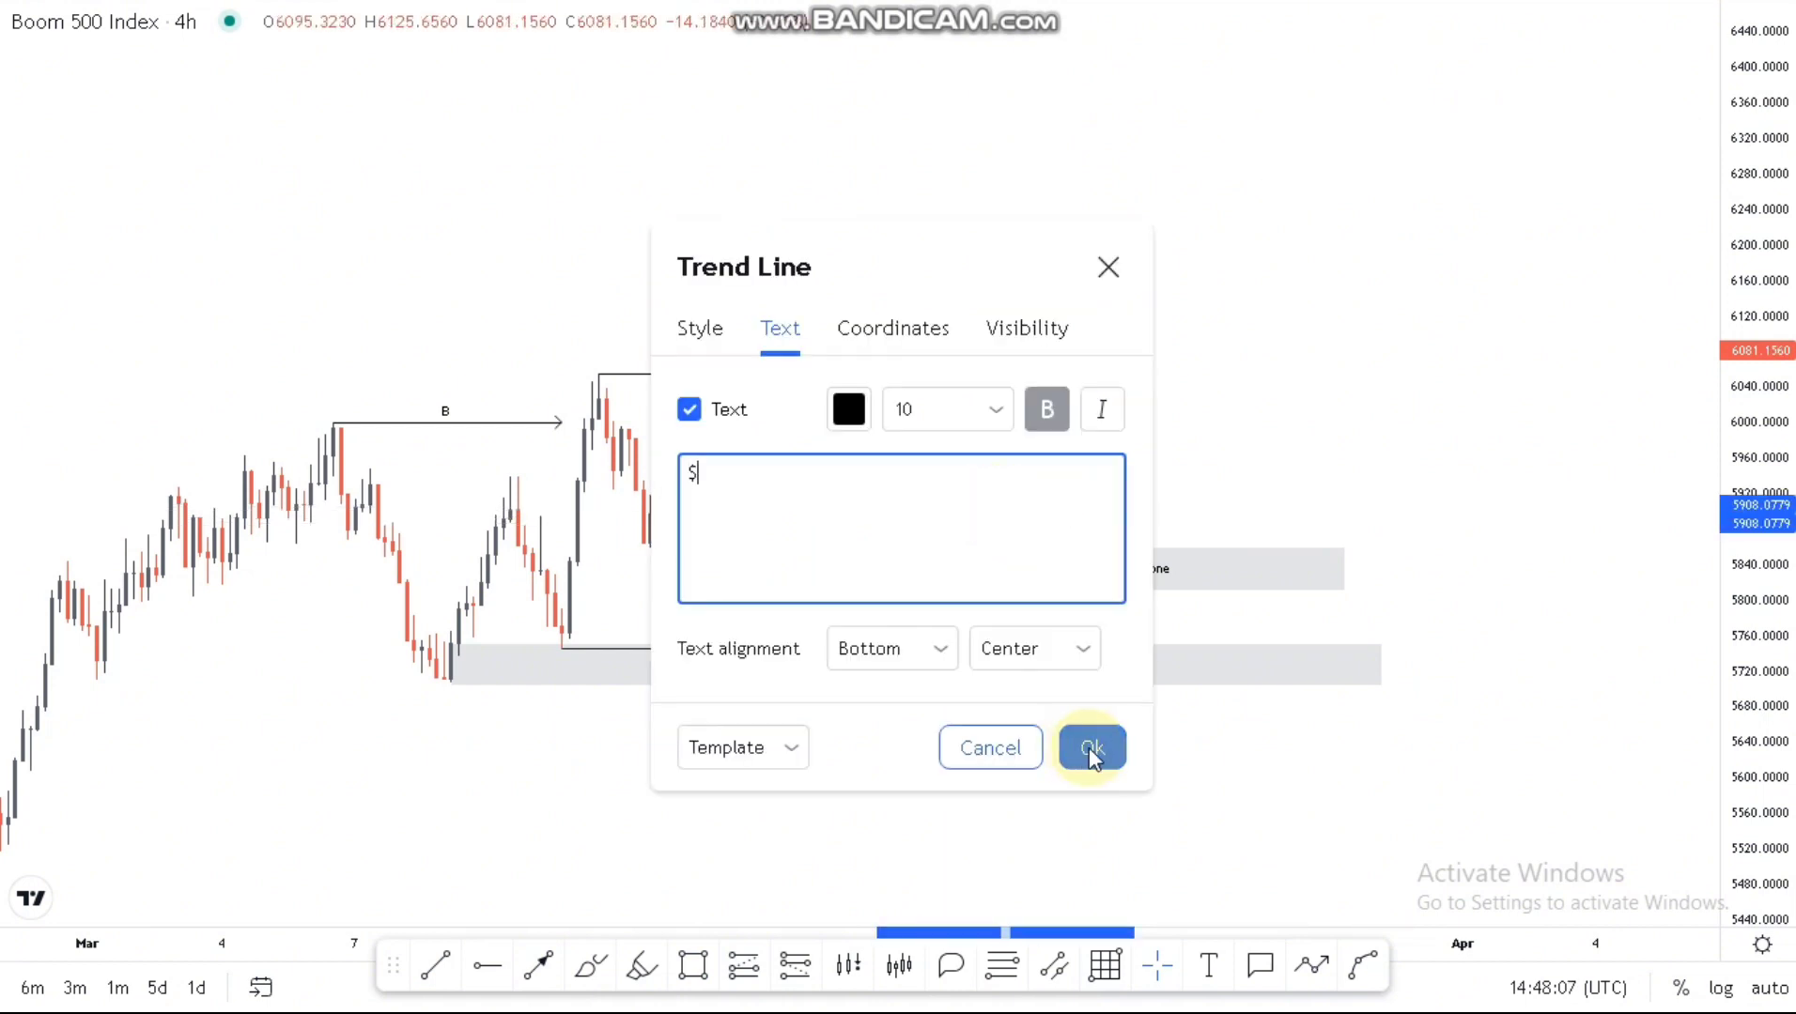
left_click(1231, 757)
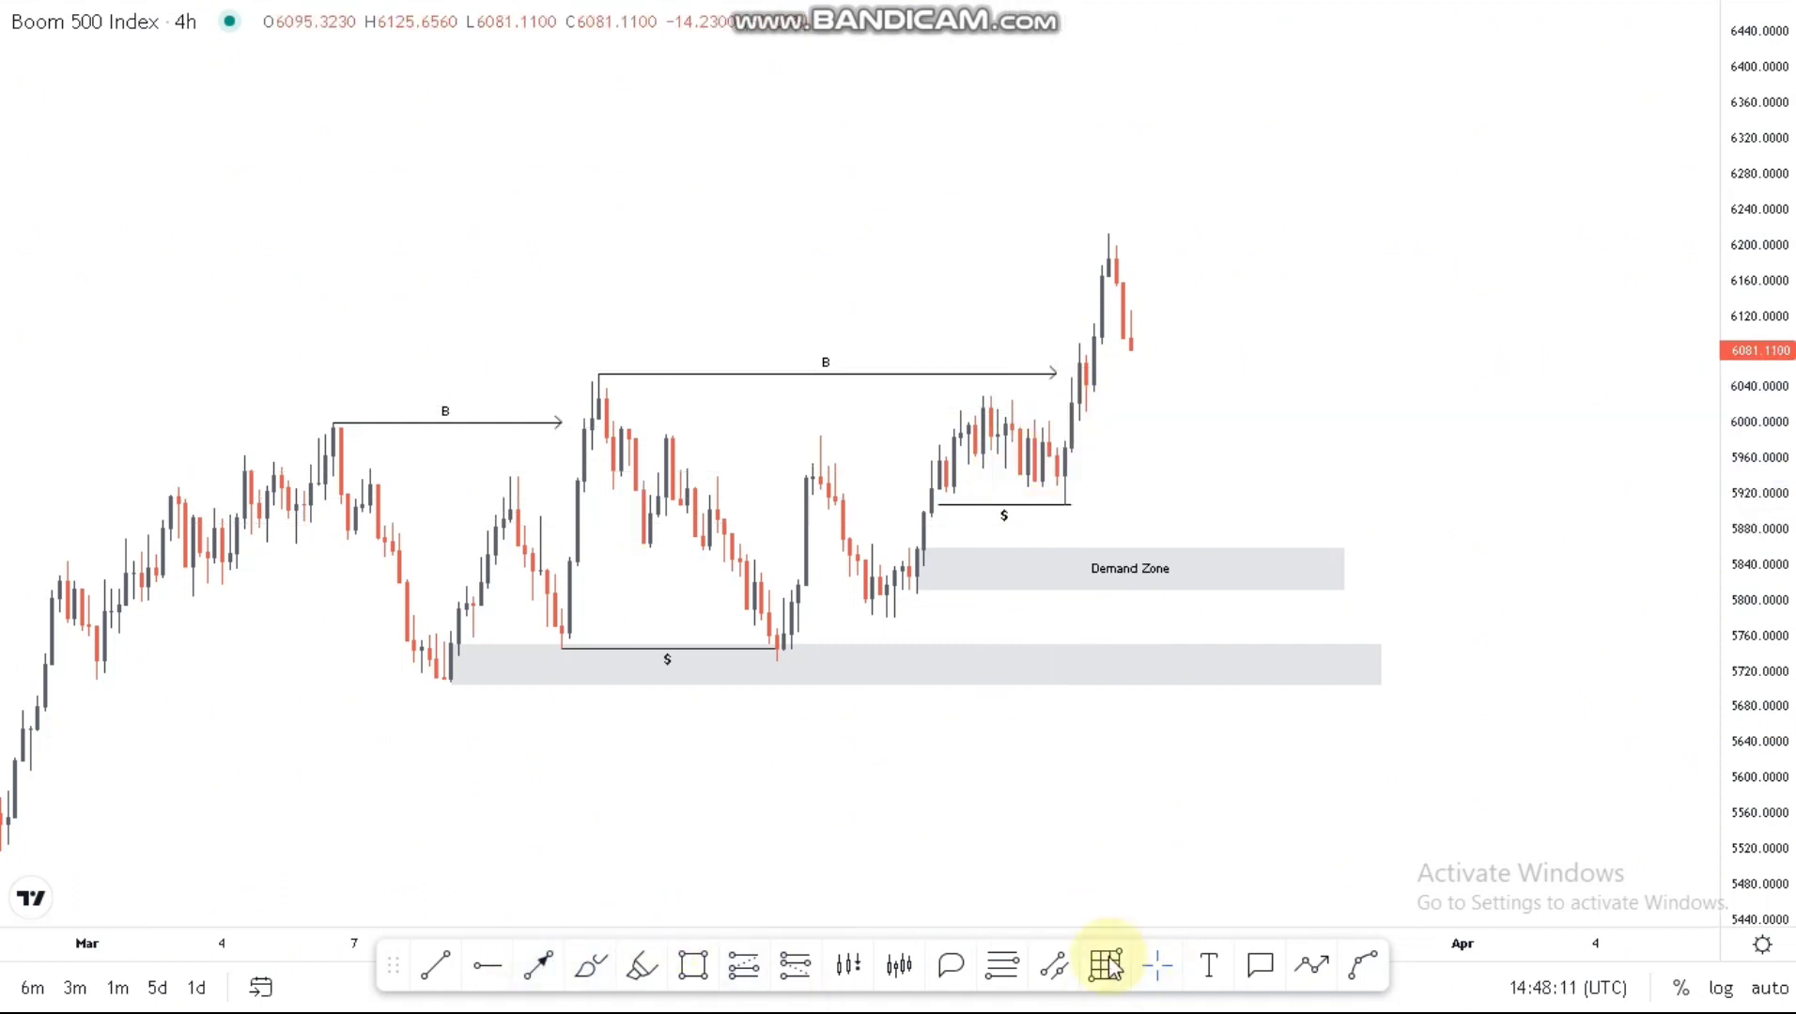
Step: Try a zigzag path from the current price down into the Demand Zone and back up to about 6288, and delete it
left_click(1131, 351)
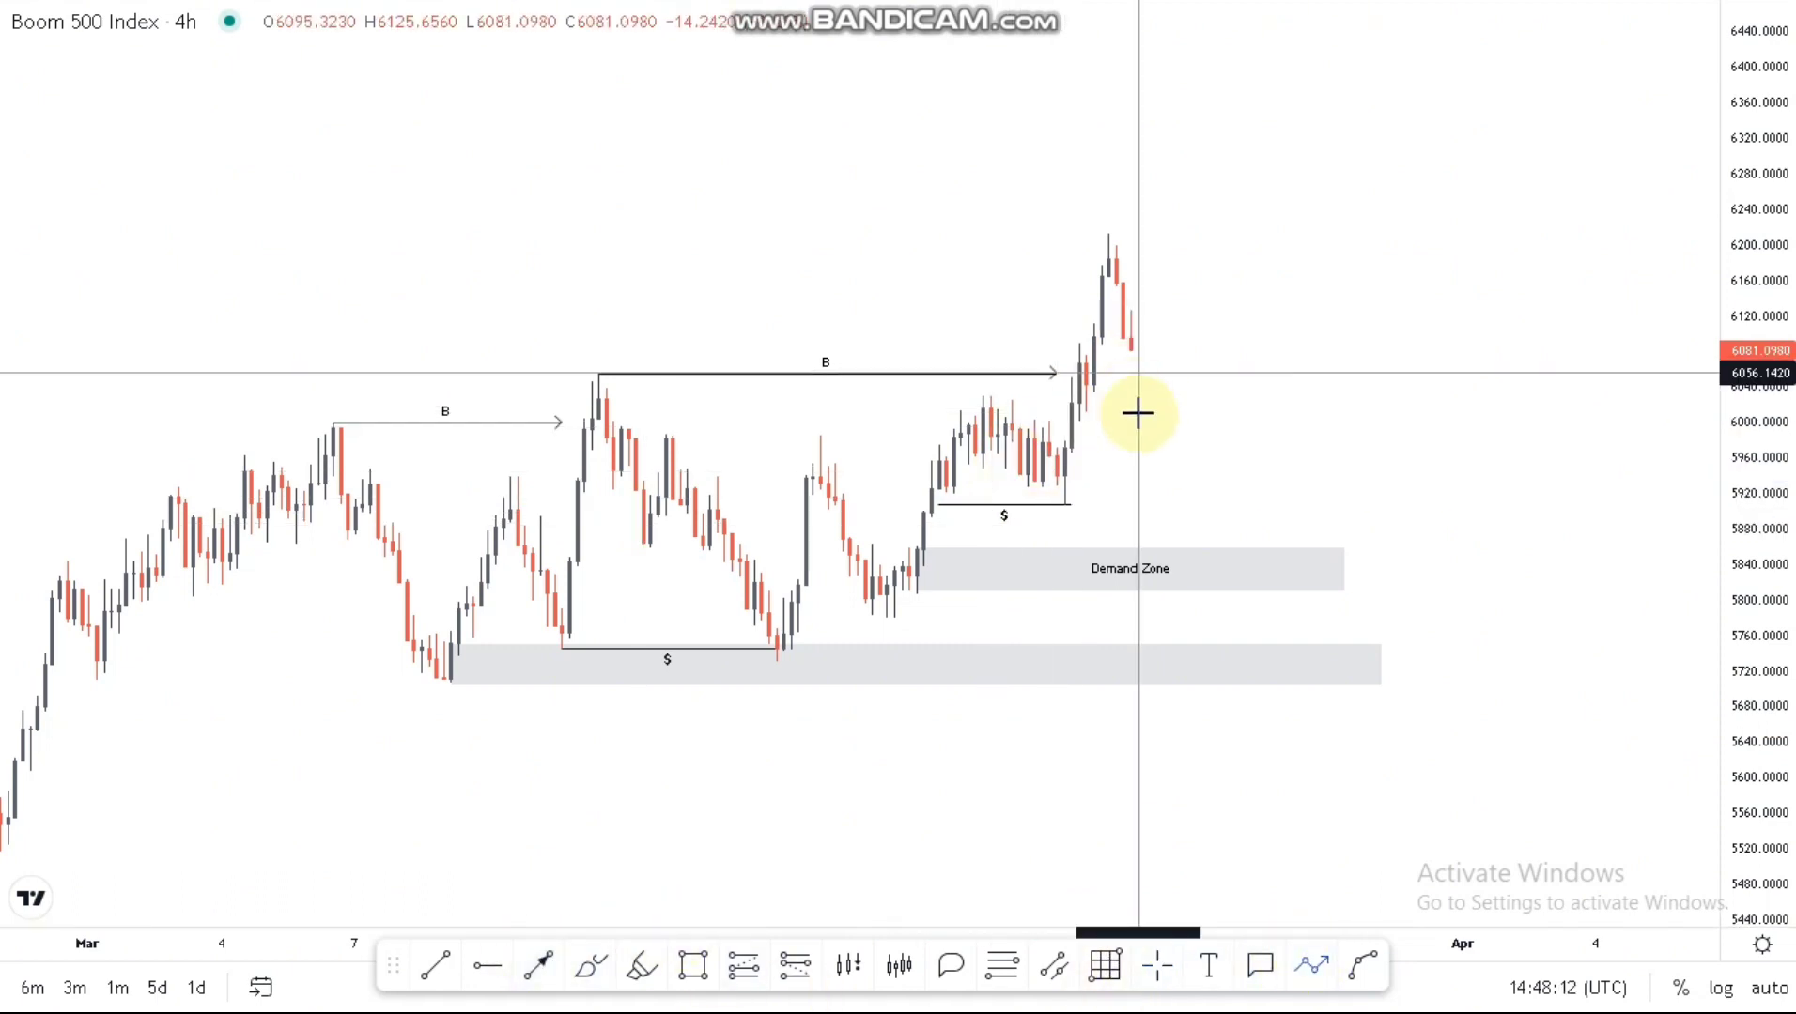
left_click(1138, 414)
left_click(1160, 377)
left_click(1167, 484)
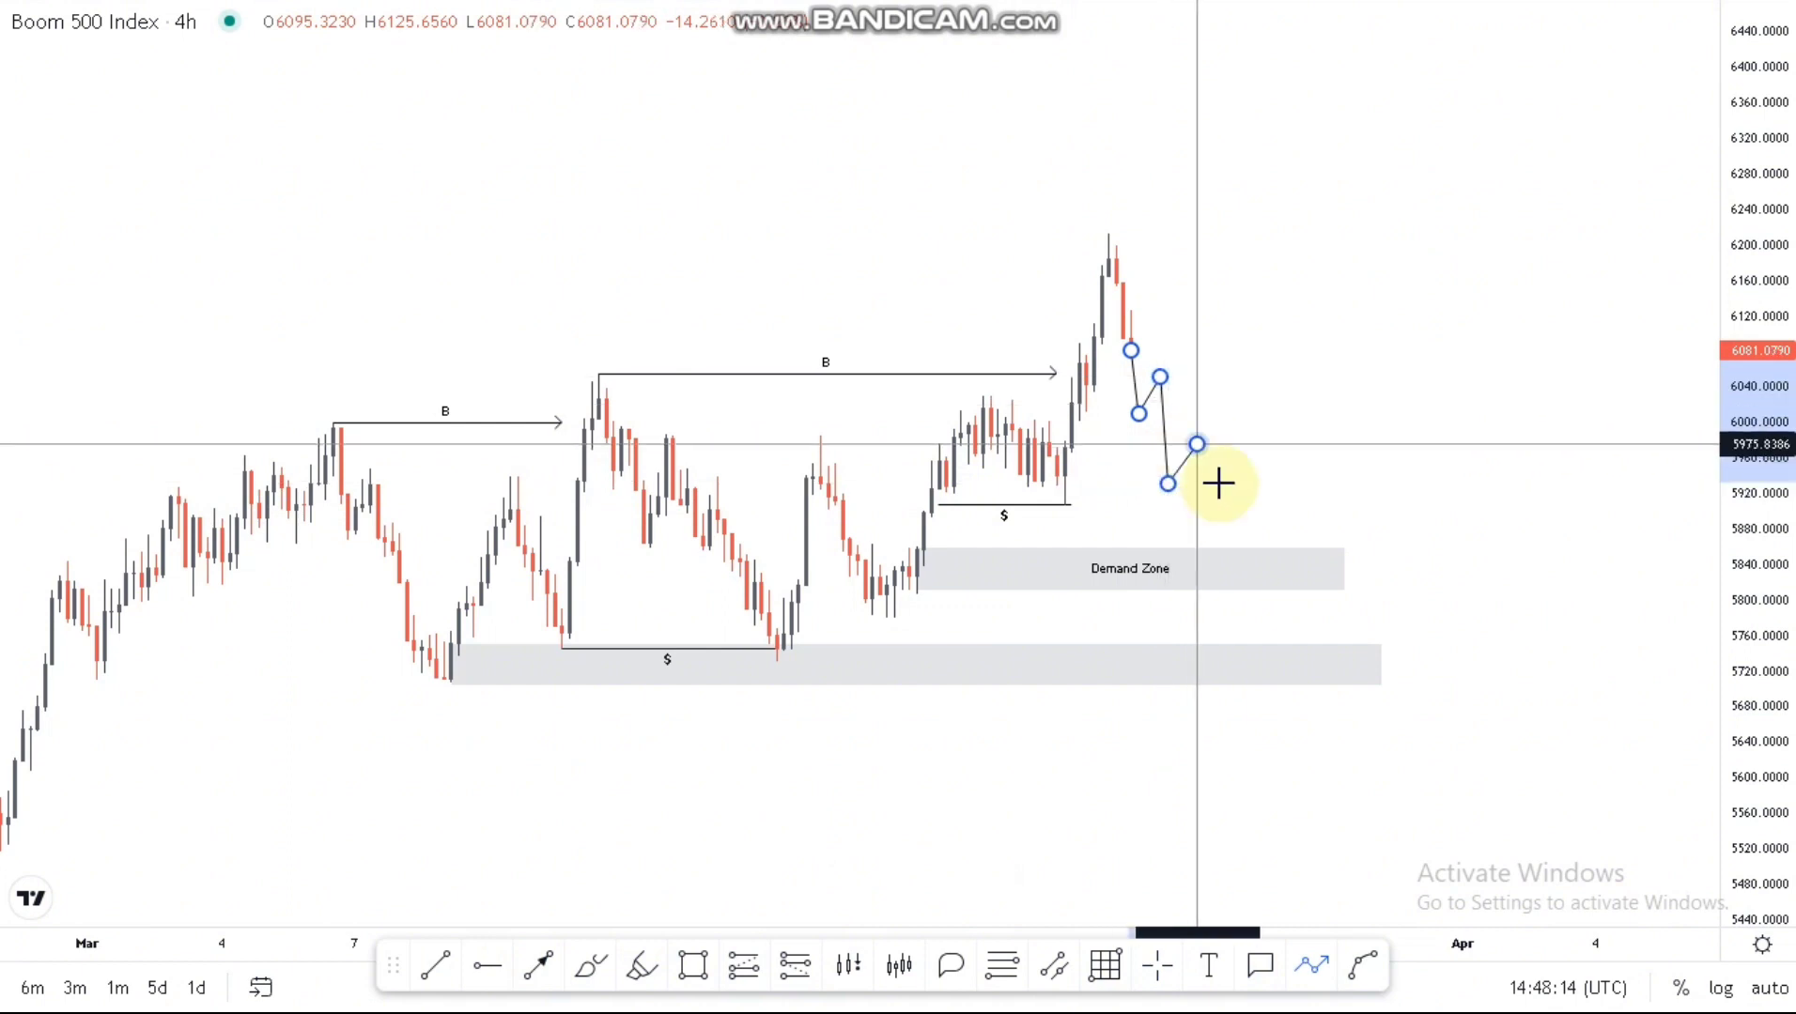
left_click(1196, 443)
left_click(1197, 521)
left_click(1228, 469)
left_click(1234, 589)
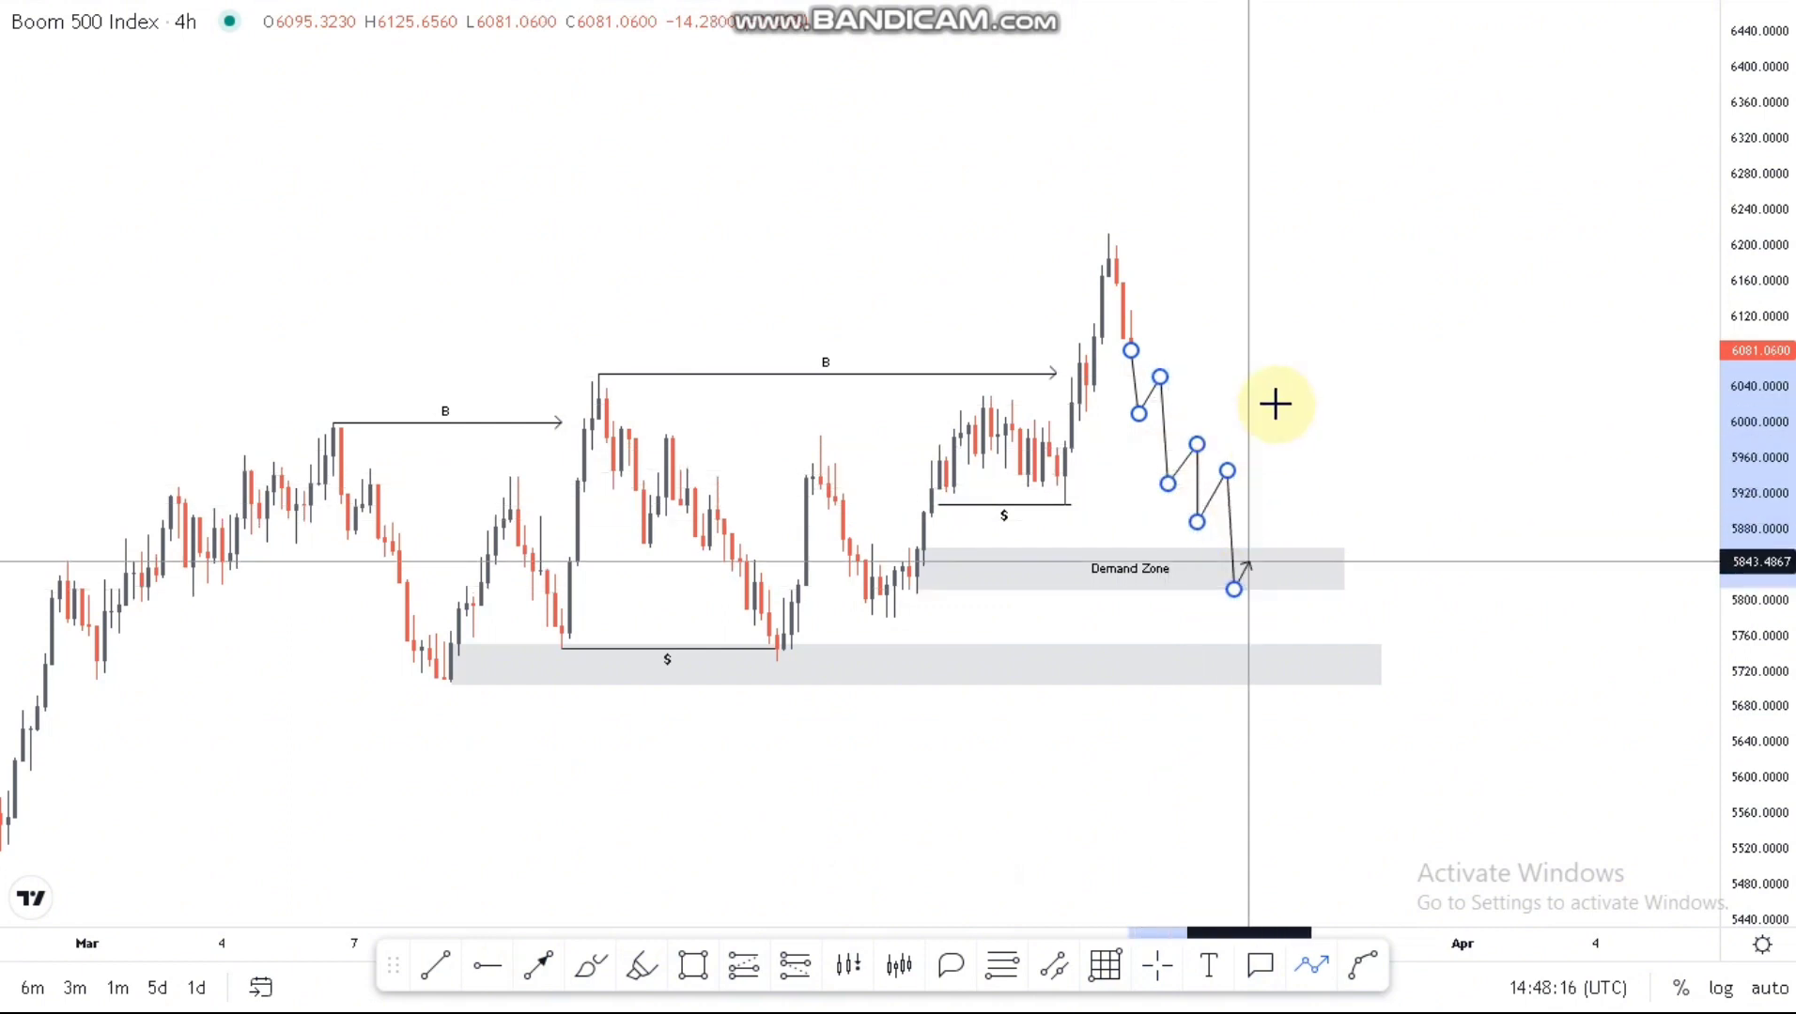
left_click(1279, 404)
left_click(1307, 526)
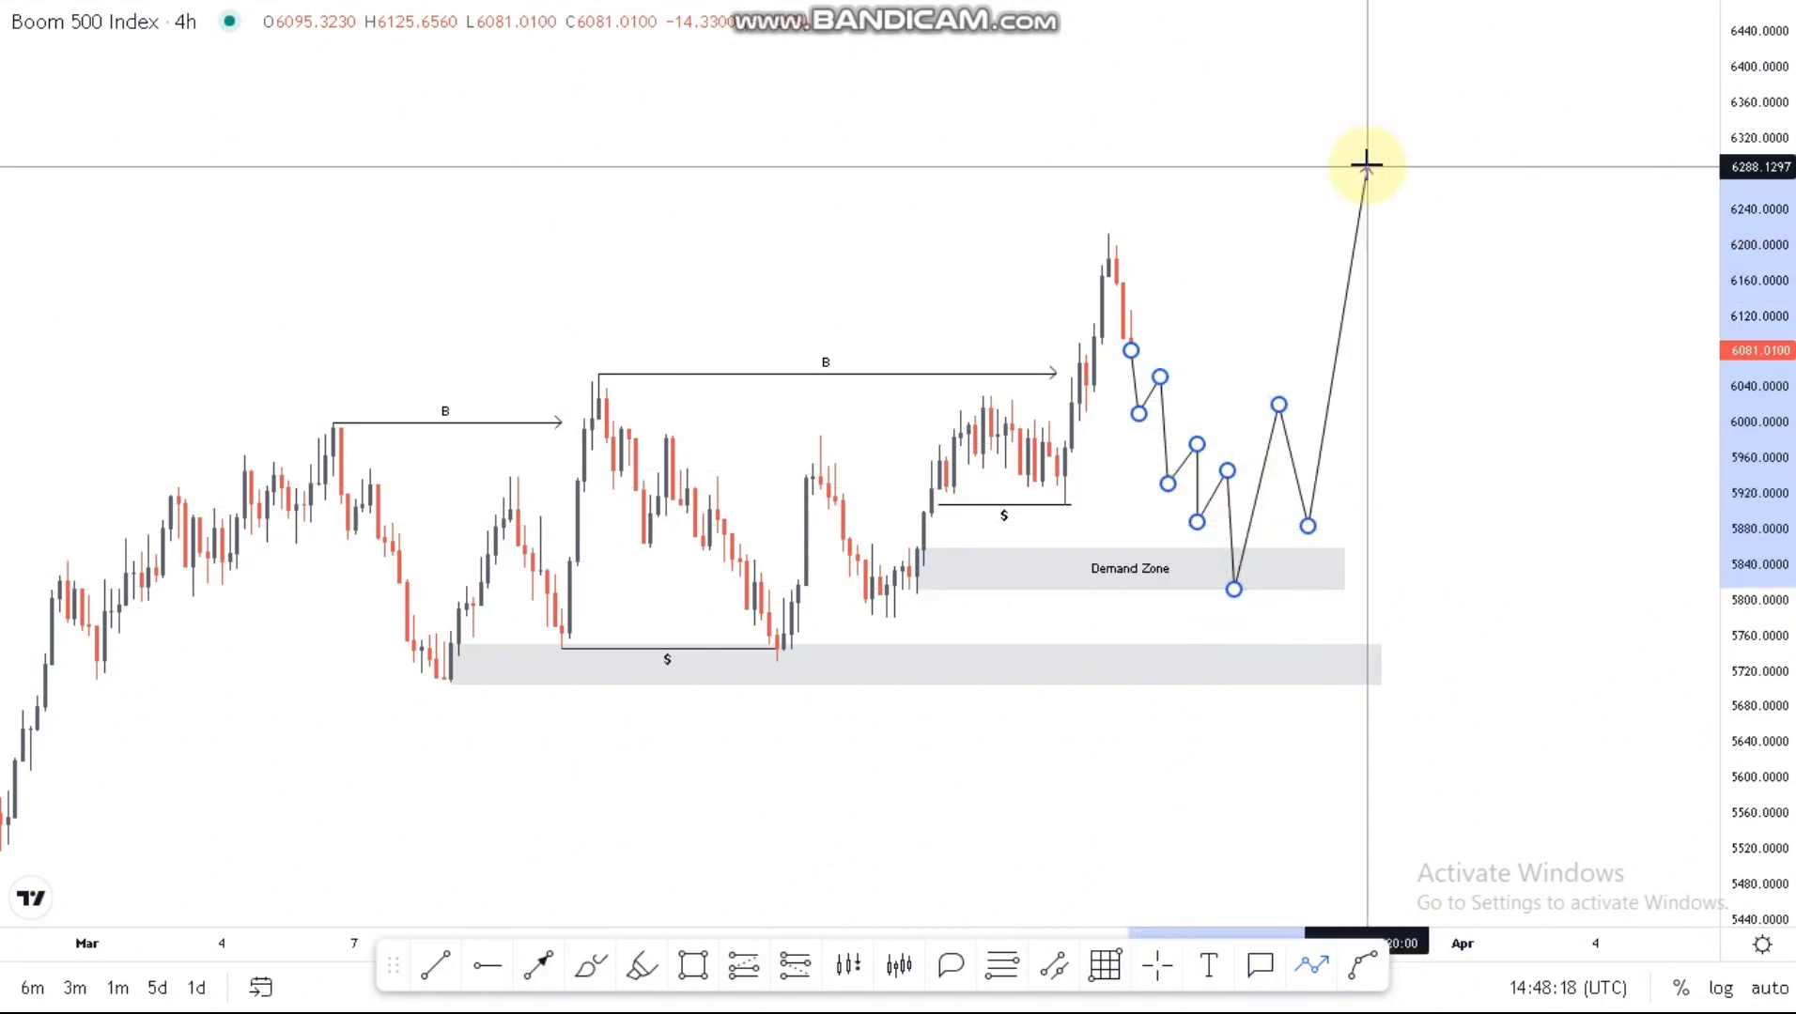
left_click(1619, 149)
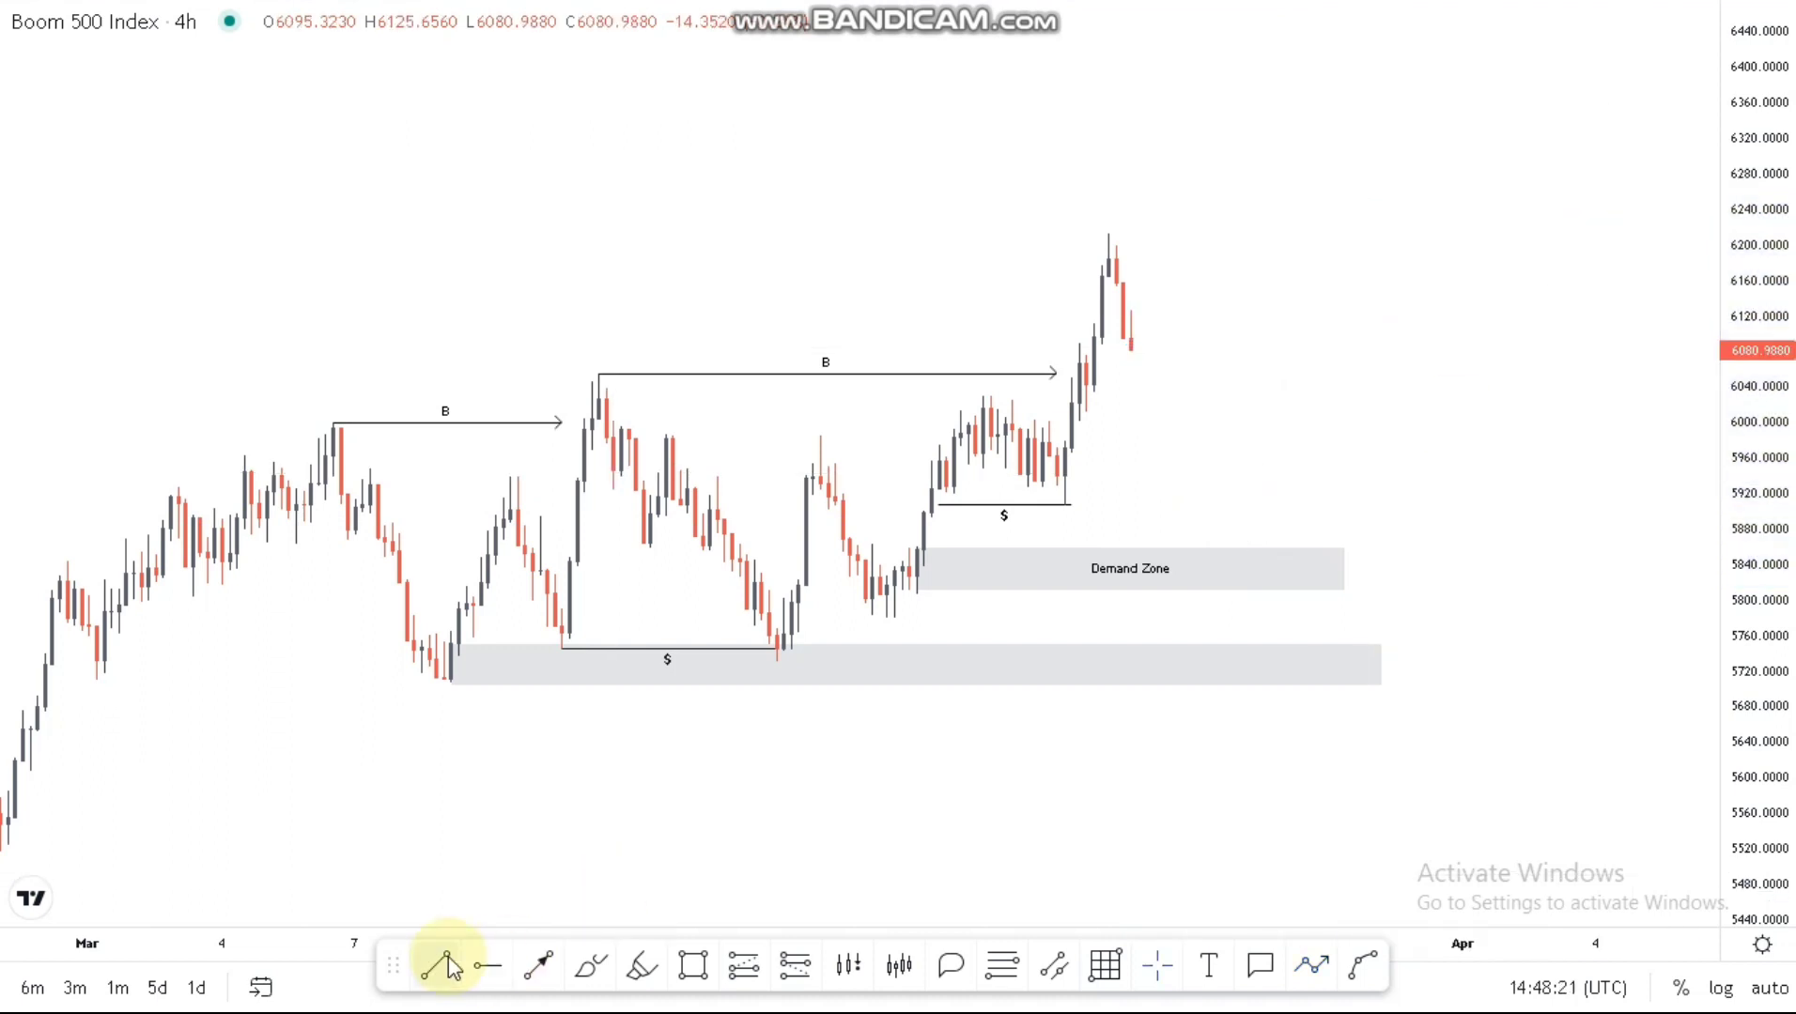
Step: Draw horizontal trend lines from the latest high at about 6212.7 and the swing low at about 5731, both extending past the current price
left_click(1108, 235)
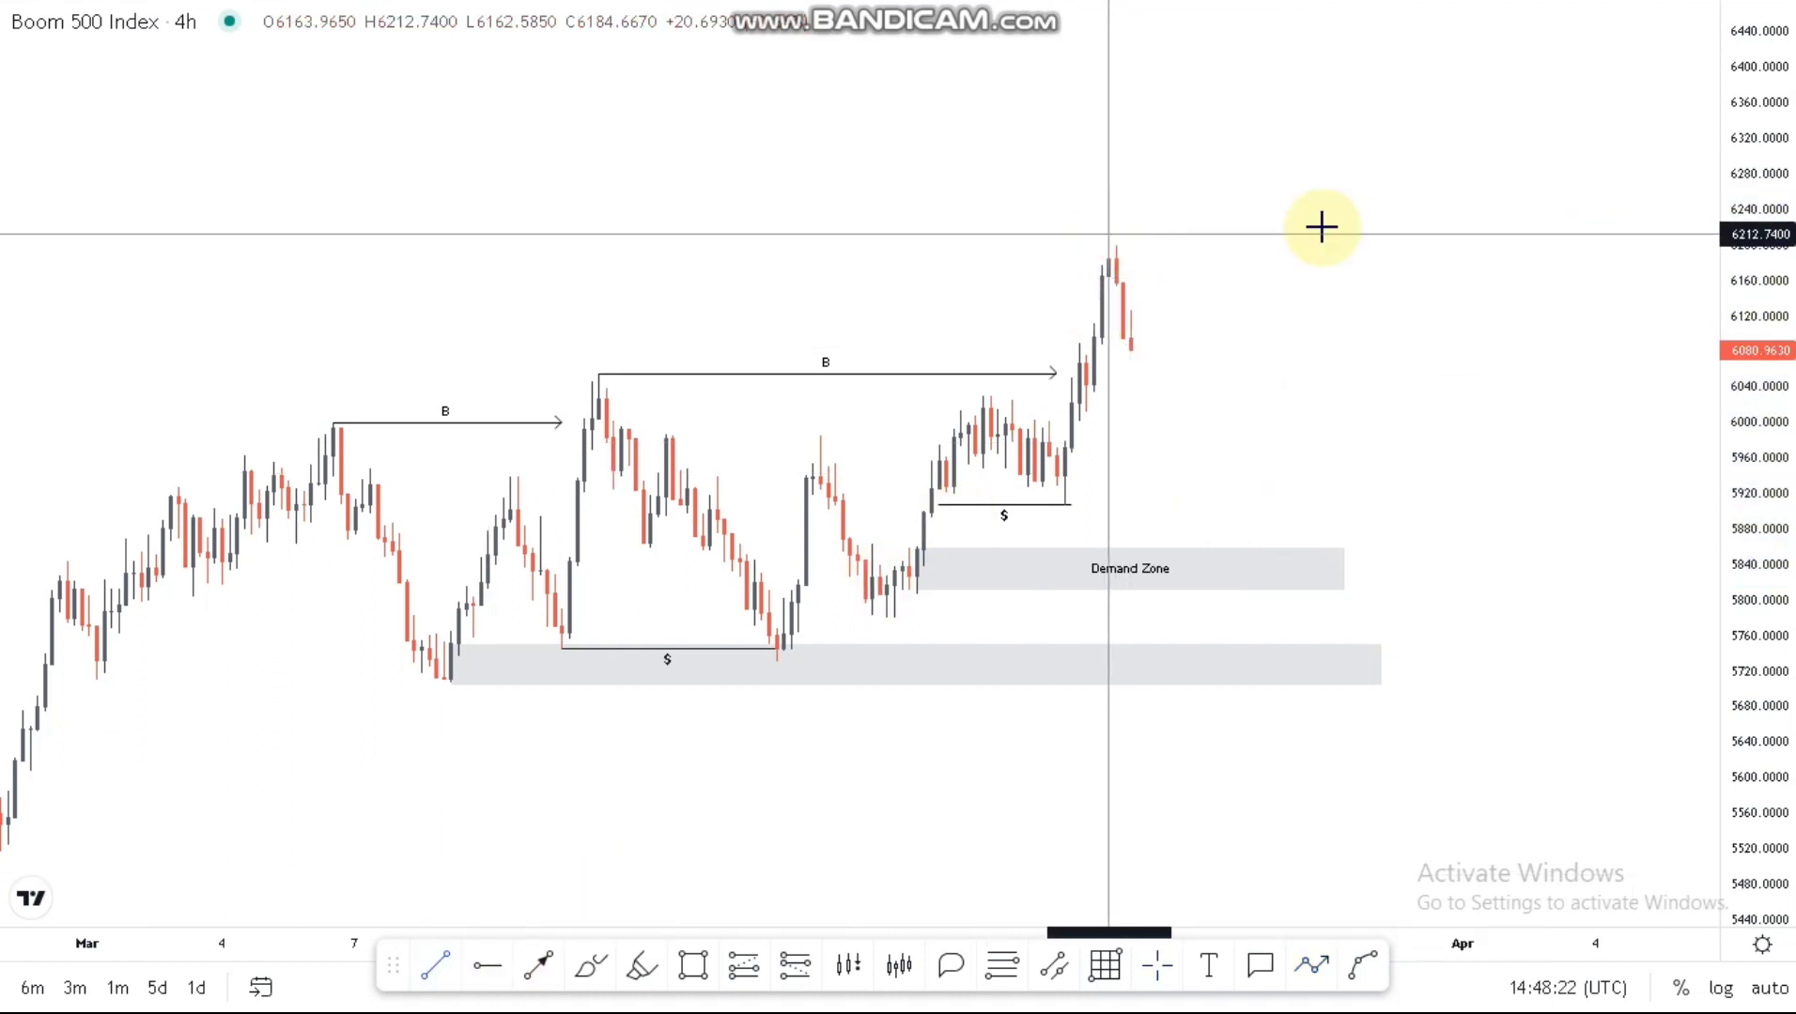
left_click(1472, 366)
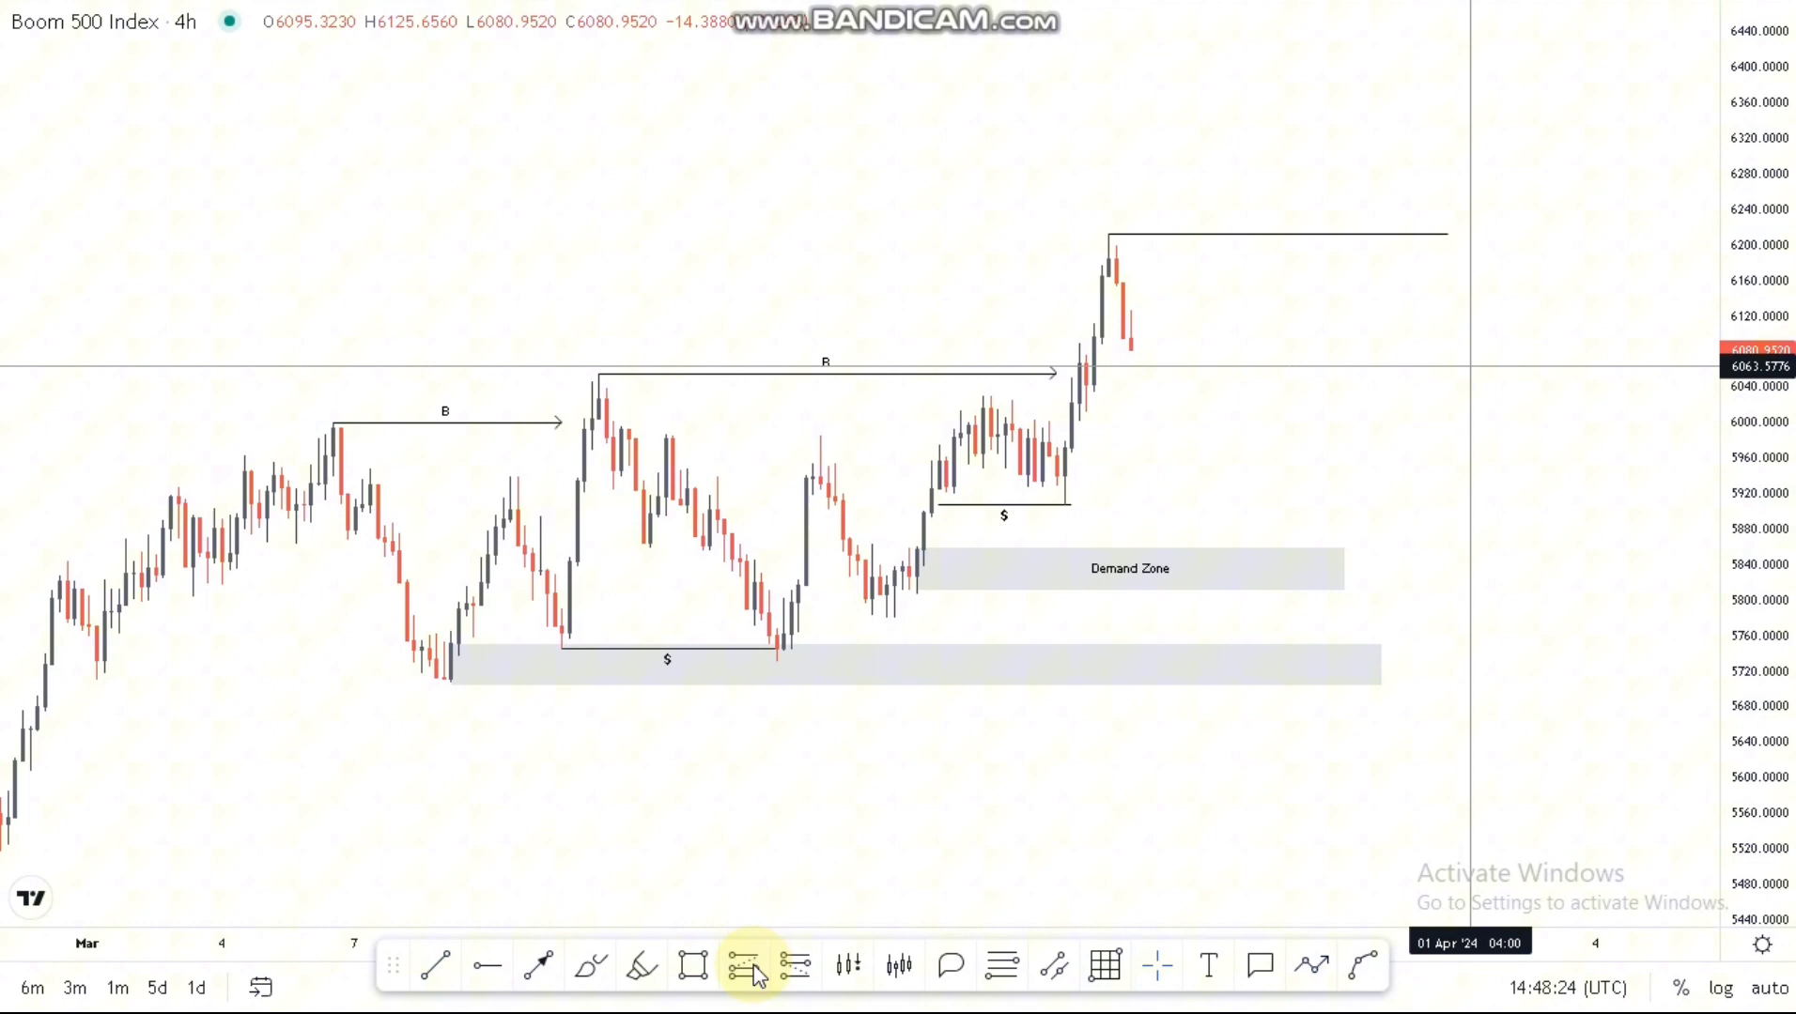
left_click(775, 657)
left_click(1441, 751)
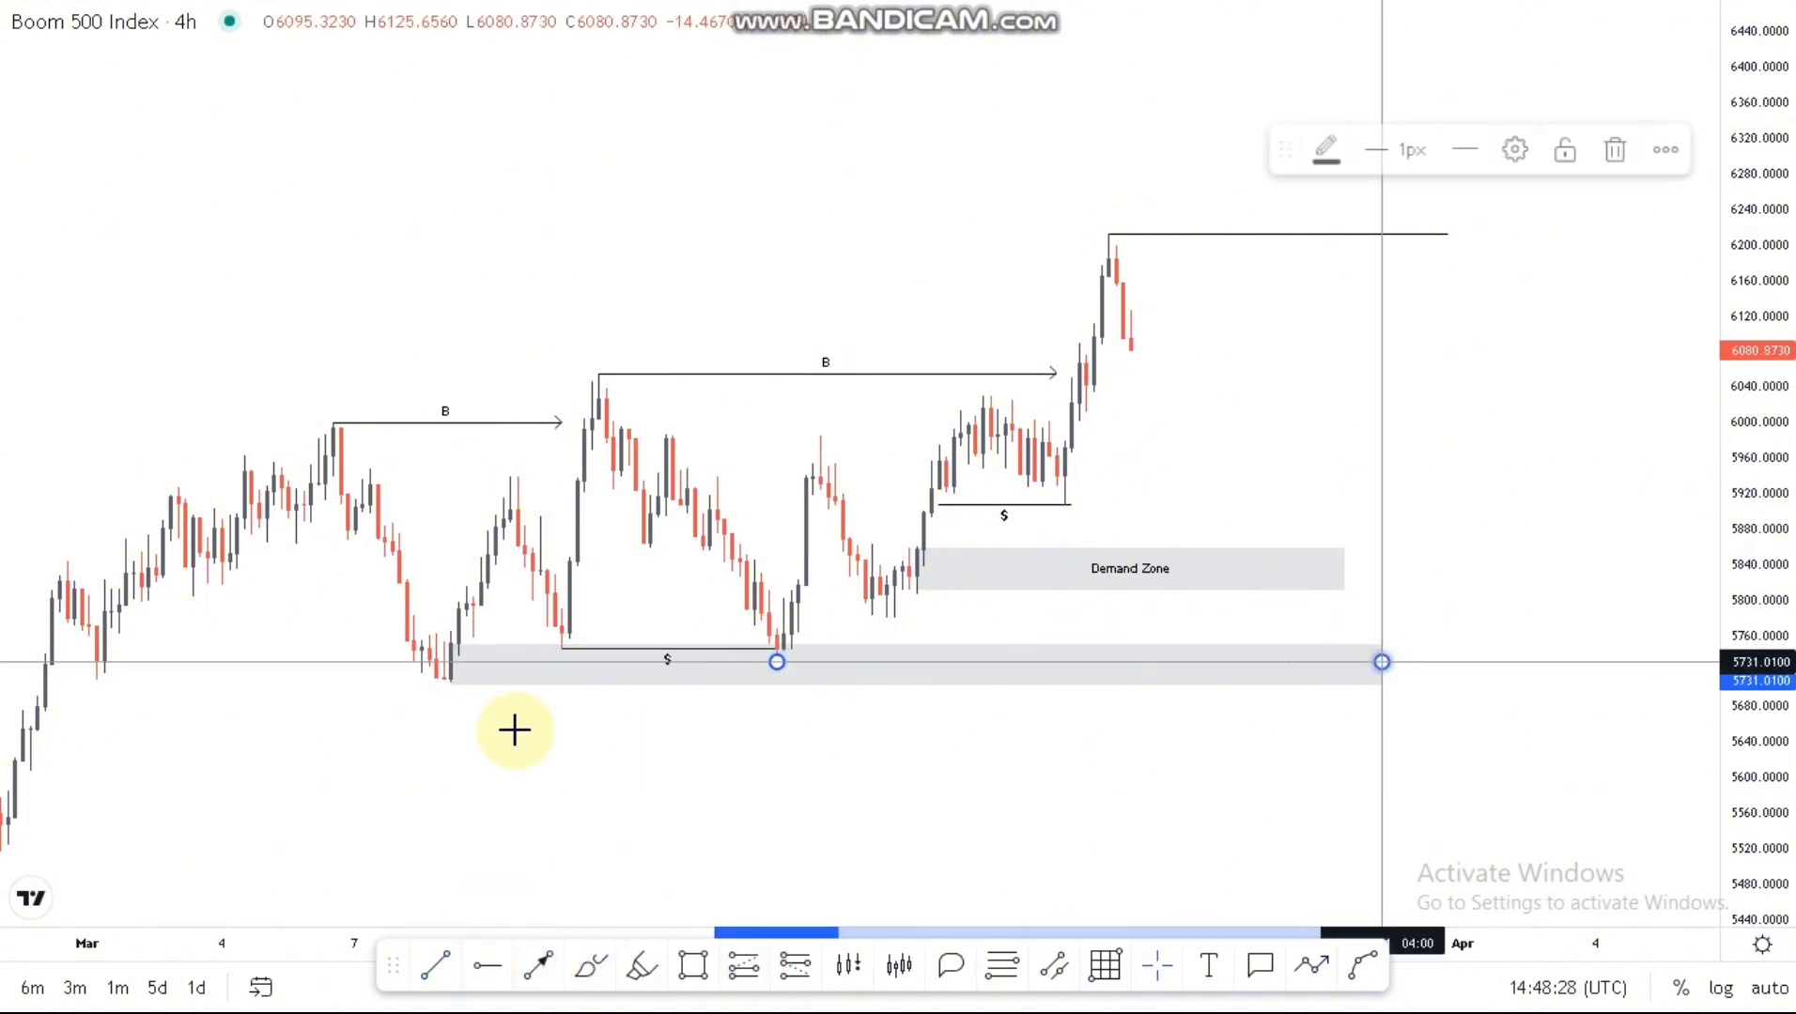
left_click(513, 730)
Step: Switch the chart to the 15-minute interval and examine the price action across the marked zones and liquidity lines
type("15")
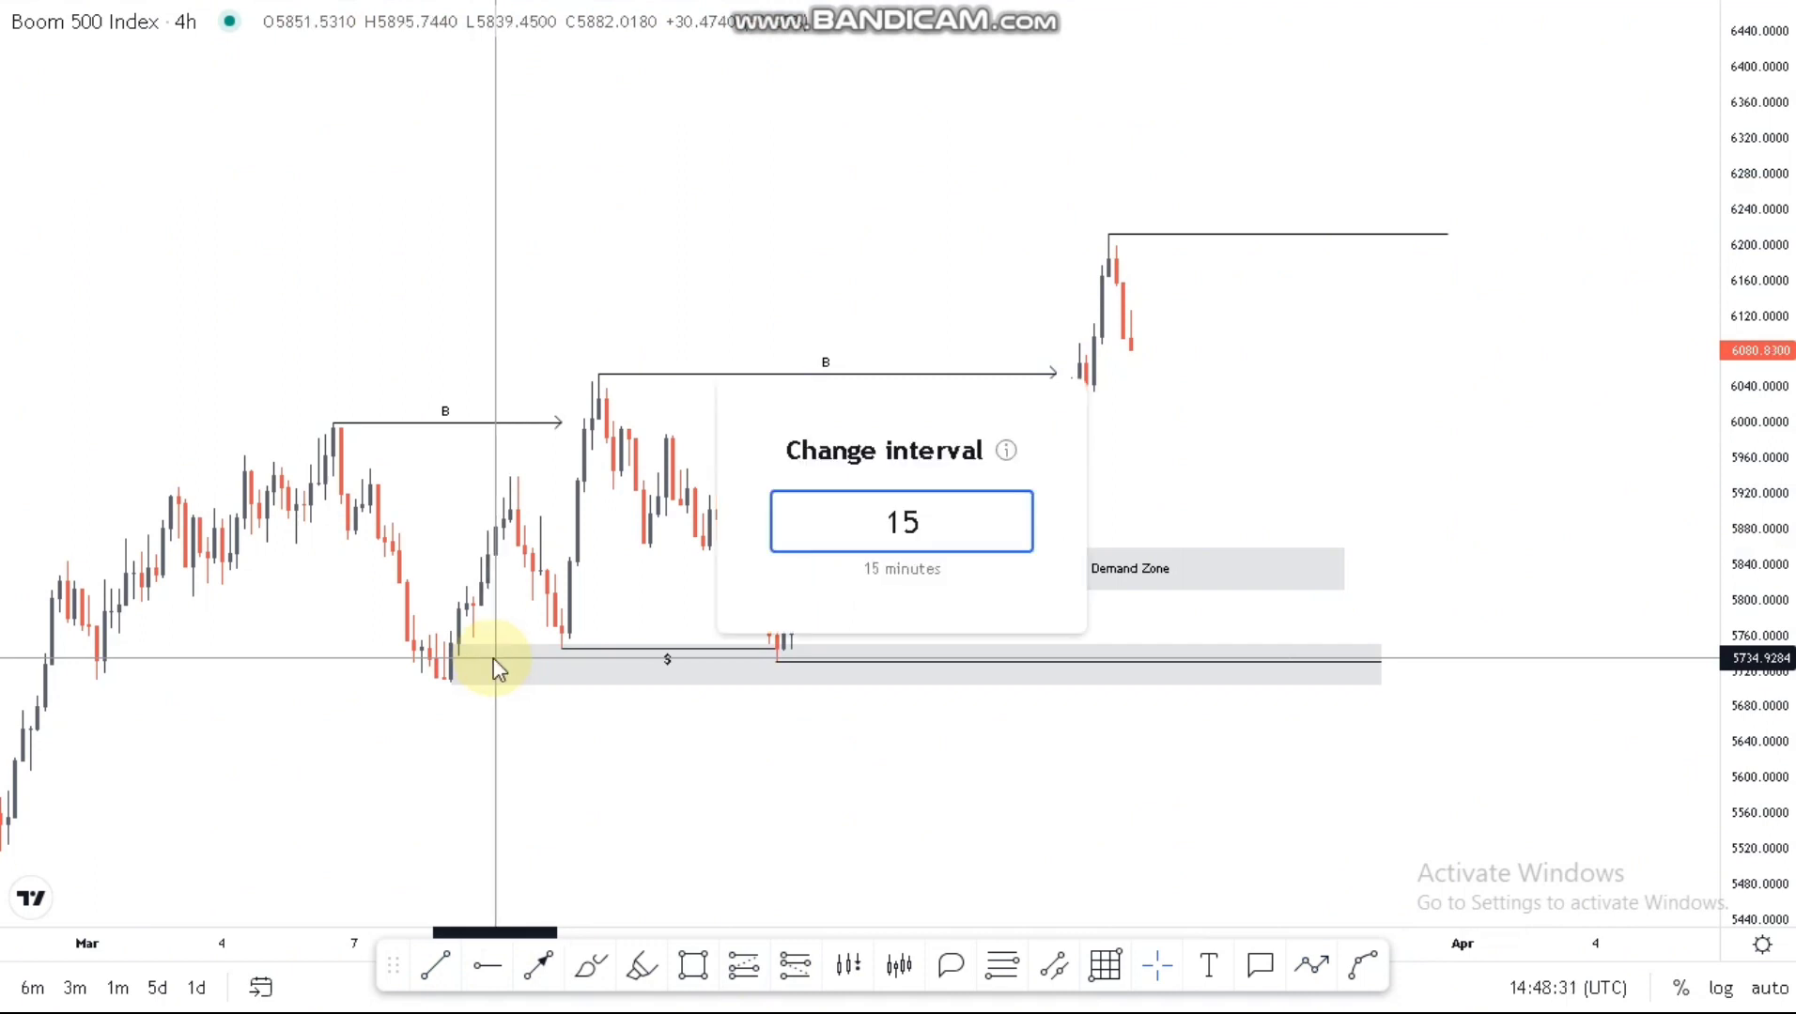
key("Return")
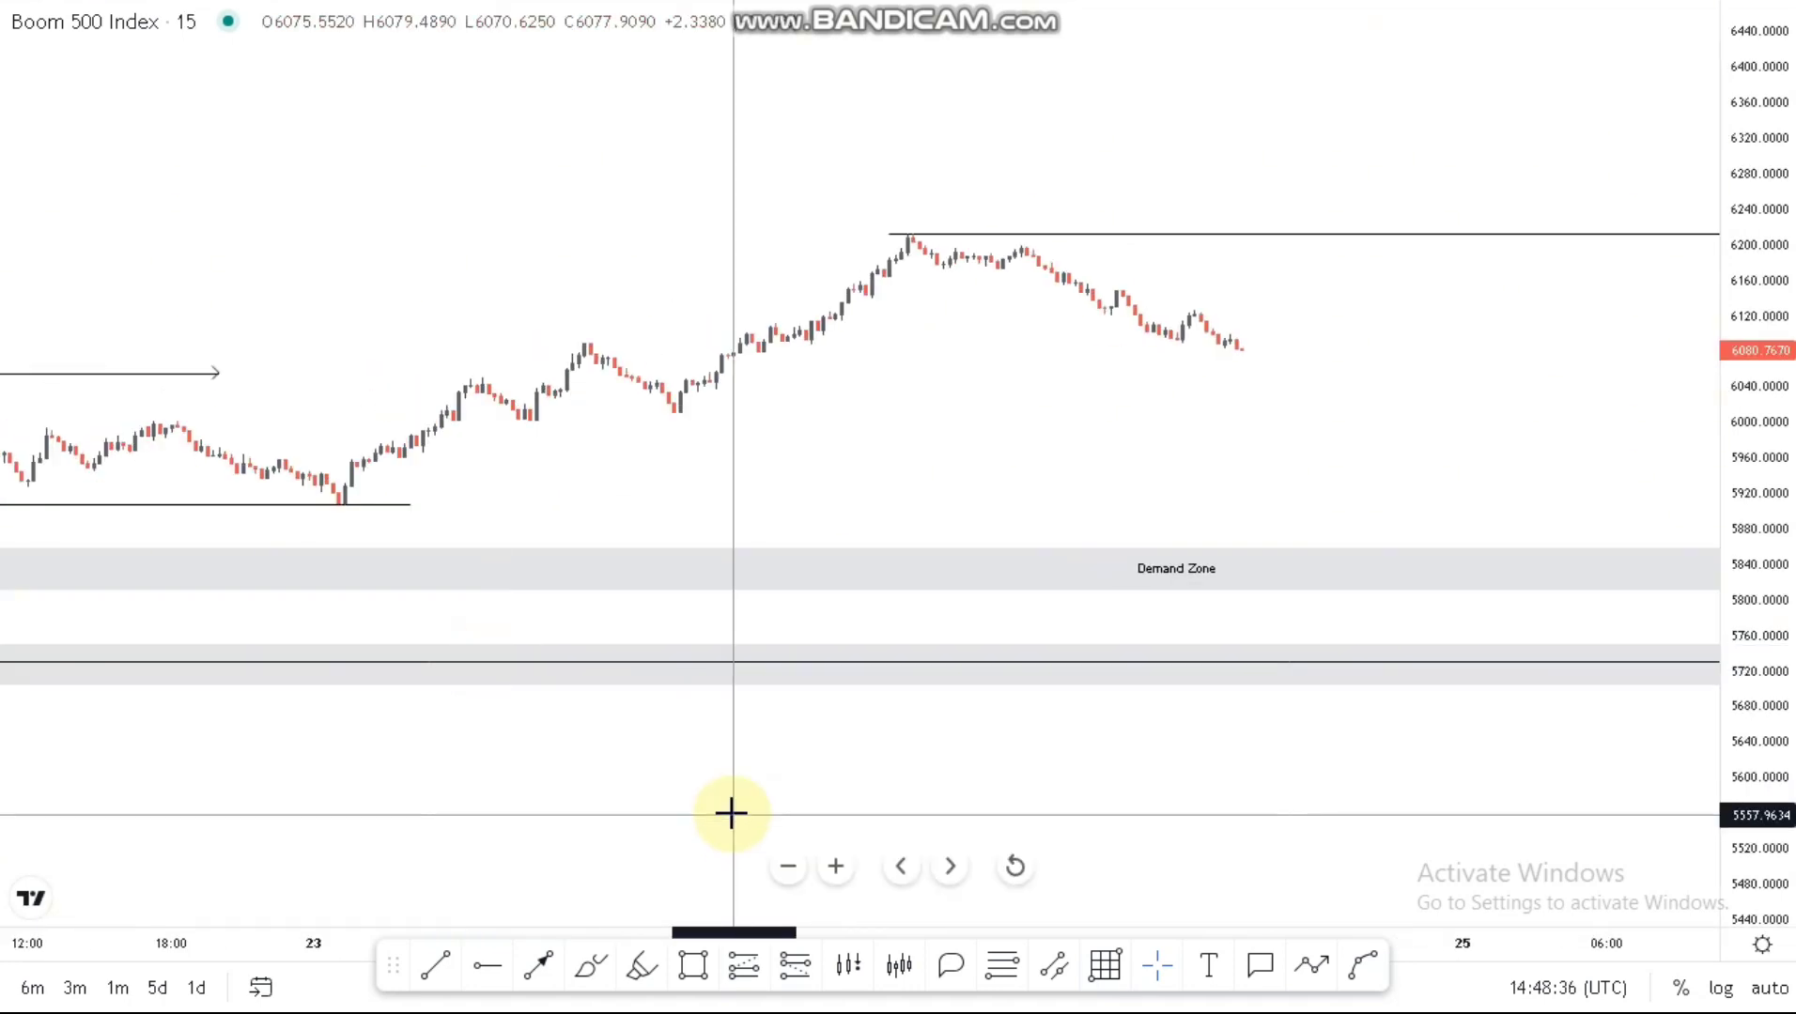
scroll(732, 814, "down", 8)
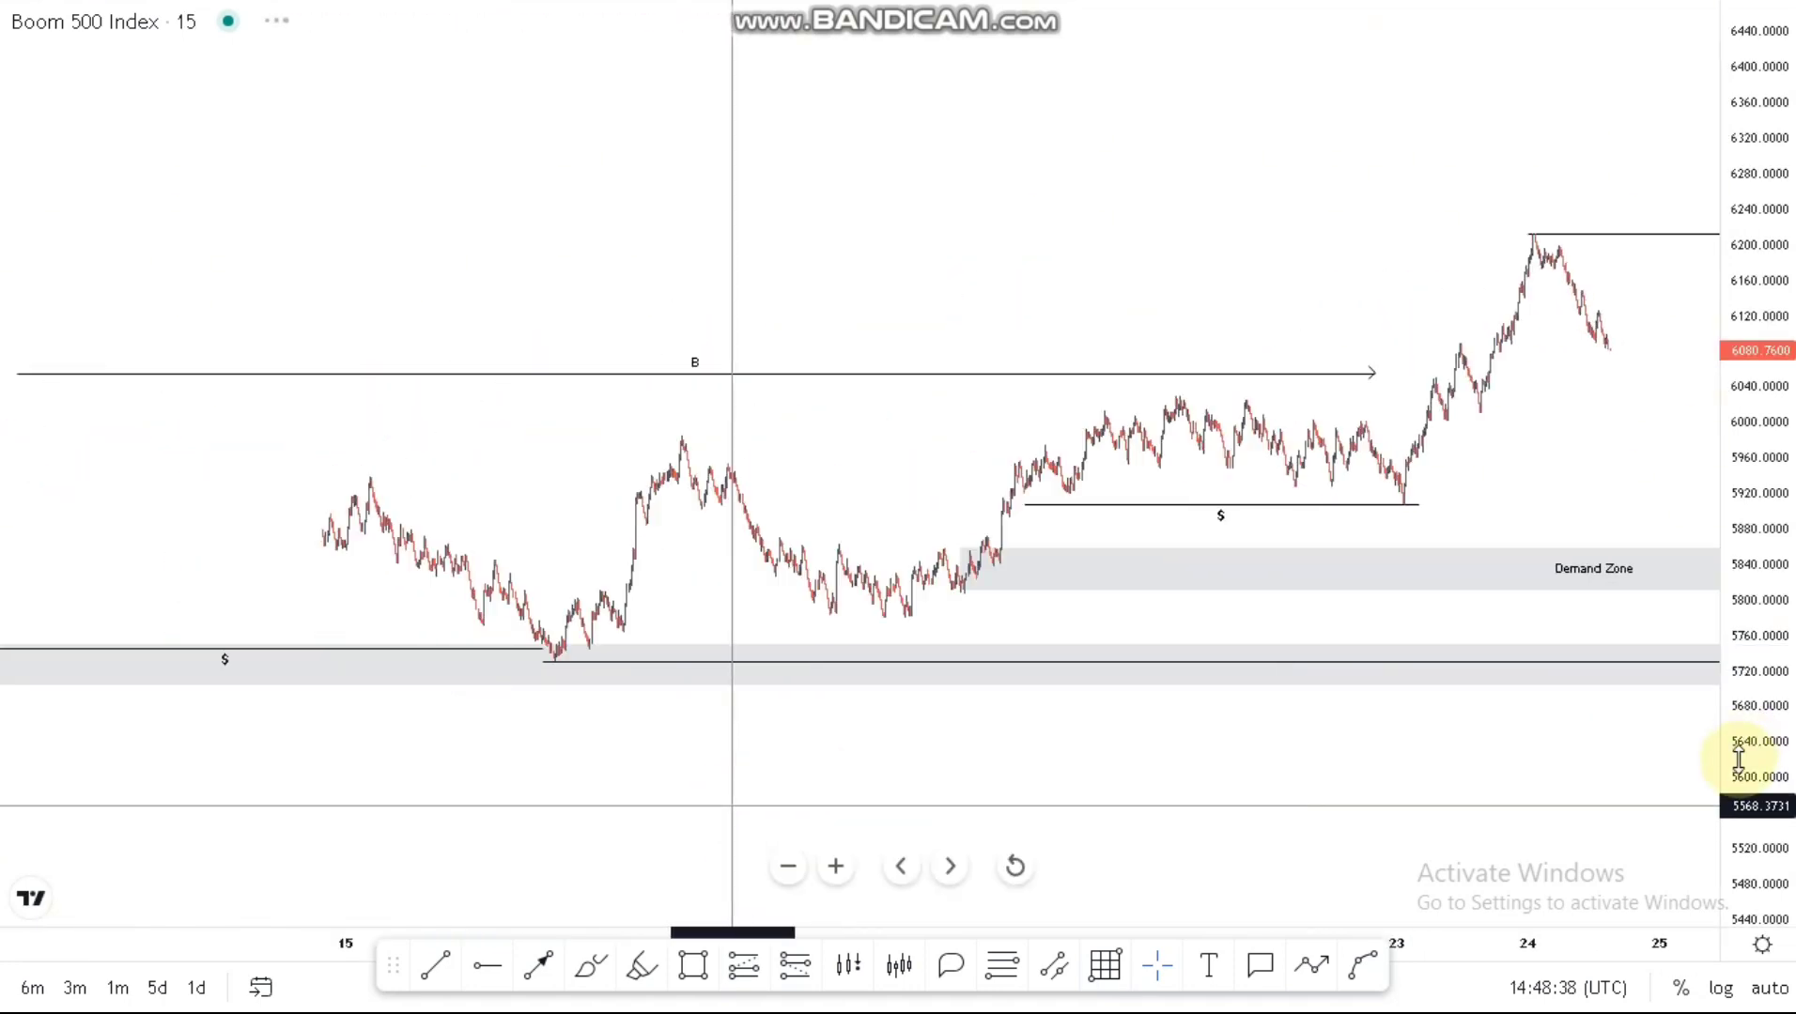
scroll(1738, 759, "down", 2)
left_click_drag(668, 565, 595, 449)
scroll(1191, 554, "down", 2)
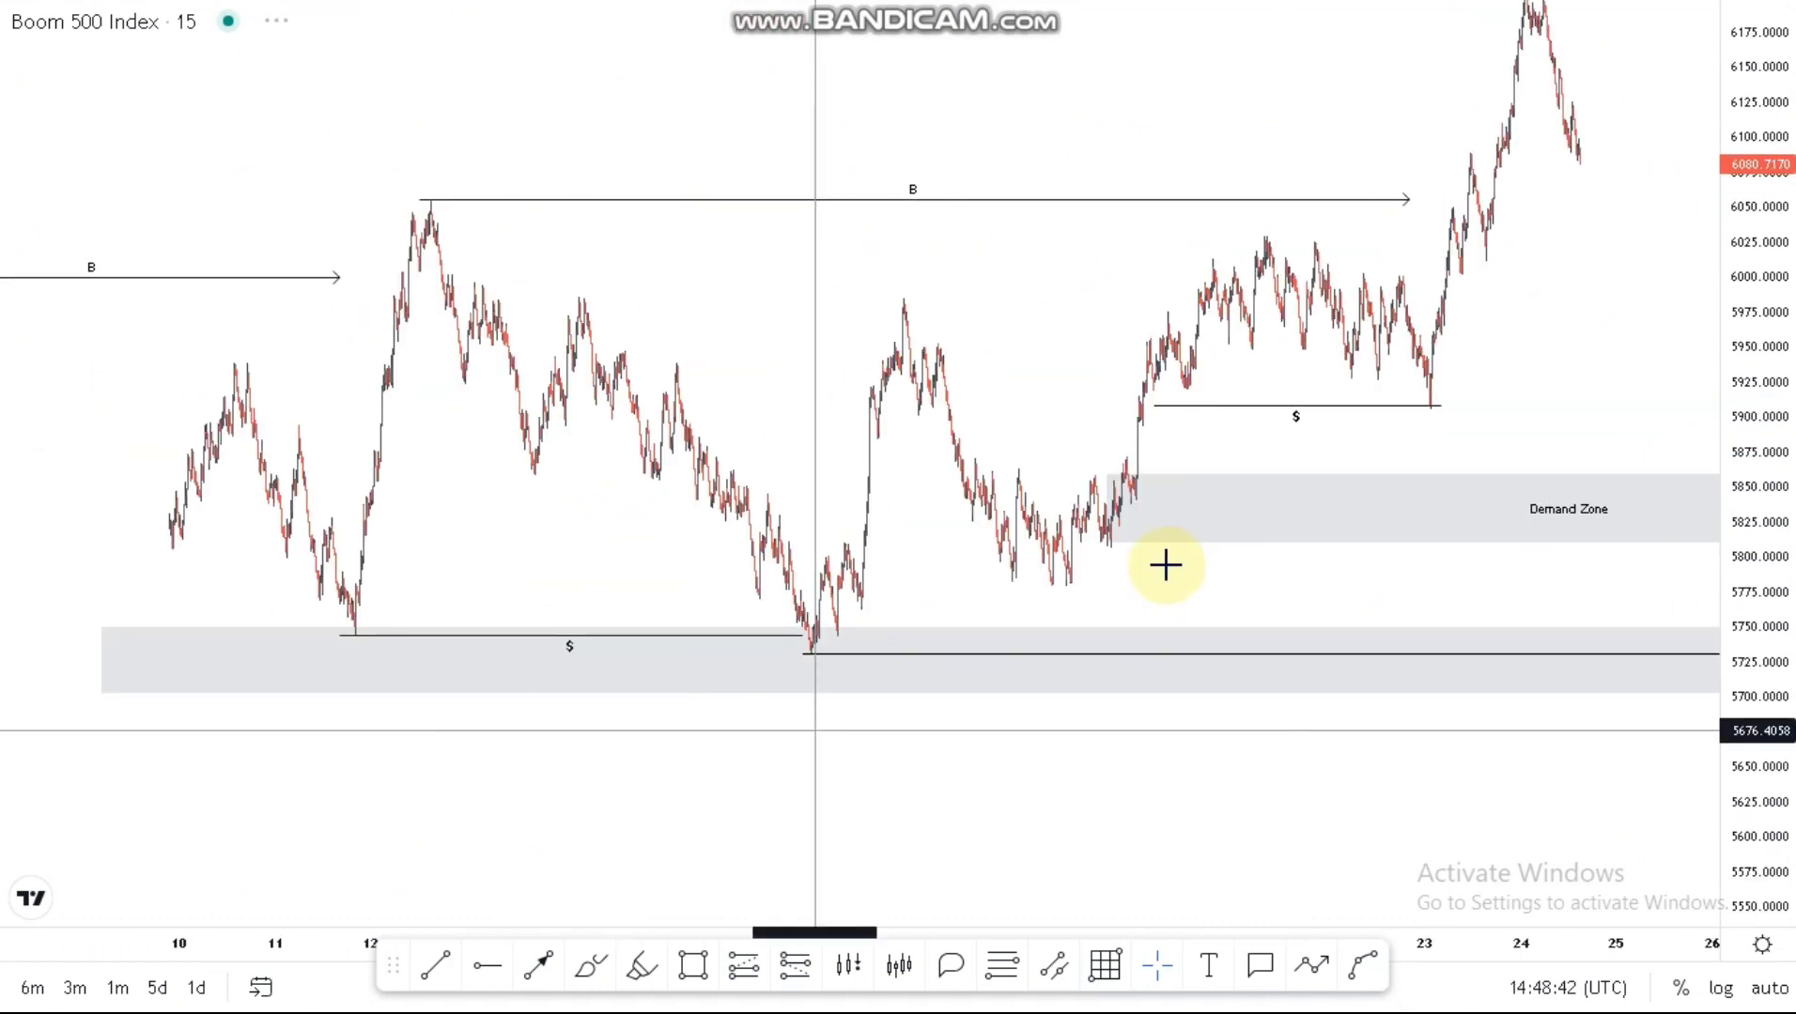
scroll(1166, 565, "down", 2)
scroll(895, 566, "right", 1)
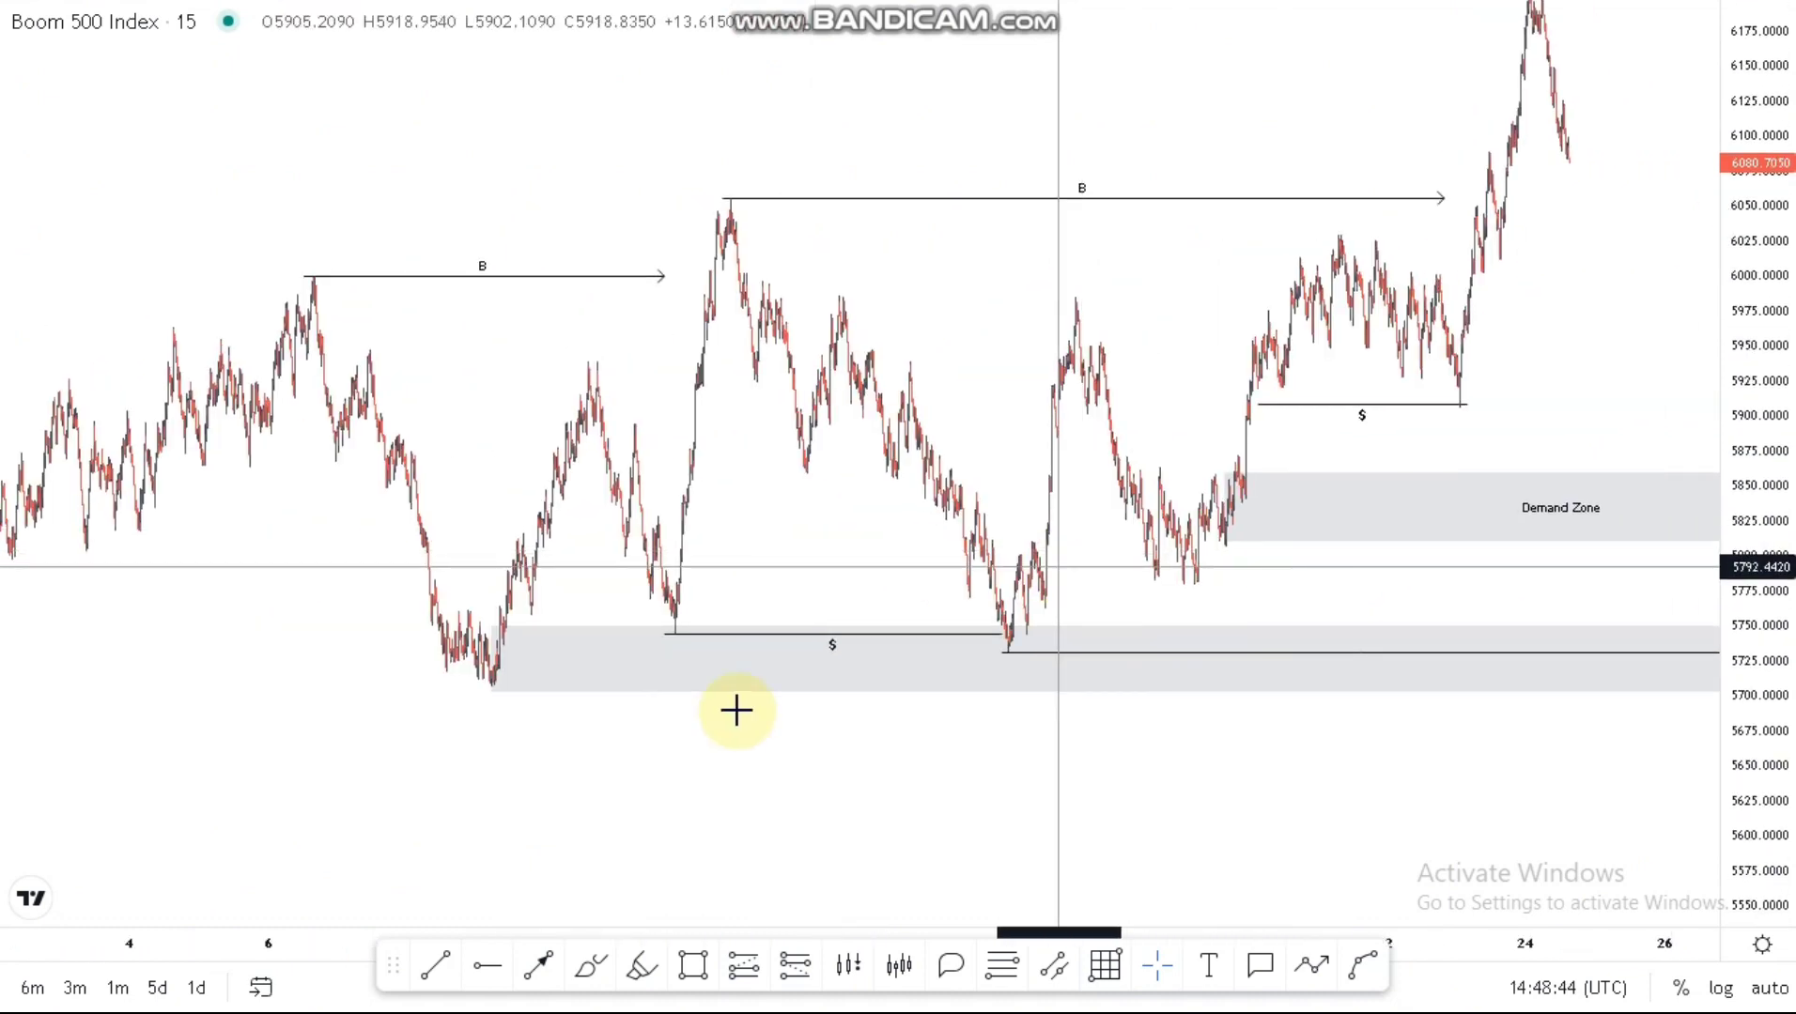
scroll(991, 562, "right", 2)
scroll(817, 637, "up", 2)
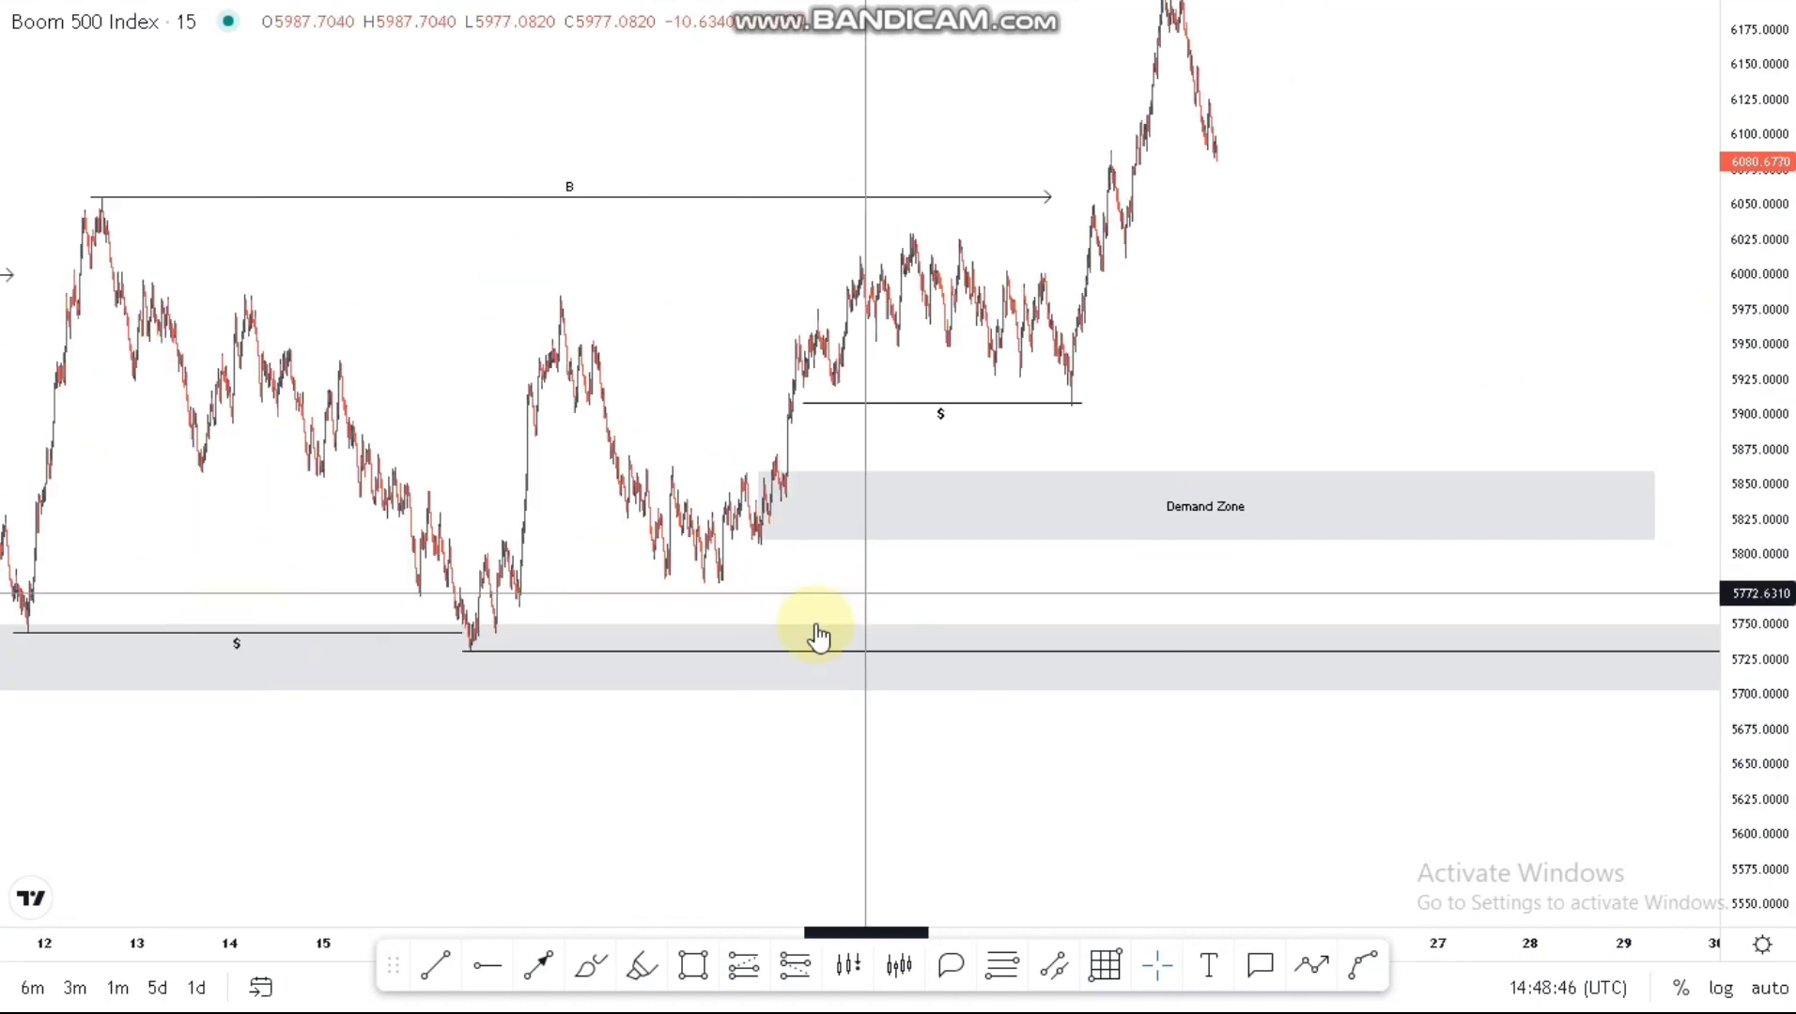
scroll(814, 633, "down", 4)
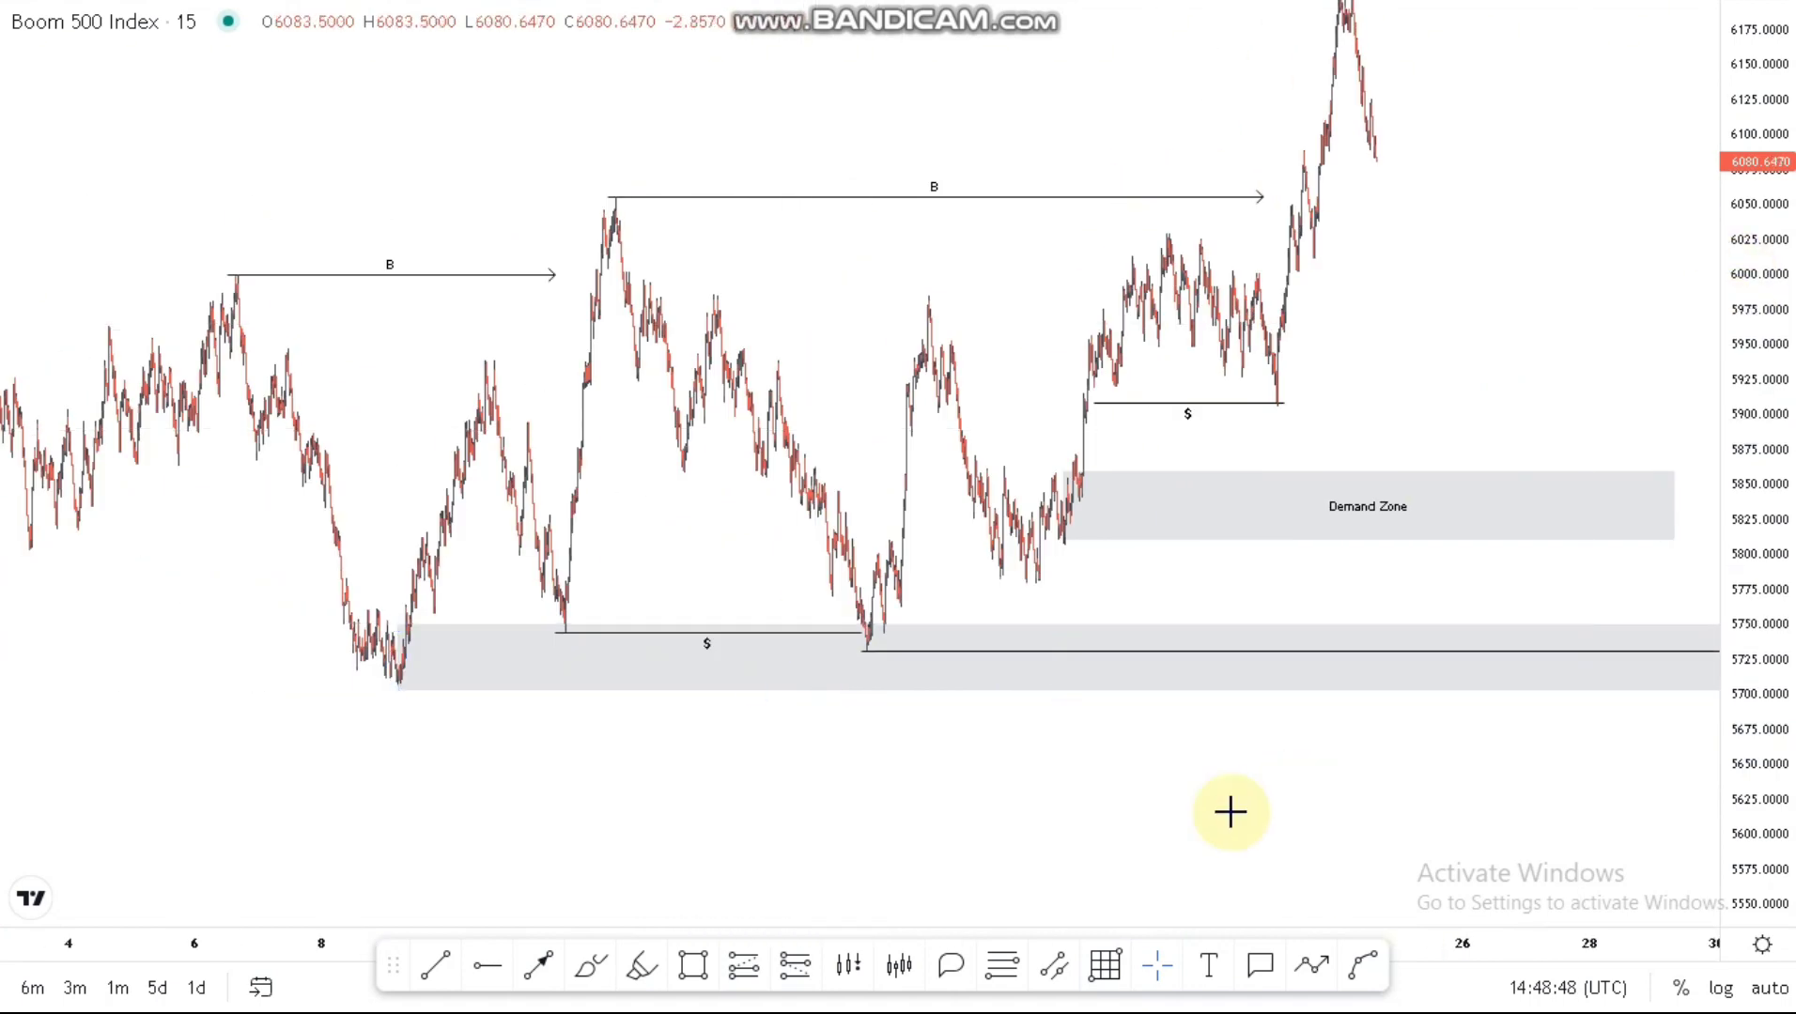
left_click_drag(1048, 844, 882, 849)
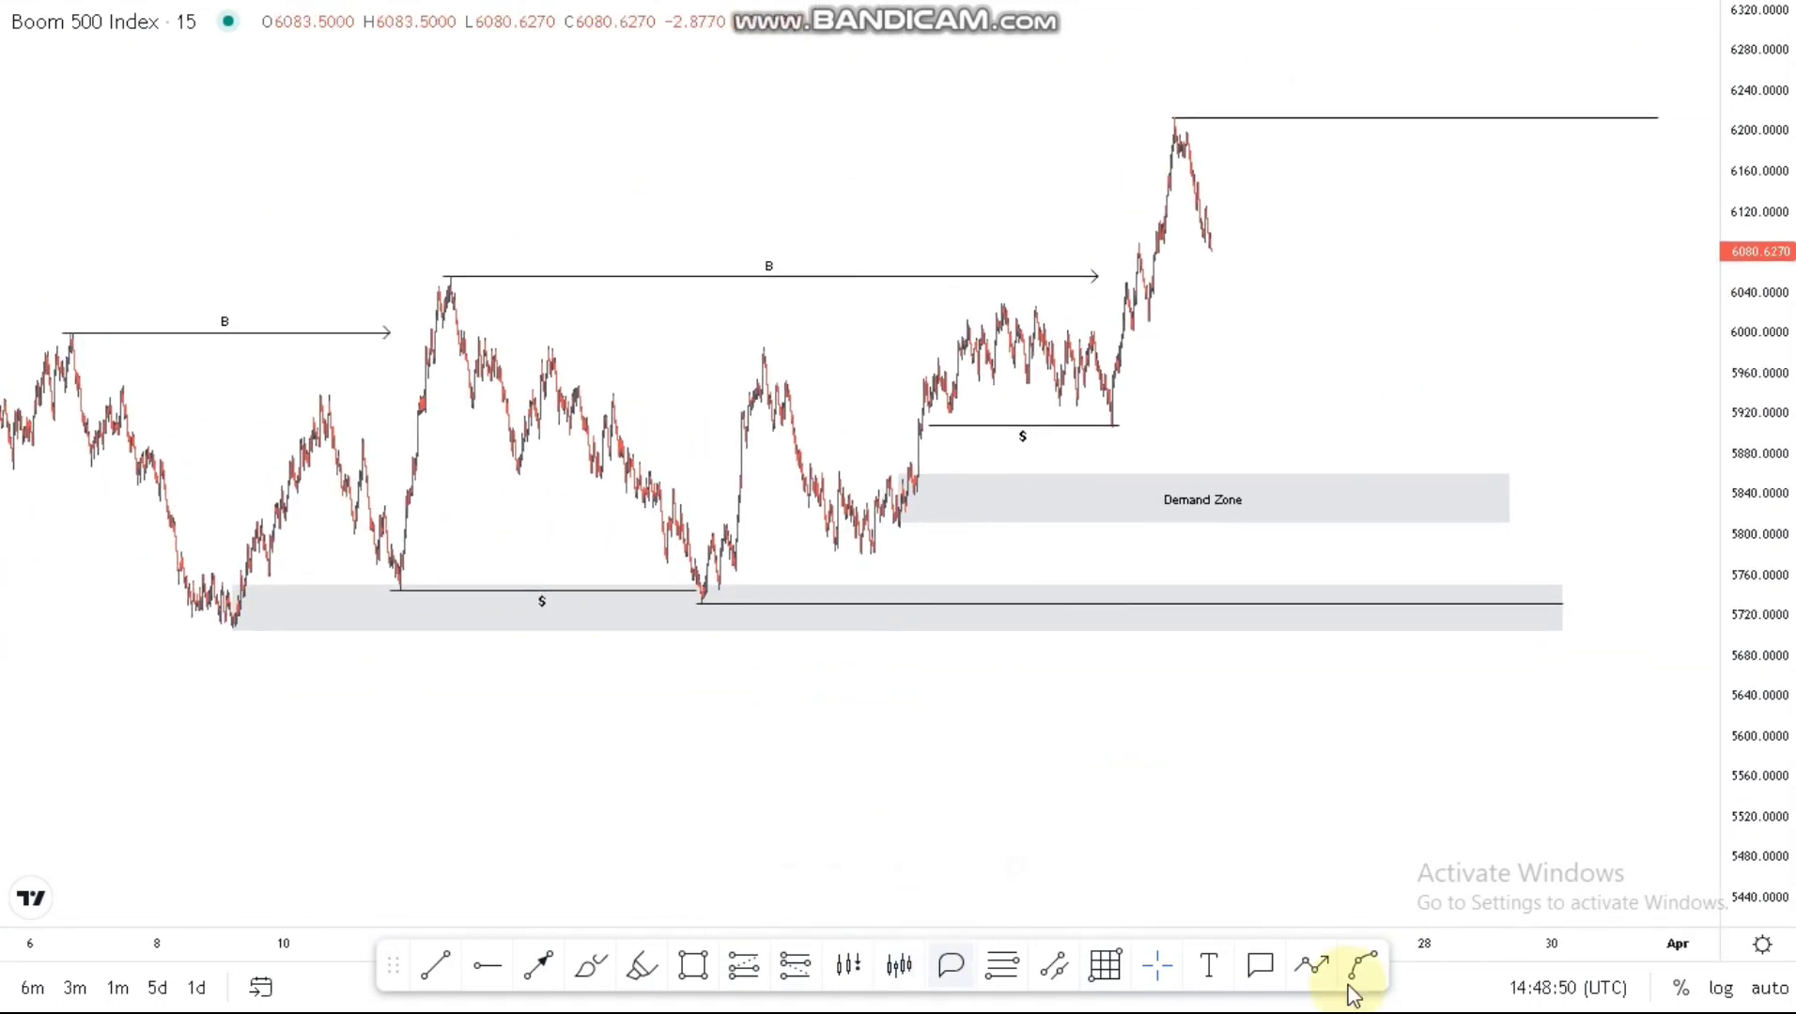
Step: Draw a zigzag path from the current price down into the Demand Zone and back up to the line at the latest high
left_click(1213, 236)
left_click(1224, 331)
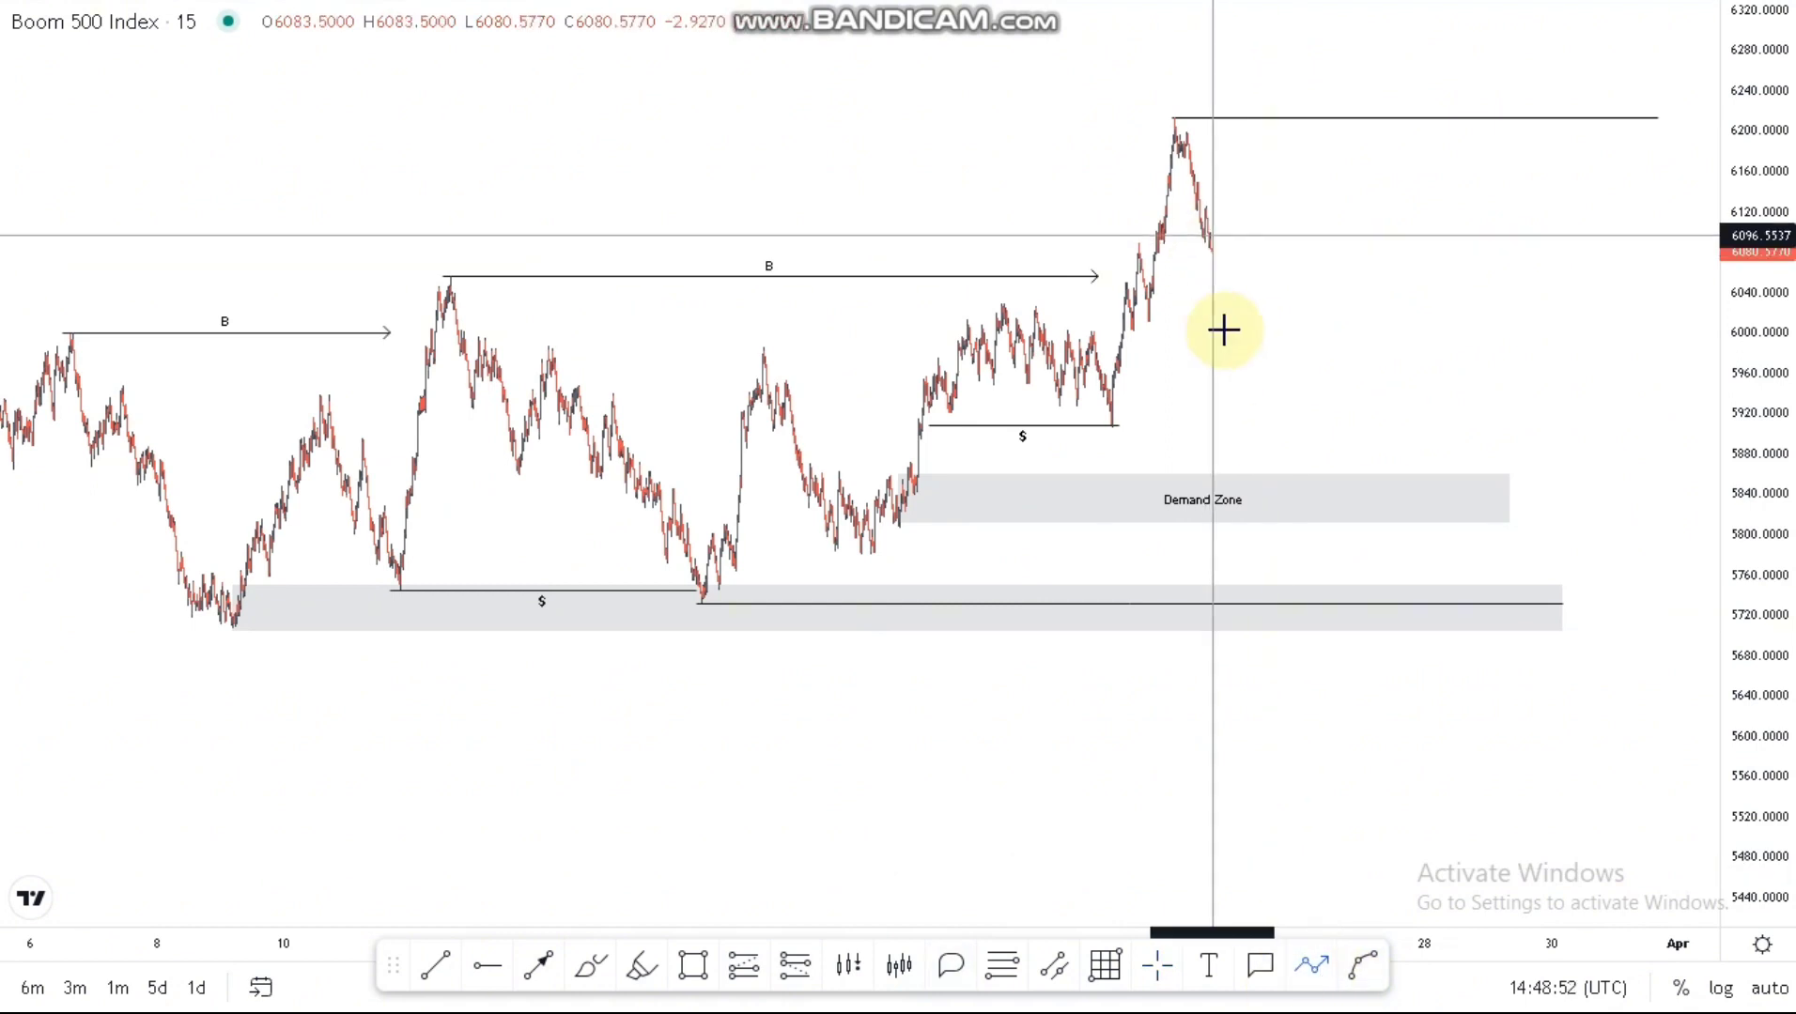
left_click(1244, 286)
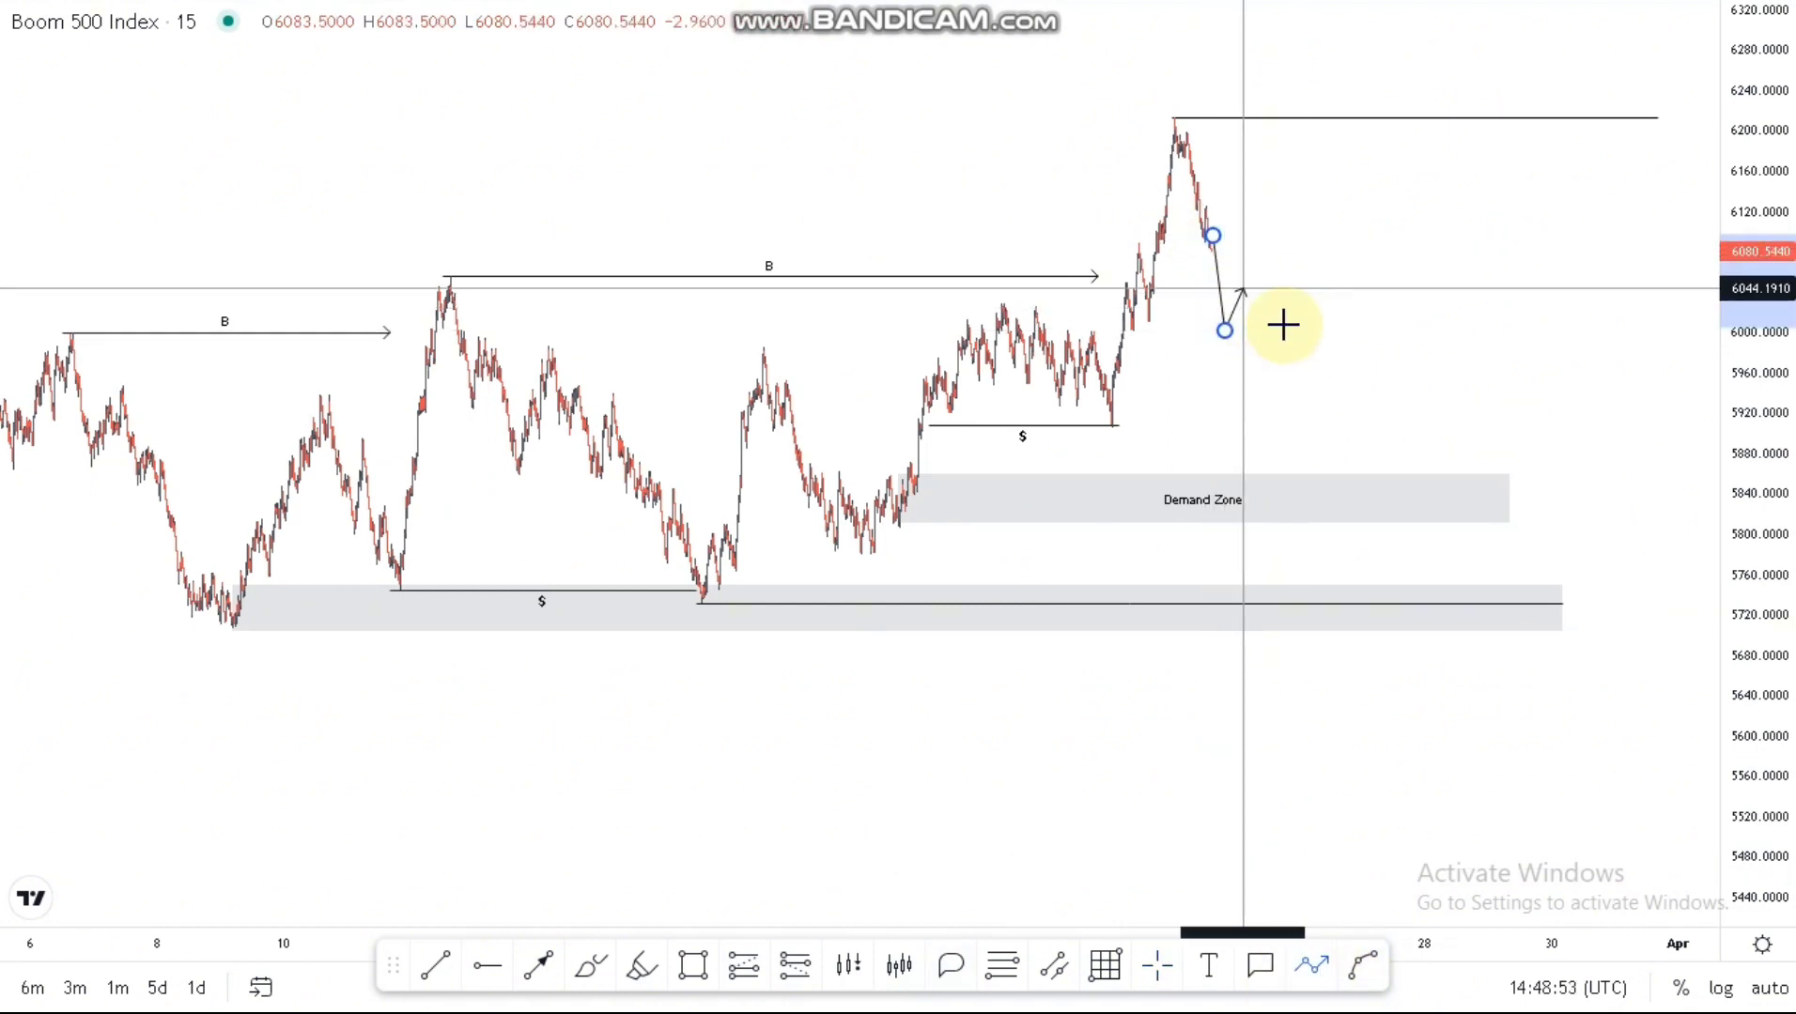
left_click(1254, 376)
left_click(1283, 326)
left_click(1285, 424)
left_click(1315, 377)
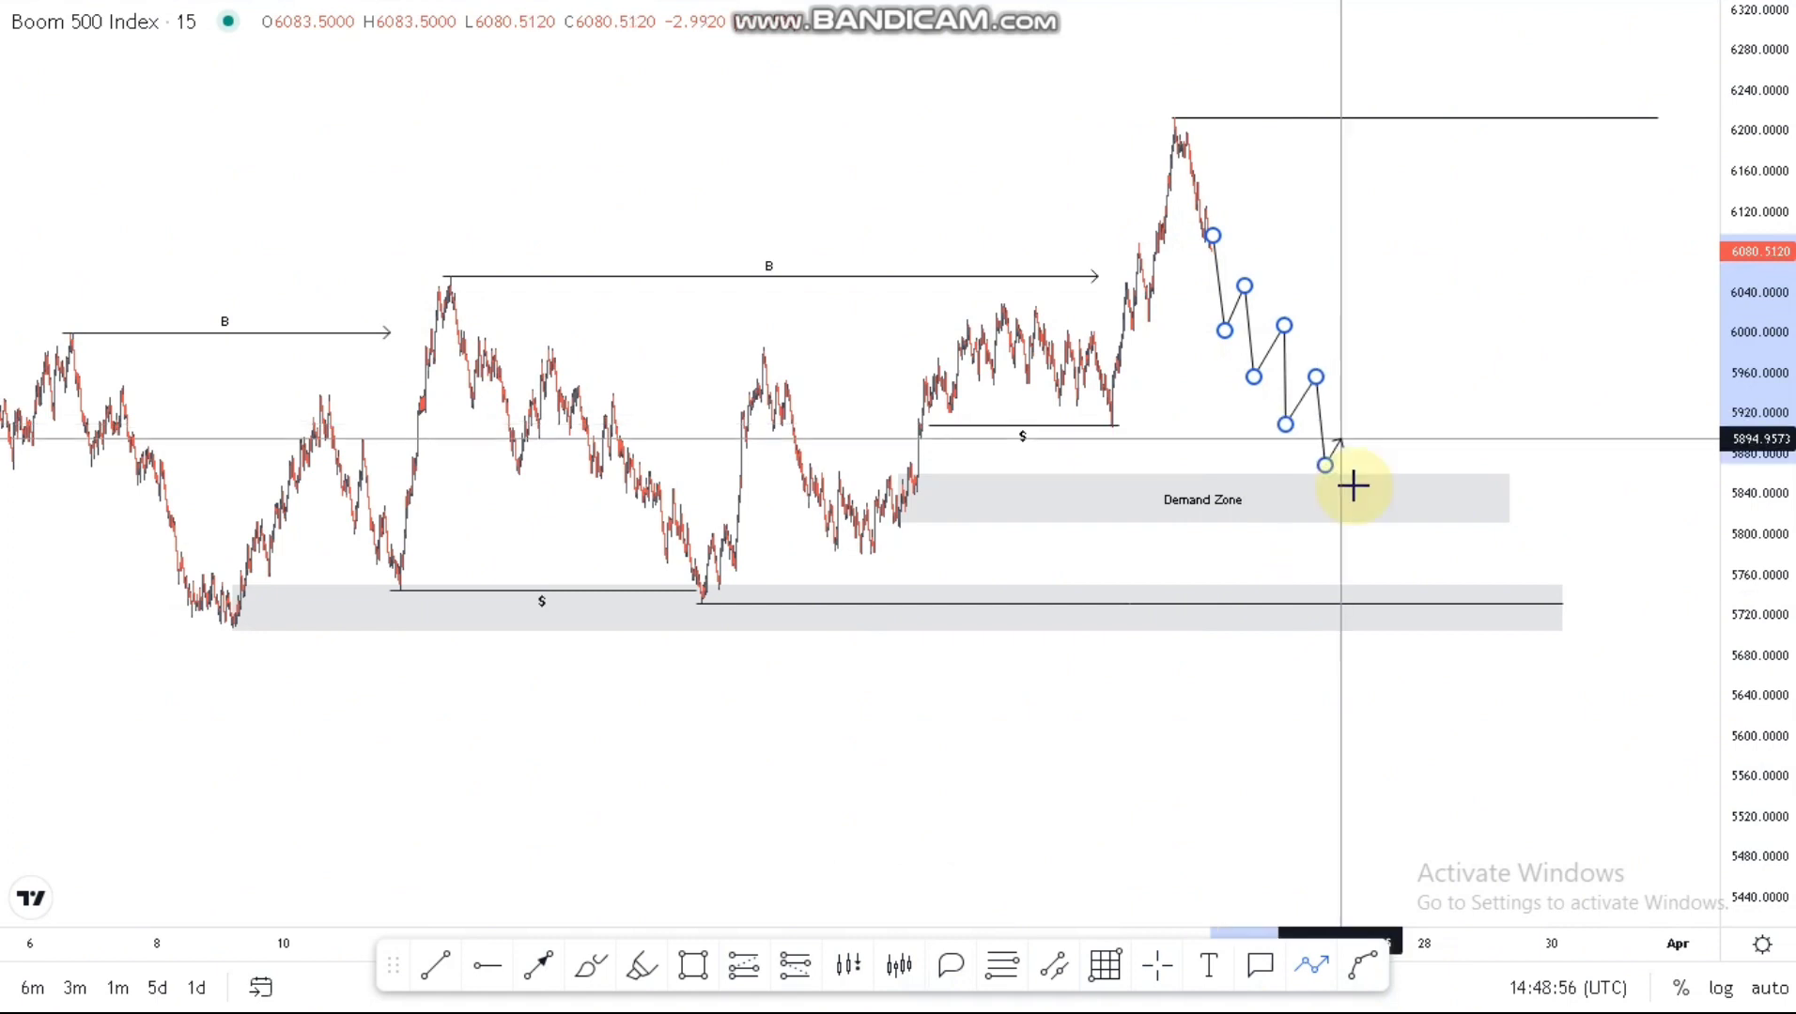
left_click(1325, 465)
left_click(1355, 392)
left_click(1370, 511)
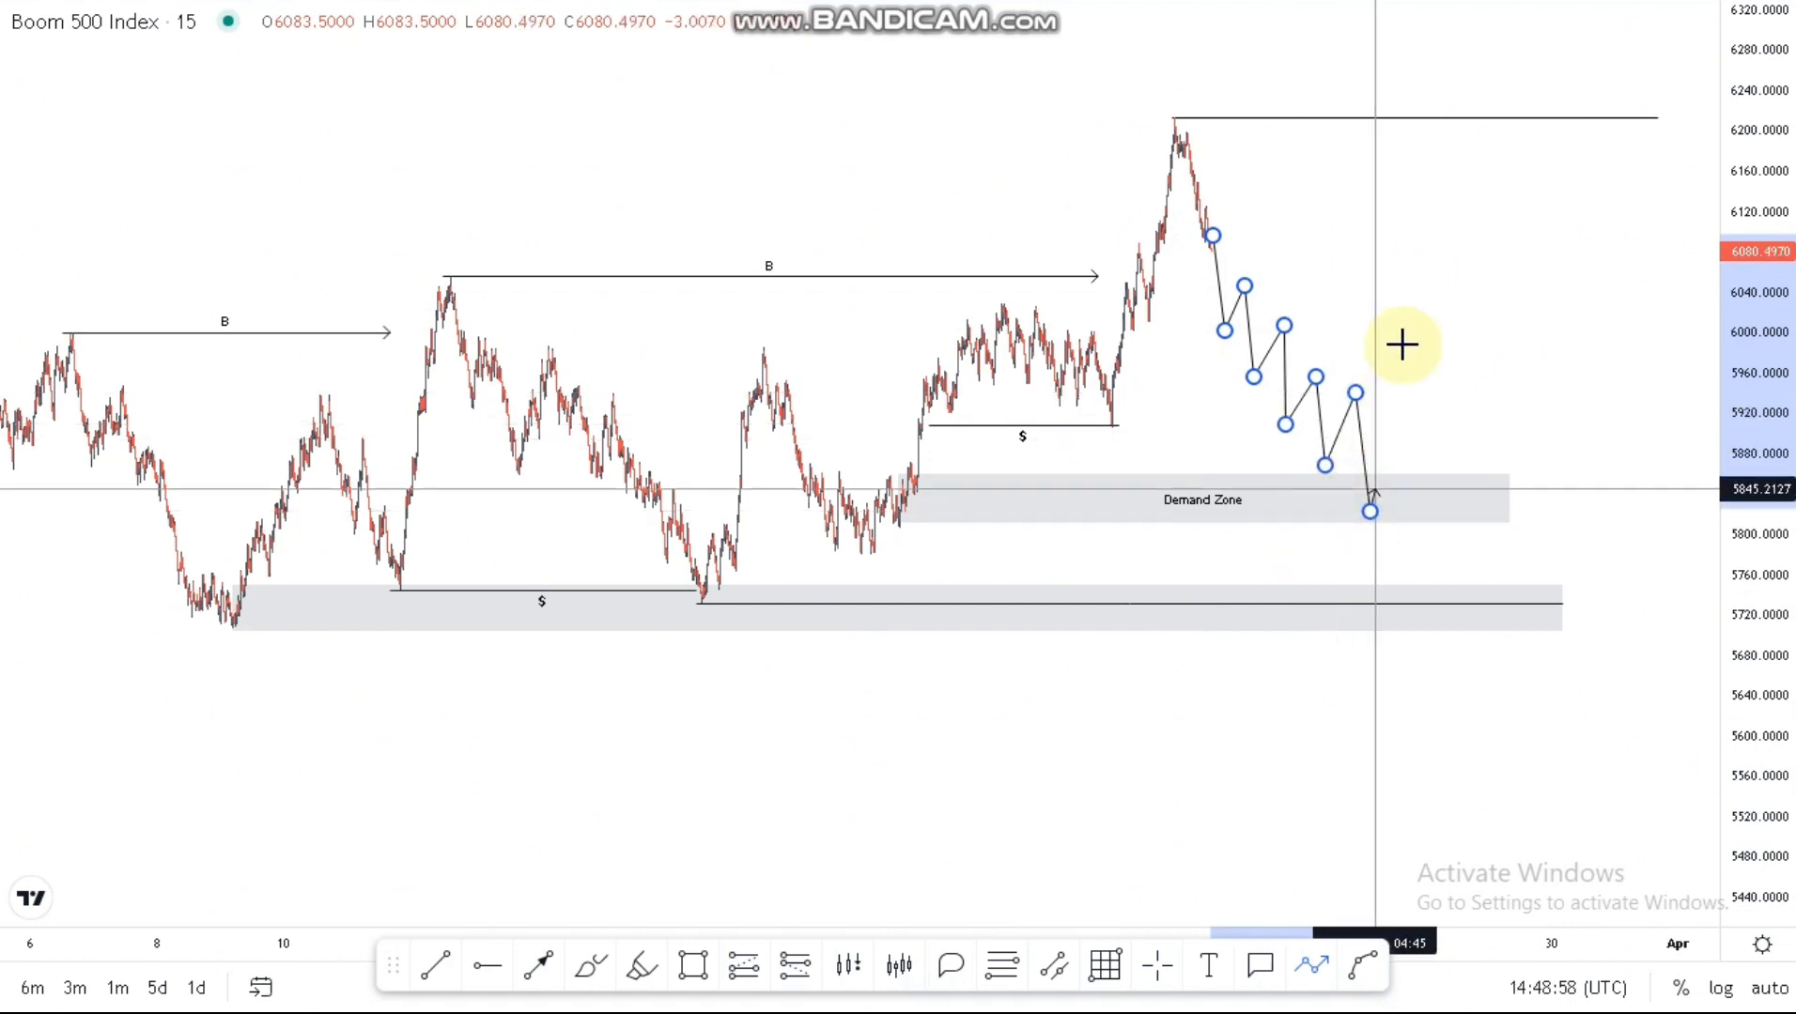
left_click(1428, 433)
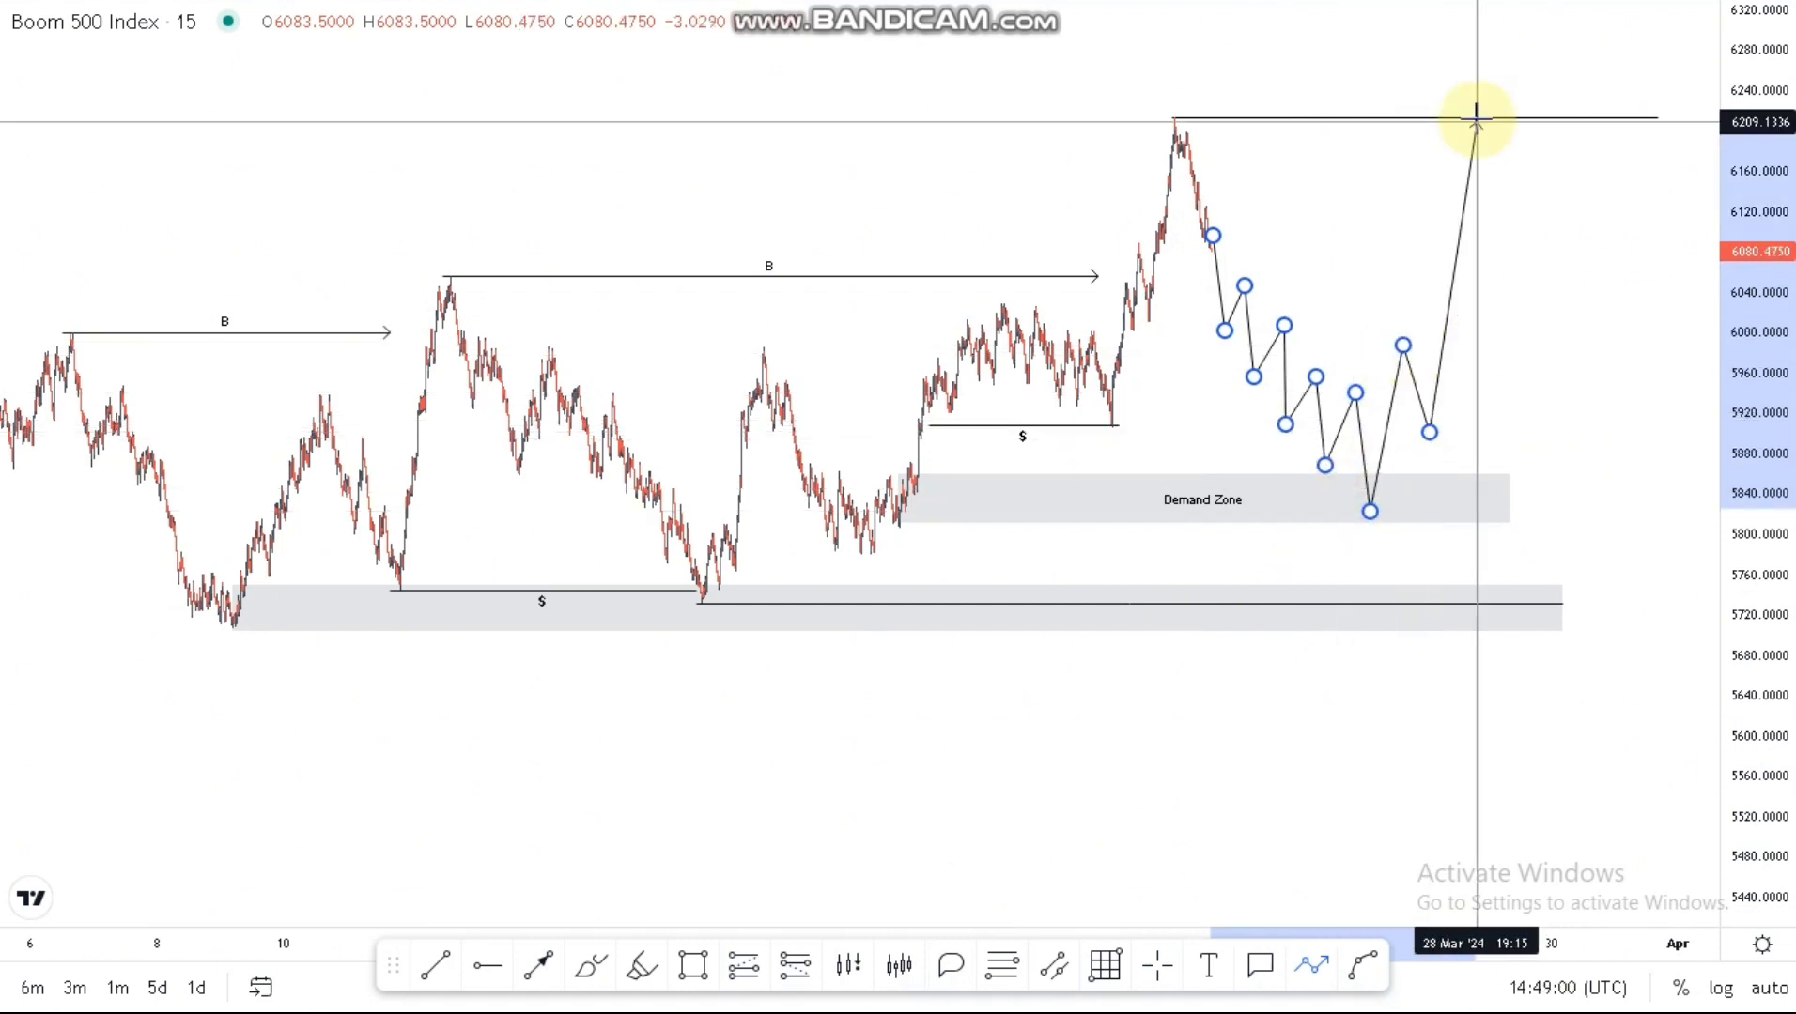
left_click(573, 780)
Step: Delete the unlabelled rectangle around the trend line at the swing low, below the Demand Zone
left_click_drag(498, 780, 887, 775)
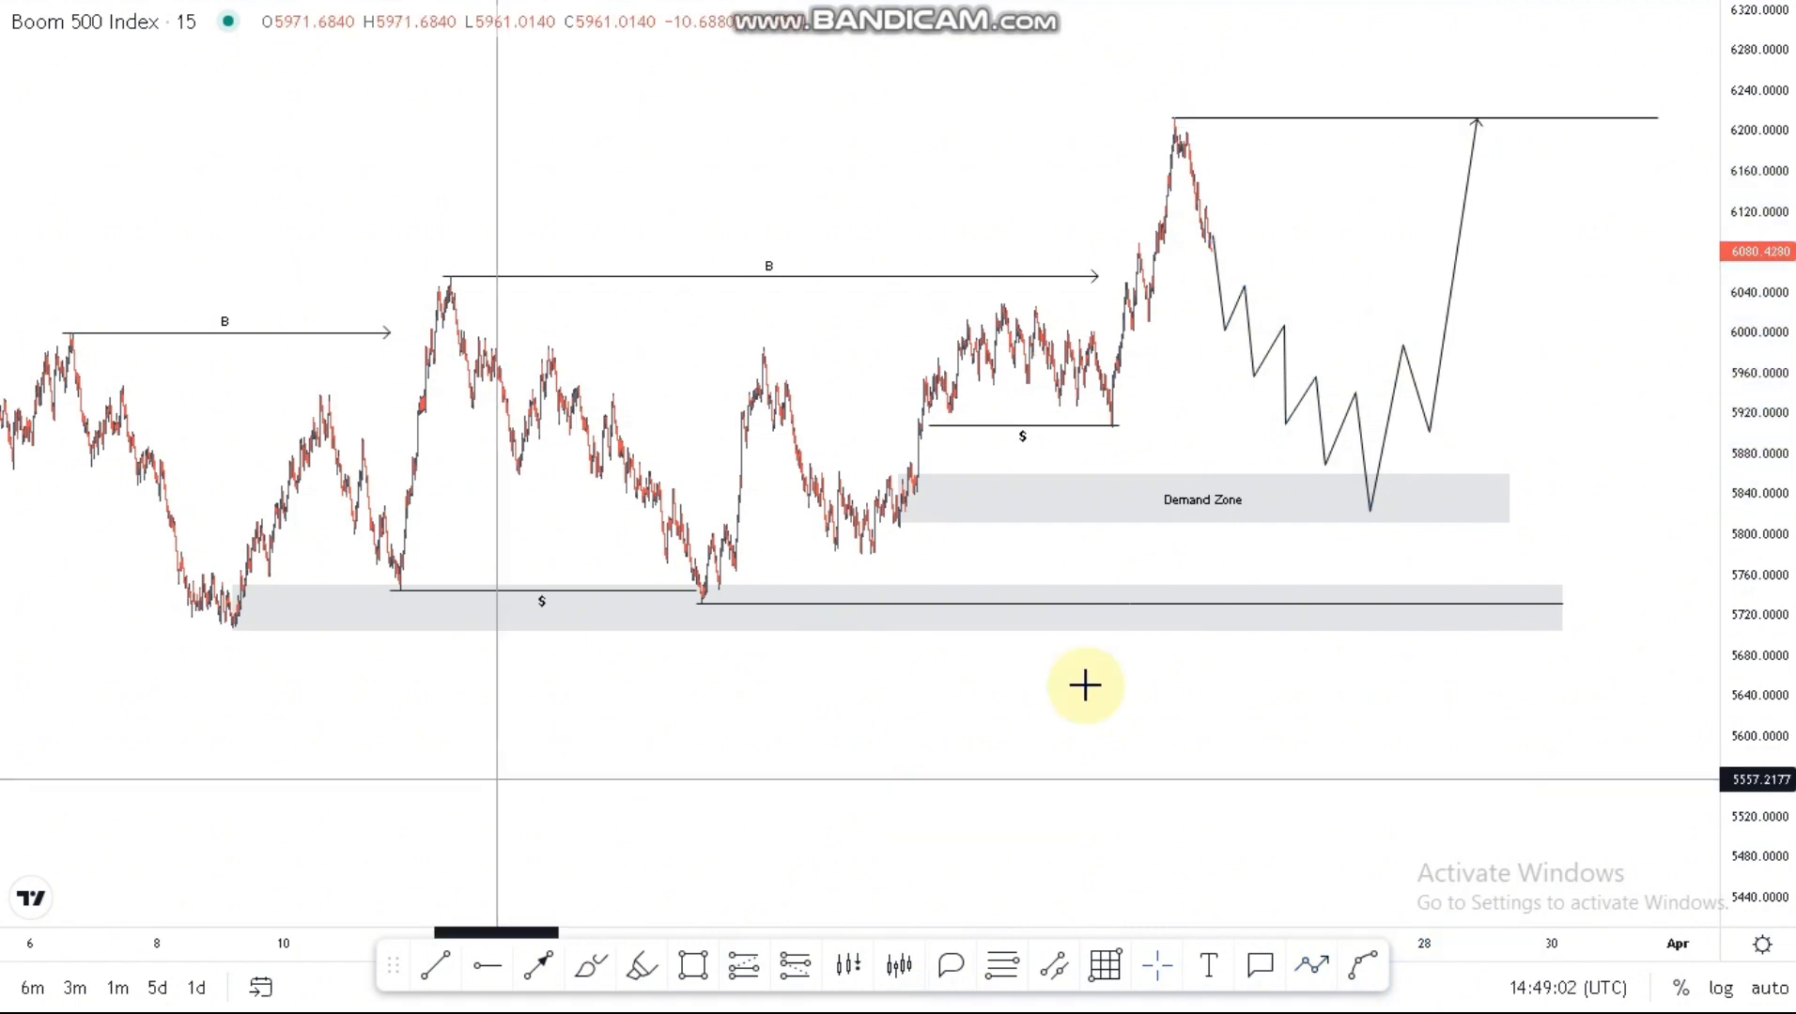
scroll(1085, 685, "up", 5)
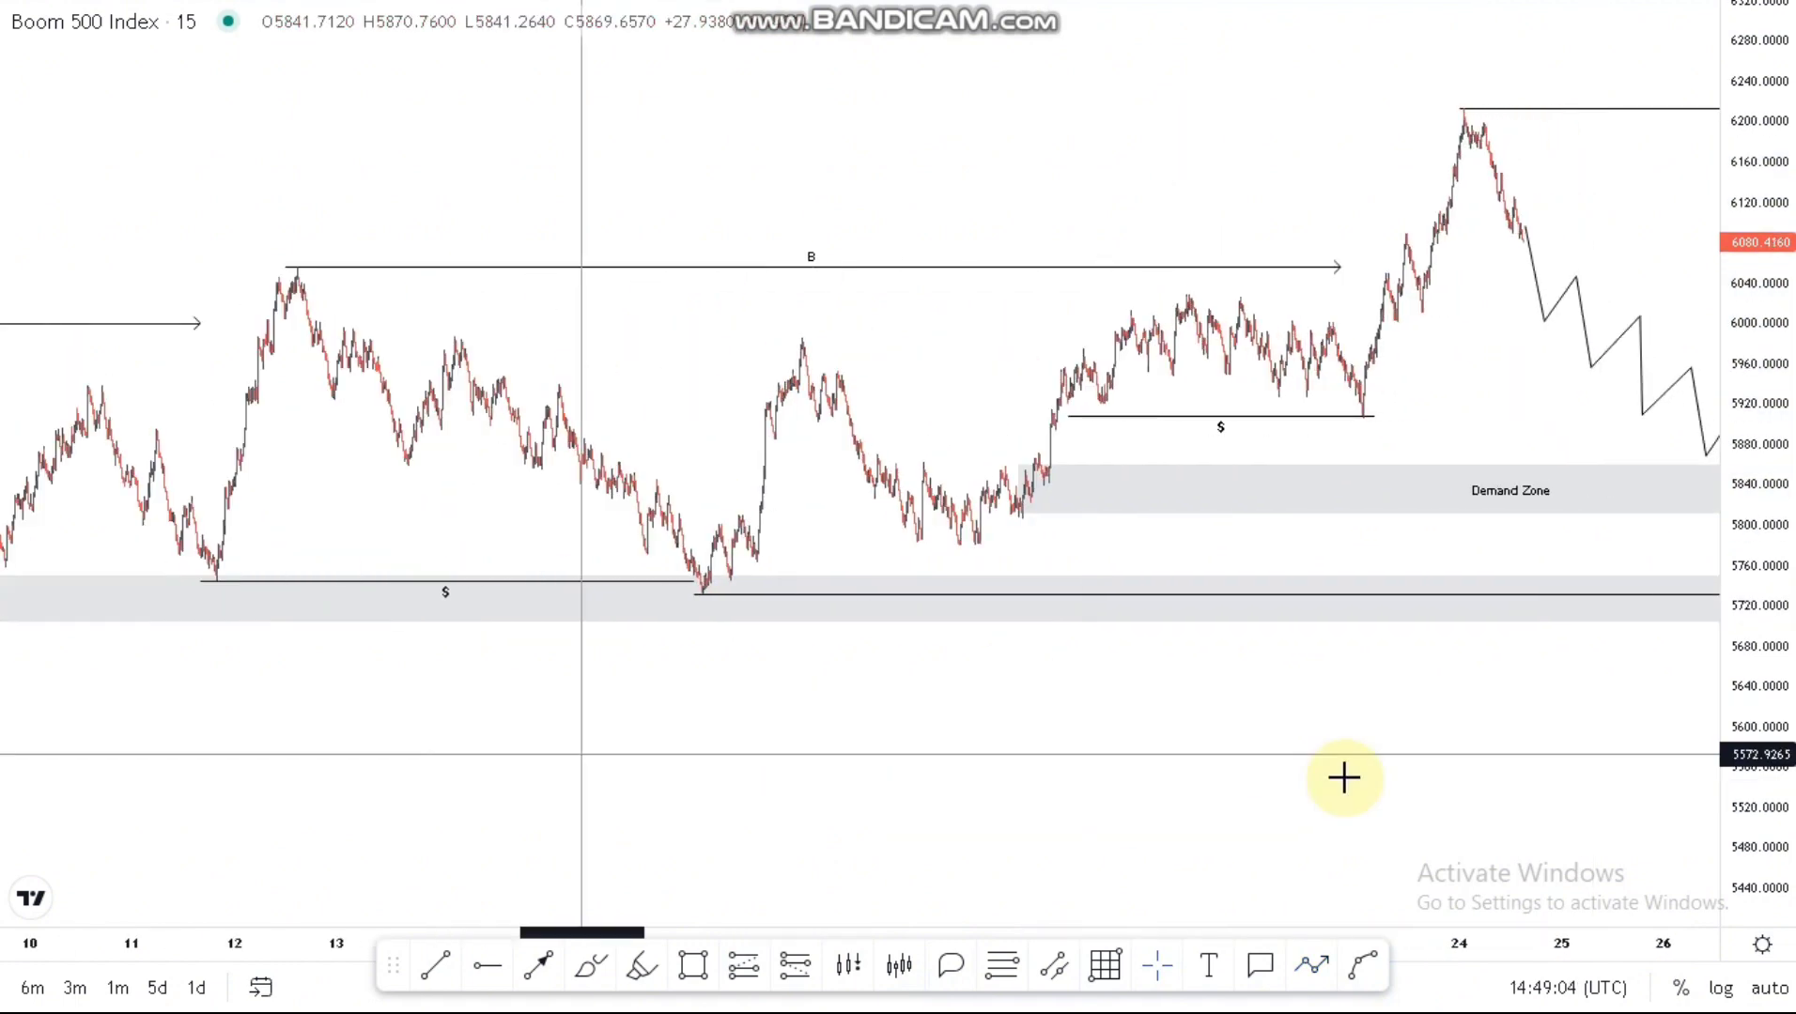
scroll(1344, 778, "left", 5)
scroll(1395, 774, "up", 5)
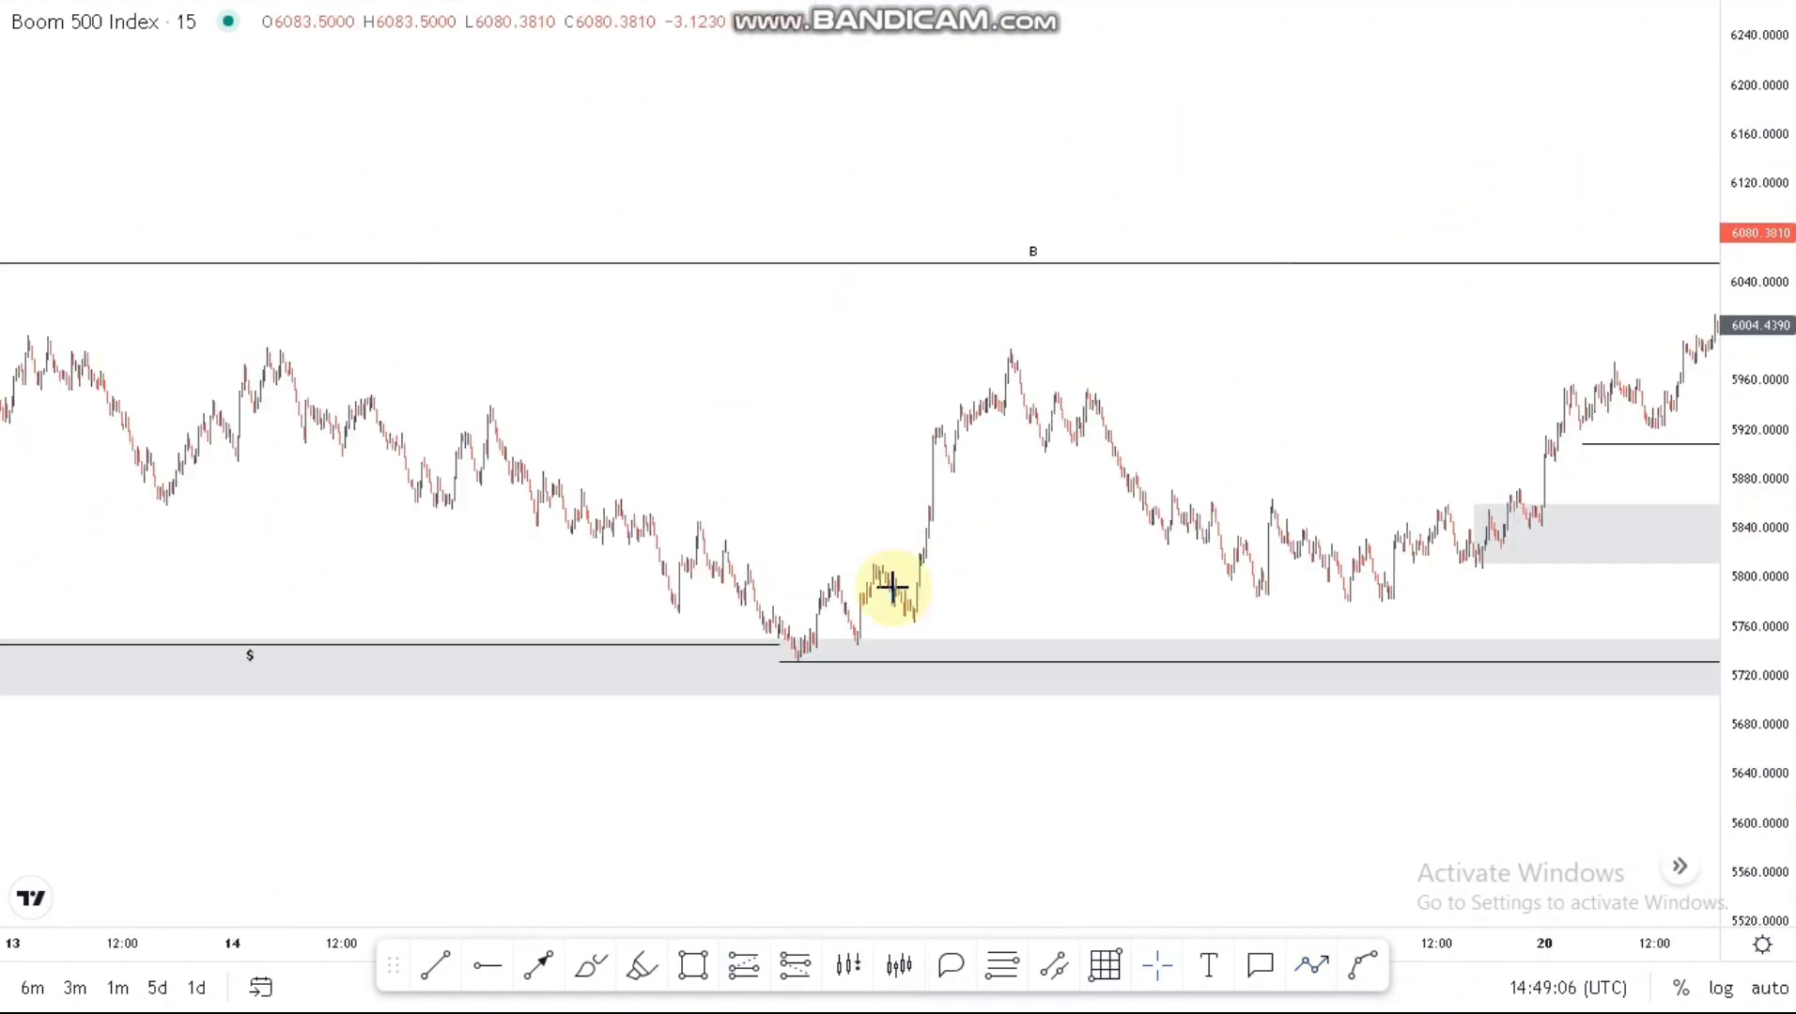
left_click_drag(850, 557, 674, 370)
scroll(717, 592, "up", 3)
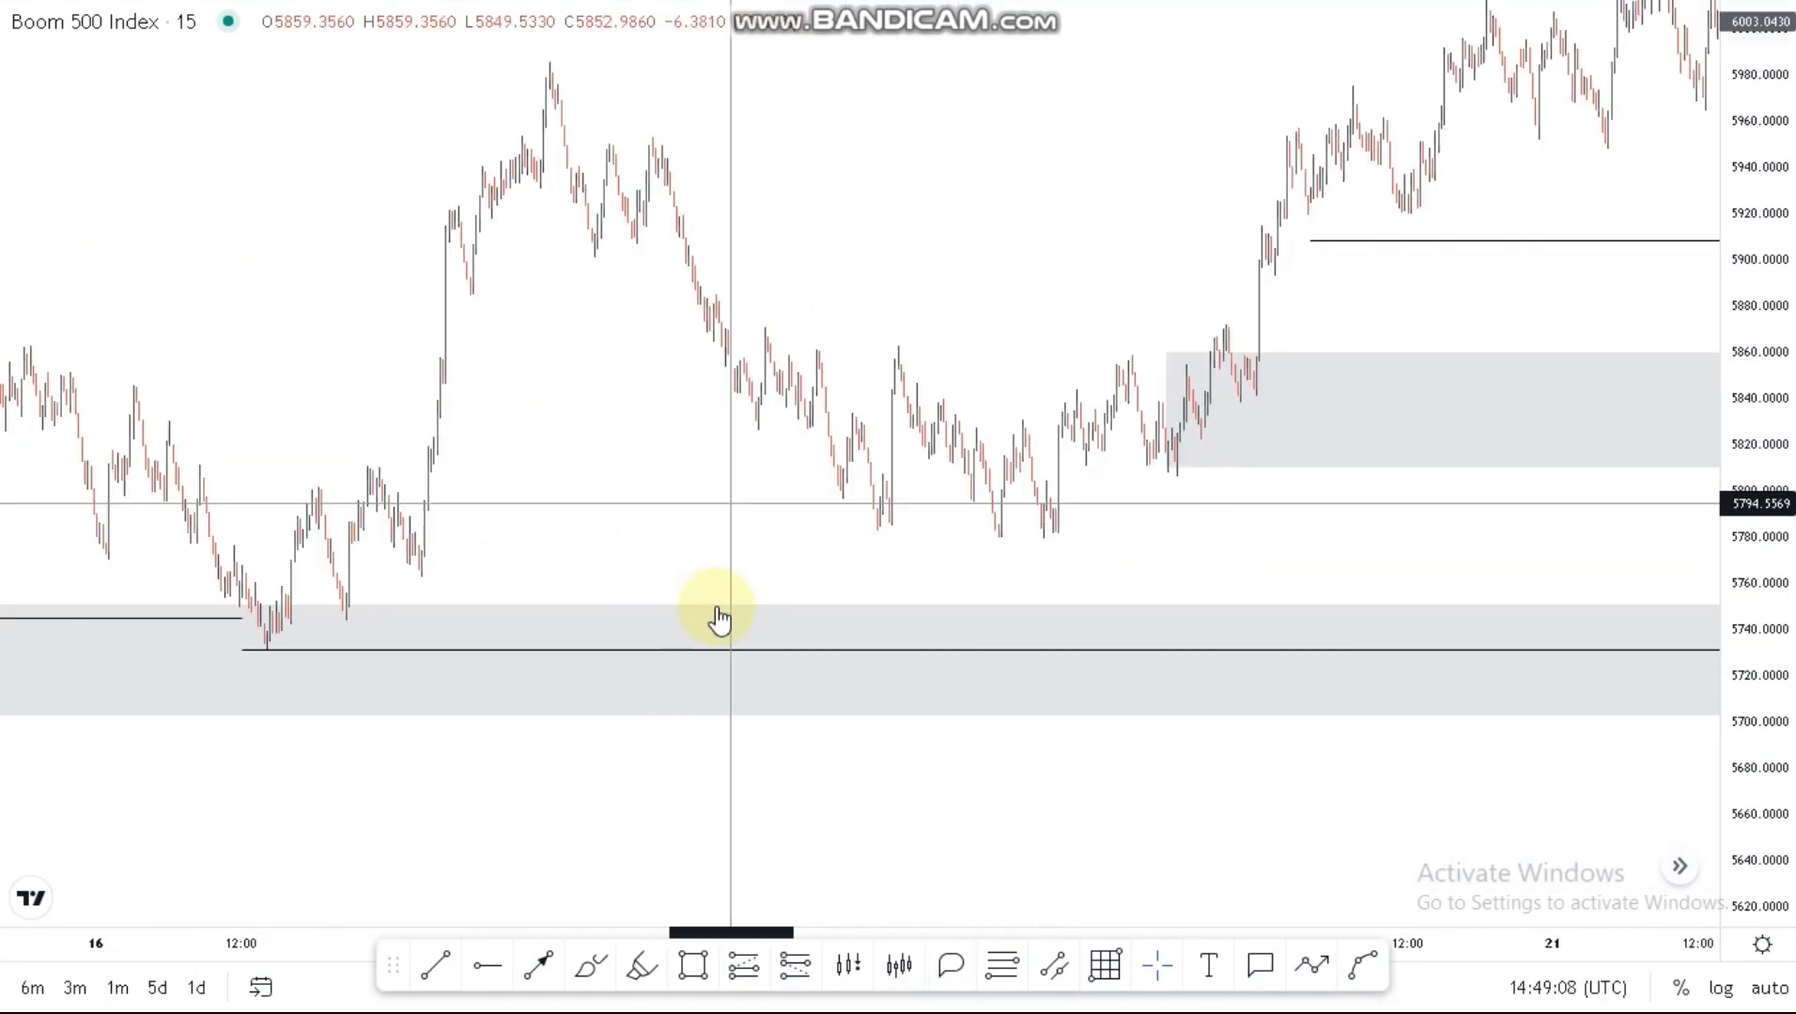
left_click(719, 620)
key("Delete")
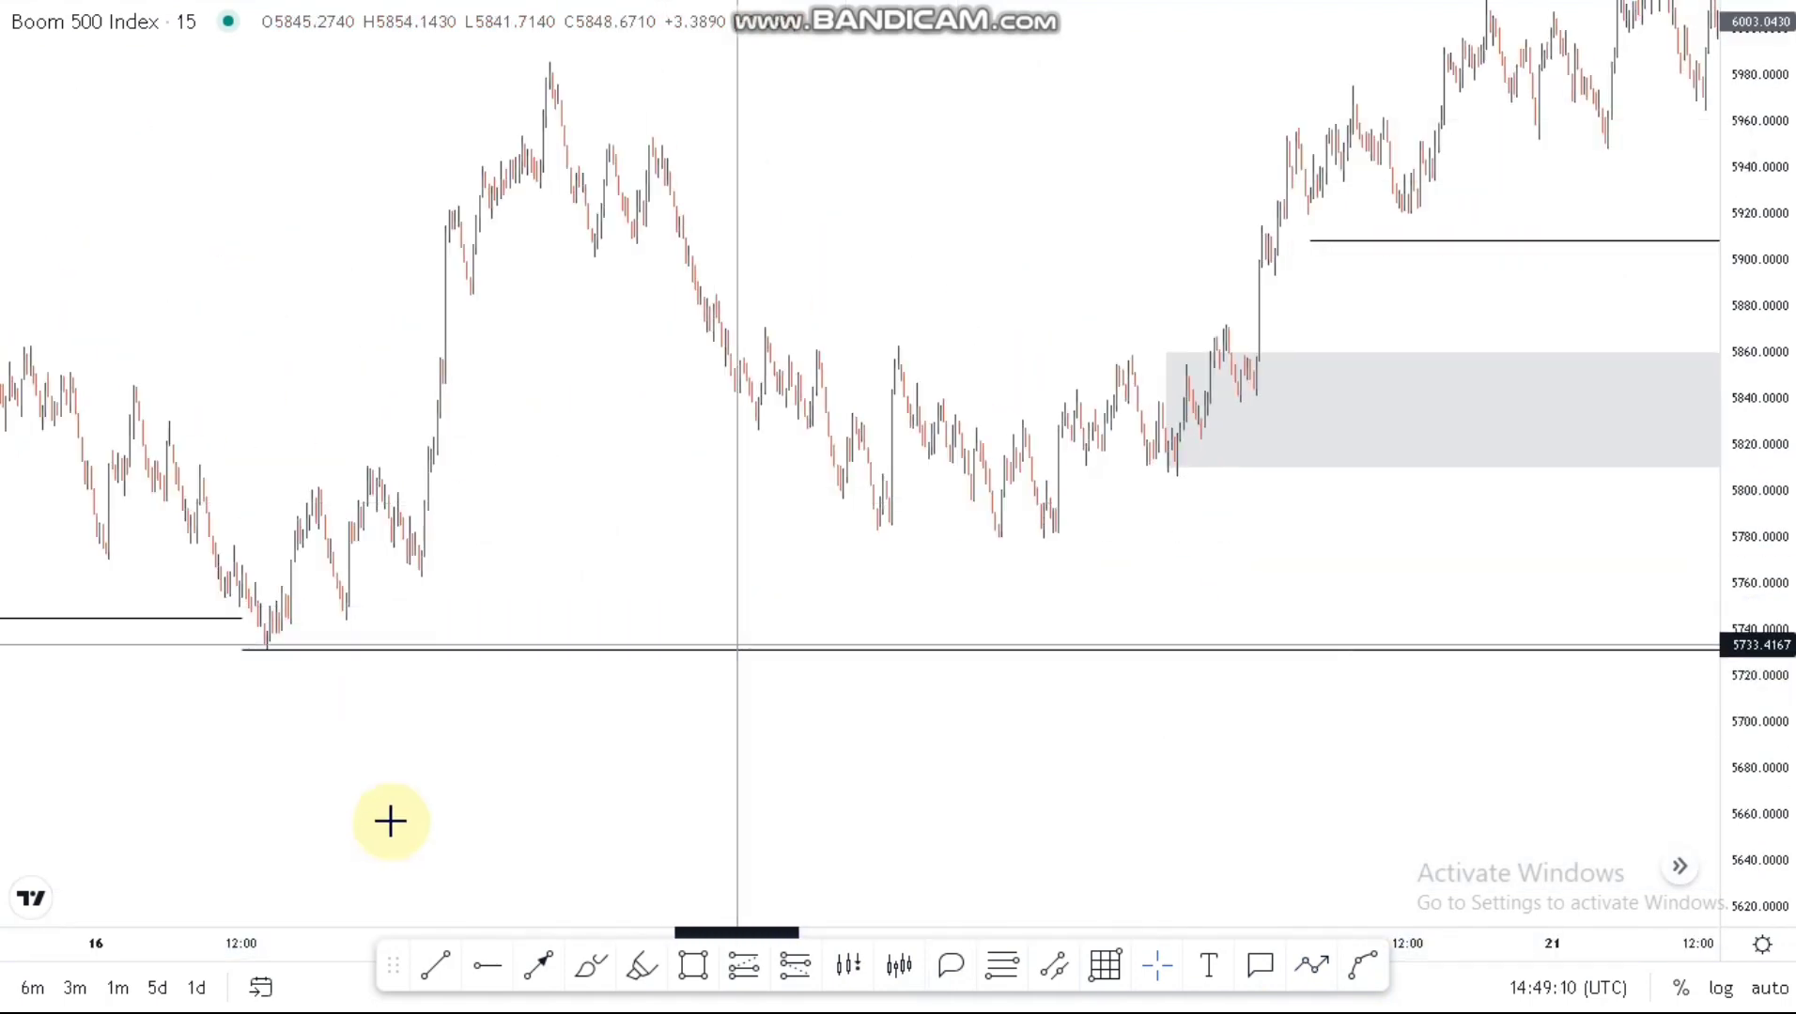
Step: Draw a rectangle from about 5756 to 5741 starting at the pullback low just after the major swing low
left_click_drag(389, 823, 1232, 788)
scroll(1232, 787, "up", 3)
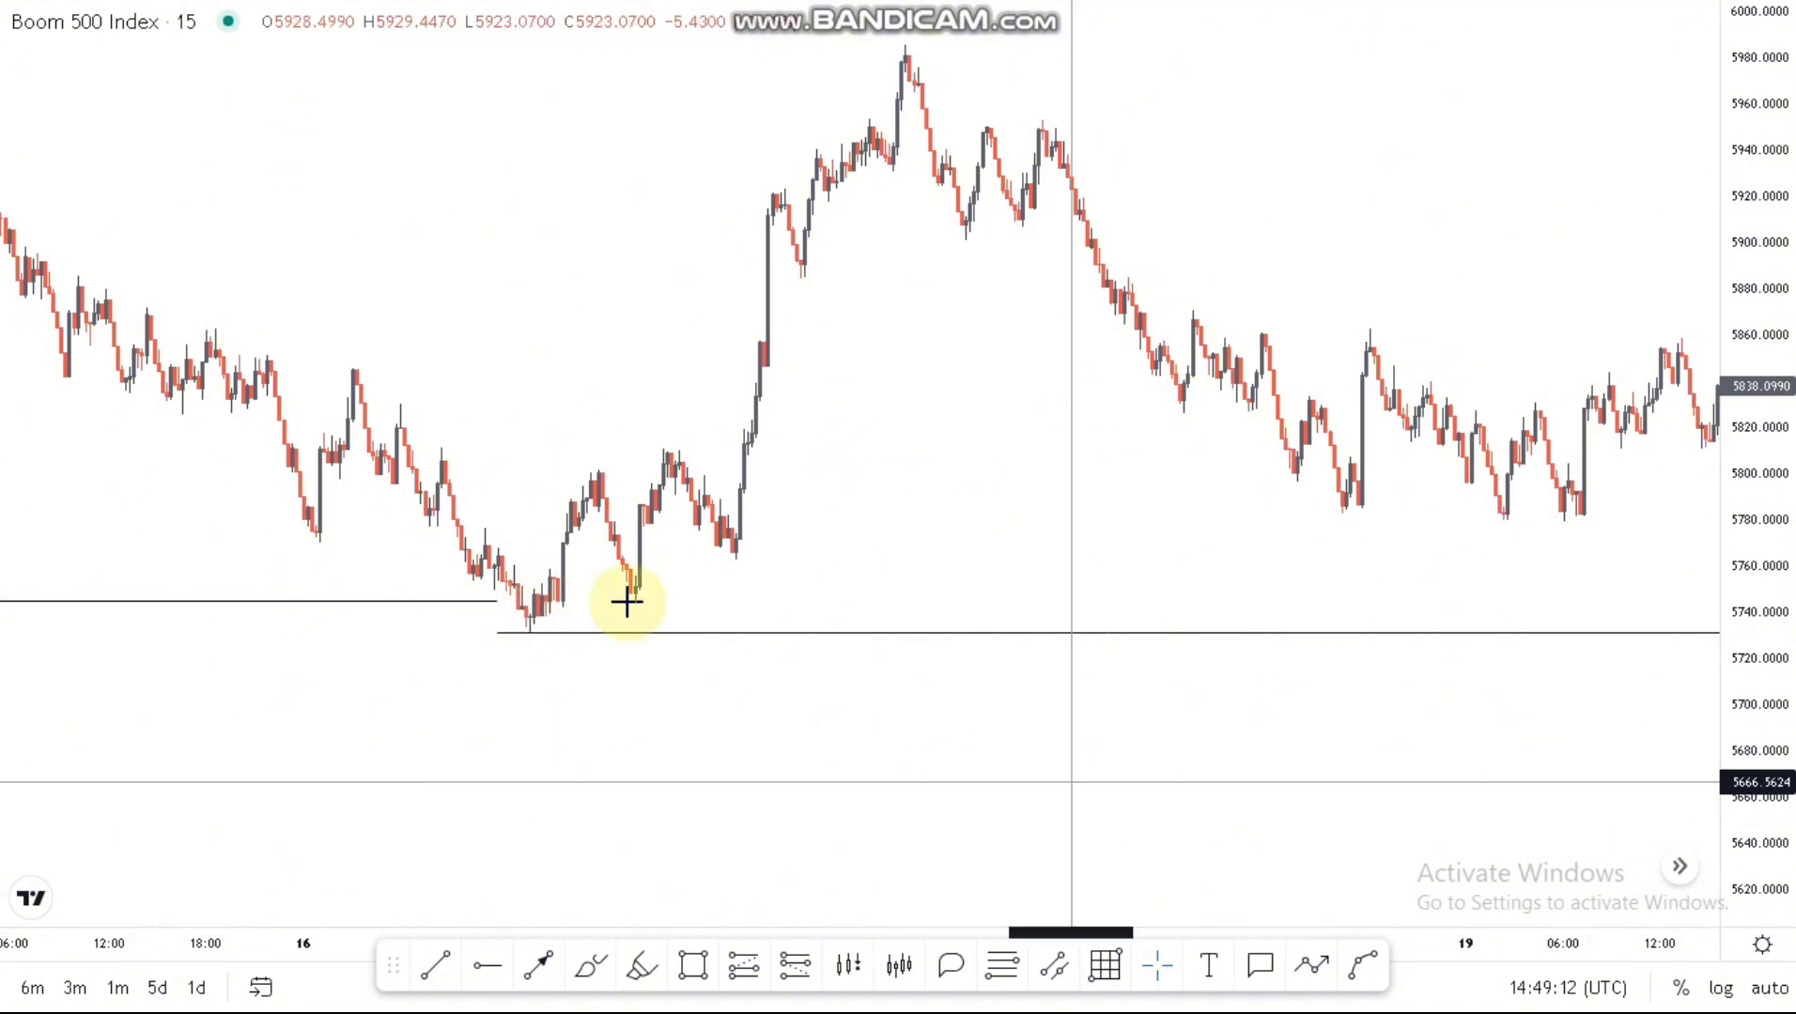
left_click(692, 967)
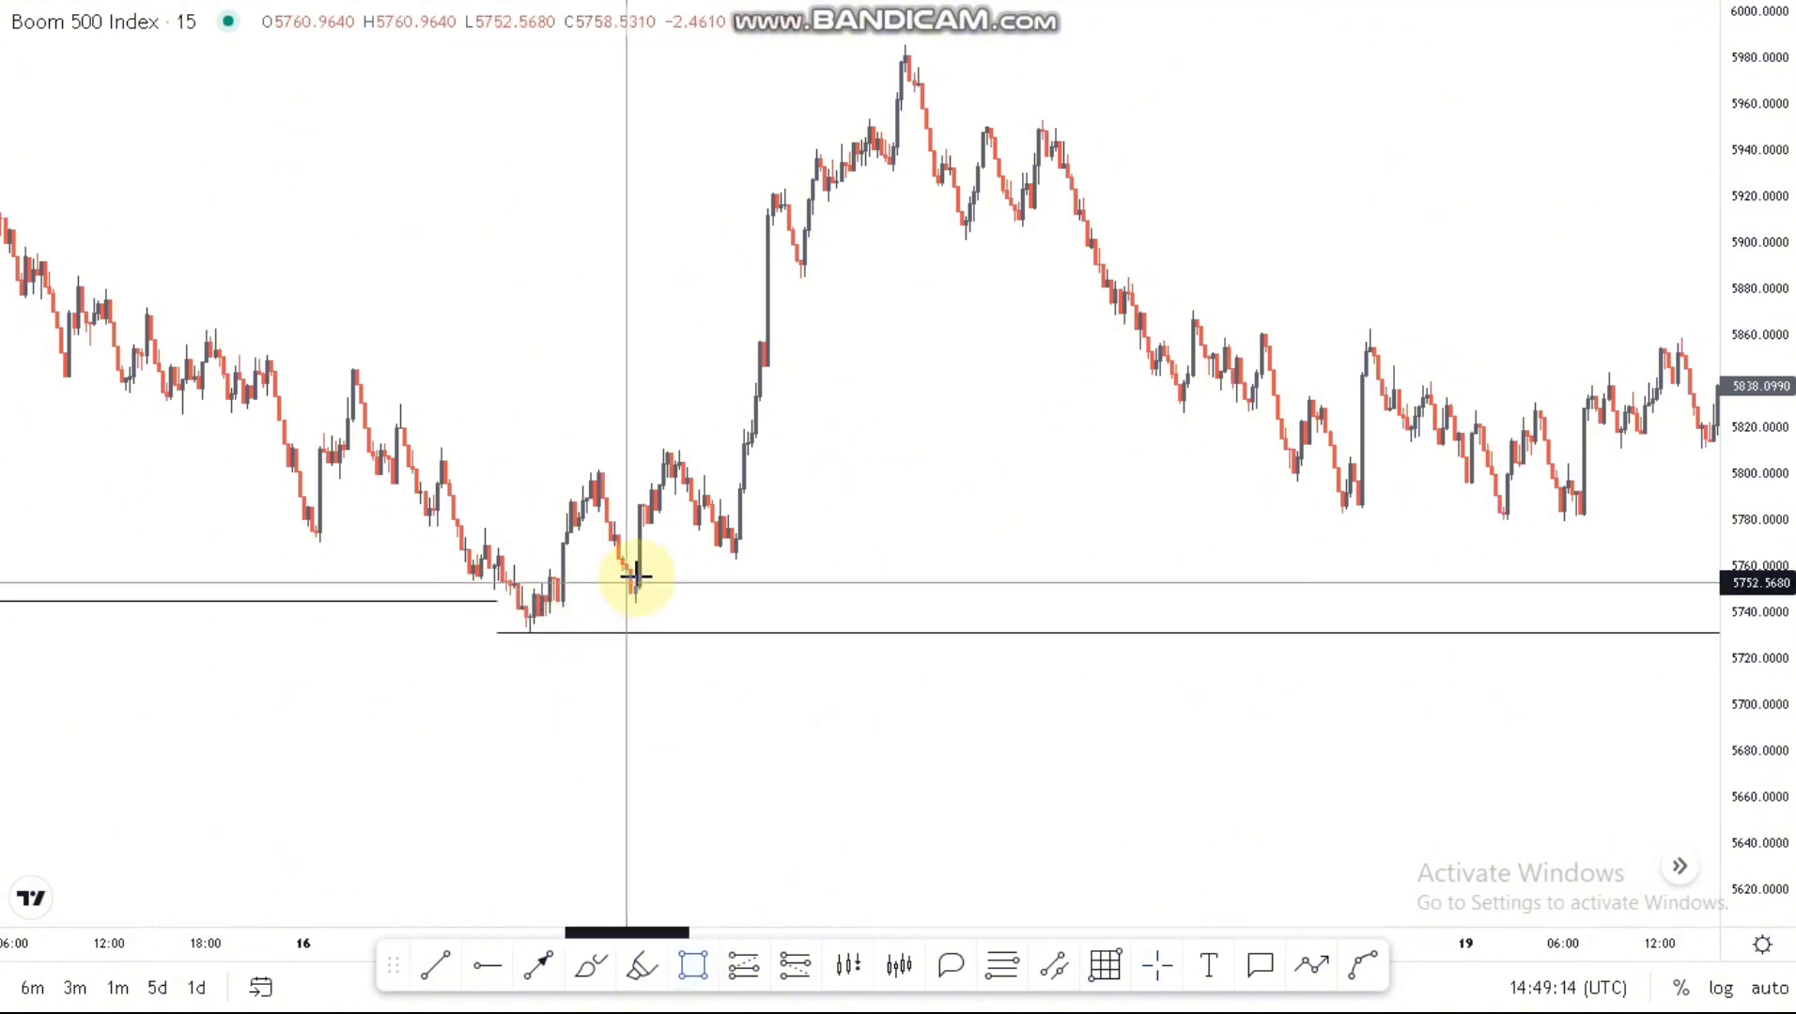
left_click(636, 576)
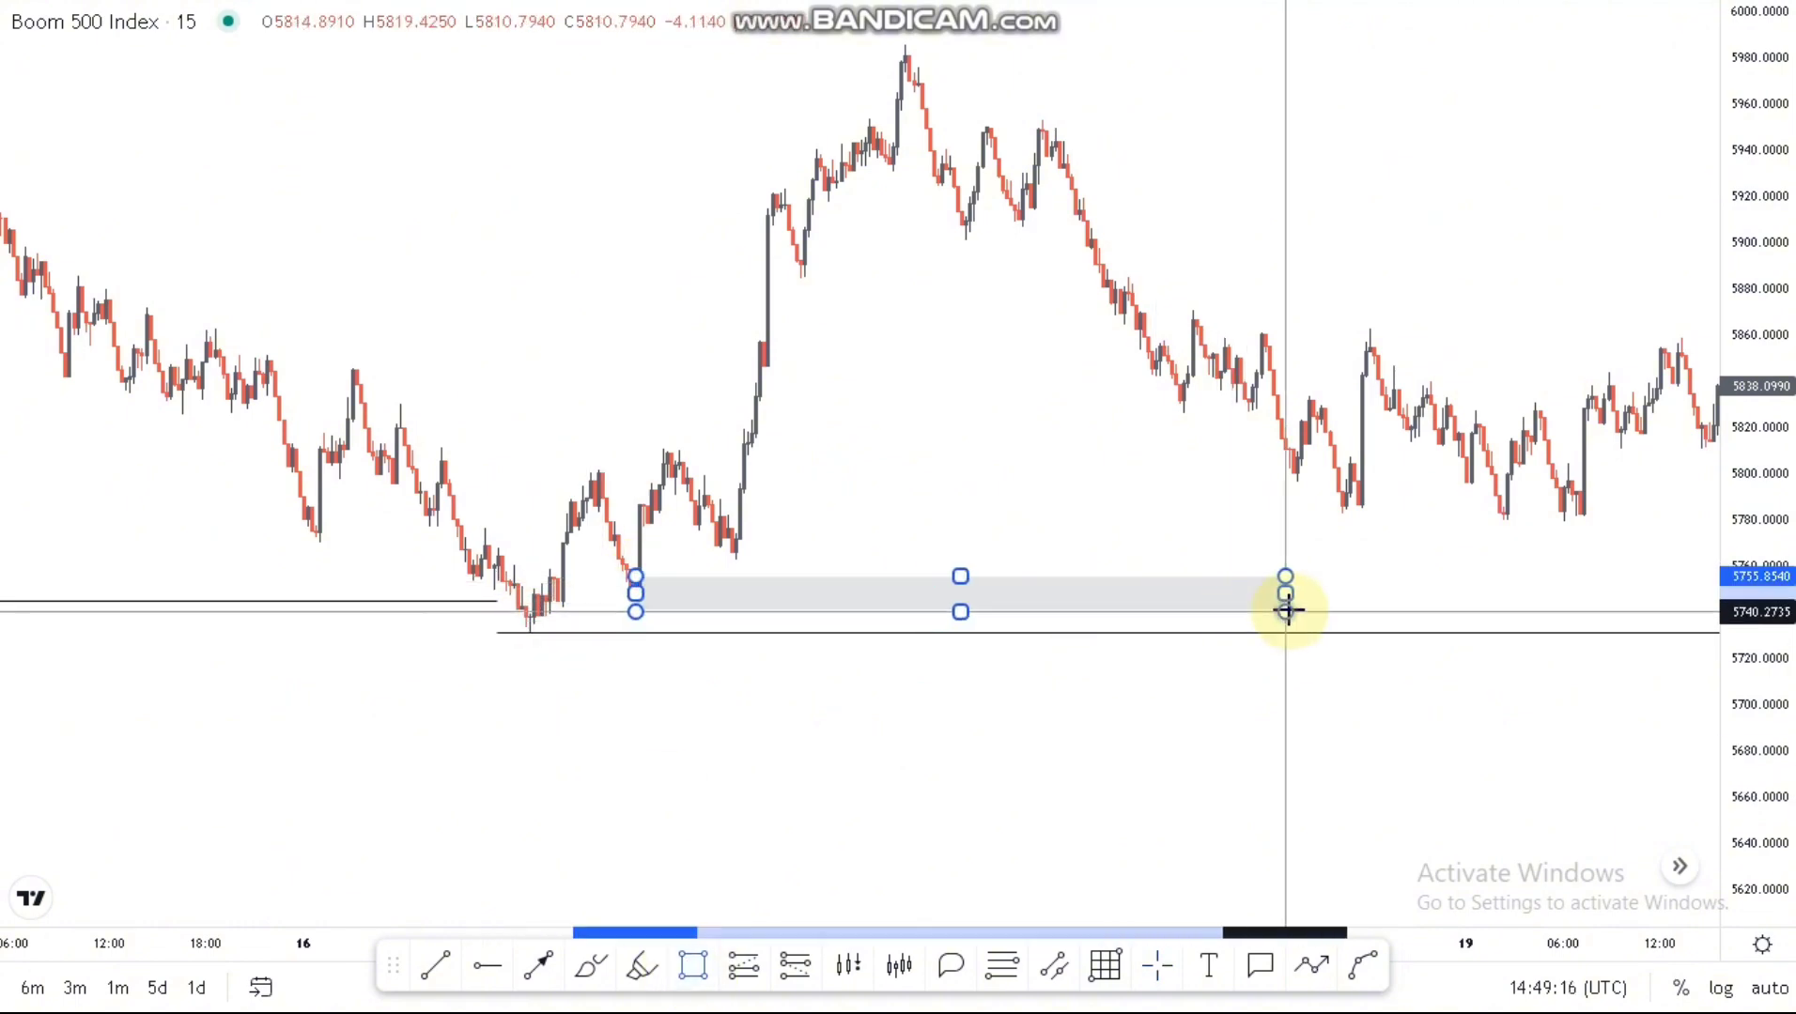
Step: Extend the new lower rectangle forward in time until it ends level with the Demand Zone above it
left_click_drag(1253, 782, 631, 785)
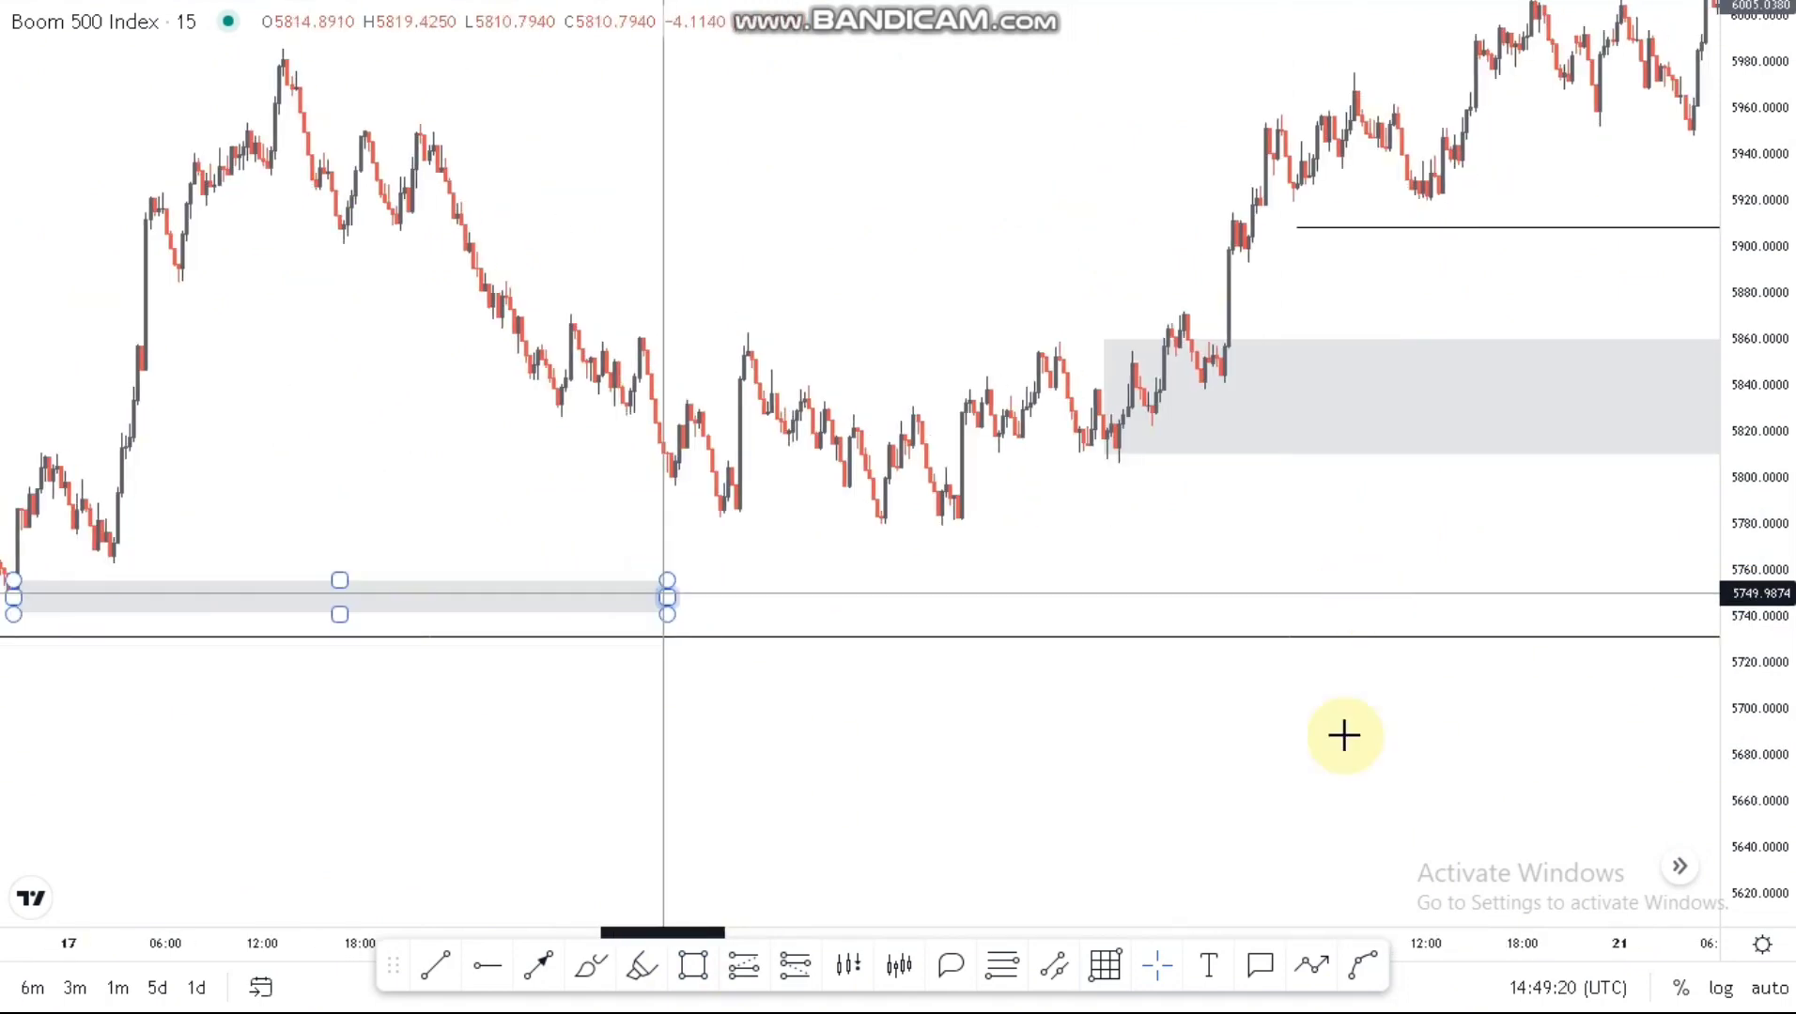
left_click_drag(667, 598, 1615, 676)
left_click(550, 781)
left_click_drag(940, 785, 627, 769)
scroll(614, 770, "down", 4)
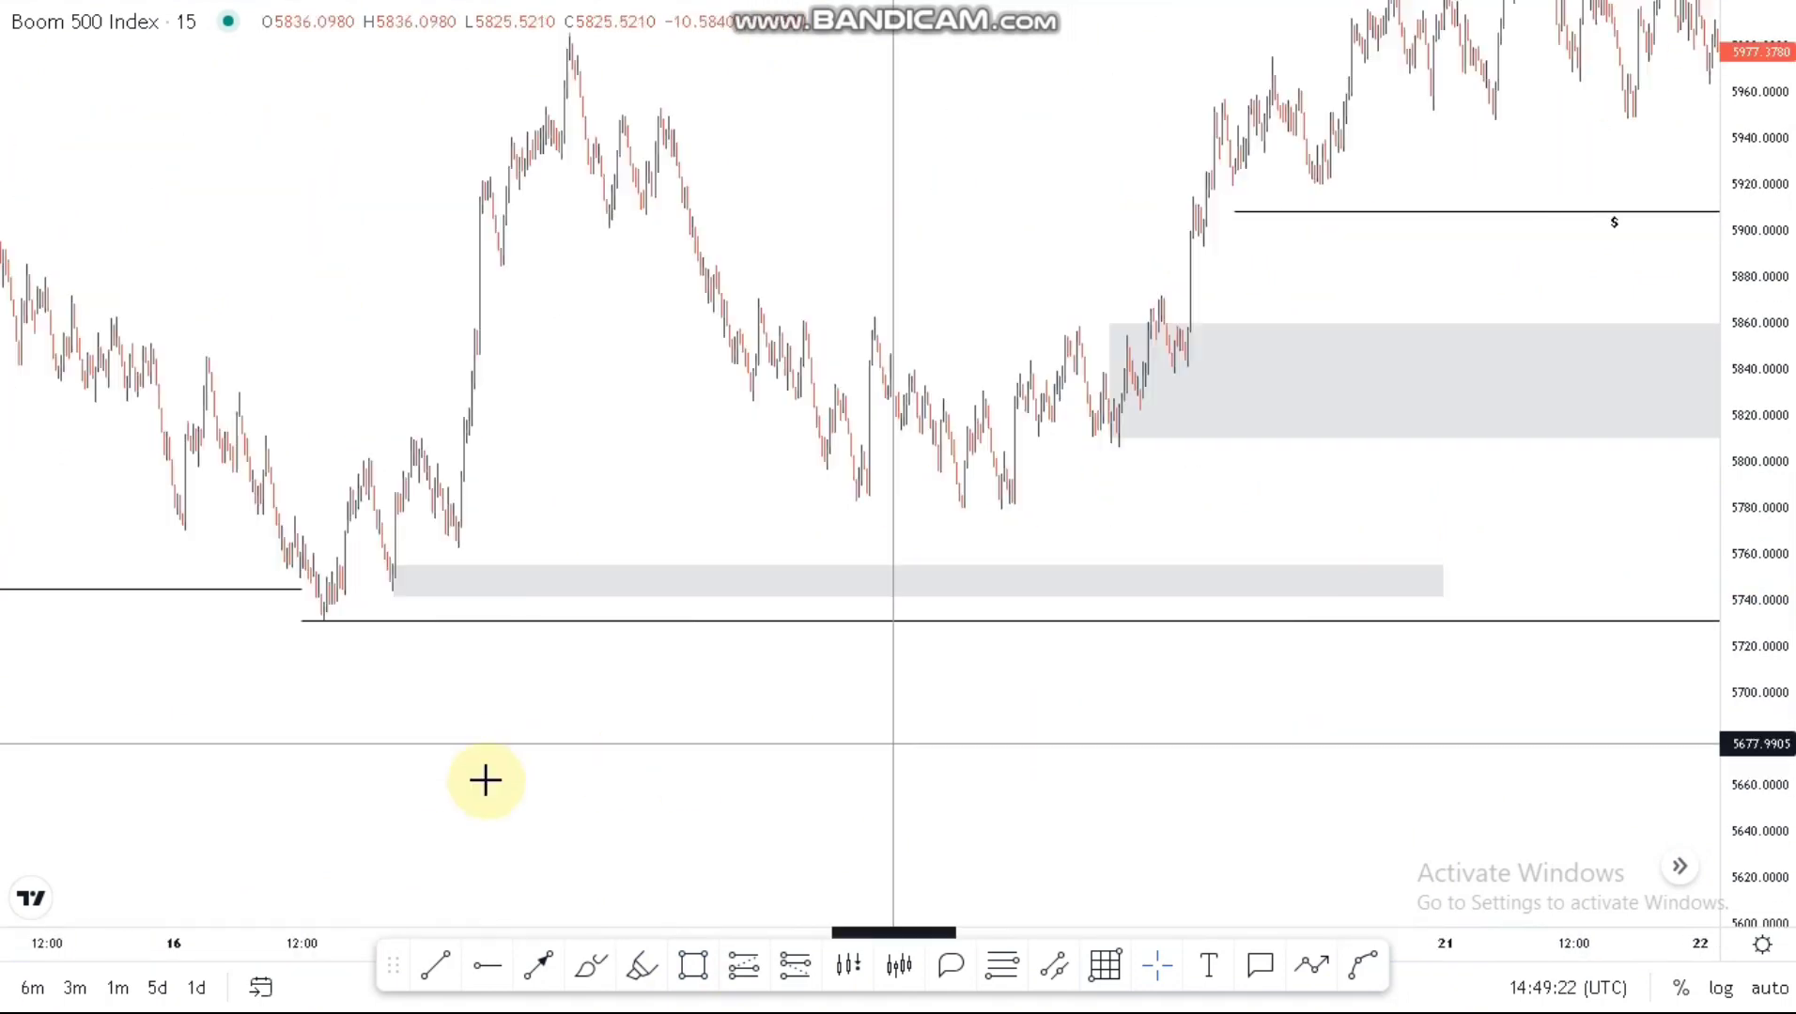
scroll(486, 781, "down", 5)
left_click_drag(852, 744, 476, 739)
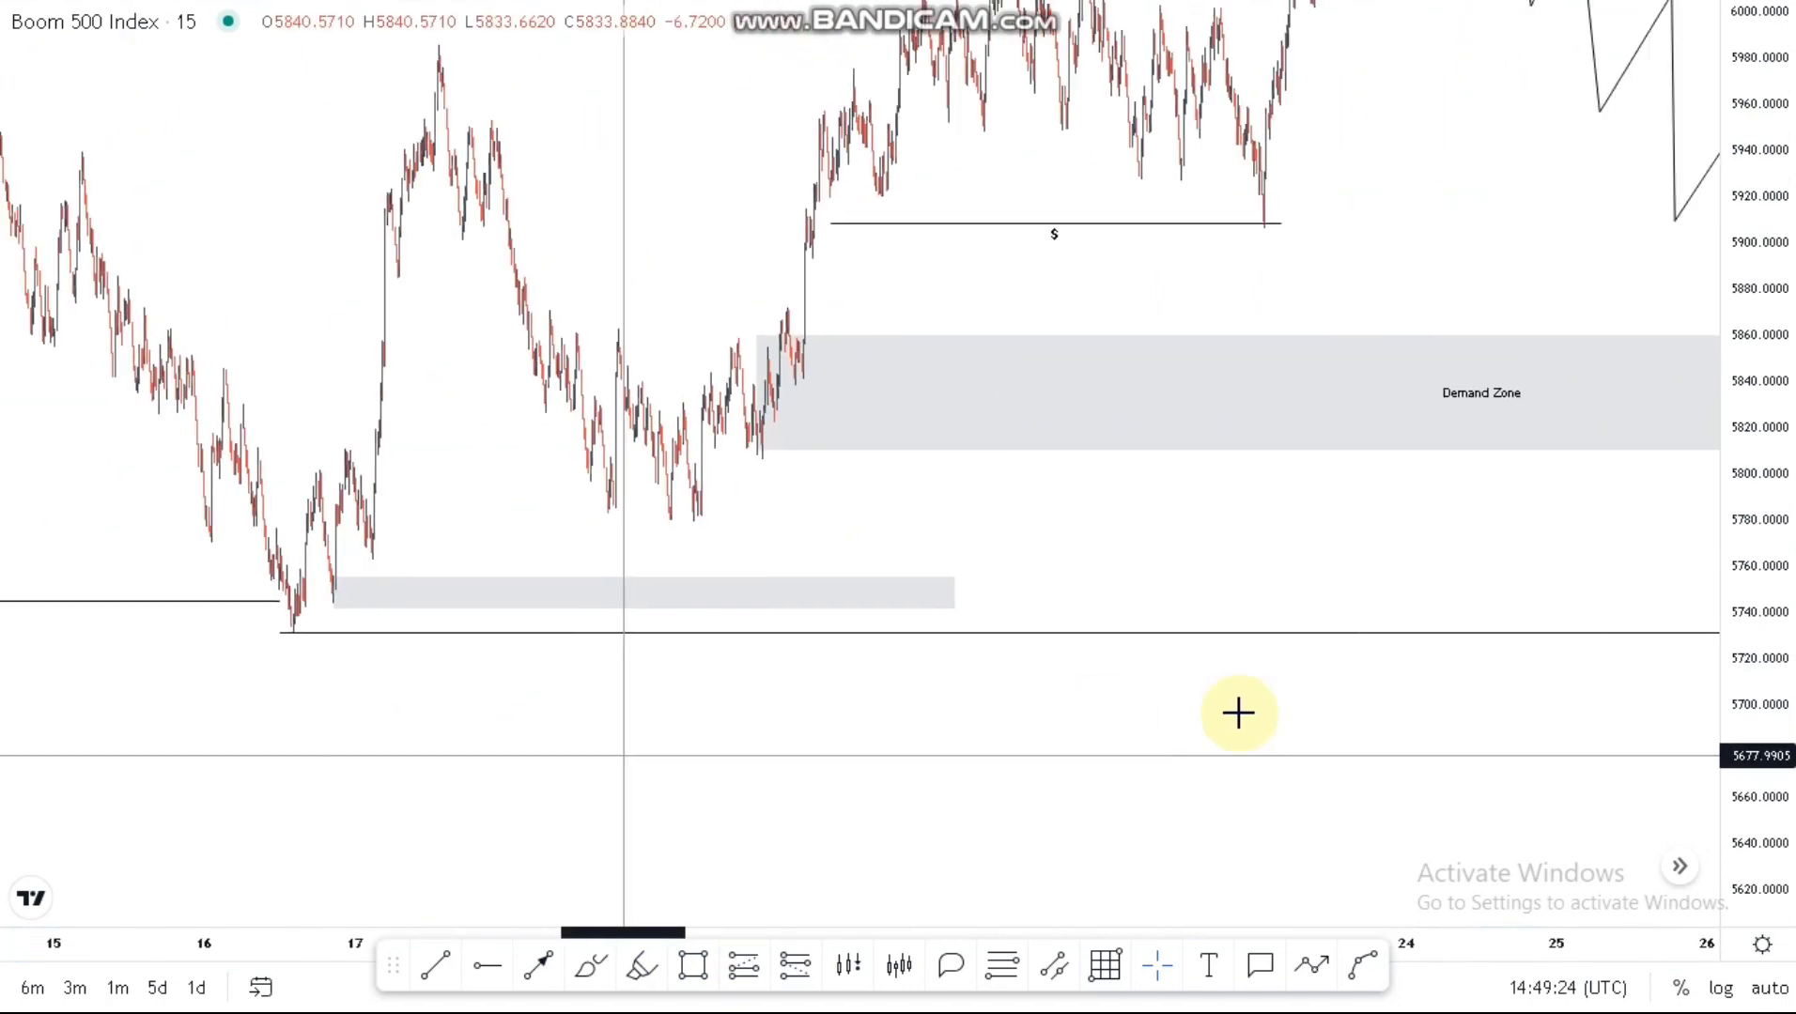
scroll(1238, 713, "down", 5)
left_click(664, 581)
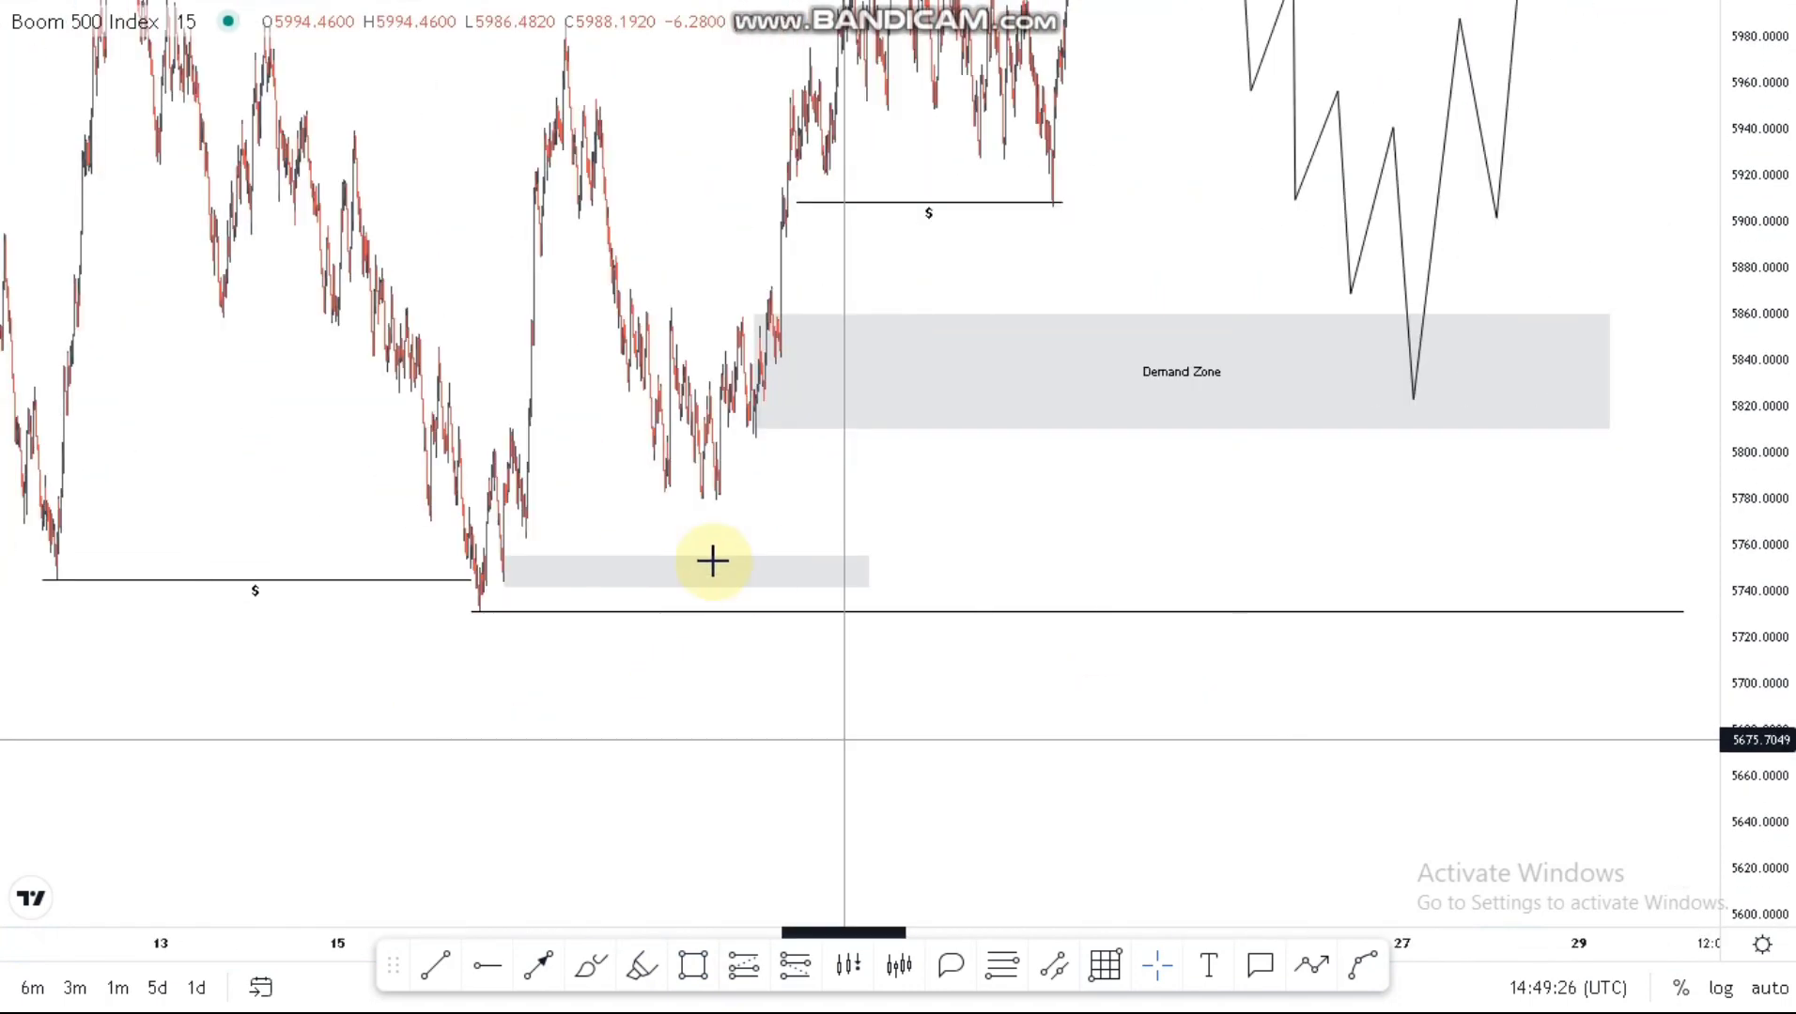
left_click_drag(698, 559, 1295, 558)
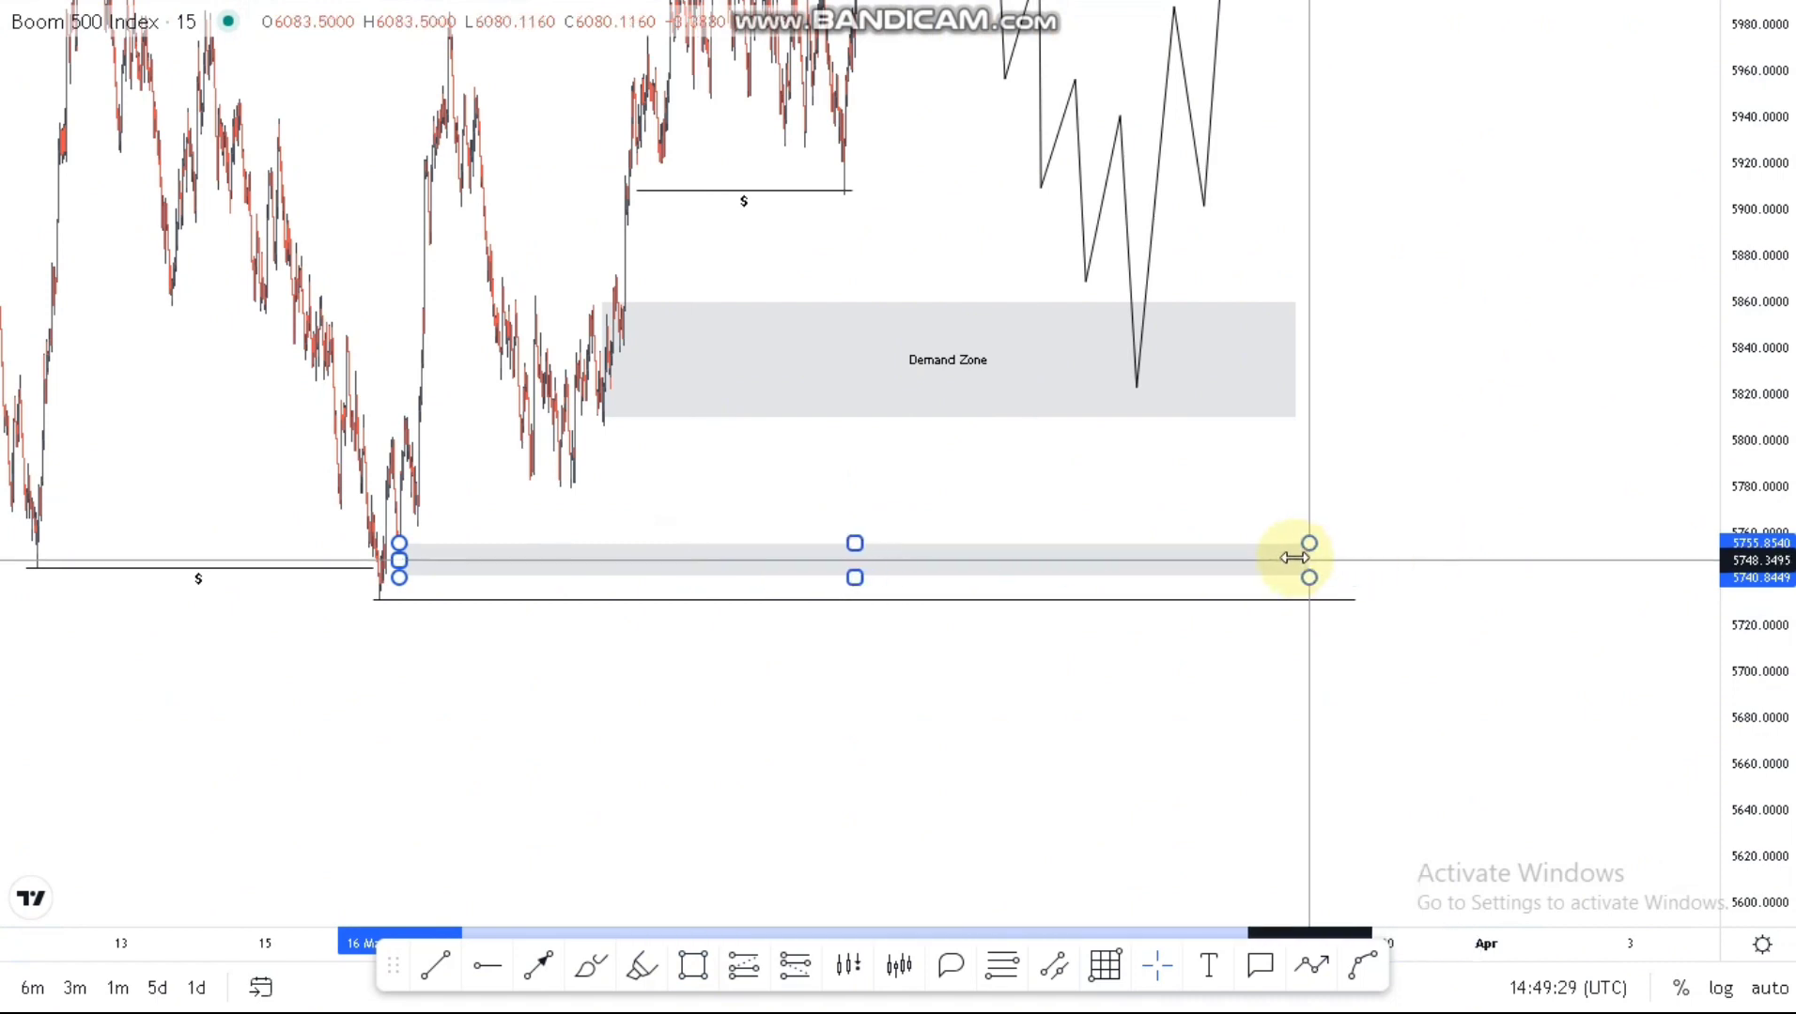
Step: Label the lower rectangle "Demand zONE" with its text inside and centred
left_click(829, 531)
left_click(801, 551)
left_click(801, 552)
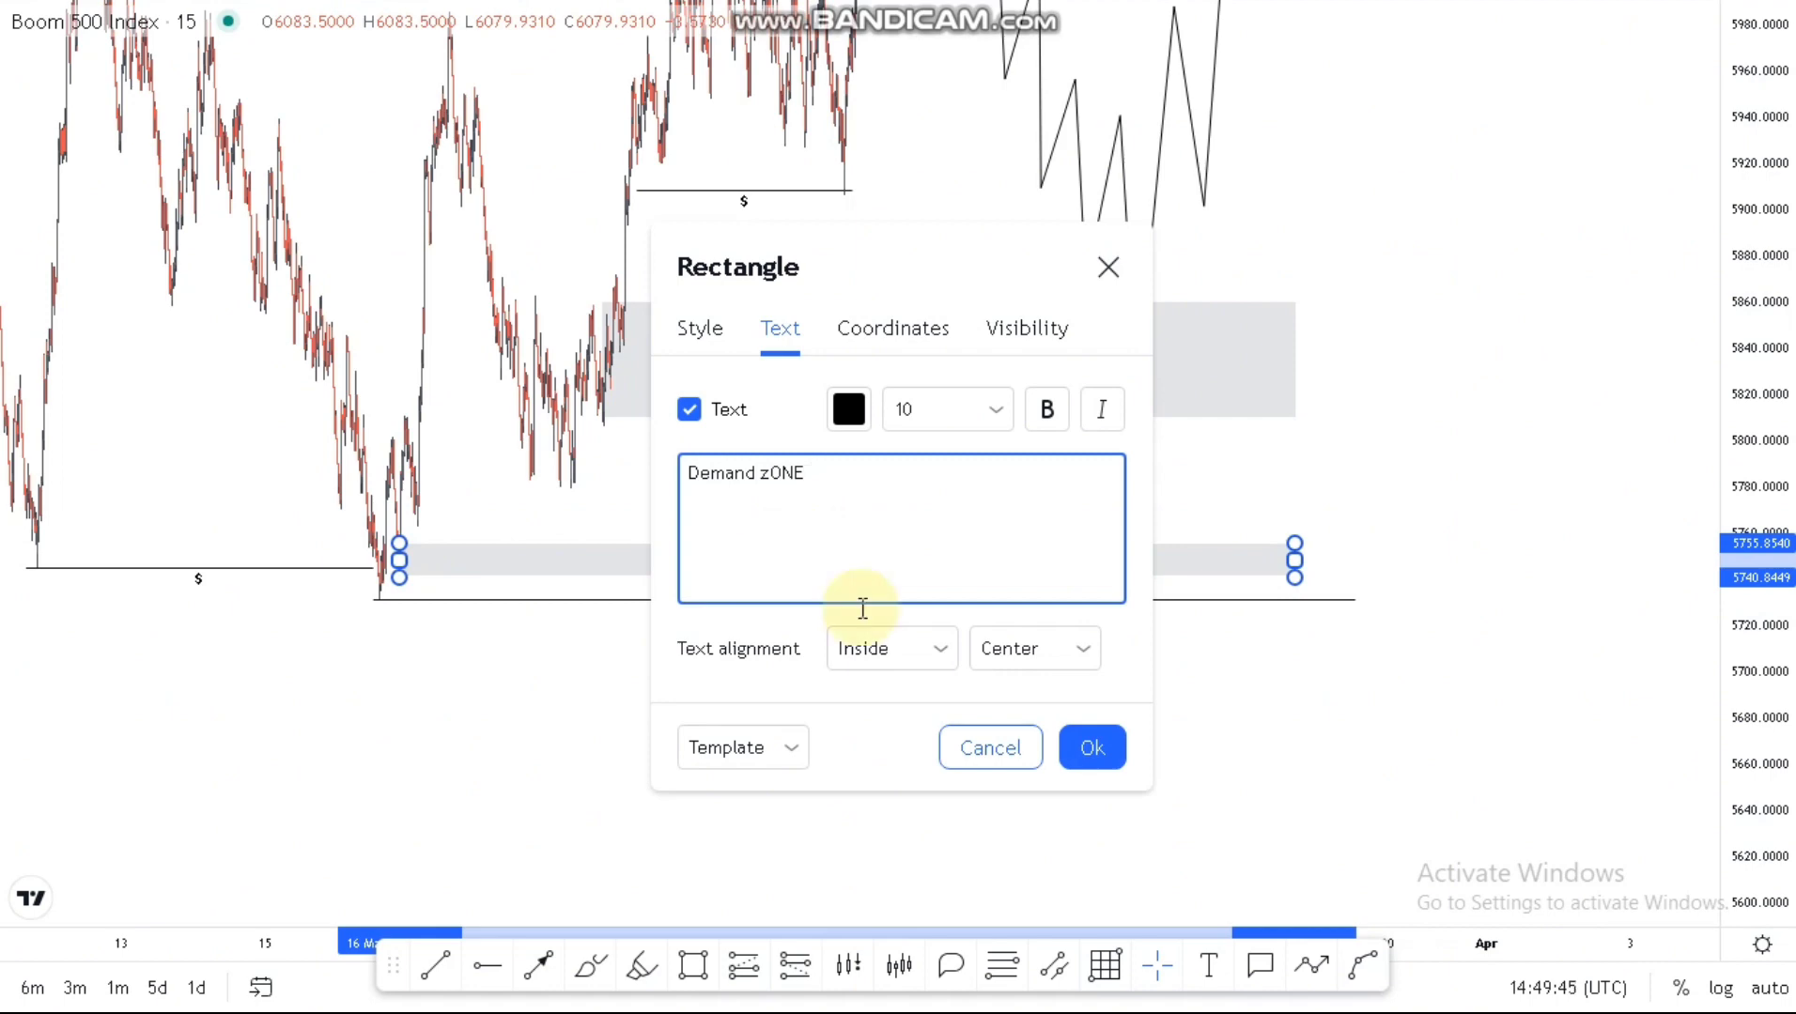
left_click(967, 752)
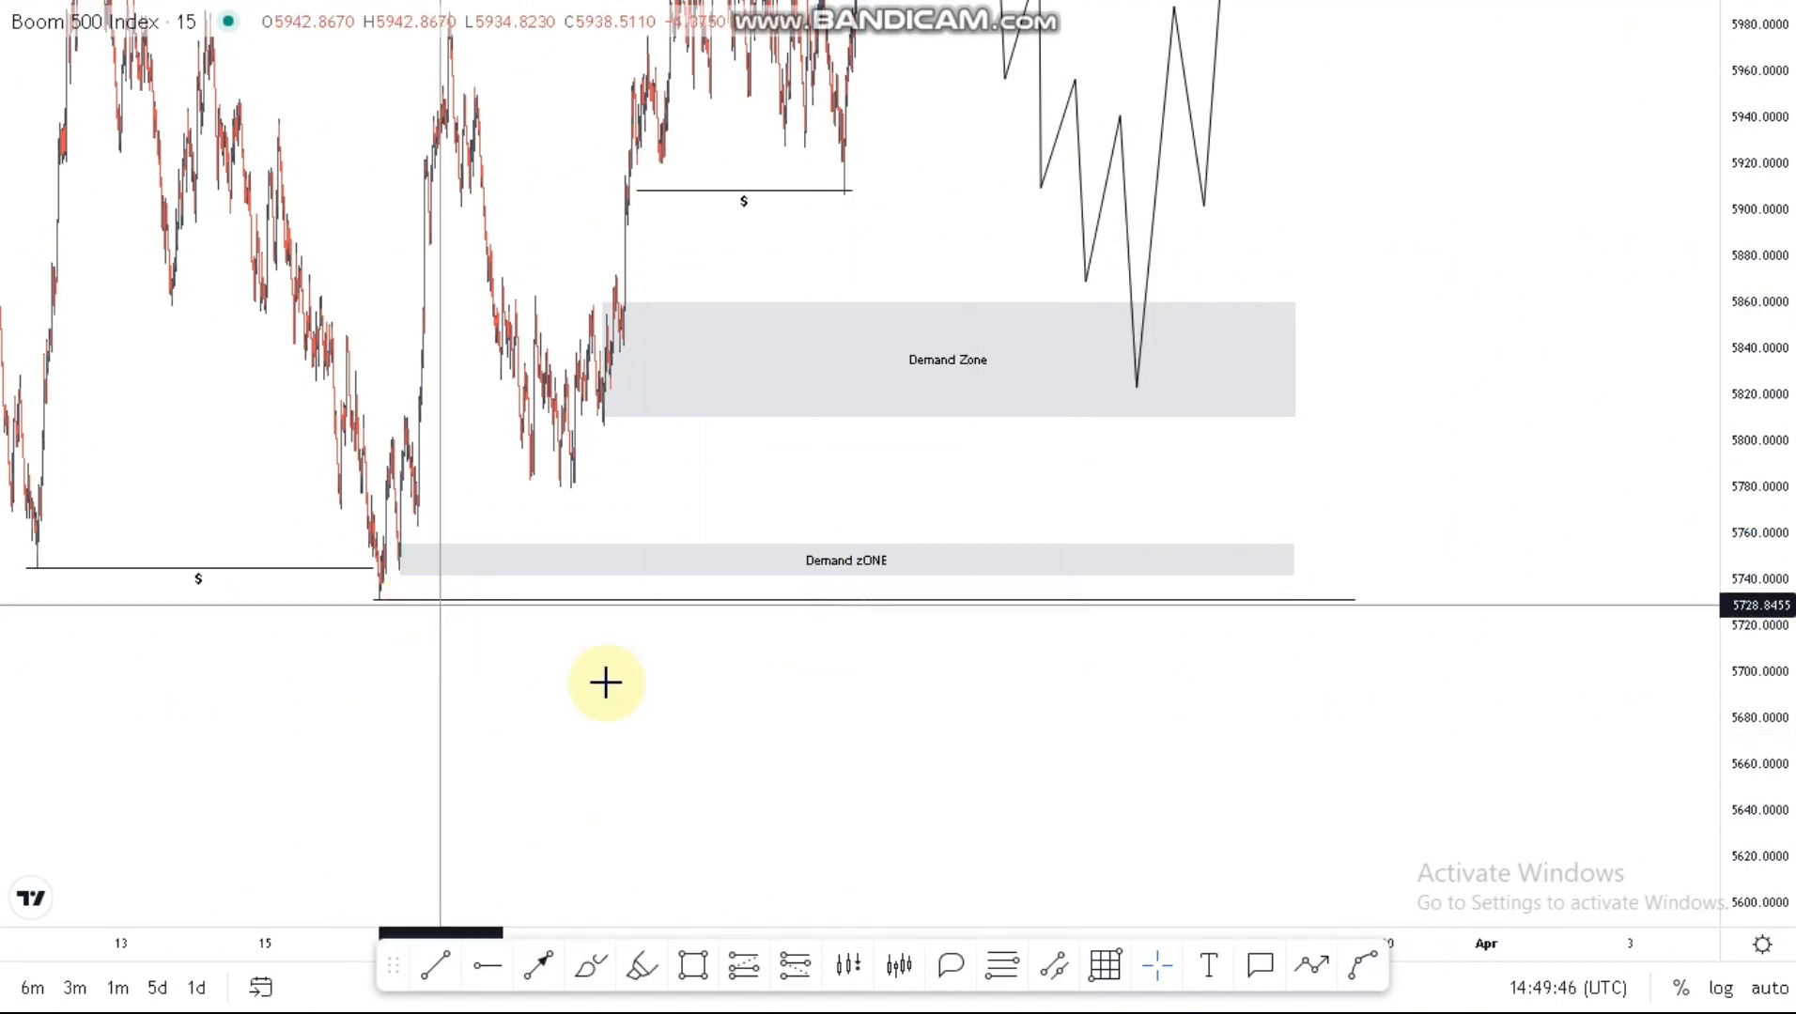
Step: Draw a short trend line beneath the cluster of similar lows at about 5780, just before the upper Demand Zone
left_click_drag(766, 707, 1156, 786)
scroll(621, 542, "up", 3)
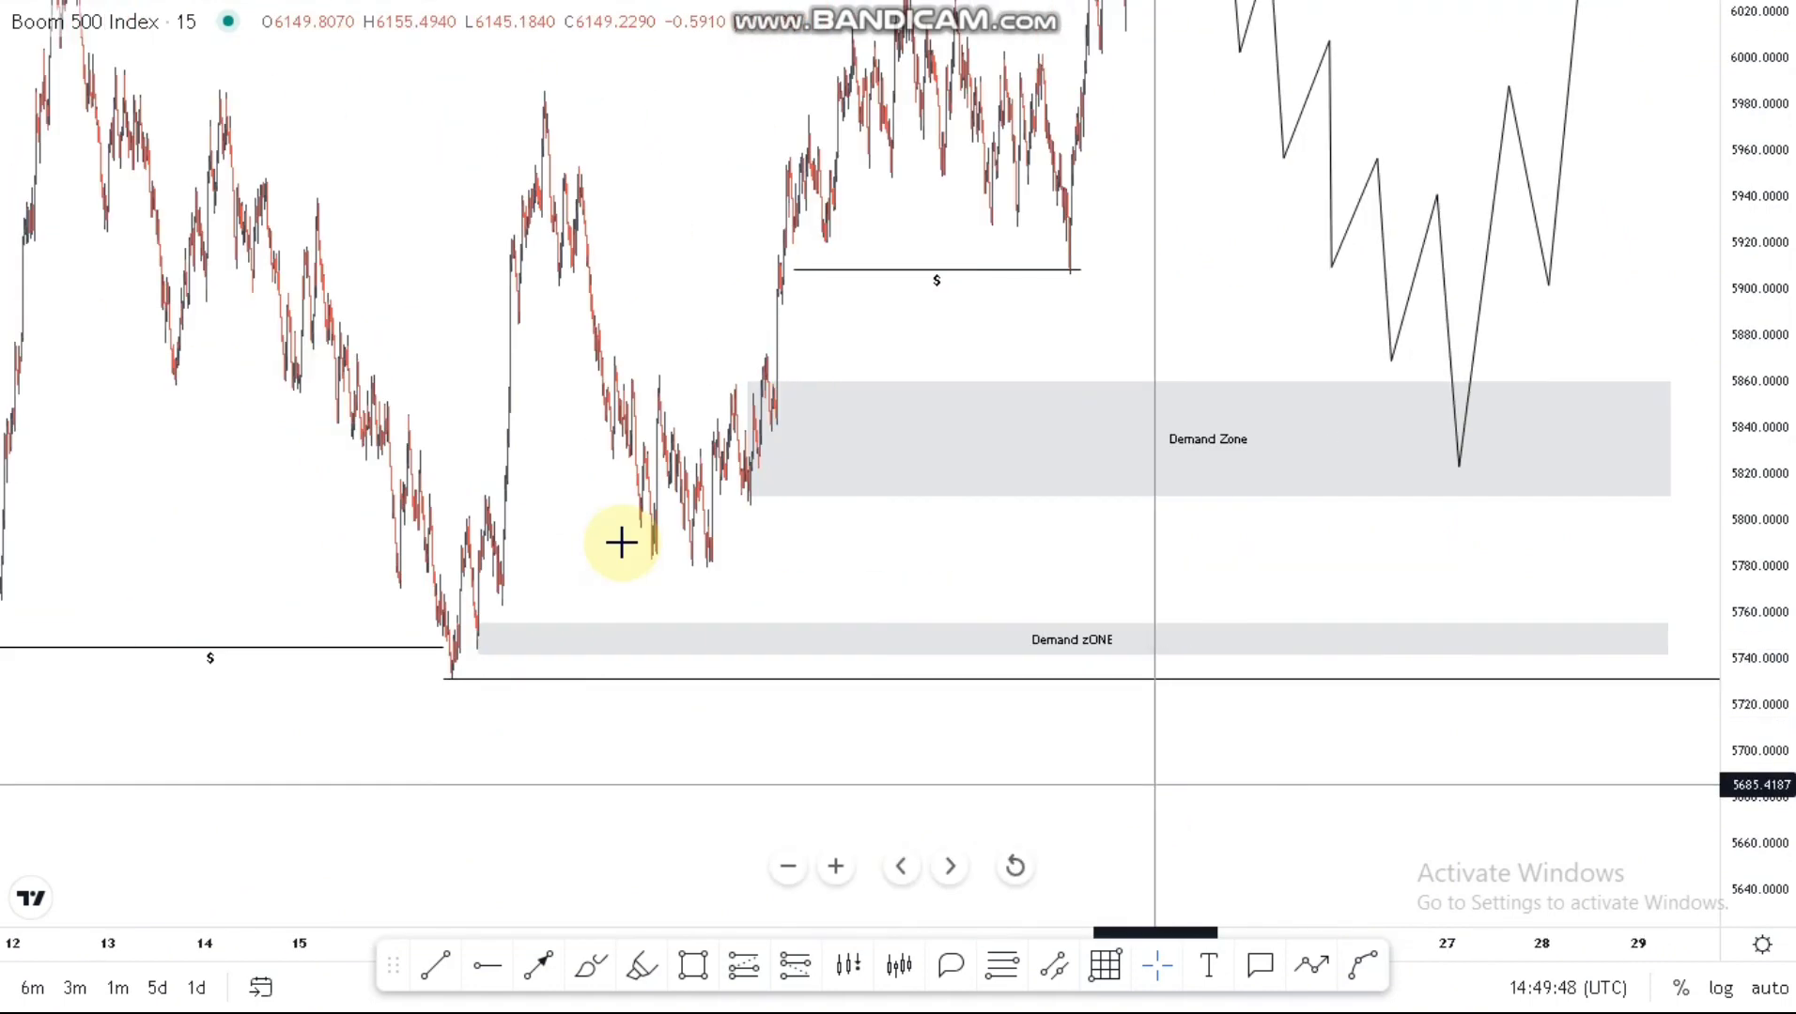
left_click_drag(1158, 594, 1451, 517)
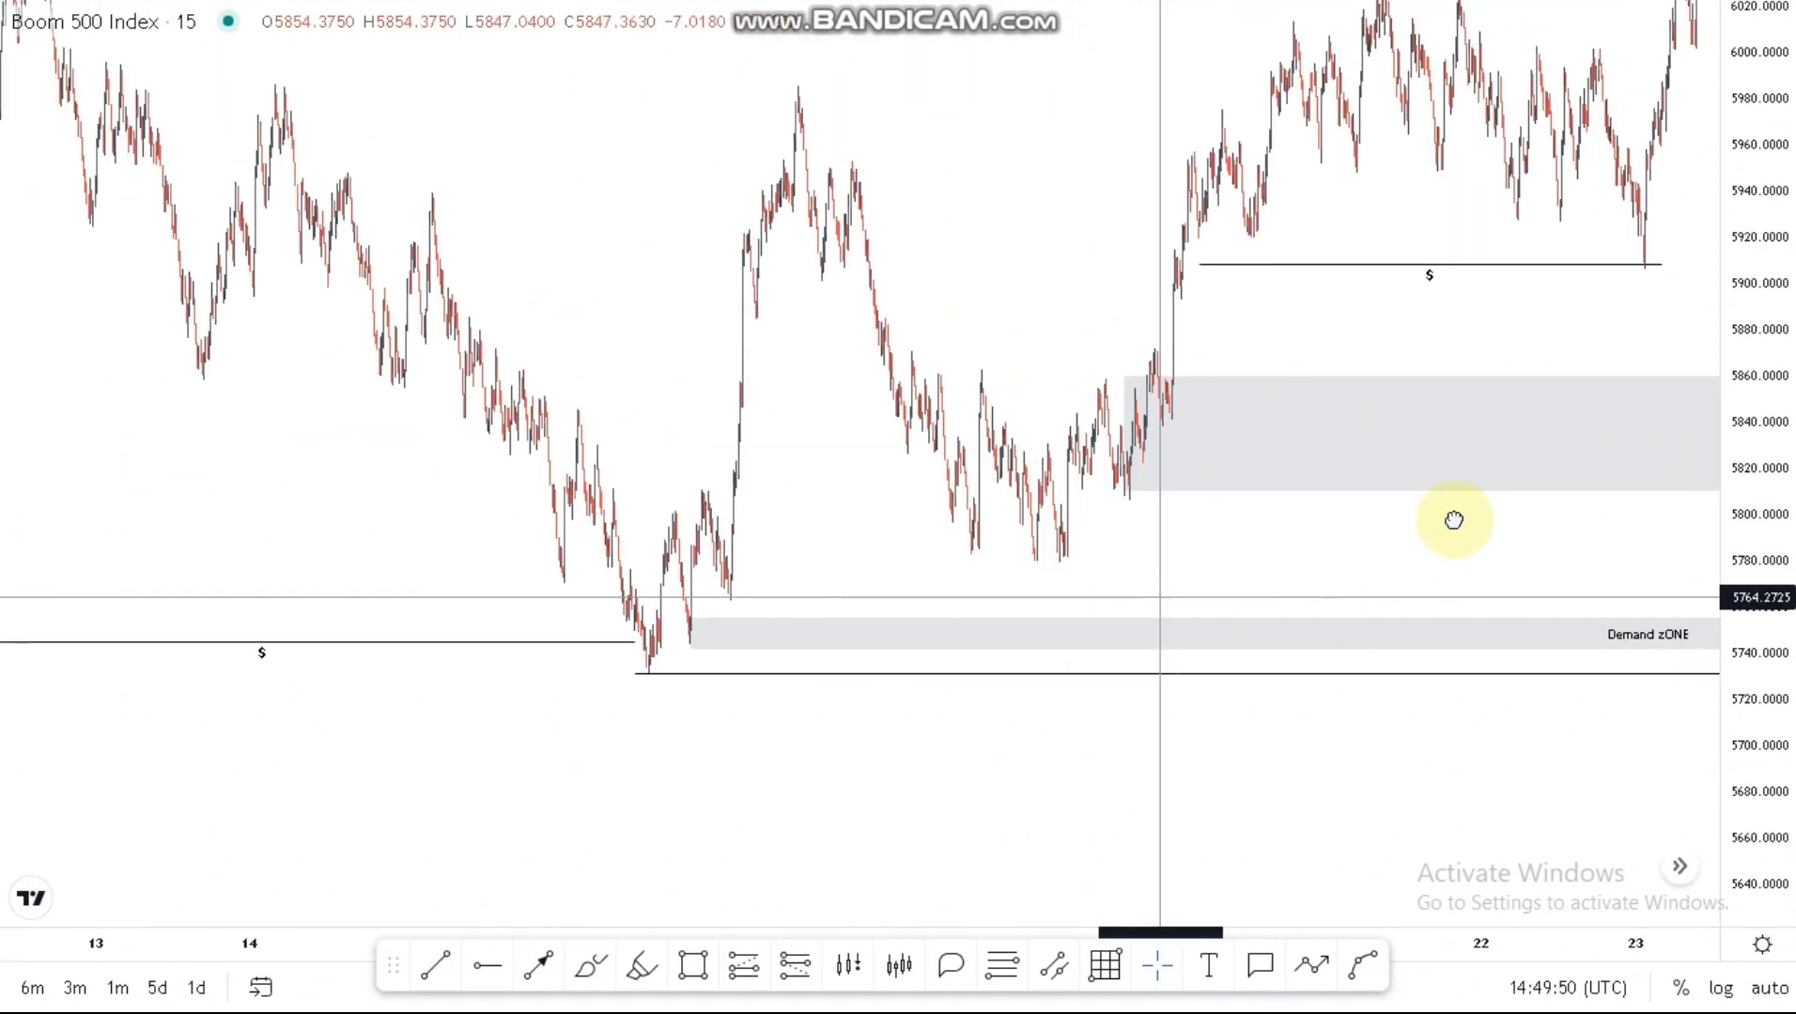
scroll(1505, 526, "up", 3)
scroll(1505, 525, "up", 5)
left_click_drag(512, 553, 524, 553)
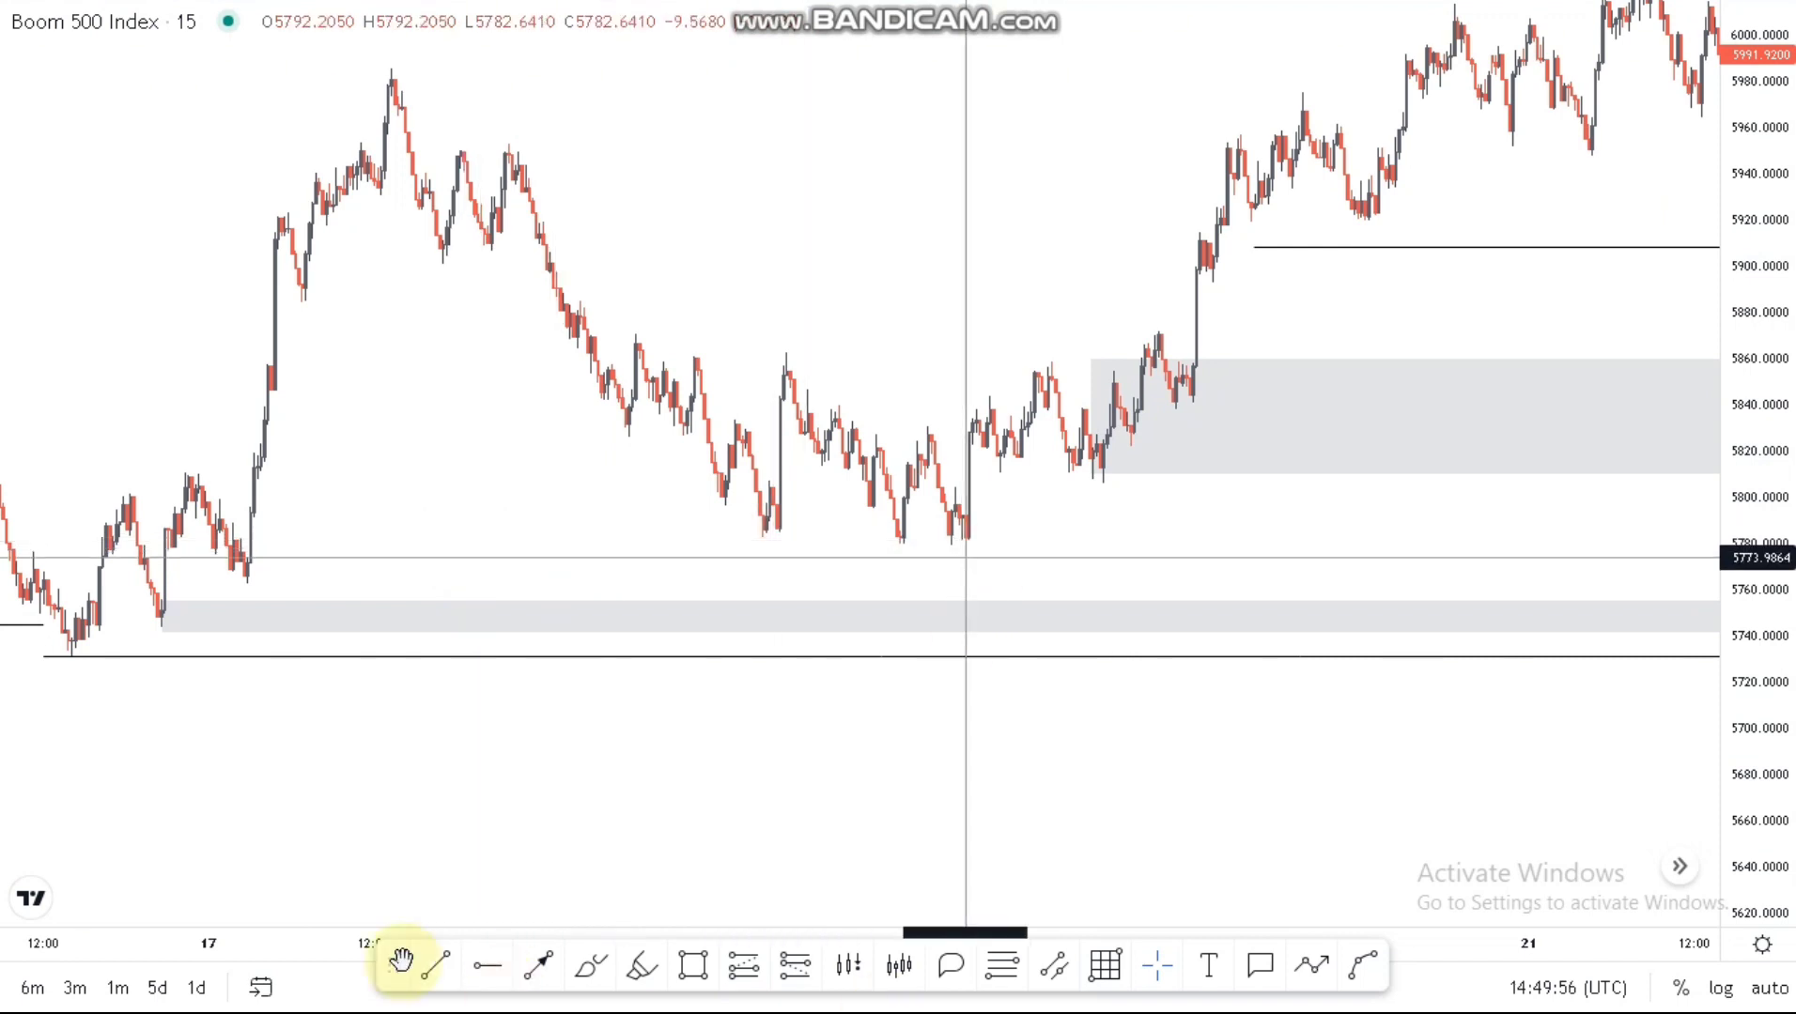
left_click(449, 981)
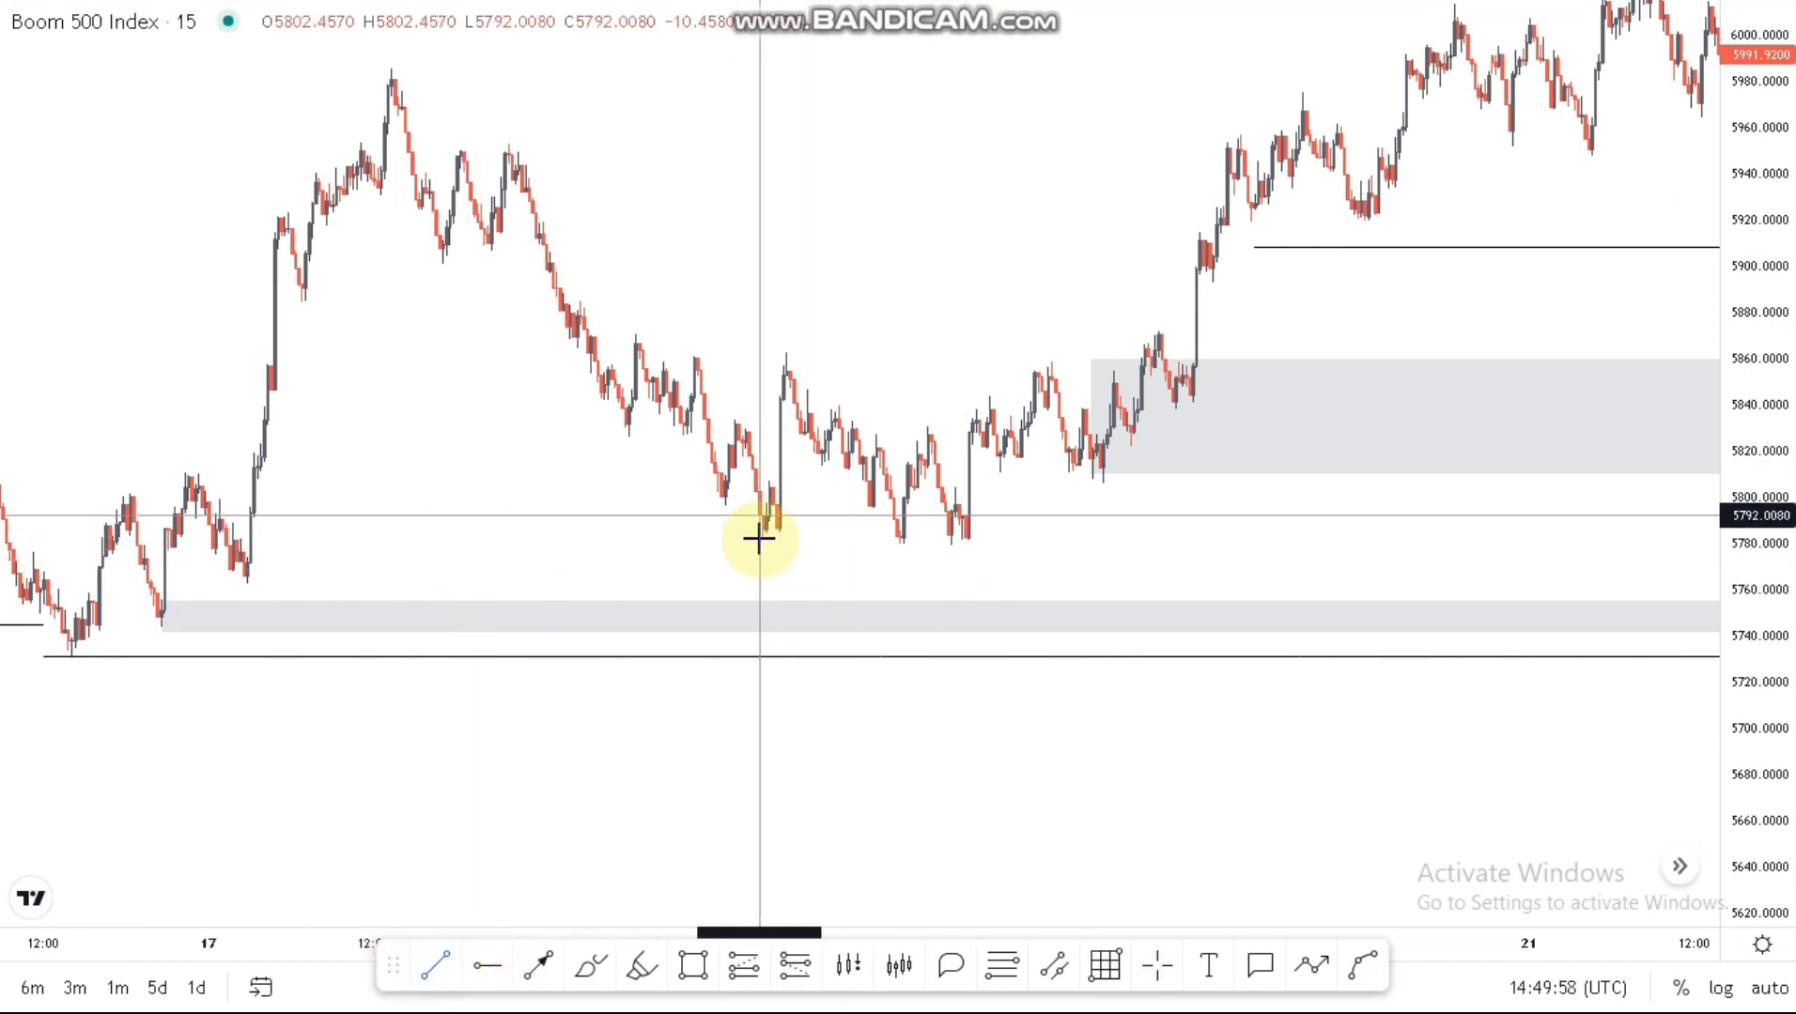
left_click(987, 558)
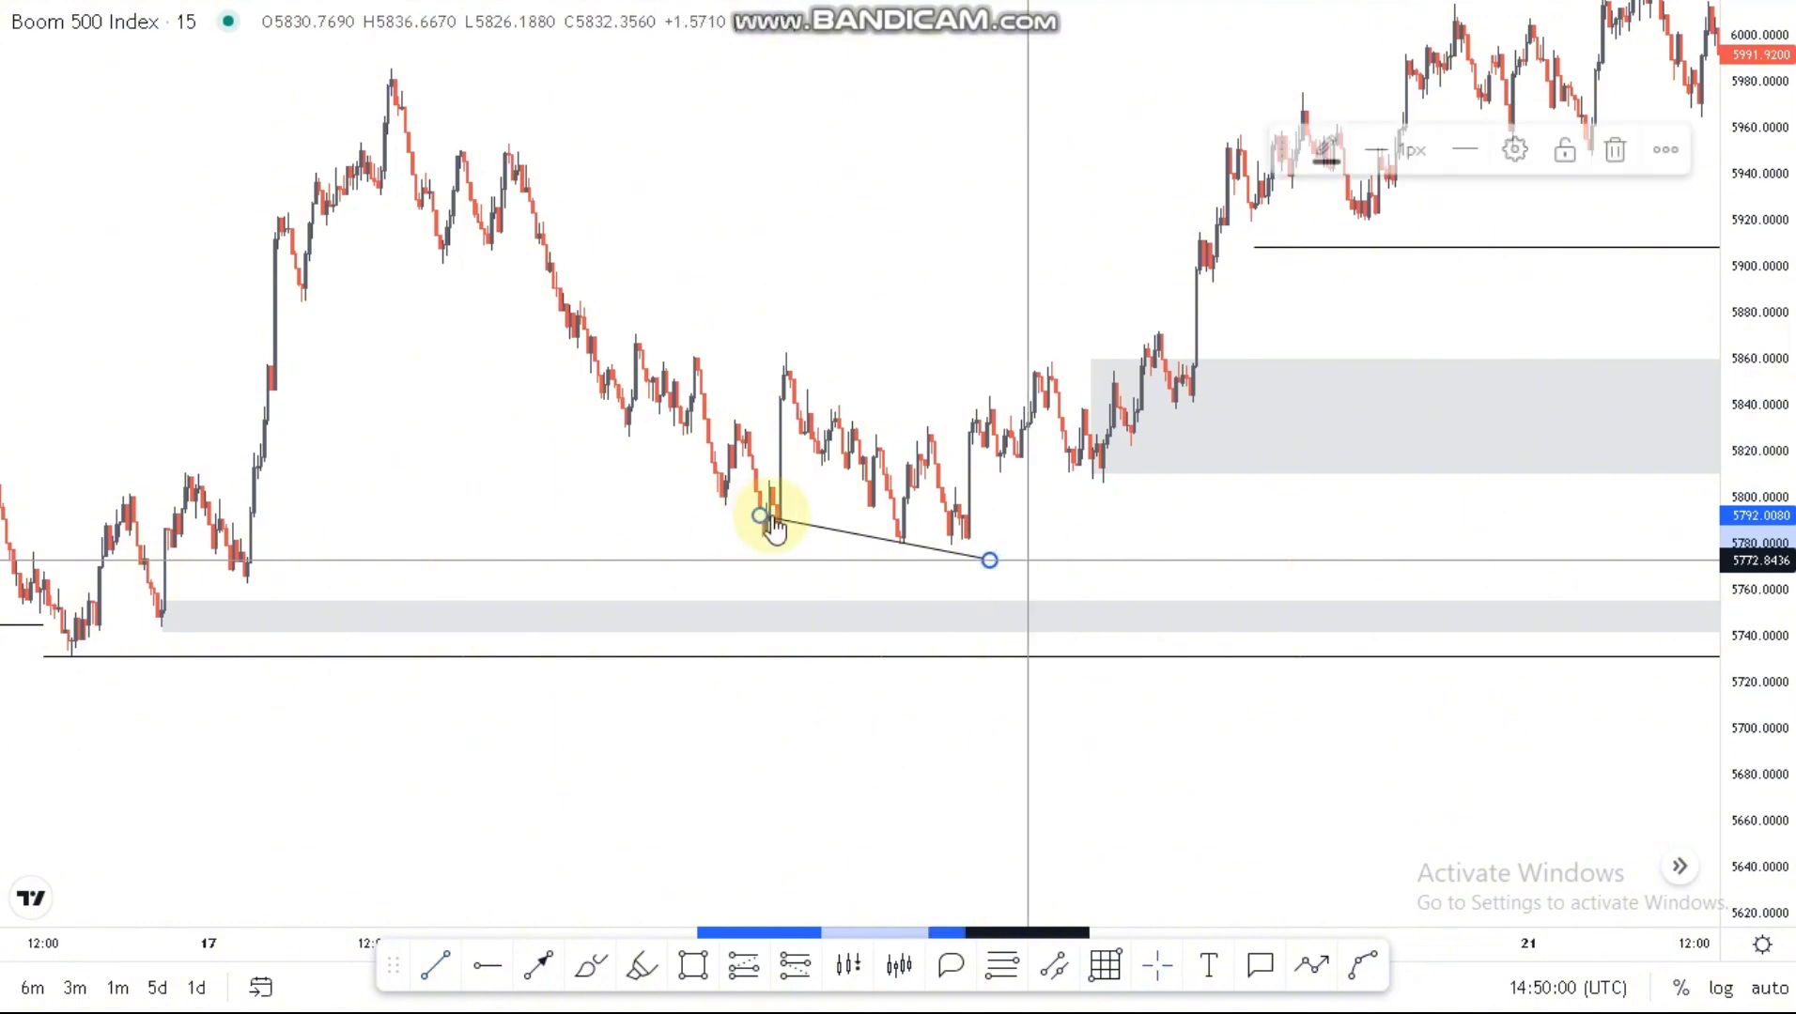
left_click_drag(772, 522, 749, 536)
left_click_drag(988, 558, 113, 581)
left_click(949, 743)
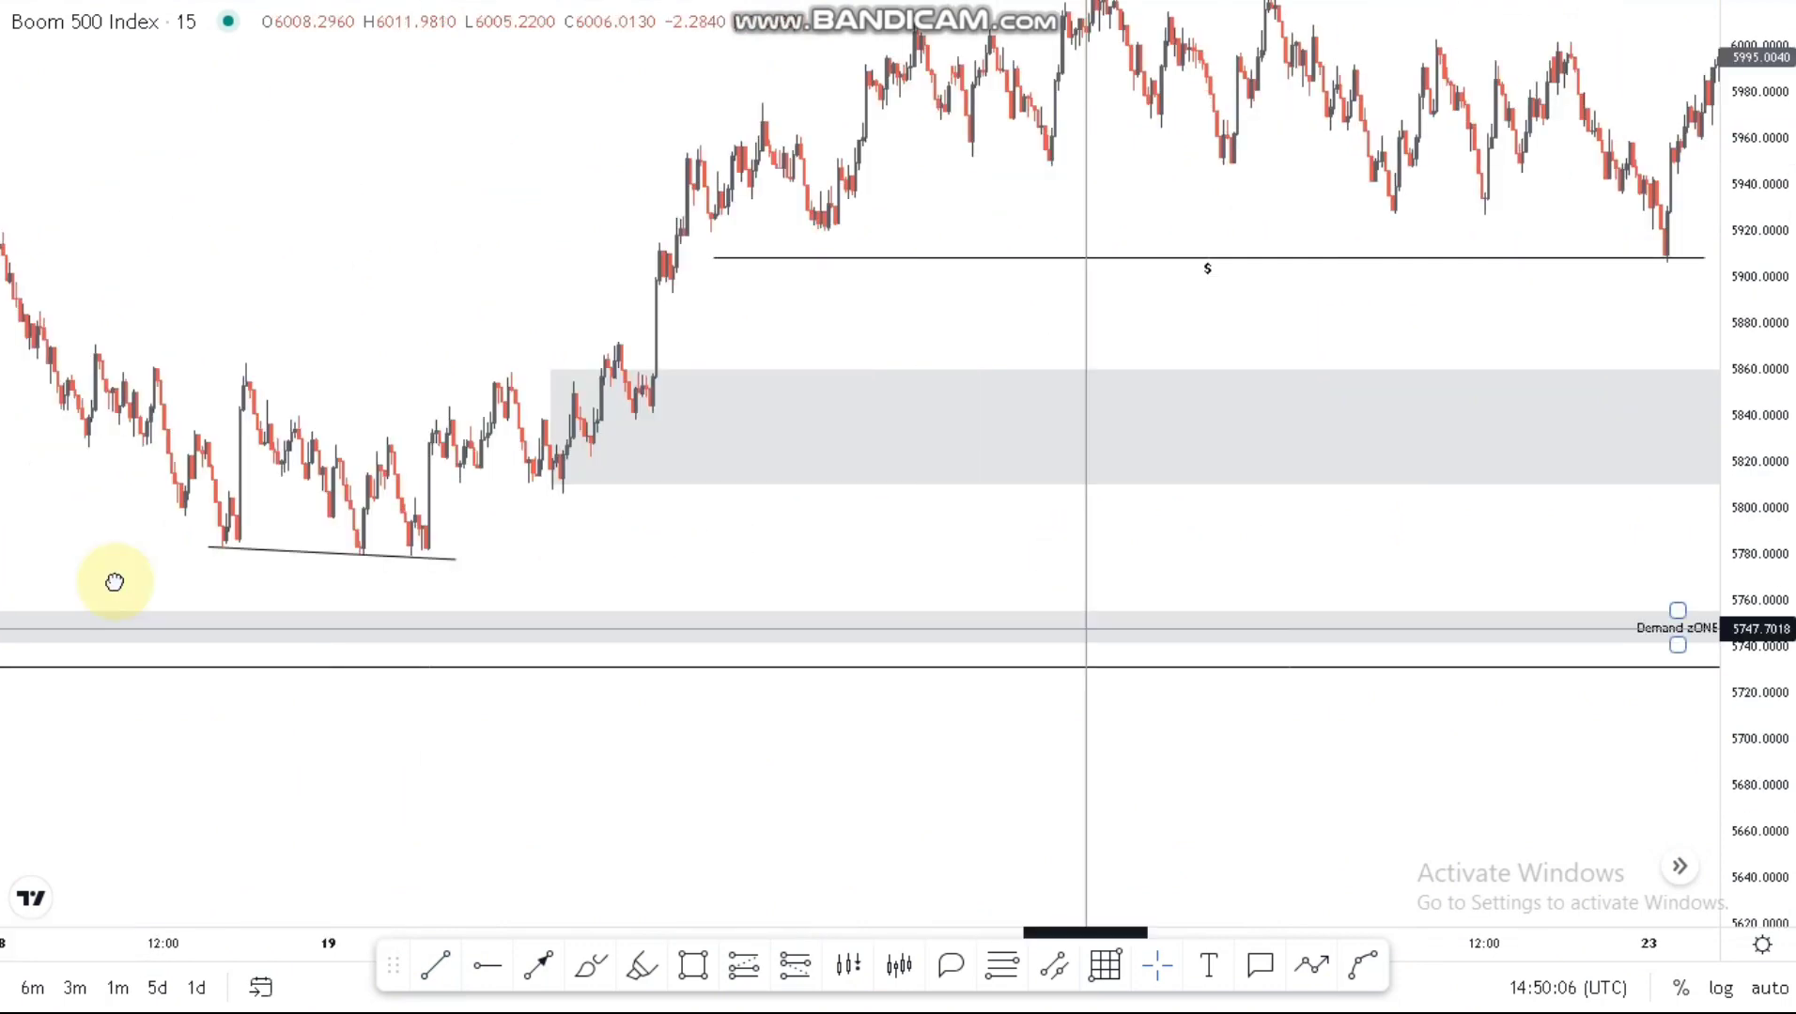
Step: Draw a short horizontal arrow at about 5940 from the projected path's last lower high across its rising leg
scroll(867, 646, "down", 8)
left_click_drag(1085, 816, 362, 795)
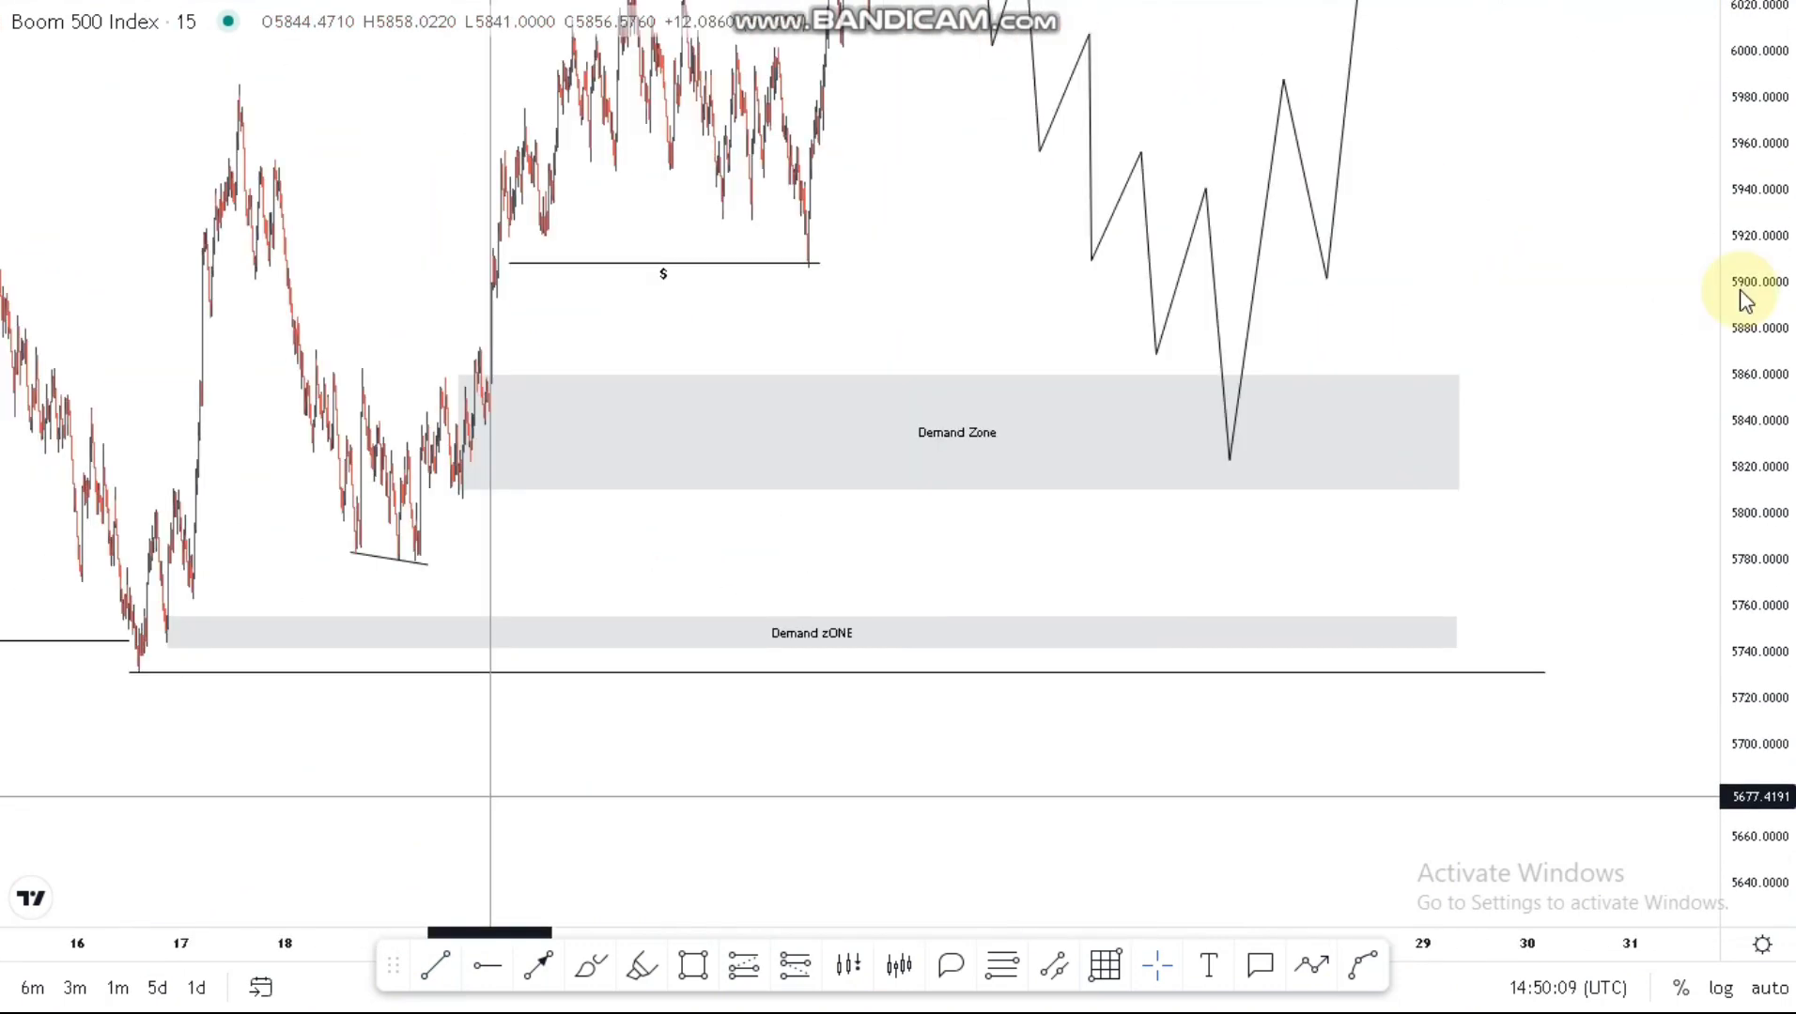
left_click_drag(1745, 300, 1737, 665)
left_click_drag(1534, 733, 1471, 850)
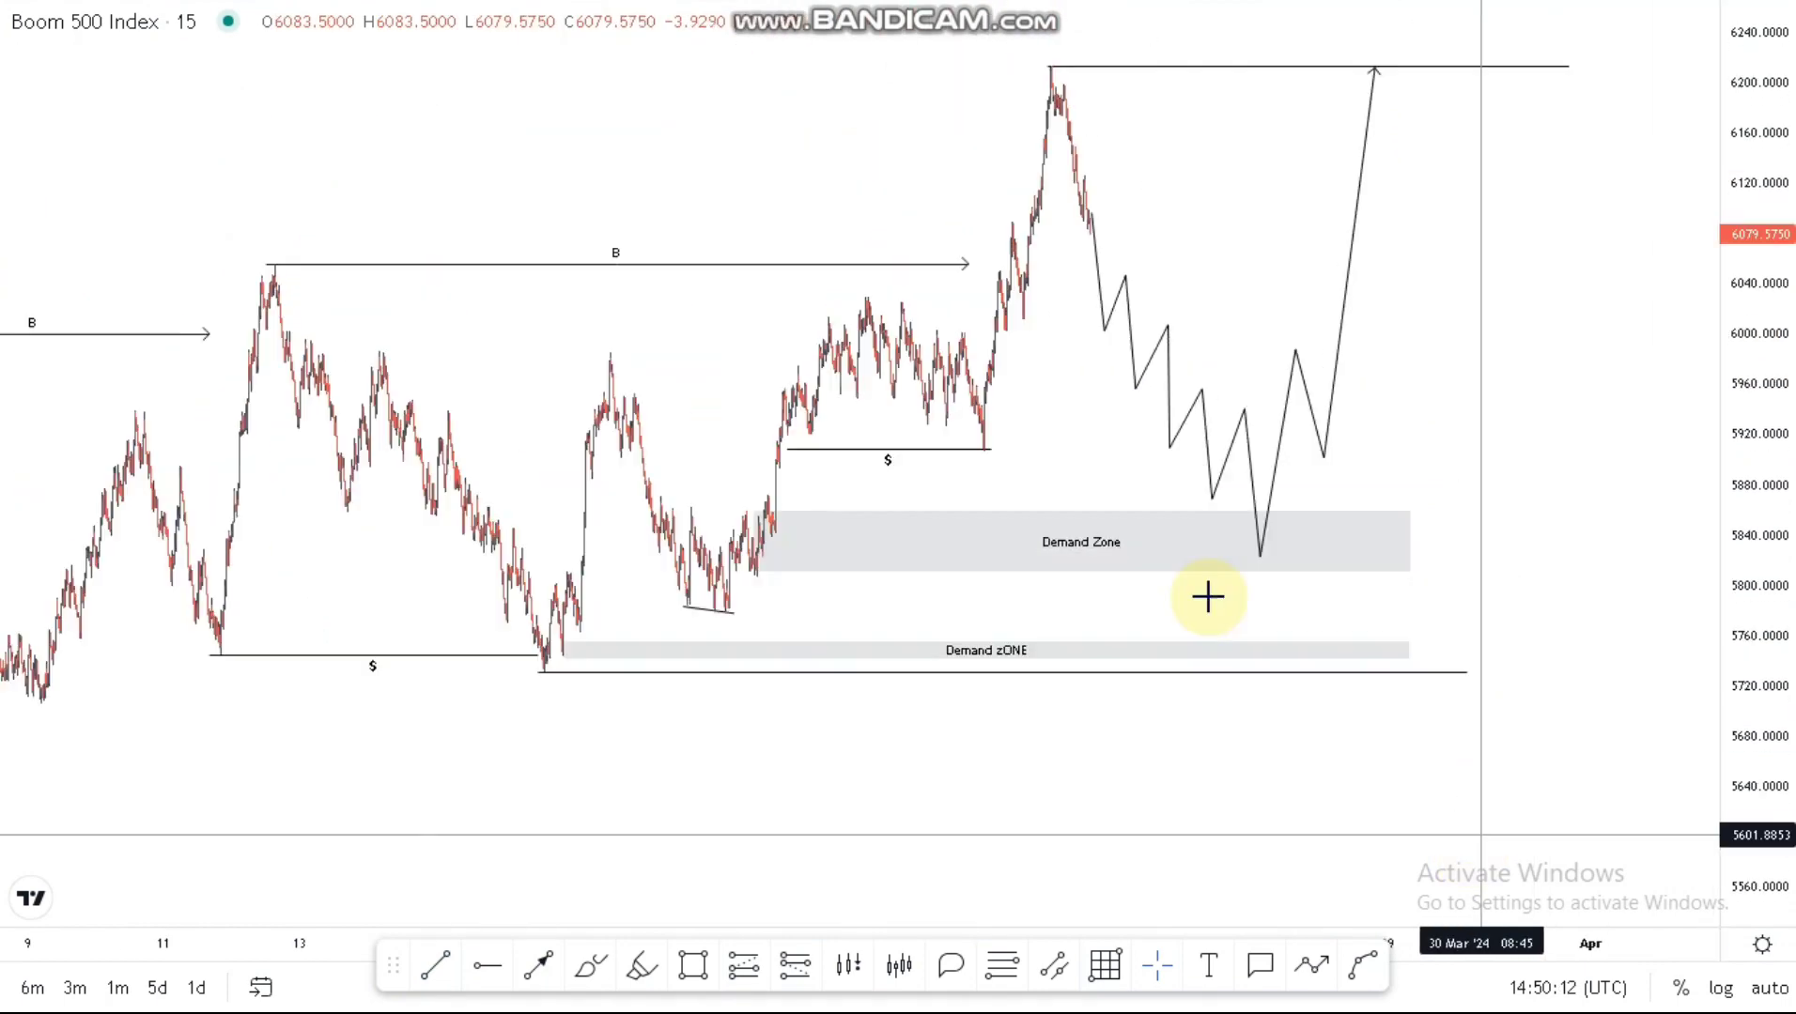
scroll(1221, 564, "down", 1)
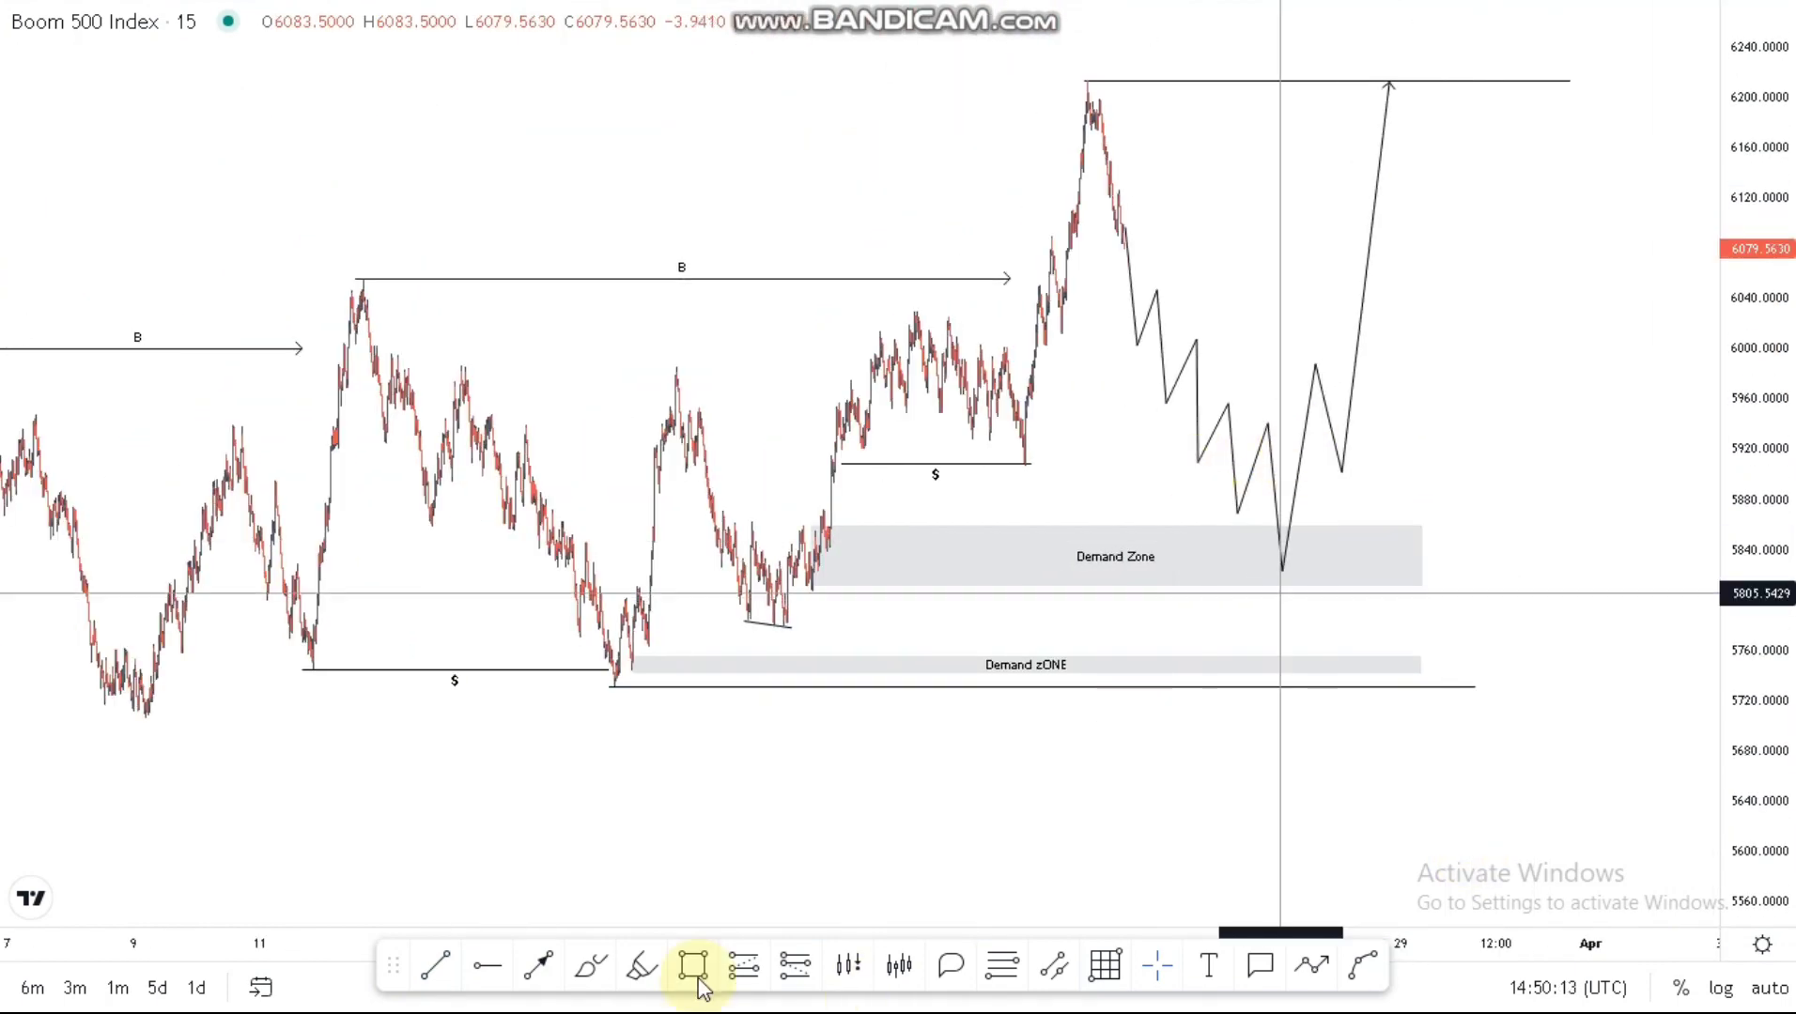
left_click(1268, 420)
left_click(1299, 420)
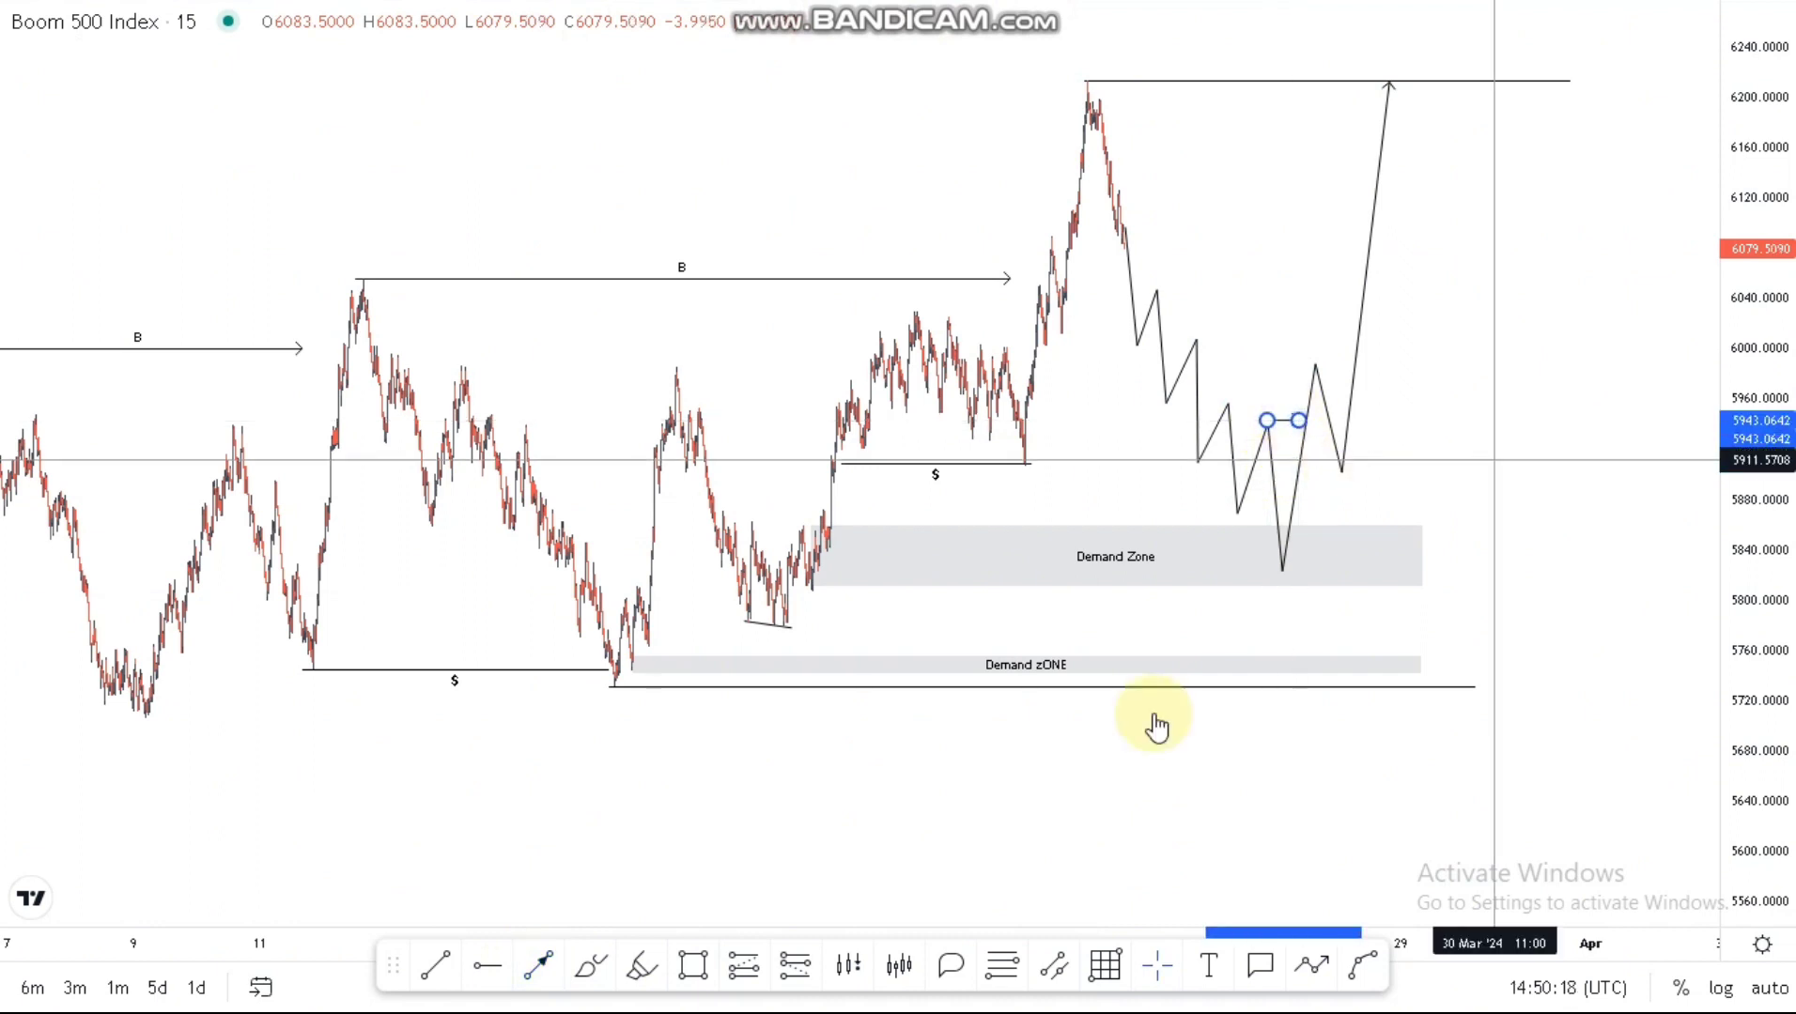
left_click_drag(1273, 419, 1281, 426)
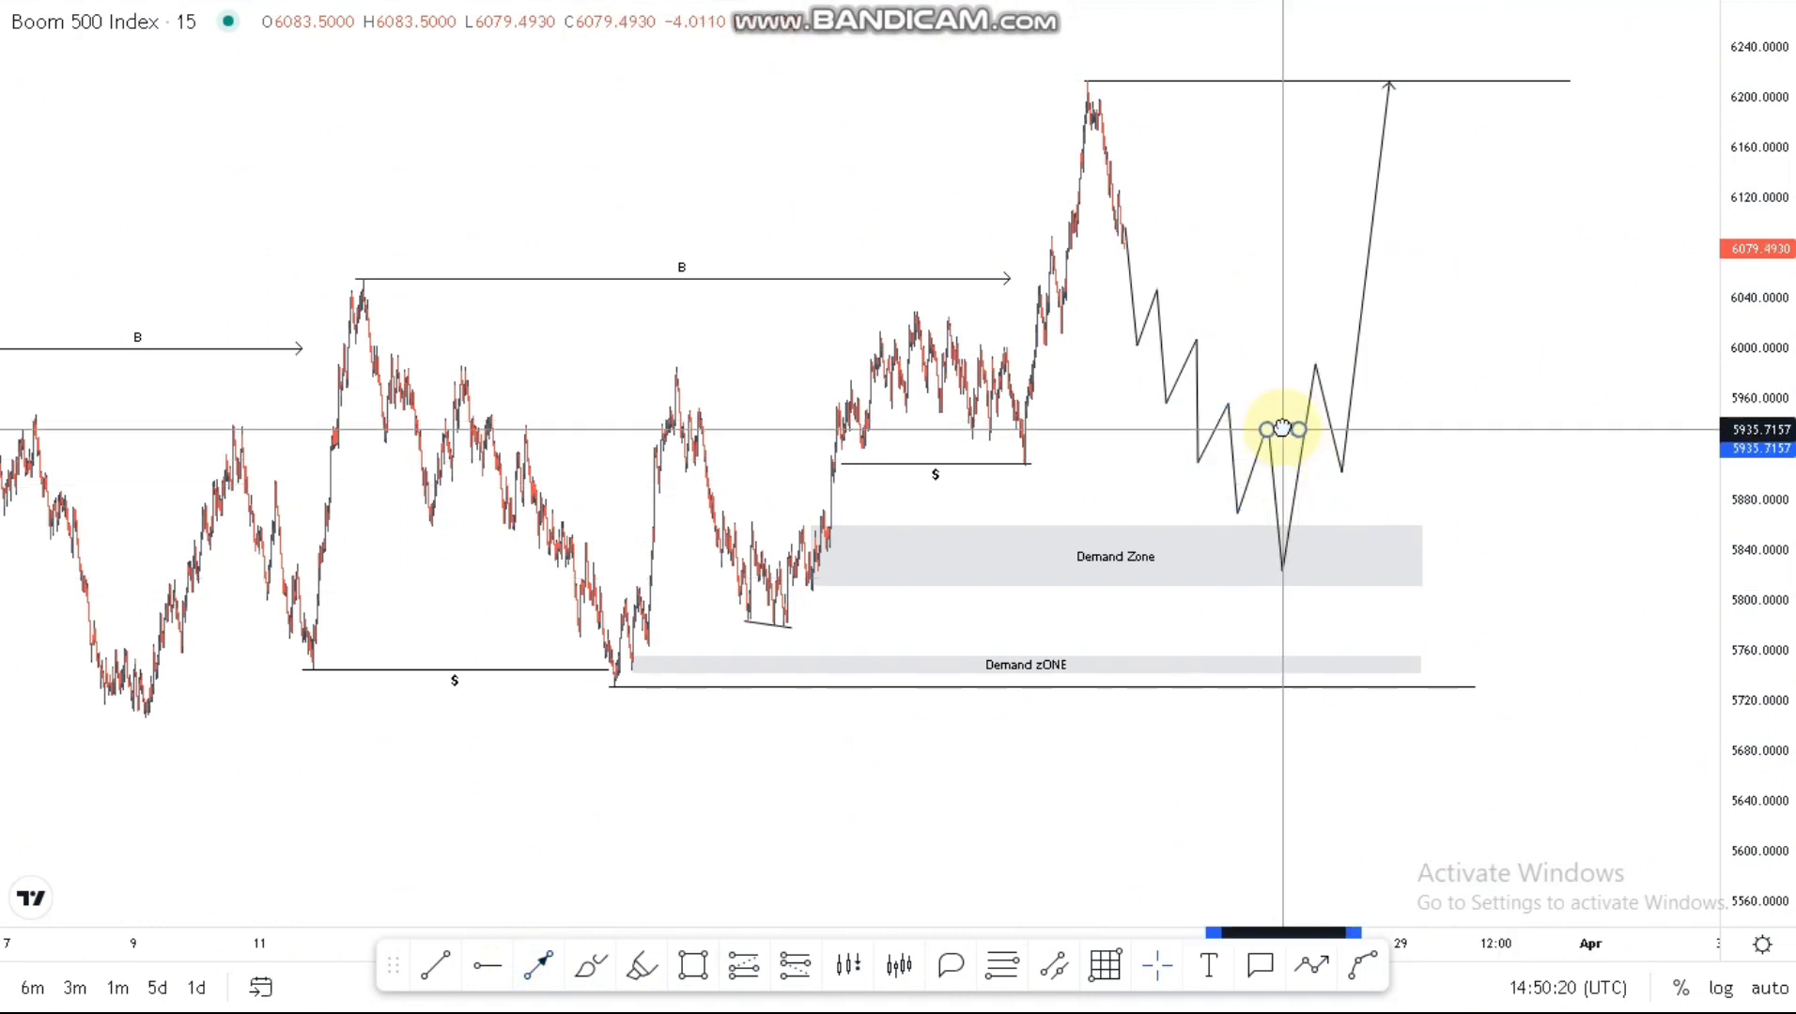
left_click(1293, 842)
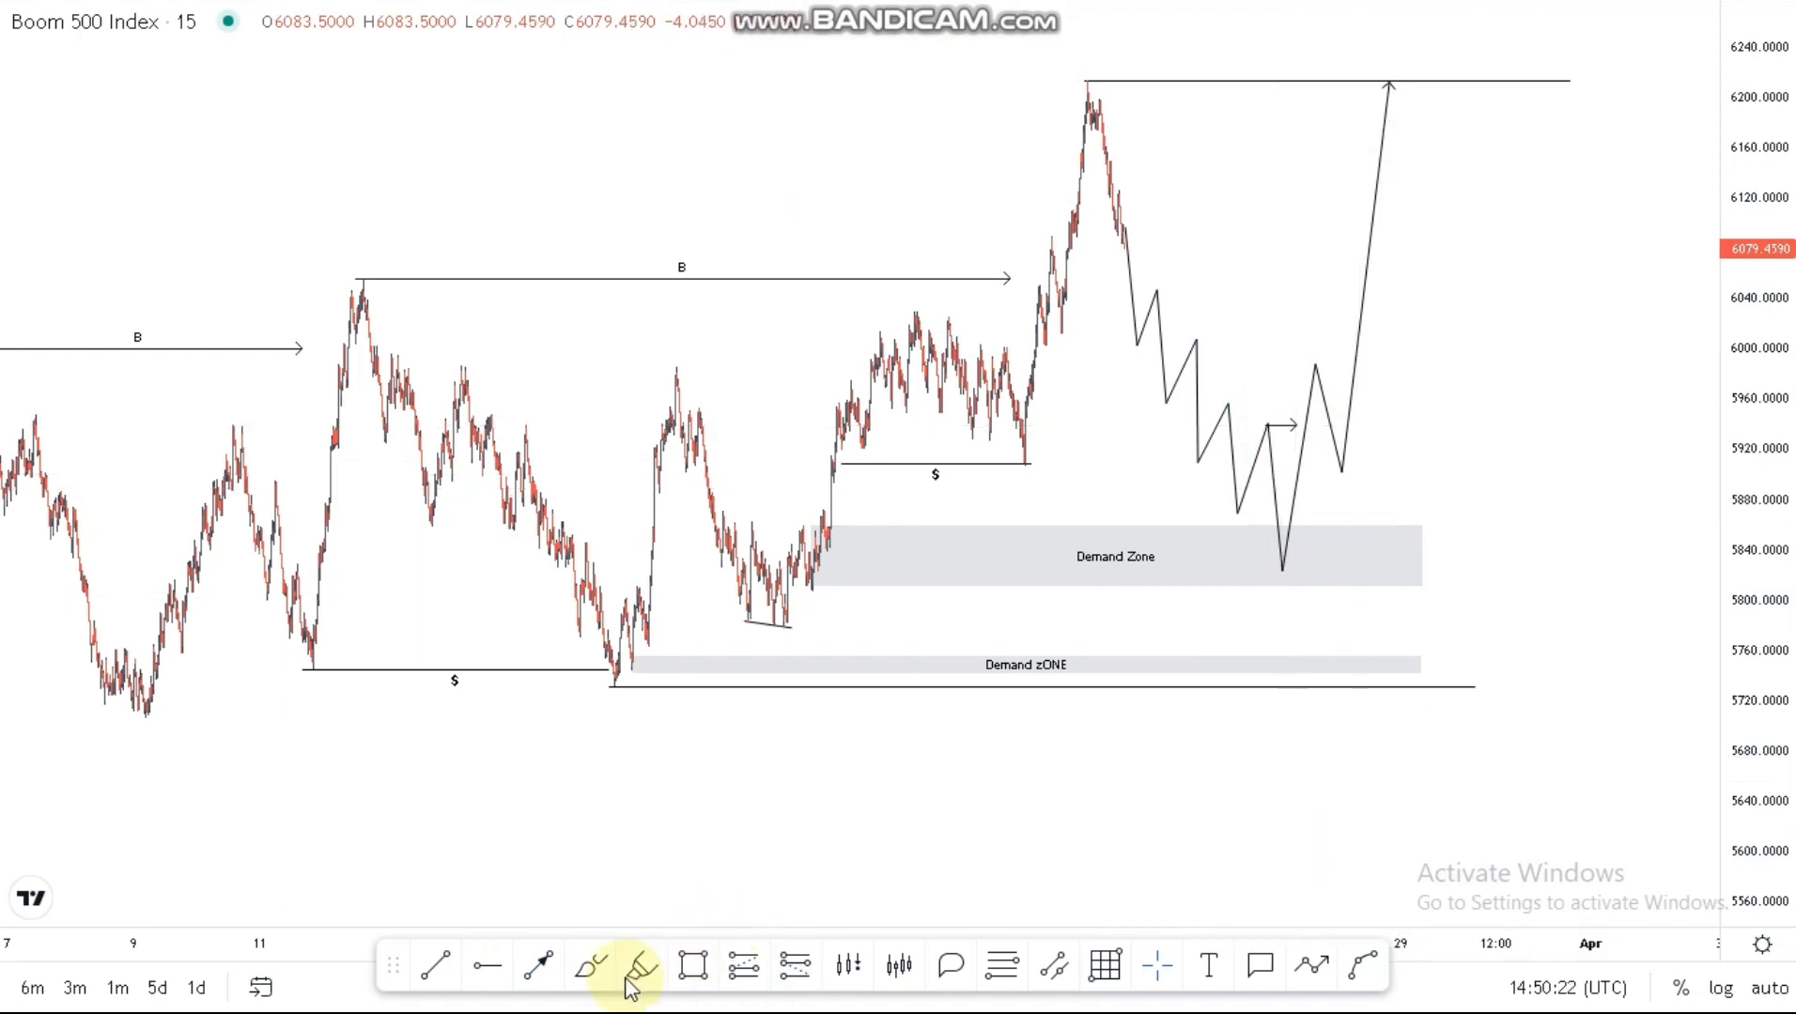
left_click(1412, 662)
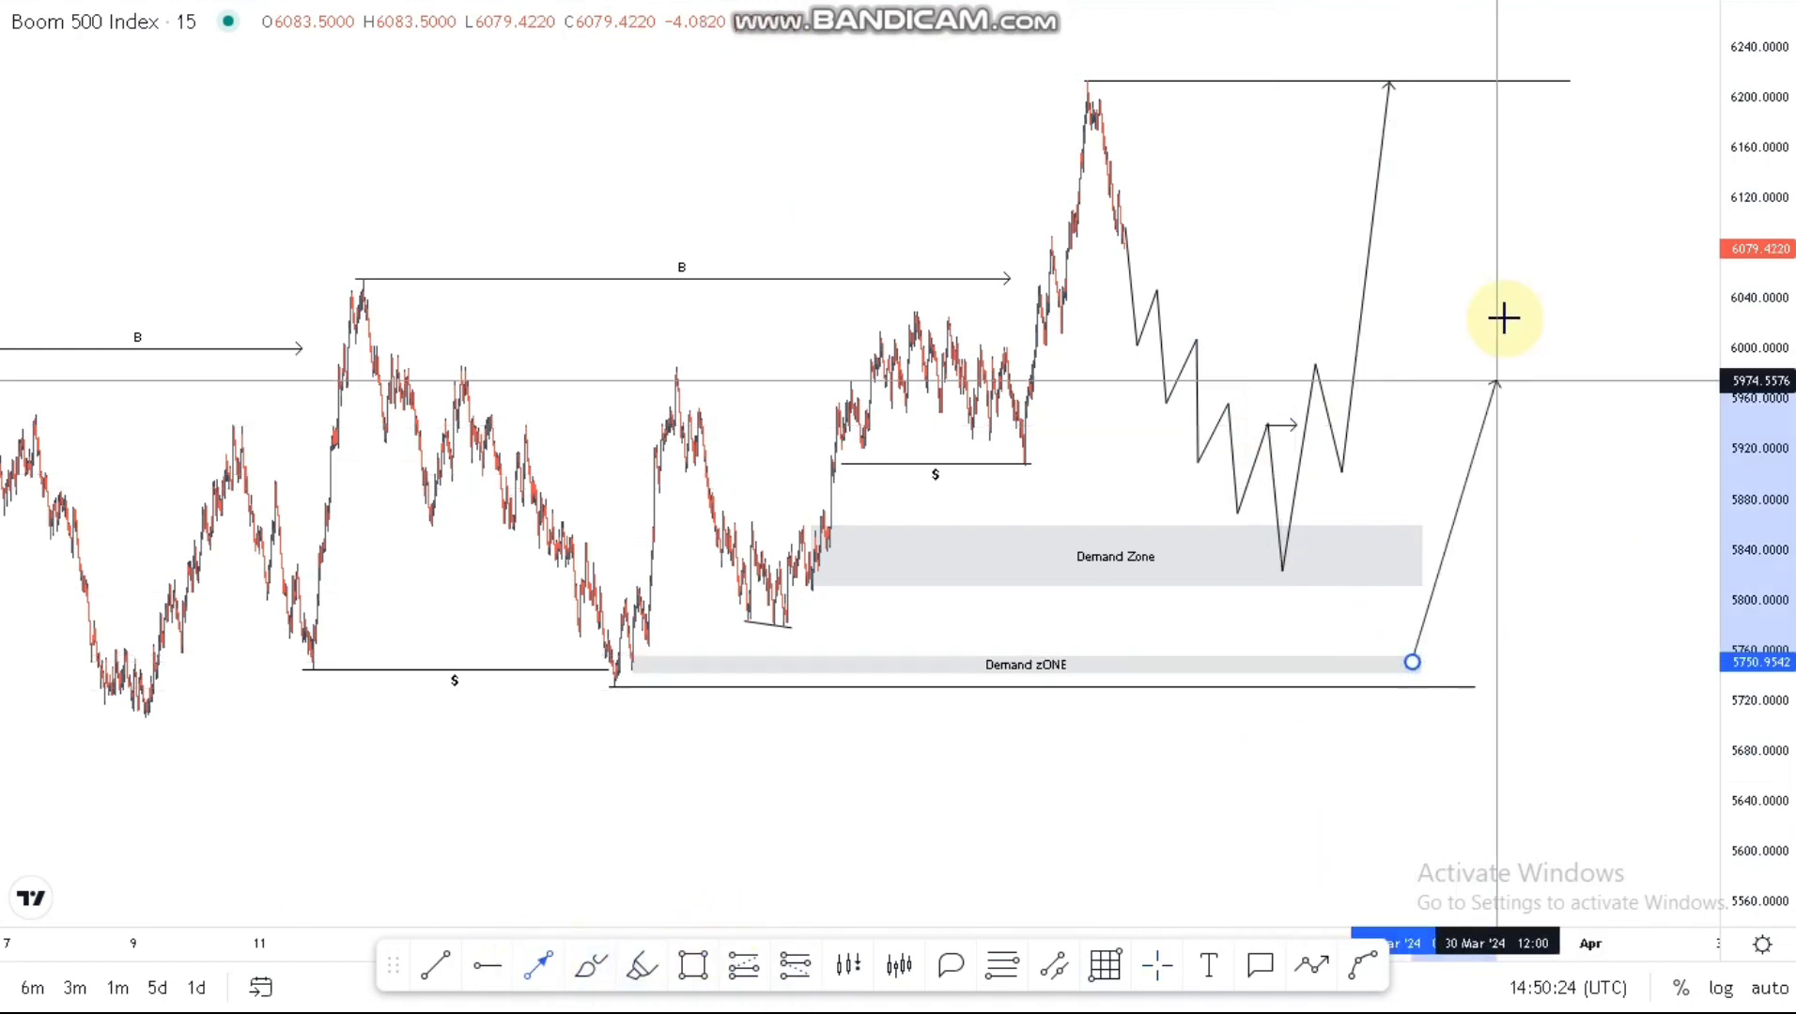
left_click(1505, 320)
key("Delete")
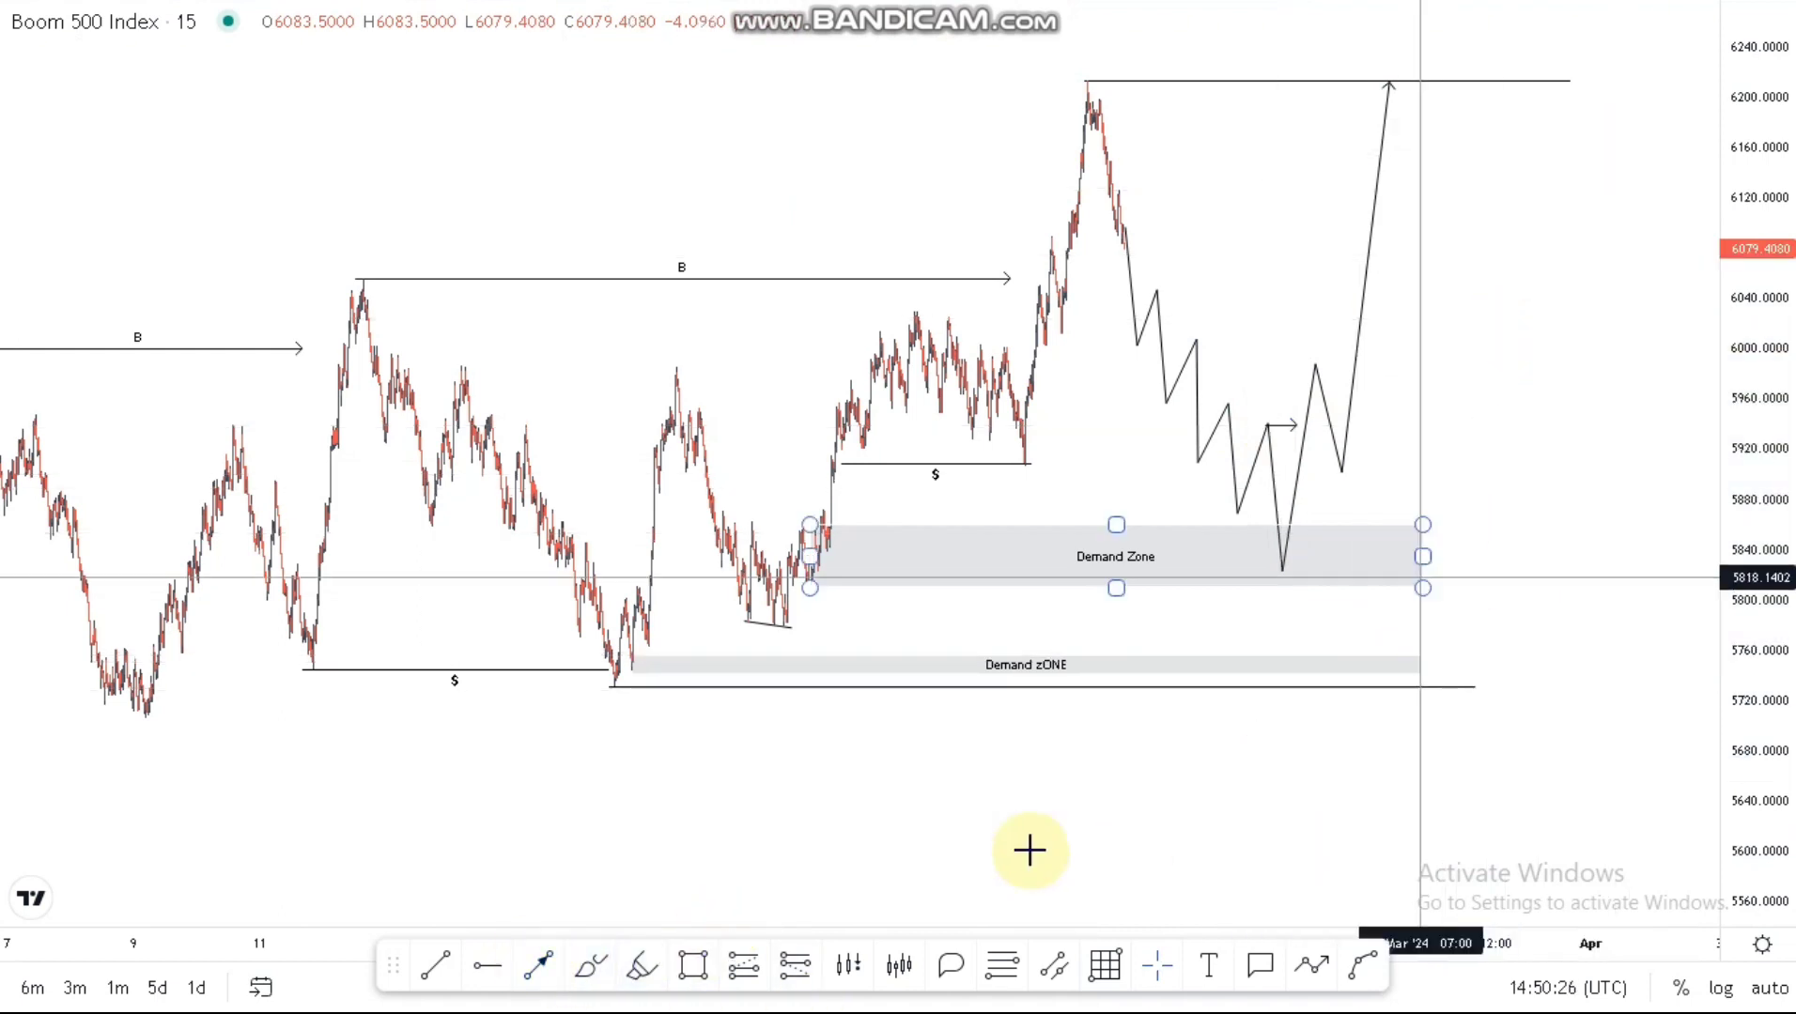
Step: Draw a second zigzag path dipping twice into the lower demand zone and rising to about 5880
left_click(1311, 966)
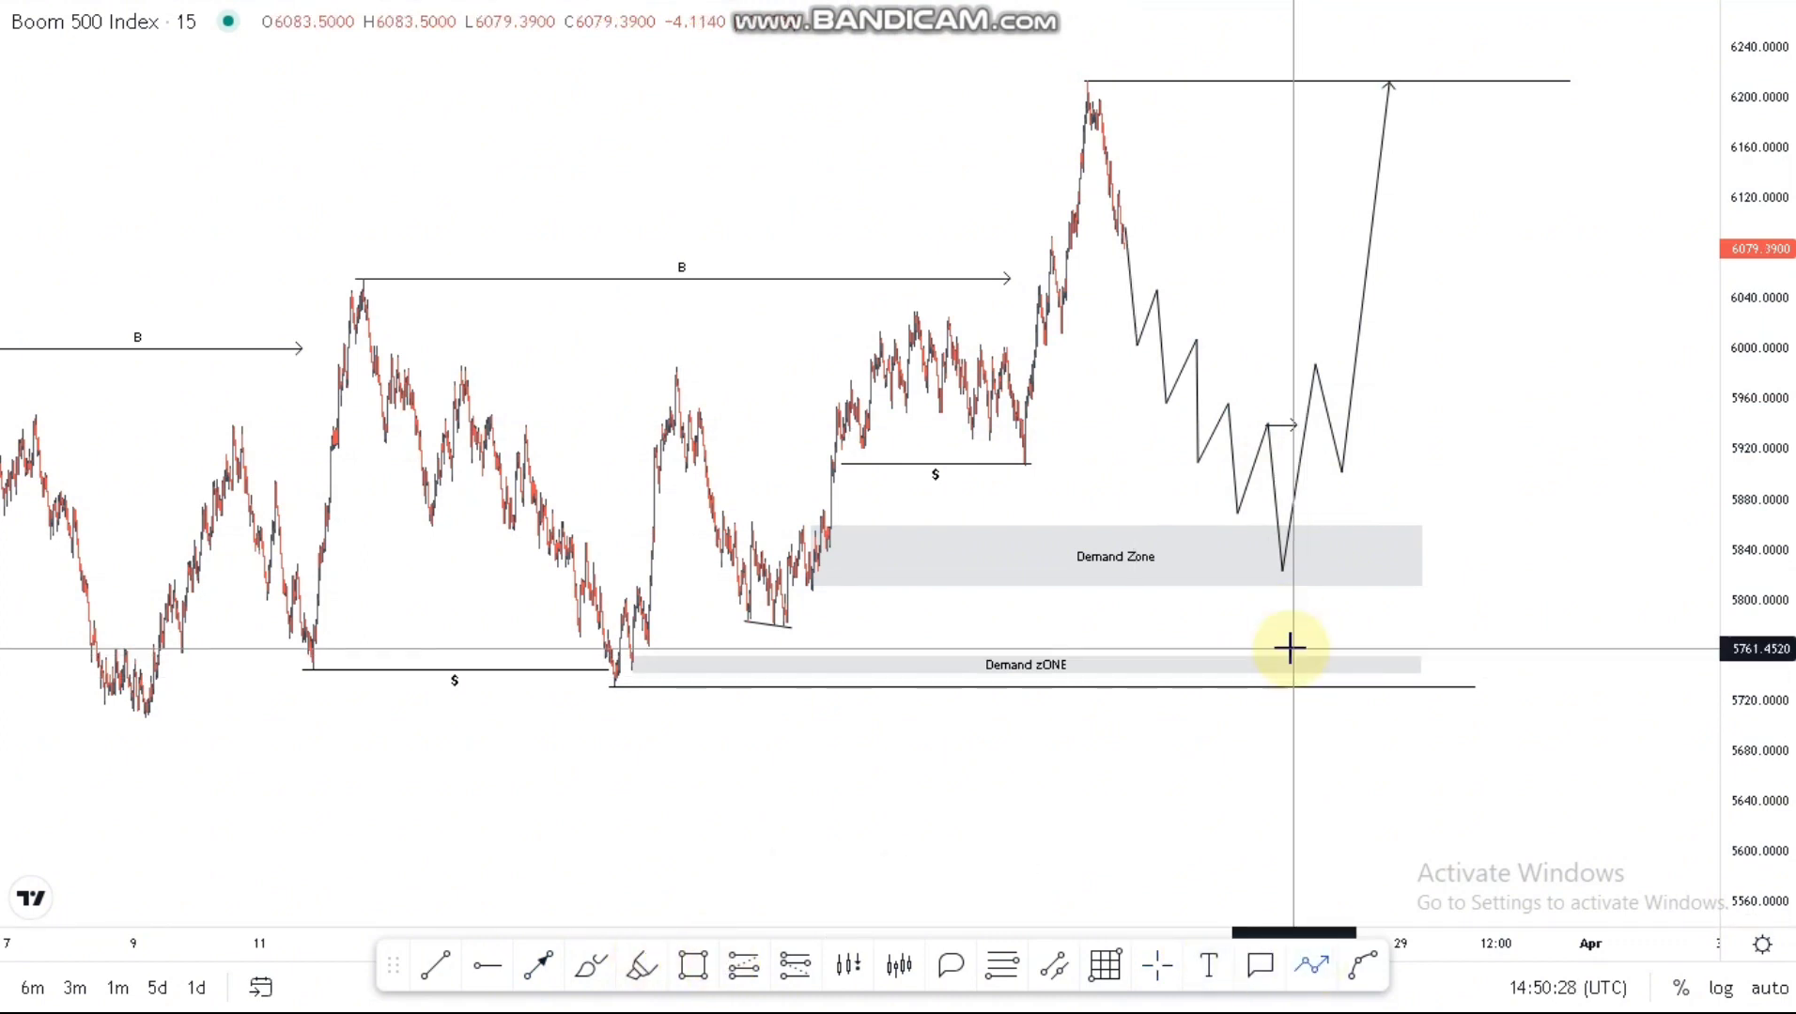
left_click(1287, 621)
left_click(1298, 670)
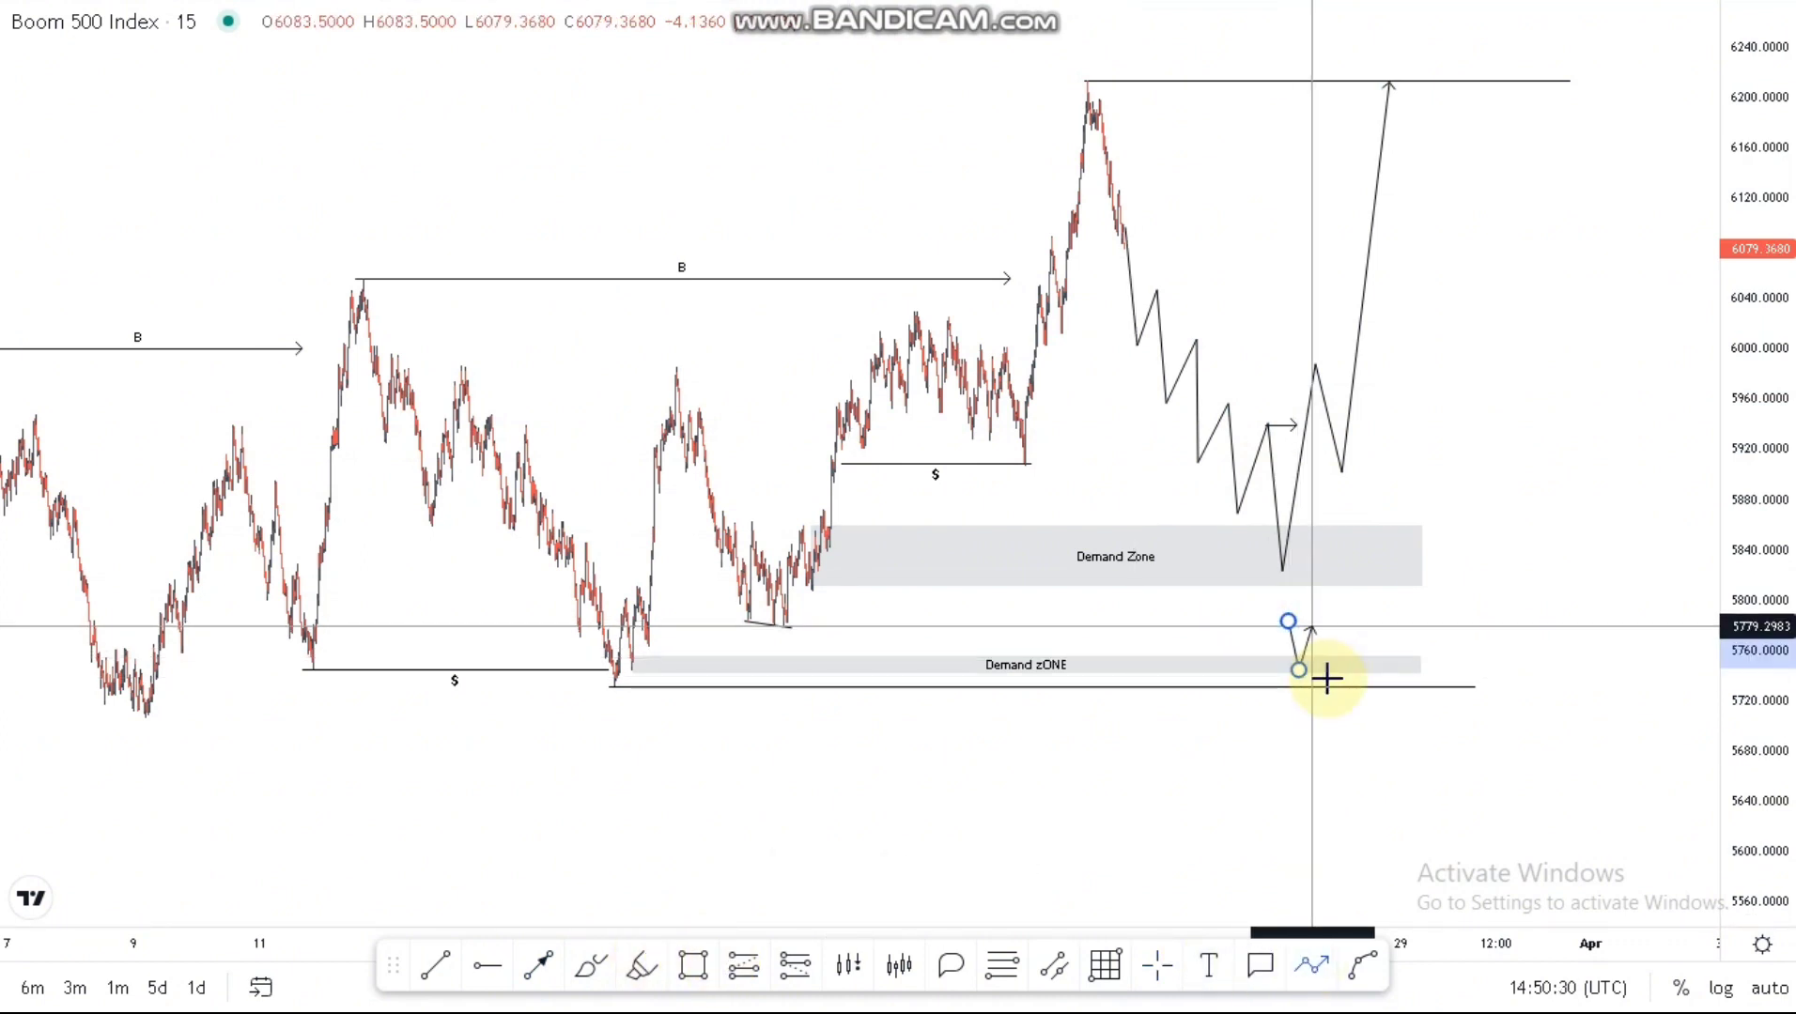
left_click(1313, 626)
left_click(1327, 678)
left_click(1350, 647)
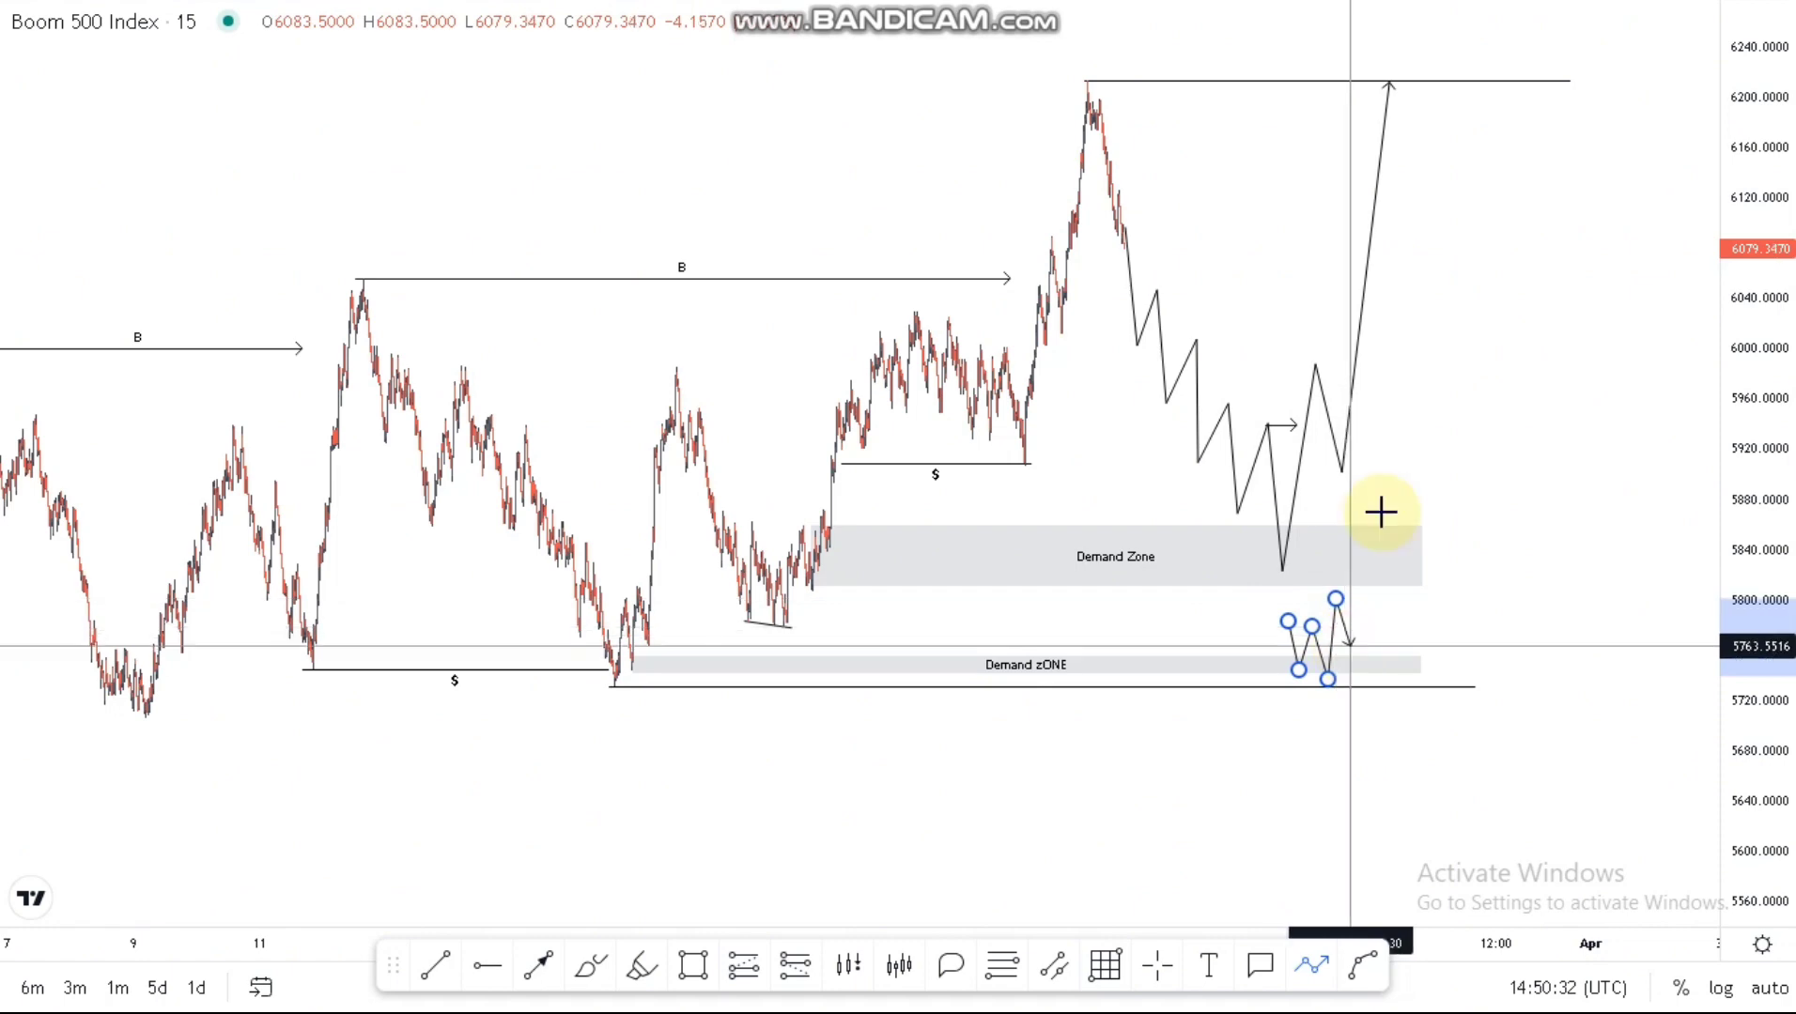
double_click(1373, 500)
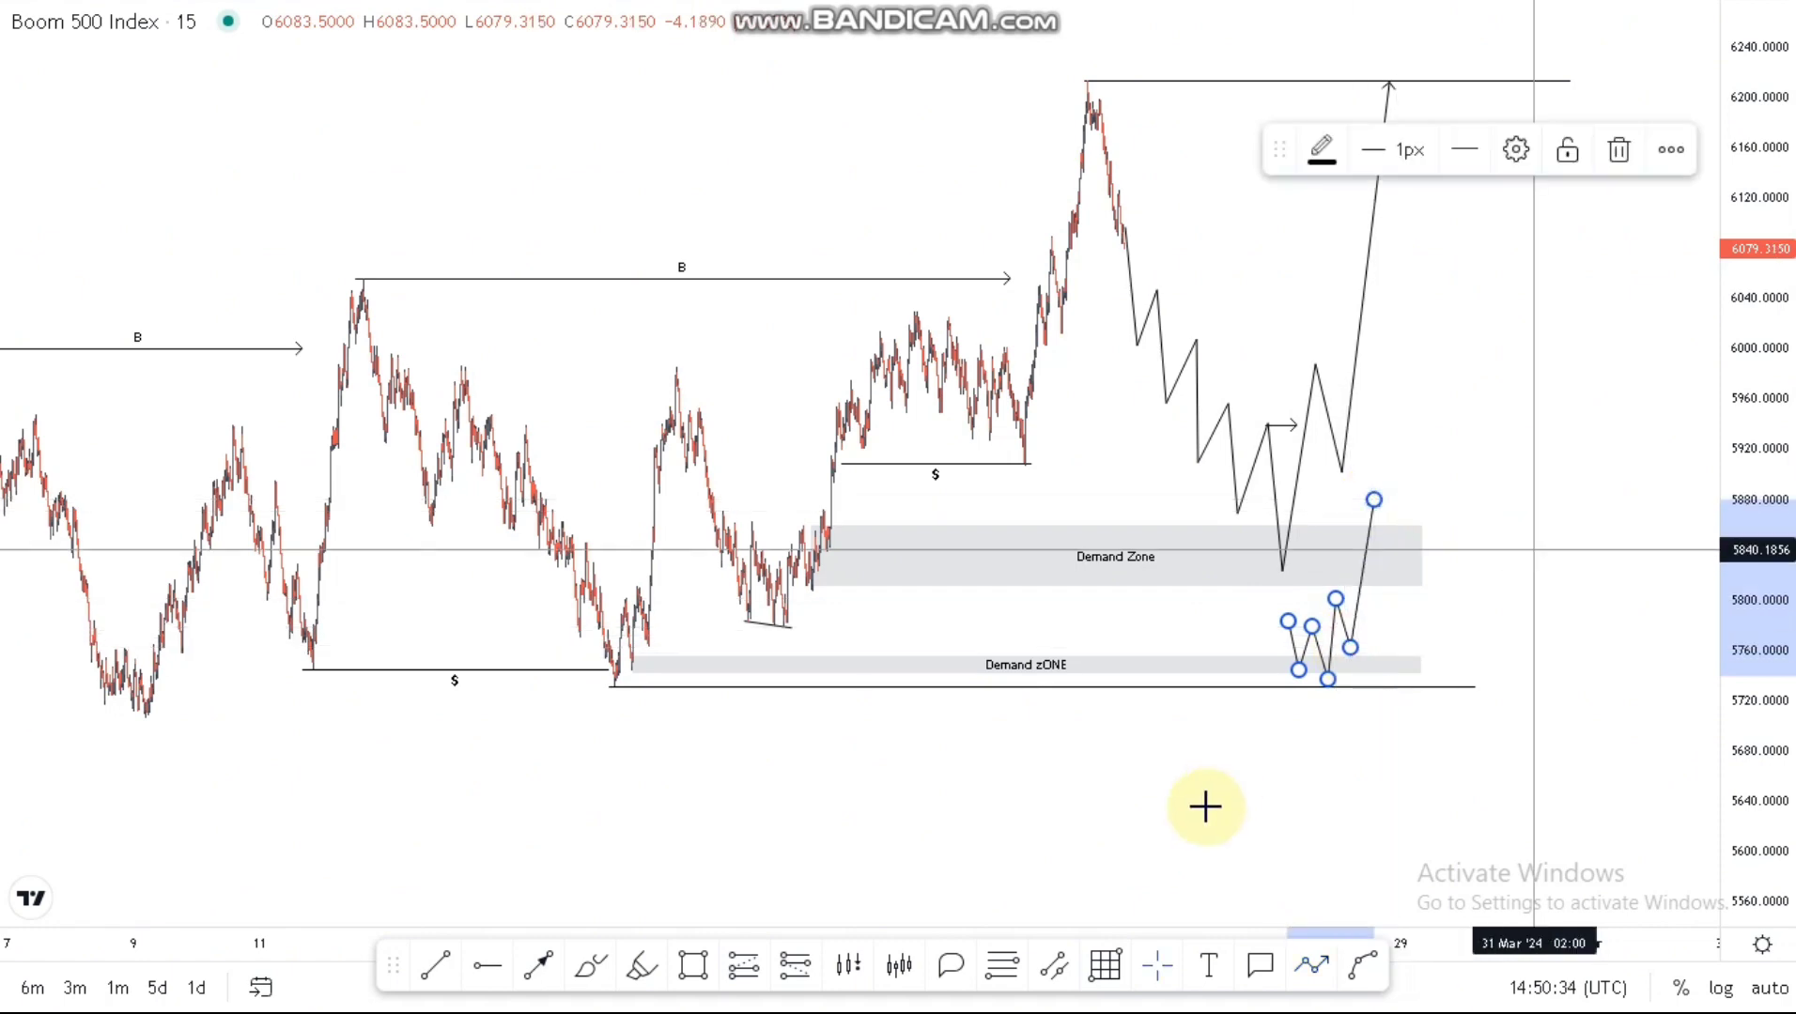
left_click(1207, 771)
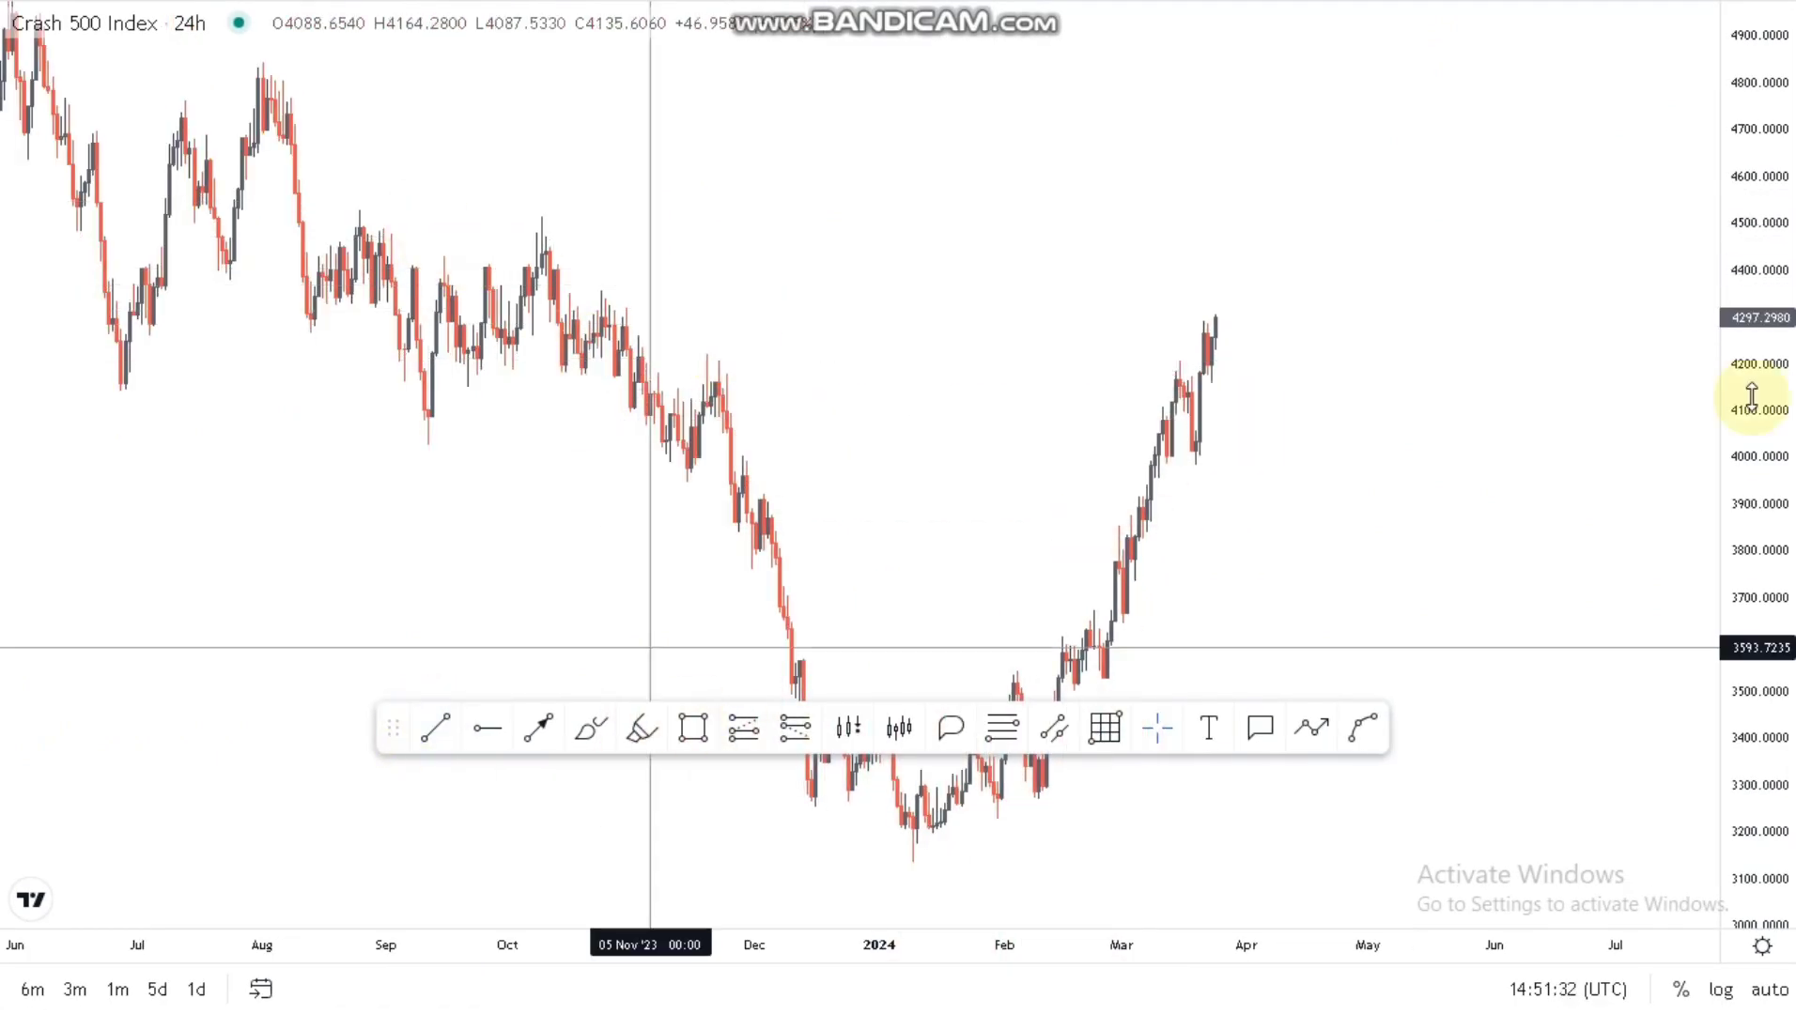
Step: Rescale the Crash 500 Index daily chart to fit more price history and move the drawing toolbar clear of the candles
left_click_drag(1751, 291, 1752, 396)
left_click_drag(909, 281, 1270, 301)
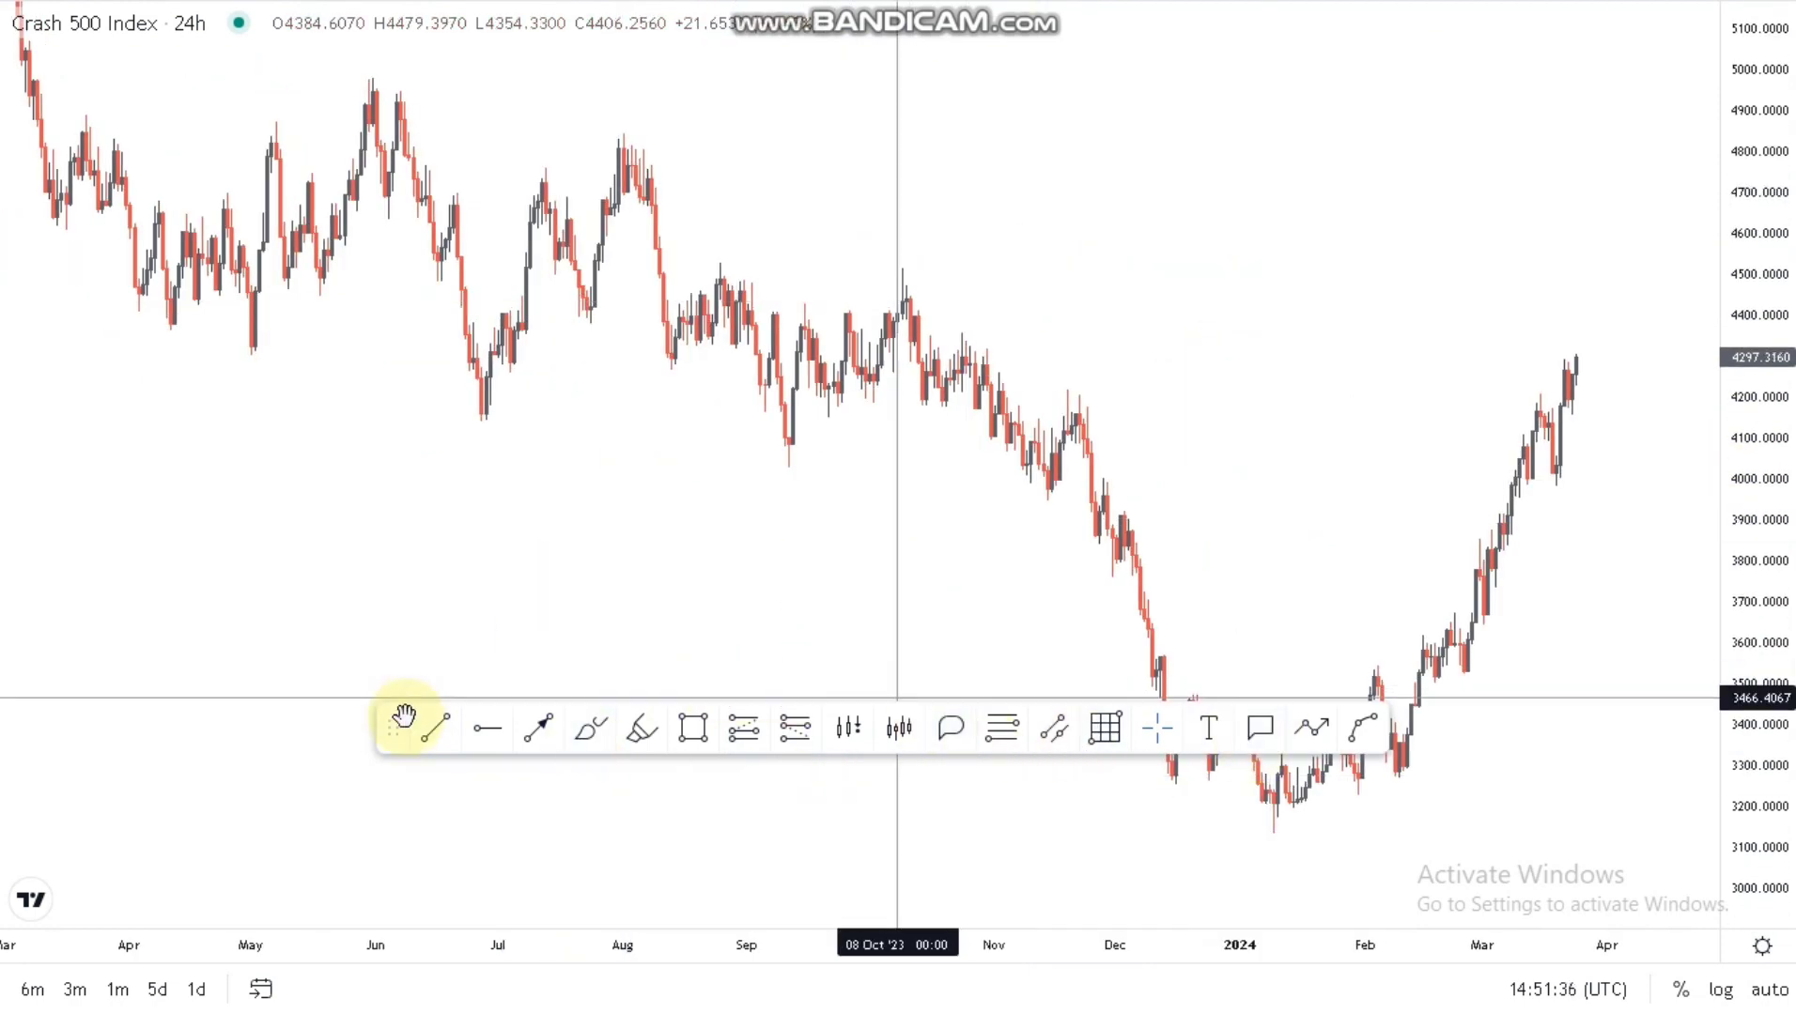
left_click_drag(395, 728, 391, 930)
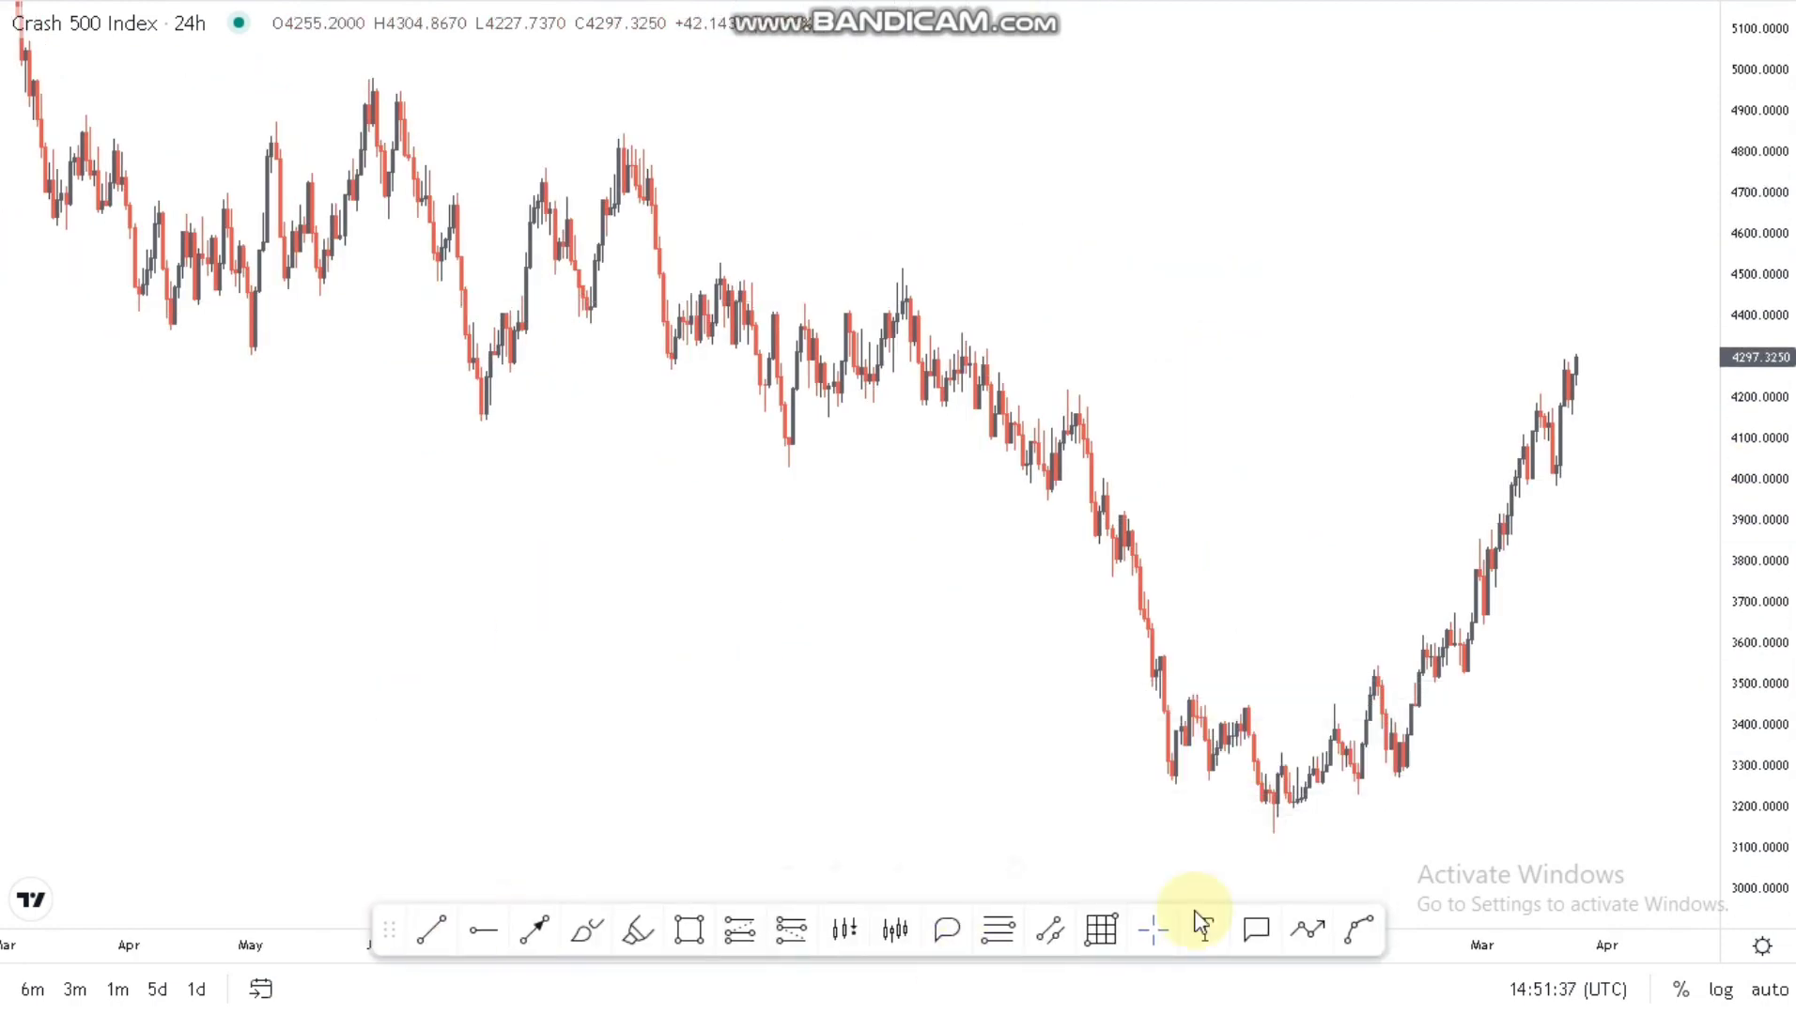
Step: Mark the late-June low, August high and September low with red brush strokes, and delete the stray stroke near the October high
left_click(607, 924)
left_click_drag(484, 393, 570, 397)
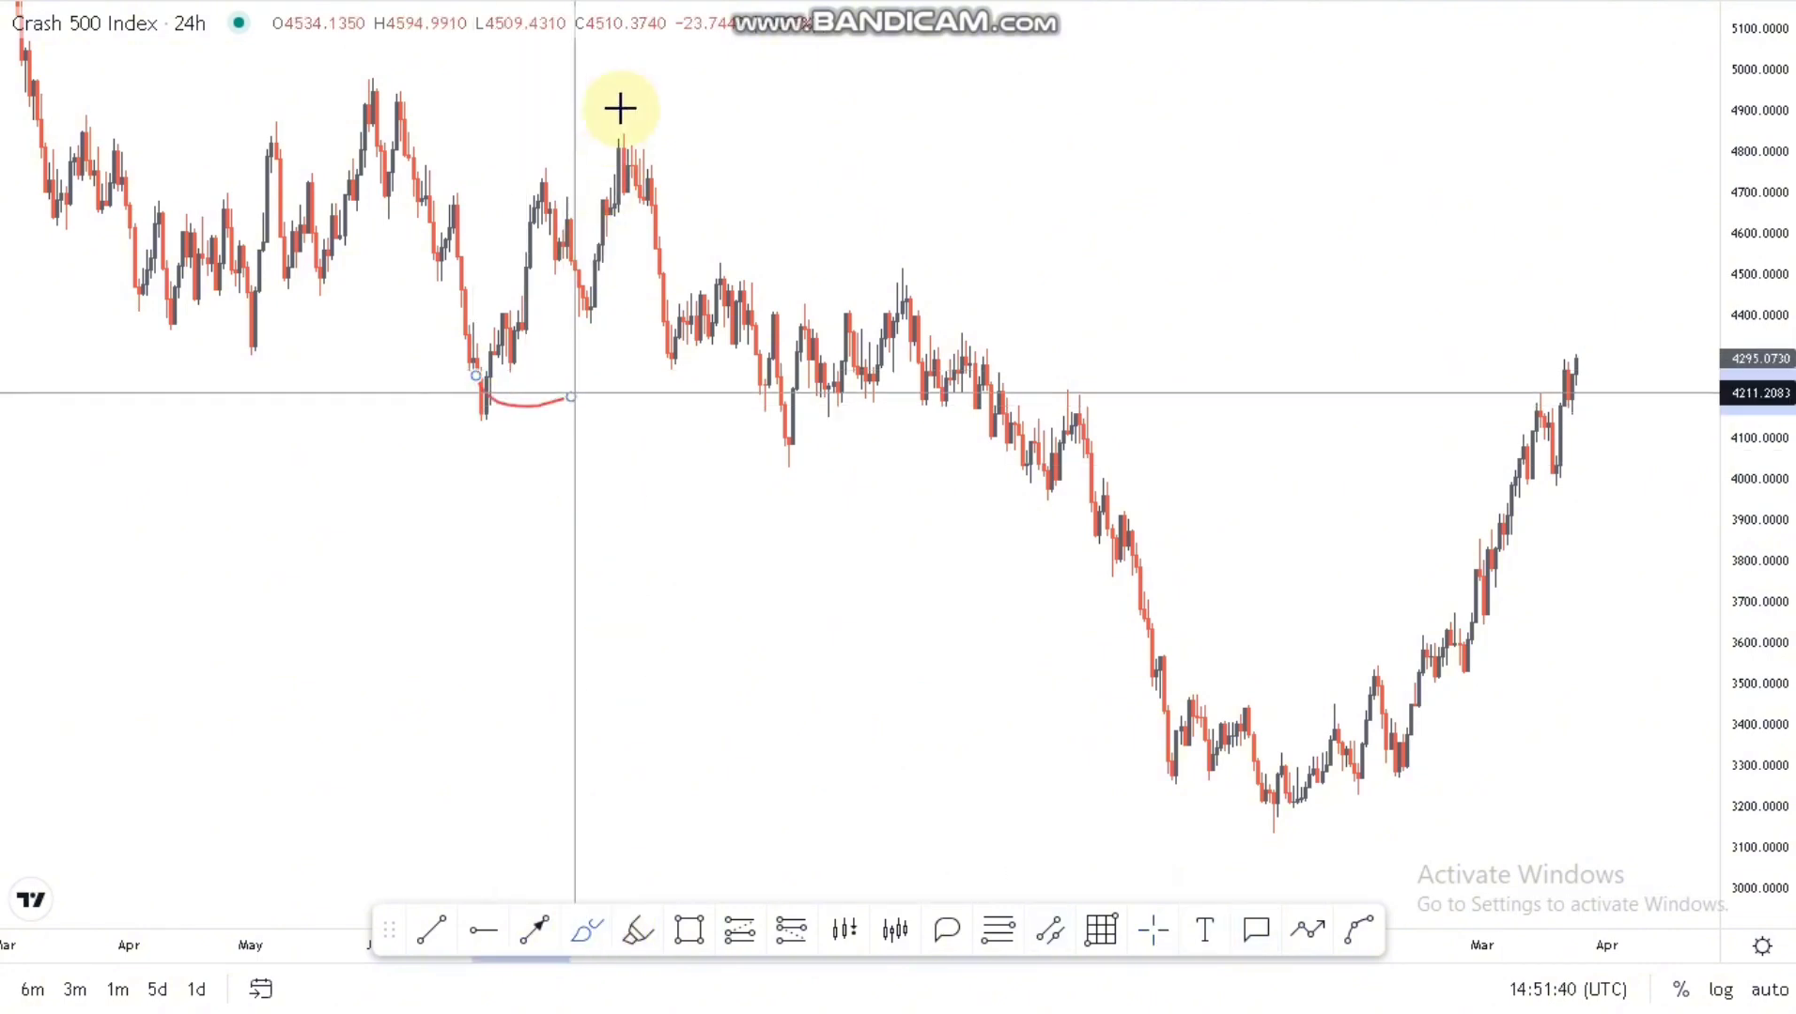
left_click_drag(787, 456, 850, 491)
left_click_drag(925, 250, 930, 258)
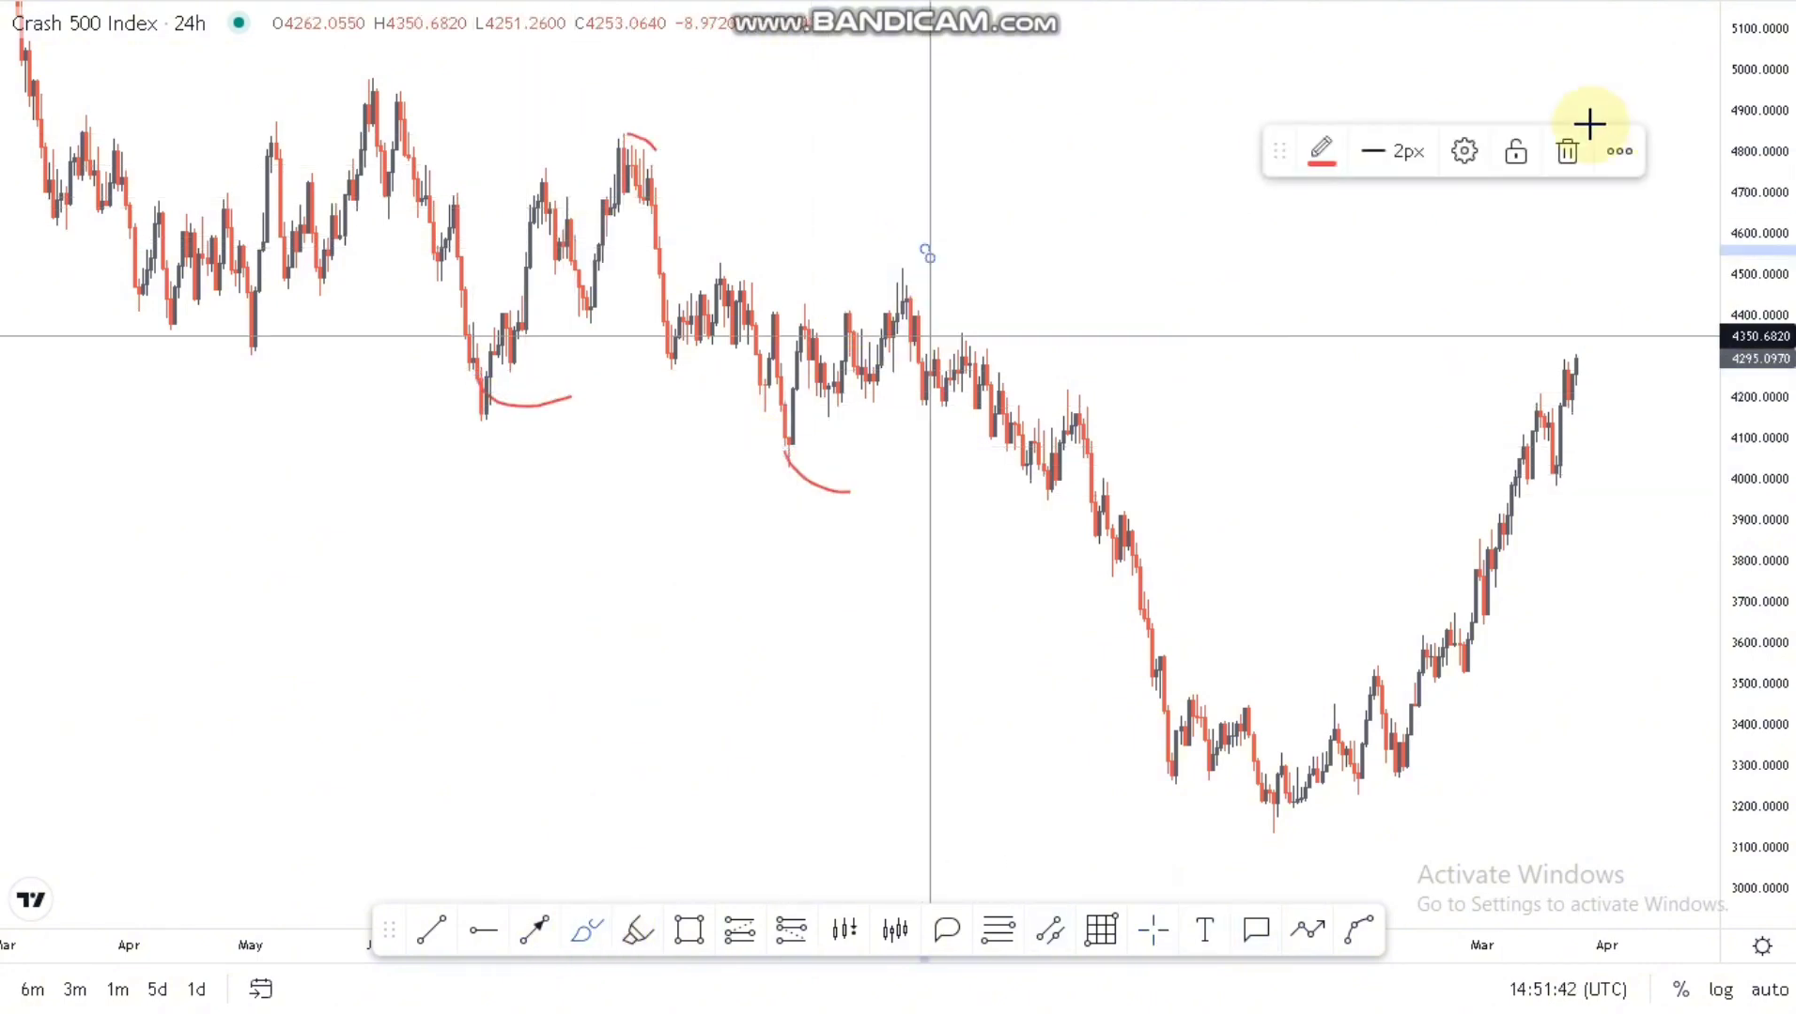
left_click(1570, 151)
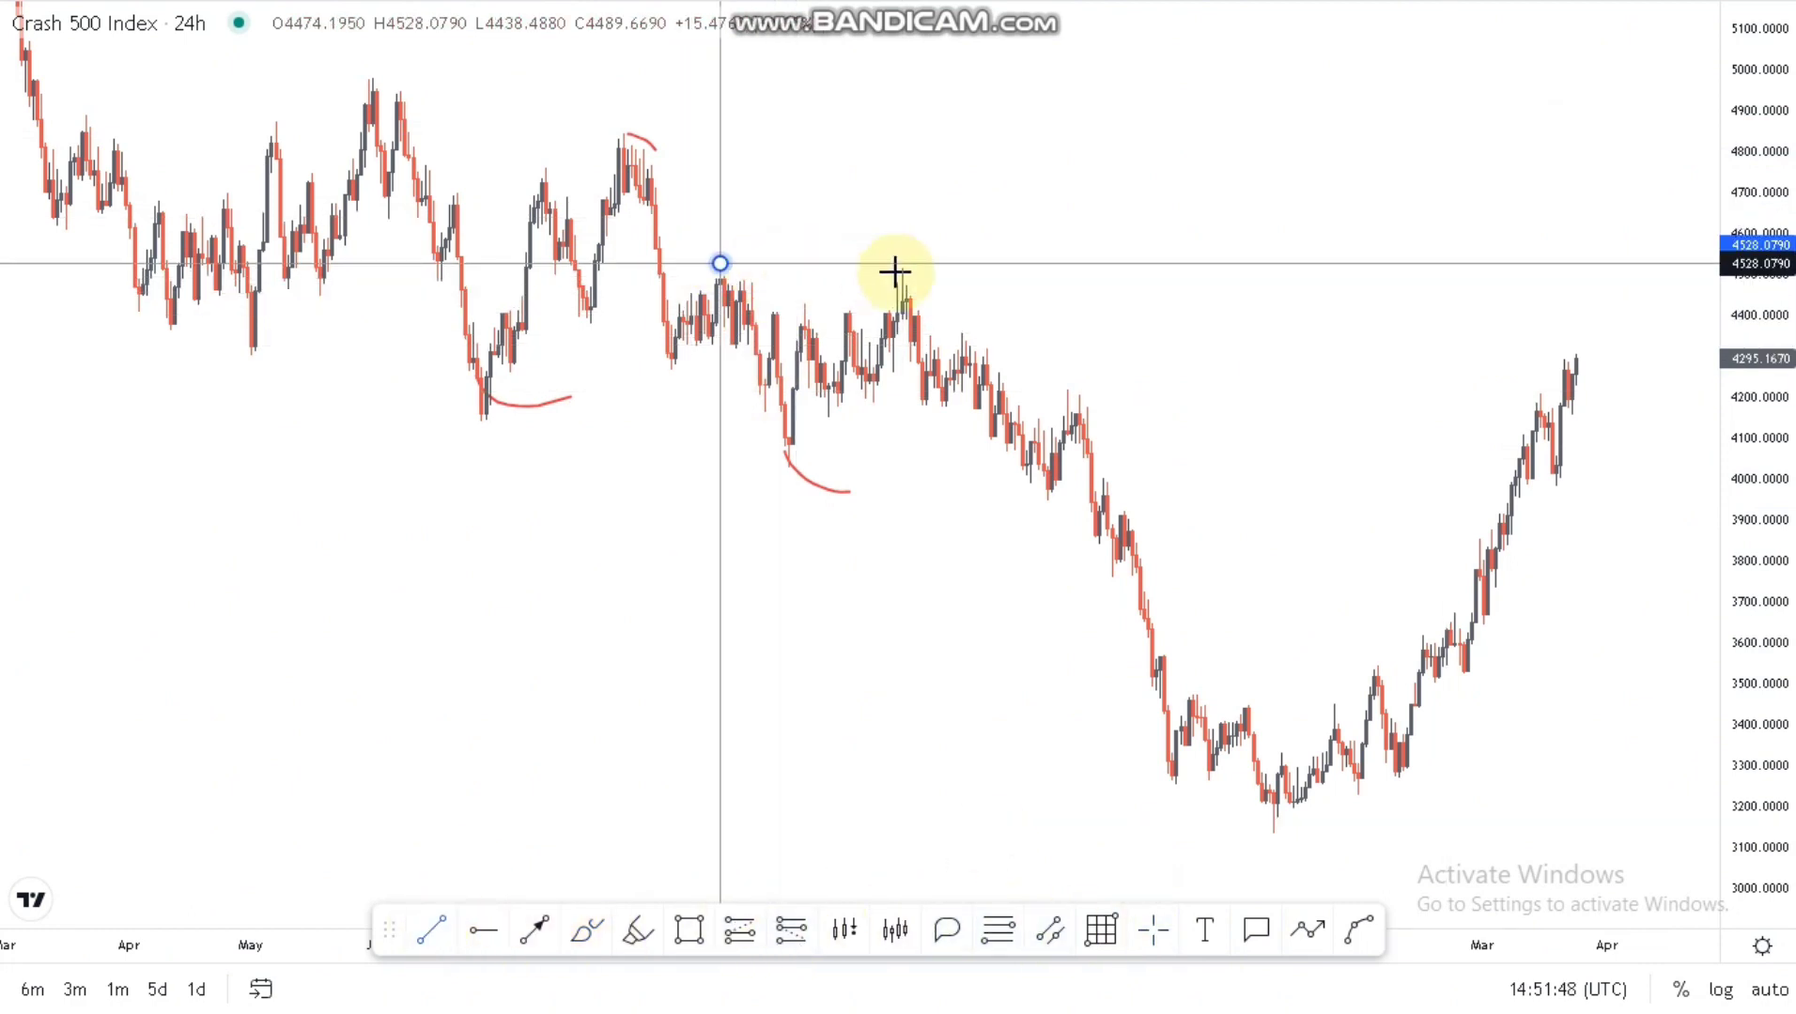
Step: Finish the horizontal trend line at 4528.0790 between the two equal highs and label it "$"
left_click_drag(895, 273, 910, 273)
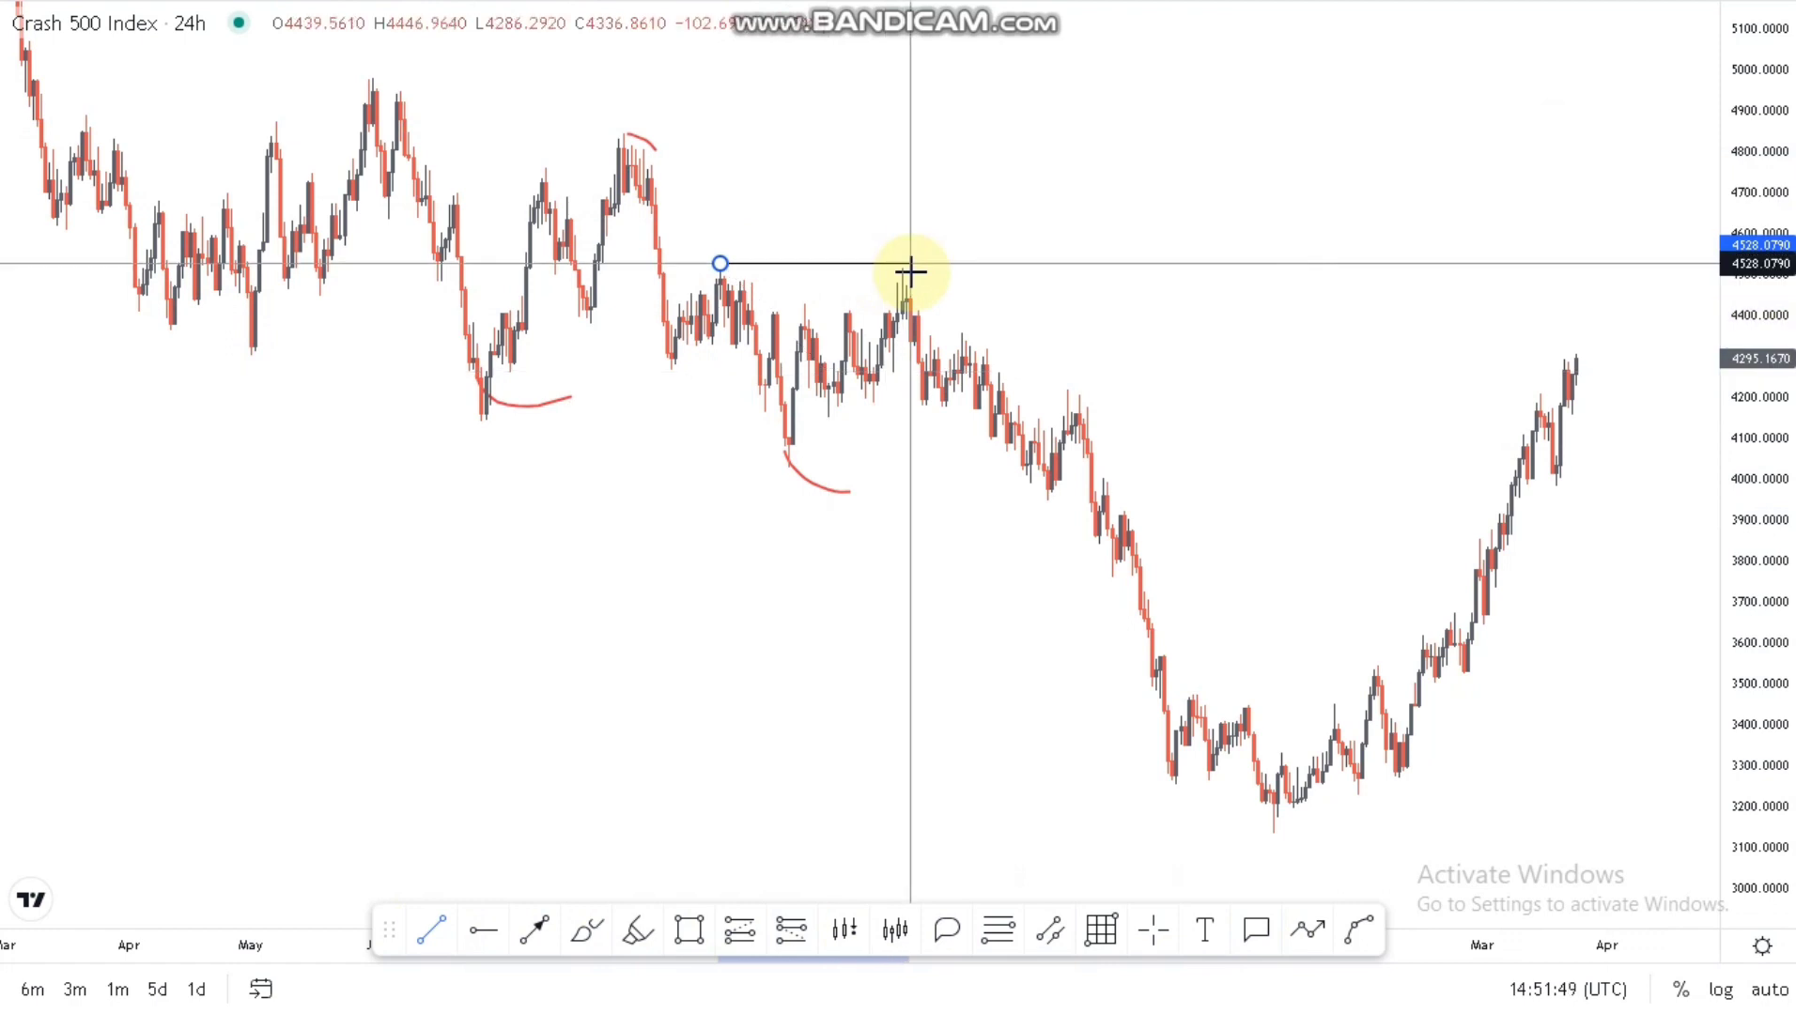
double_click(765, 264)
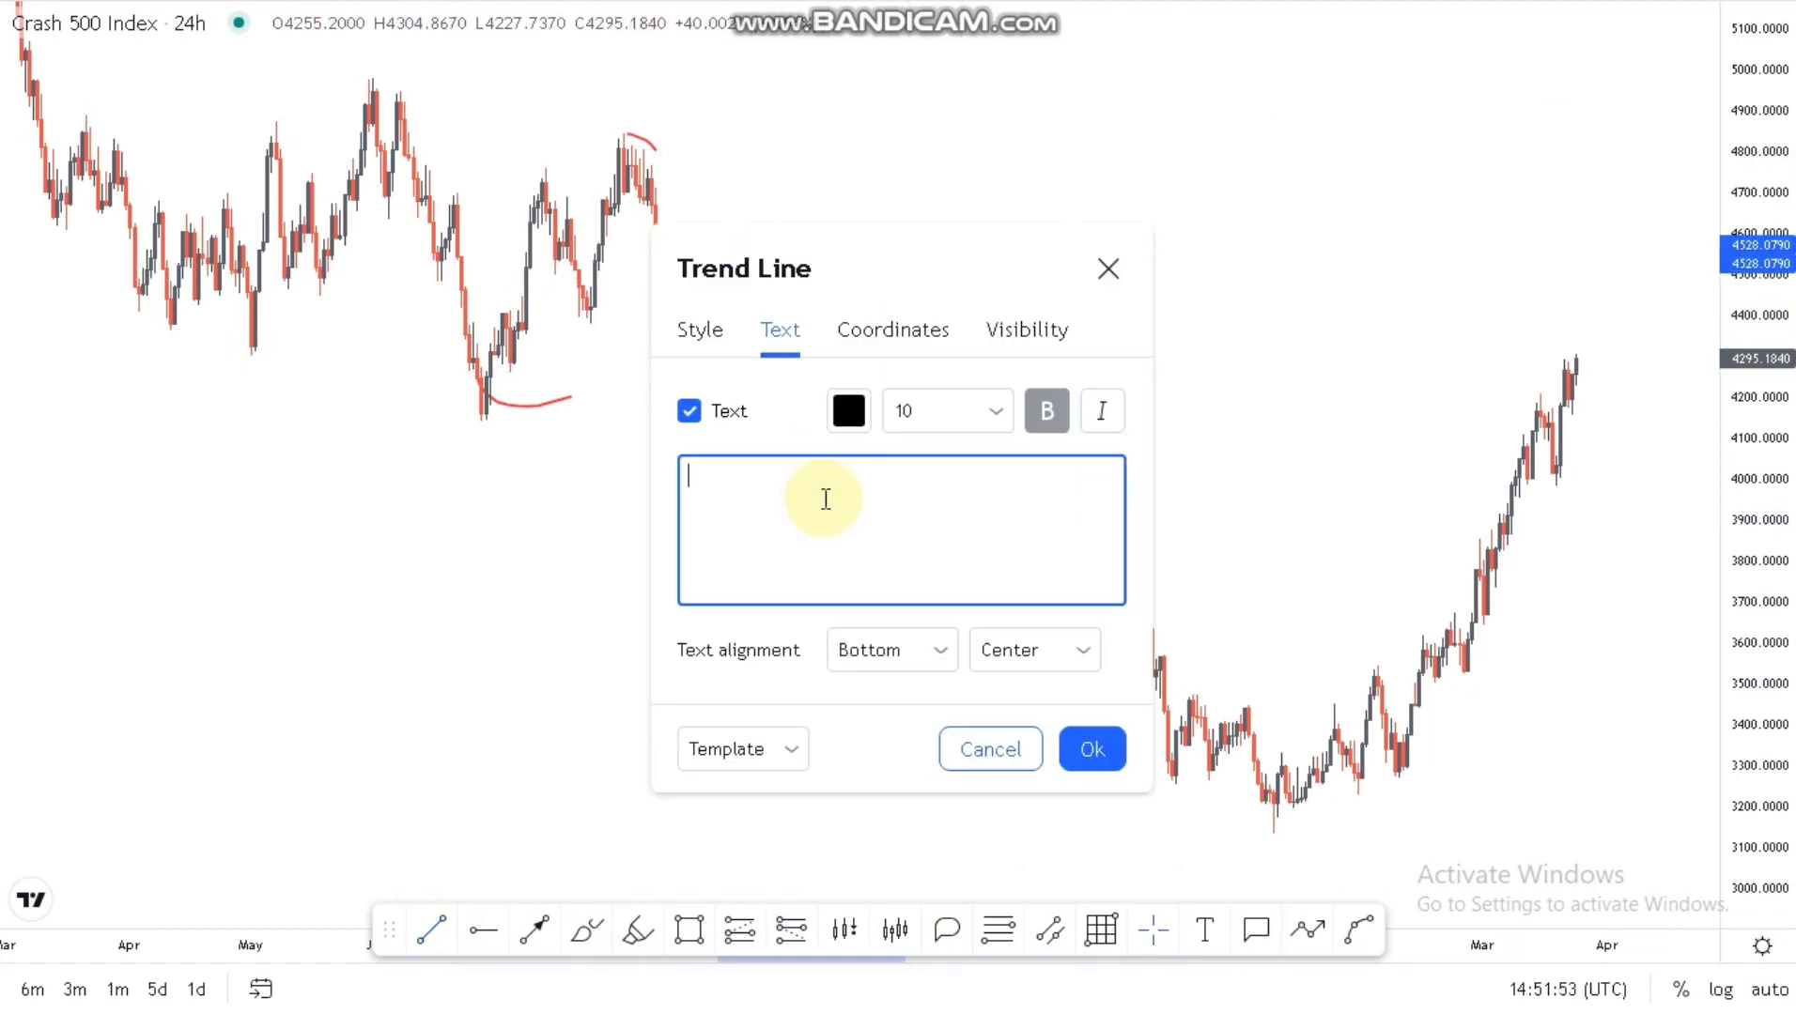
left_click(1090, 749)
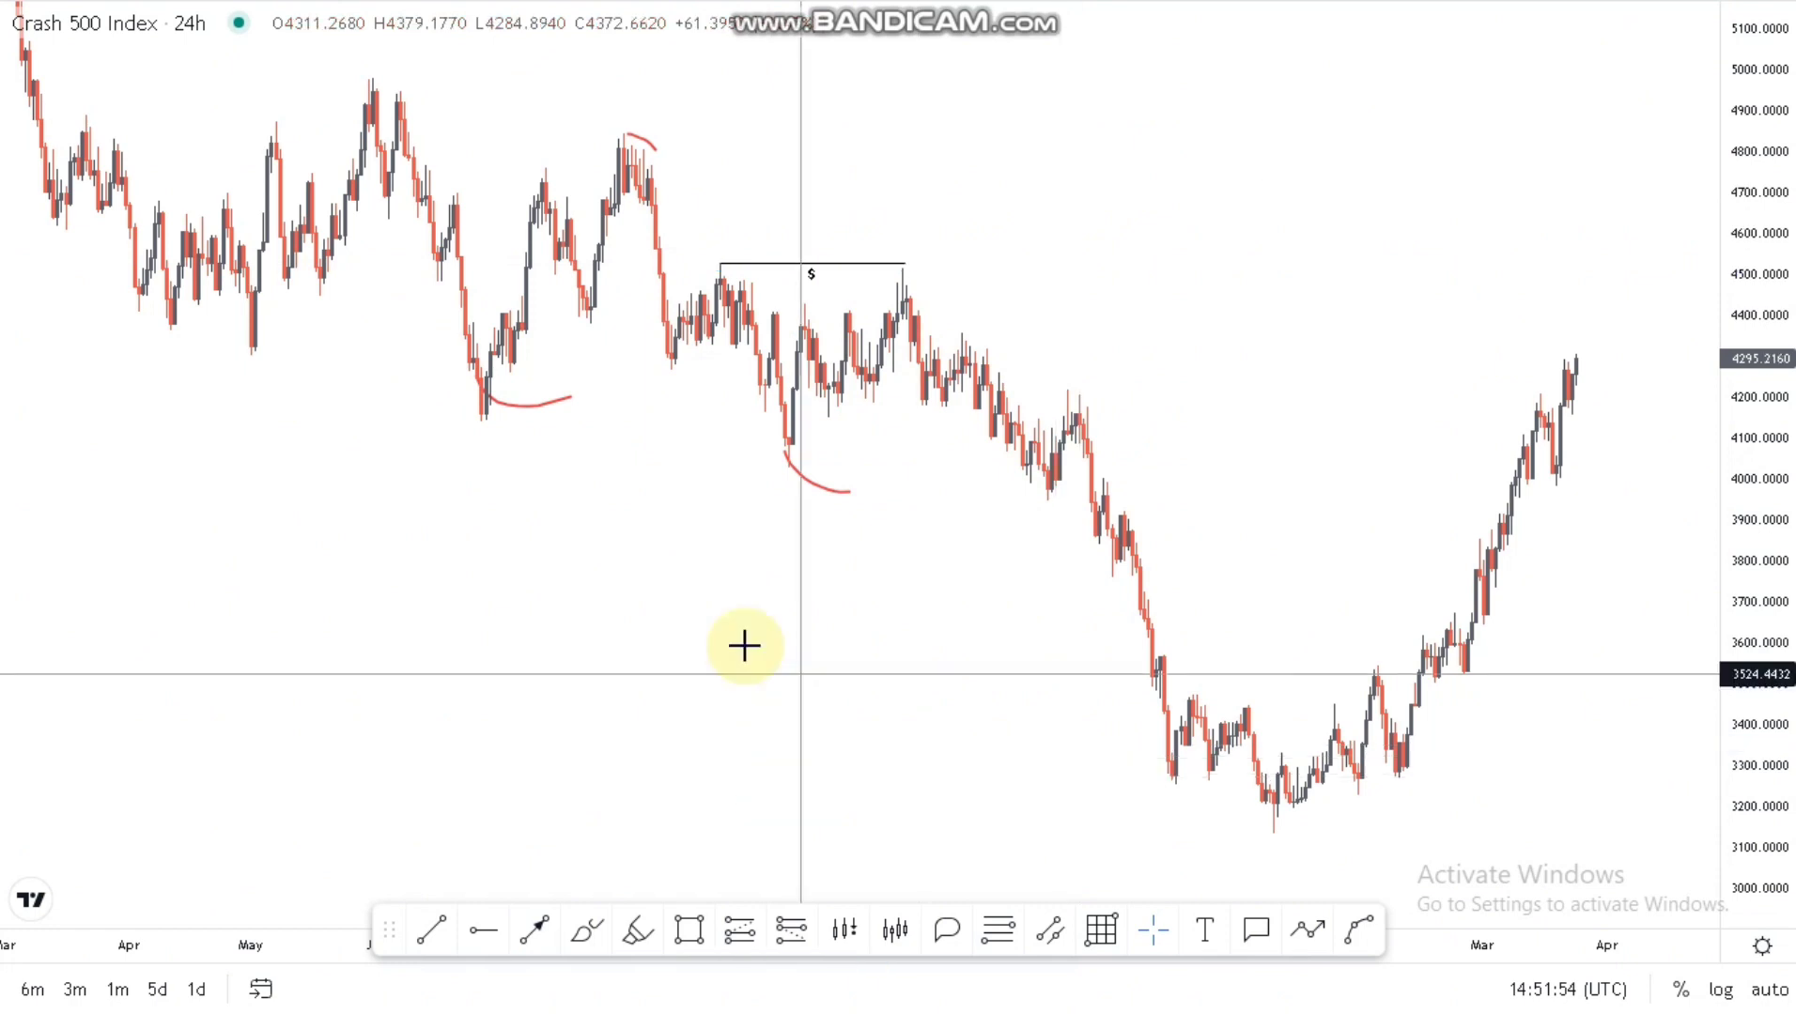
Step: Delete the three red brush strokes at the August high, the late-June low and the September low
left_click(648, 220)
left_click(644, 215)
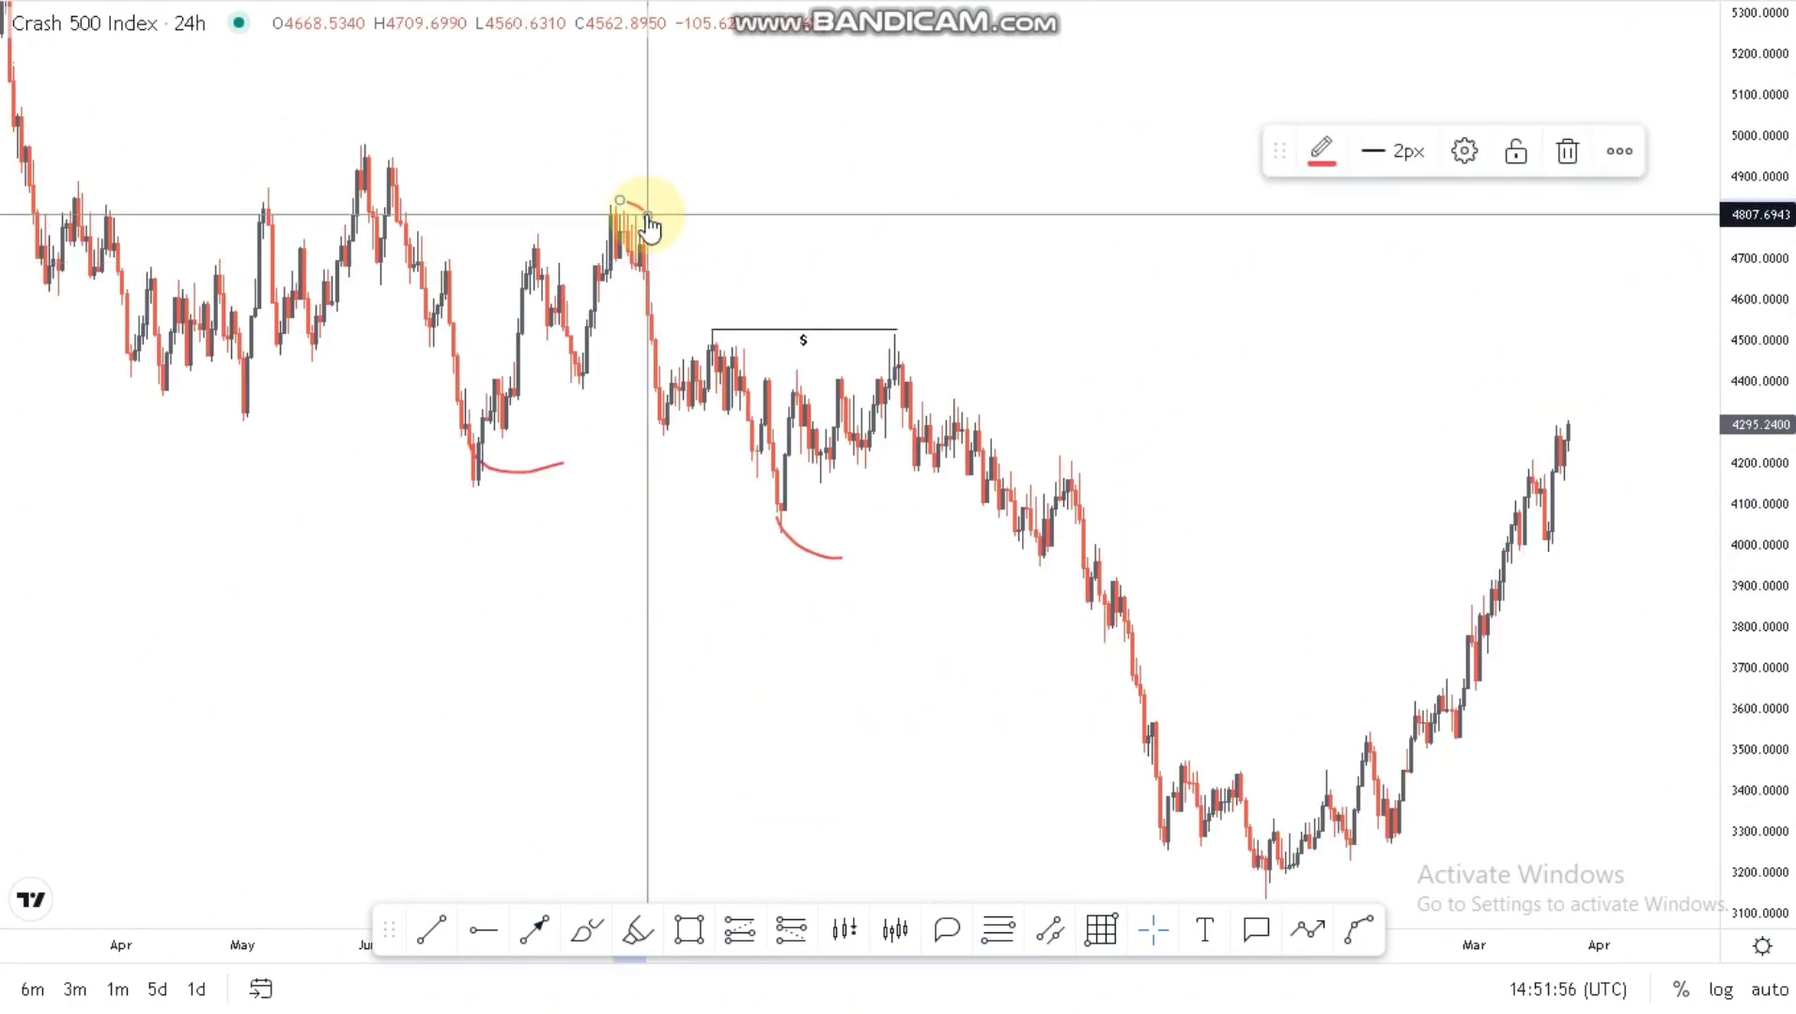
key("Delete")
left_click(561, 462)
key("Delete")
left_click(832, 558)
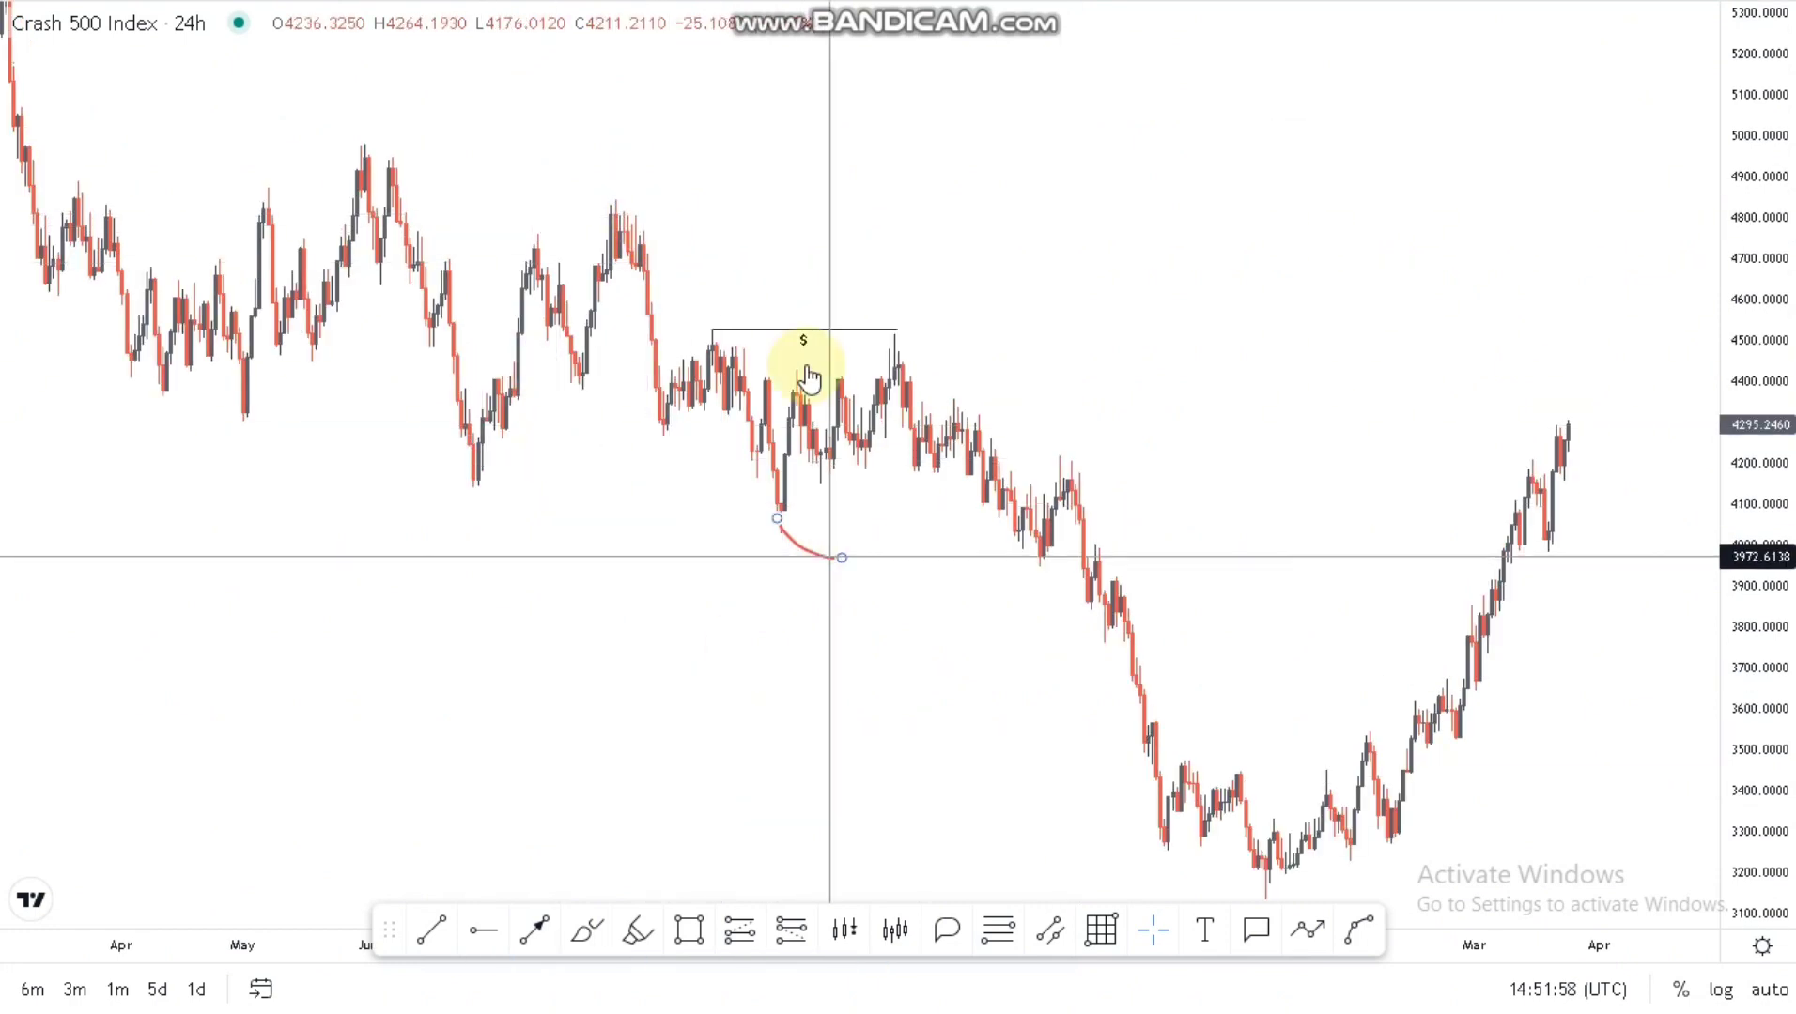
key("Delete")
Step: Set the "$" label's vertical alignment on the 4528 trend line to Top
left_click(812, 328)
double_click(812, 331)
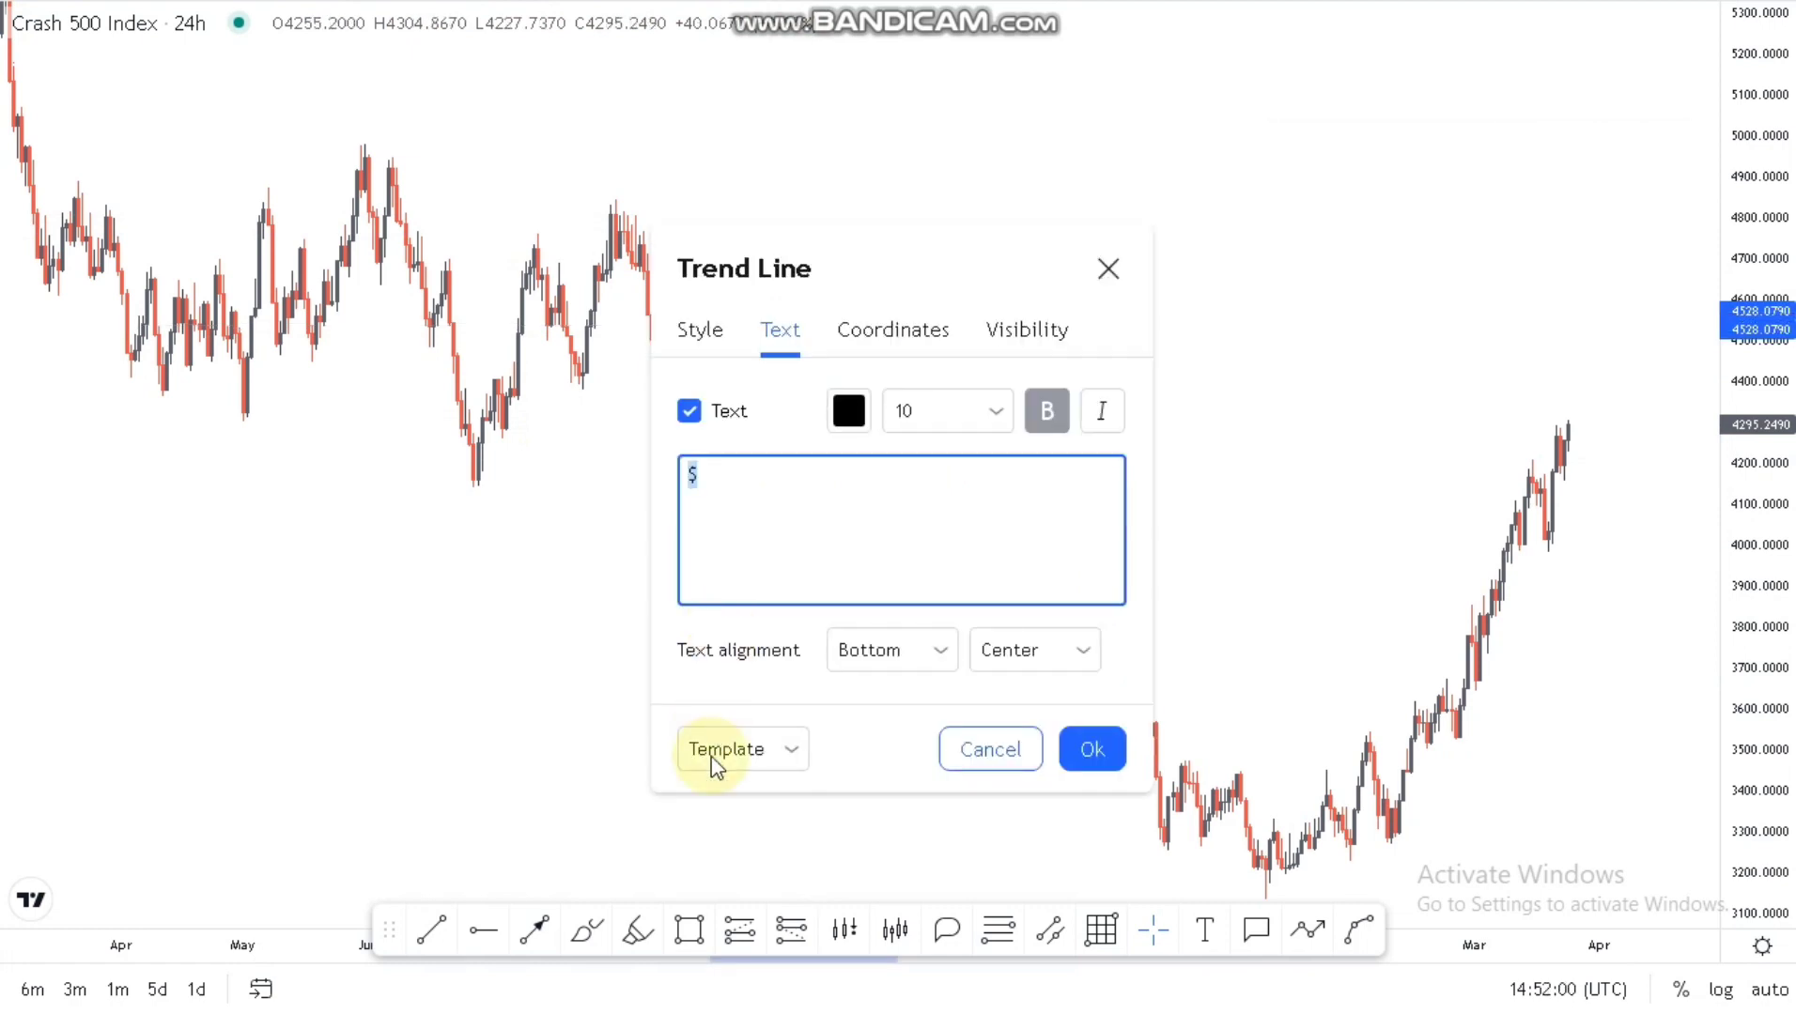
left_click(868, 657)
left_click(870, 705)
key("Return")
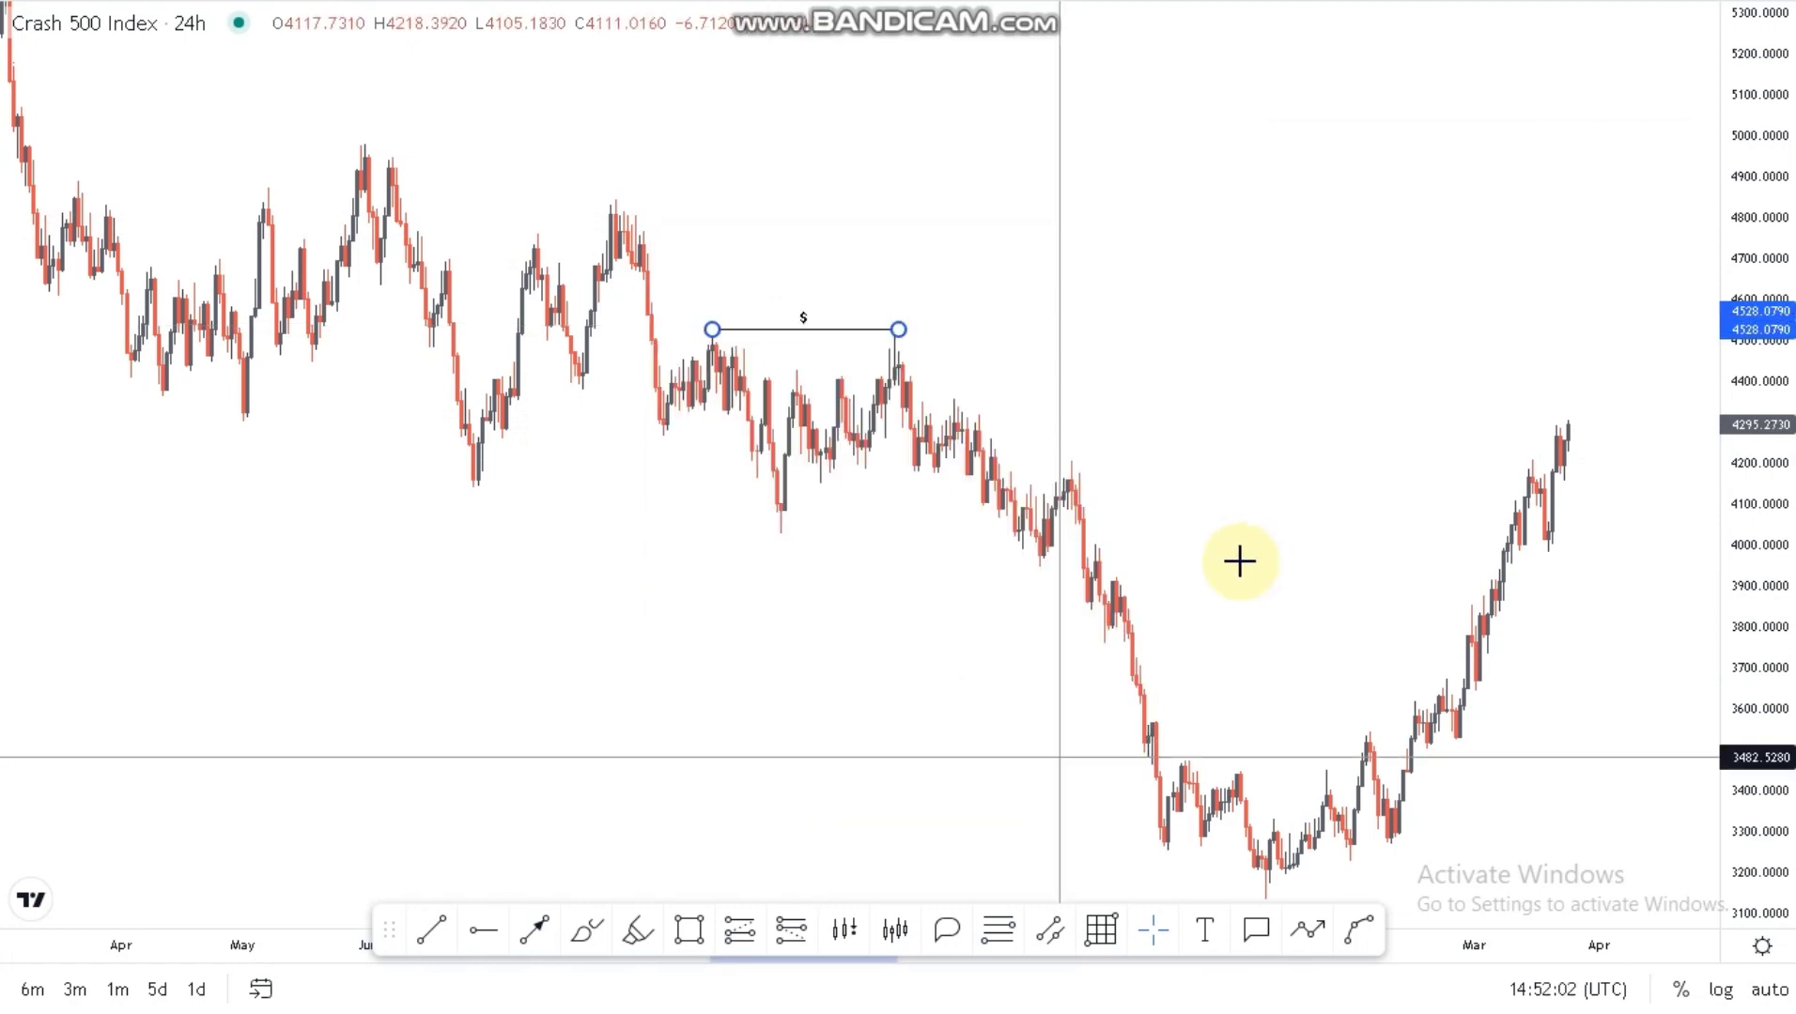
Step: Draw a rectangle from the August high's last candles between 4766.4150 and 4652.9304, extending its end to the latest candles in late March
left_click(666, 880)
scroll(665, 880, "up", 2)
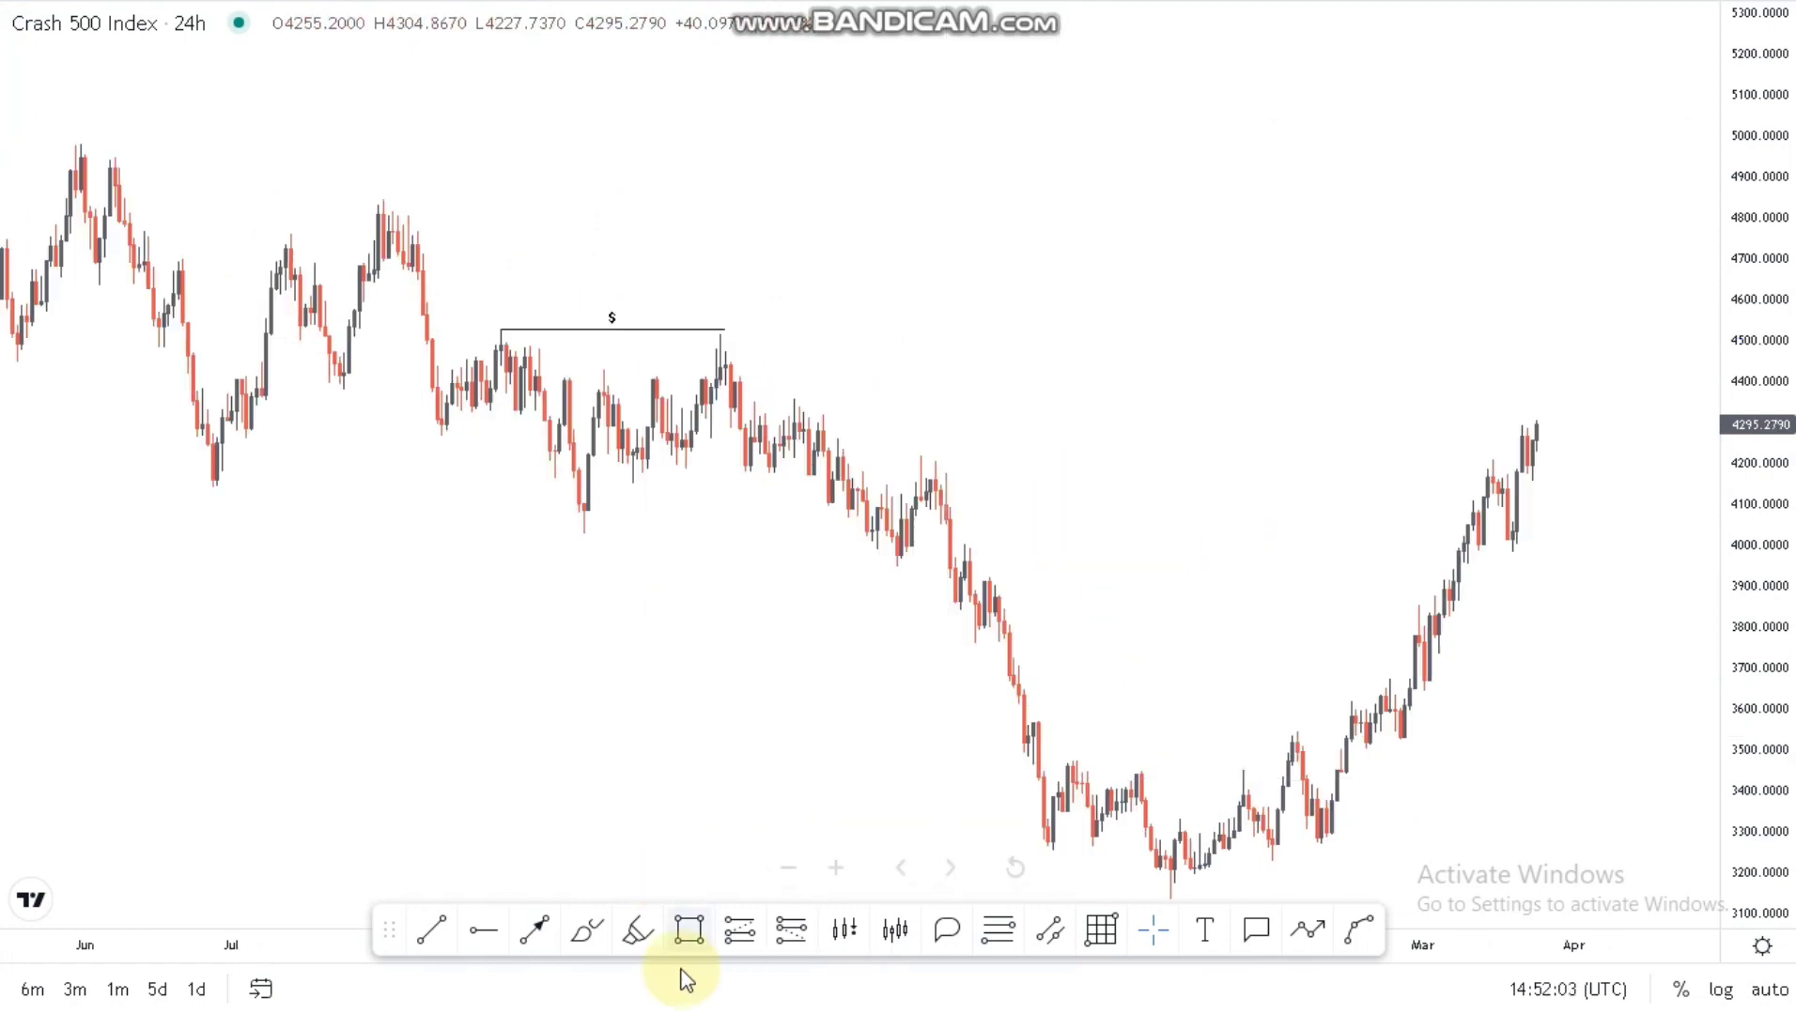
left_click(418, 236)
left_click(1219, 236)
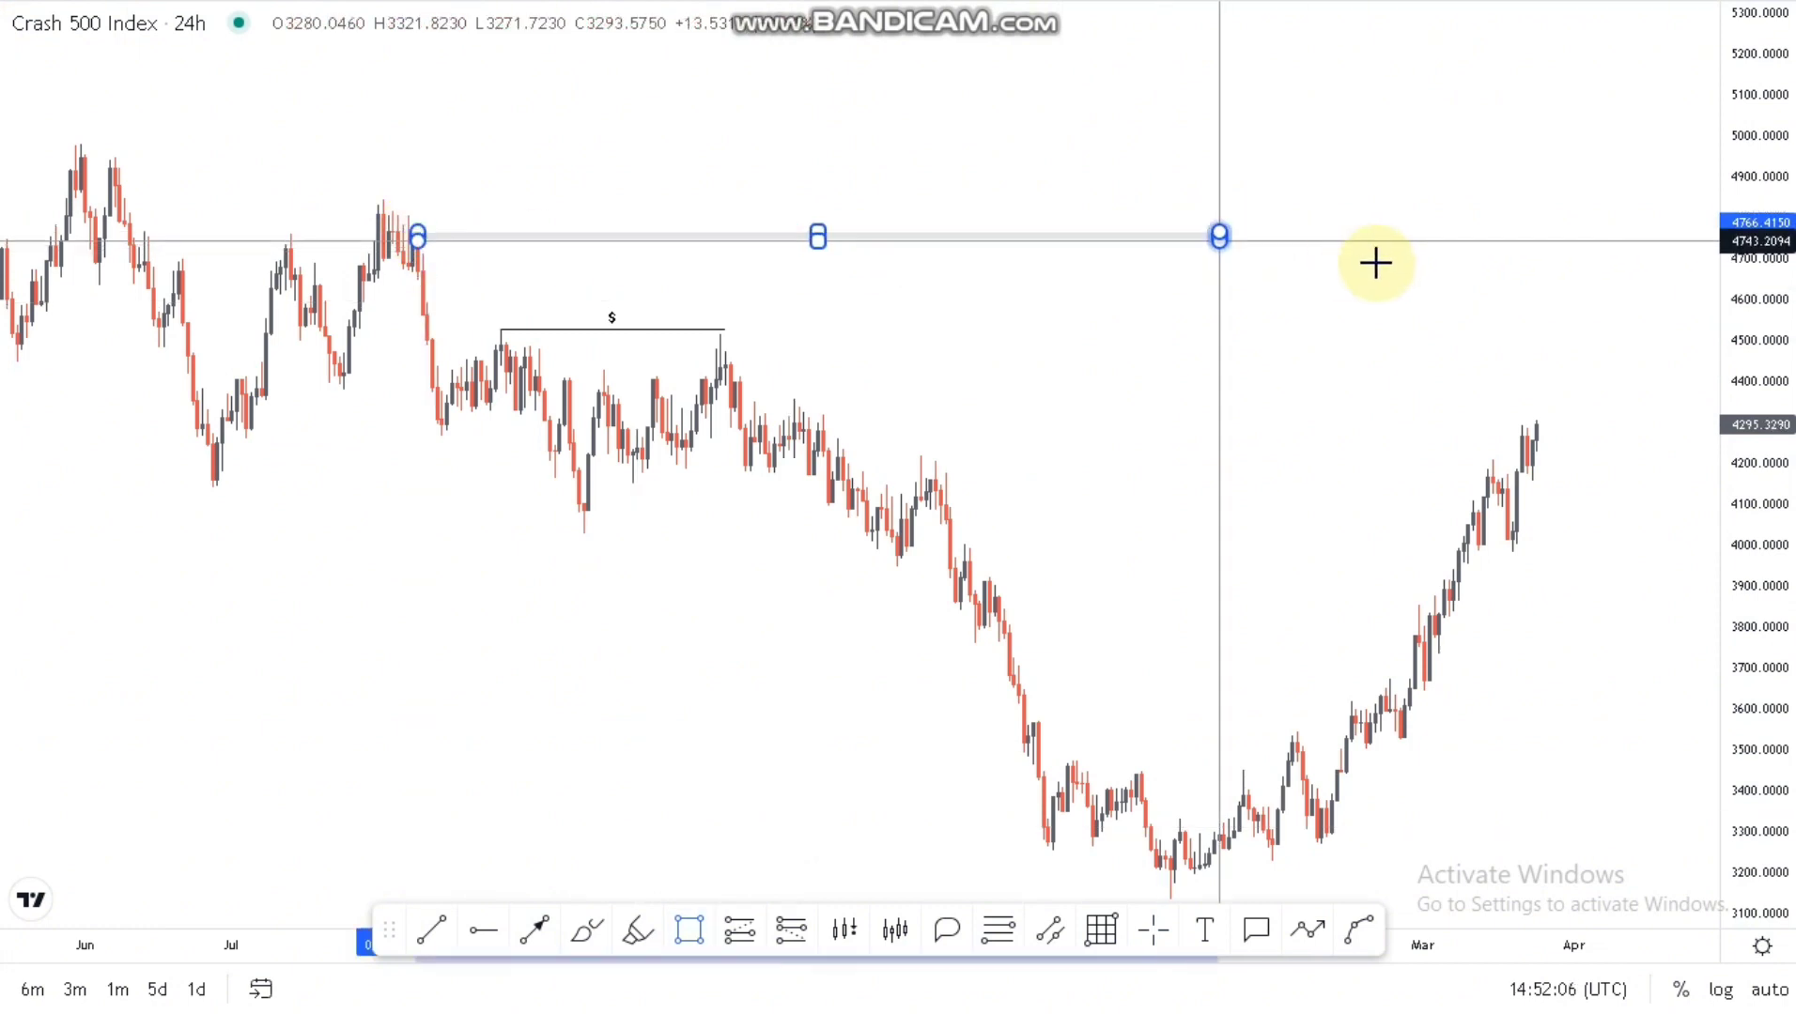
left_click(1388, 277)
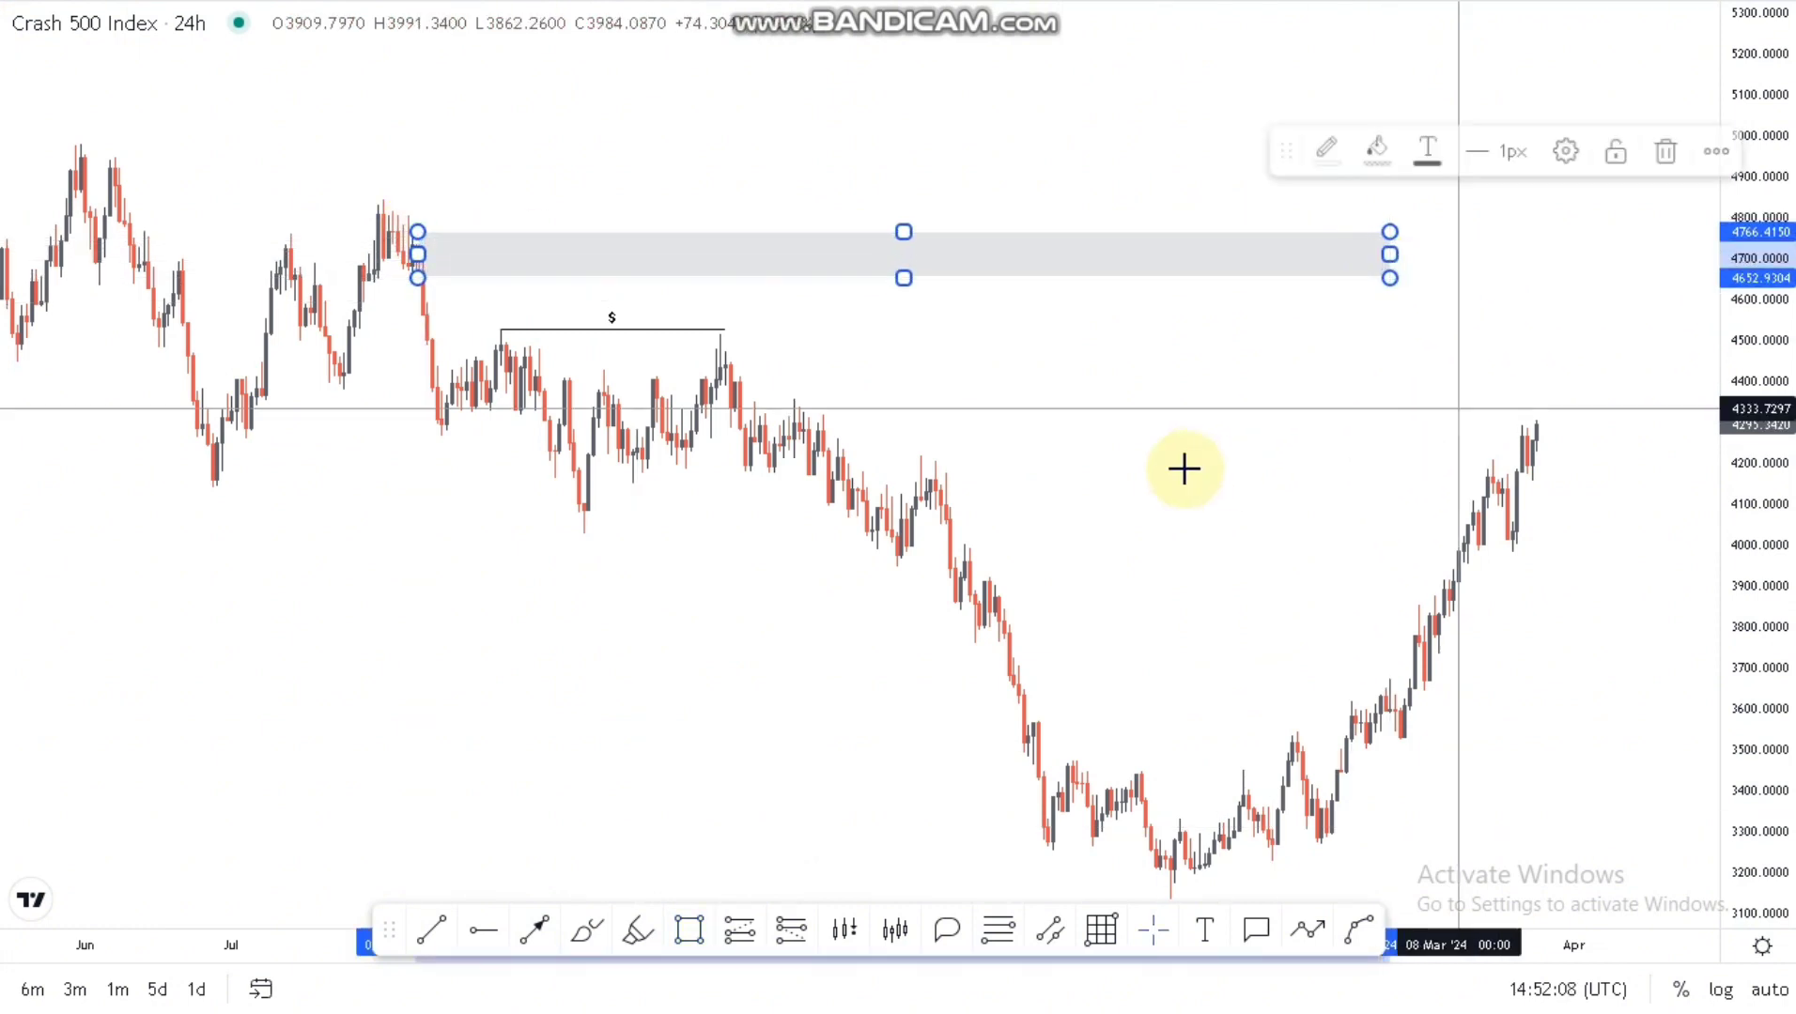
left_click(1176, 472)
left_click_drag(1404, 290, 1464, 282)
left_click(1431, 502)
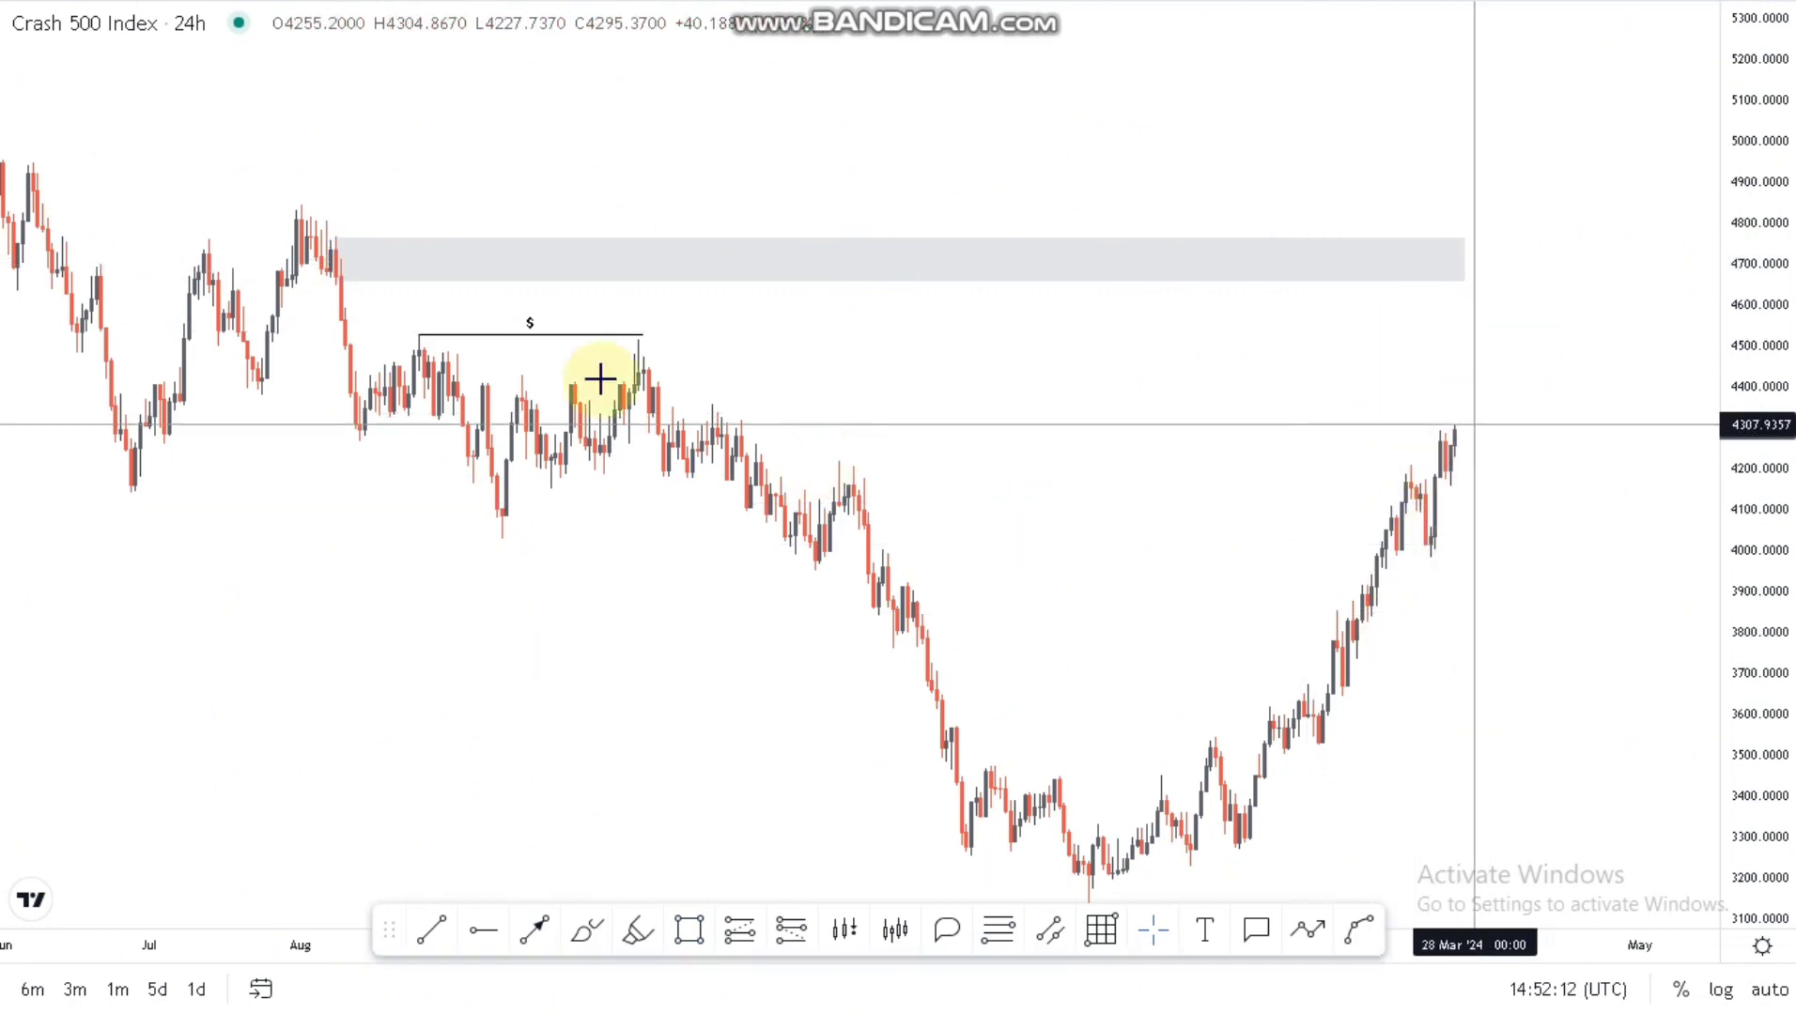
Step: Label the grey rectangle over the August supply "SUPPLY AREA", aligned inside and centred
left_click(582, 334)
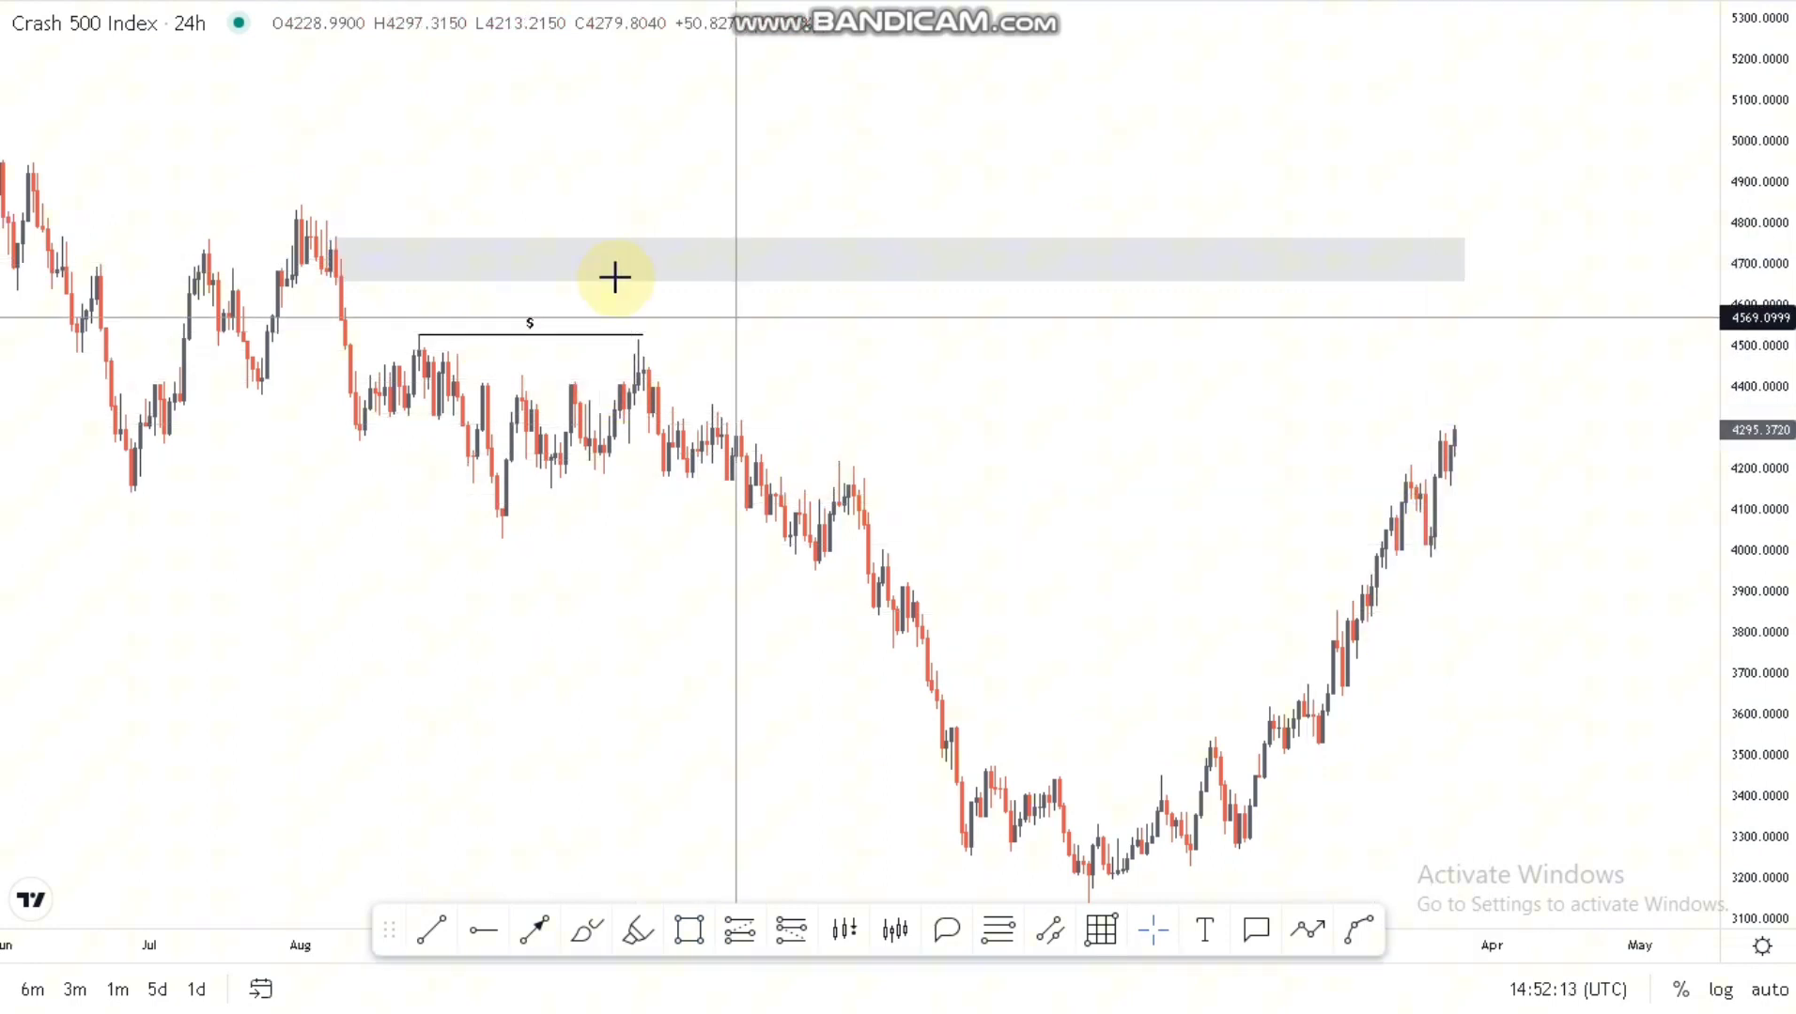
double_click(854, 249)
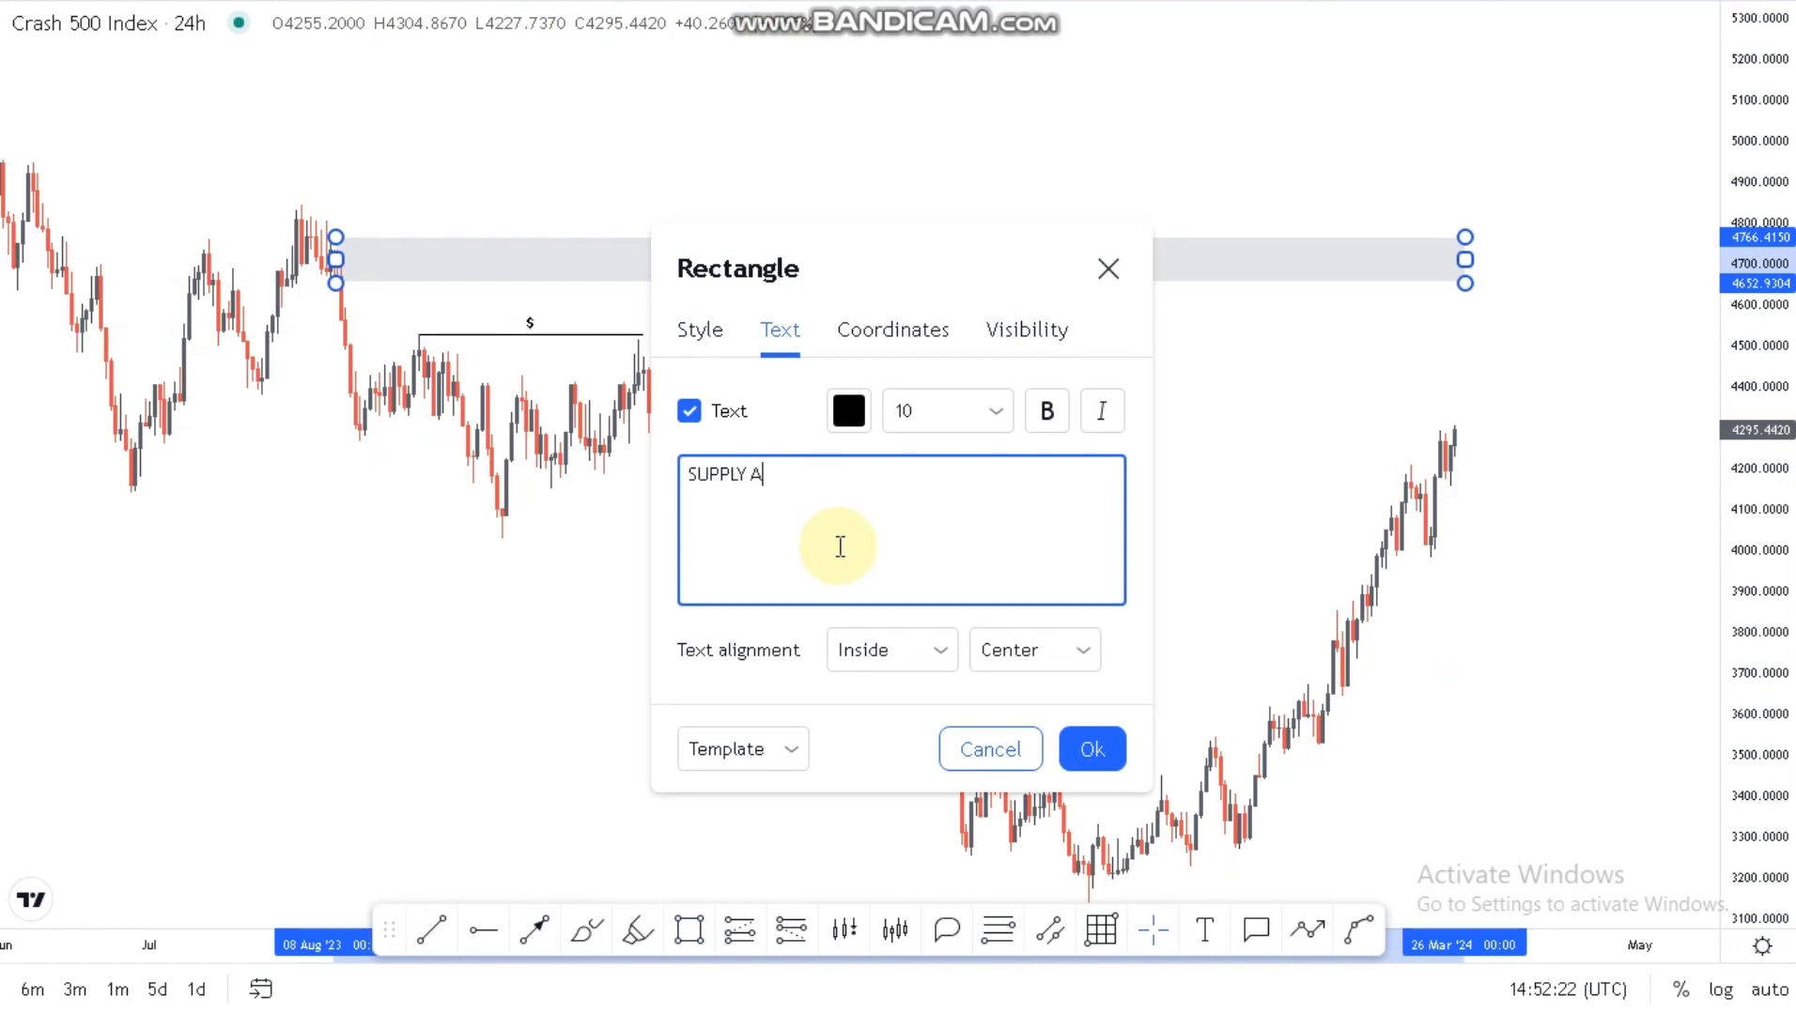
left_click(1074, 747)
Step: Draw a short arrow at 4617.4637 pointing to the sharp August drop and label it "IMB" with Bottom alignment
scroll(845, 301, "down", 1)
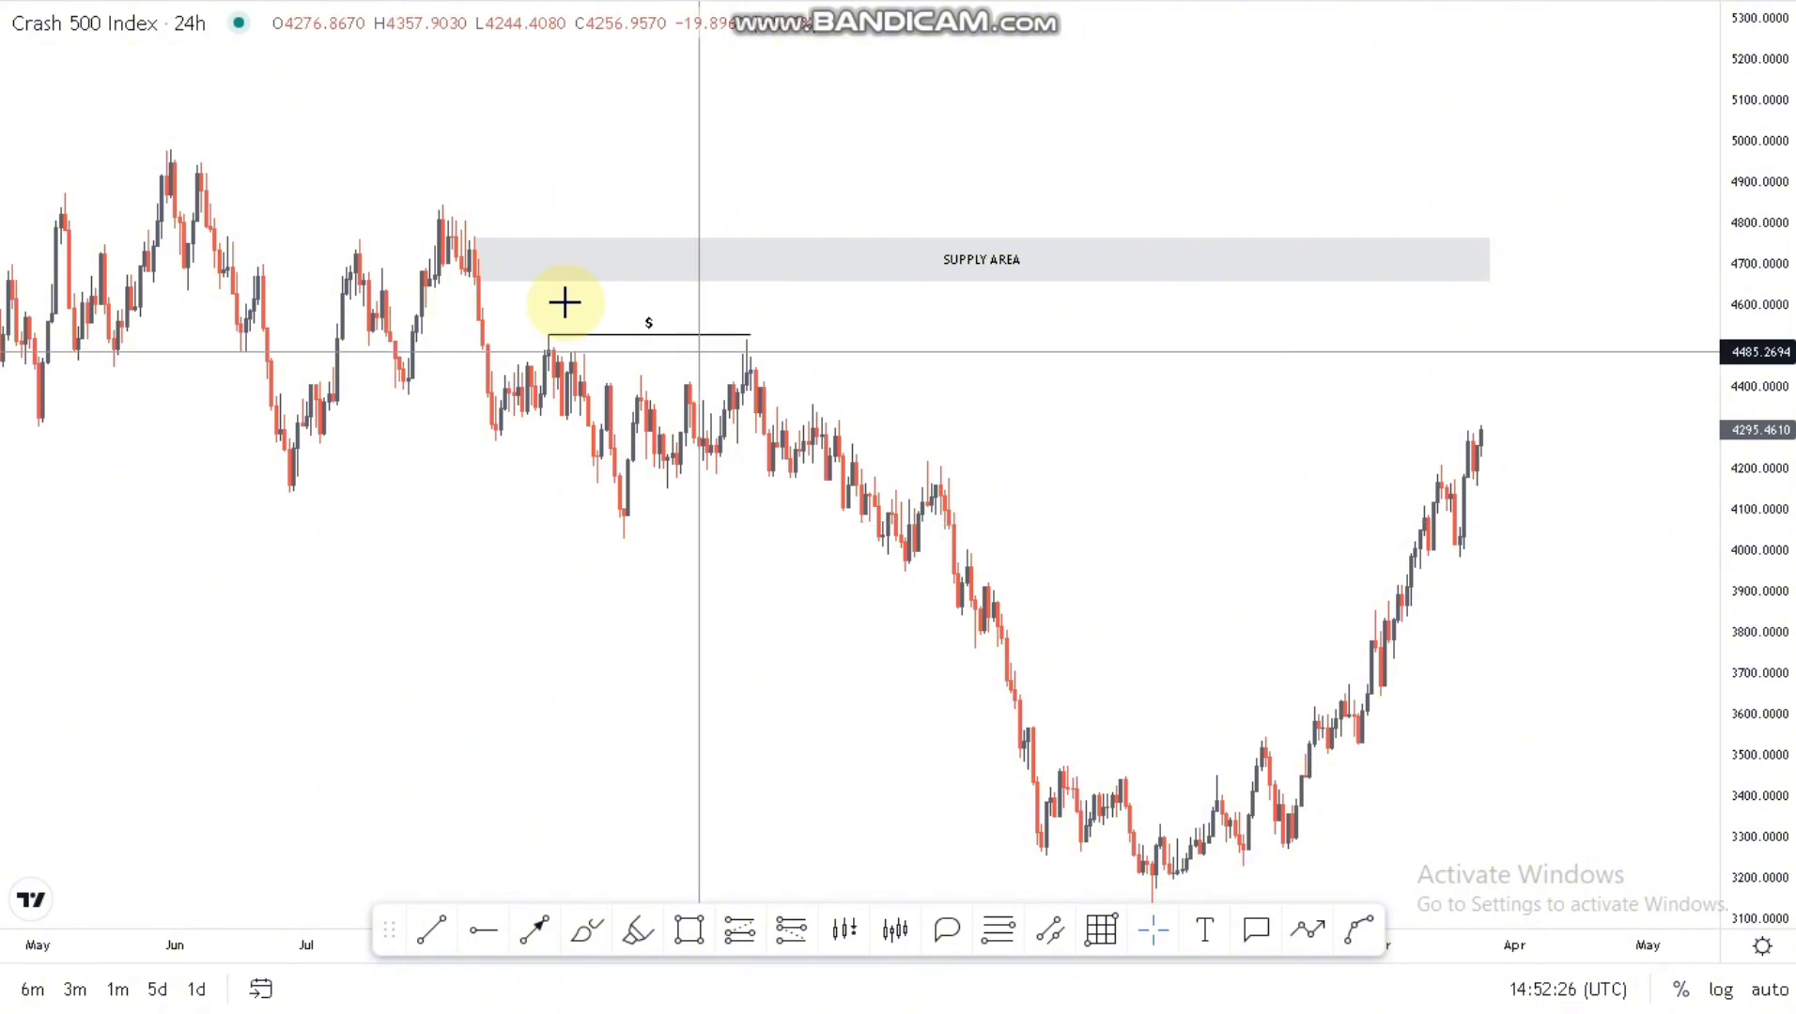
left_click(534, 933)
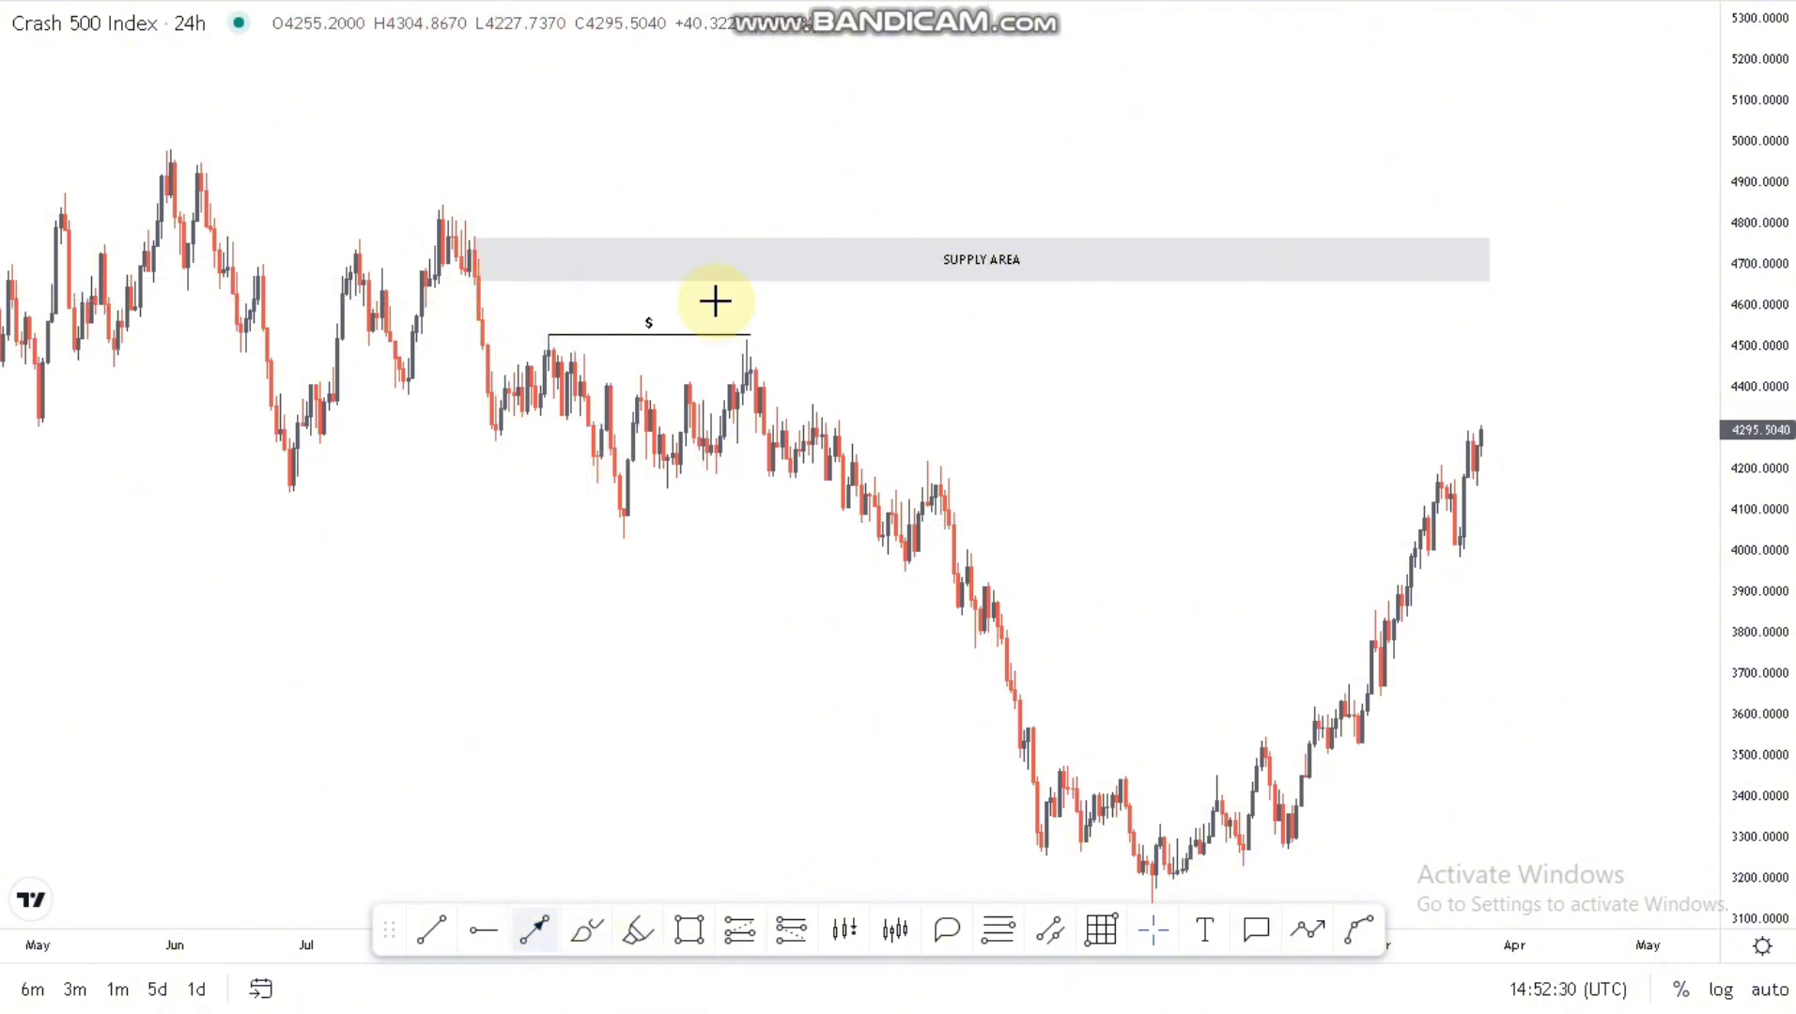
left_click(534, 298)
left_click(482, 298)
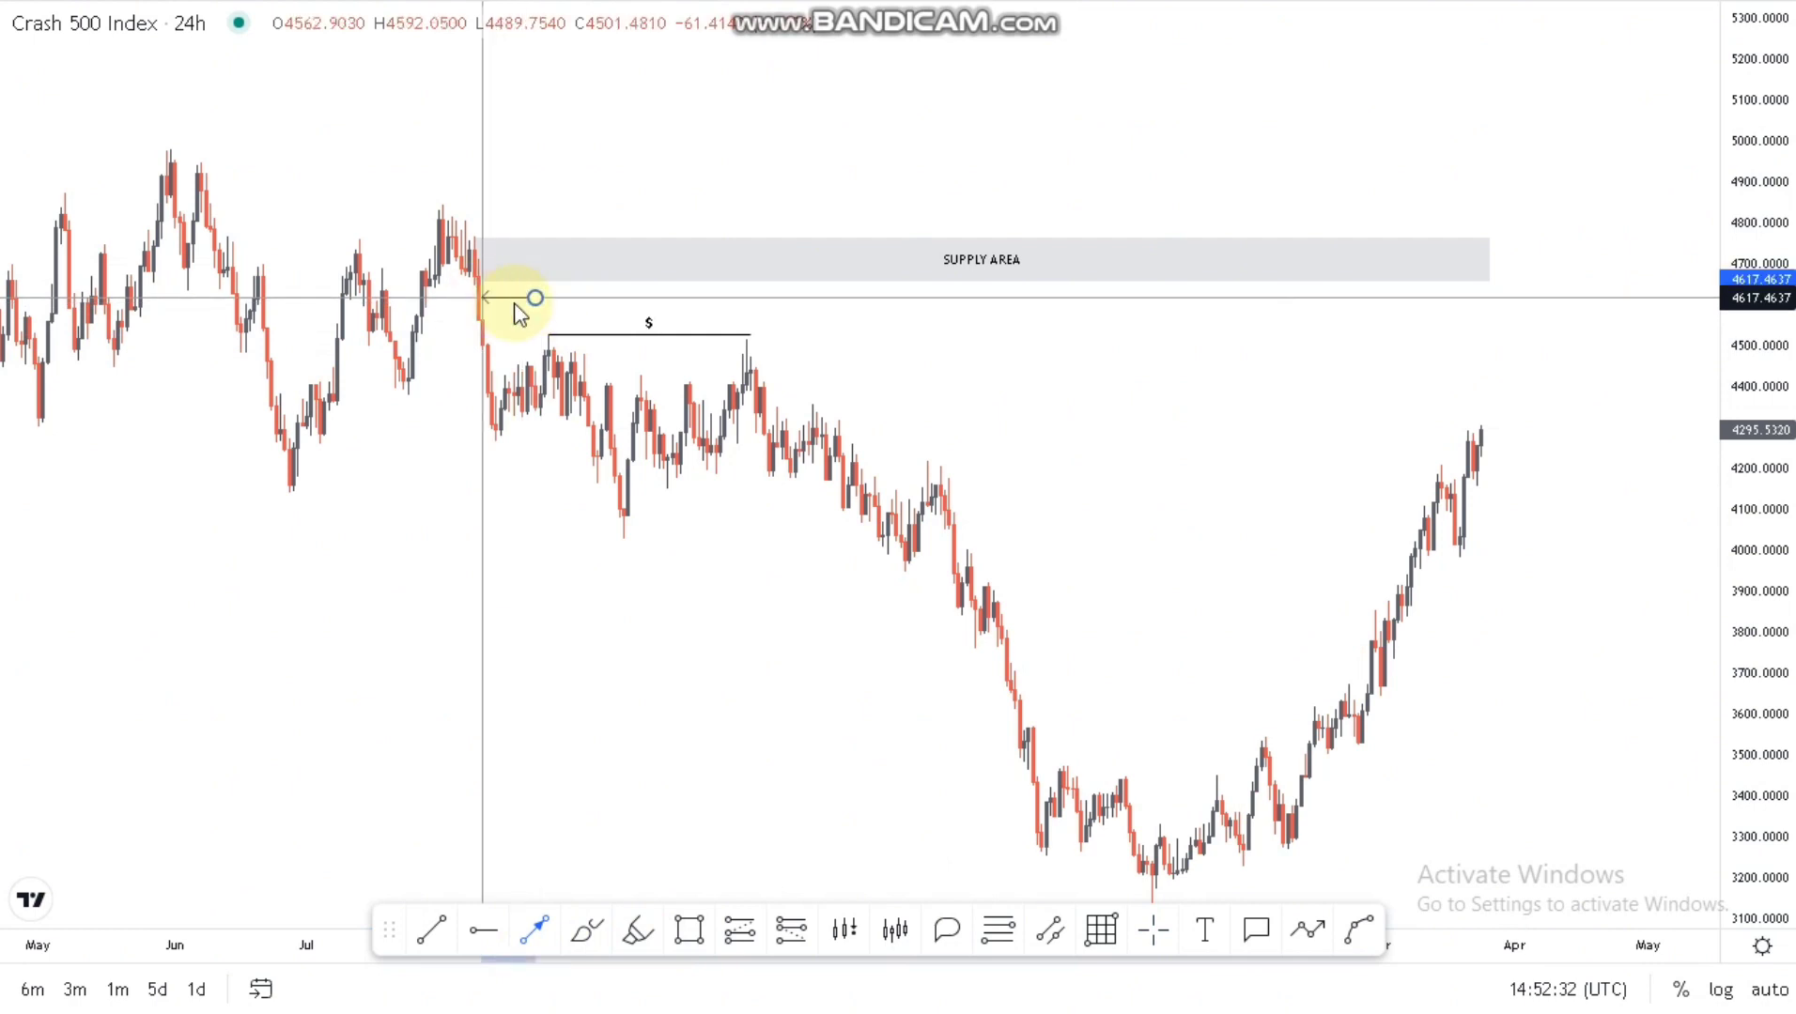
double_click(518, 307)
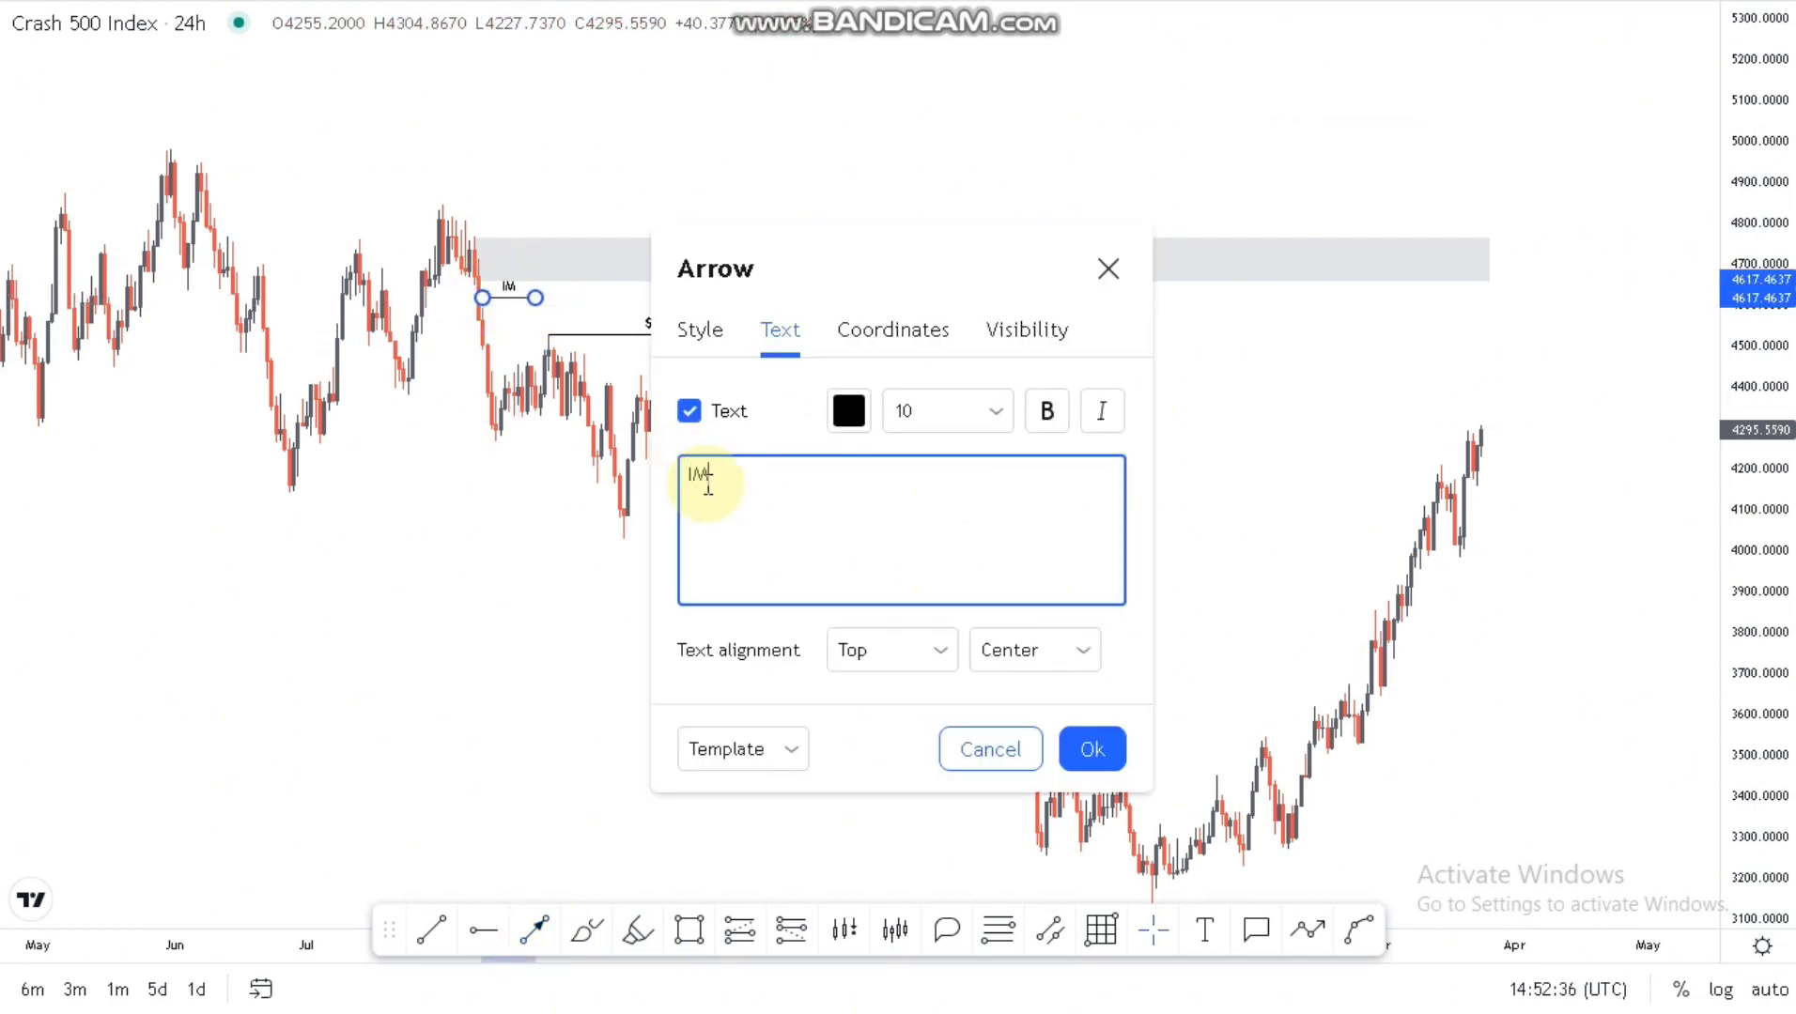
left_click(866, 658)
left_click(869, 781)
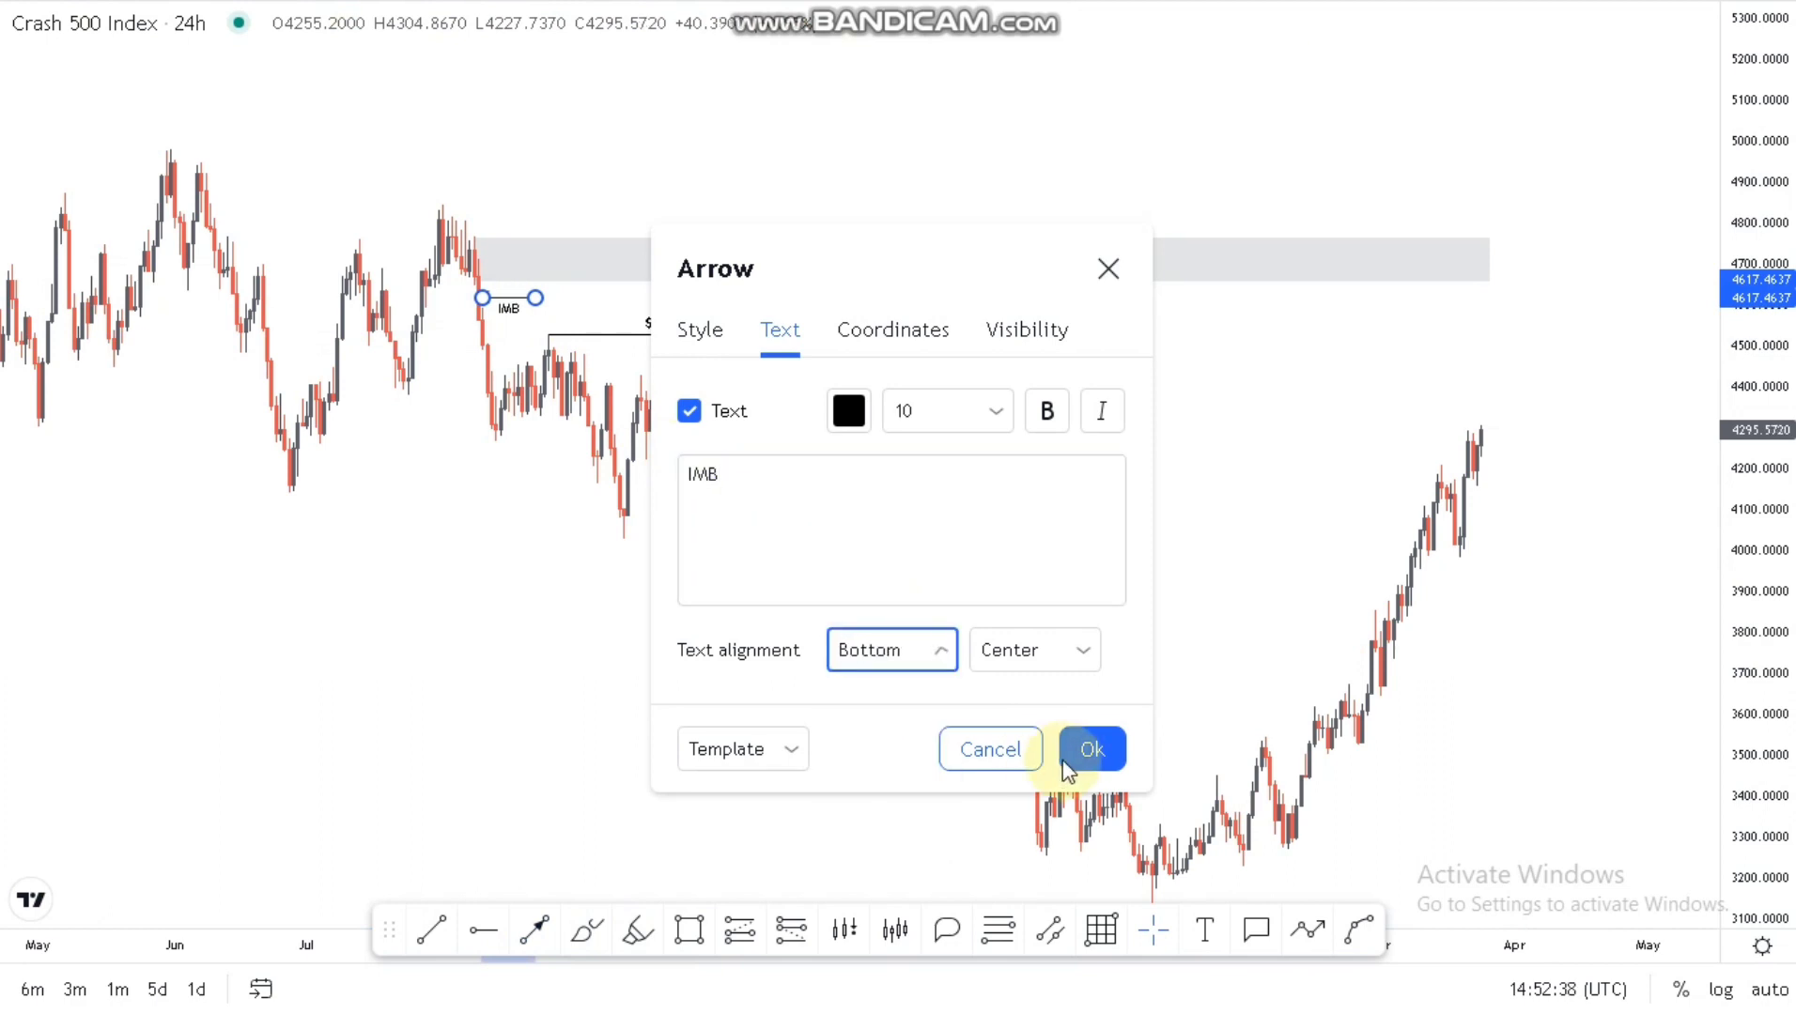
key("Return")
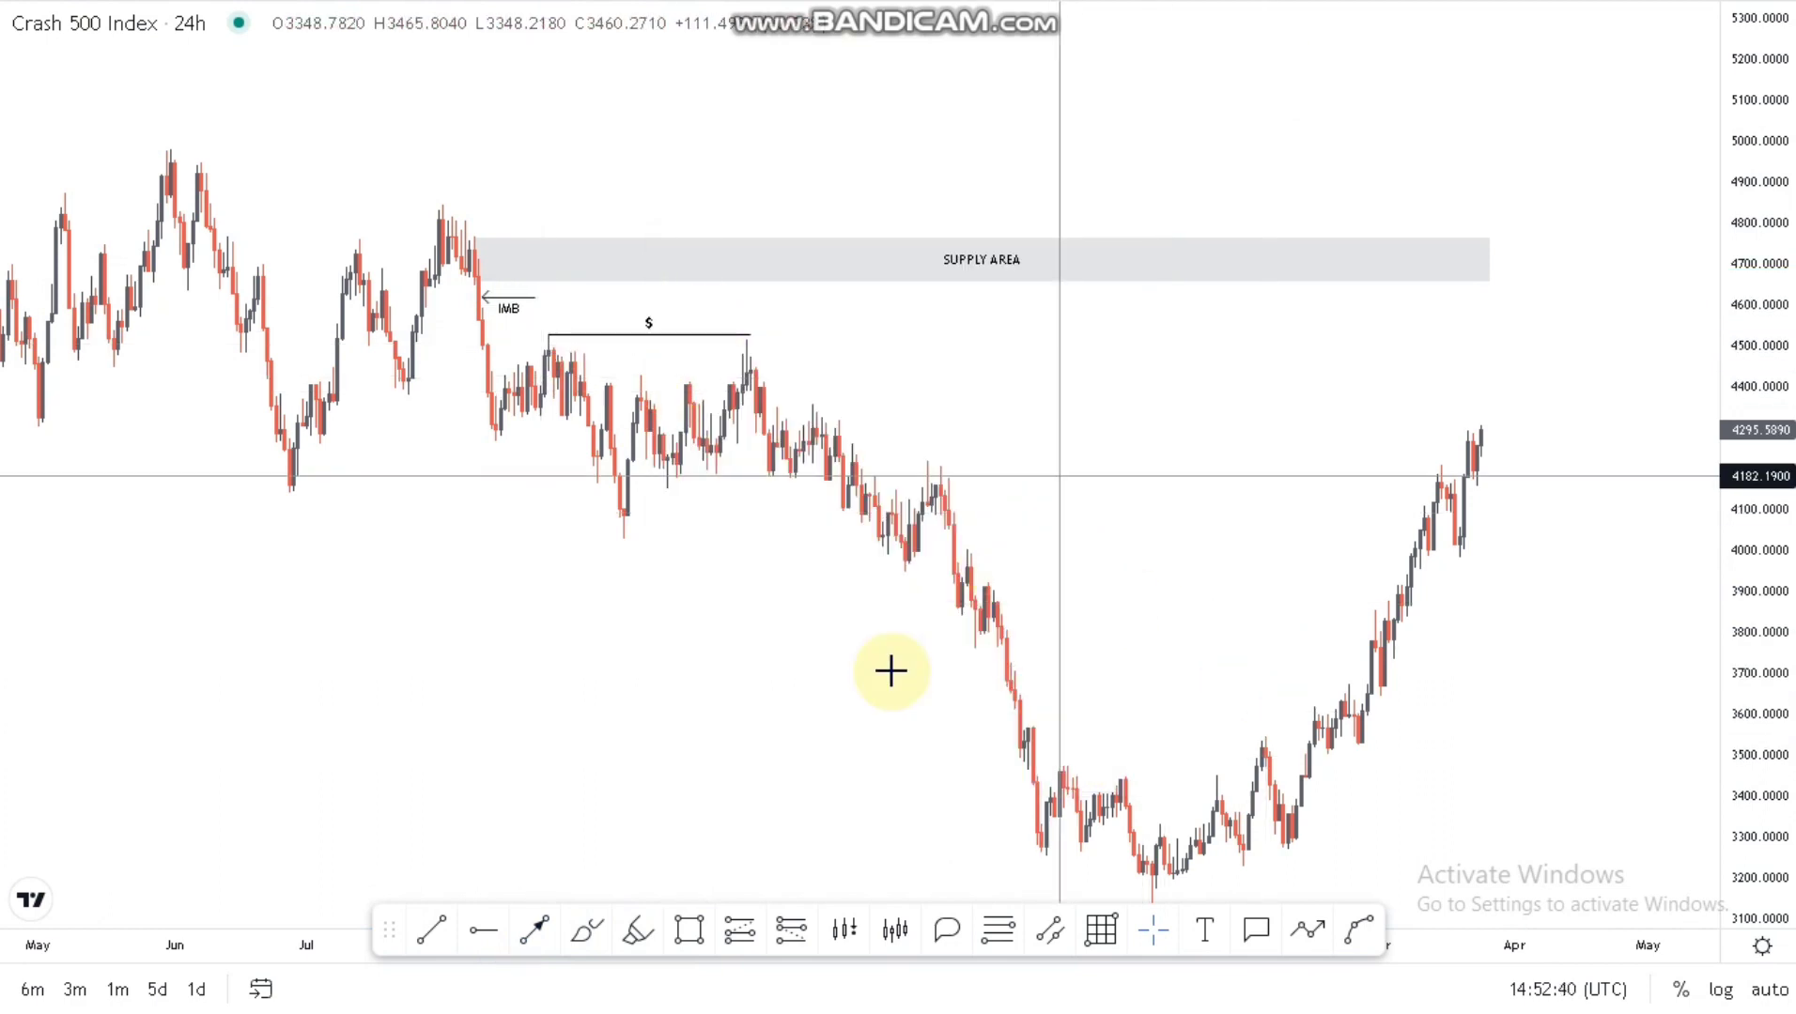
Step: Draw horizontal arrows from the late-June low at 4140.9550 and the September low at 4025.8670 to where price breaks each level
left_click_drag(1177, 630, 1047, 568)
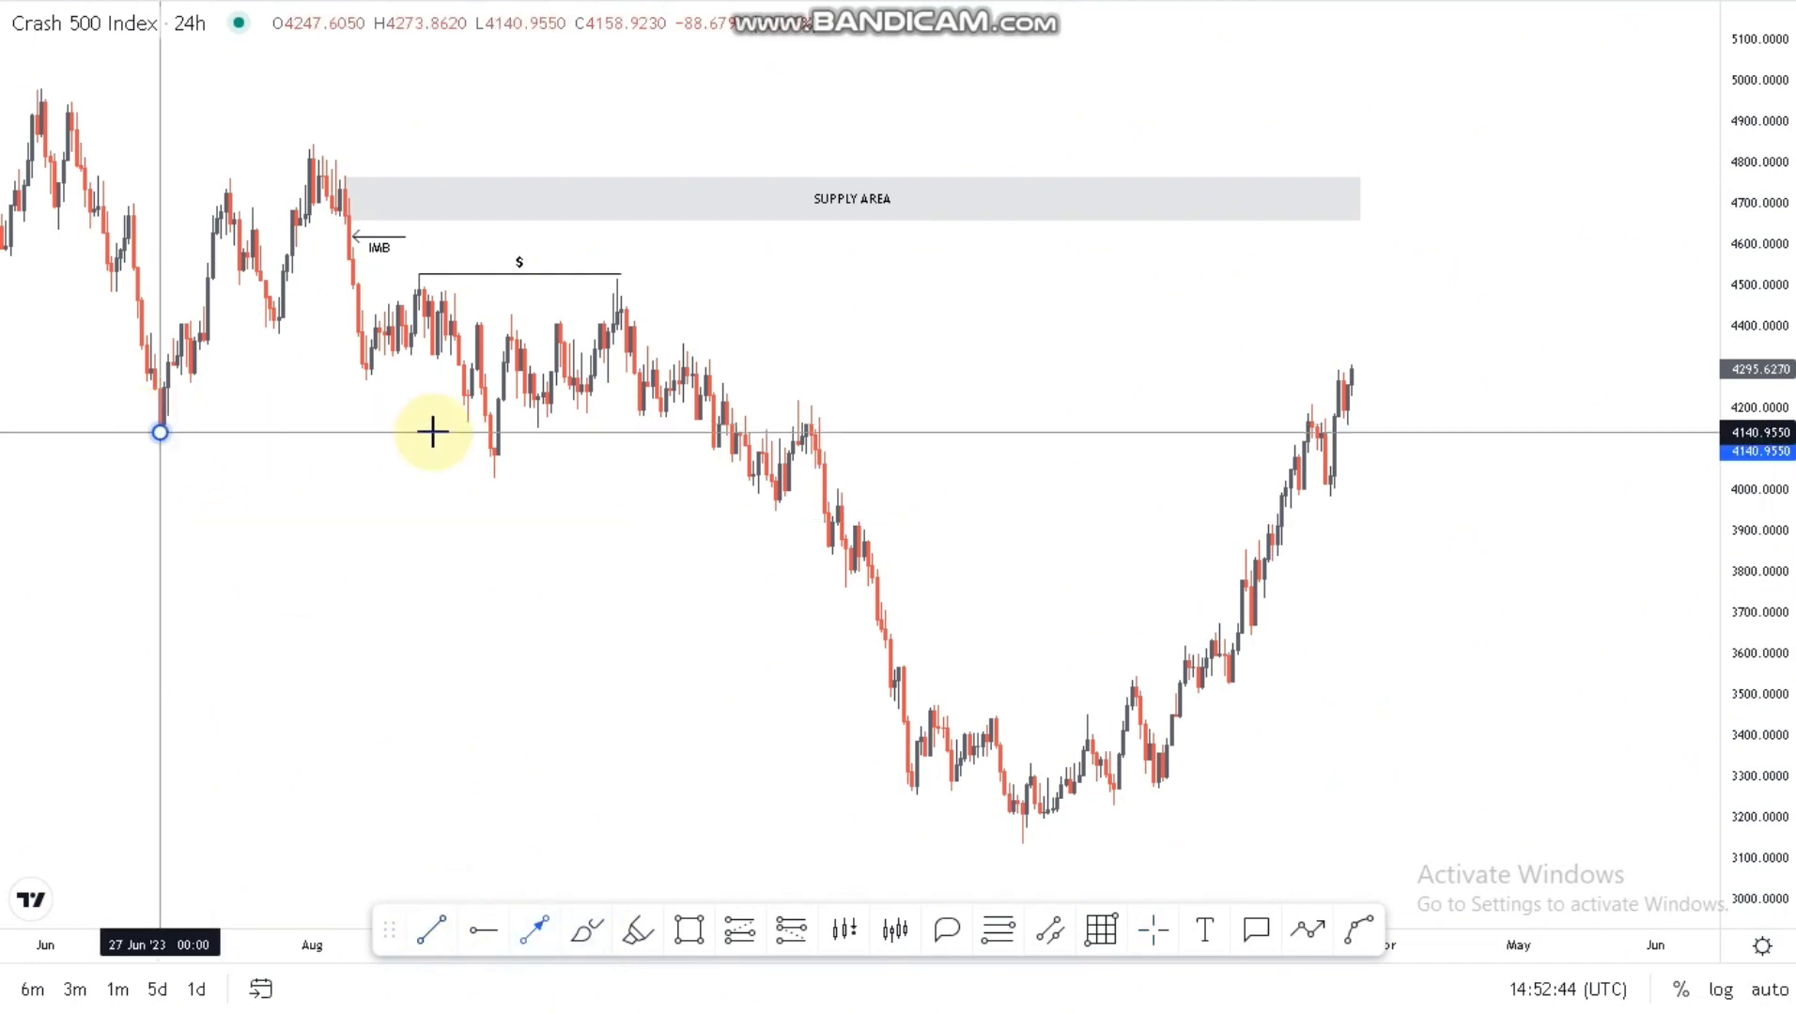
left_click(463, 432)
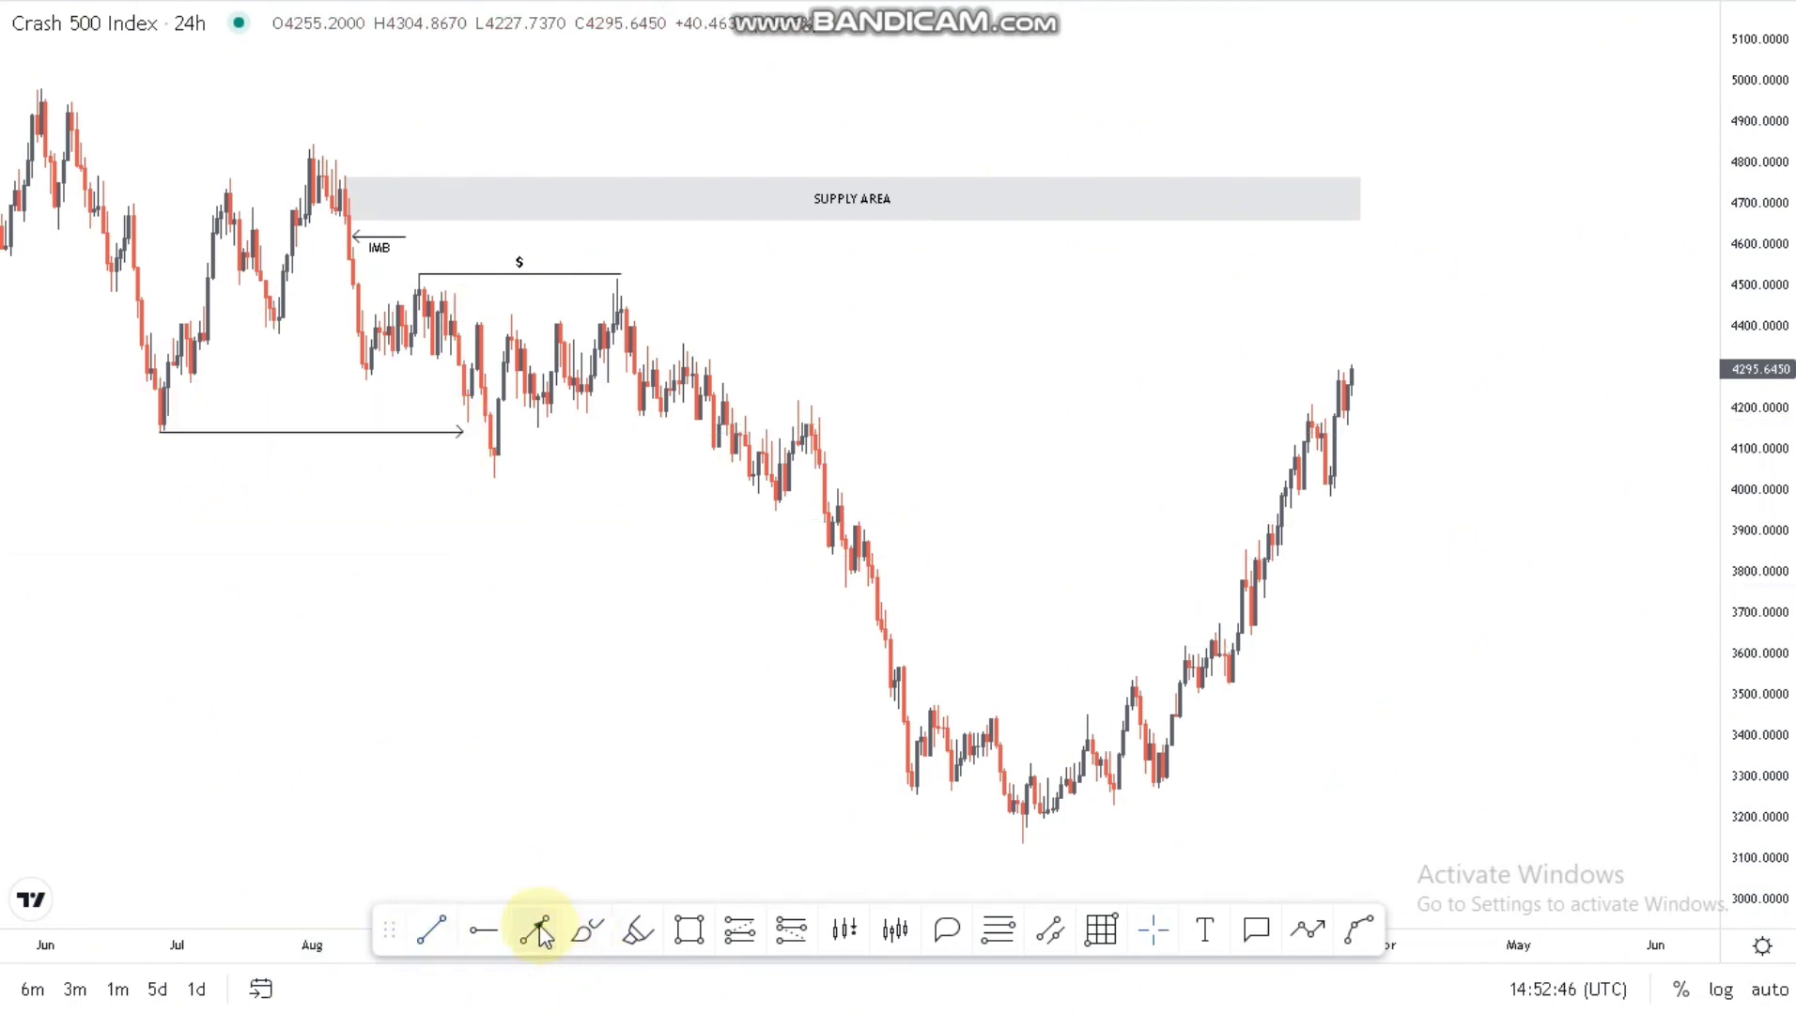
left_click(723, 479)
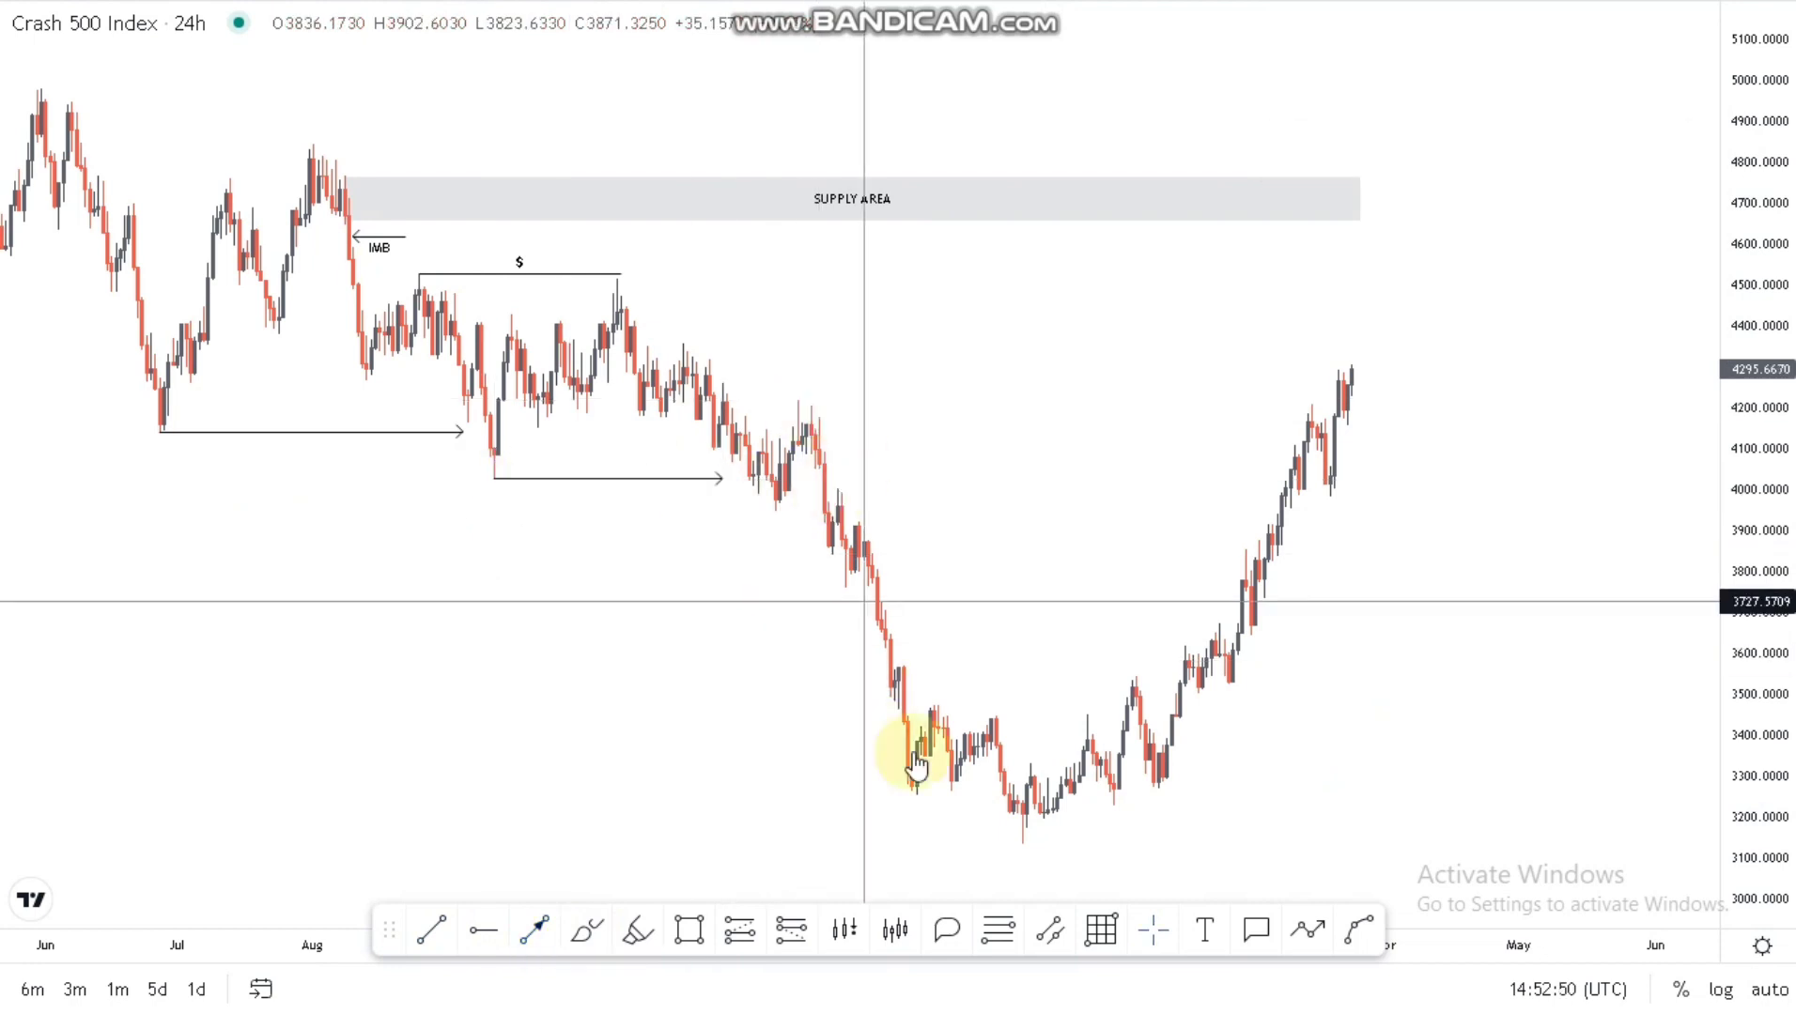
Step: Draw a small supply rectangle from 4232.8840 down to about 4160 above the second break, spanning to the following lower high
left_click(689, 930)
left_click(726, 395)
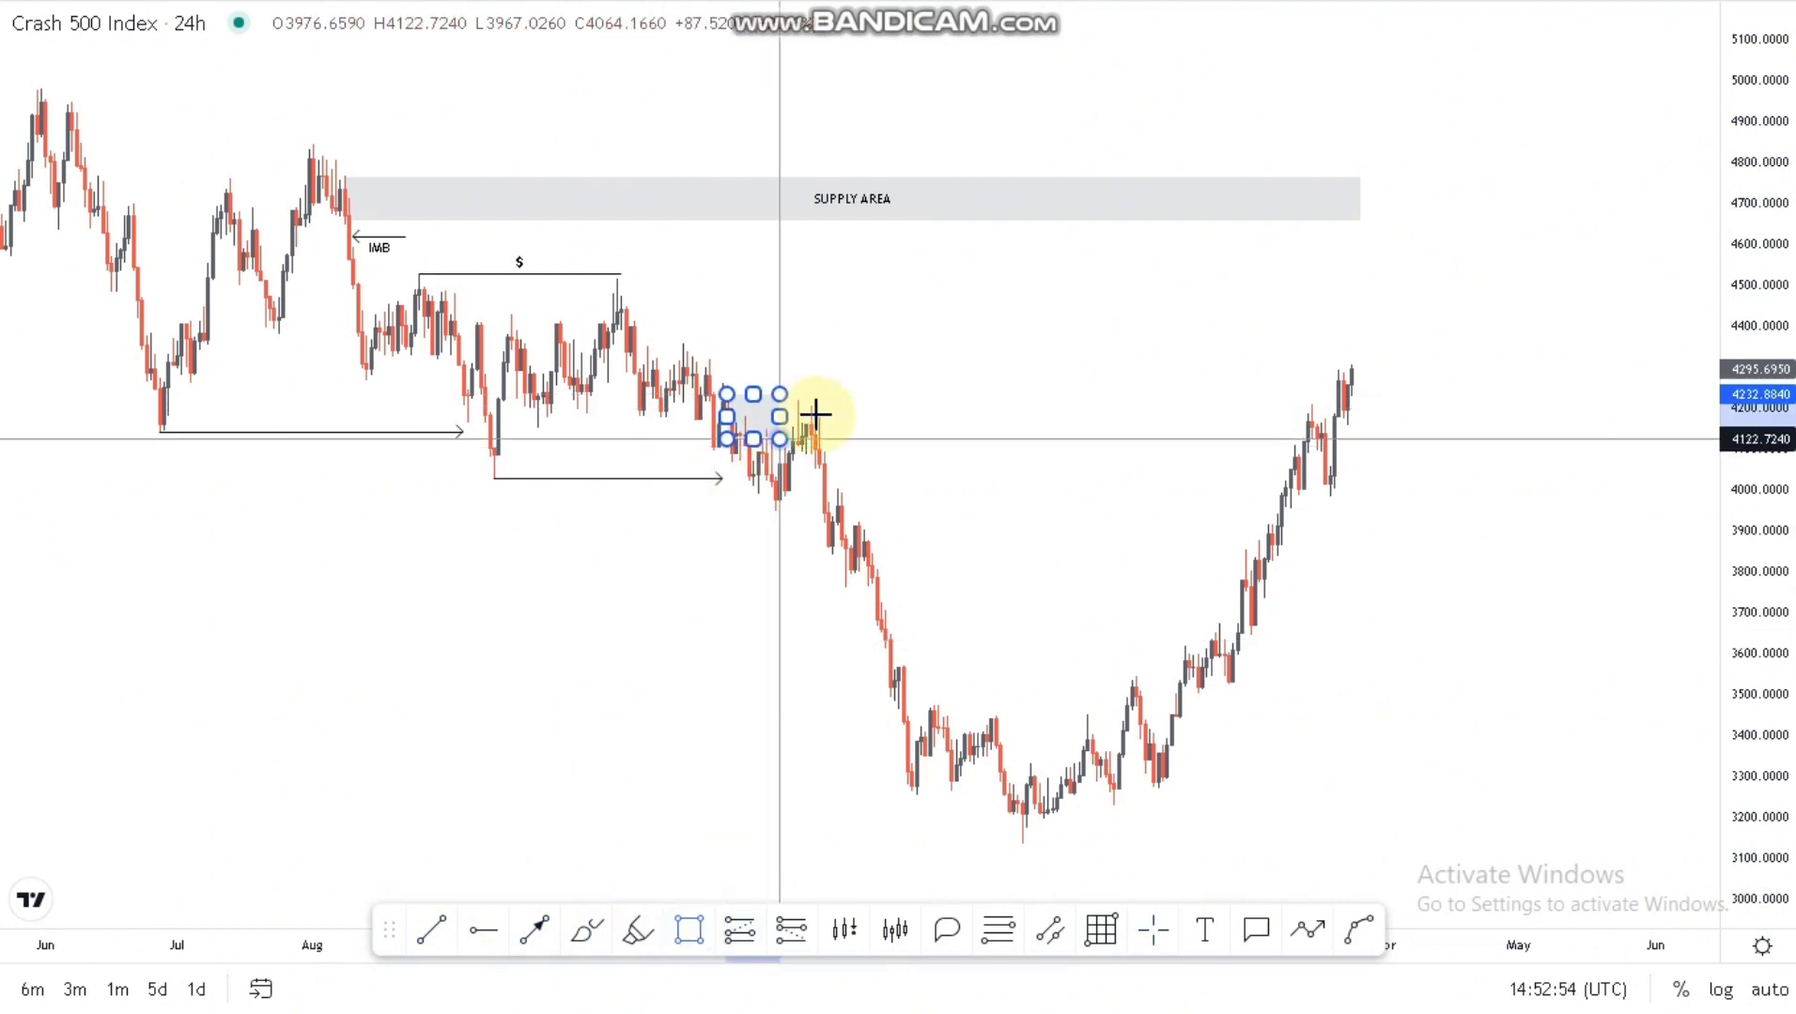
left_click(824, 452)
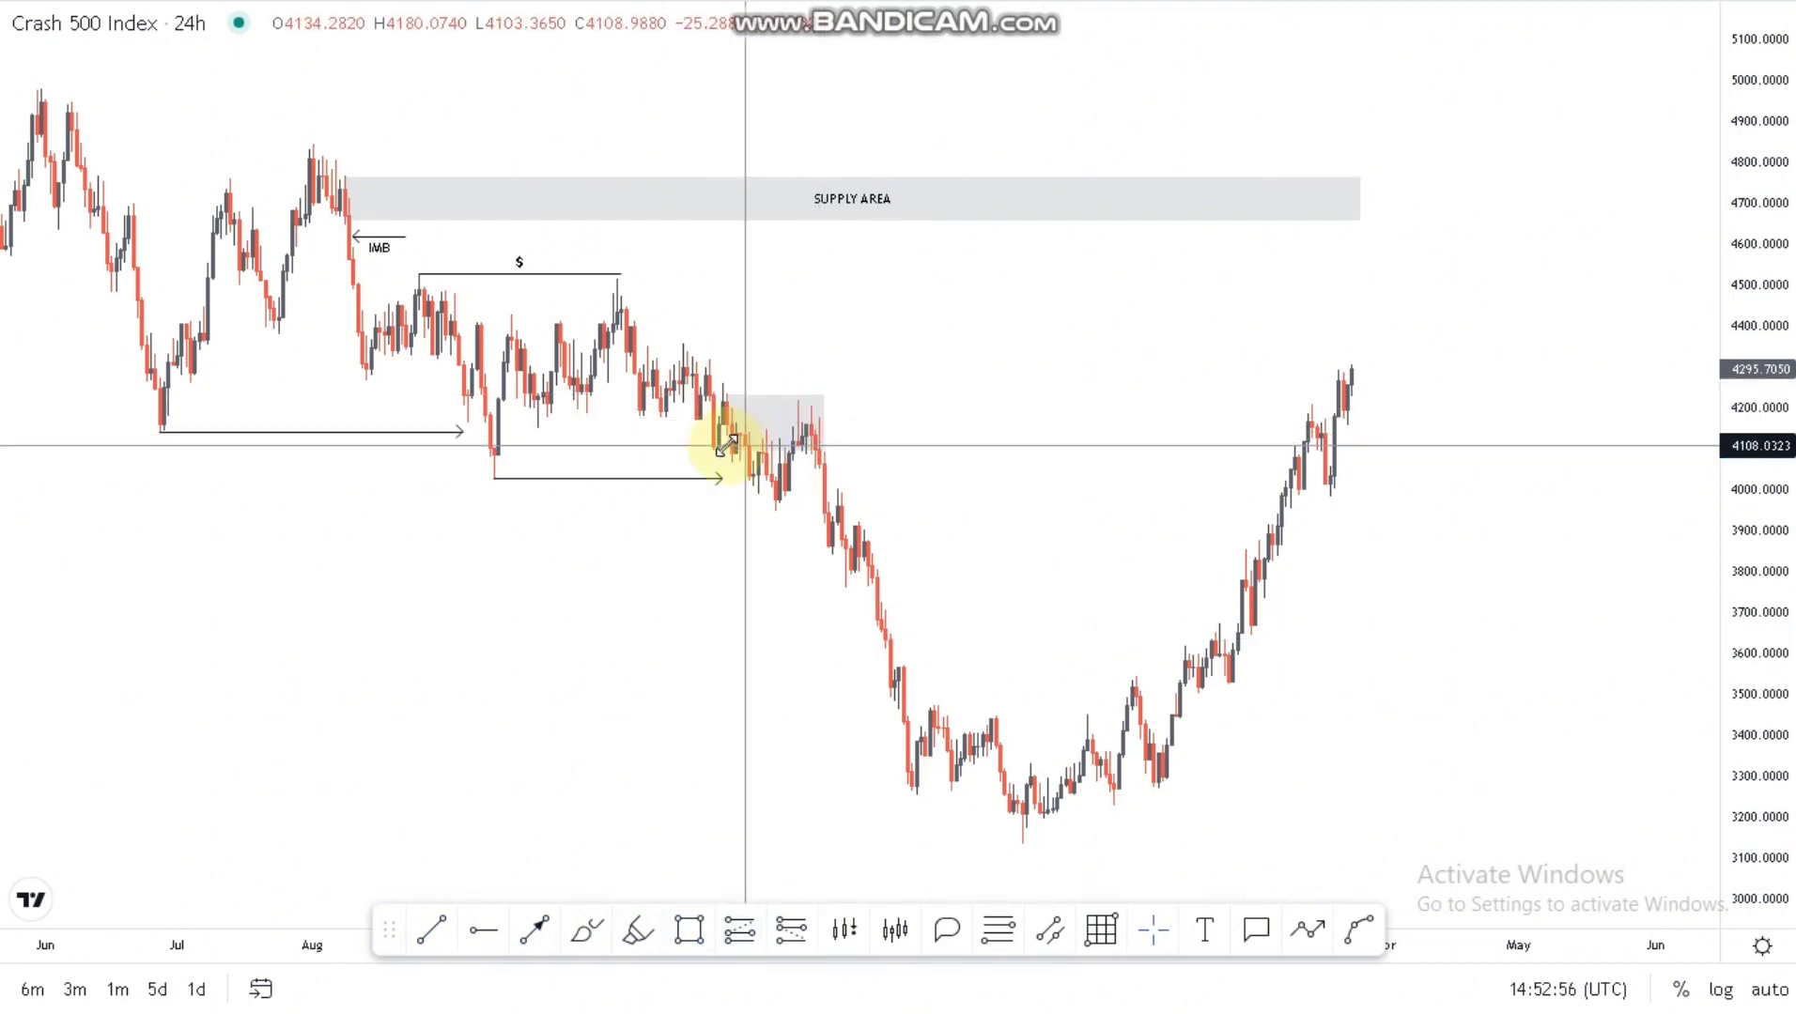
left_click_drag(726, 429, 726, 425)
left_click(957, 524)
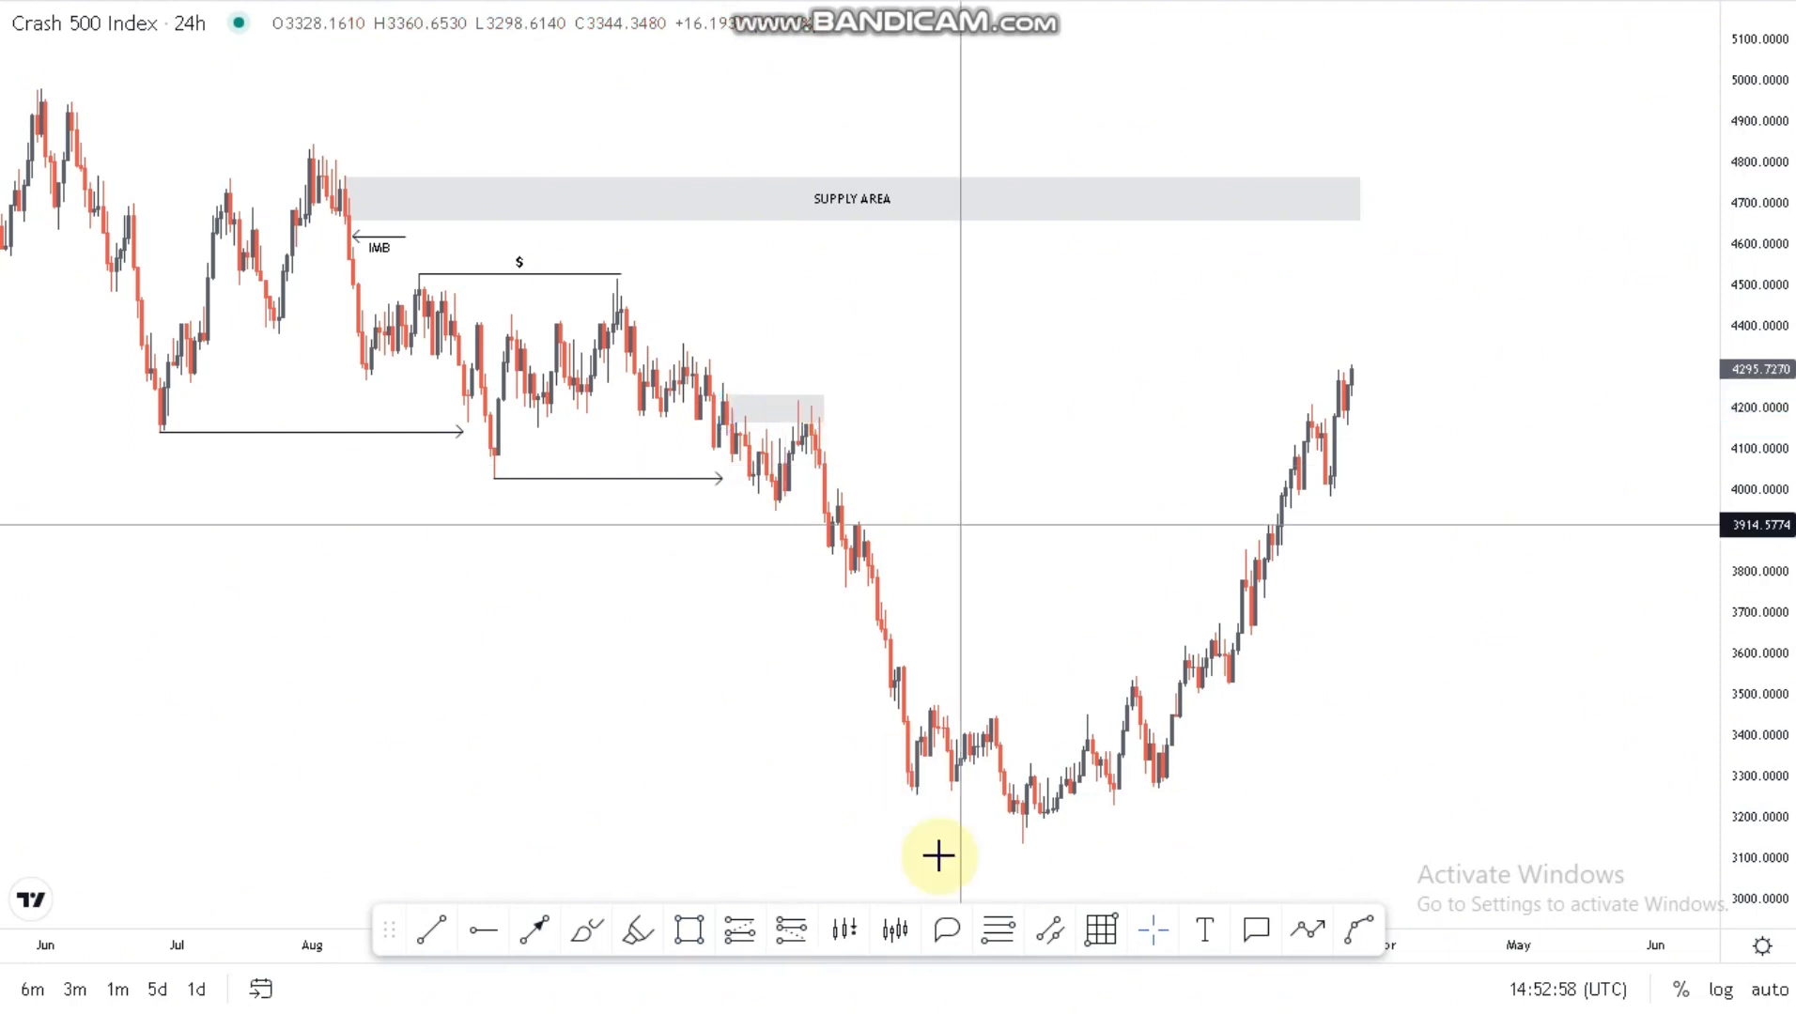
Step: Draw a short horizontal arrow at 3946.8050 from the swing low below the small supply rectangle to the next drop
left_click(532, 929)
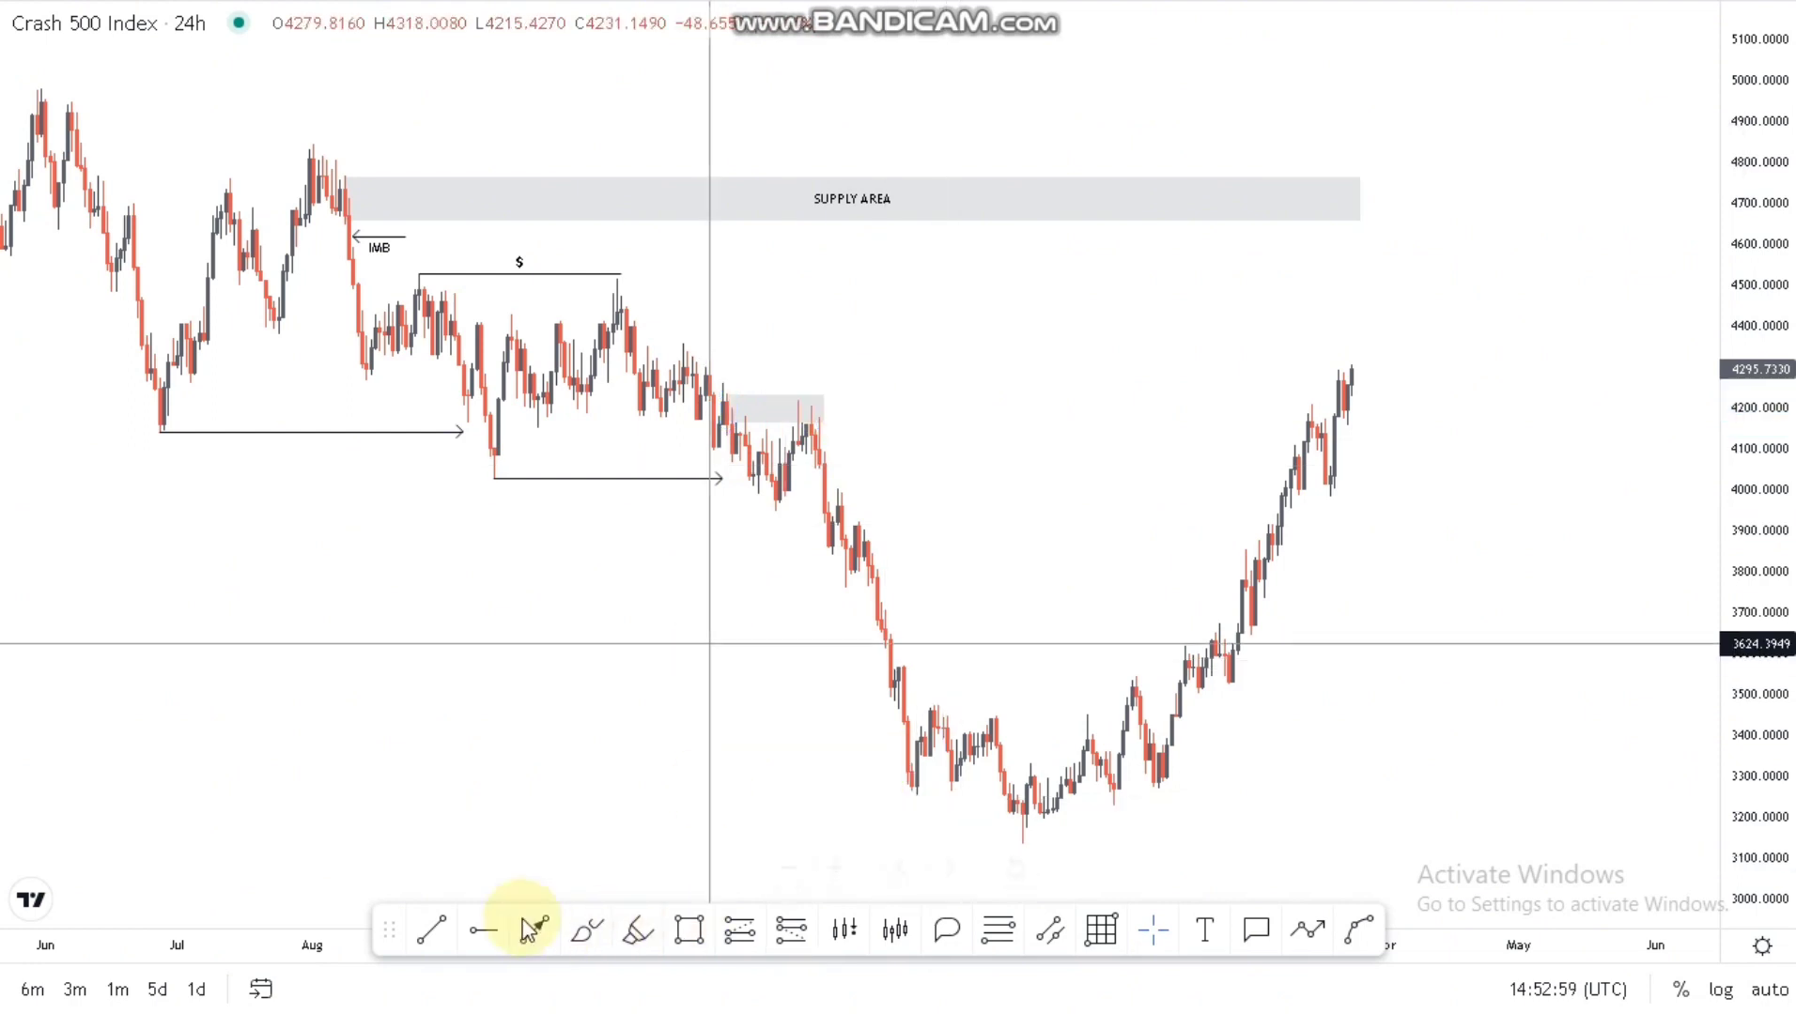
left_click(774, 512)
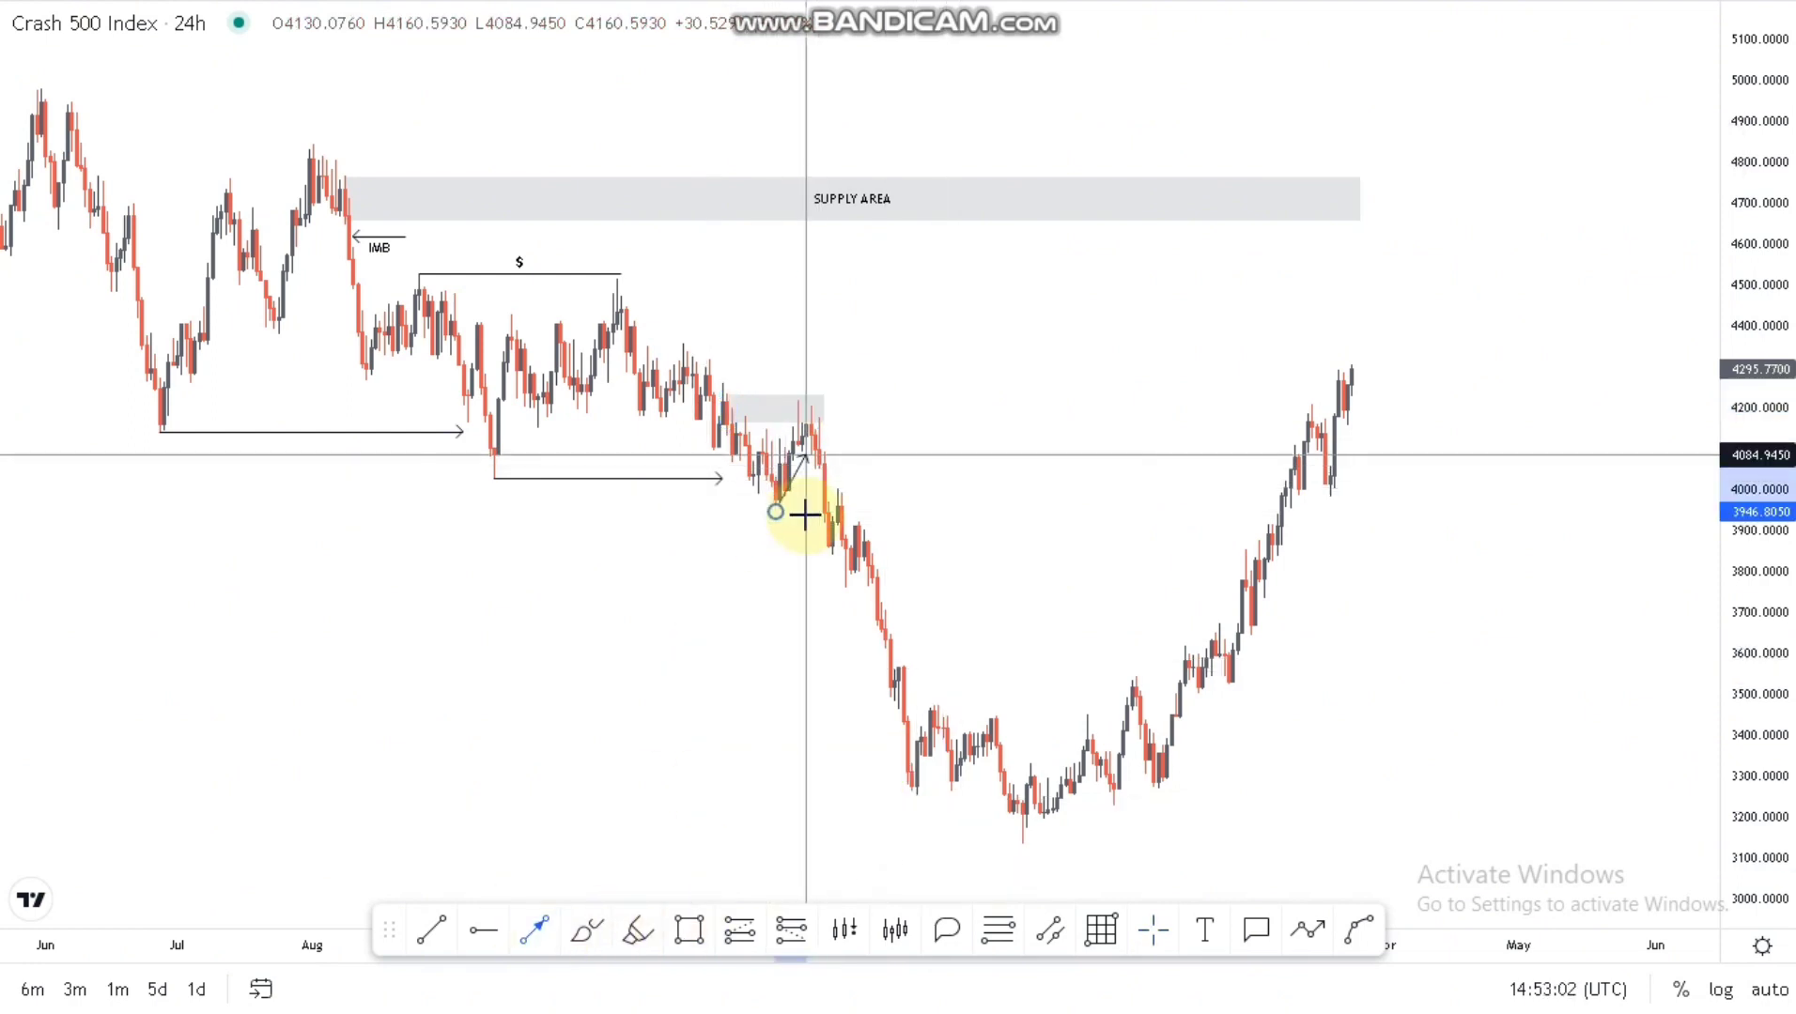
left_click(806, 512)
left_click(245, 449)
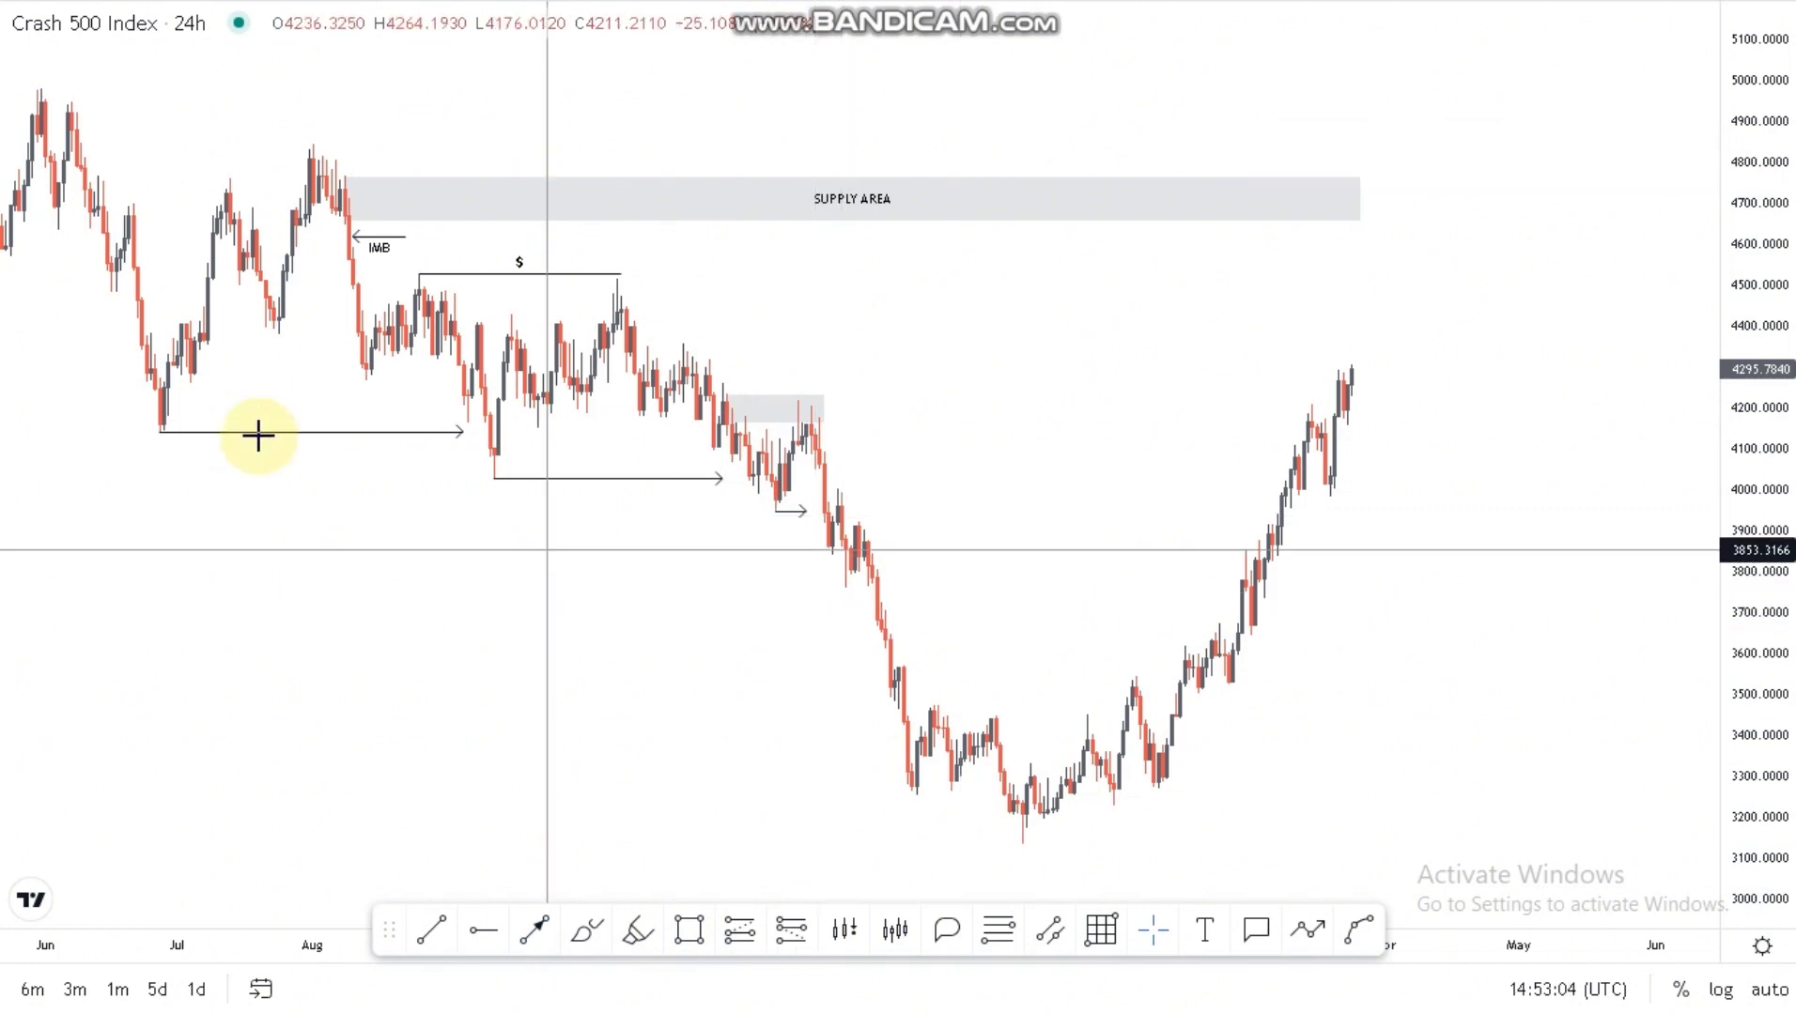
Step: Label each of the three horizontal break arrows under the swing lows "B"
left_click(261, 434)
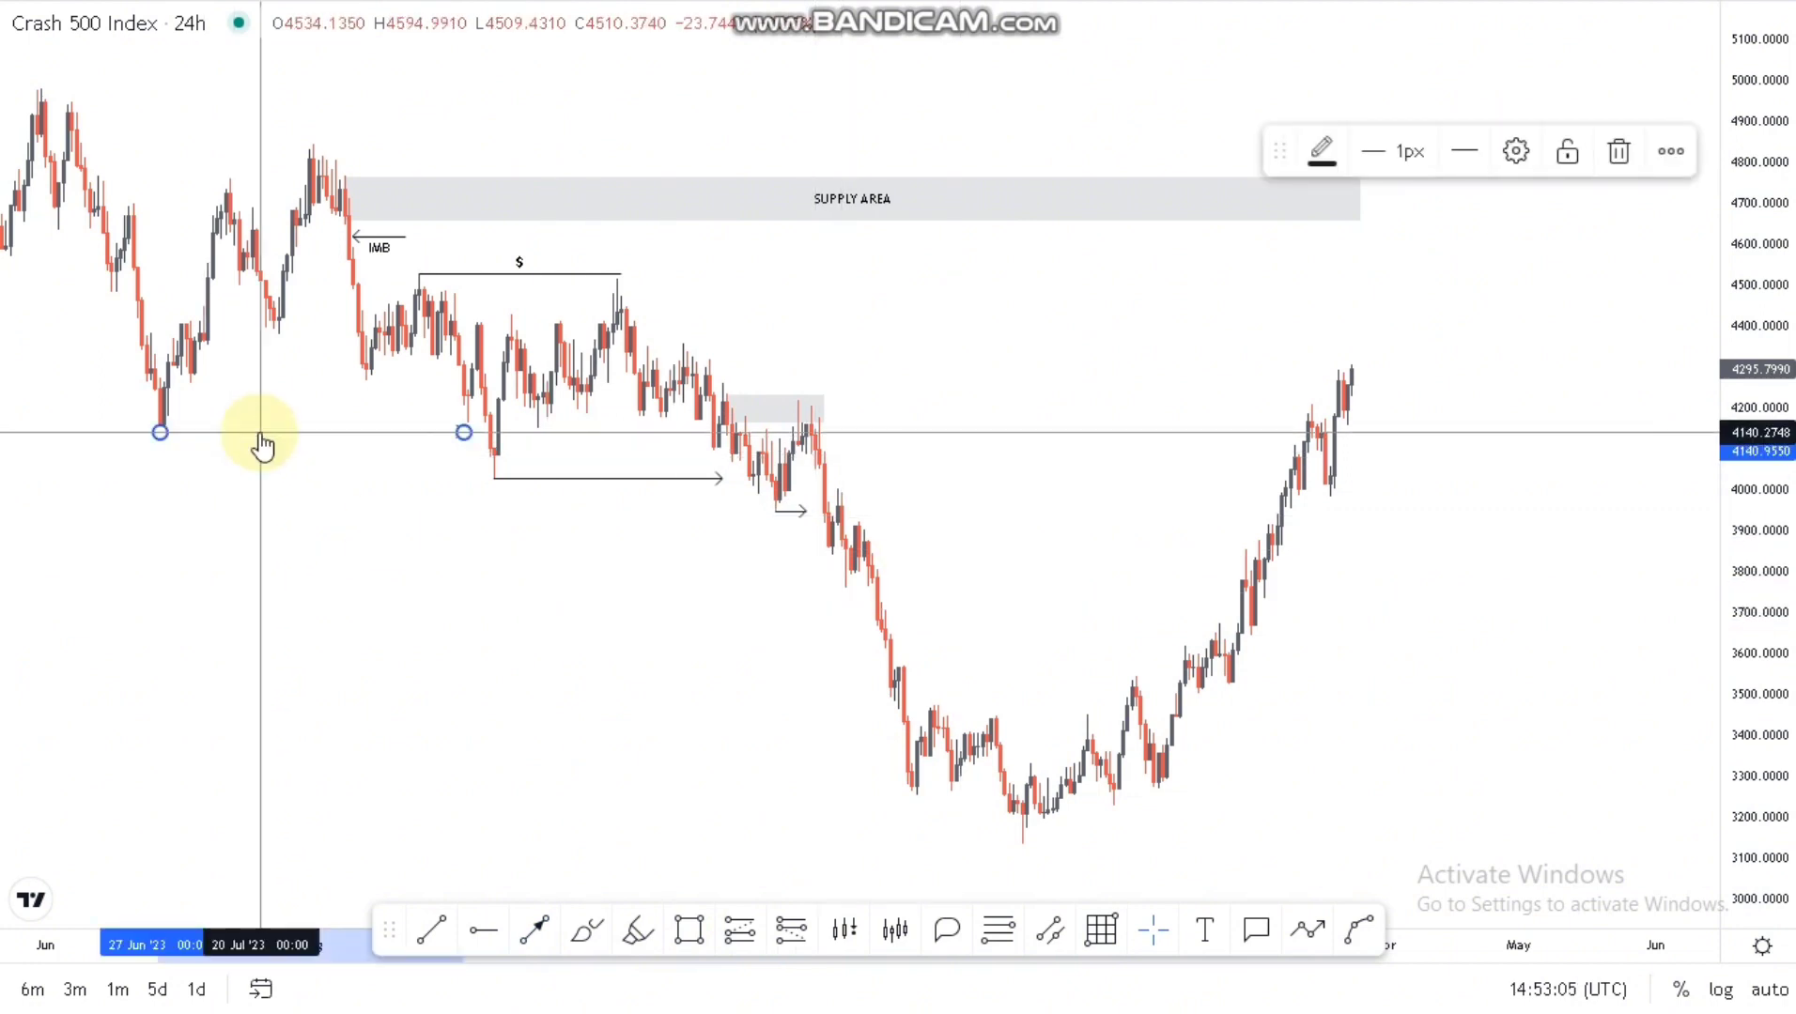
double_click(353, 433)
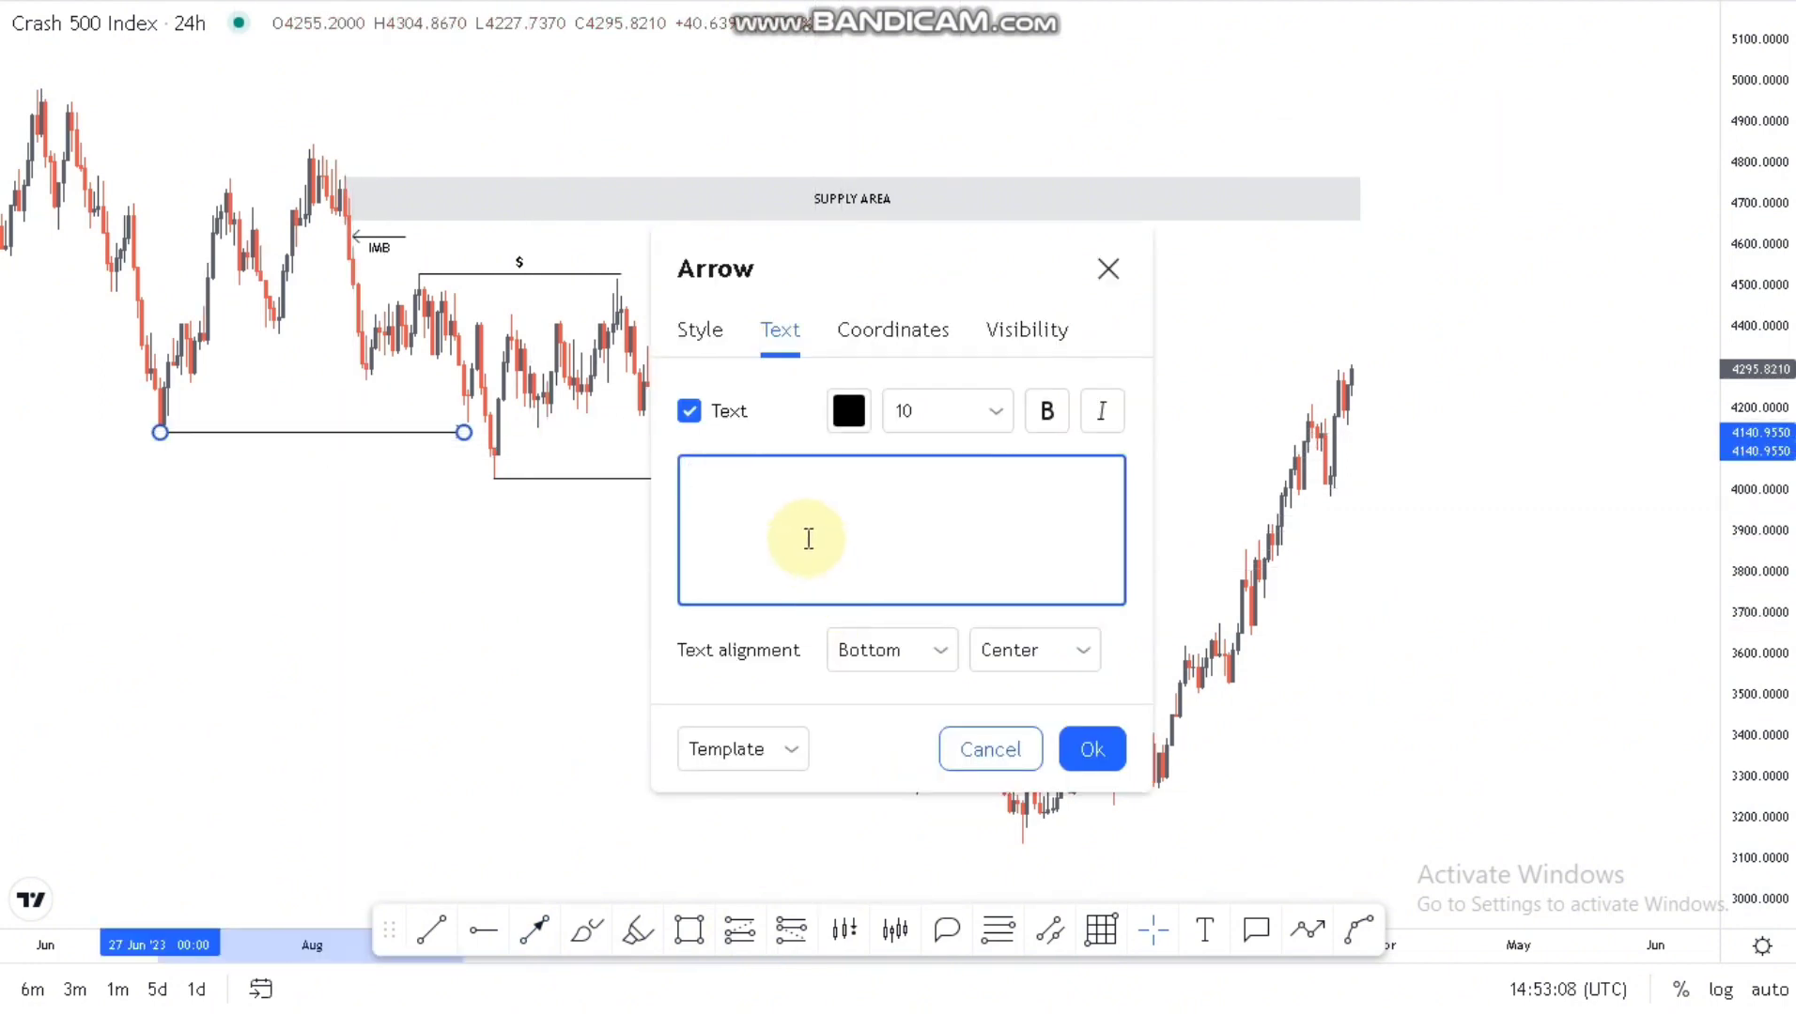
type("B")
left_click(557, 645)
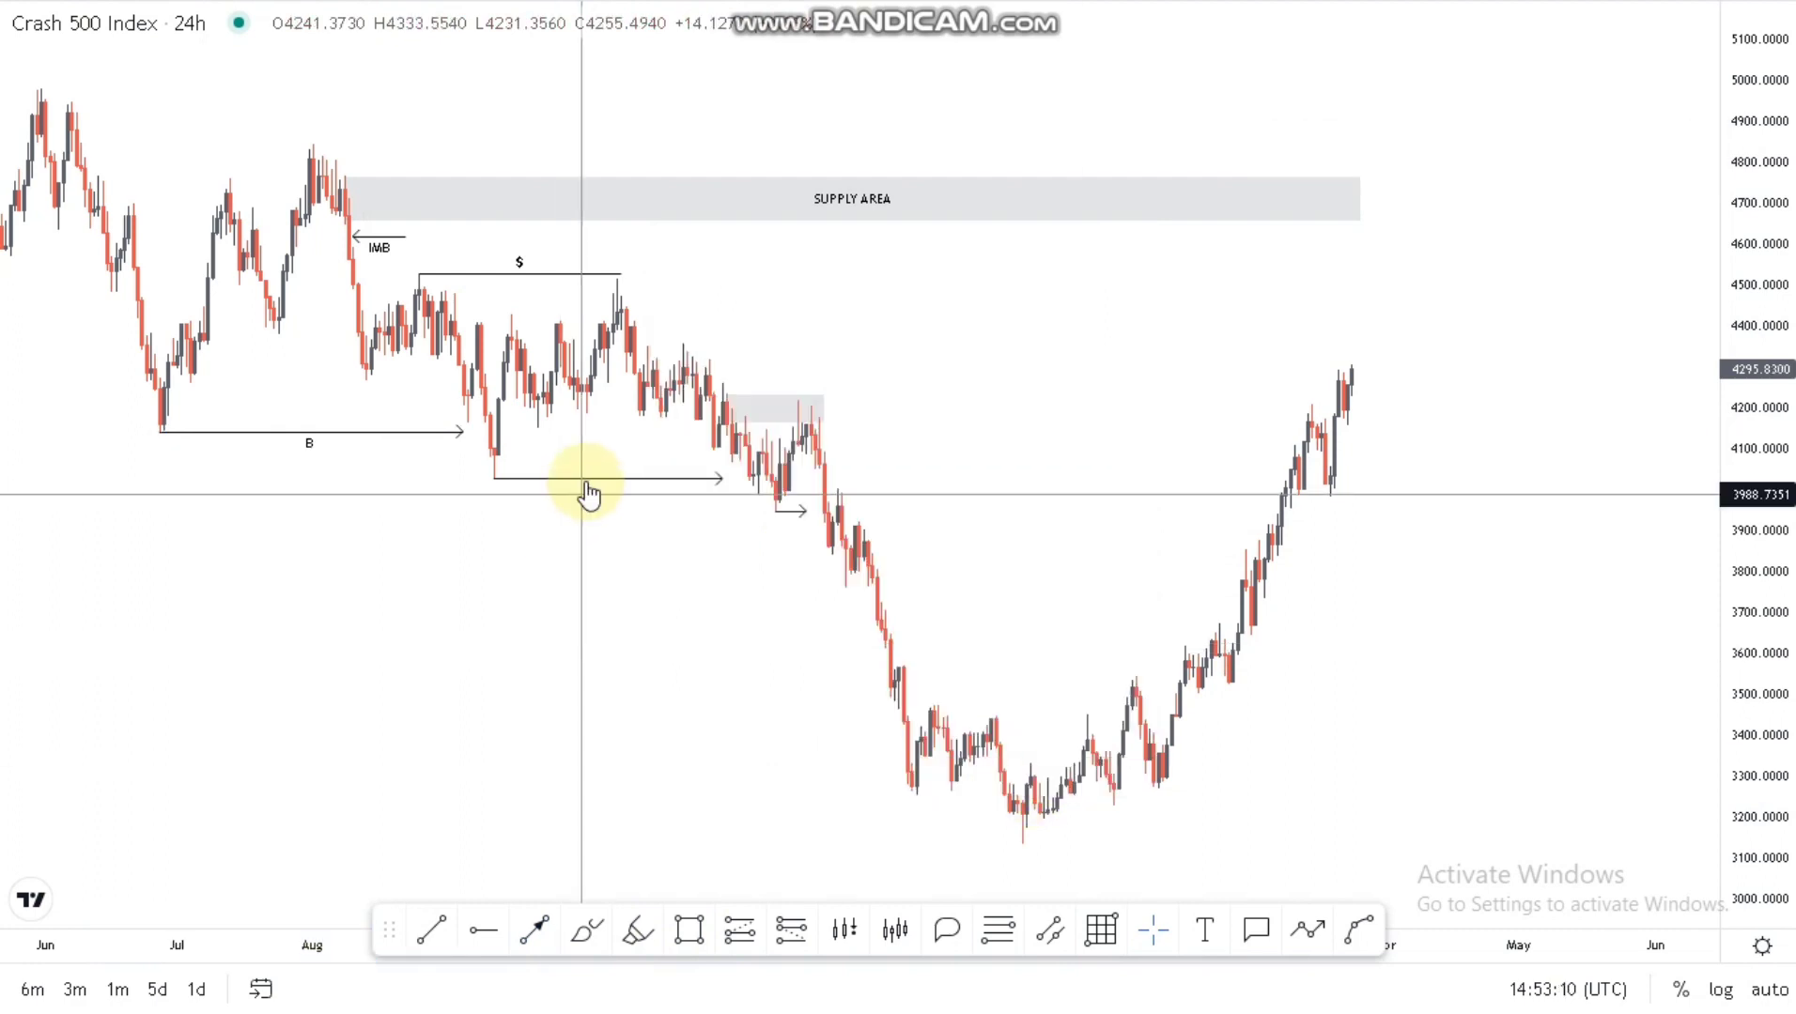
left_click(586, 481)
double_click(586, 480)
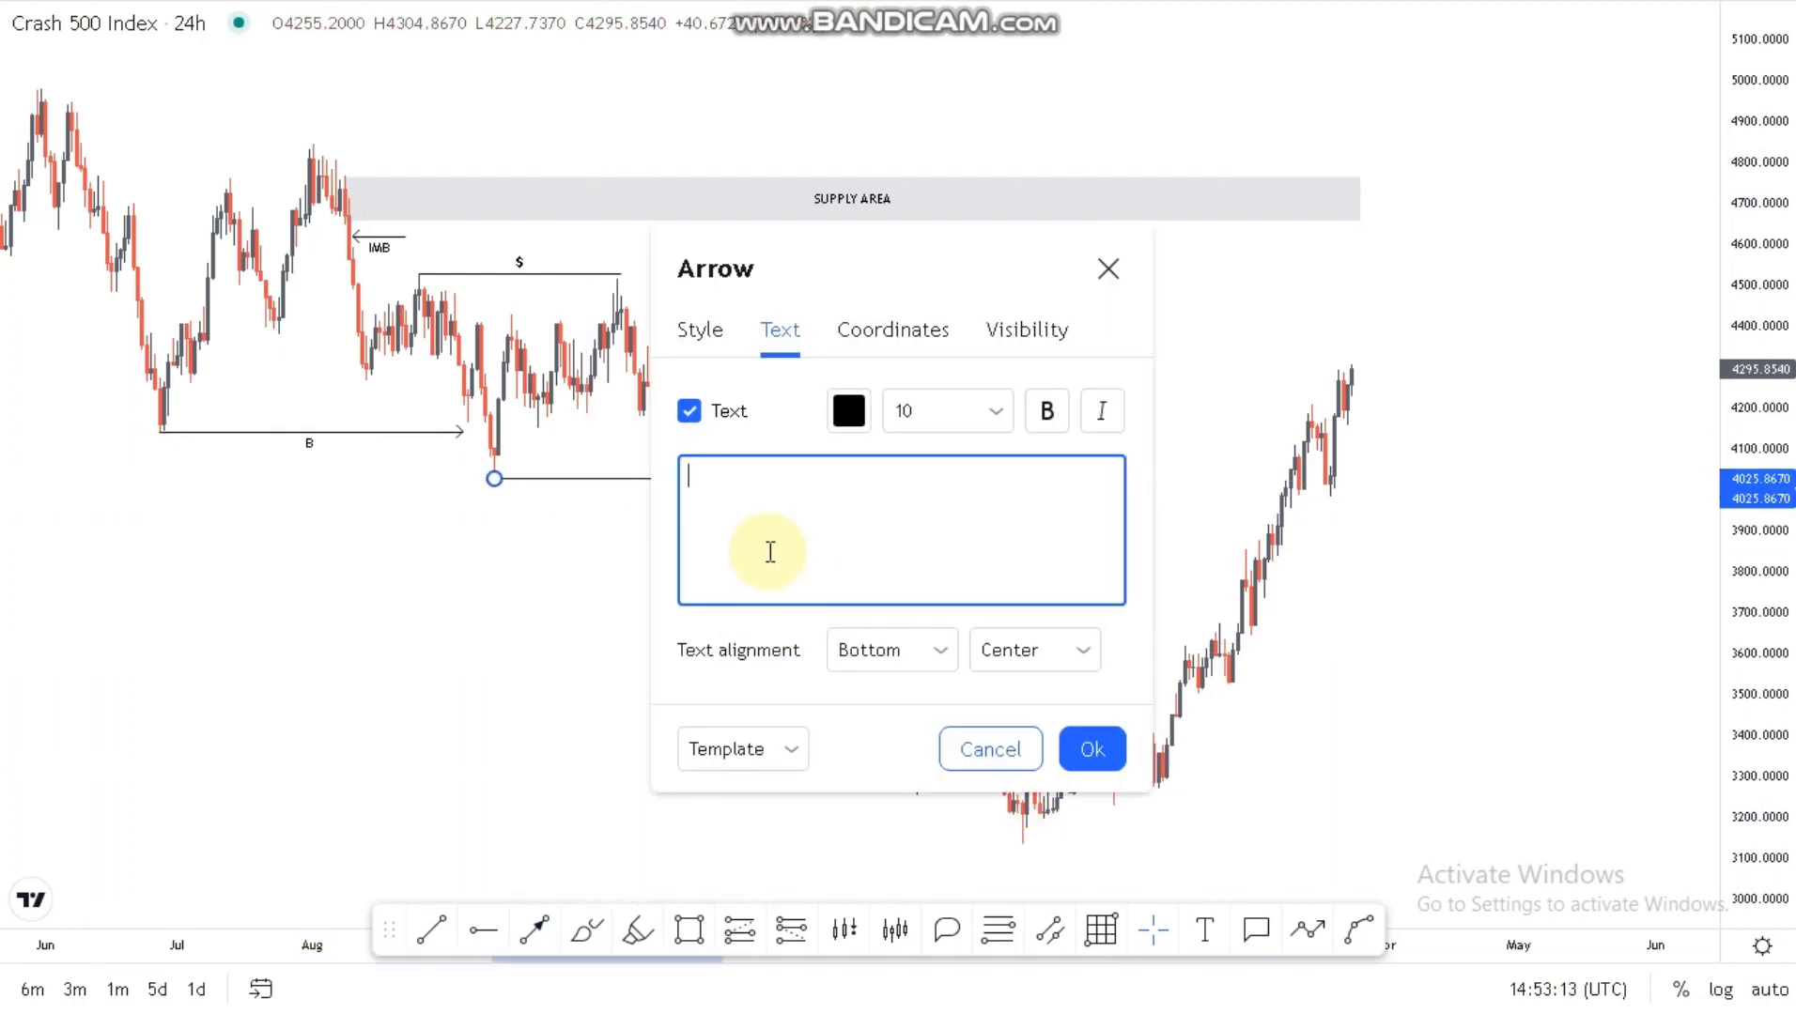
left_click(1092, 752)
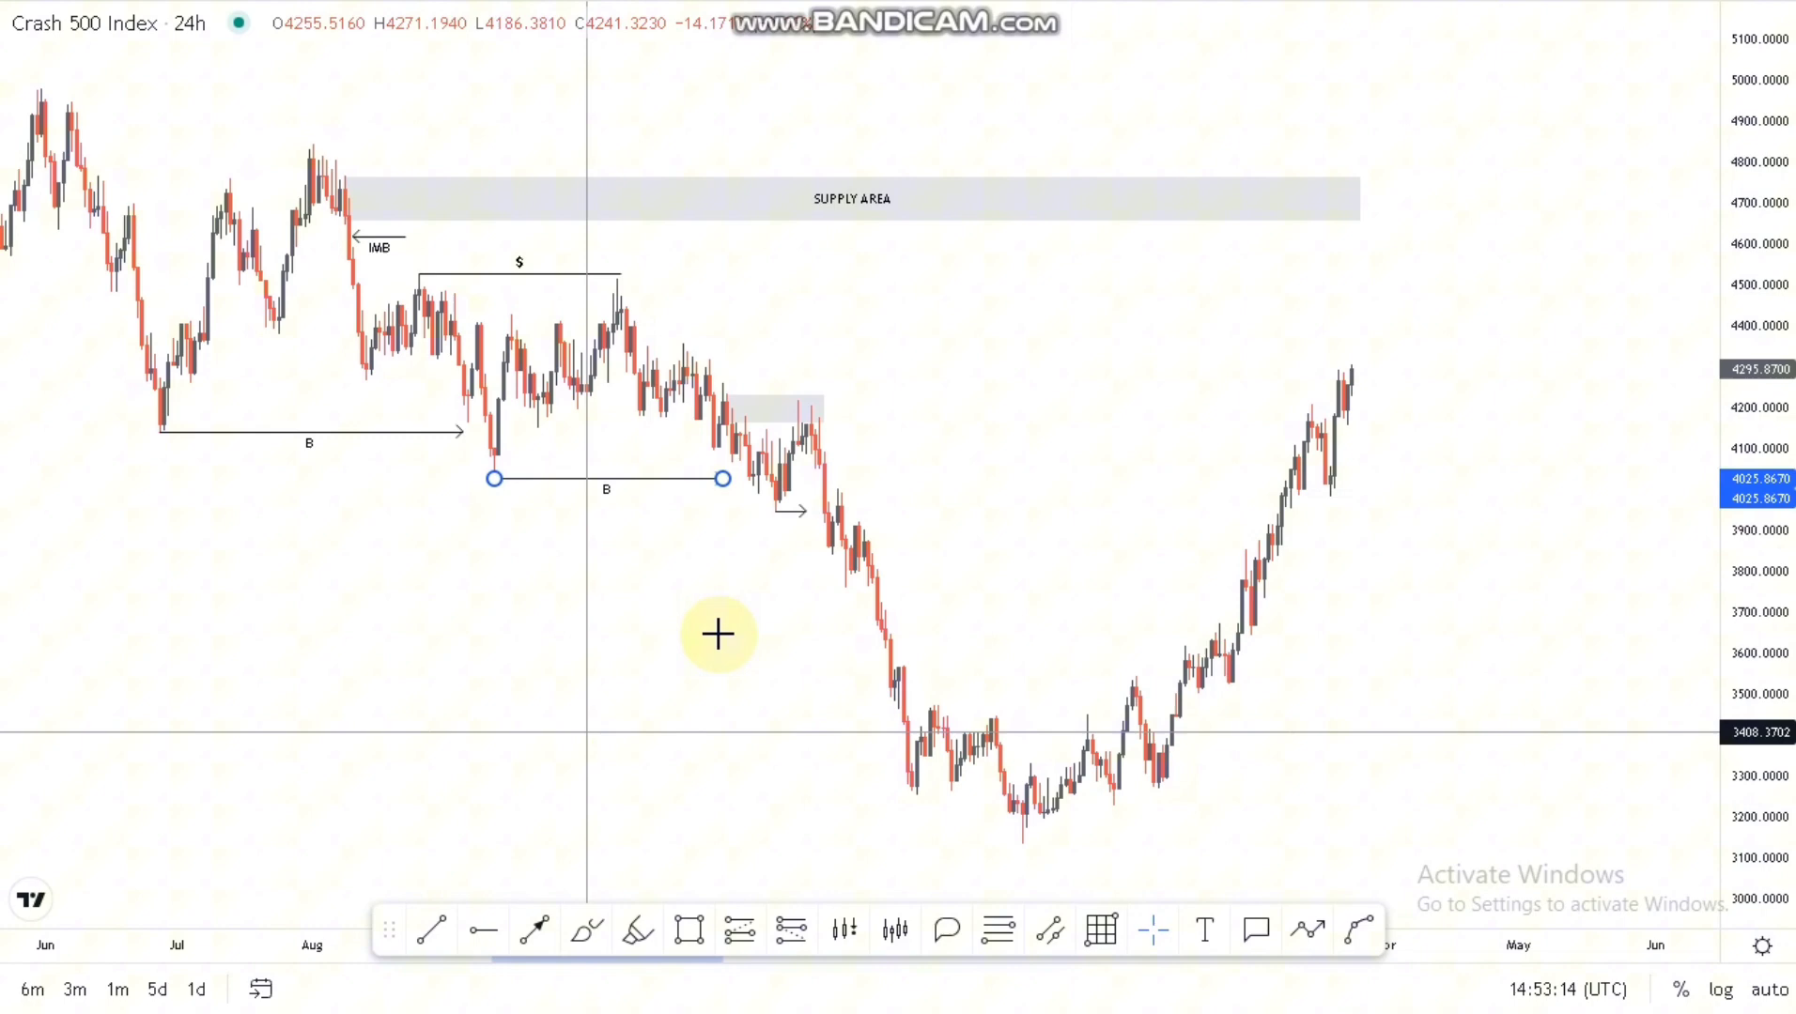
double_click(785, 508)
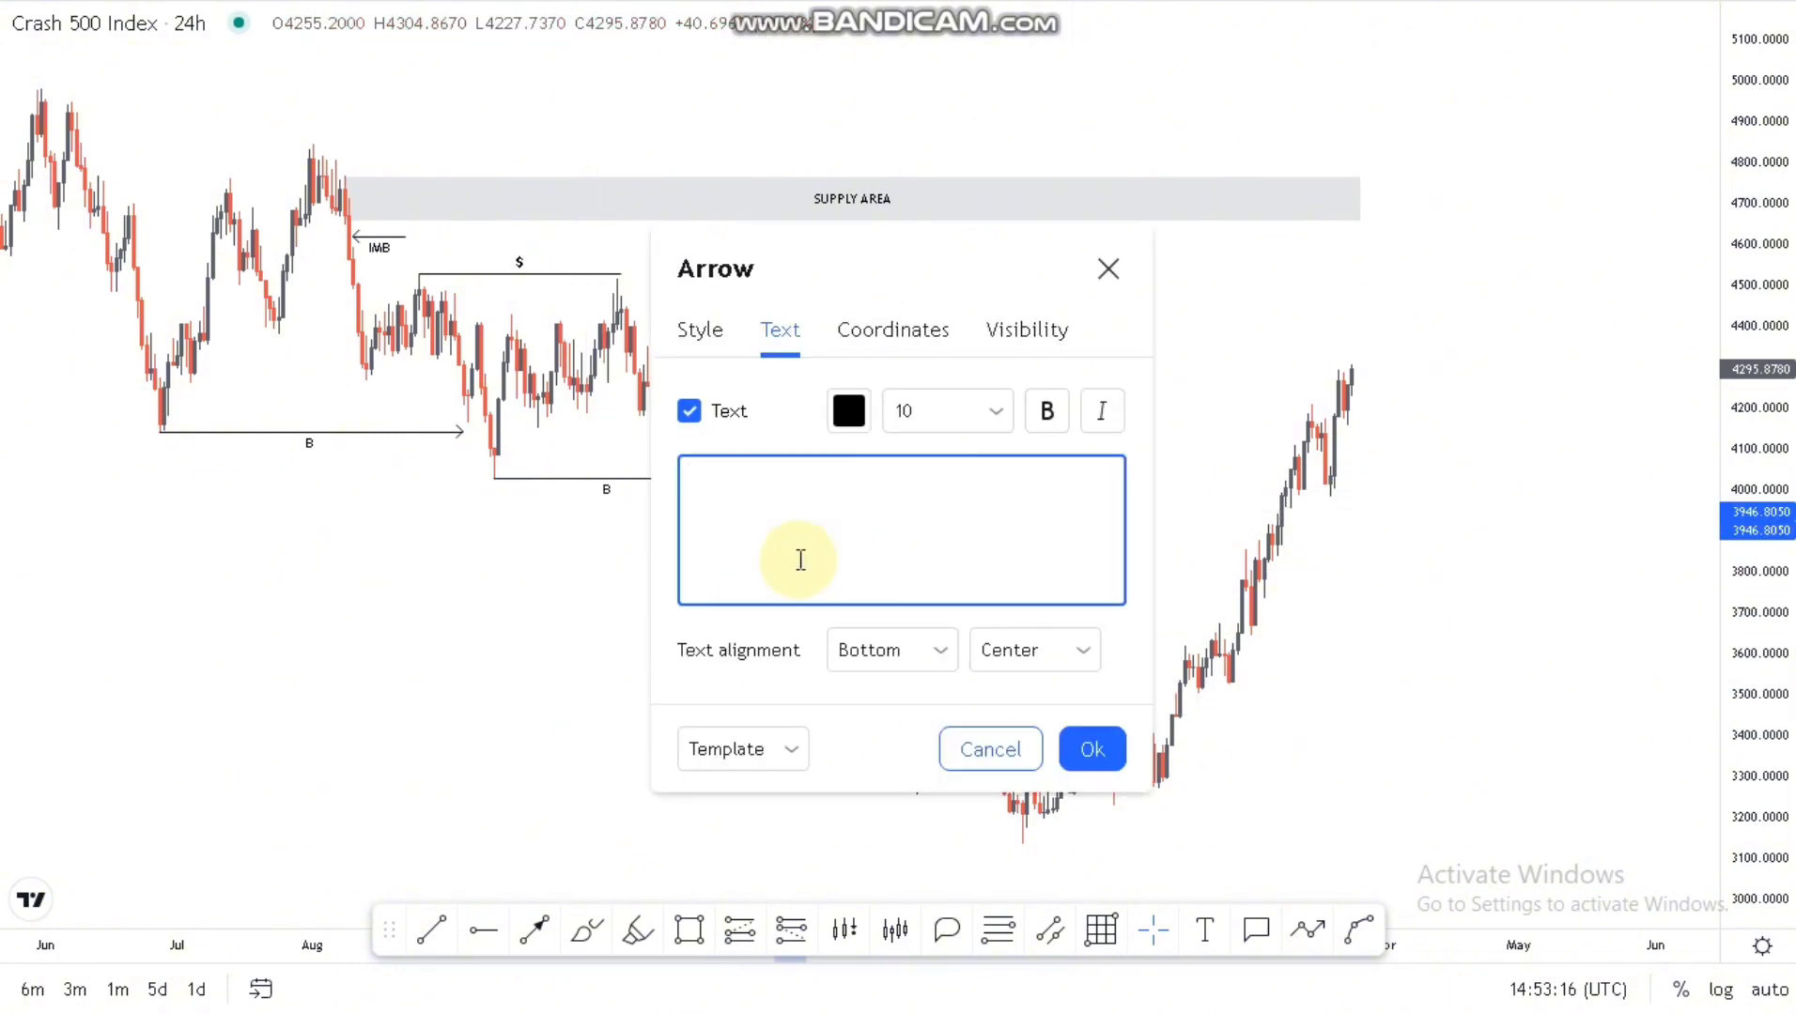
left_click(1090, 749)
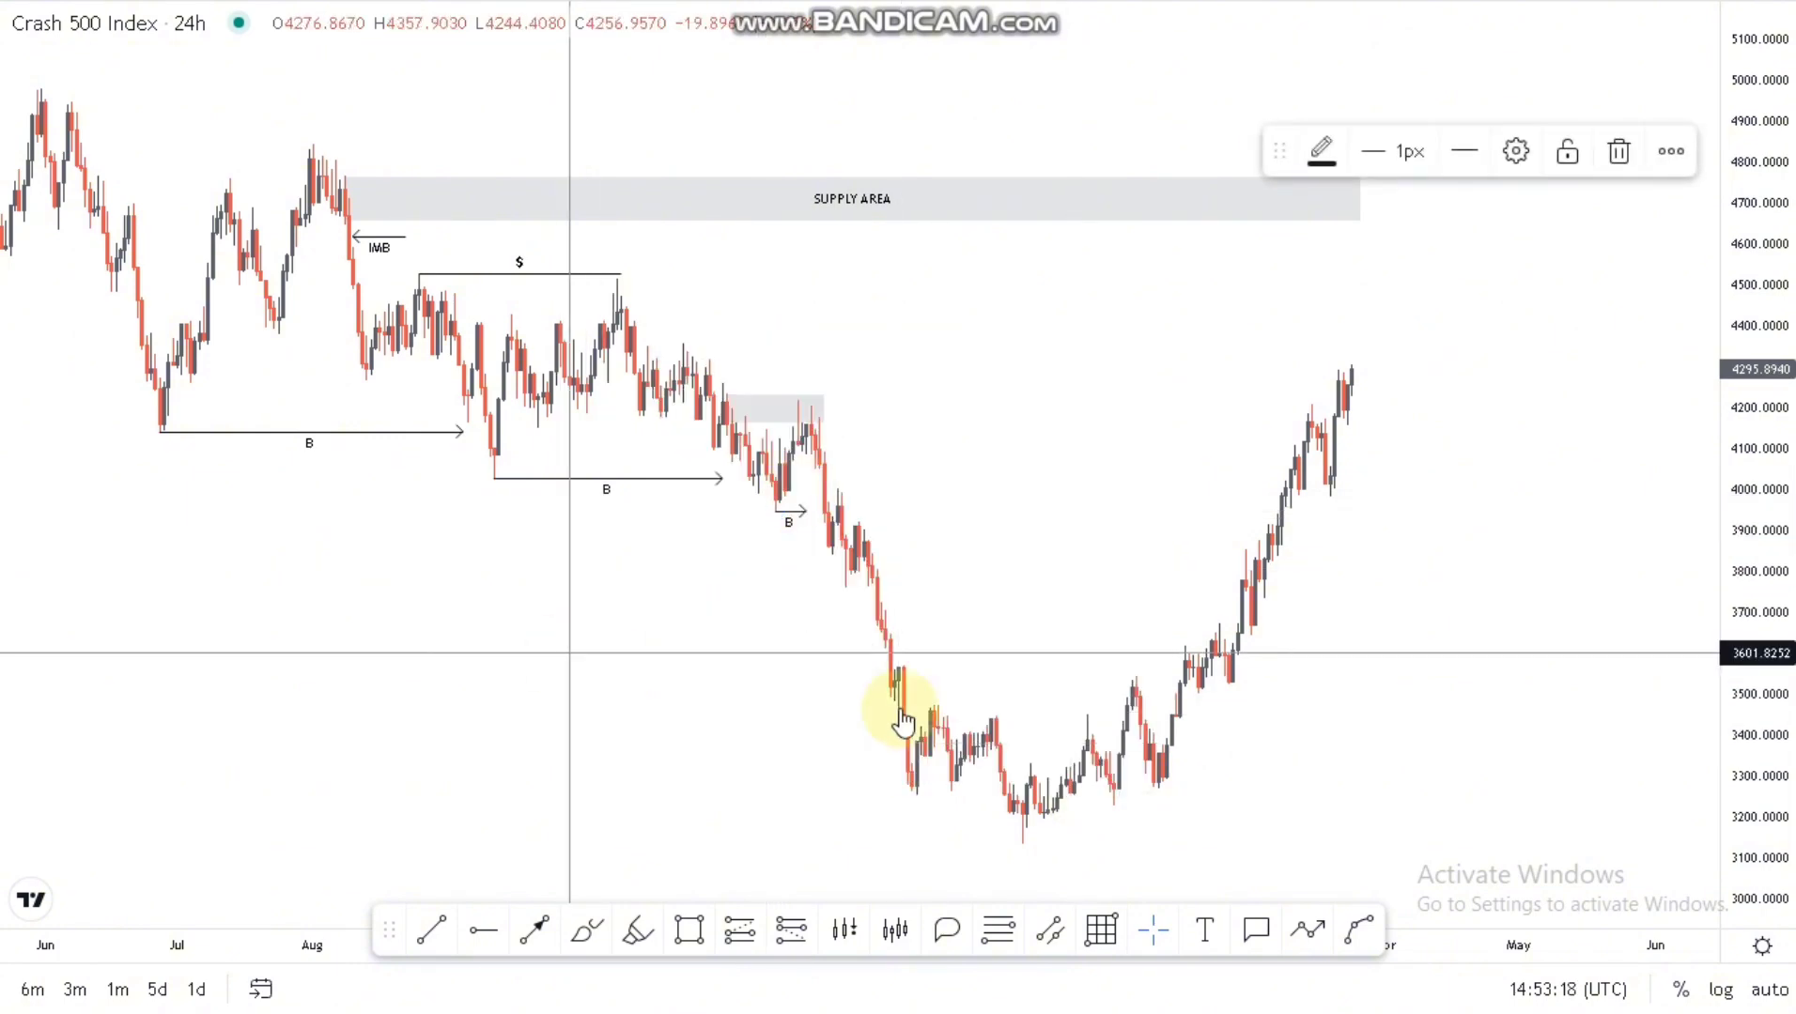
Step: Extend the "SUPPLY AREA" rectangle slightly further past the newest candle
left_click(925, 766)
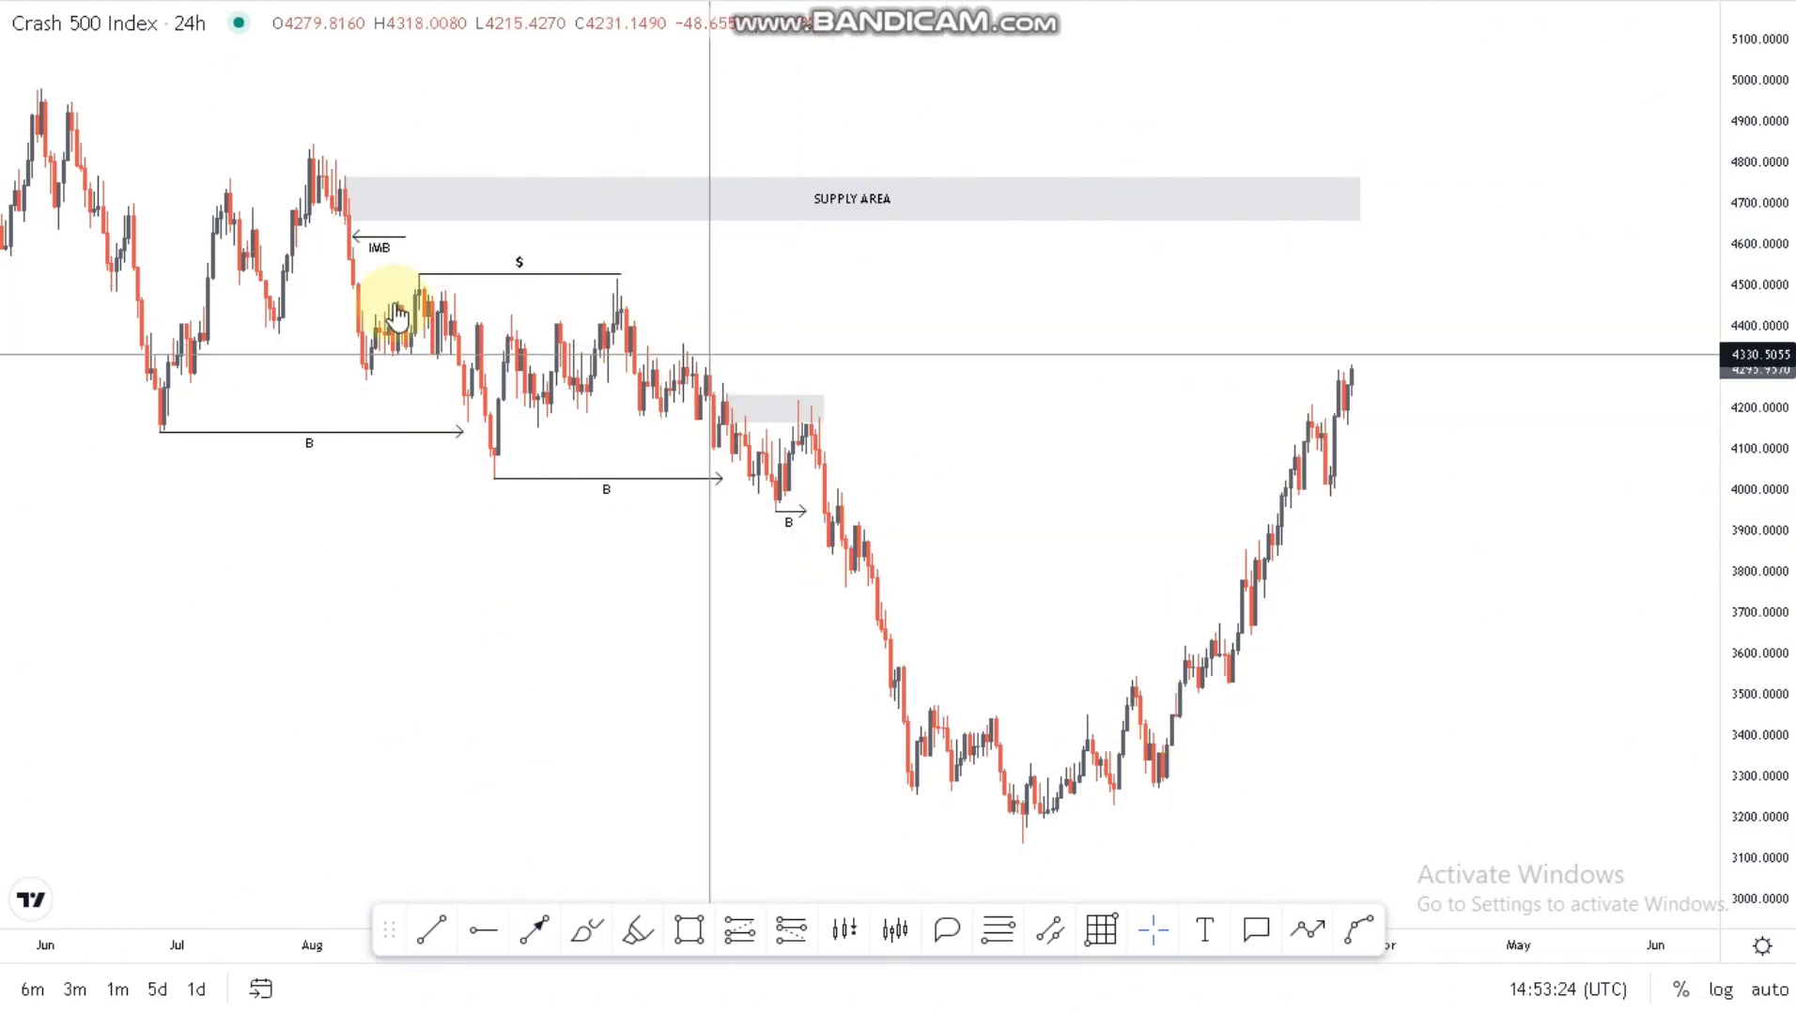
left_click(519, 273)
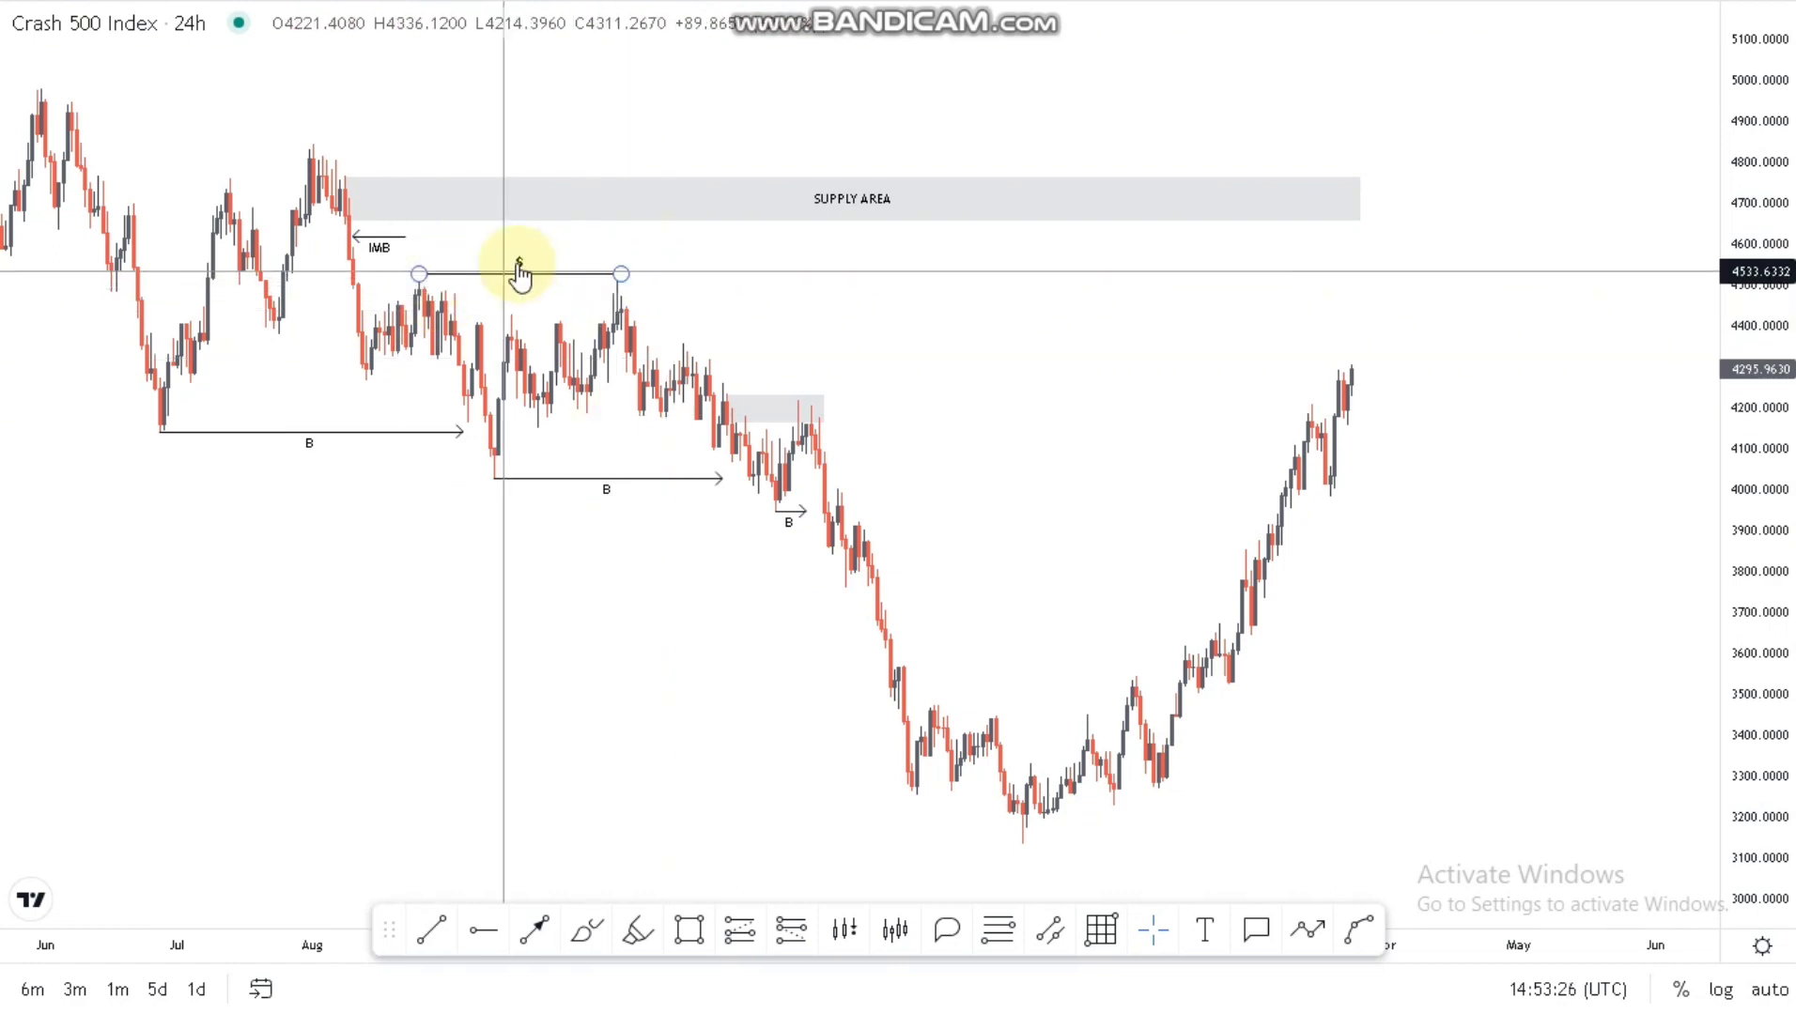
left_click_drag(1360, 199, 1390, 200)
left_click(1289, 158)
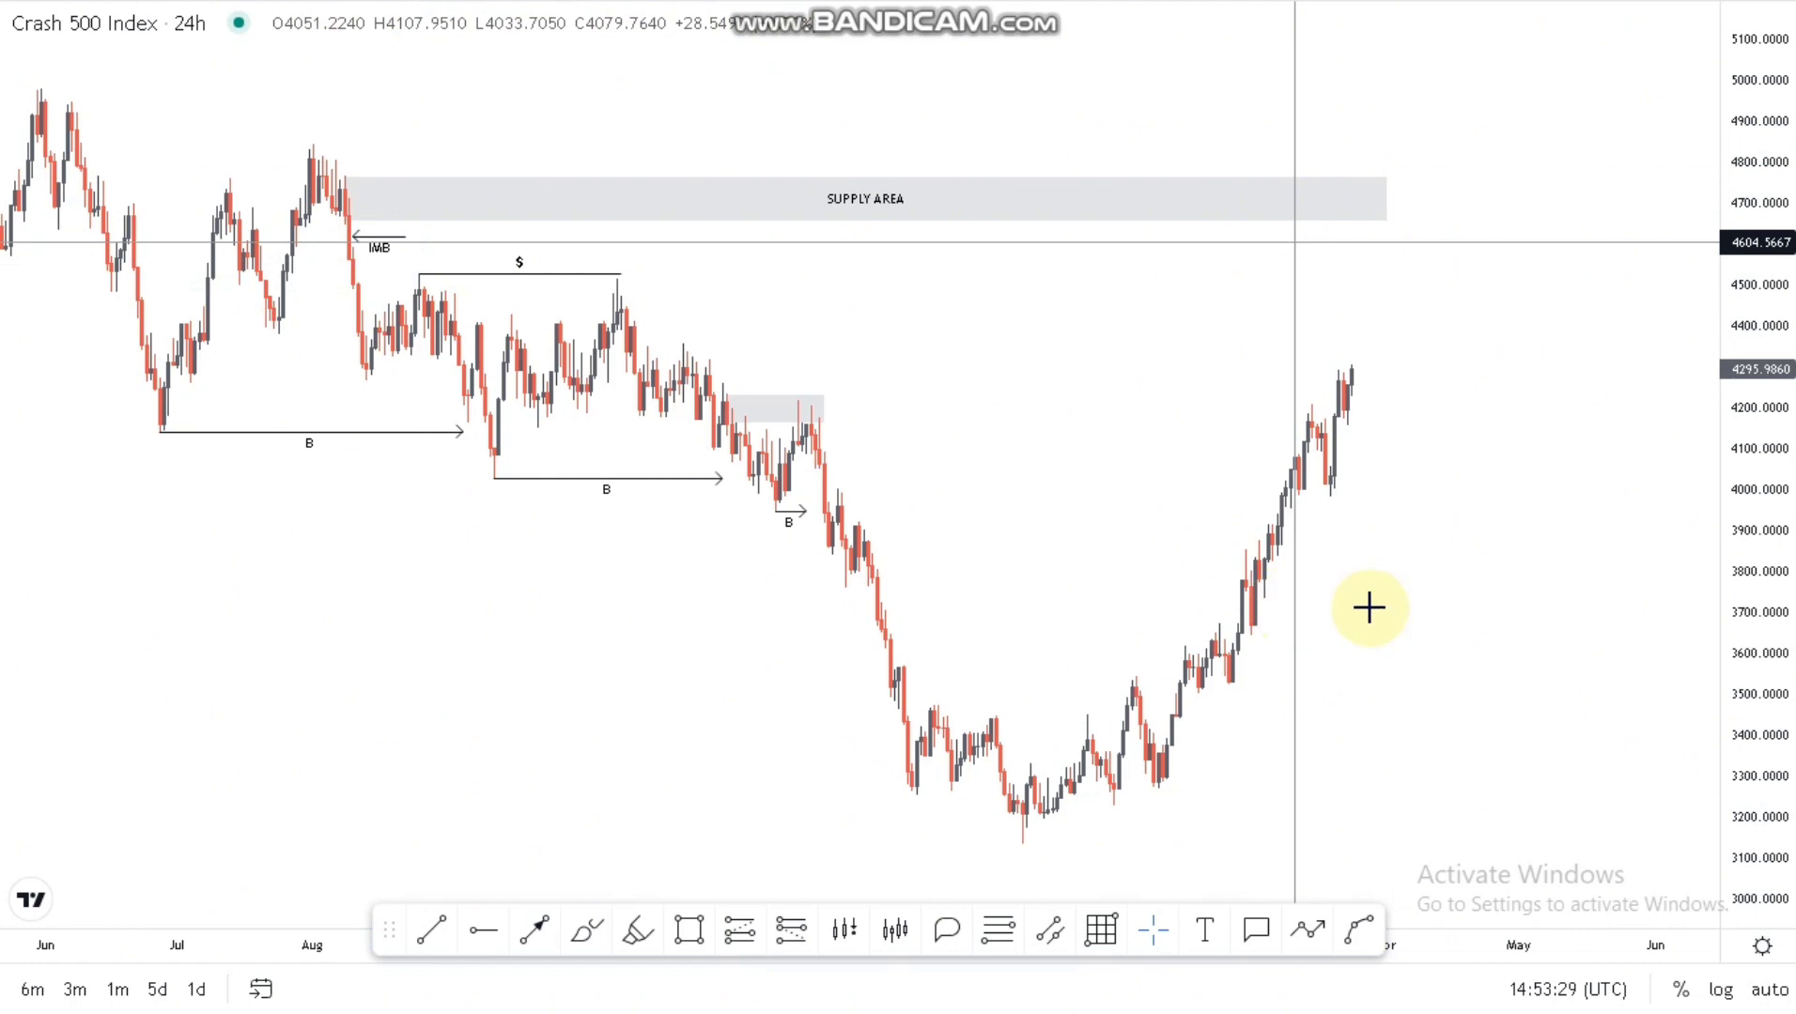
Step: Mark the last swing high, the following low and the newest high with red highlighter dots, and delete the dots
scroll(1315, 705, "up", 10)
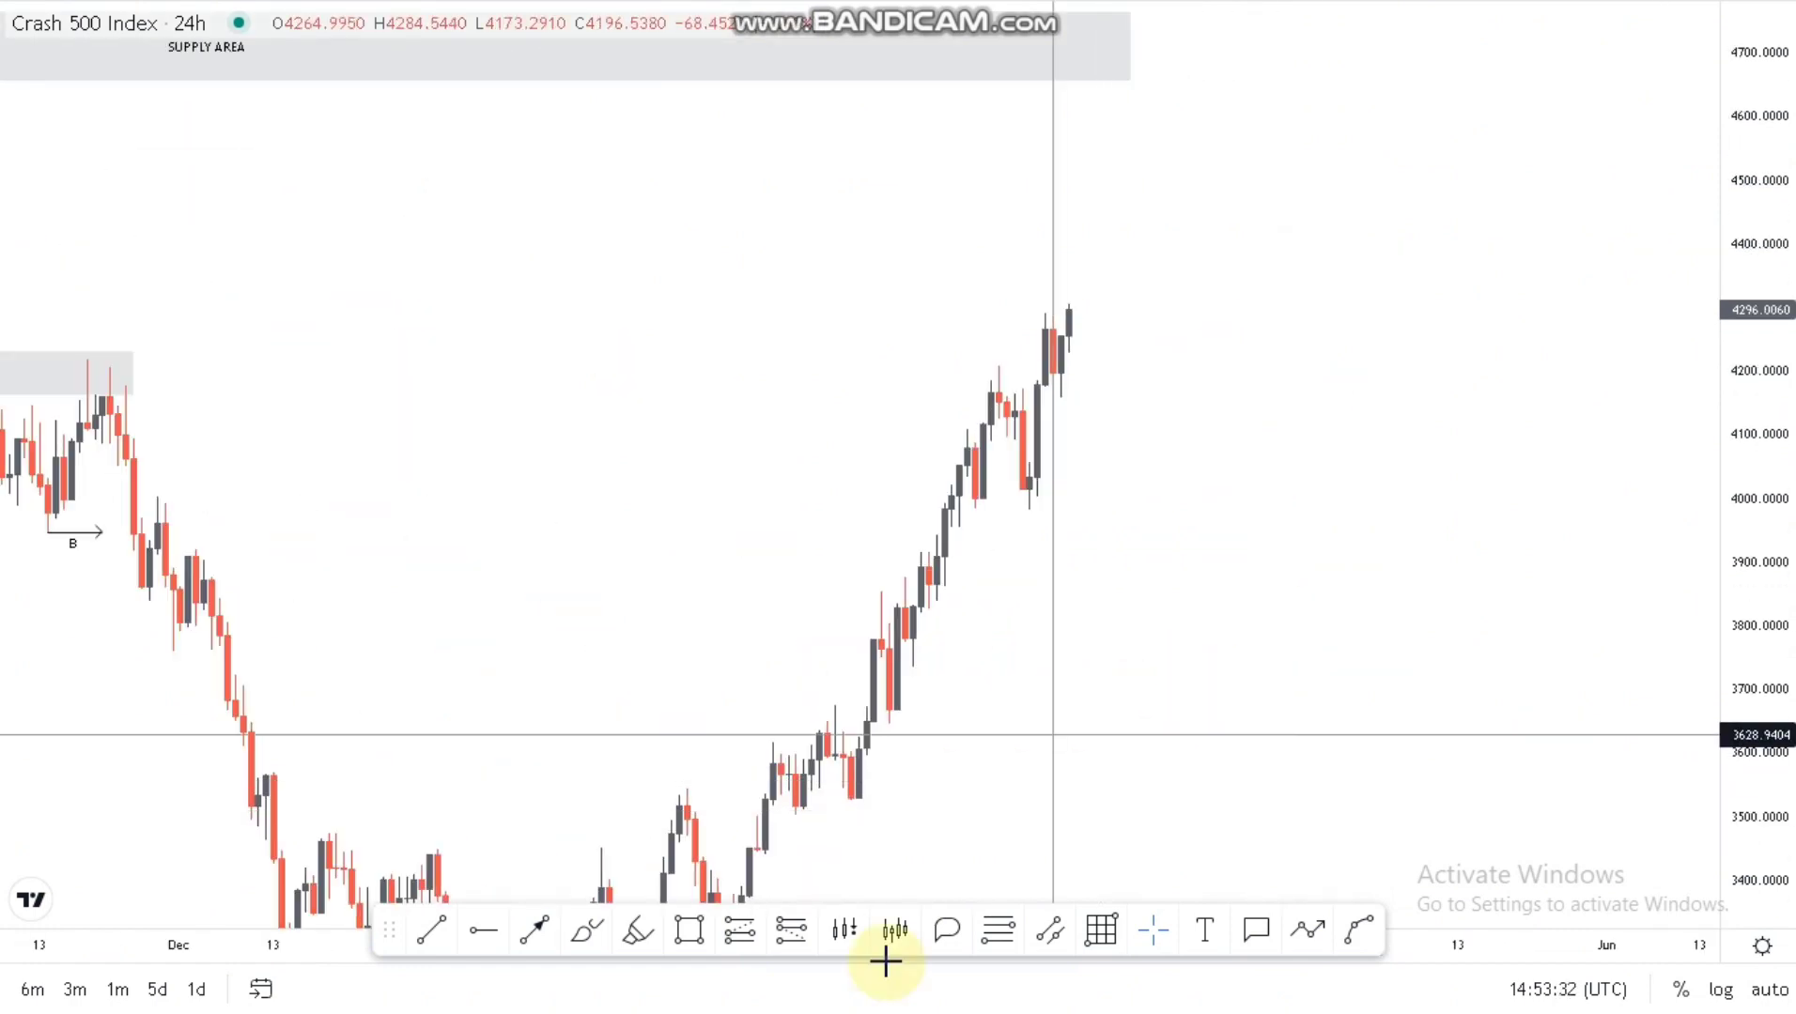
scroll(886, 960, "up", 2)
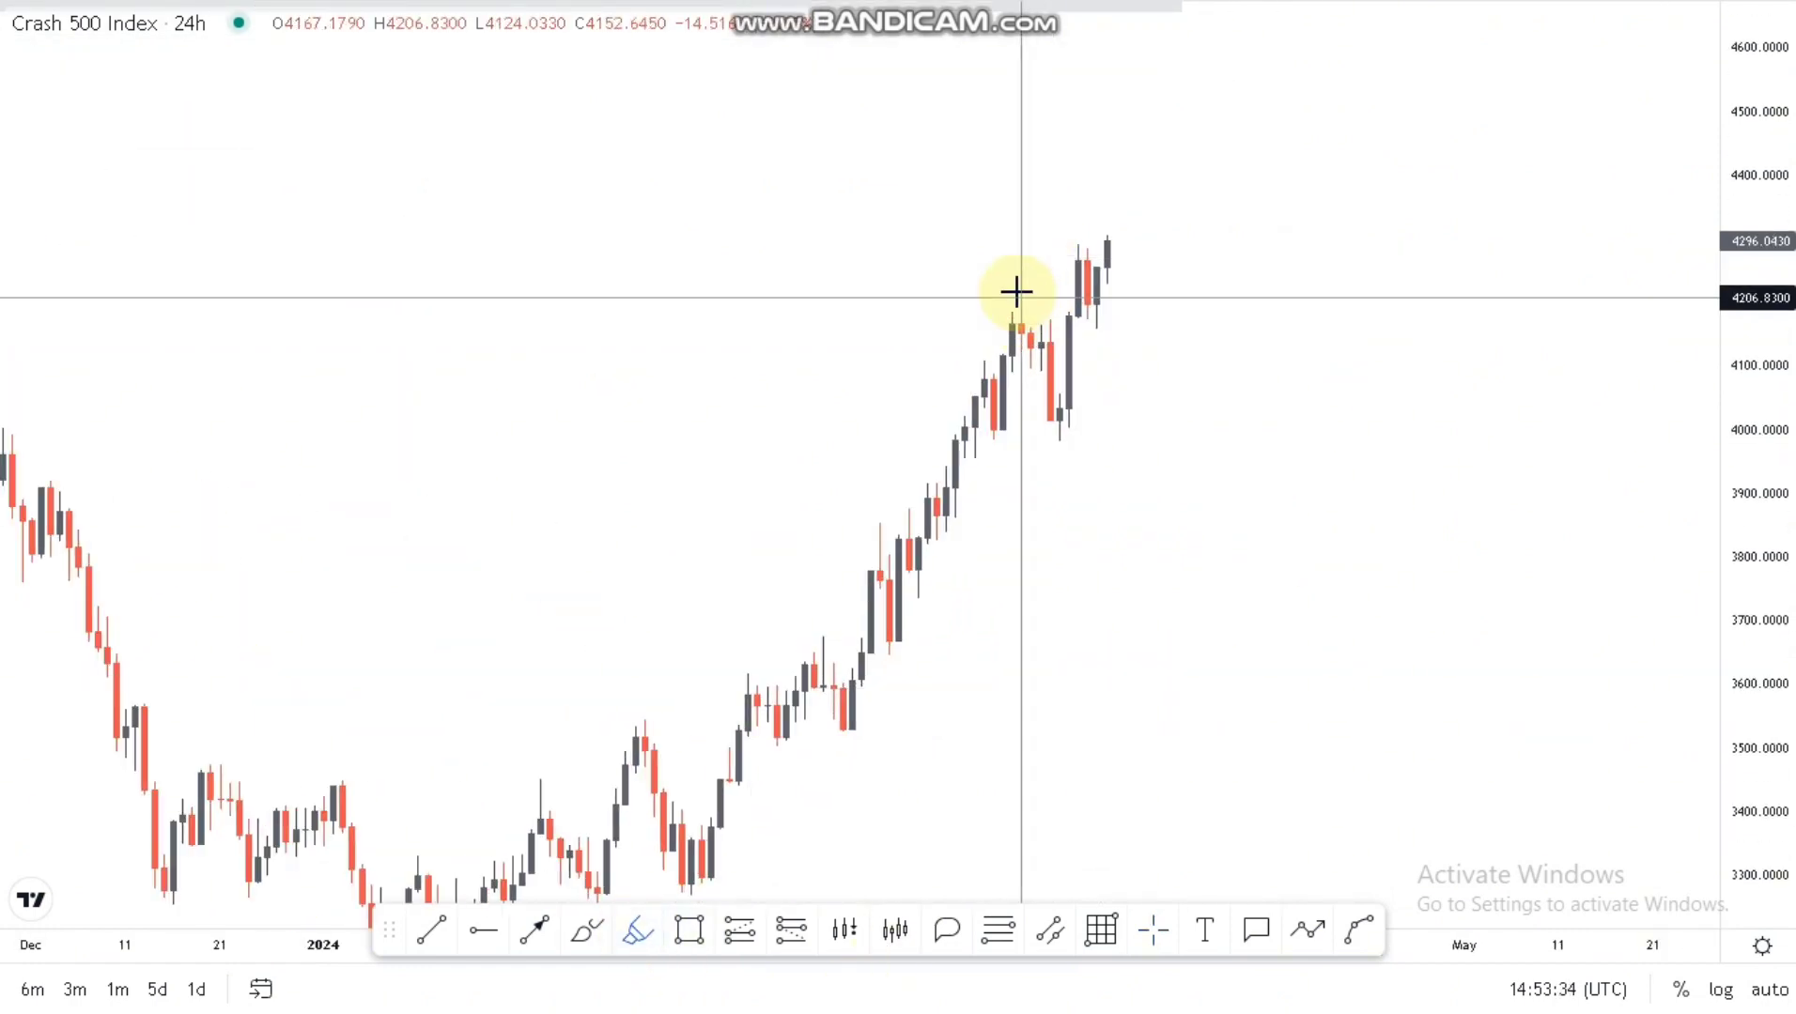
left_click(1040, 417)
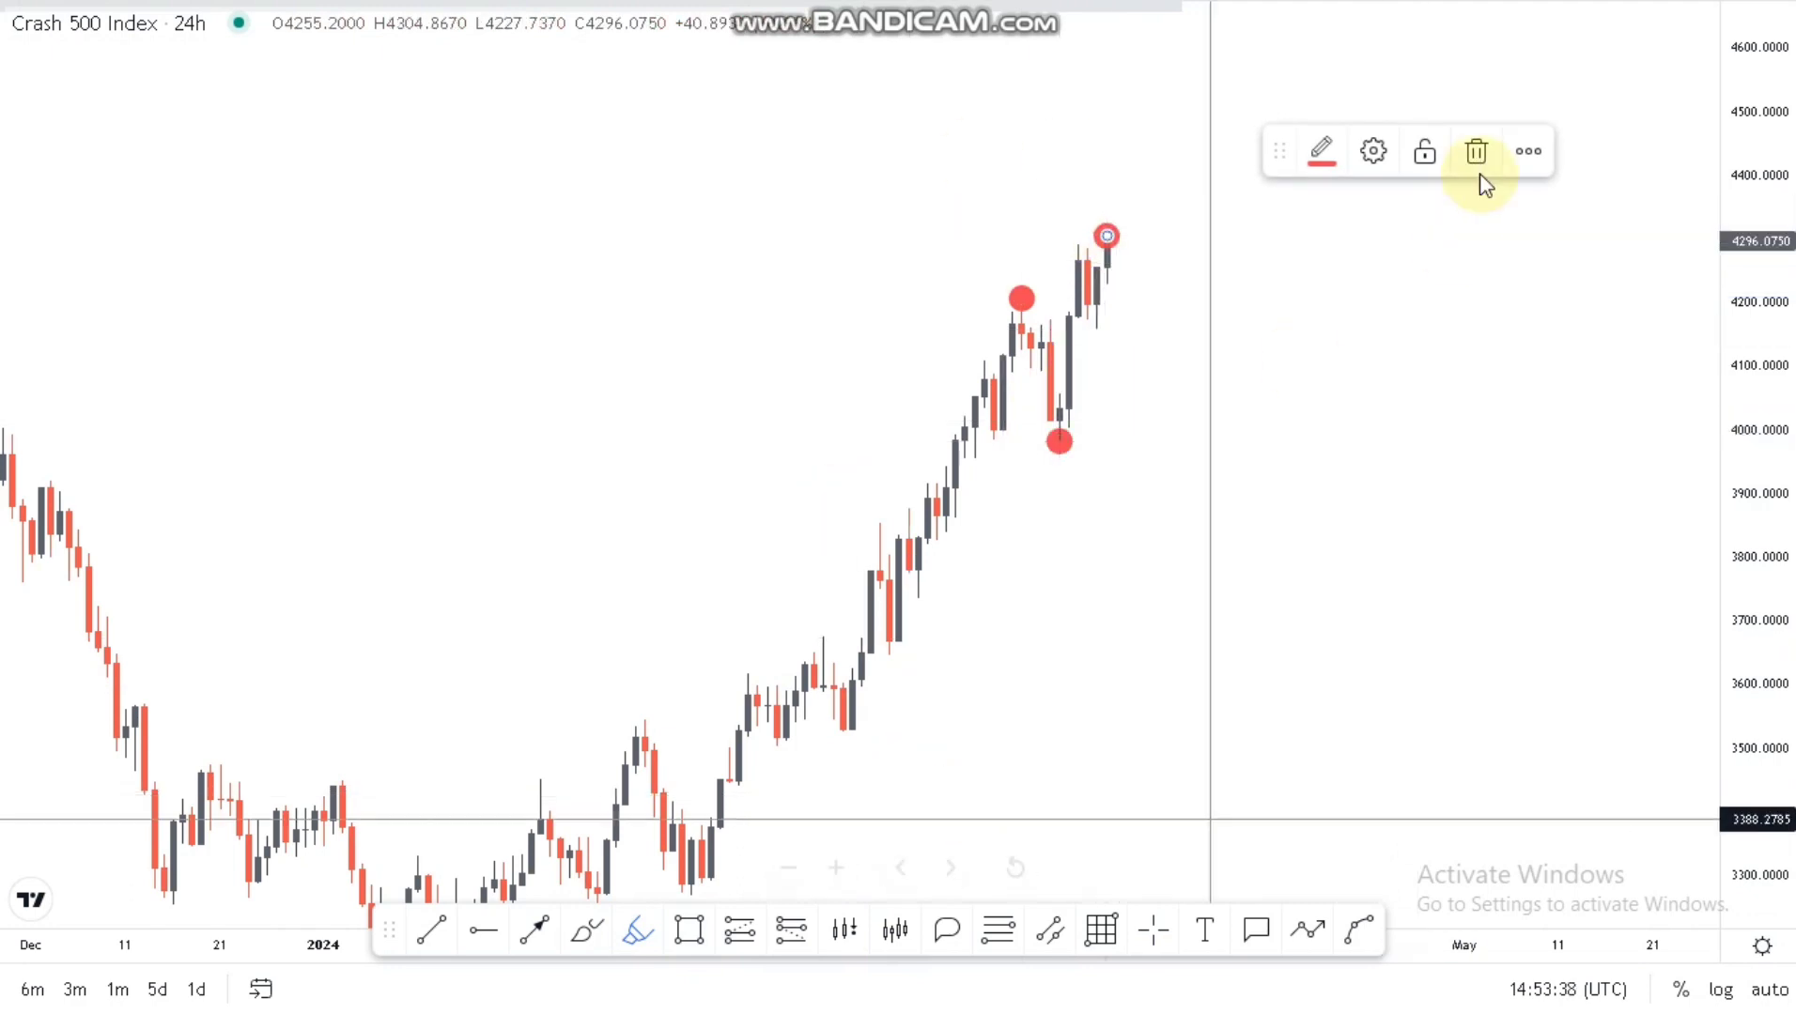
left_click(1023, 732)
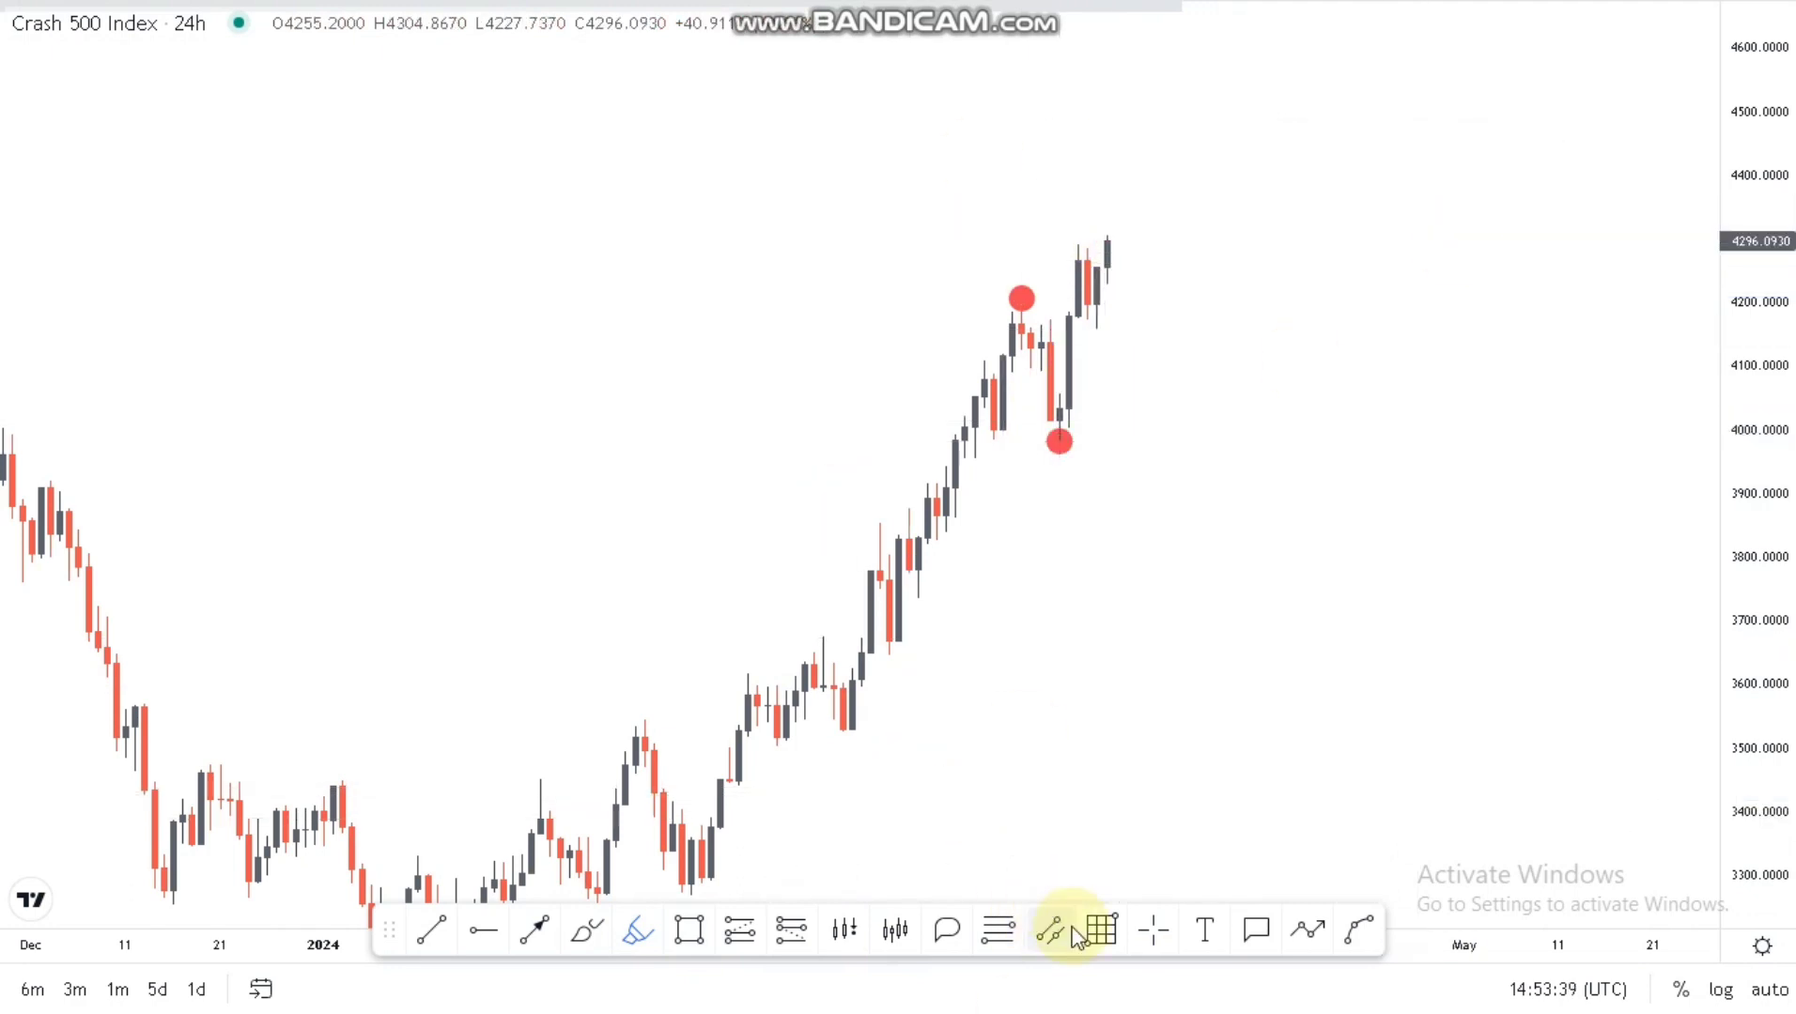
left_click(1021, 309)
key("Delete")
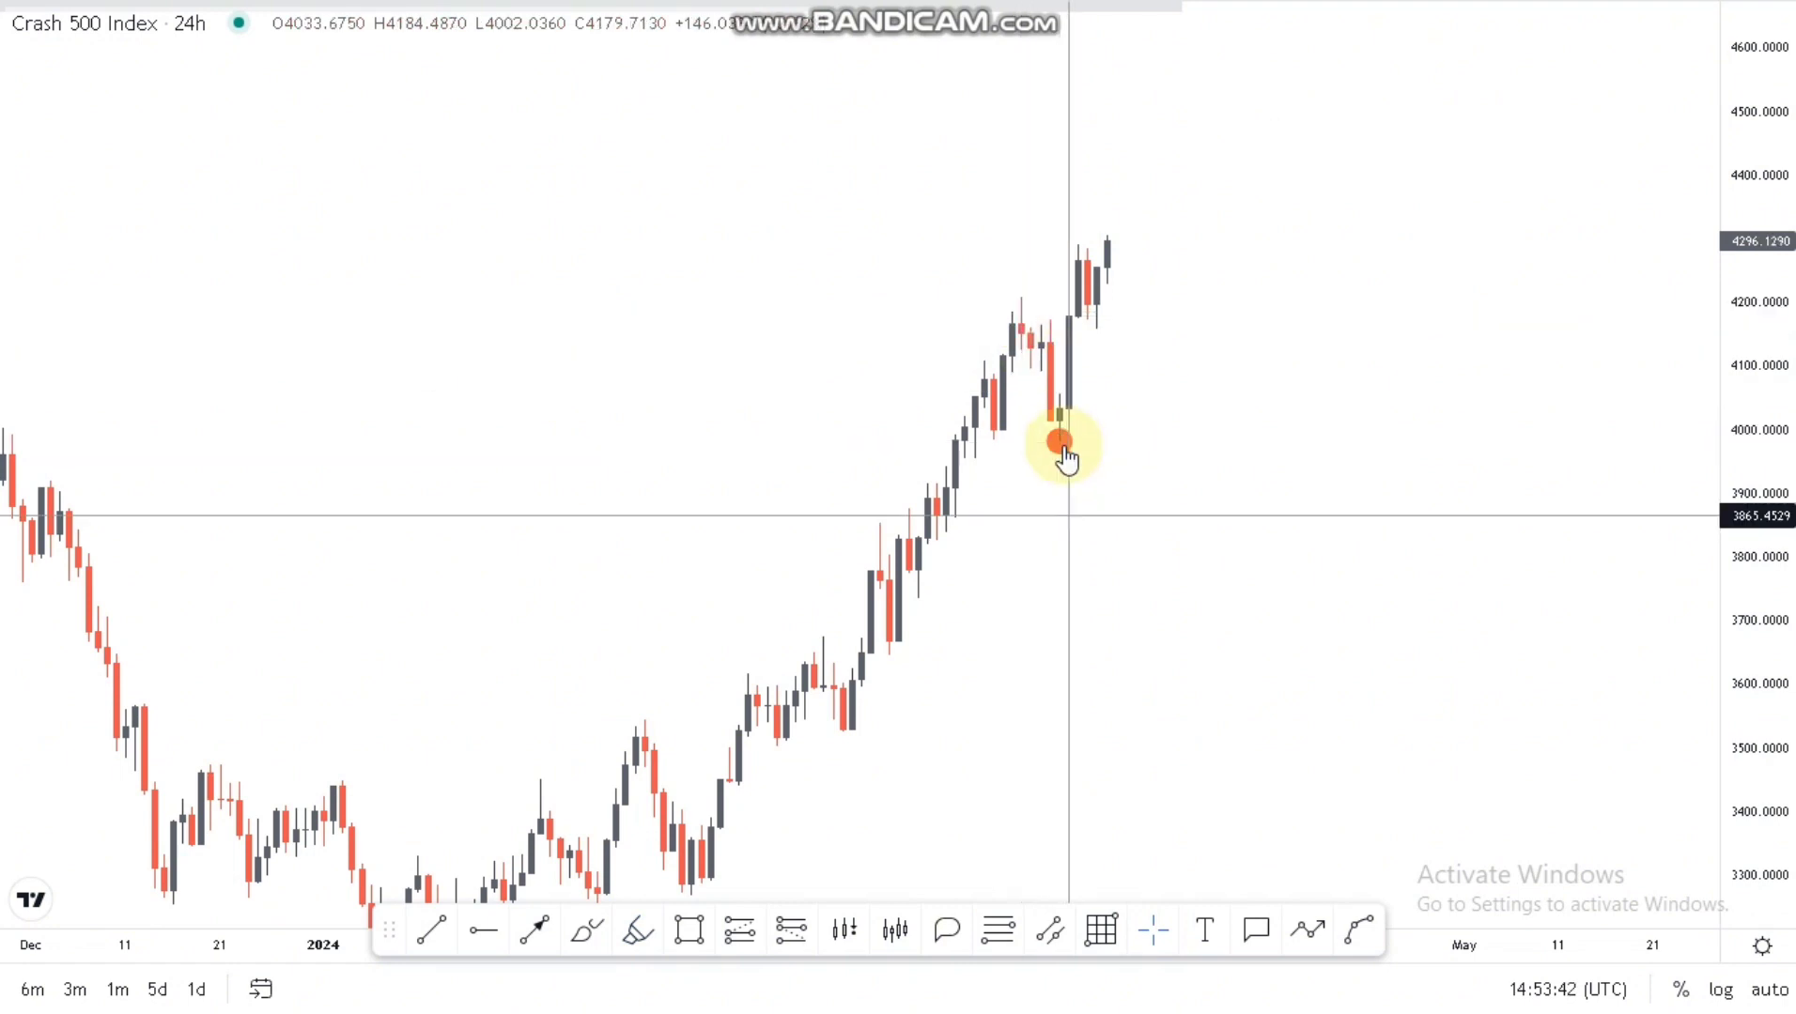
left_click(1060, 448)
key("Delete")
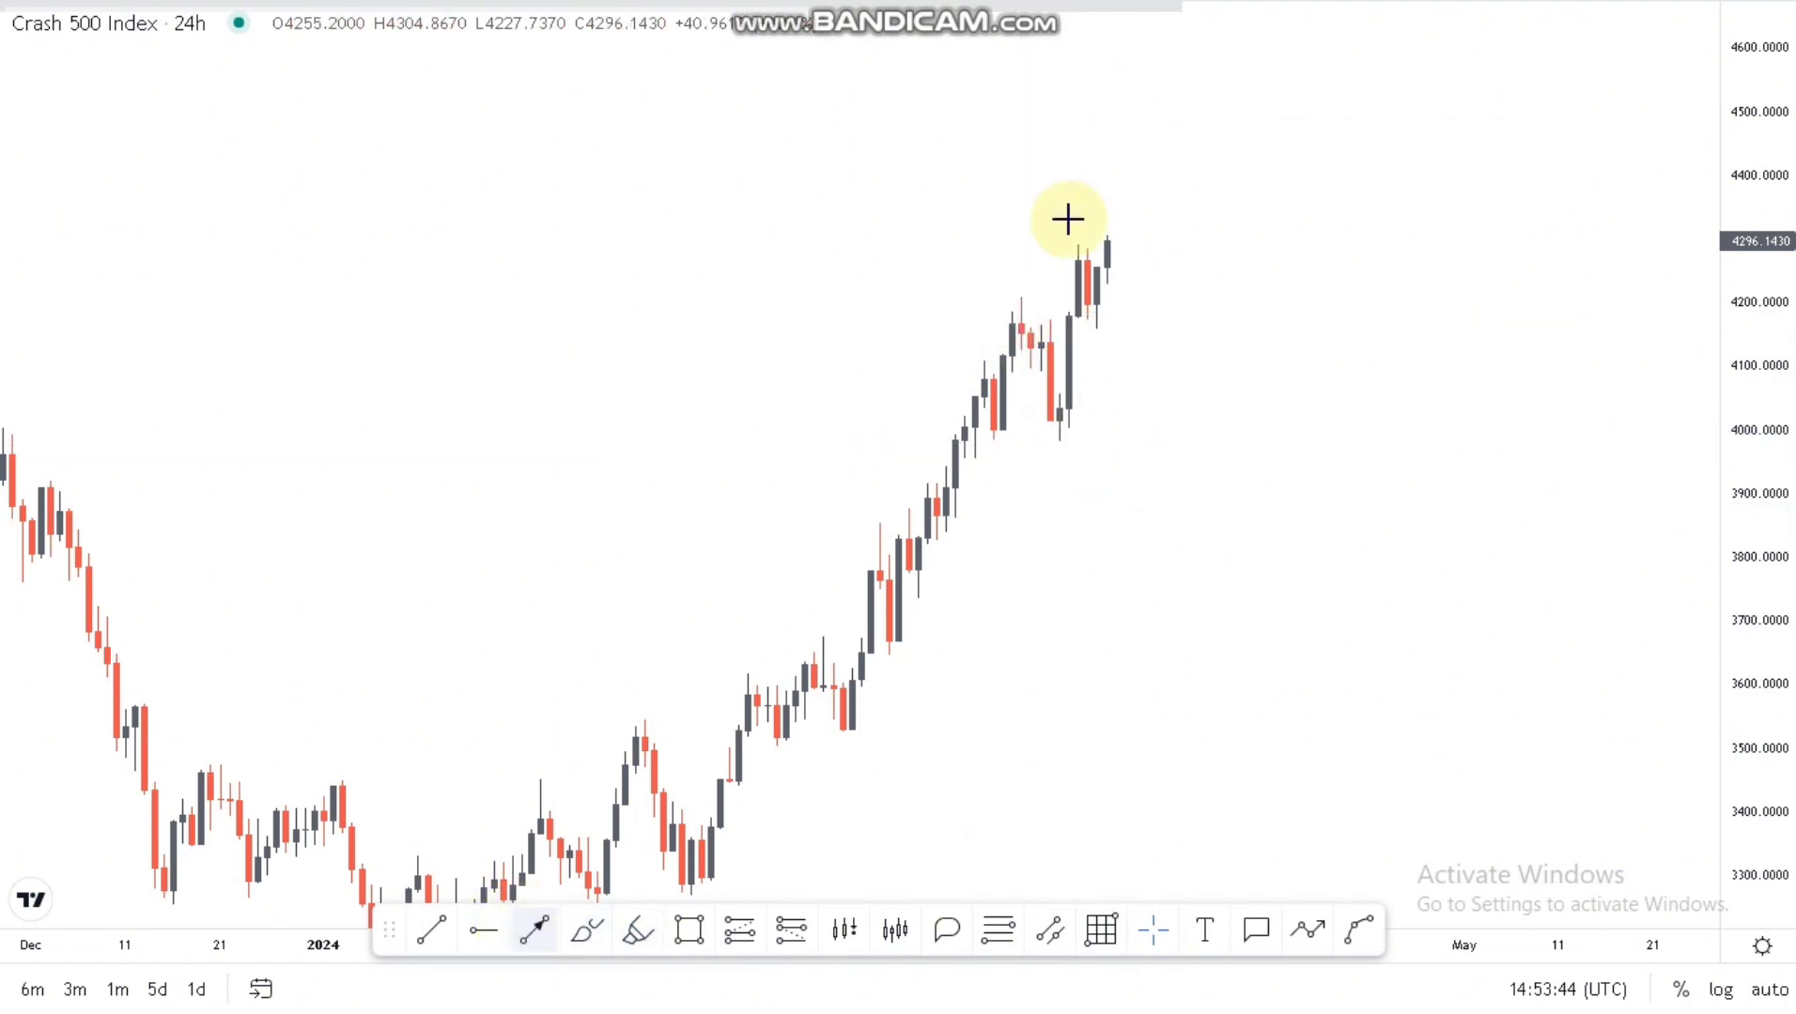
Step: Draw a horizontal arrow at 4206.8300 from the last swing high to the candle breaking it, labelled "B" with top alignment
left_click(1064, 297)
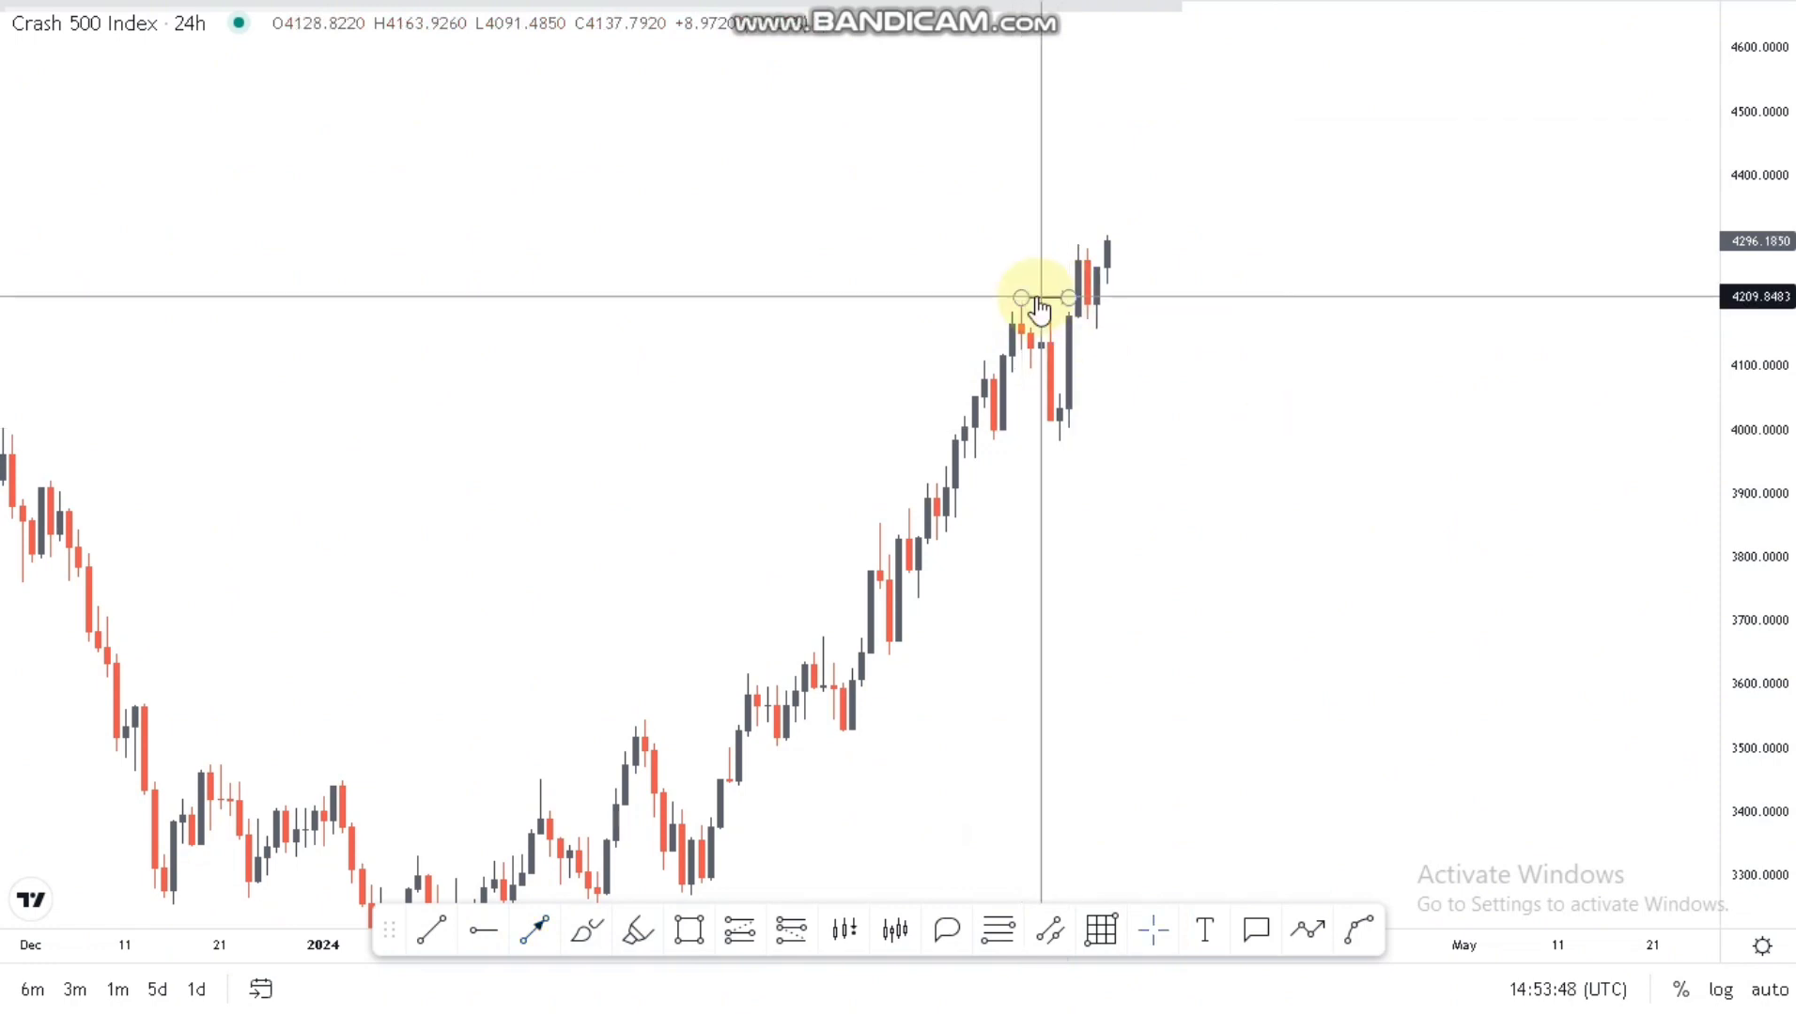
double_click(1033, 297)
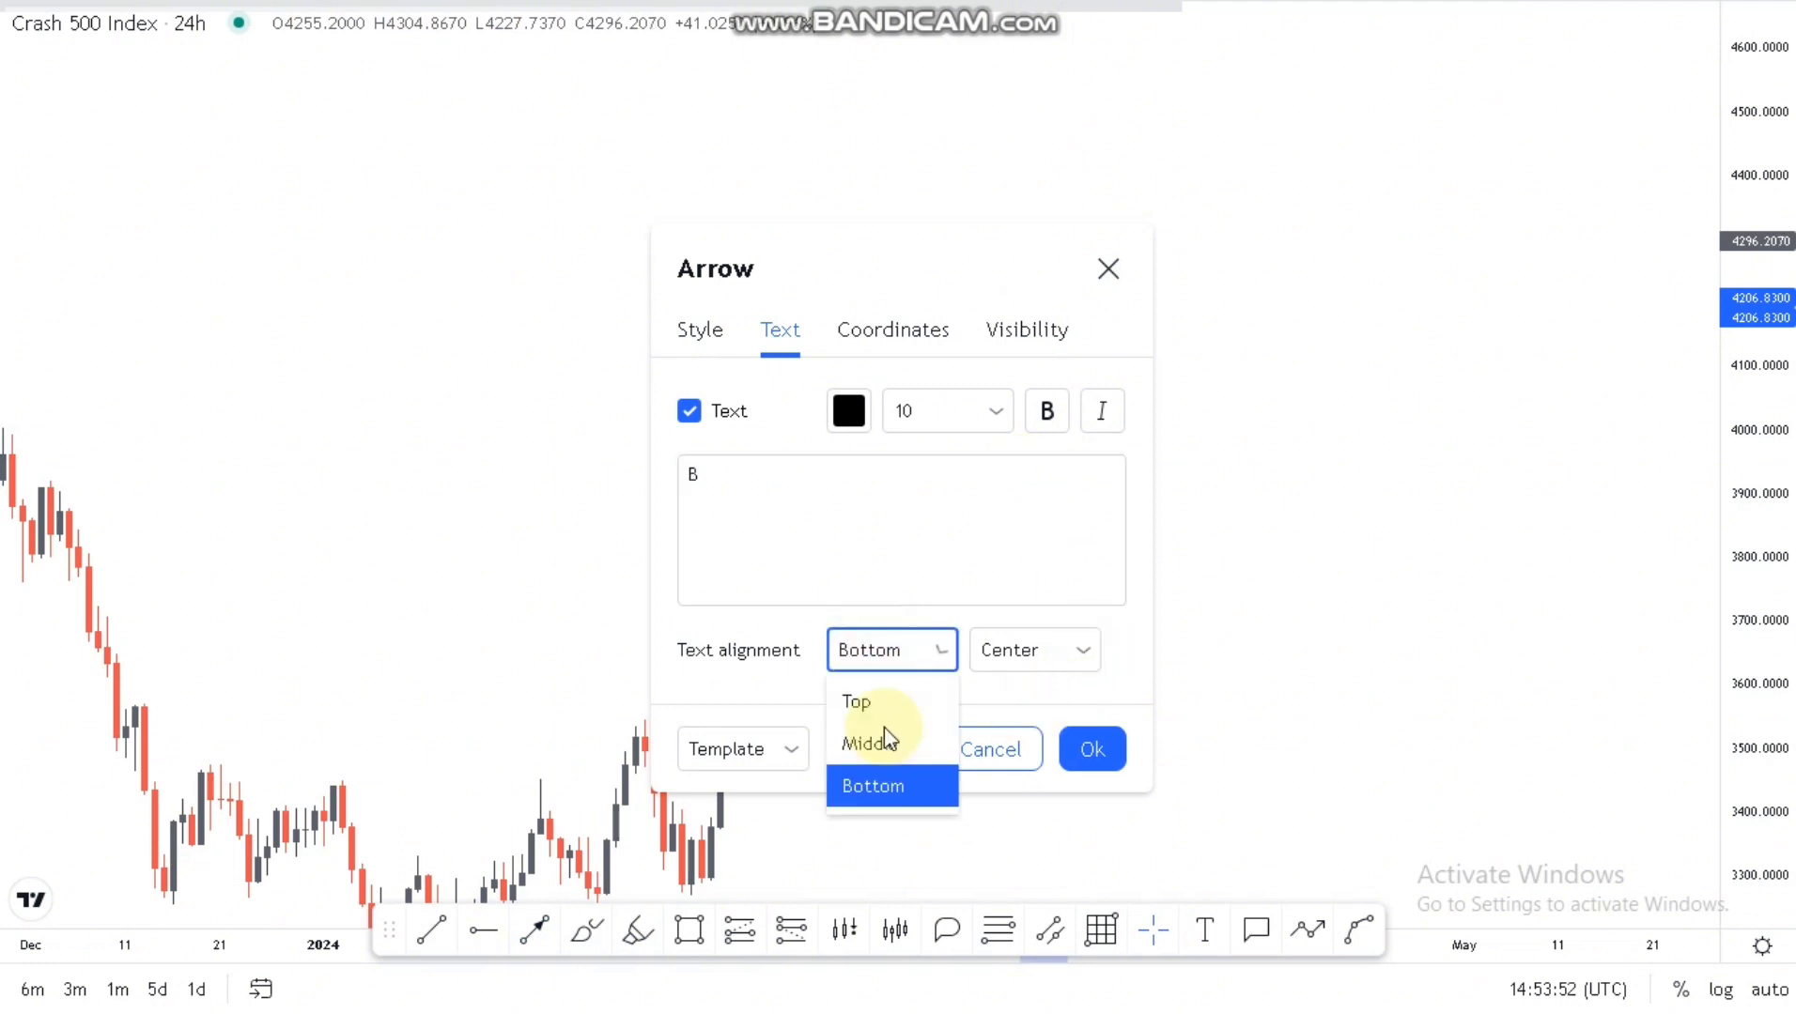
left_click(873, 702)
left_click(1099, 762)
Step: Switch to the 4-hour timeframe and draw a horizontal arrow labelled "B" at 4107.9510 from the preceding swing high to its break
scroll(1303, 696, "up", 1)
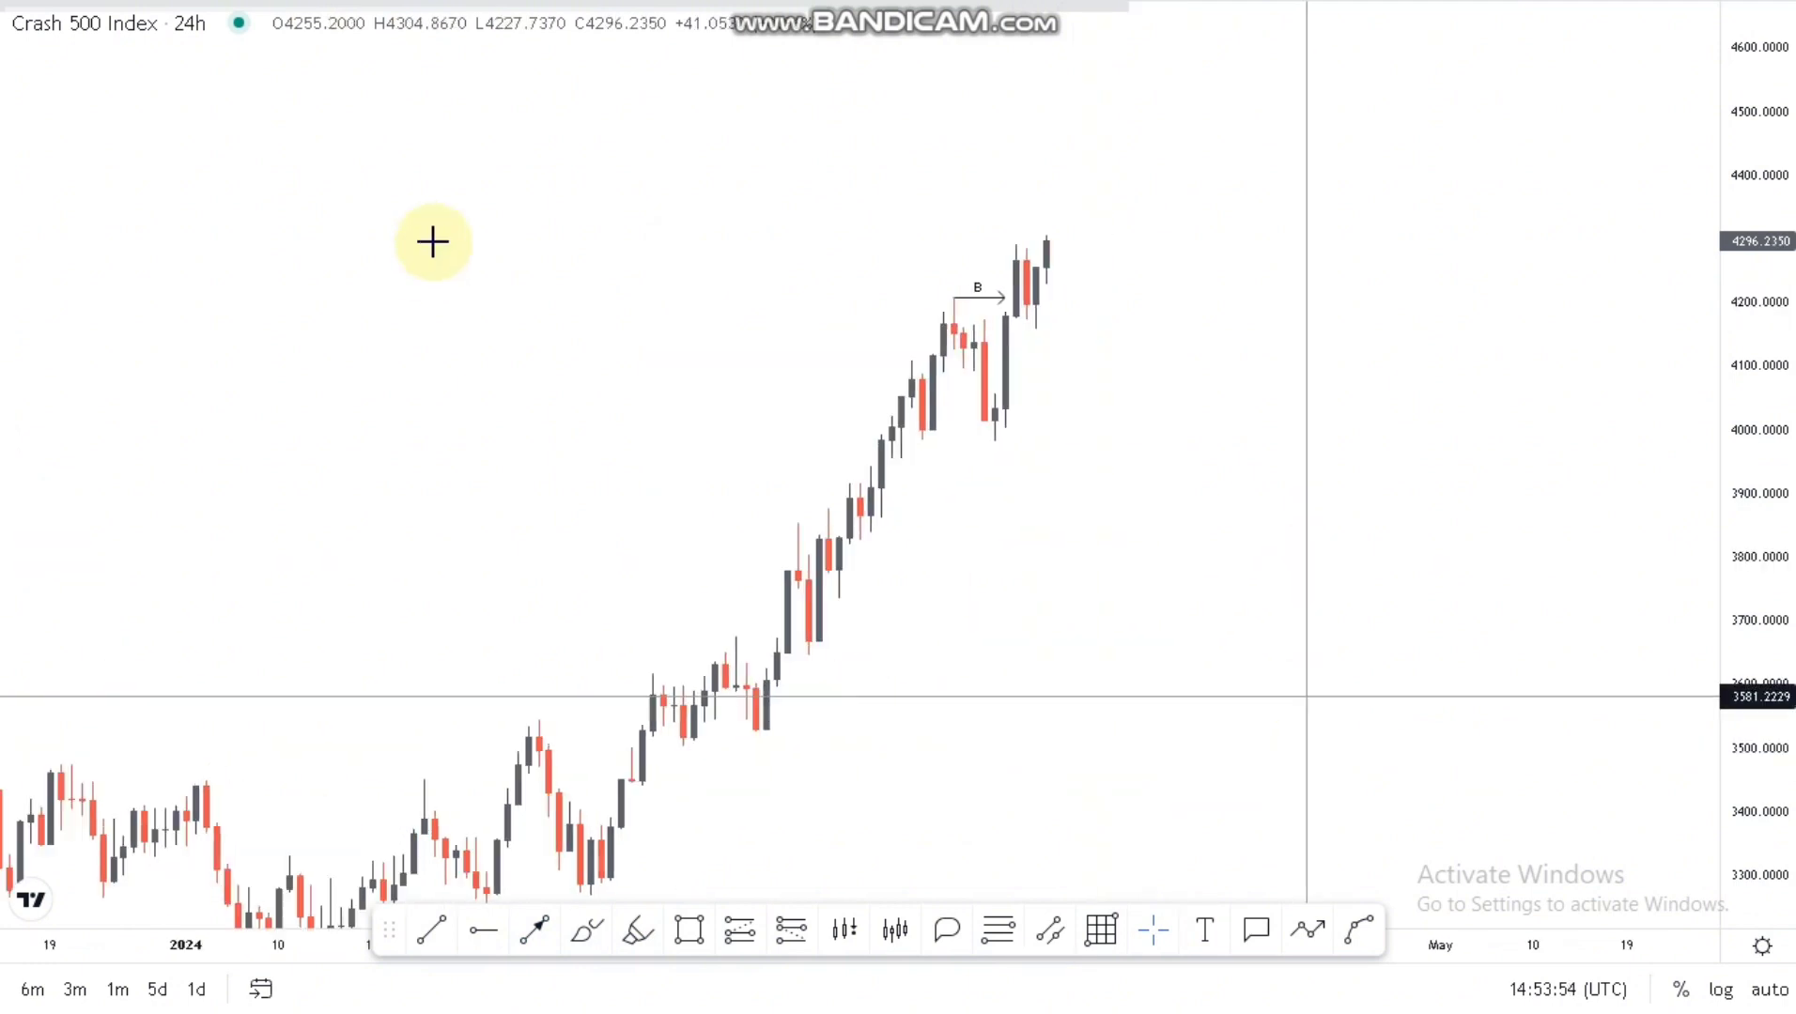
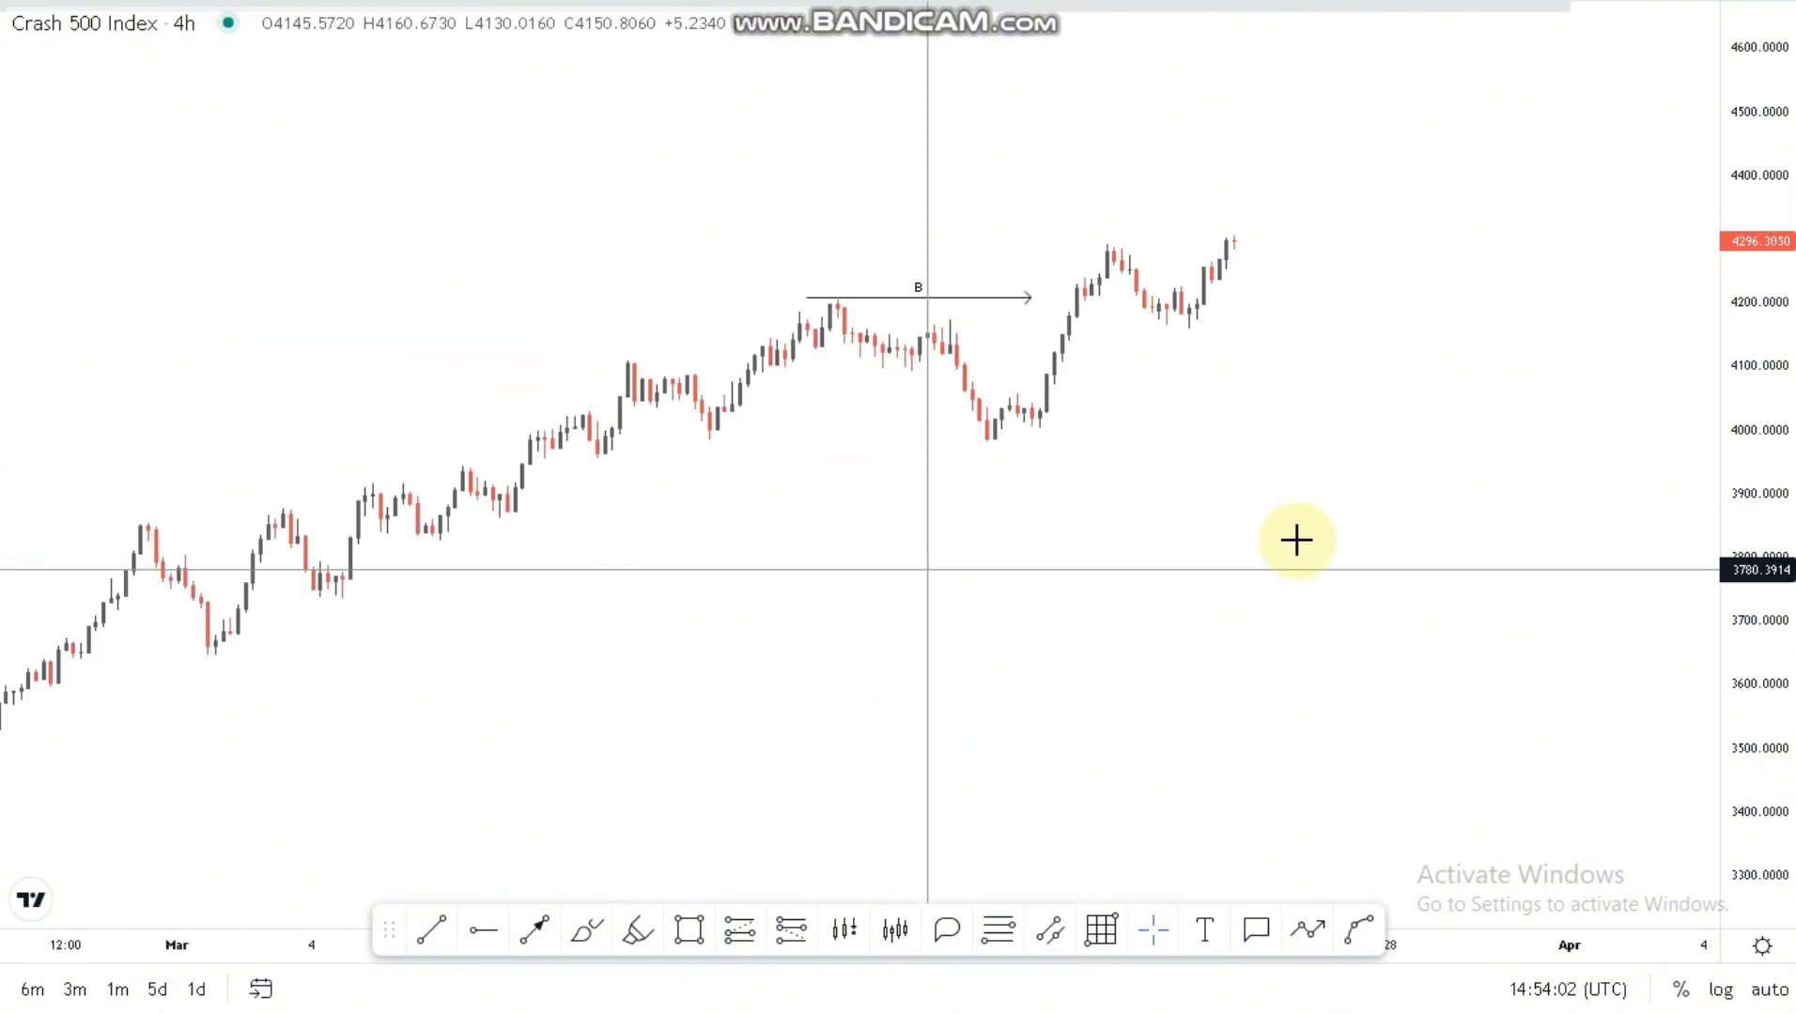
left_click_drag(1264, 559, 1072, 736)
left_click_drag(1240, 603, 1388, 461)
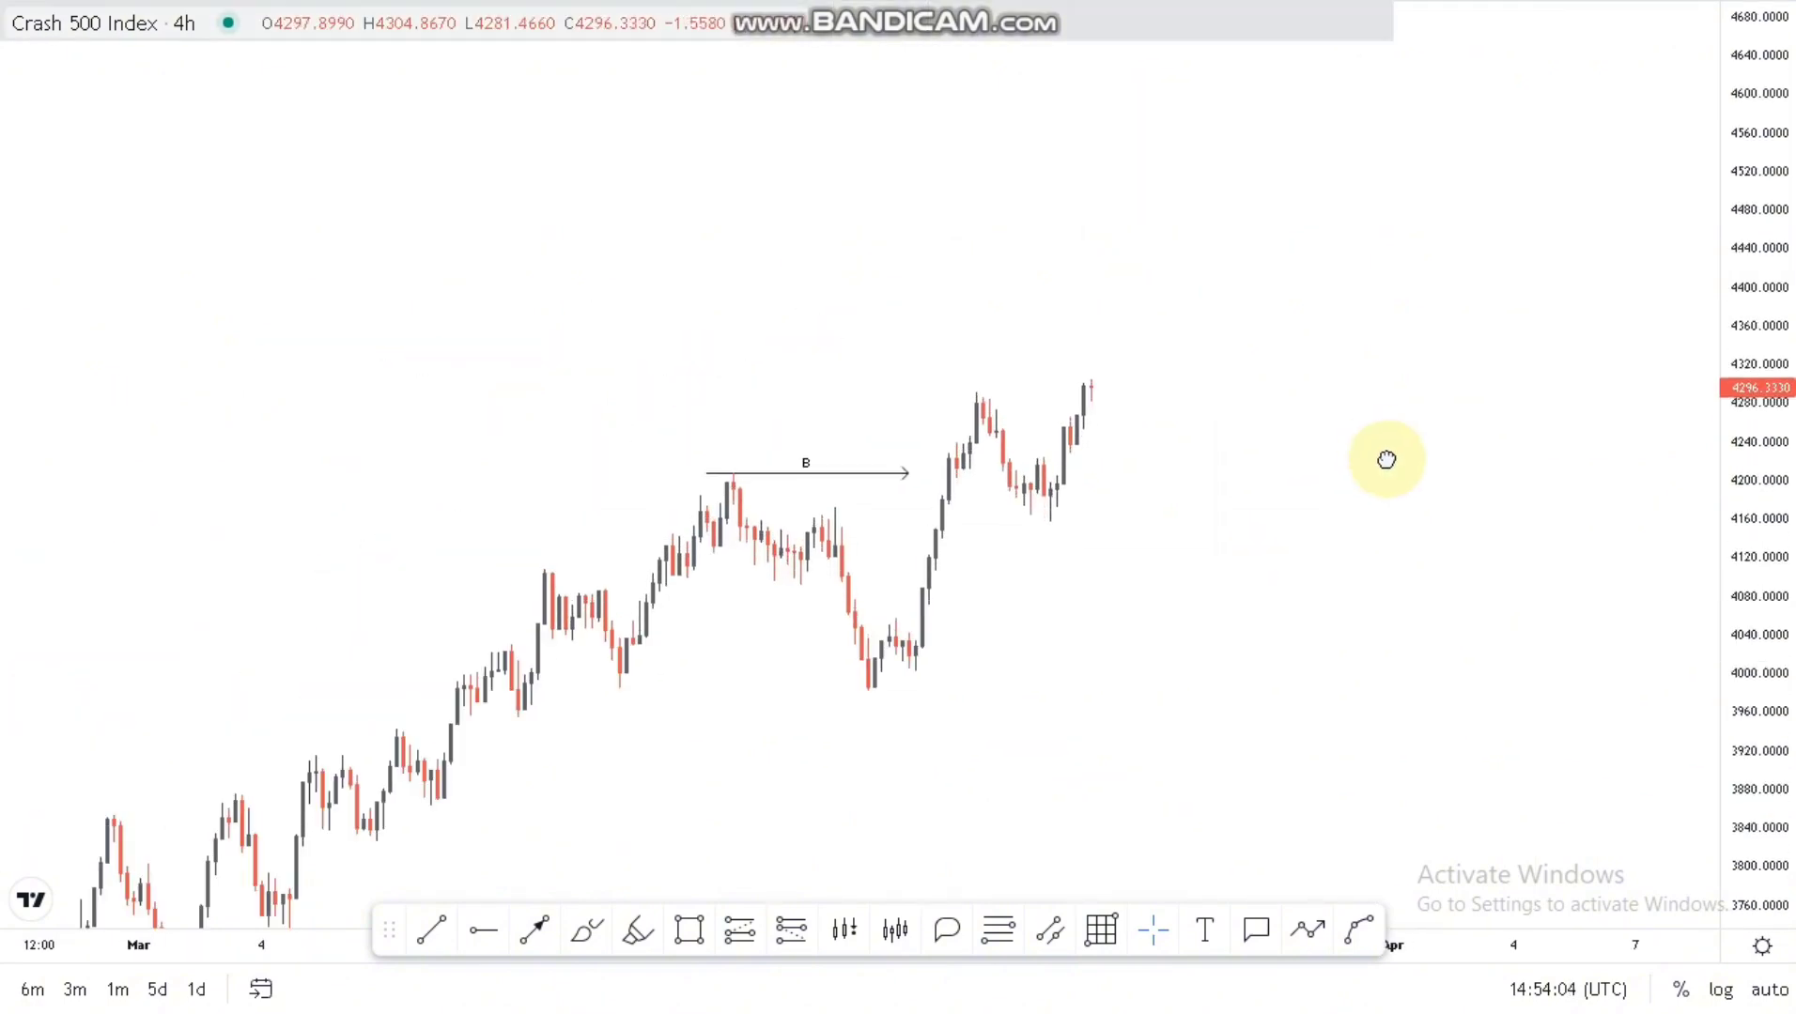
scroll(913, 734, "up", 1)
left_click(524, 940)
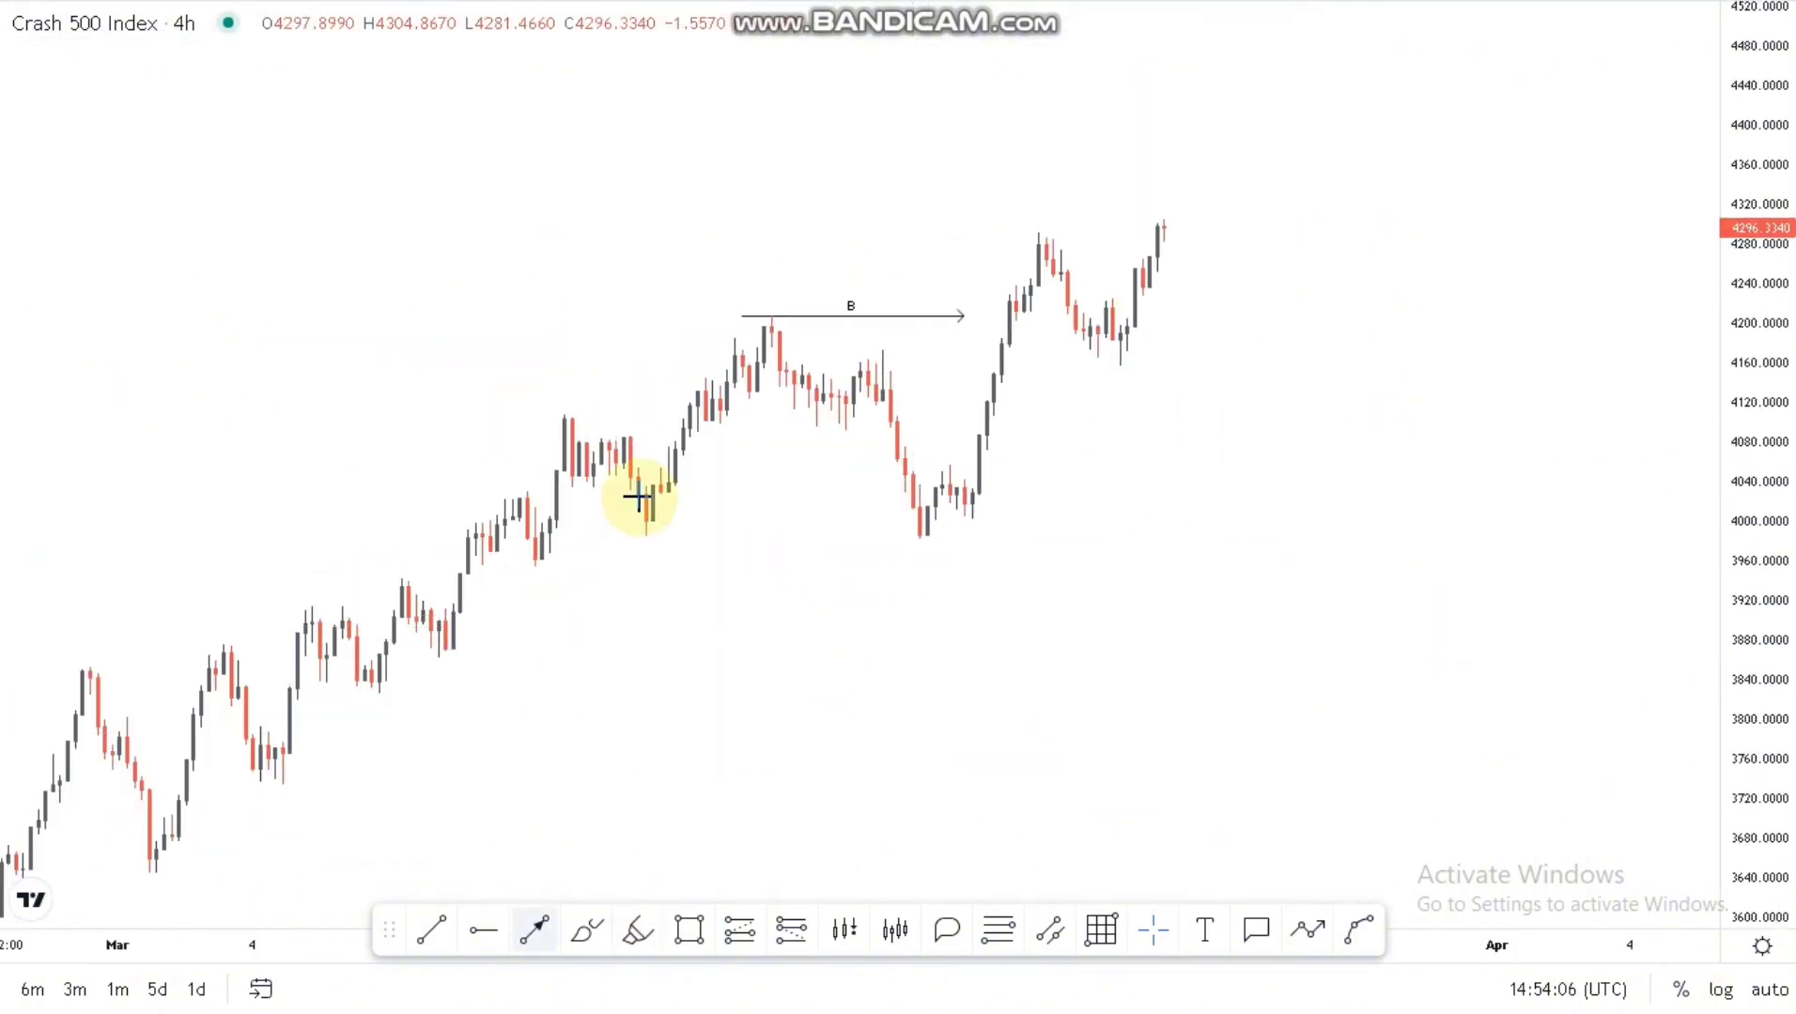
left_click(564, 414)
left_click(653, 416)
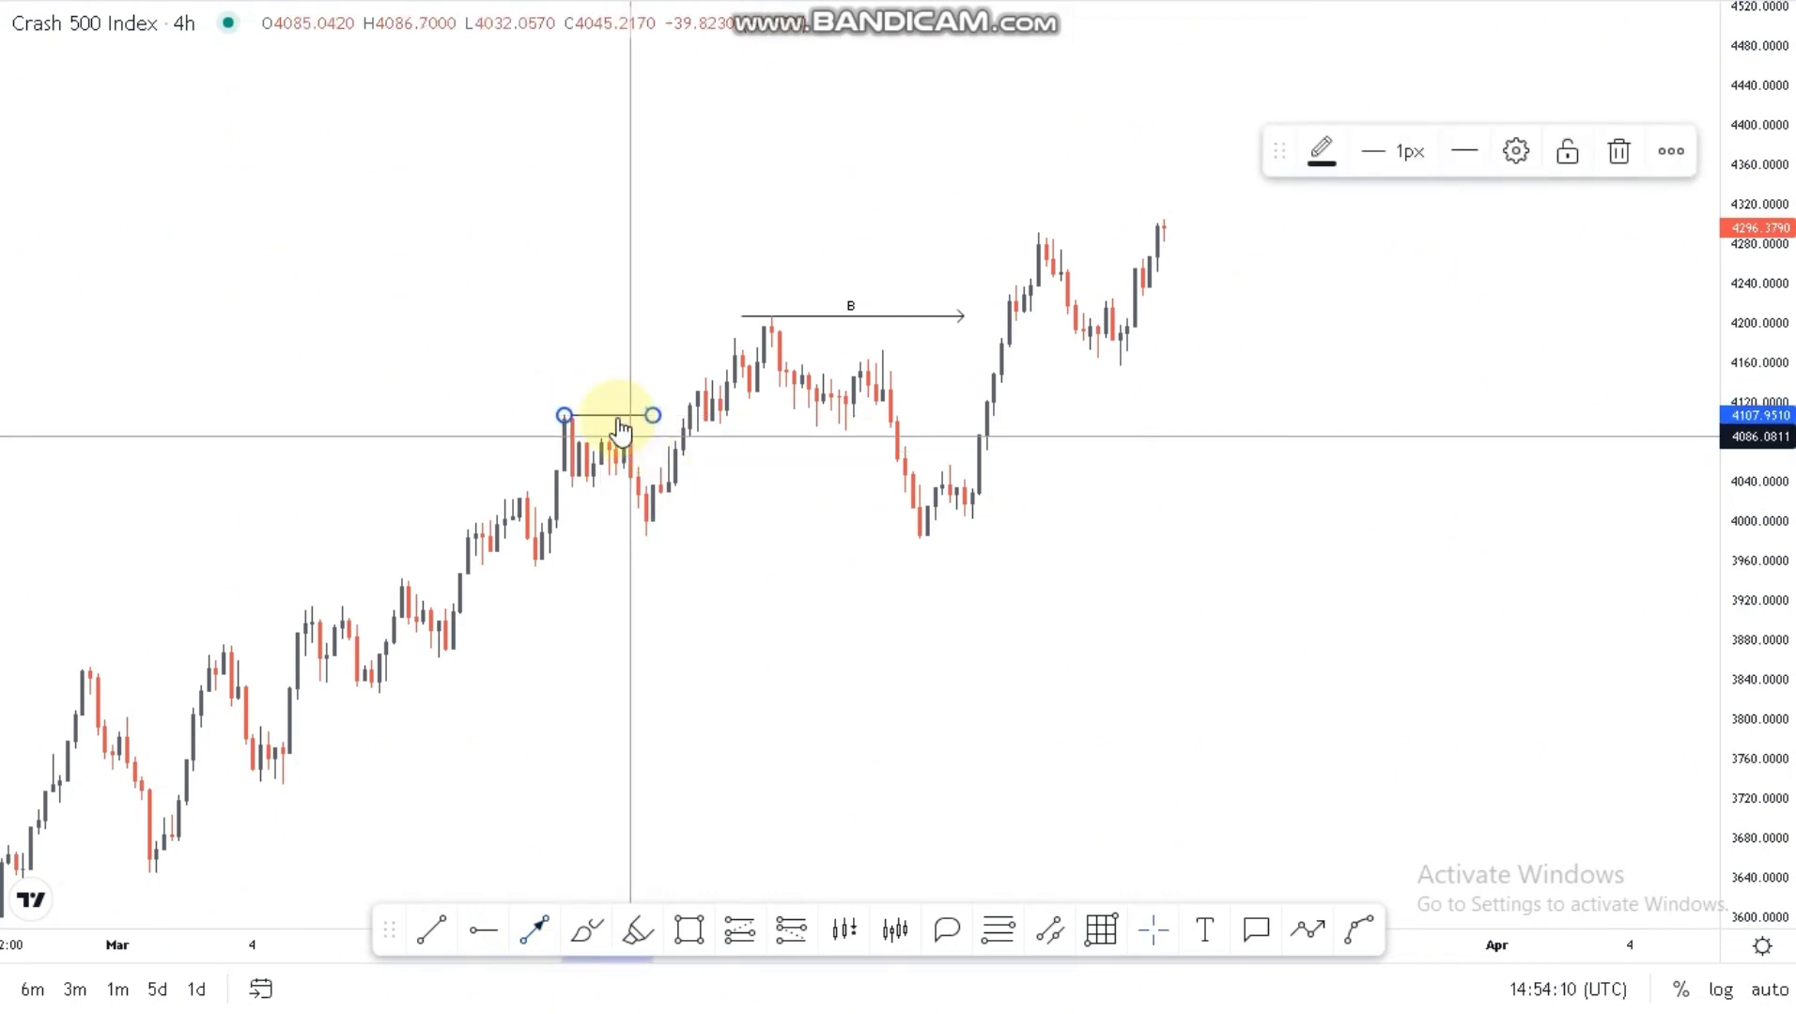
double_click(618, 425)
type("B")
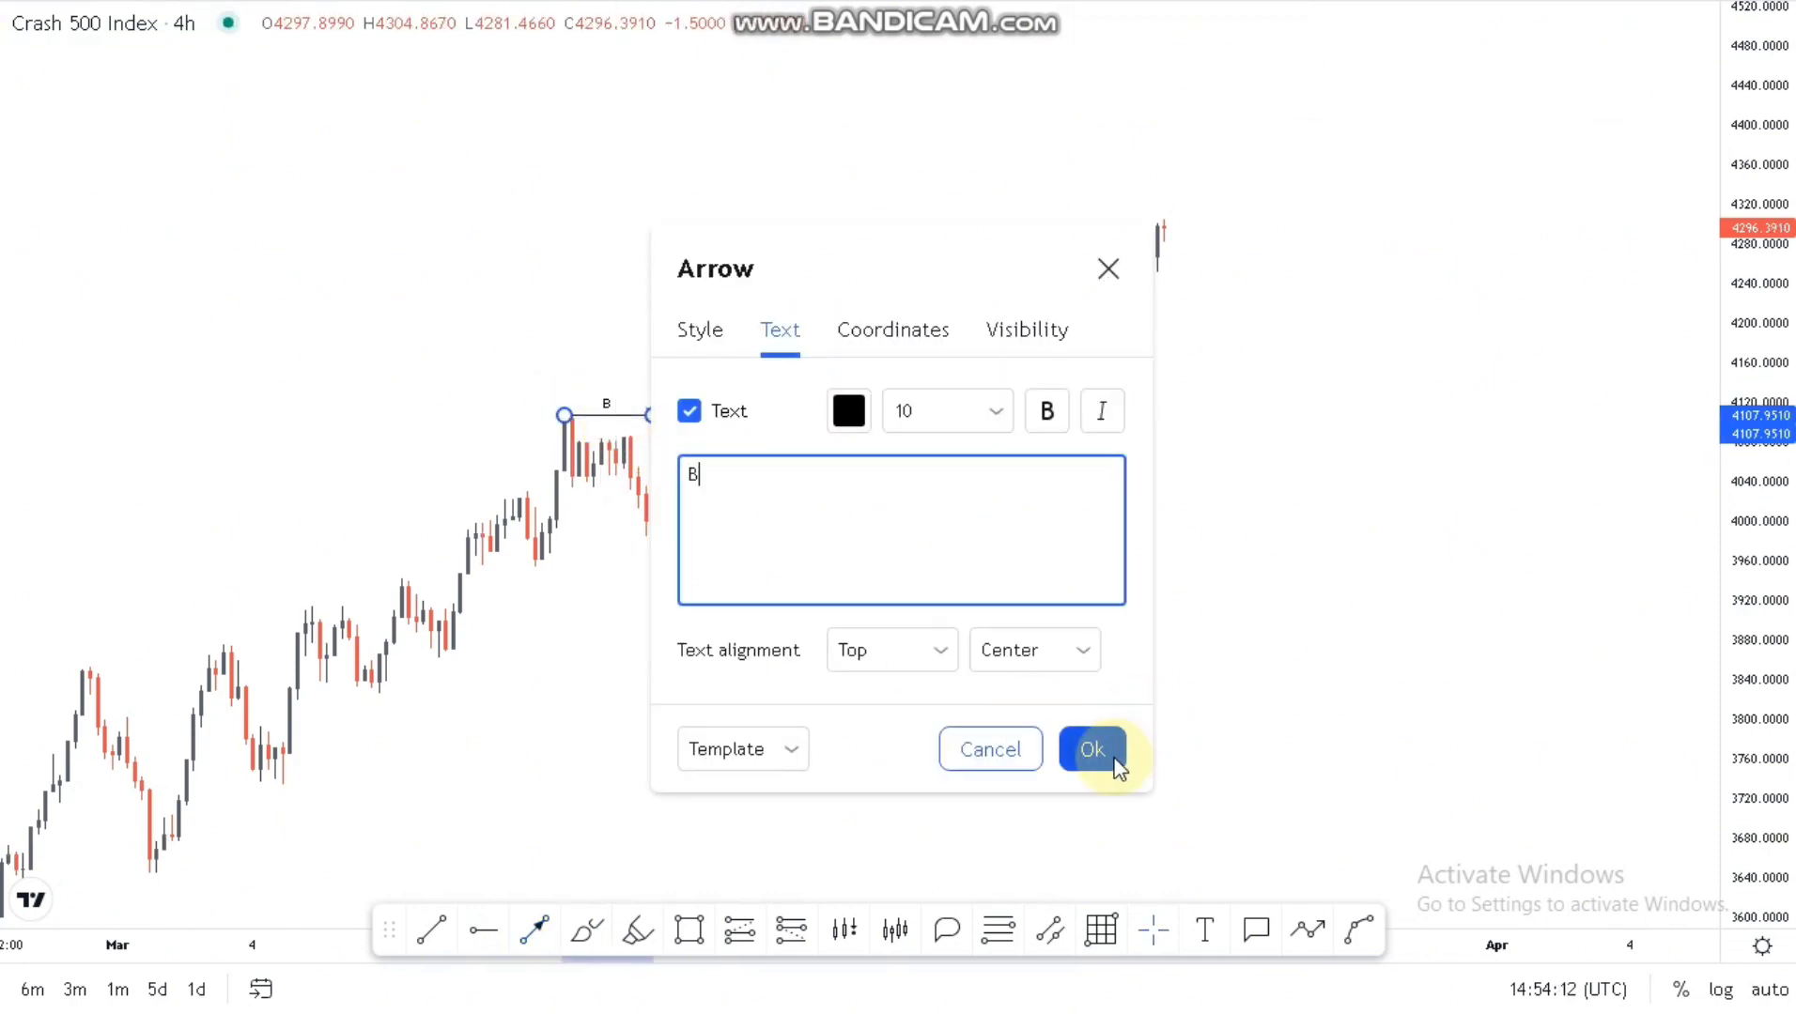
Step: Draw a demand rectangle from 3997.8930 down to about 3955 at the low before the 4107.9510 high, extending past the later swing low
left_click(761, 899)
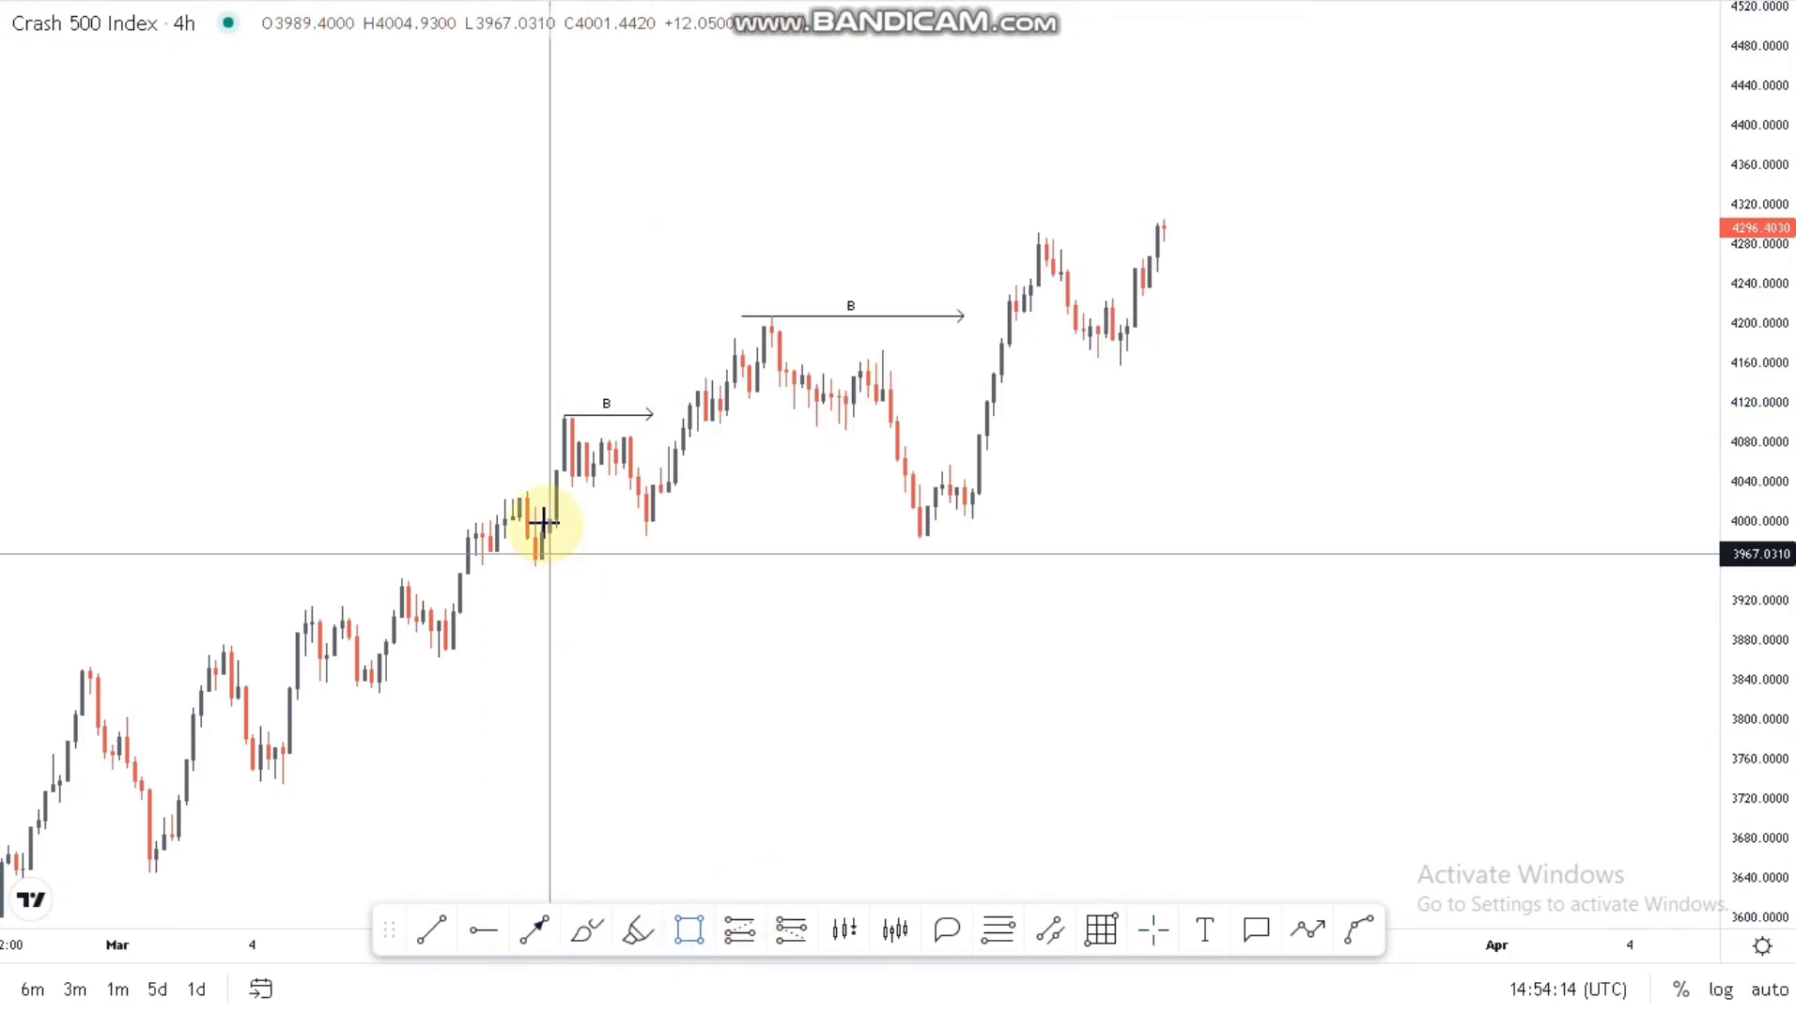
left_click_drag(542, 523, 1015, 565)
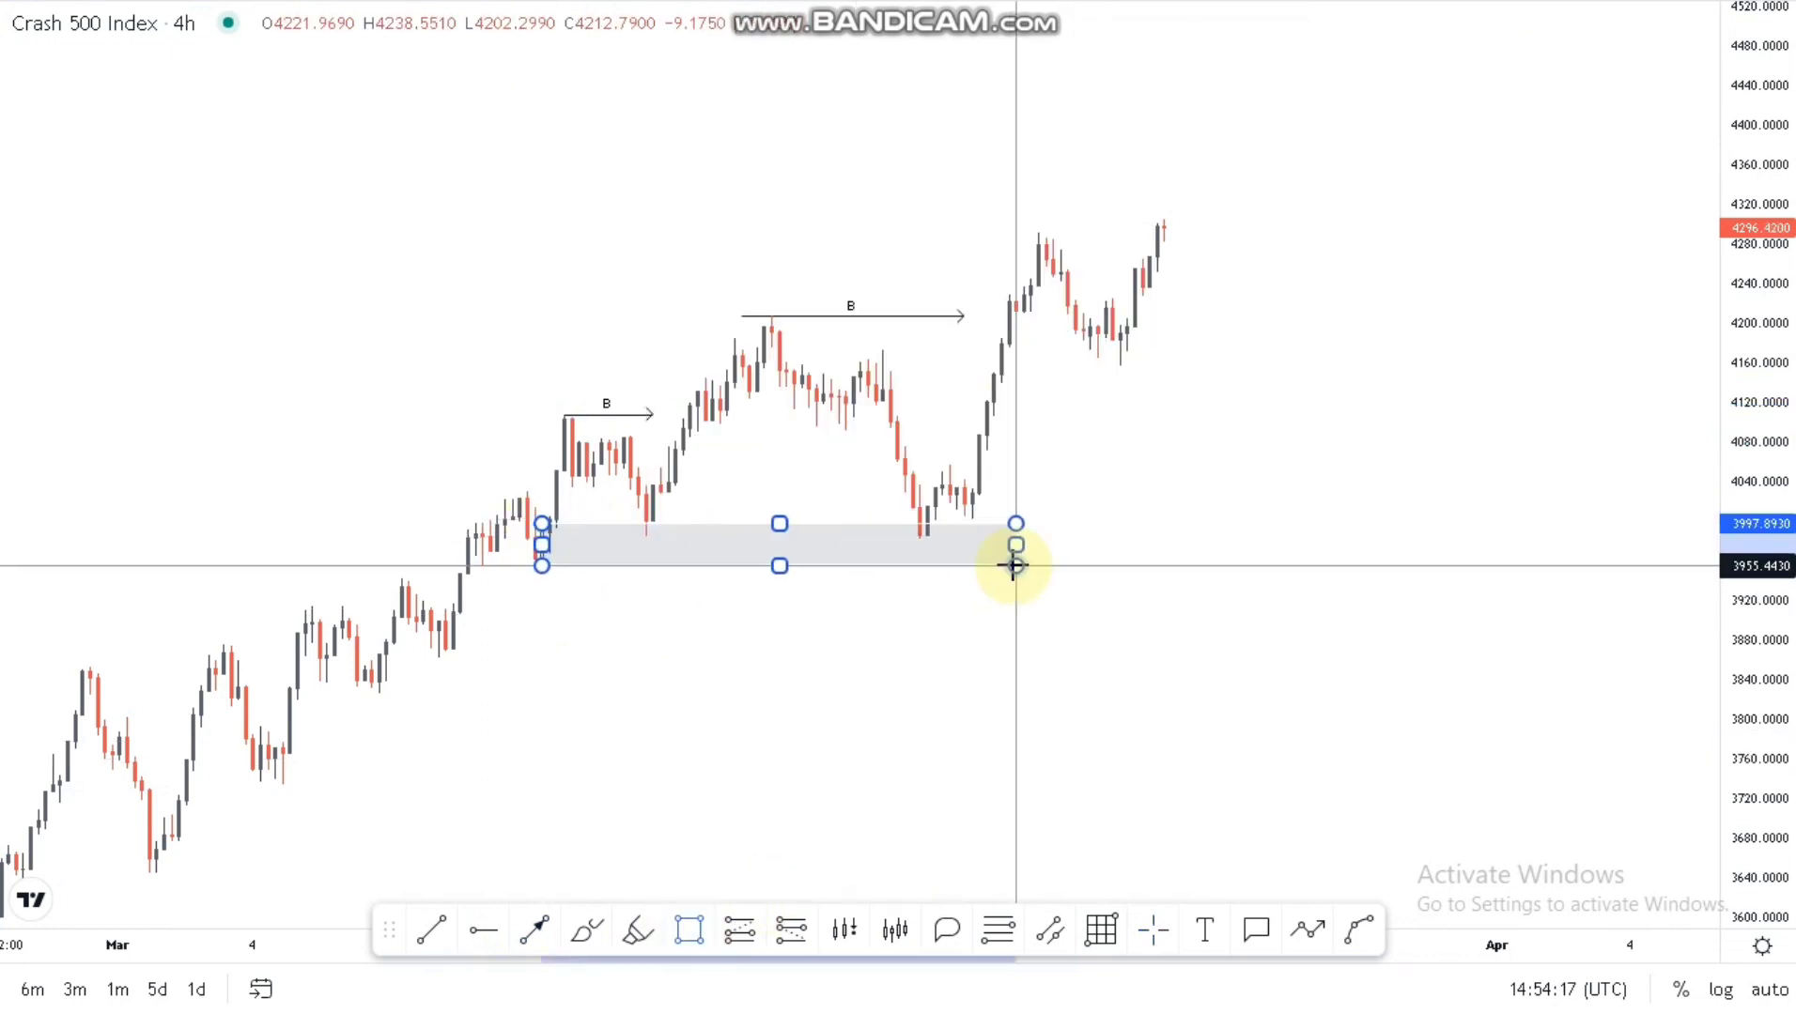
left_click(1164, 654)
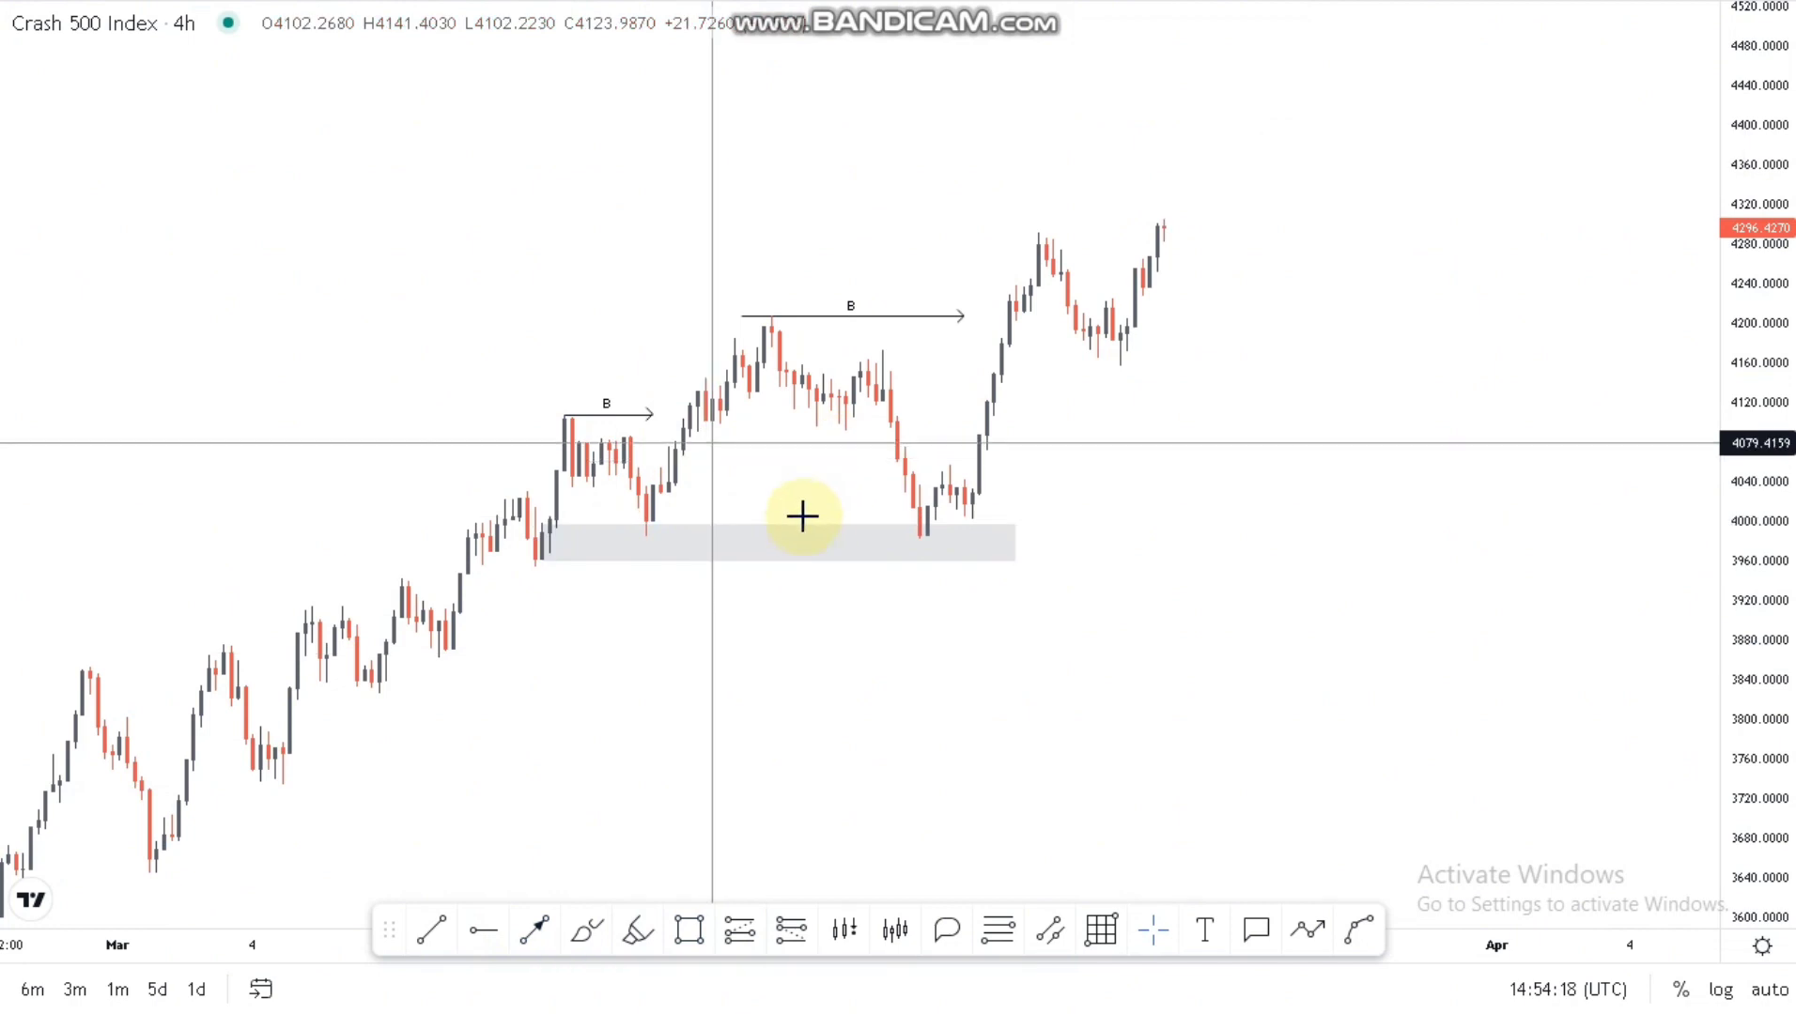
Step: Adjust both ends of the upper "B" arrow so it starts at the swing peak and reaches closer to the breaking candles
left_click(966, 317)
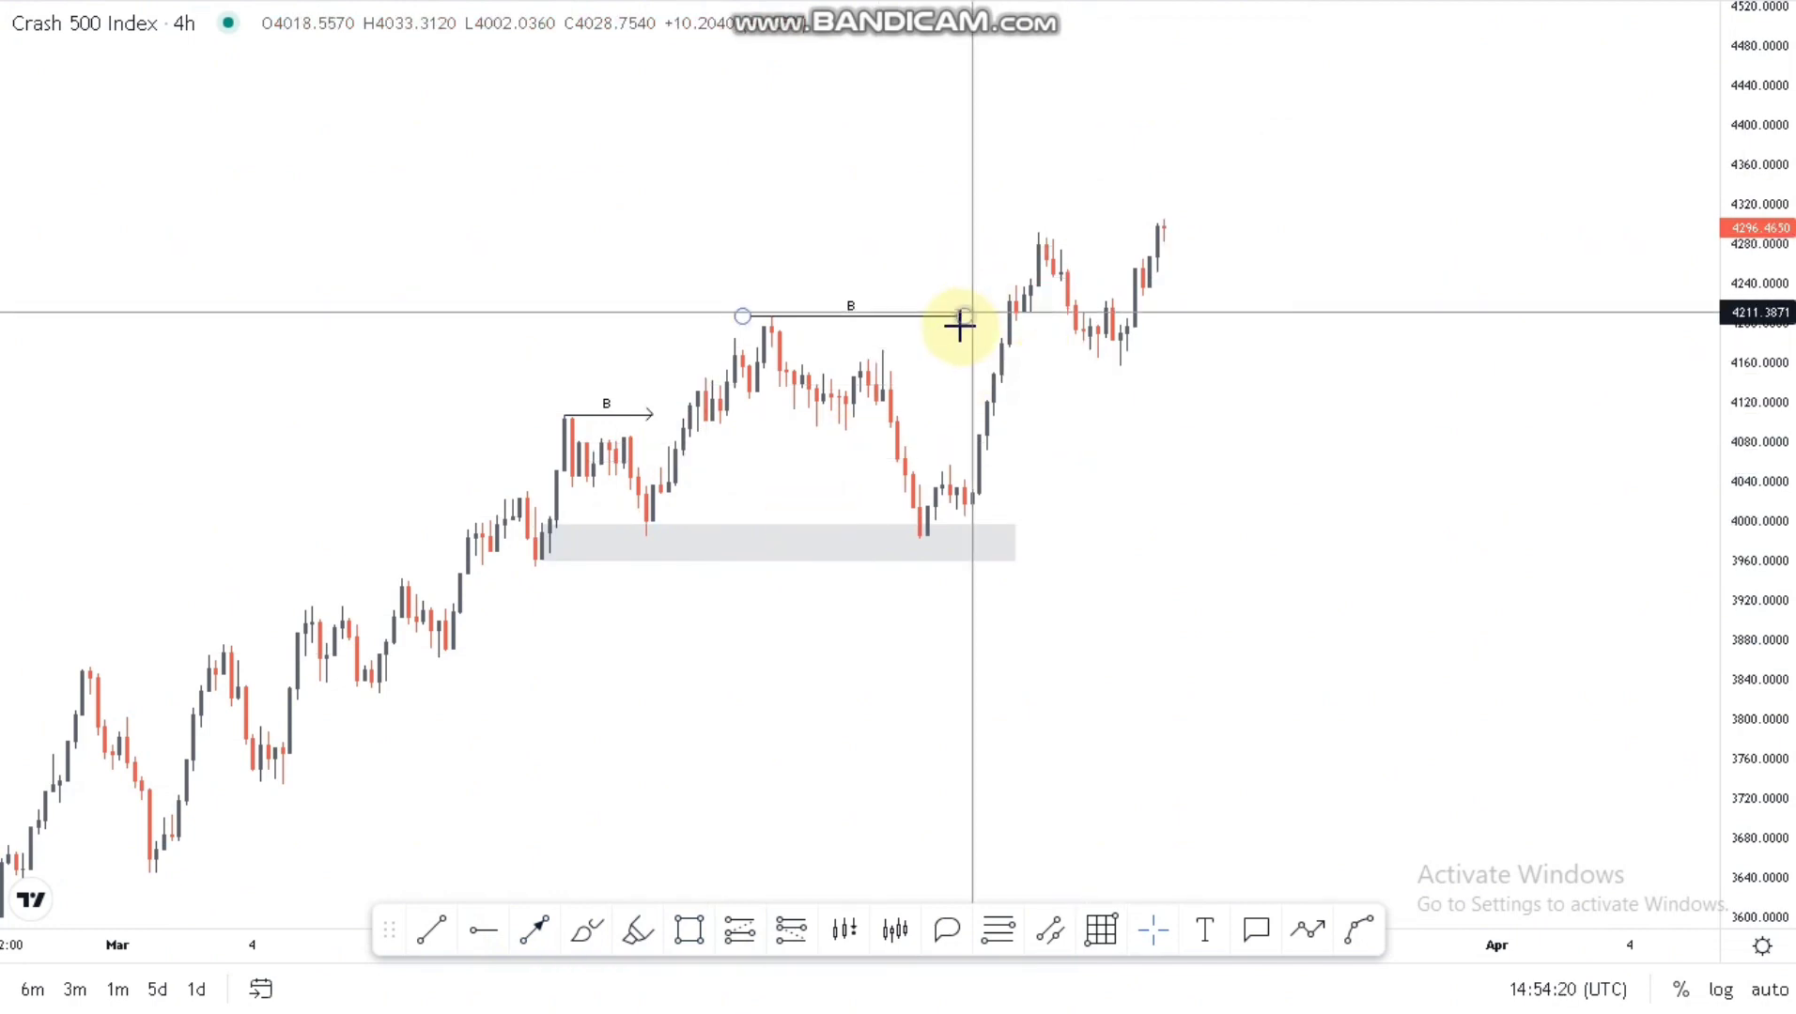
left_click(743, 317)
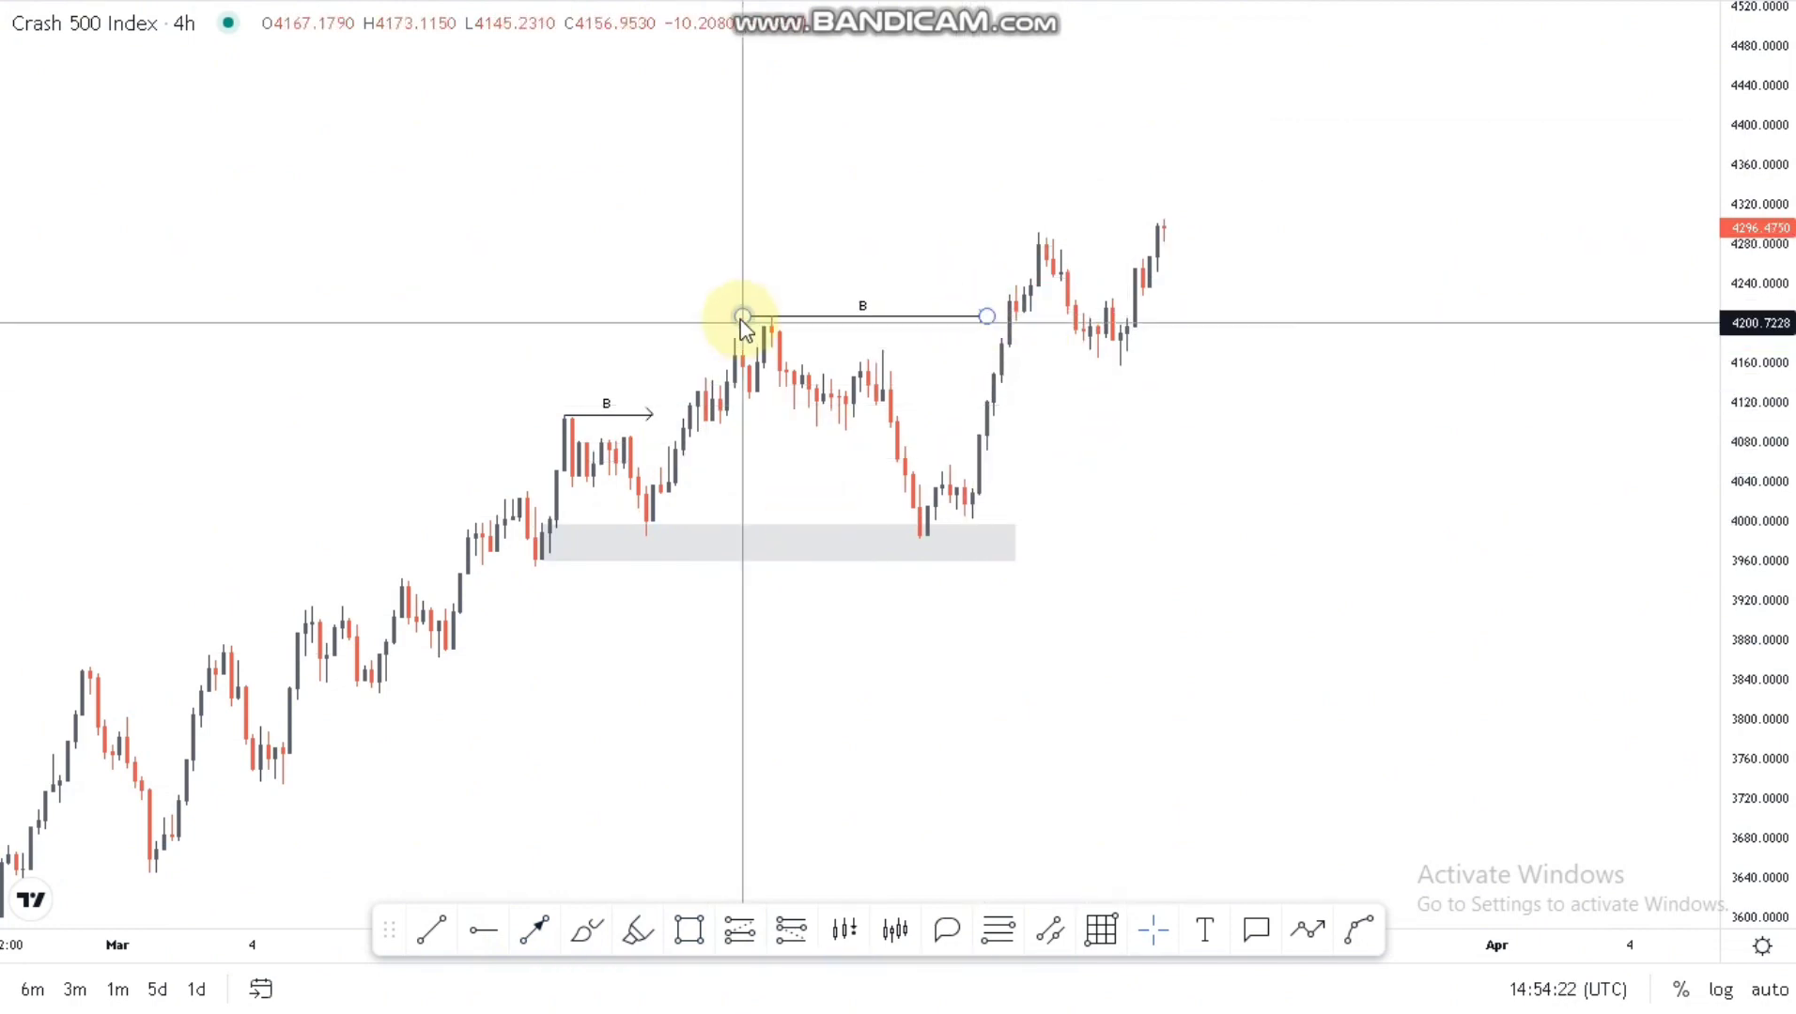
left_click_drag(764, 320, 765, 319)
Step: Draw a second demand rectangle from 4042.5690 down to about 4003 at the base of the last rally, extending beyond the newest candle
left_click(740, 931)
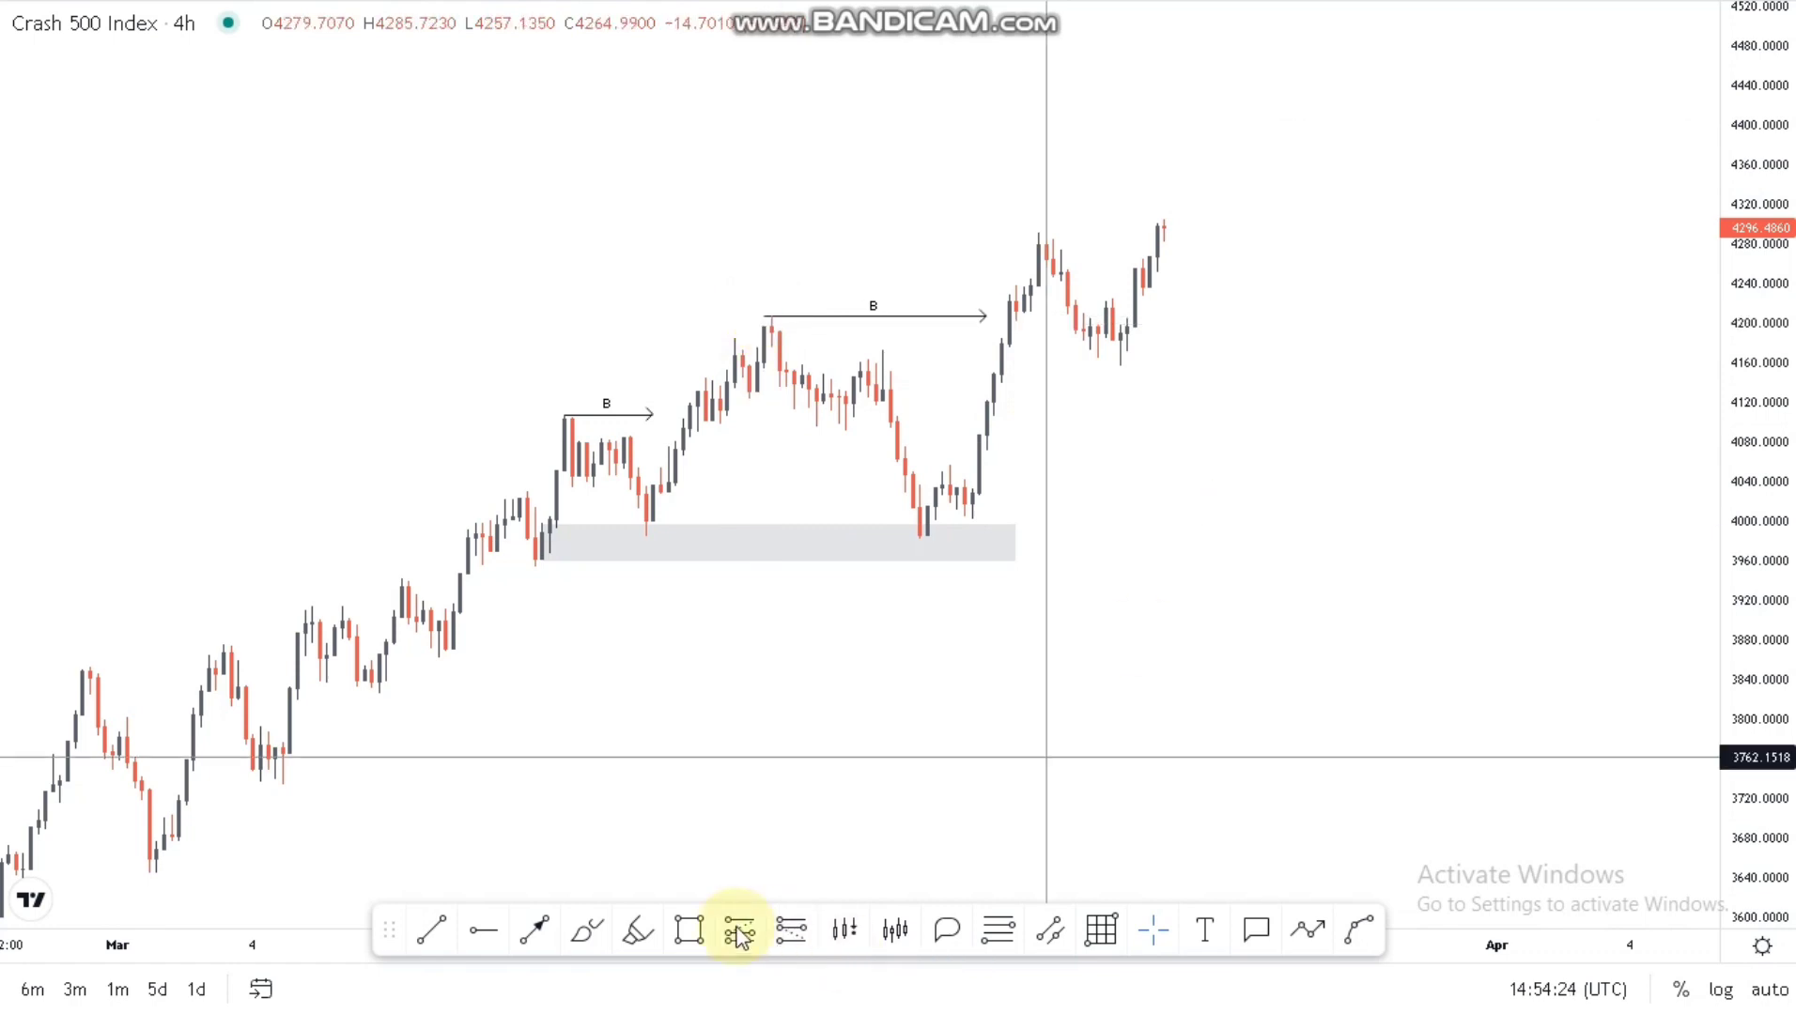
left_click(965, 481)
left_click(1171, 509)
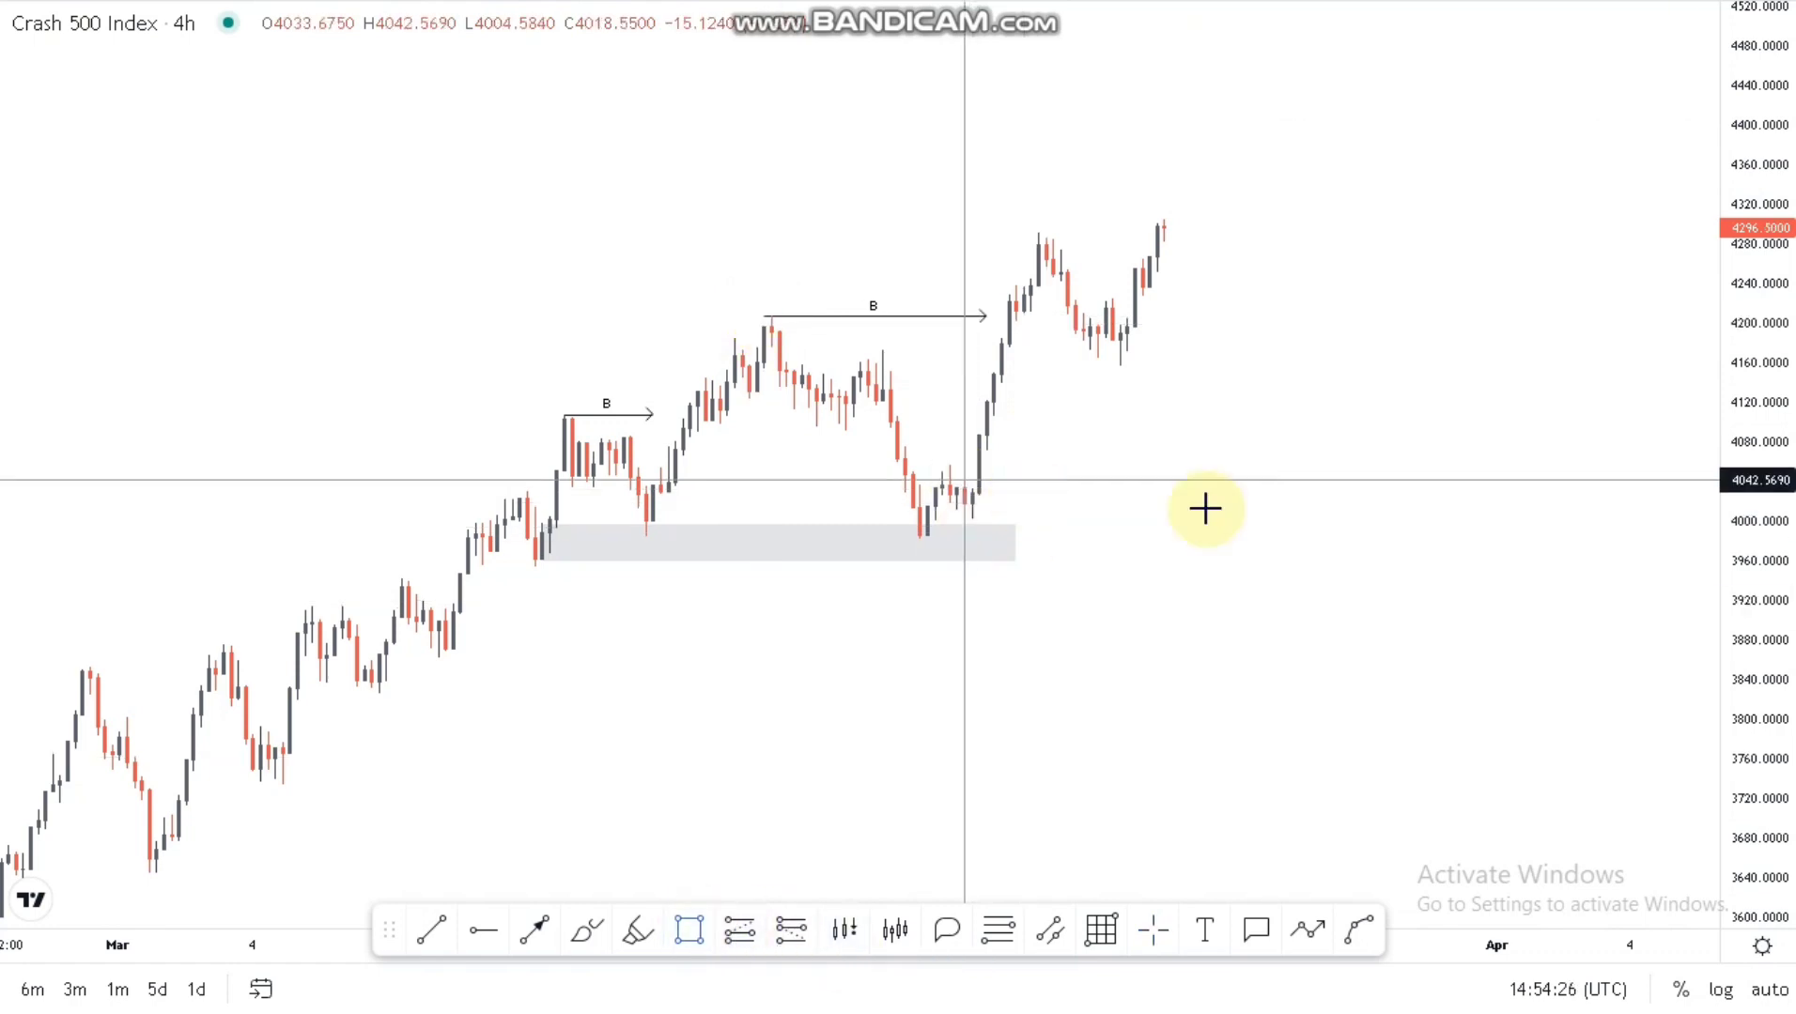
left_click_drag(1372, 515, 1378, 517)
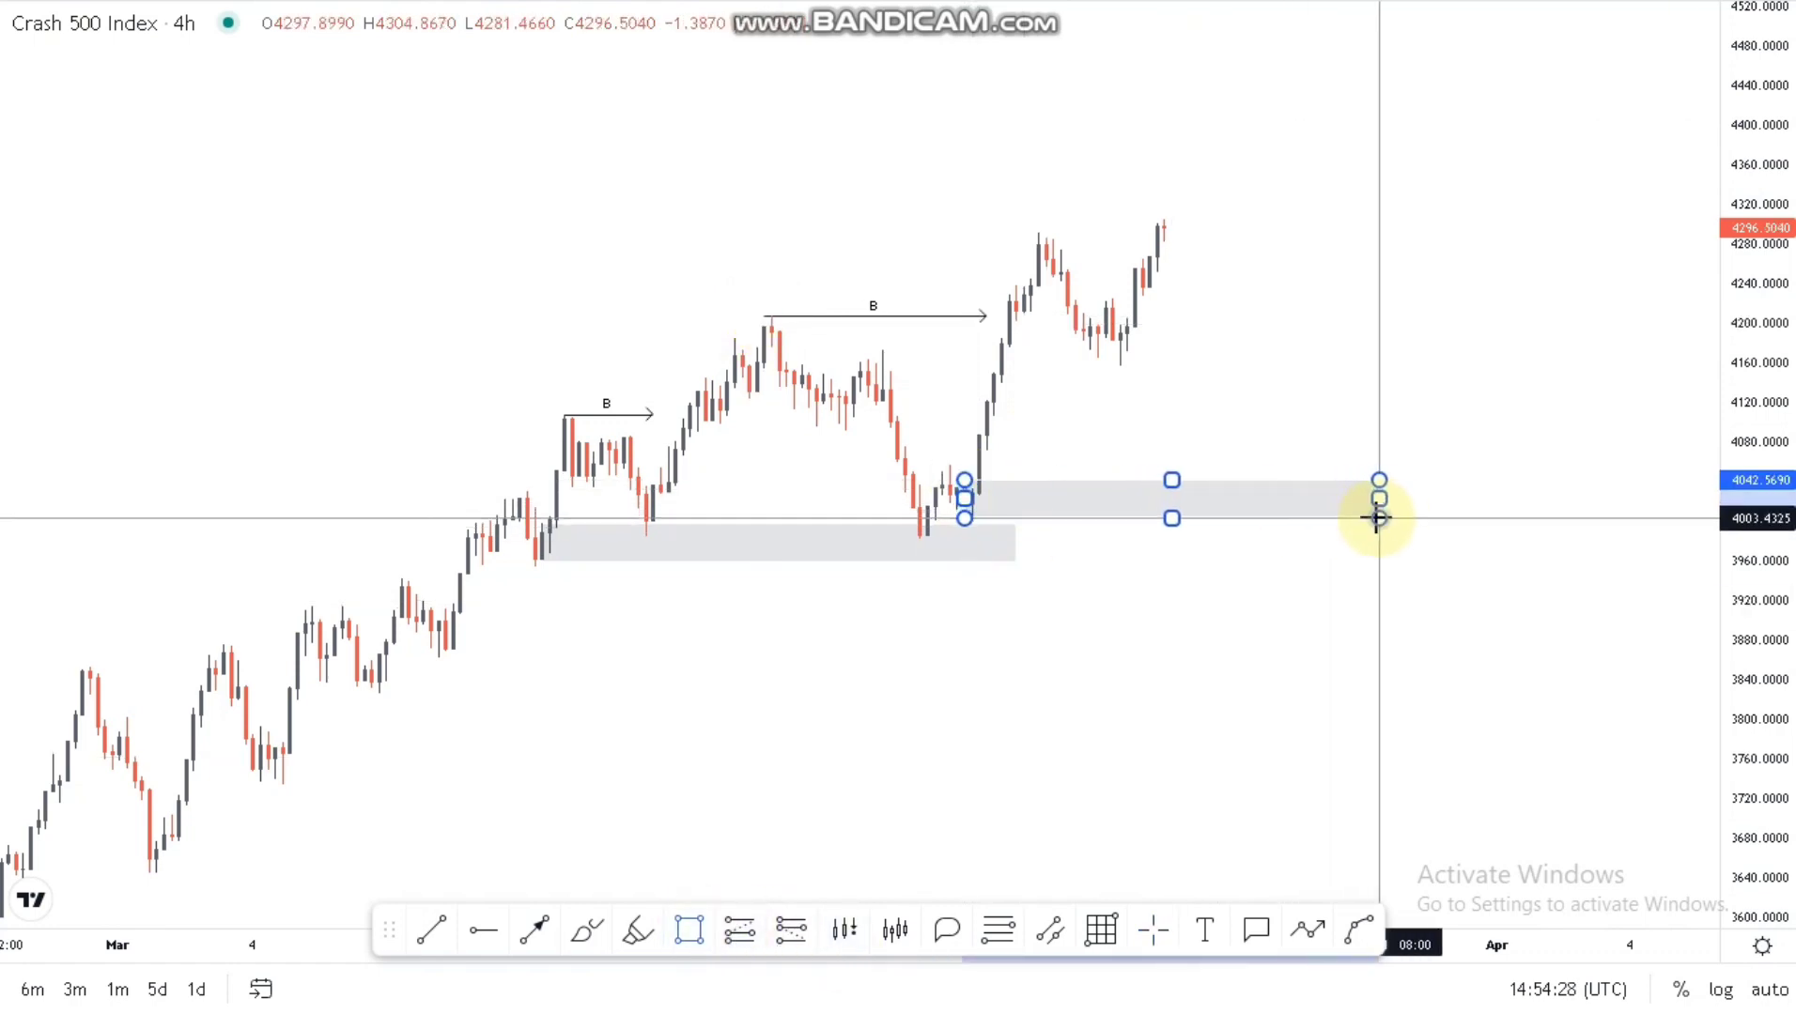
Step: Draw a horizontal trend line at 3982.3770 from the swing low before the last rally to just beyond the second demand rectangle
left_click(923, 501)
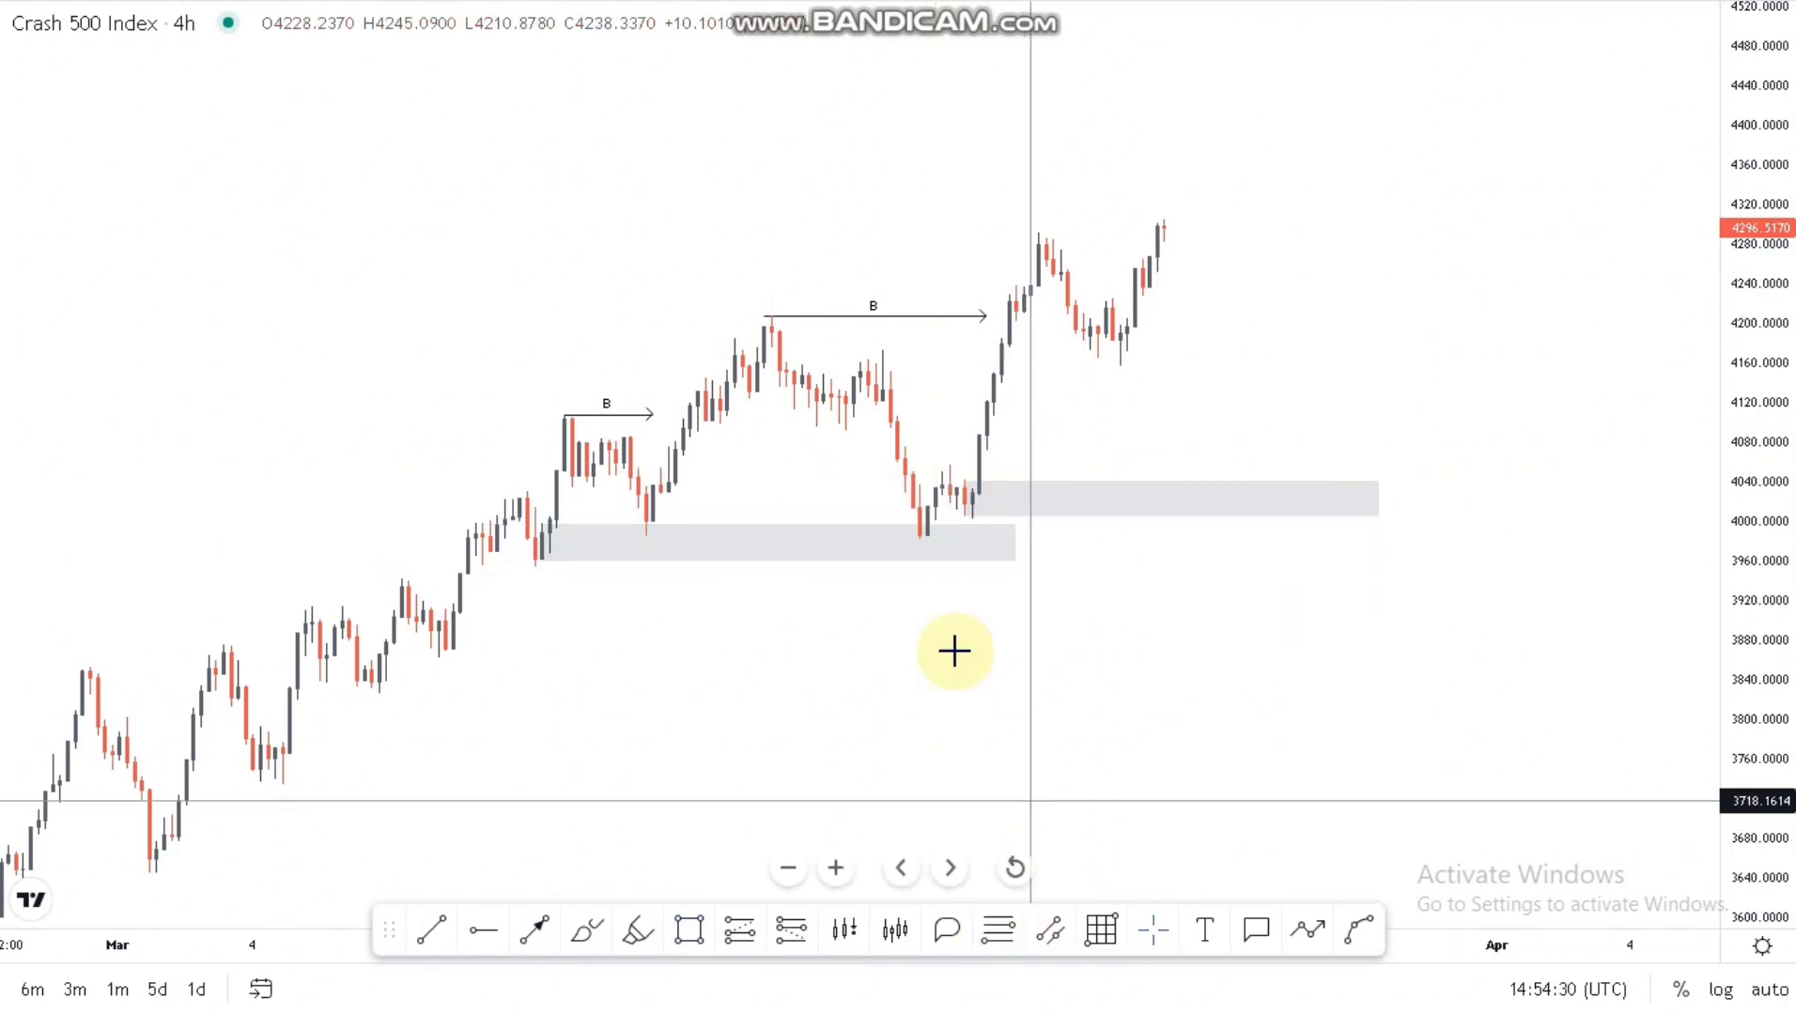
left_click(432, 929)
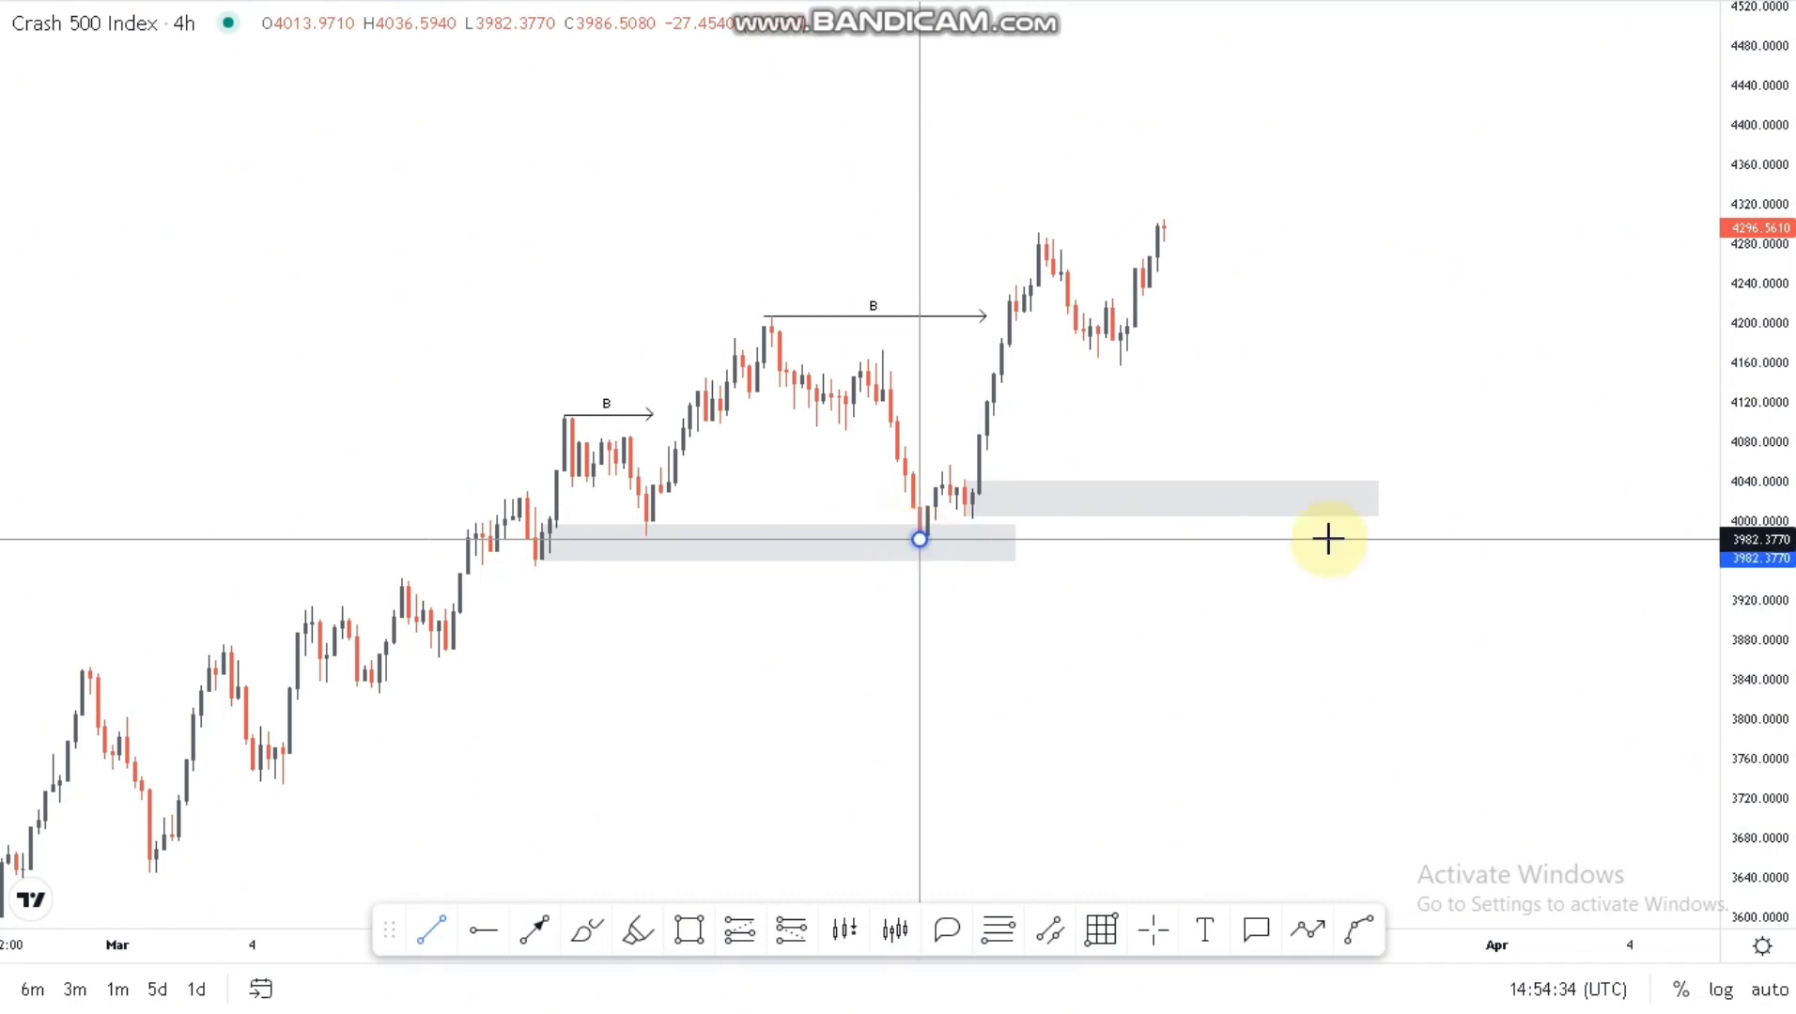
left_click(1422, 540)
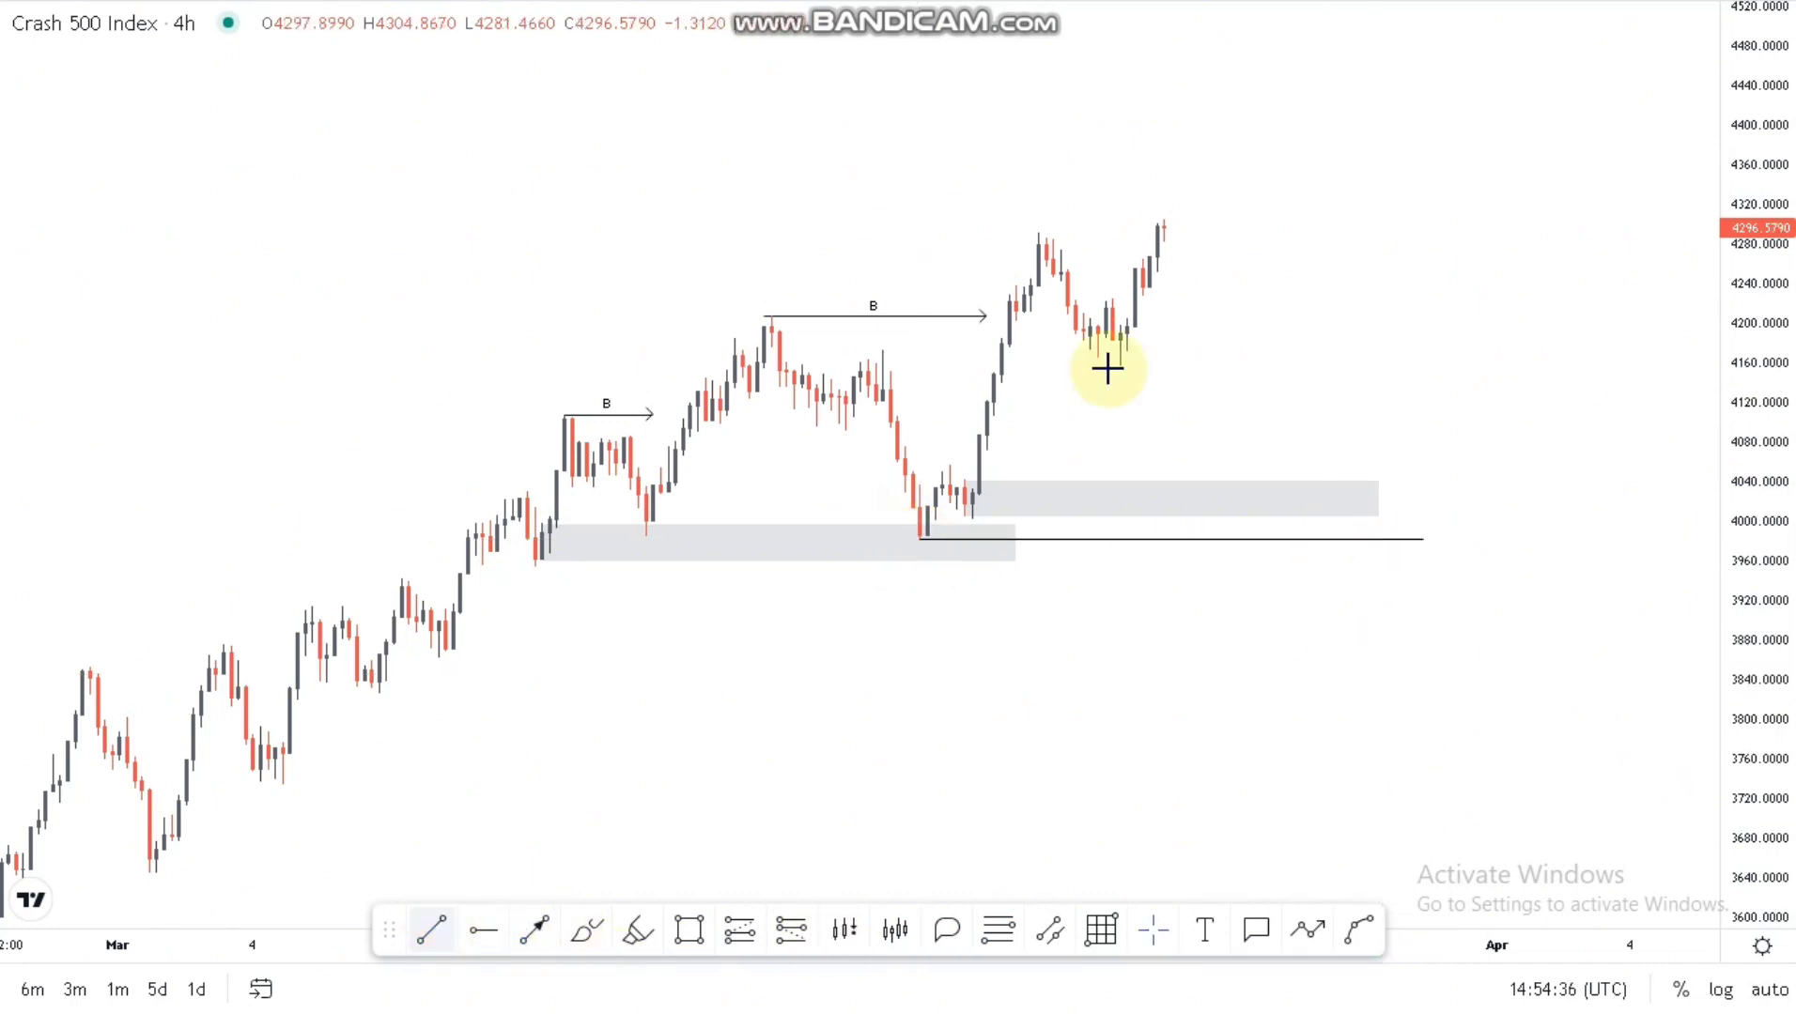
Step: Draw a horizontal line at 4291.4670 from the swing high before the latest pullback, and delete it
left_click(1038, 233)
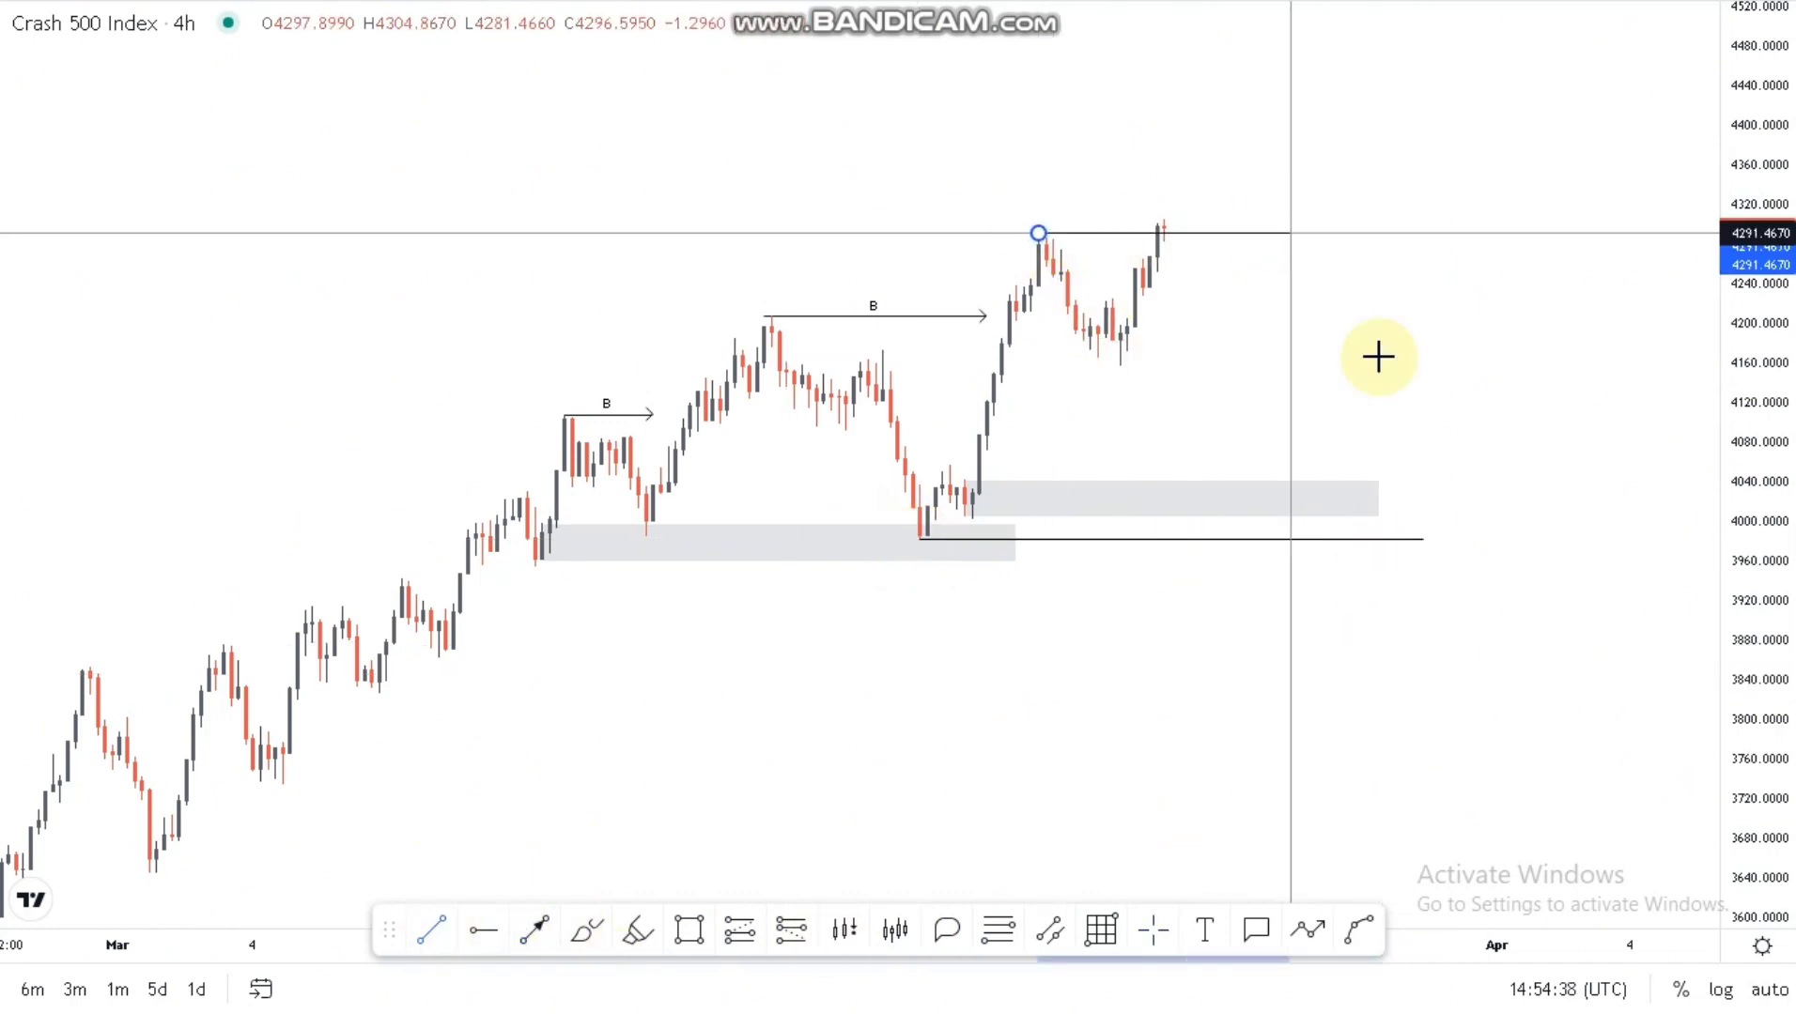
left_click(1290, 233)
left_click(1151, 240)
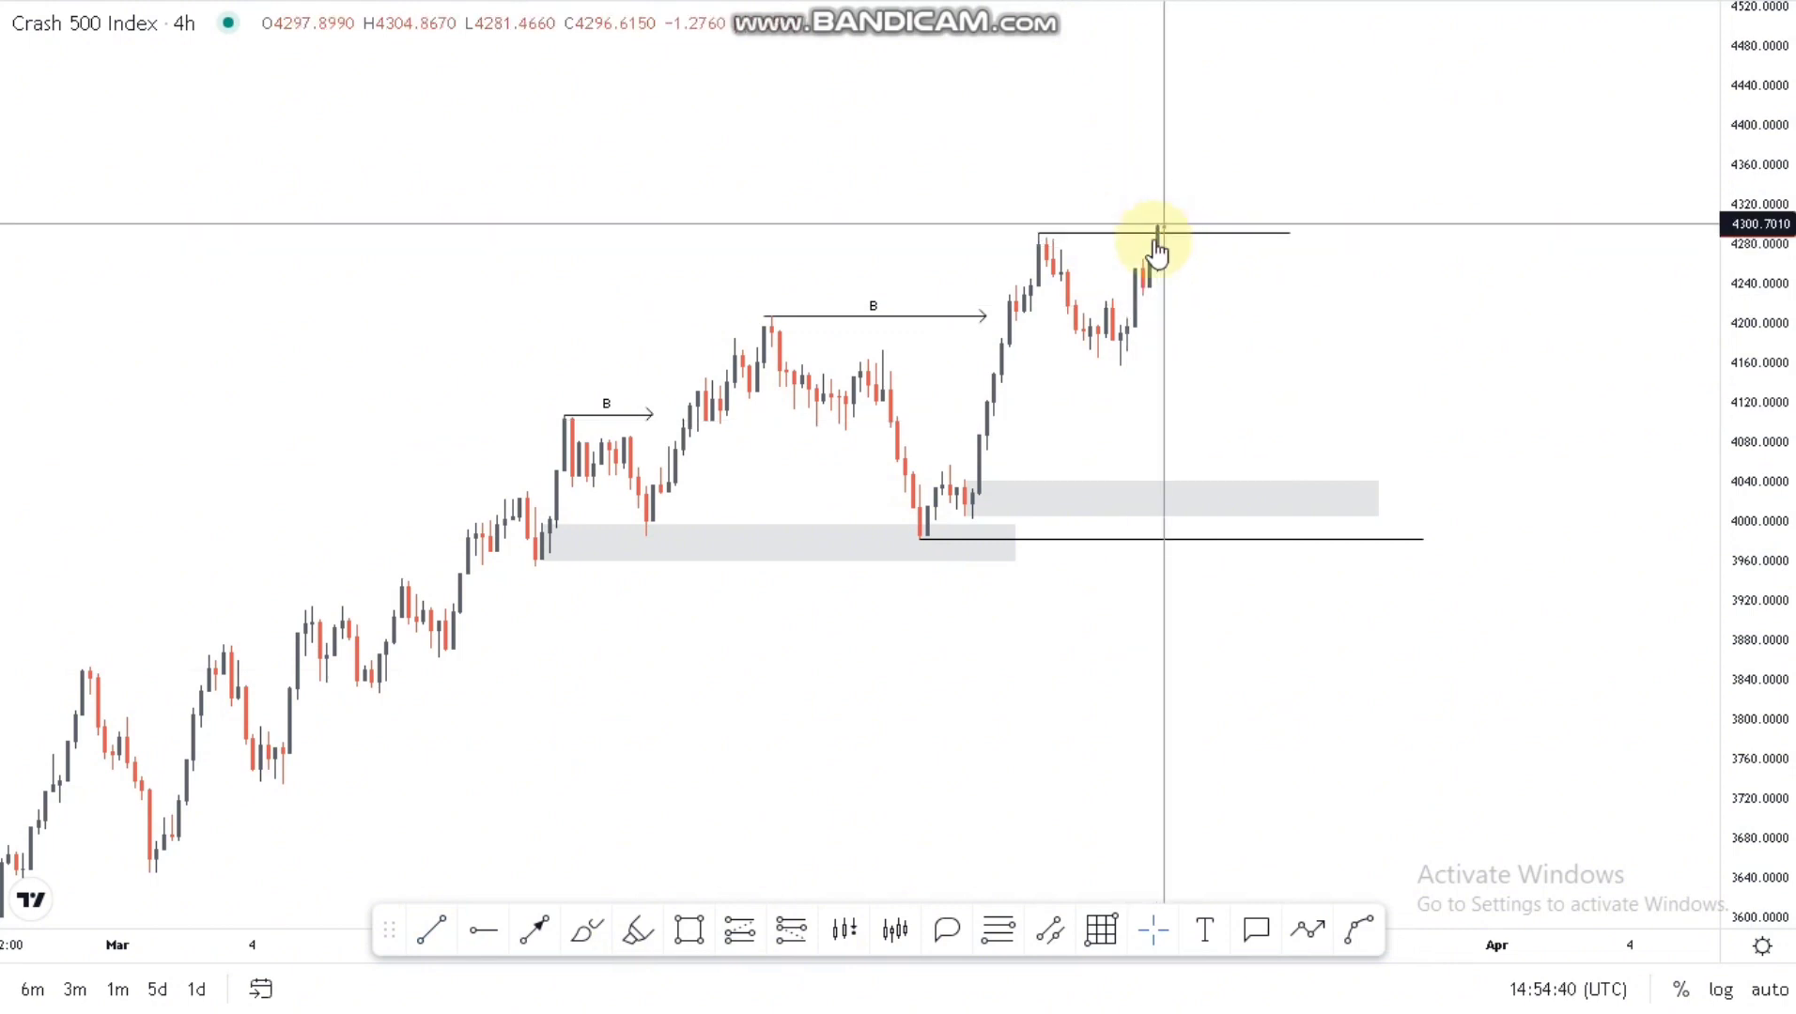
left_click(1189, 237)
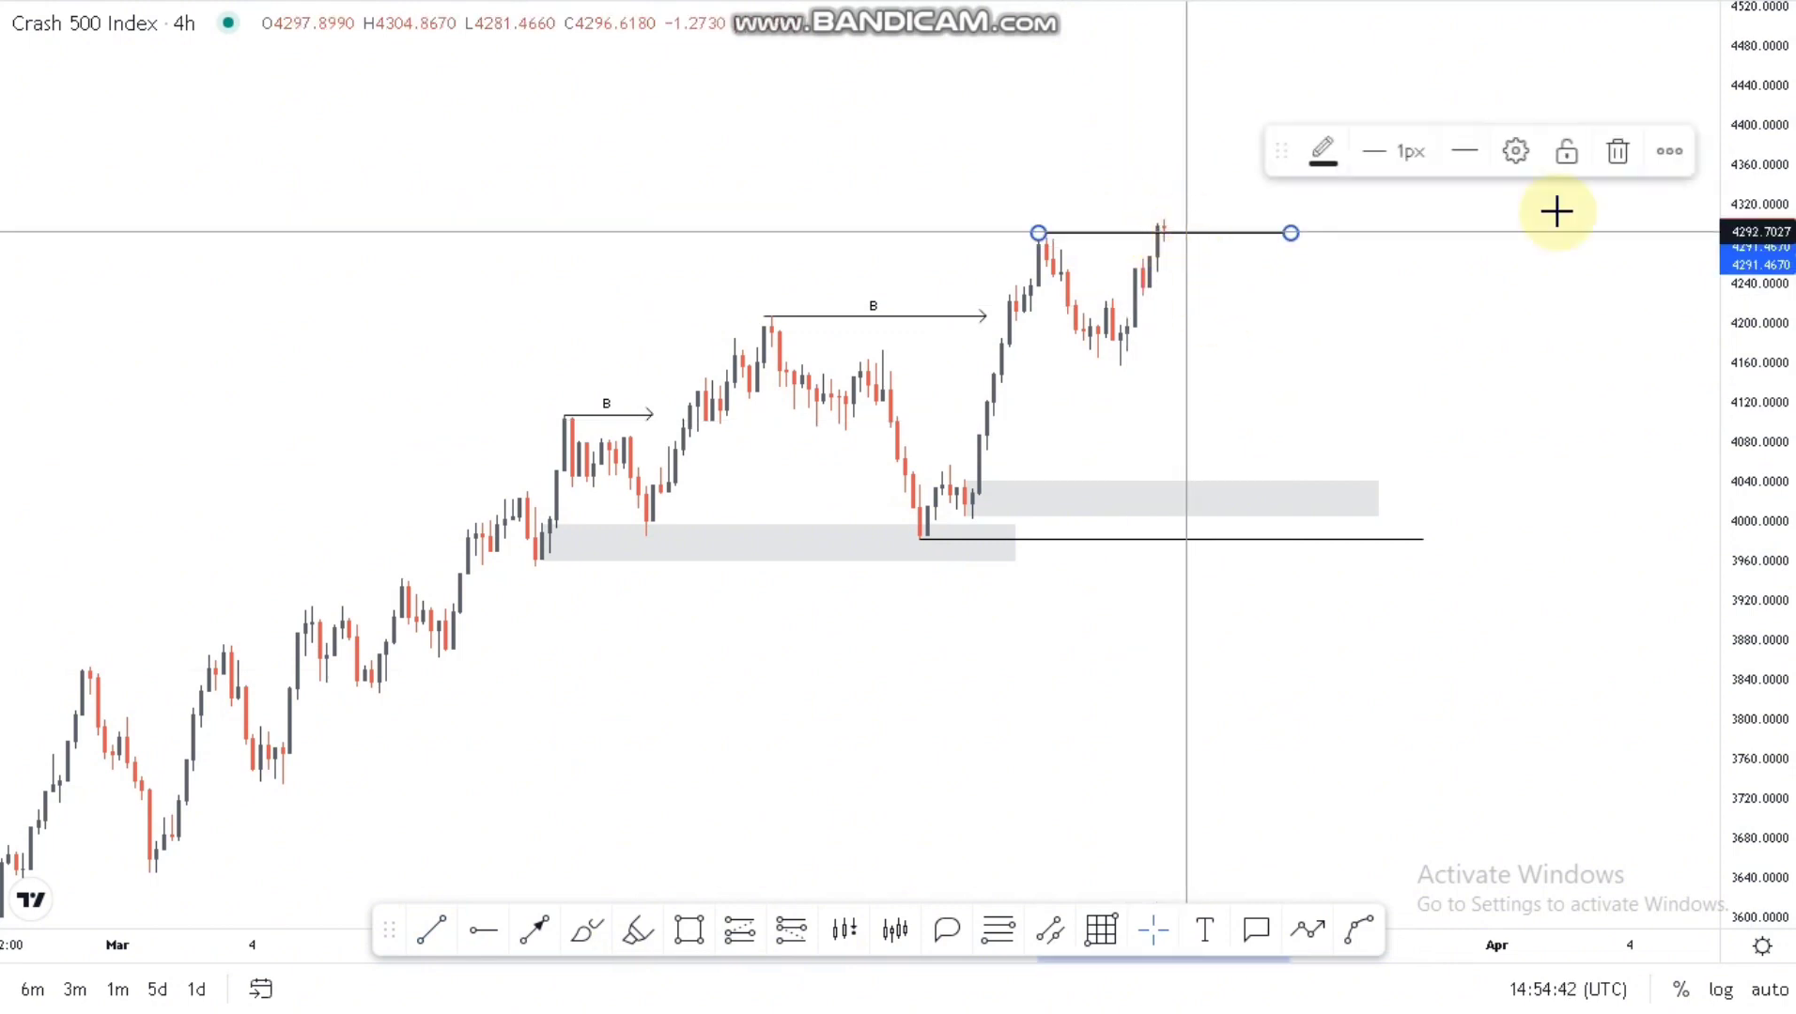
left_click(1617, 151)
Step: Draw a short horizontal line at 4304.8670 from the newest high into the empty area ahead
left_click(431, 930)
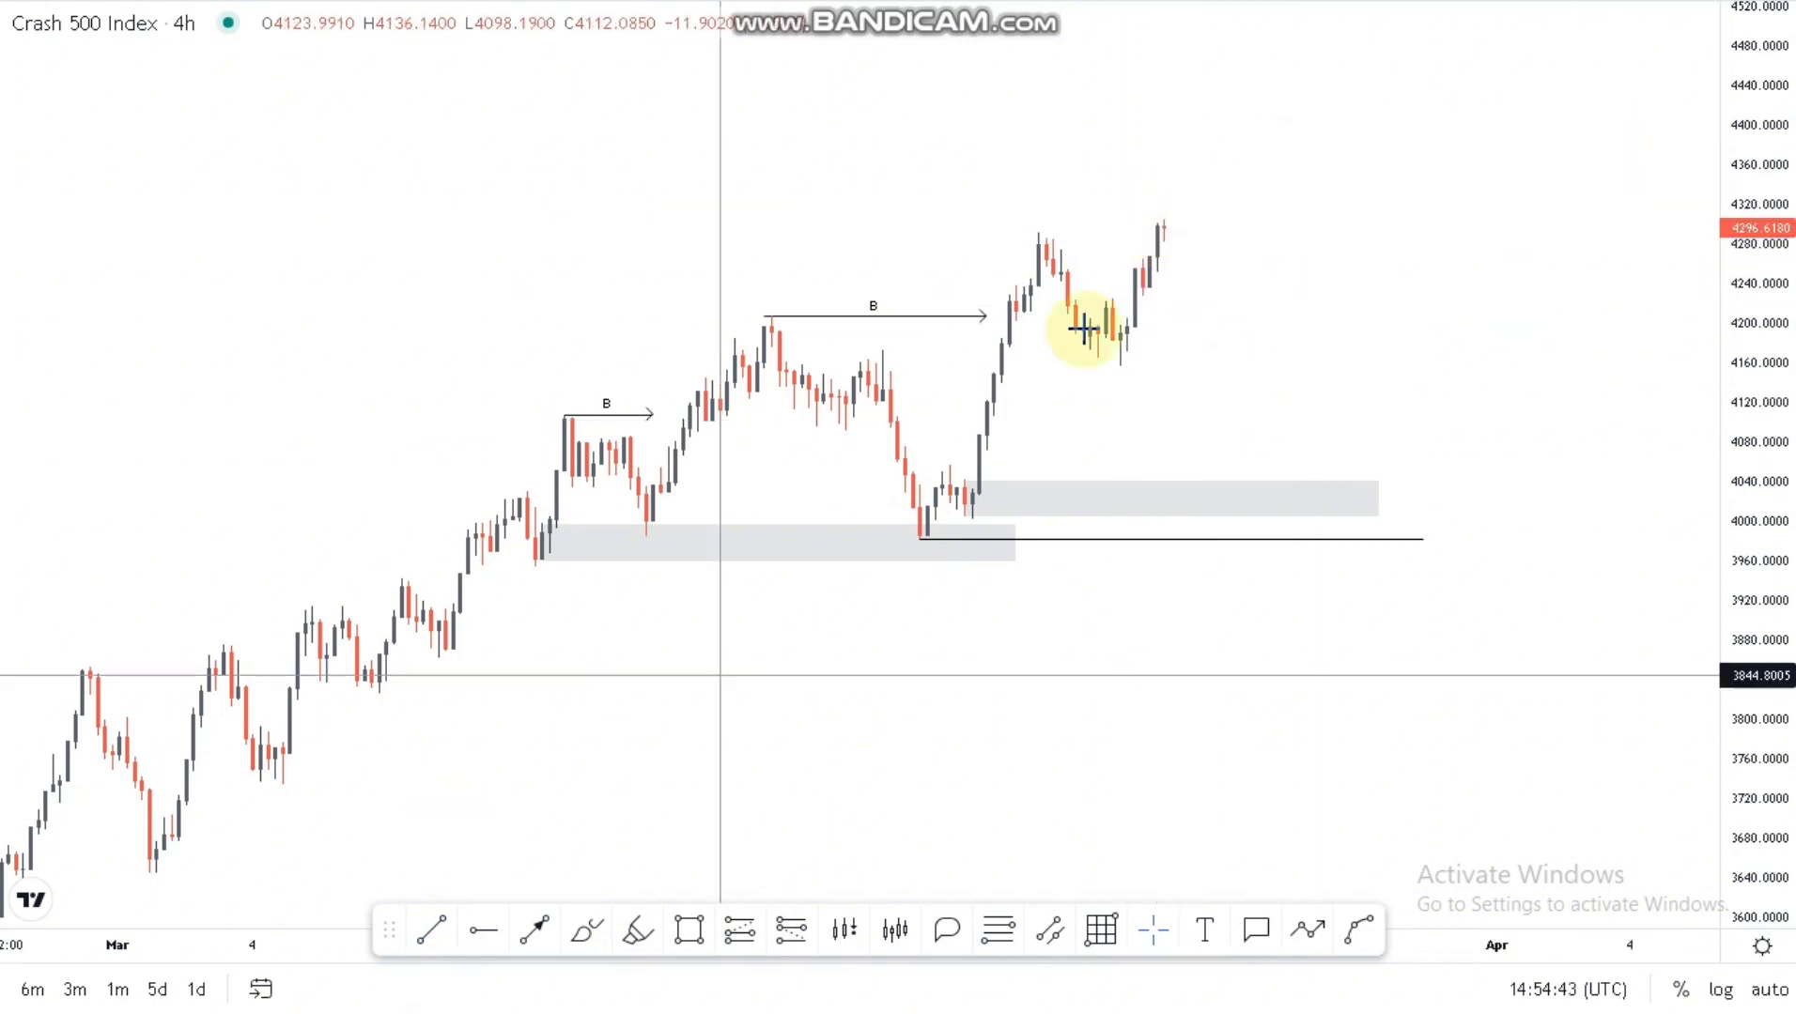
left_click(1275, 268)
Step: Draw a horizontal arrow at 4291.4670 from the swing high before the latest pullback to the newest rally, and label it B
left_click(535, 930)
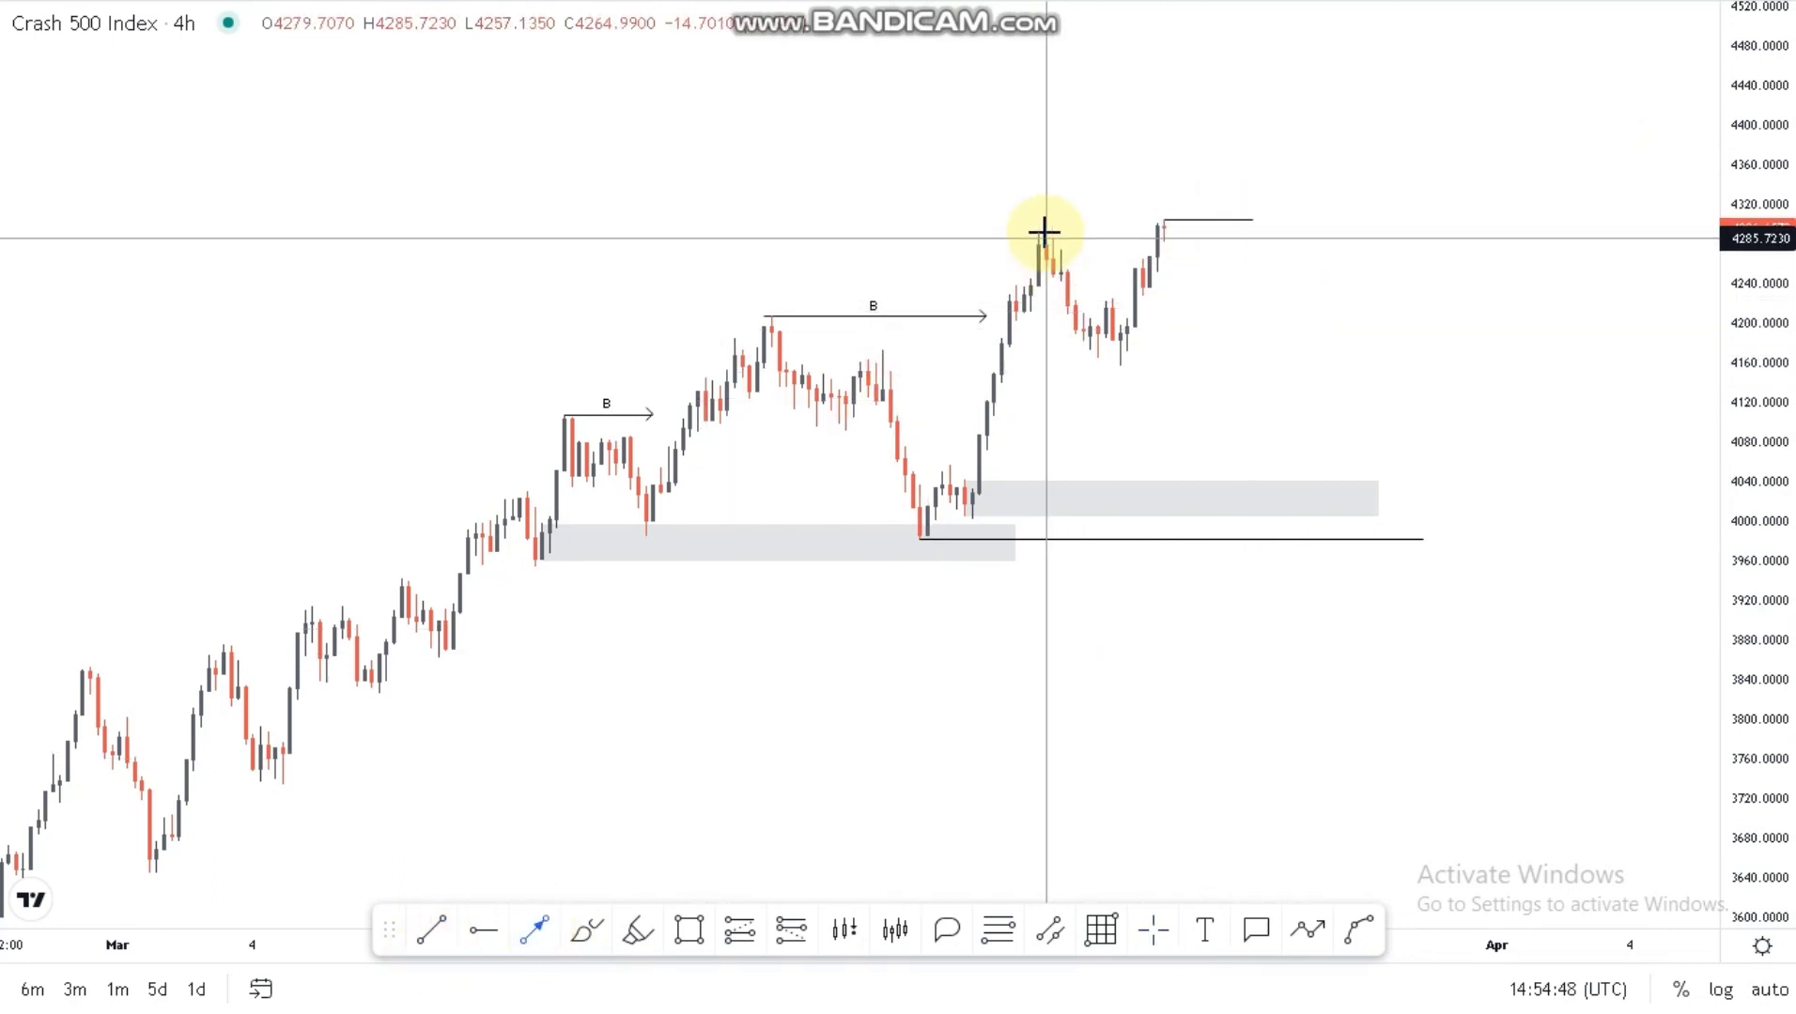
left_click(1146, 233)
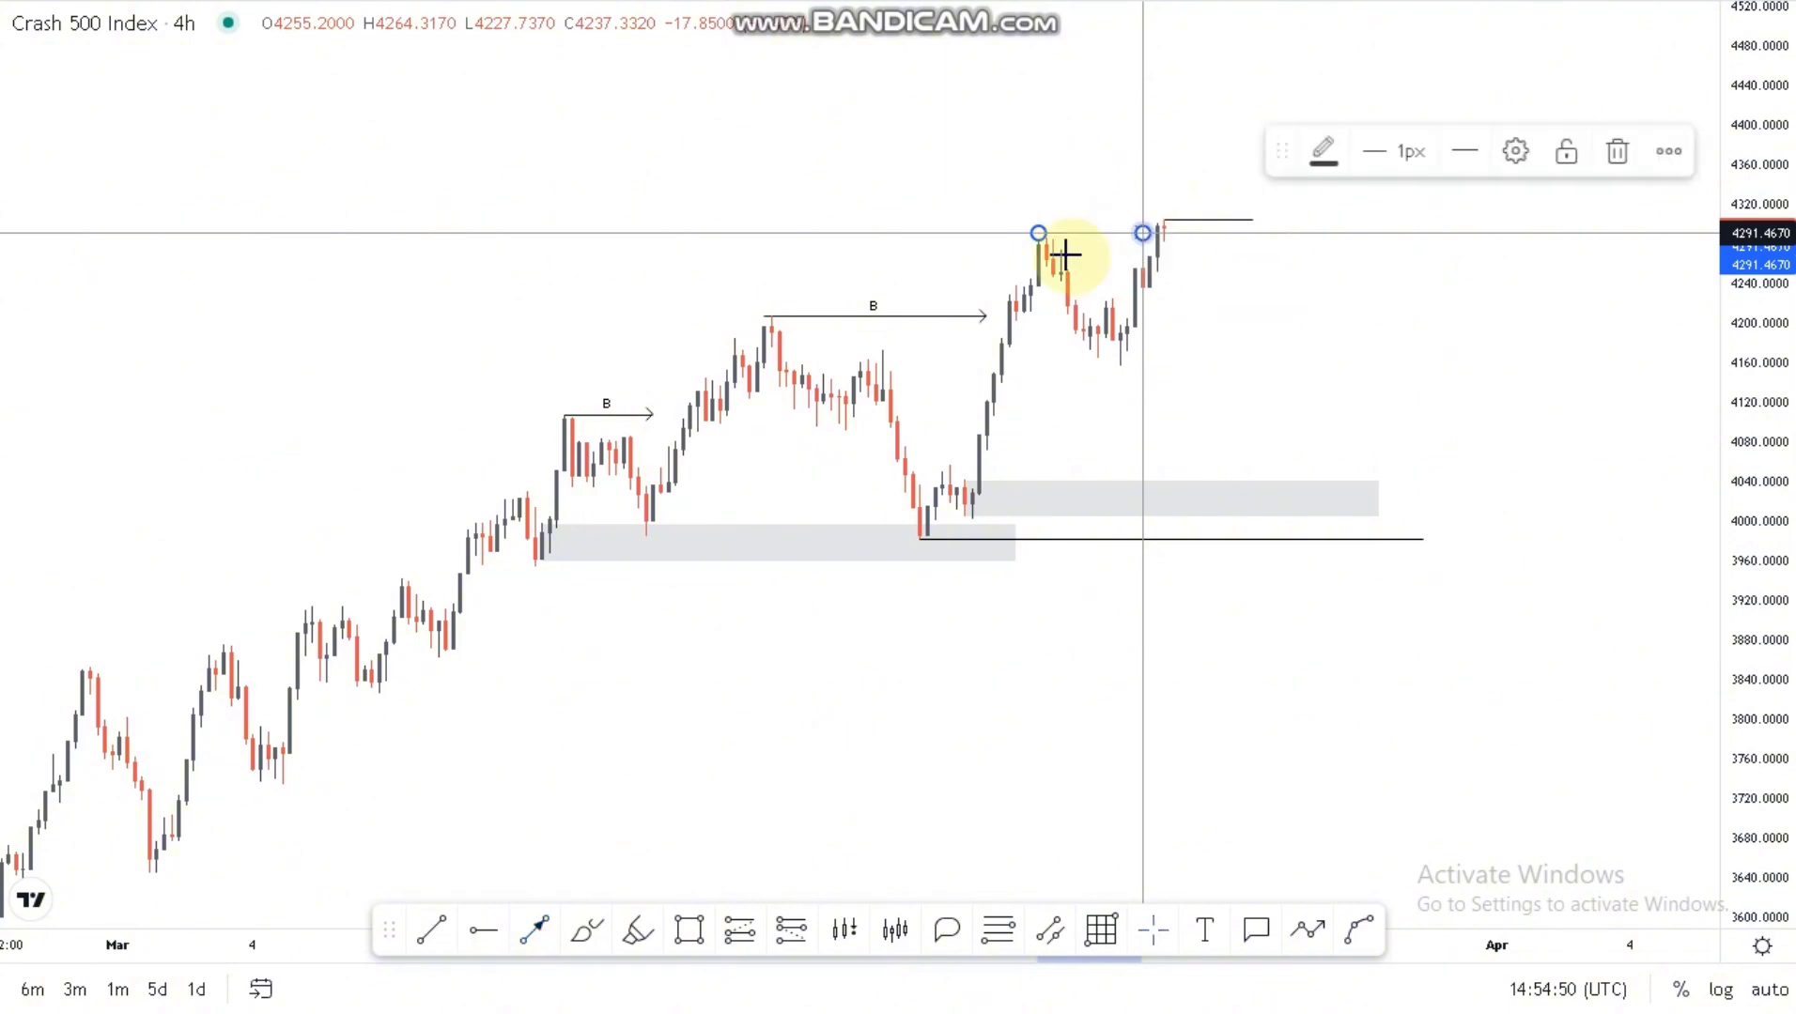
double_click(1069, 235)
left_click(800, 554)
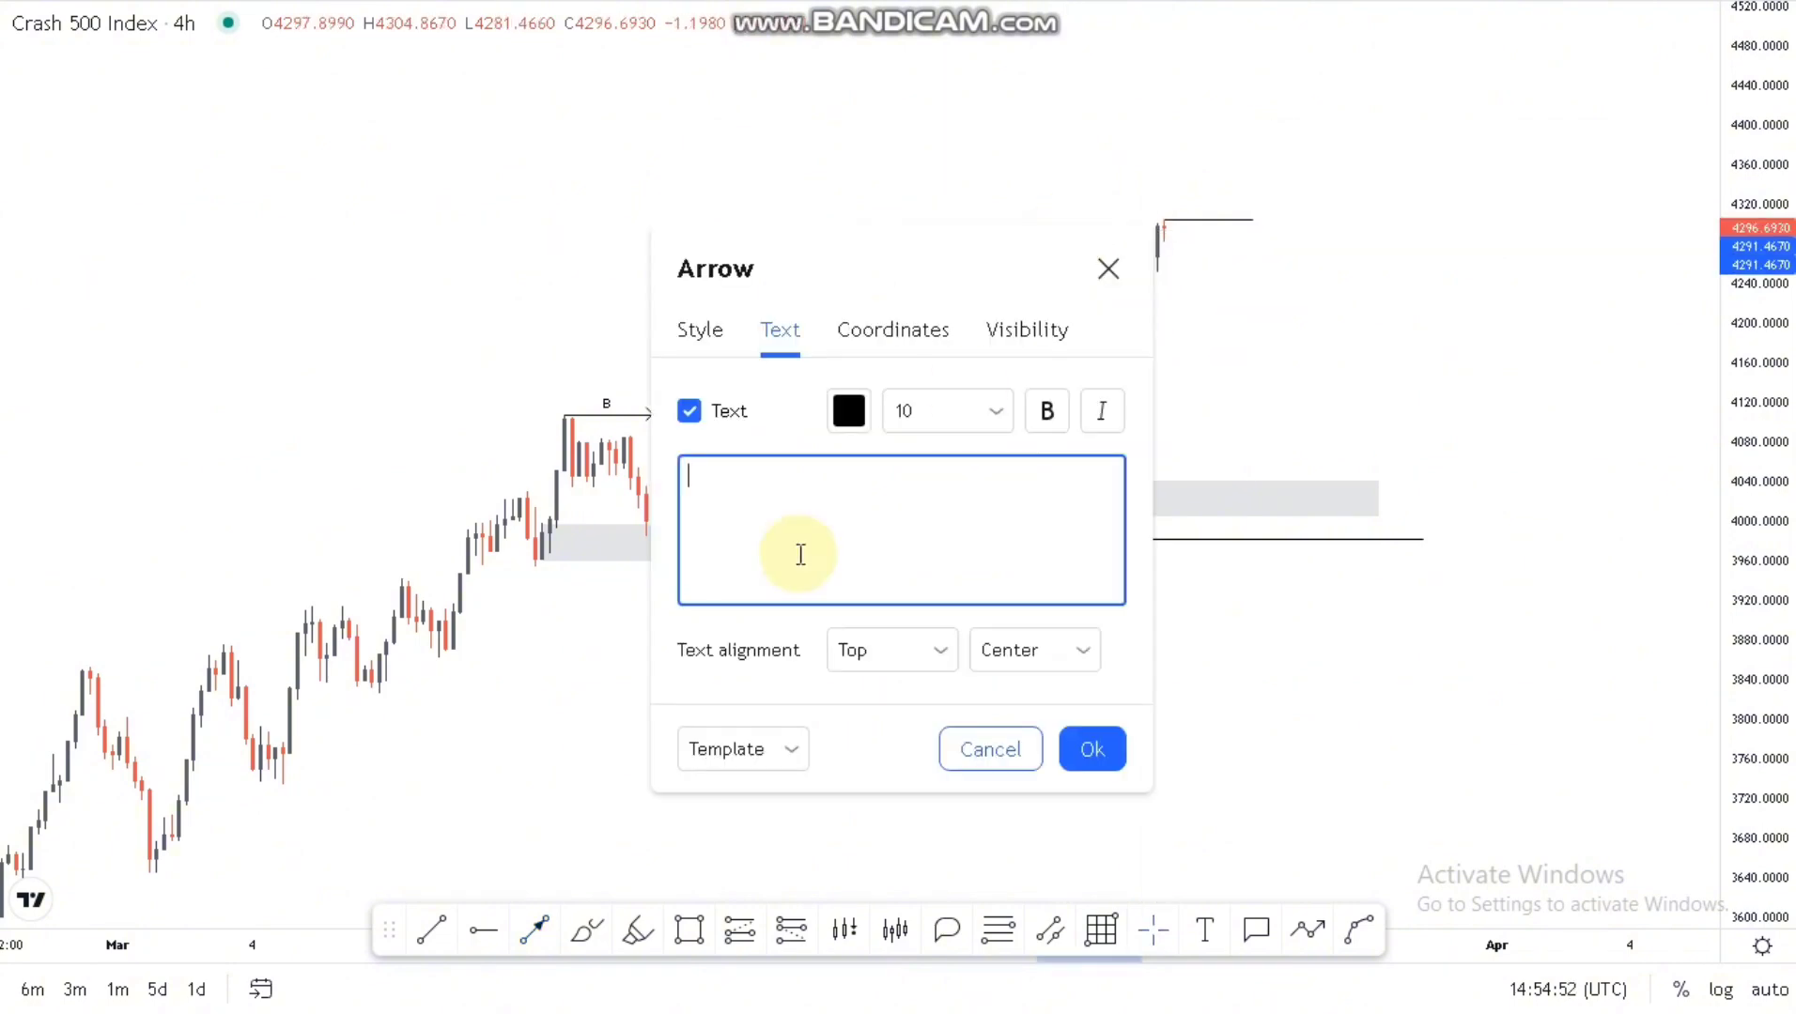
left_click(1091, 749)
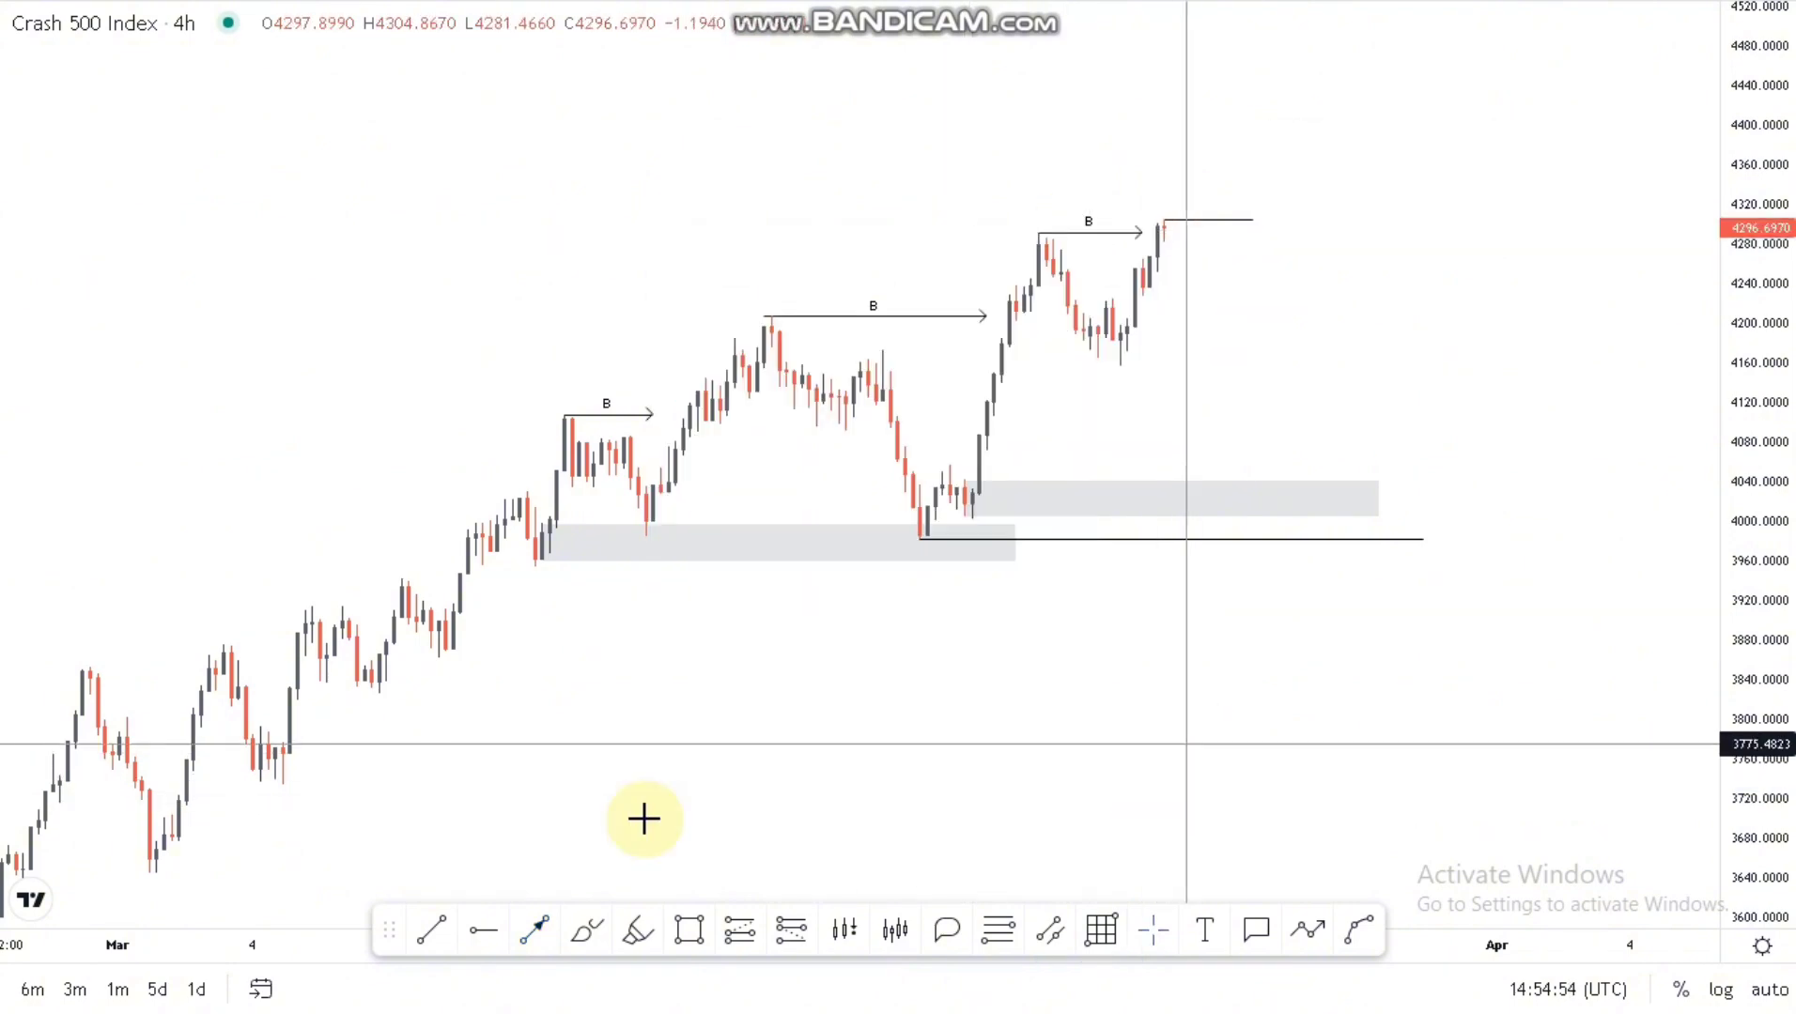
Step: Draw a rectangle from 4197.4110 down to 4159.3985 at the base of the newest rally, extending past the last candle, and label it Demand
scroll(773, 316, "up", 2)
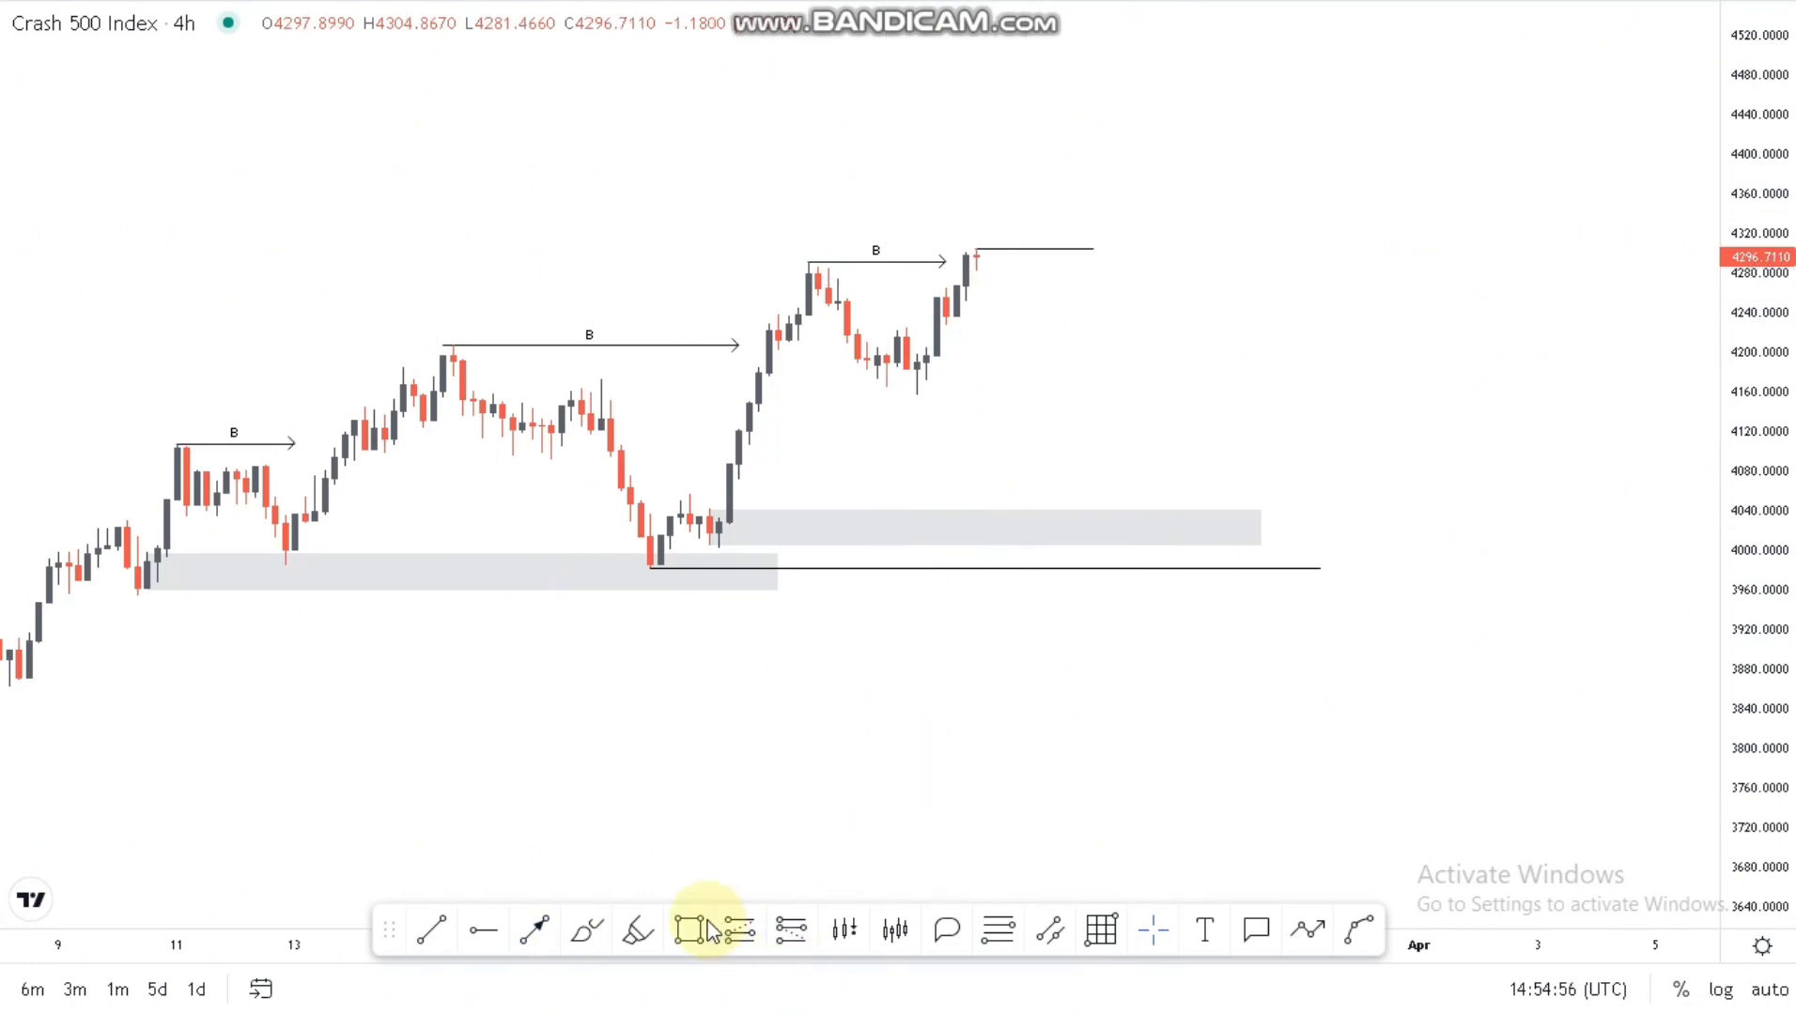
left_click(918, 350)
left_click(1132, 391)
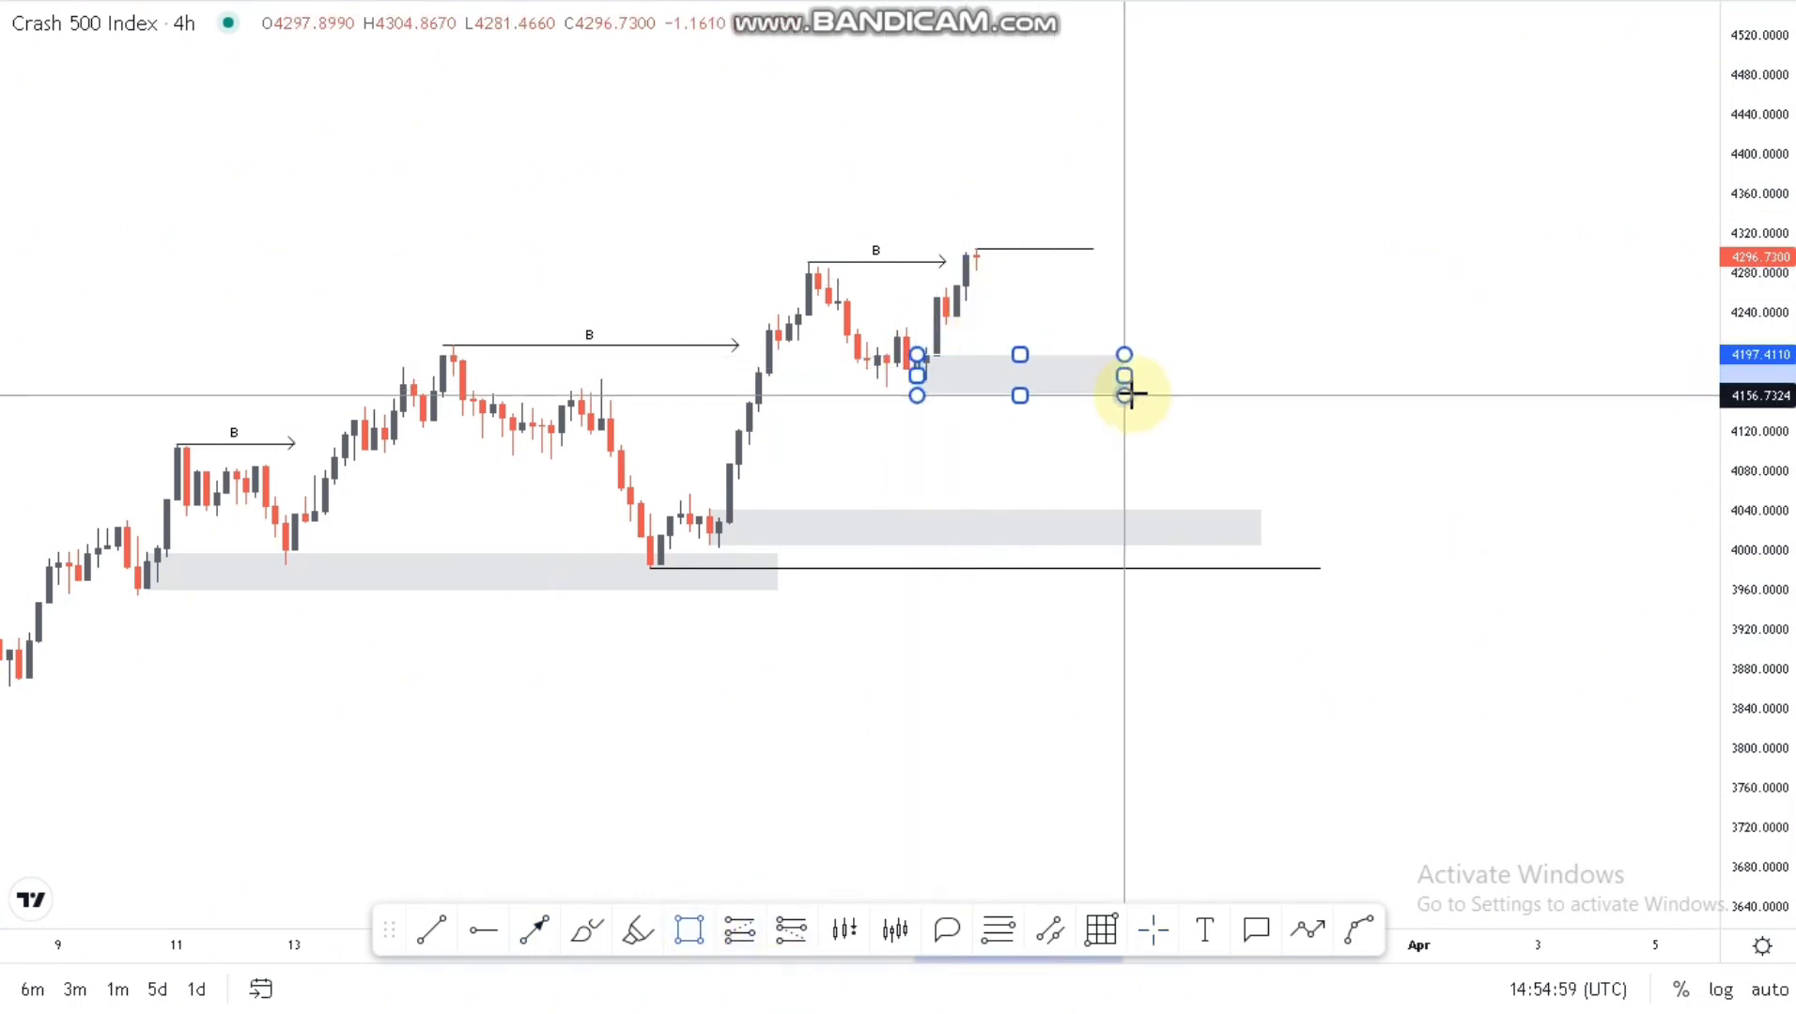
left_click(1020, 363)
double_click(1022, 361)
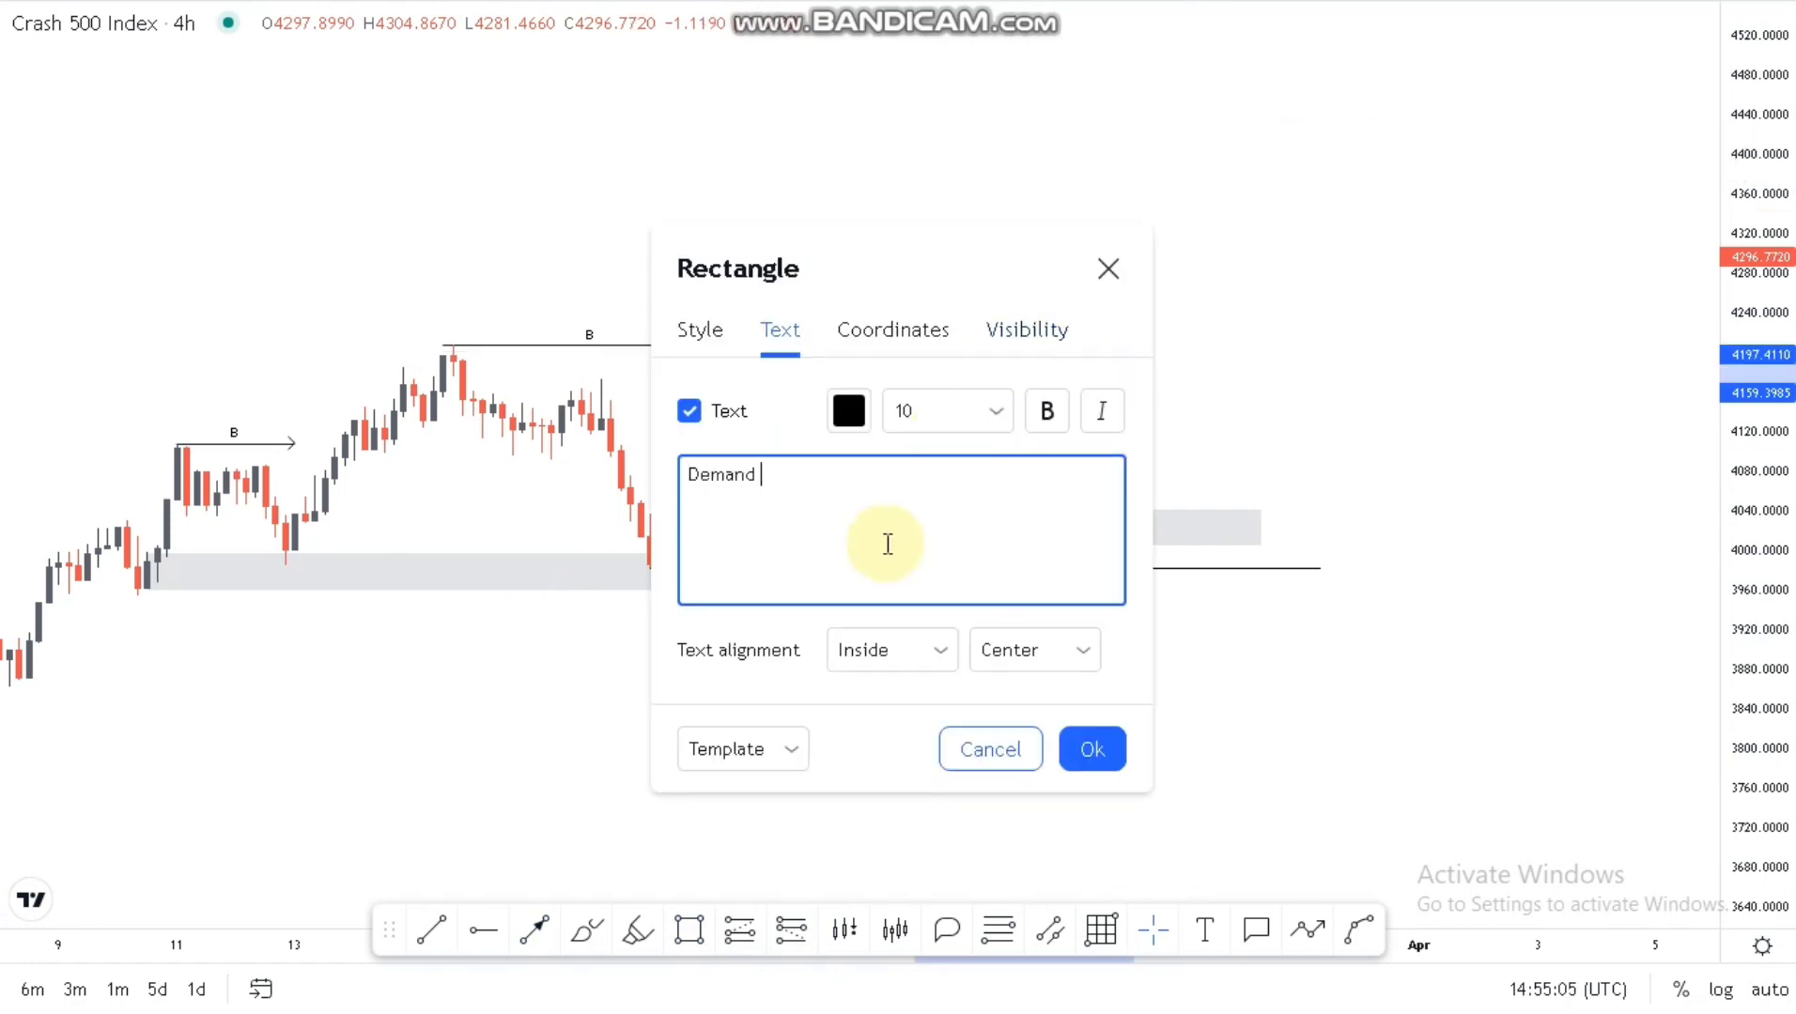
left_click(1093, 749)
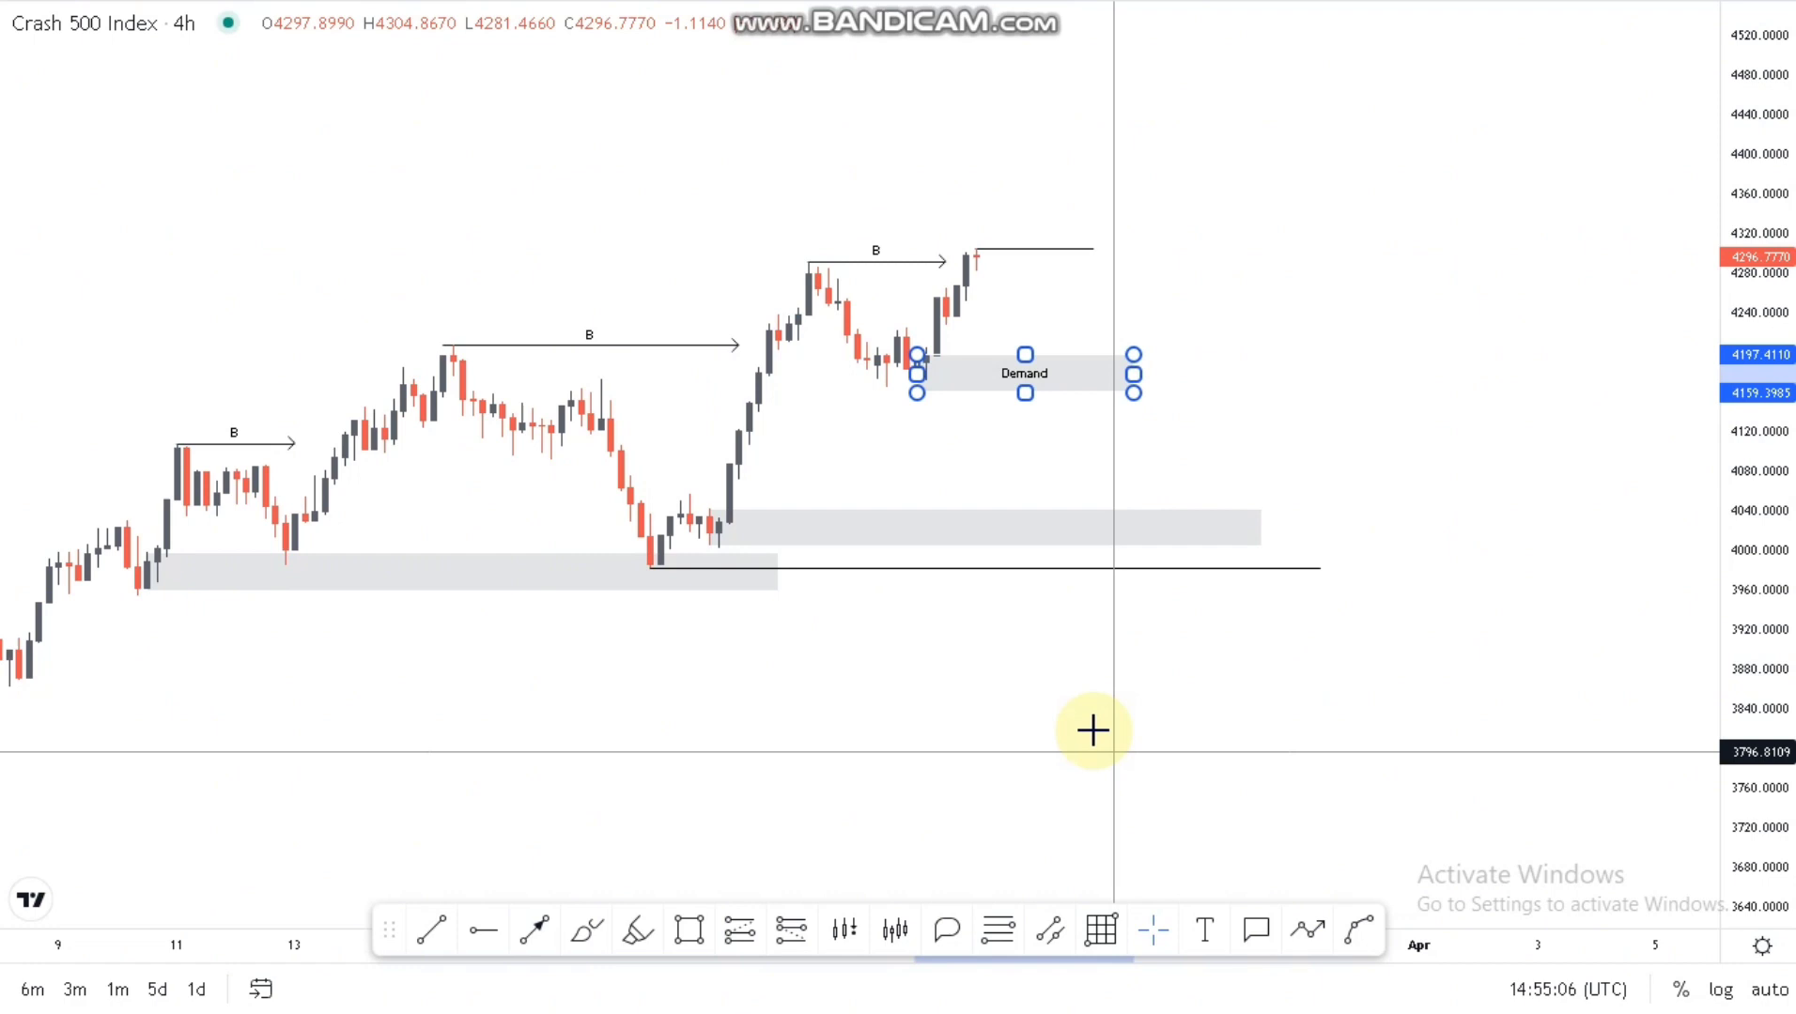
Step: Label the two lower zone rectangles, near 4040 and 3997, as Demand
left_click(858, 519)
double_click(862, 513)
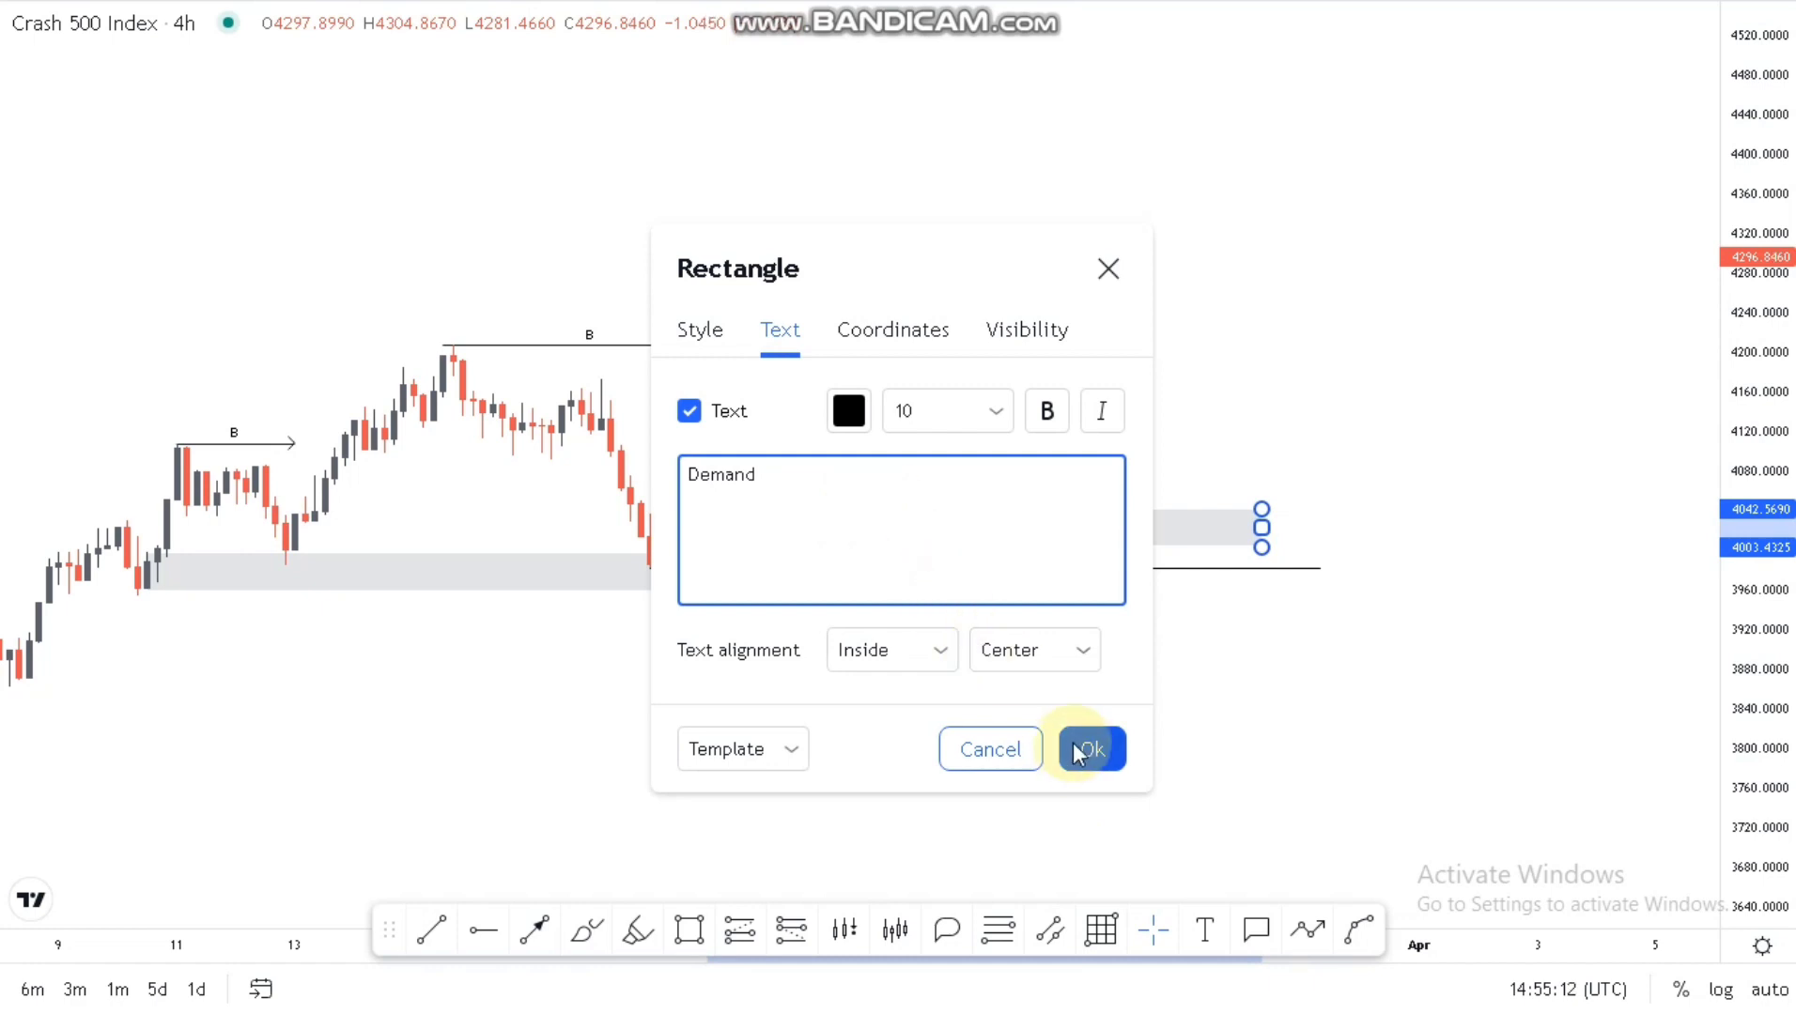
left_click(522, 543)
double_click(524, 570)
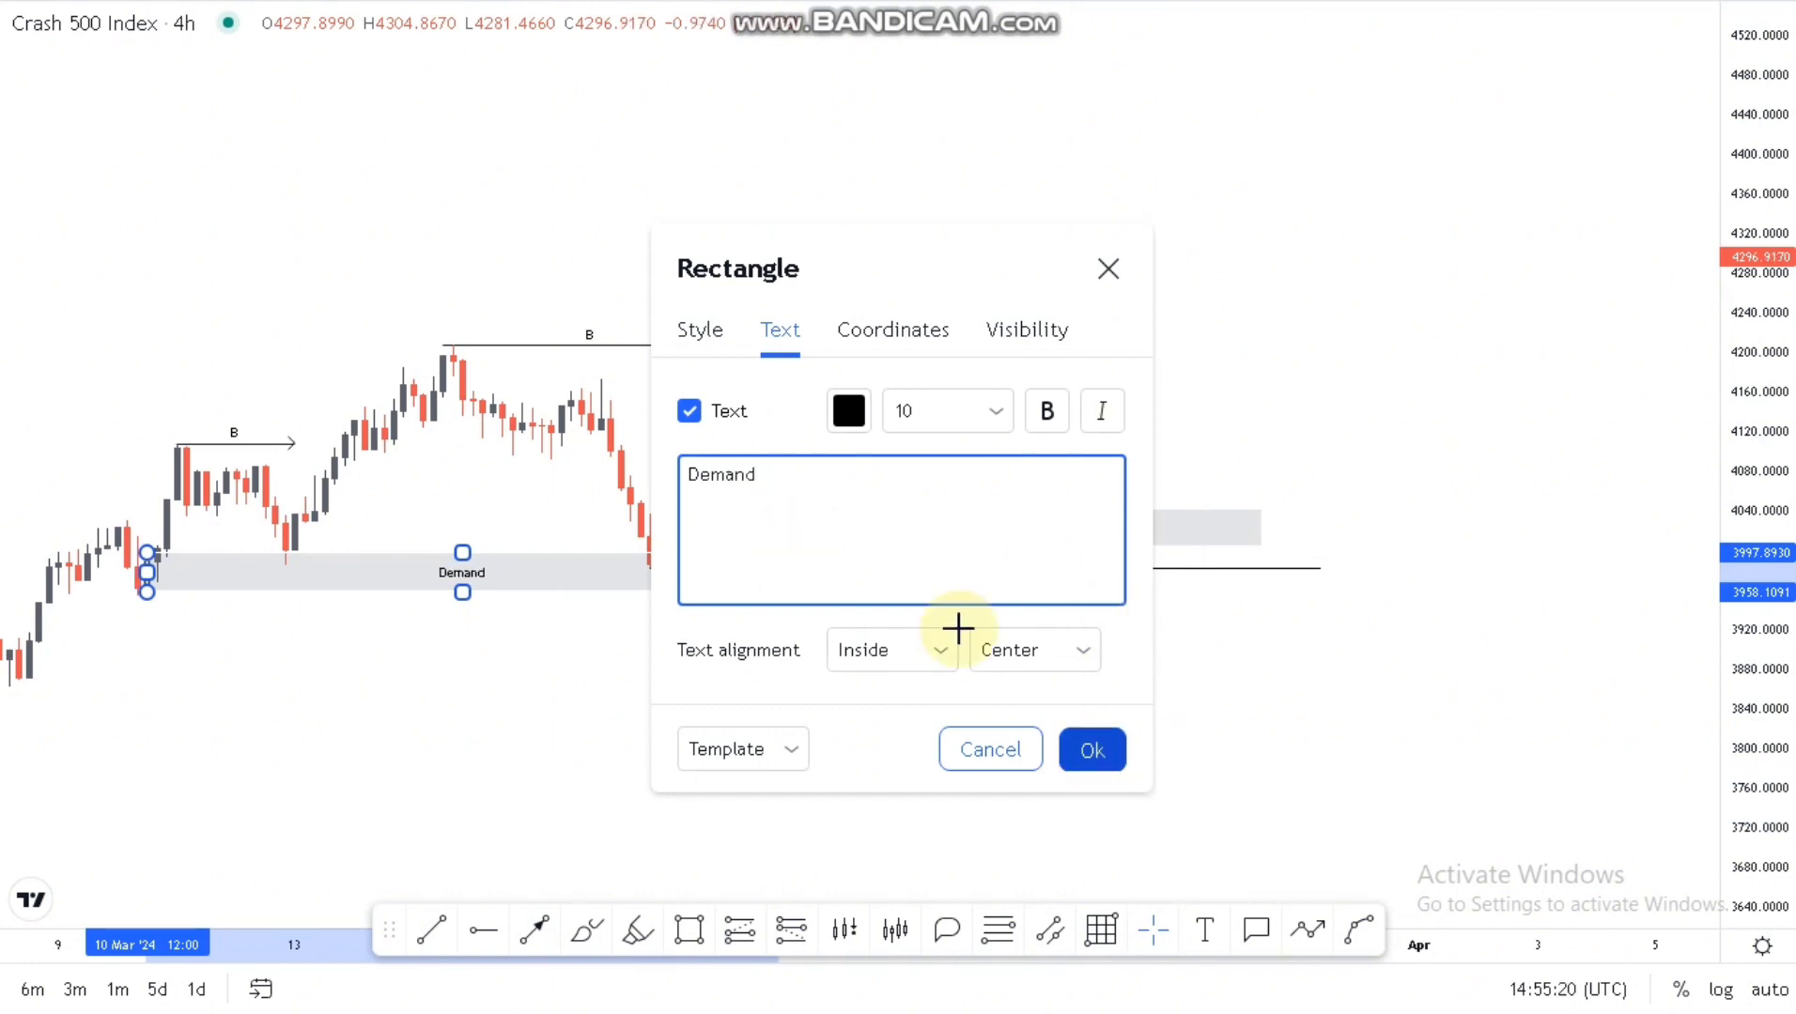
left_click(1099, 759)
left_click(958, 629)
Step: Draw a short horizontal arrow at 4062.0864 pointing back at the rally above the middle demand zone, and label it imb
left_click(526, 935)
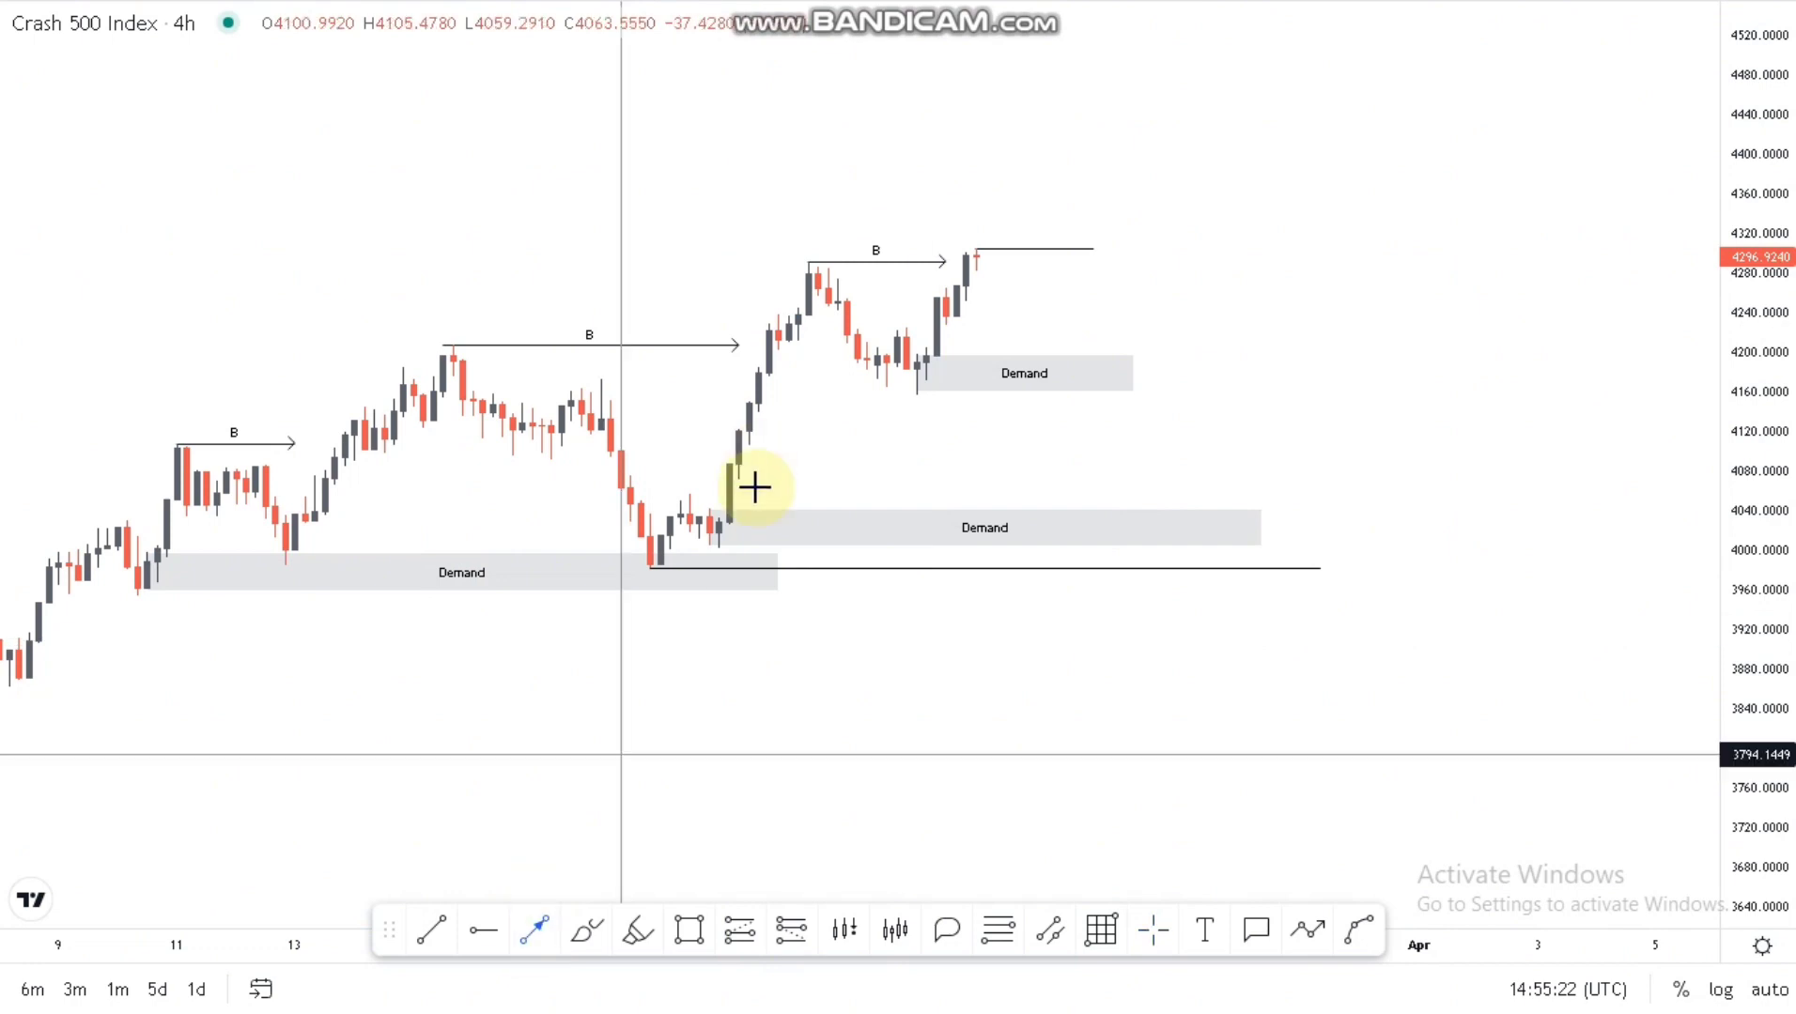
left_click(813, 522, "shift")
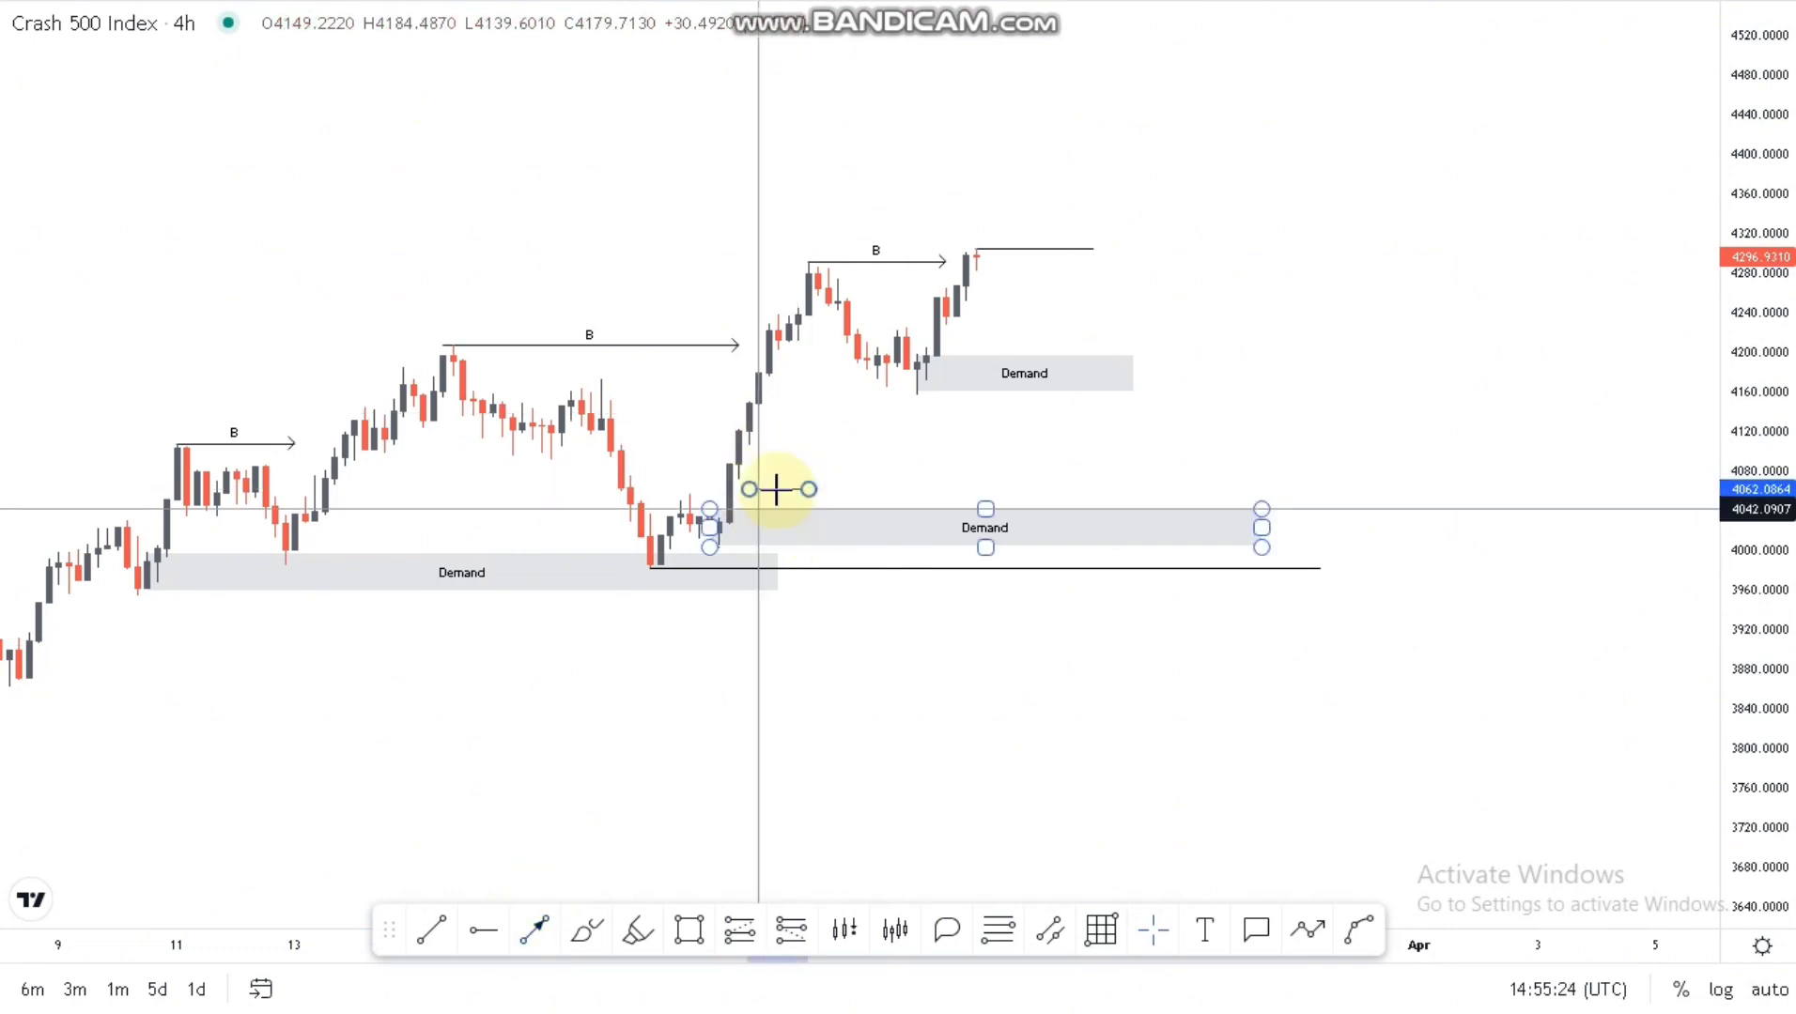
left_click(778, 491)
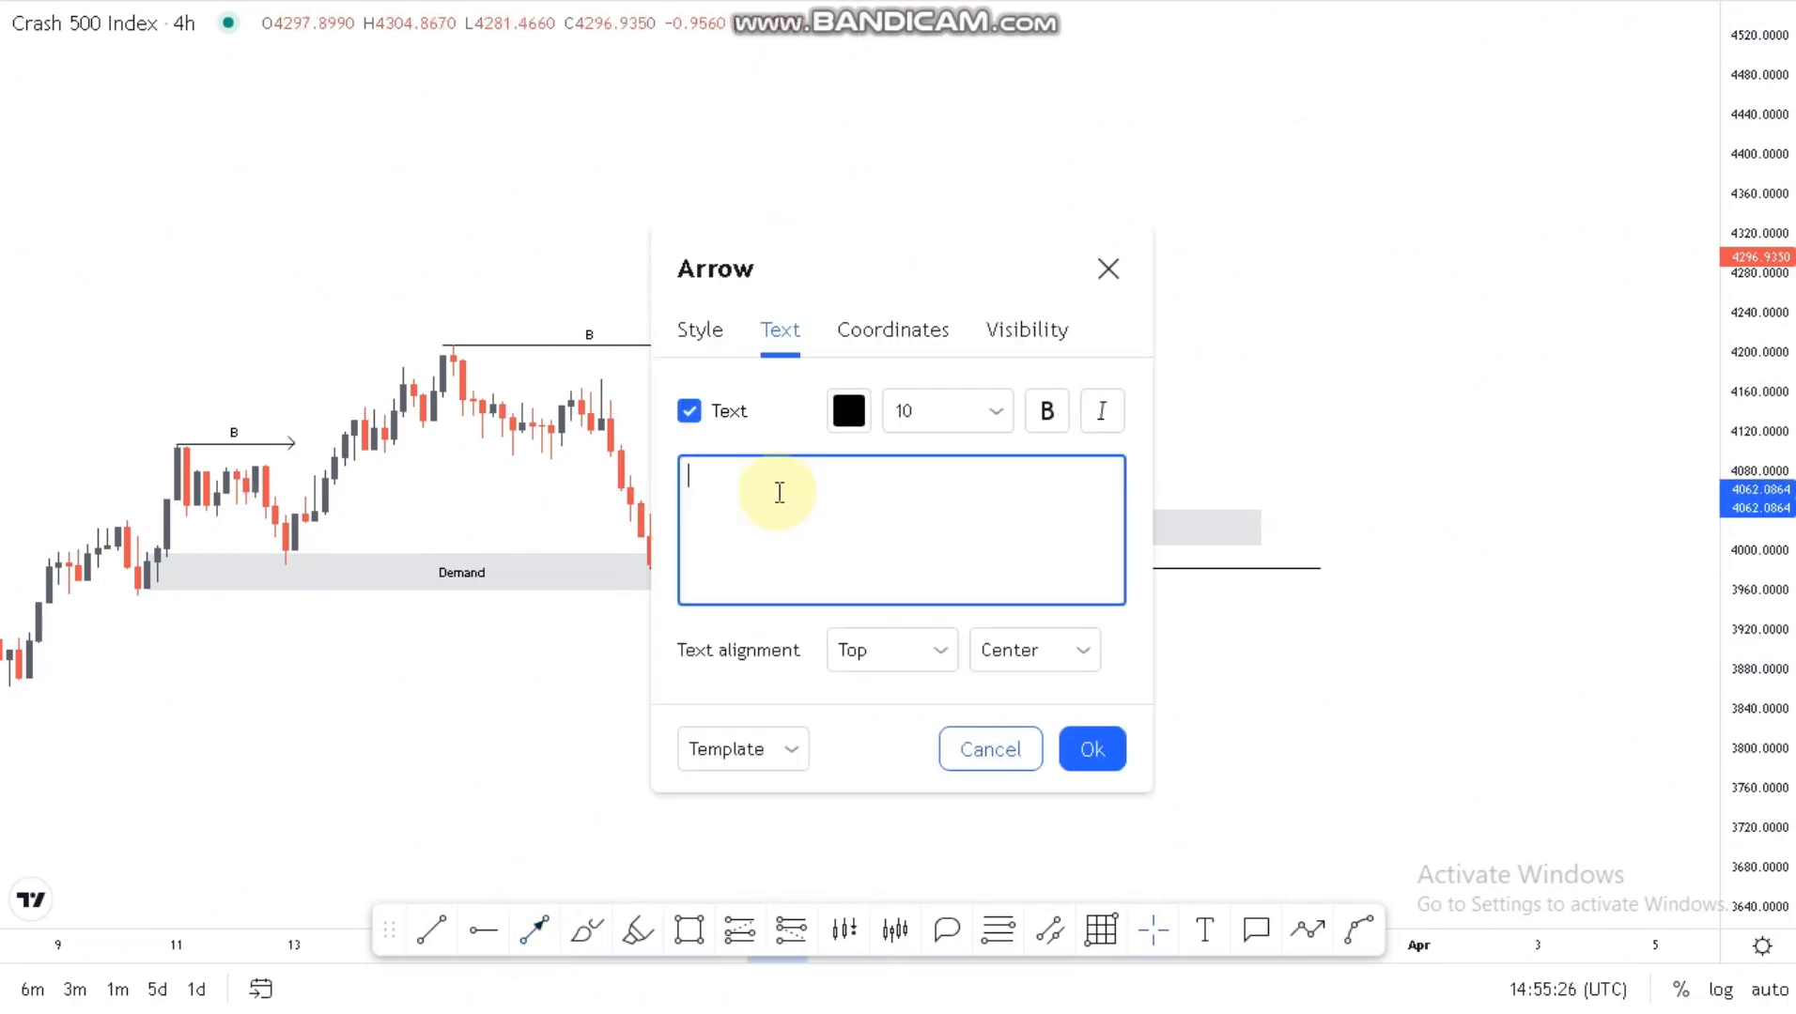
left_click(1092, 748)
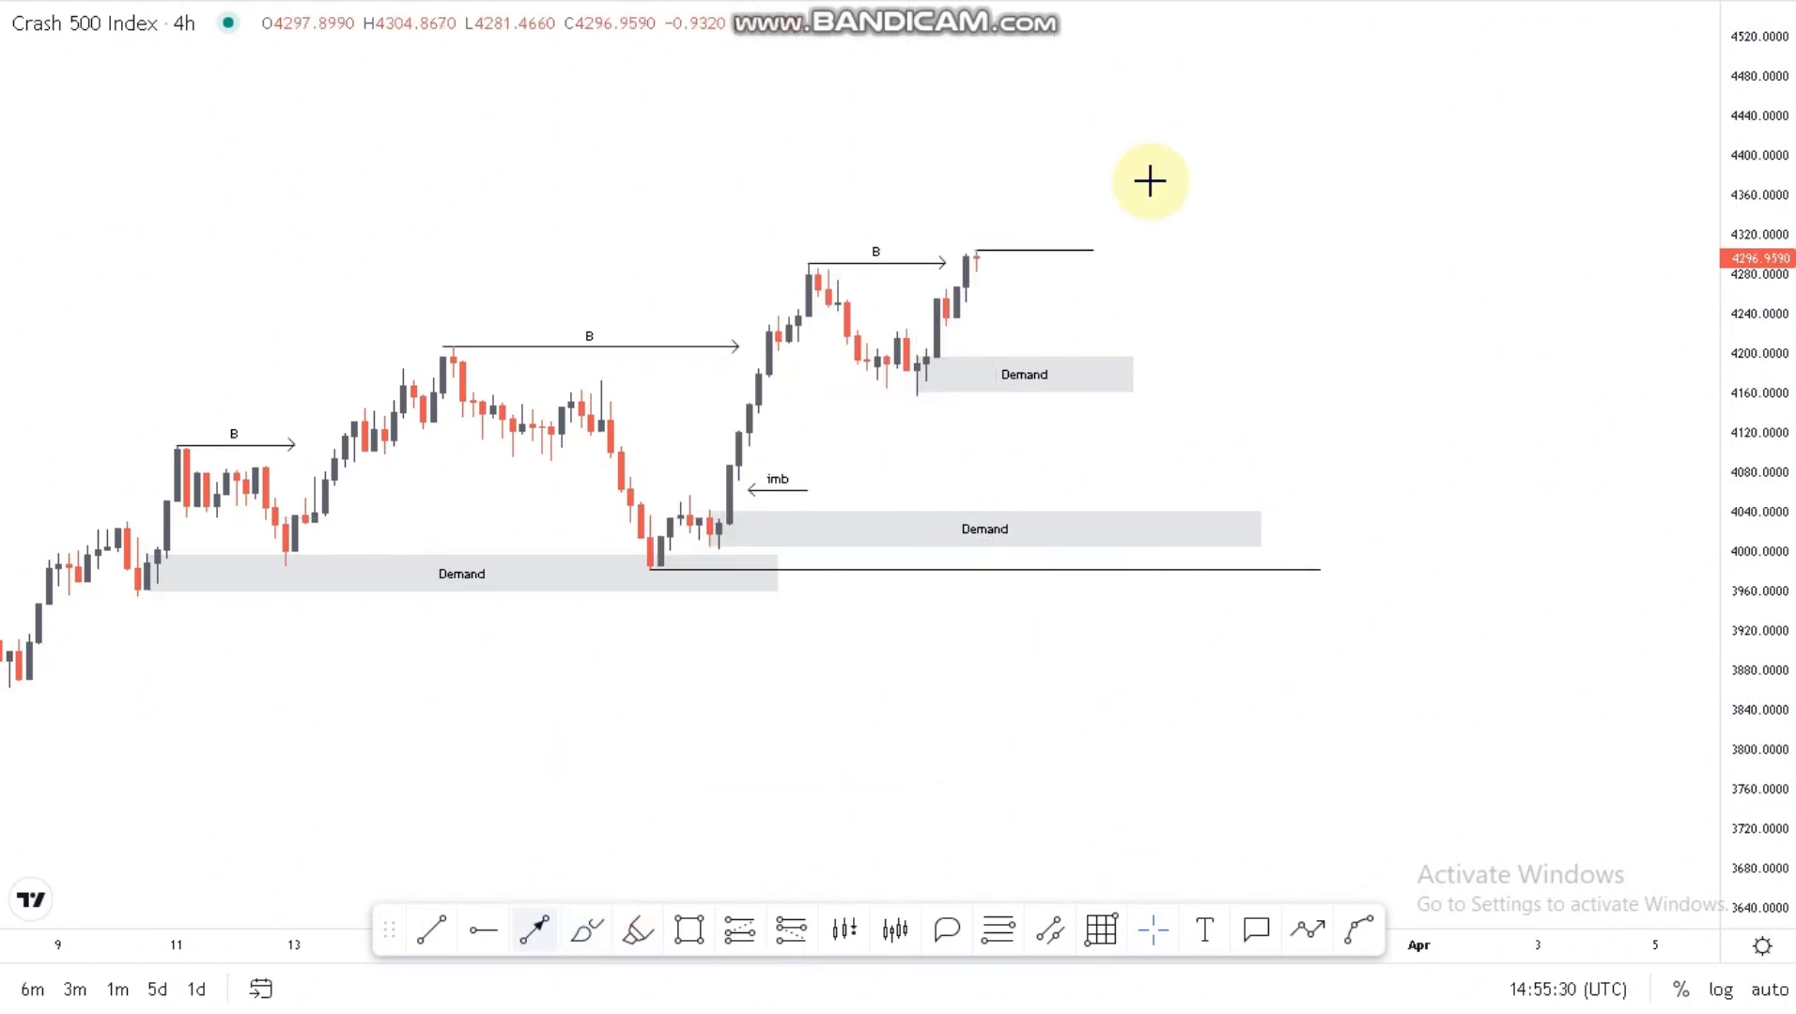
Step: Sketch arrows from the newest candle down to about 4187 in the upper demand zone and up to about 4404, and delete both
left_click(1003, 353)
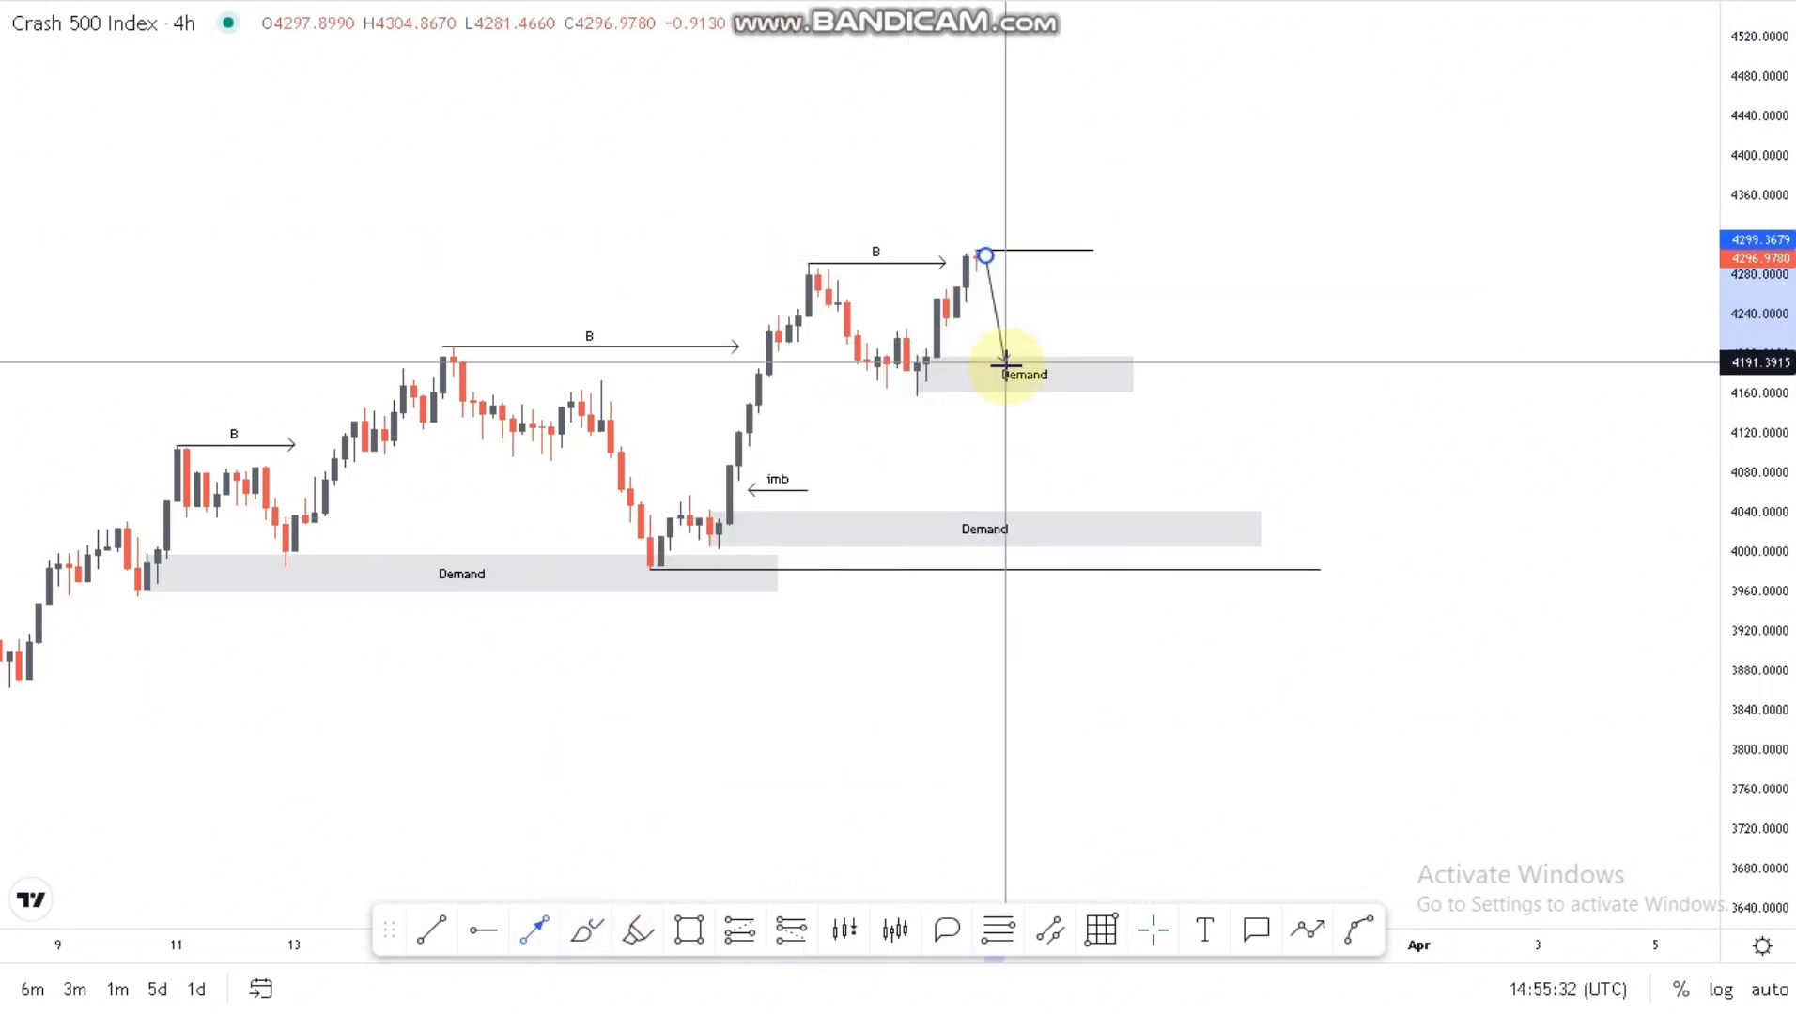
left_click(1005, 367)
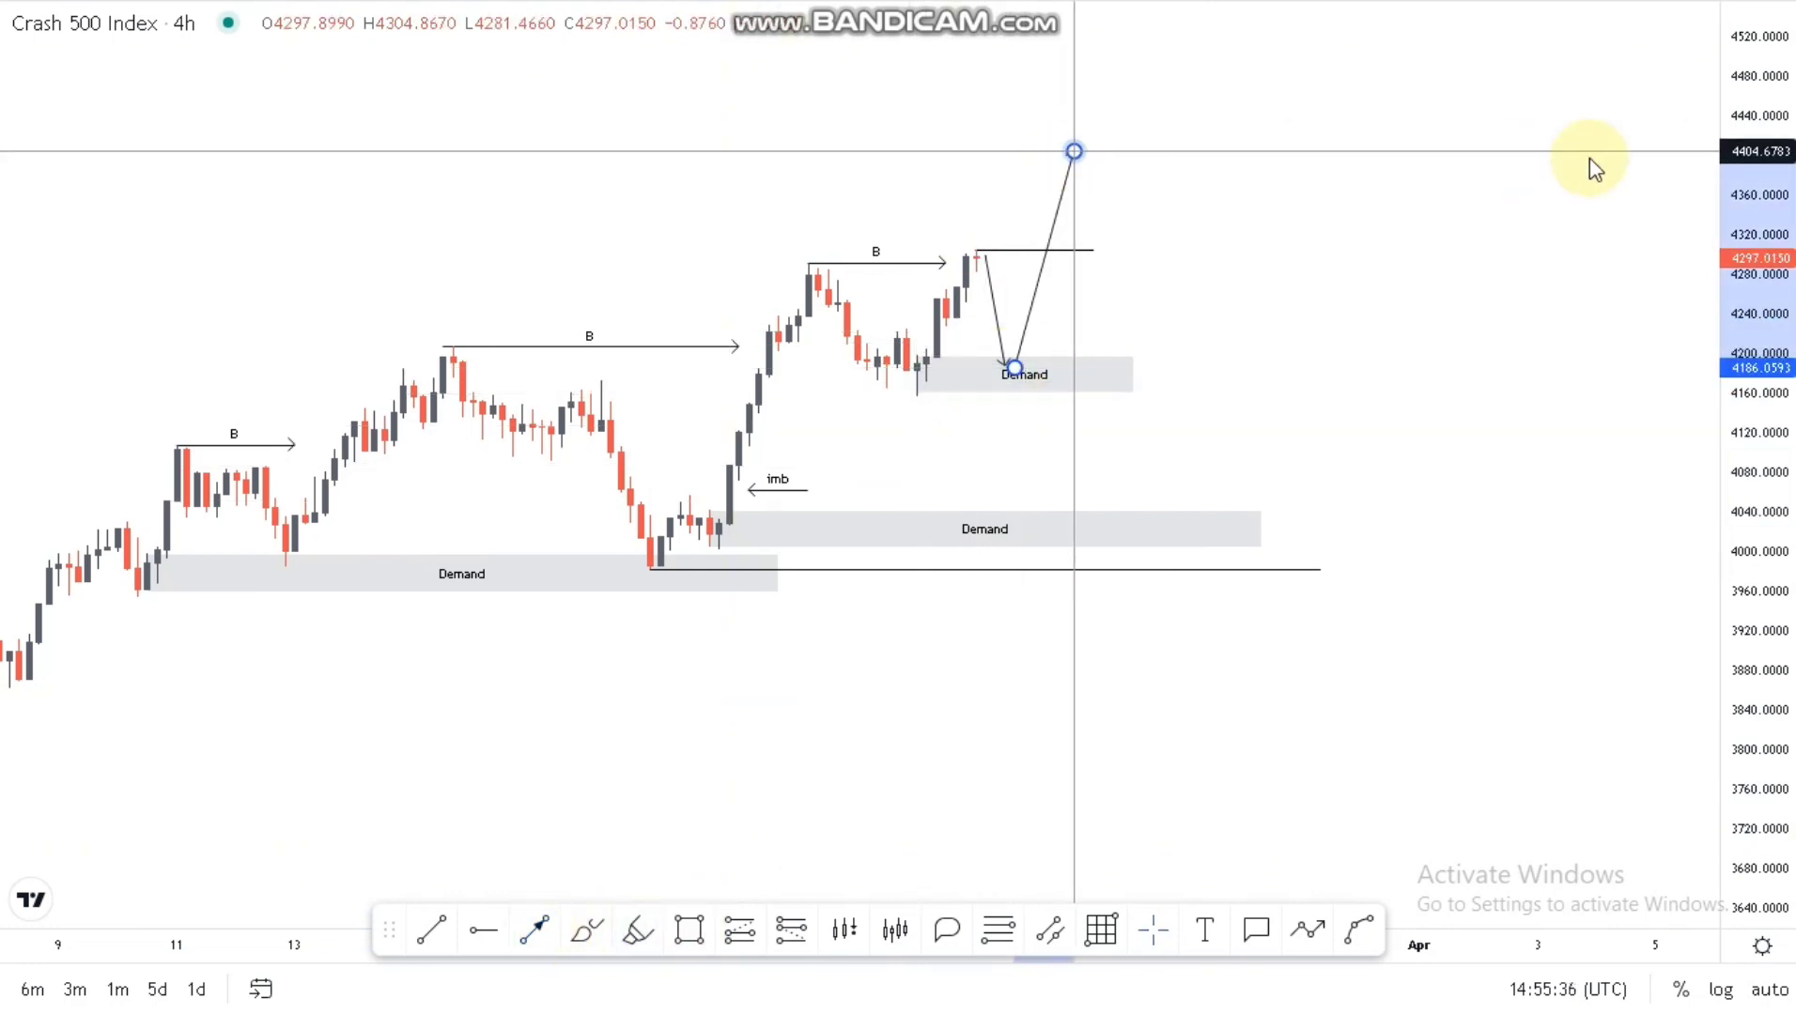
left_click(1617, 148)
left_click(996, 311)
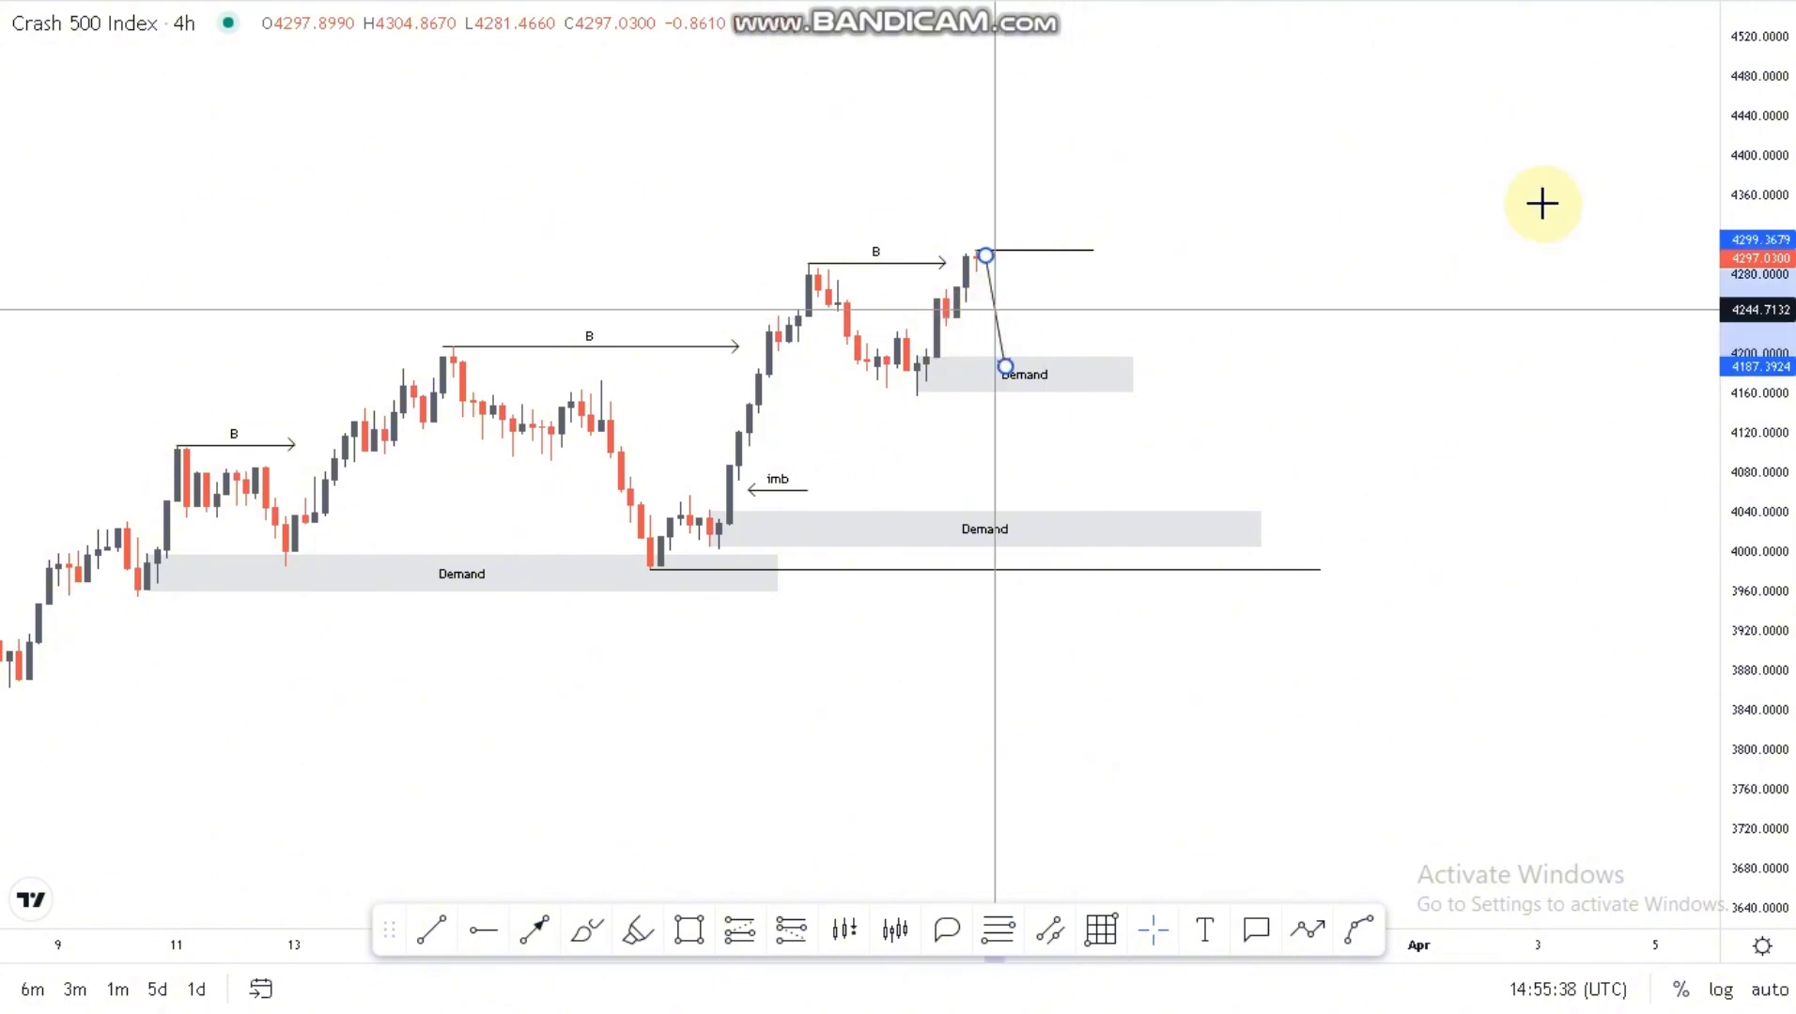
key("Delete")
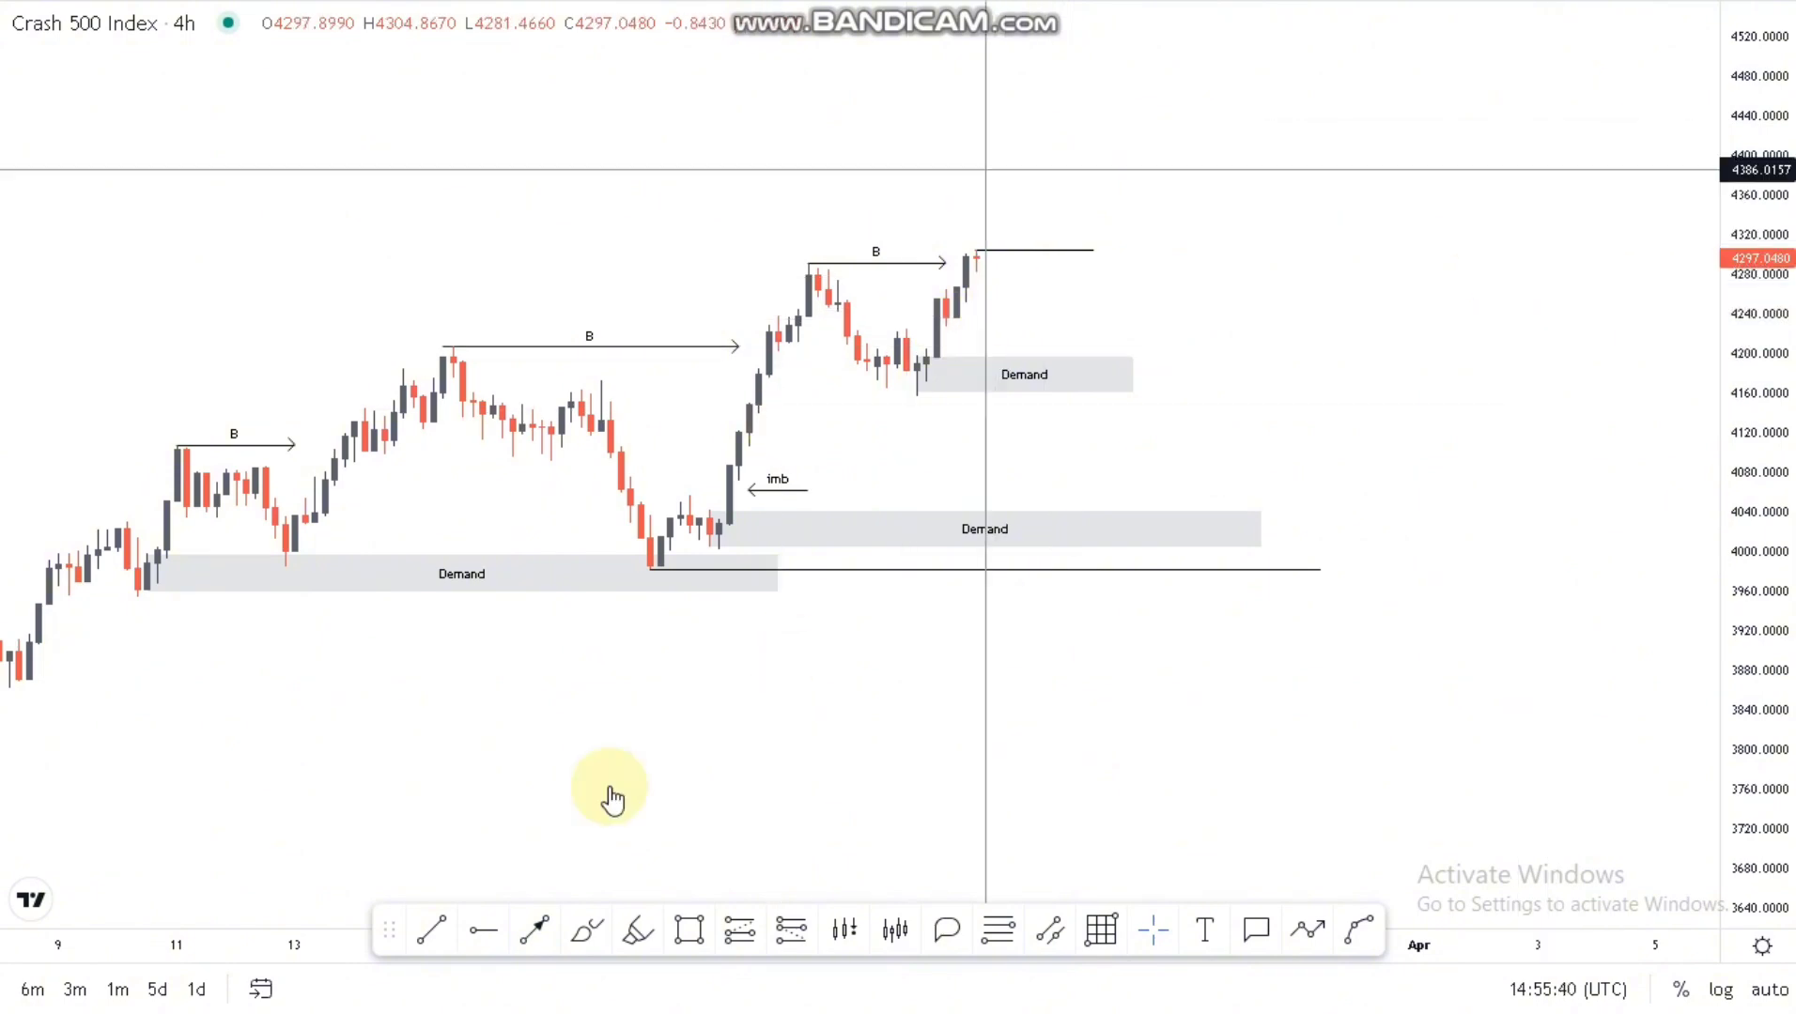
Step: Sketch an arrow from the newest candle at about 4297 down to about 4034 in the middle demand zone, and delete it
left_click(534, 930)
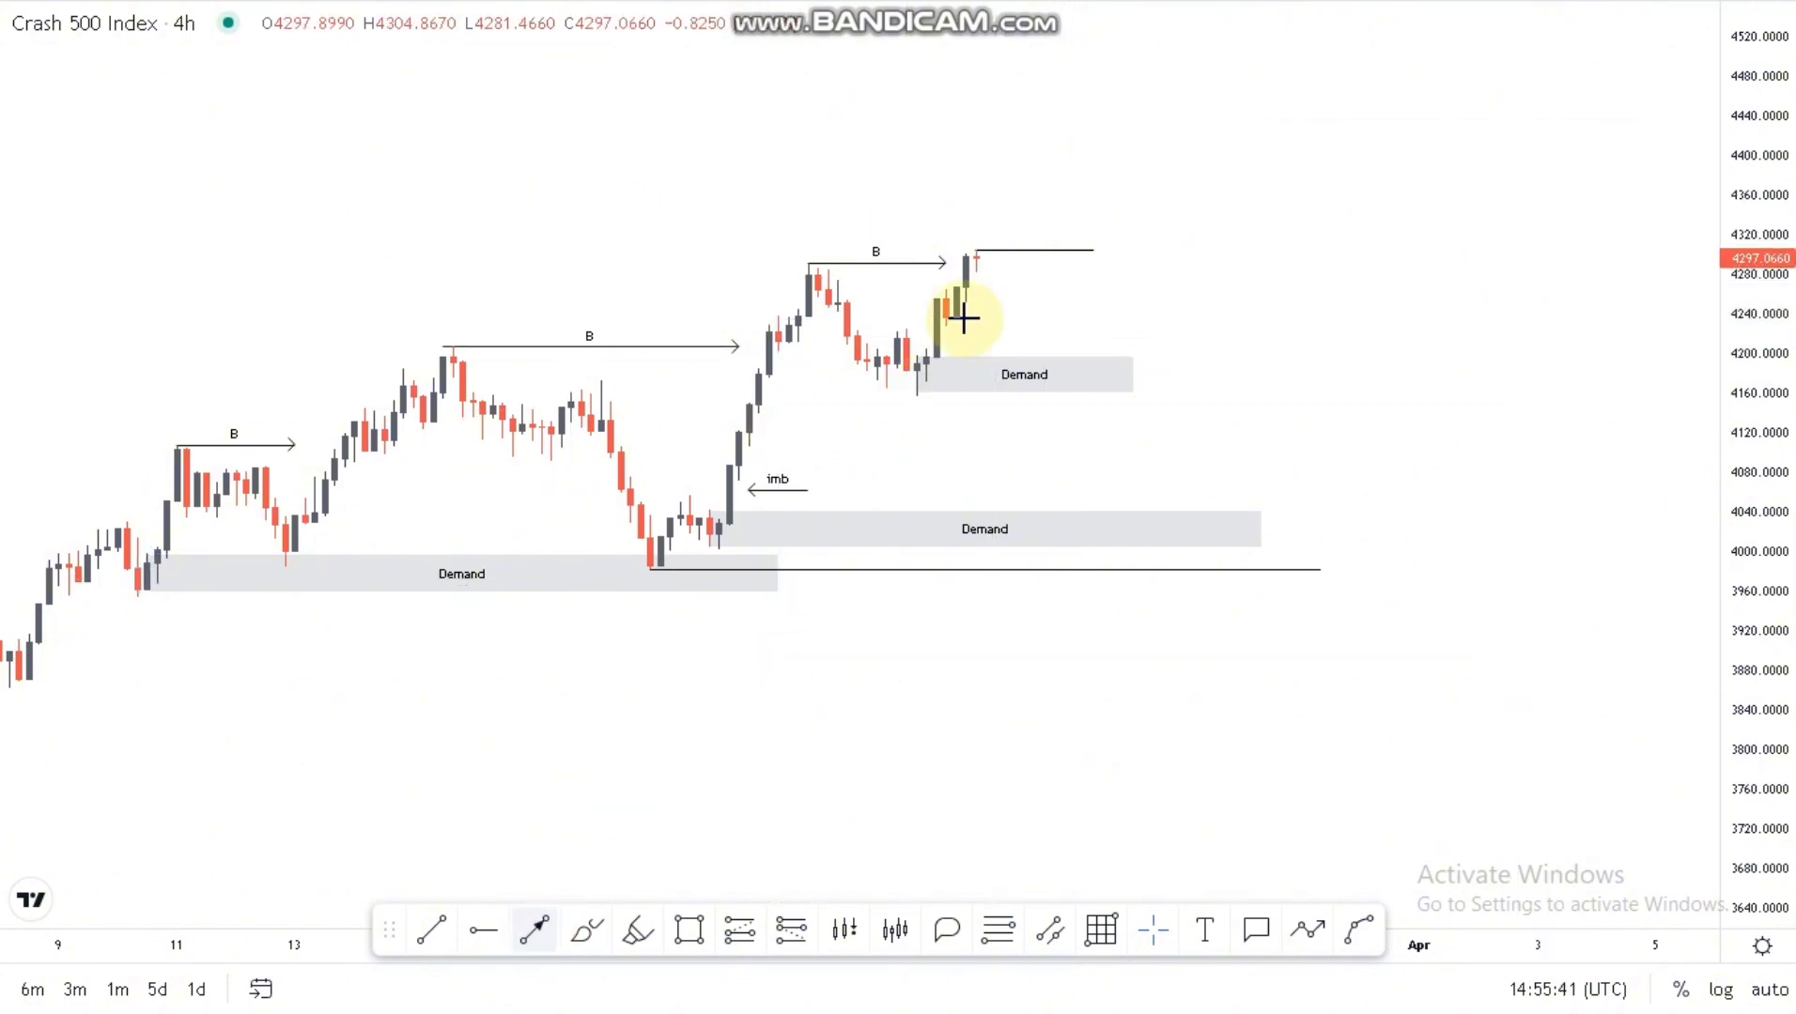
left_click(999, 436)
left_click(1024, 516)
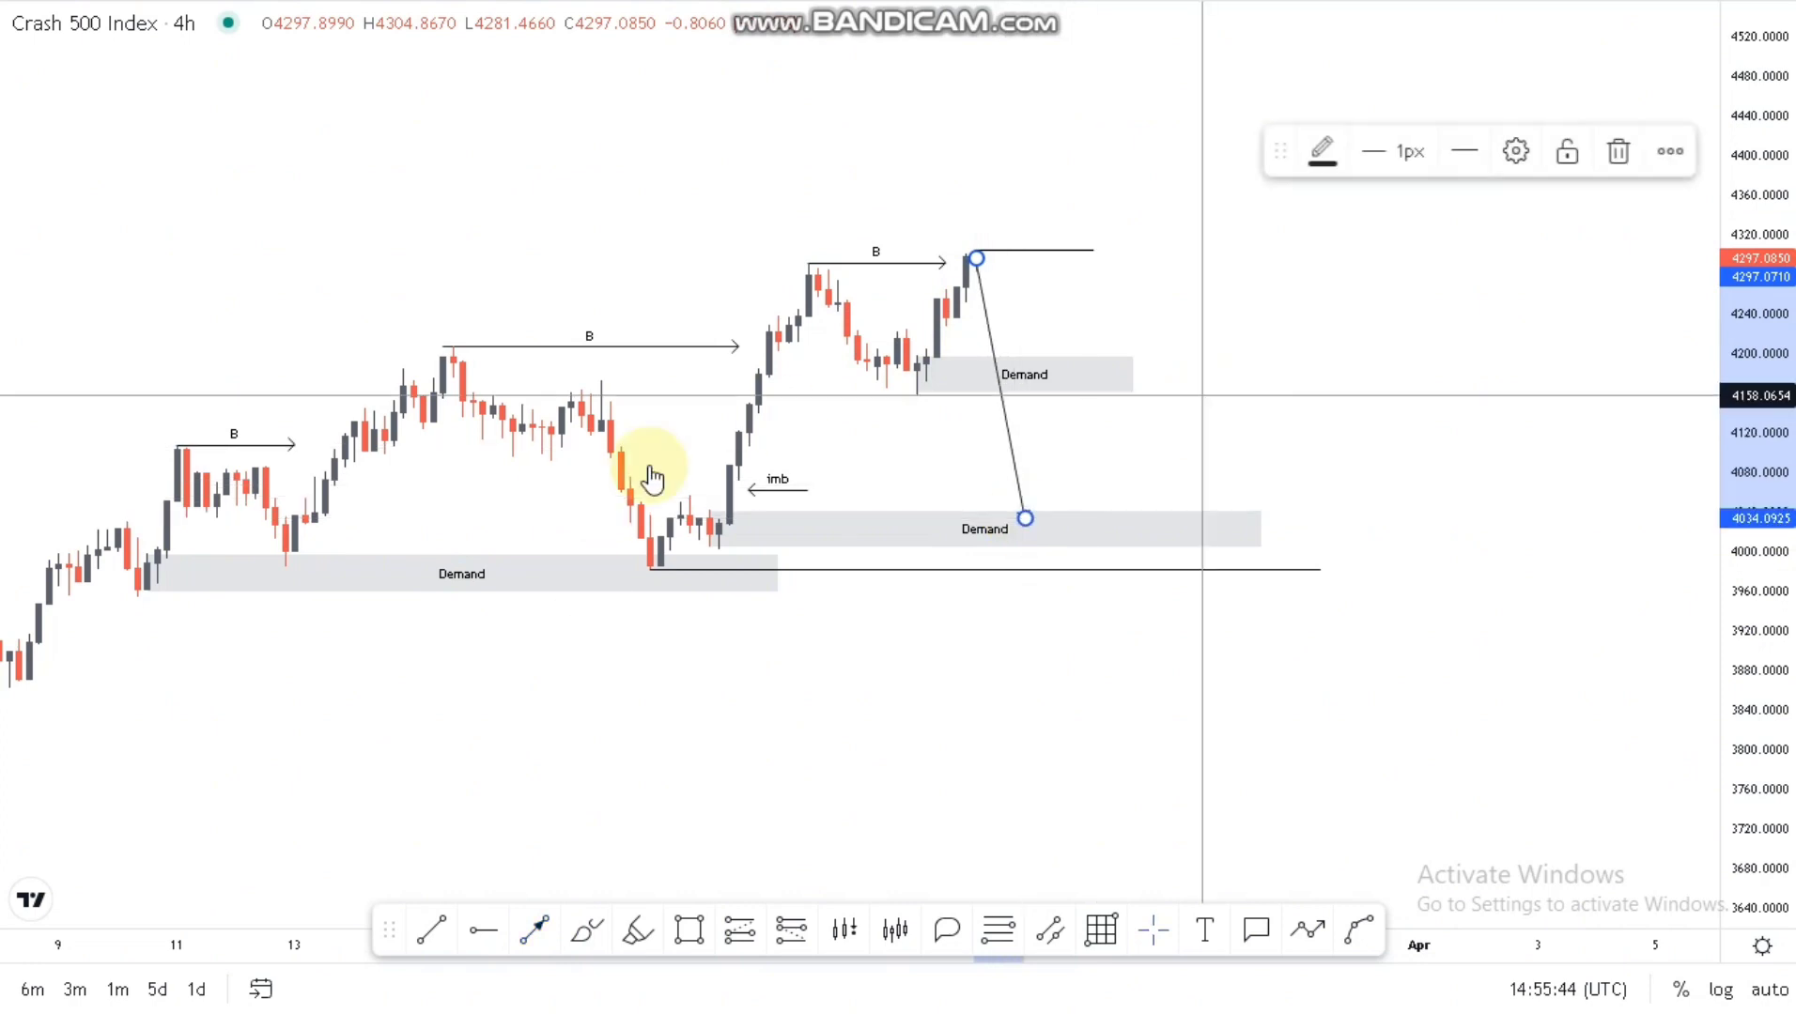
left_click(898, 529)
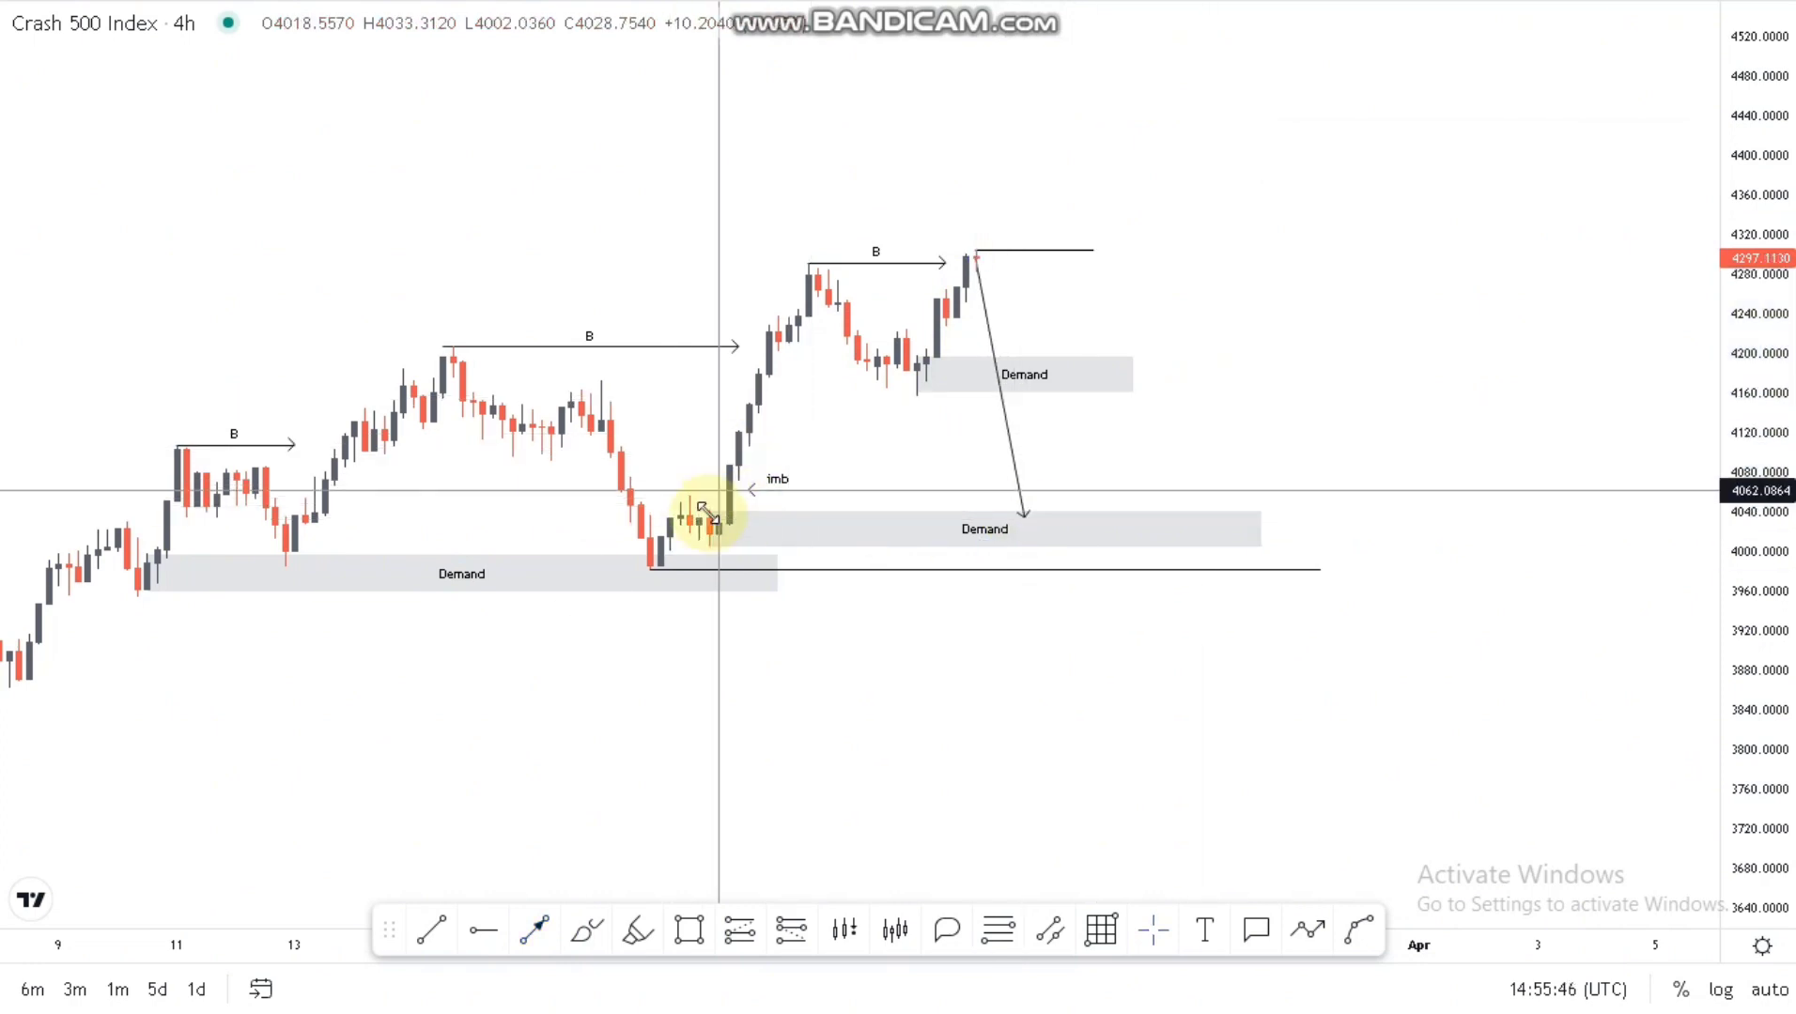
left_click(709, 511)
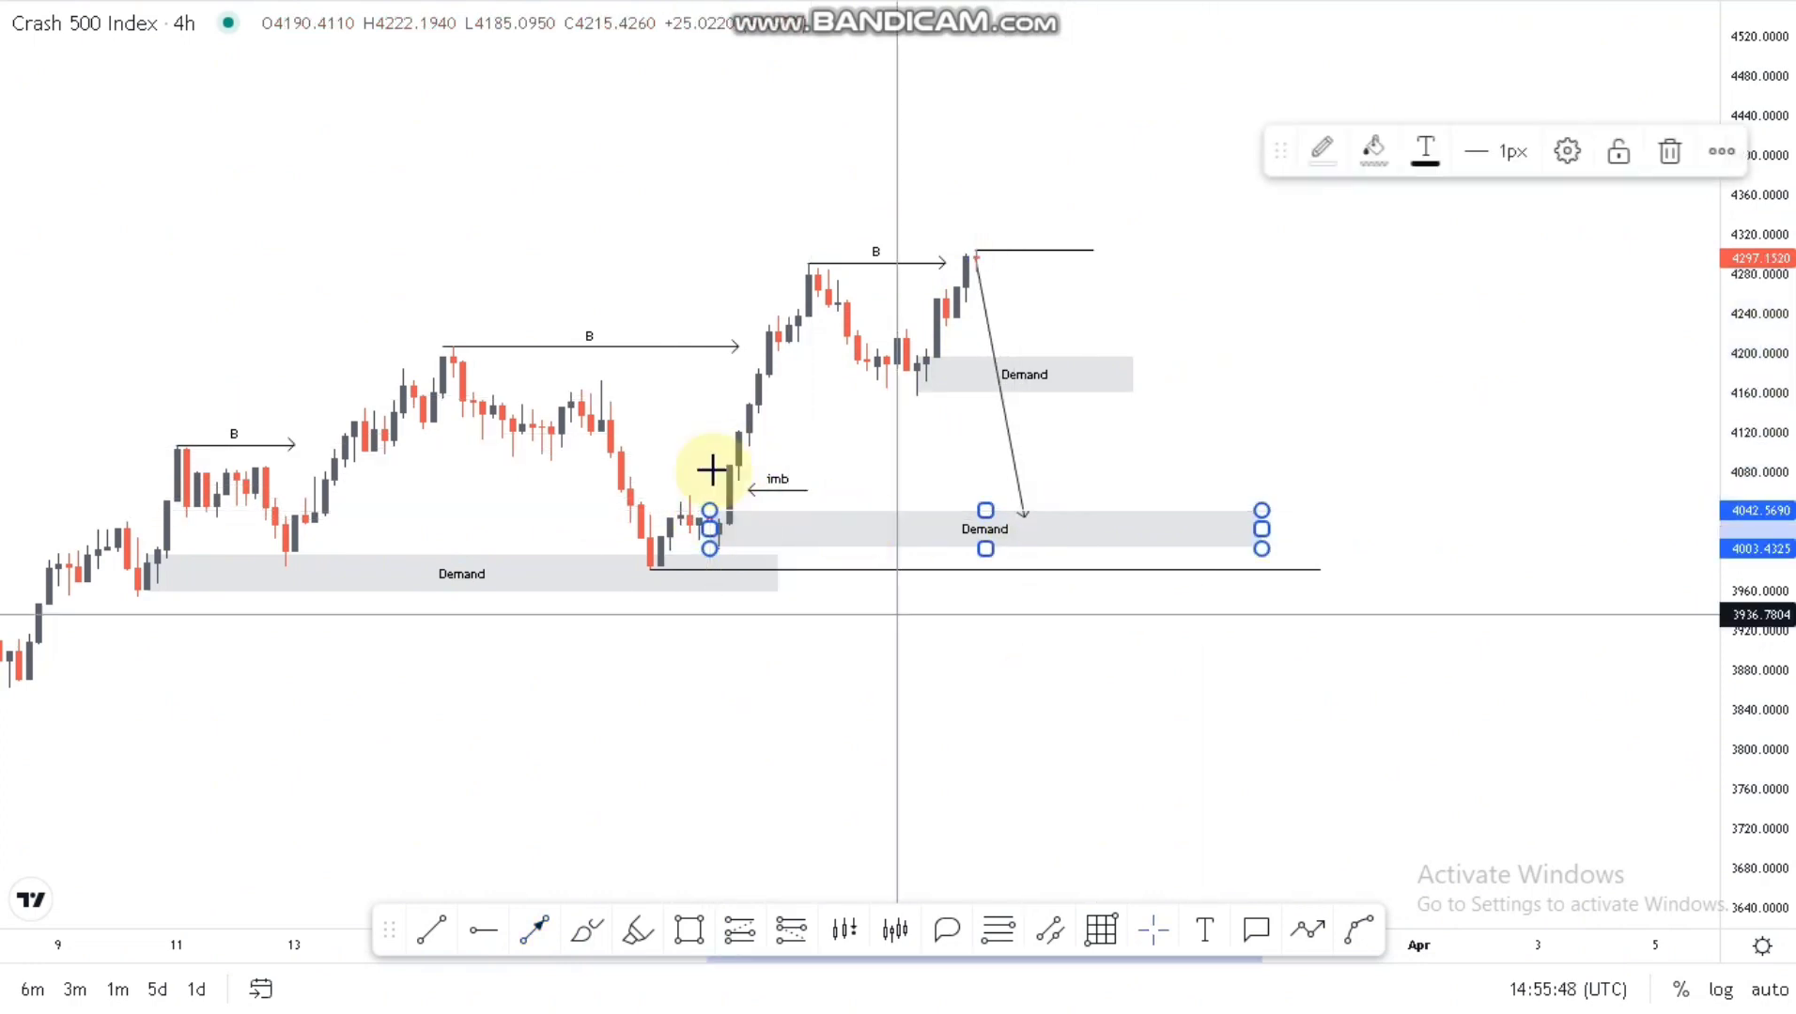
left_click(714, 469)
scroll(1680, 449, "down", 2)
left_click_drag(1736, 432, 1736, 528)
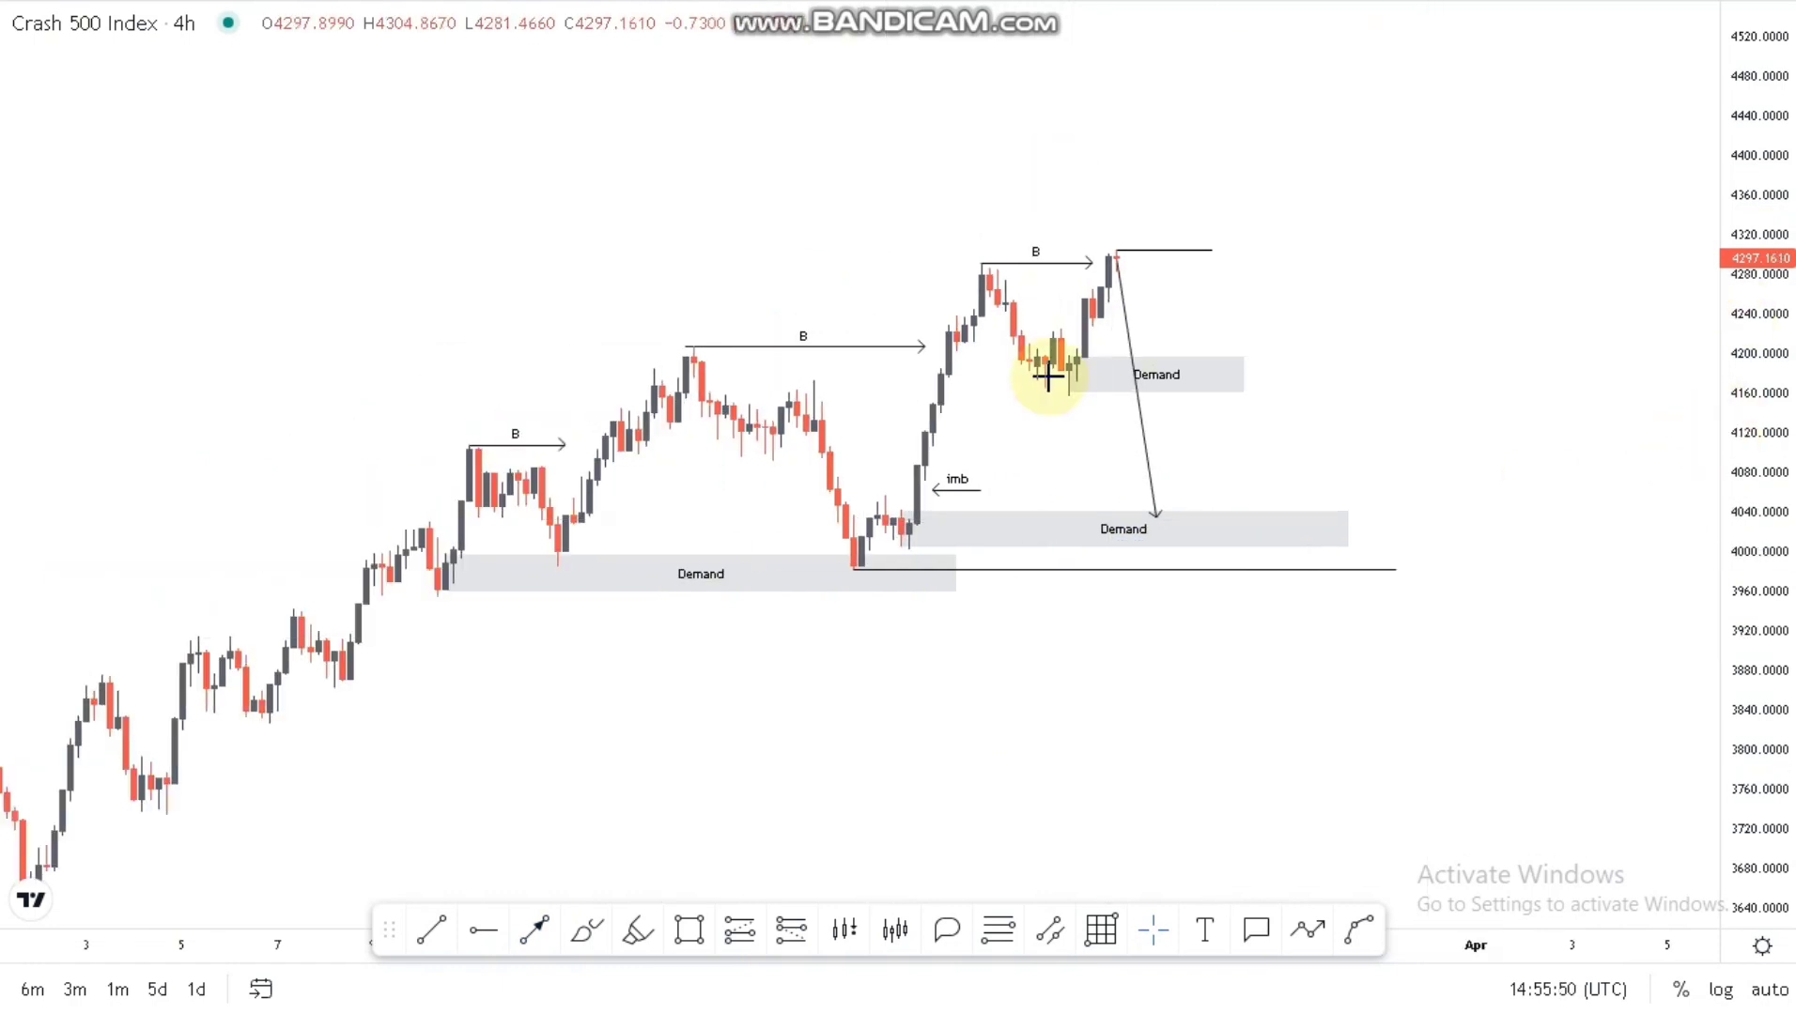
left_click(1144, 436)
key("Delete")
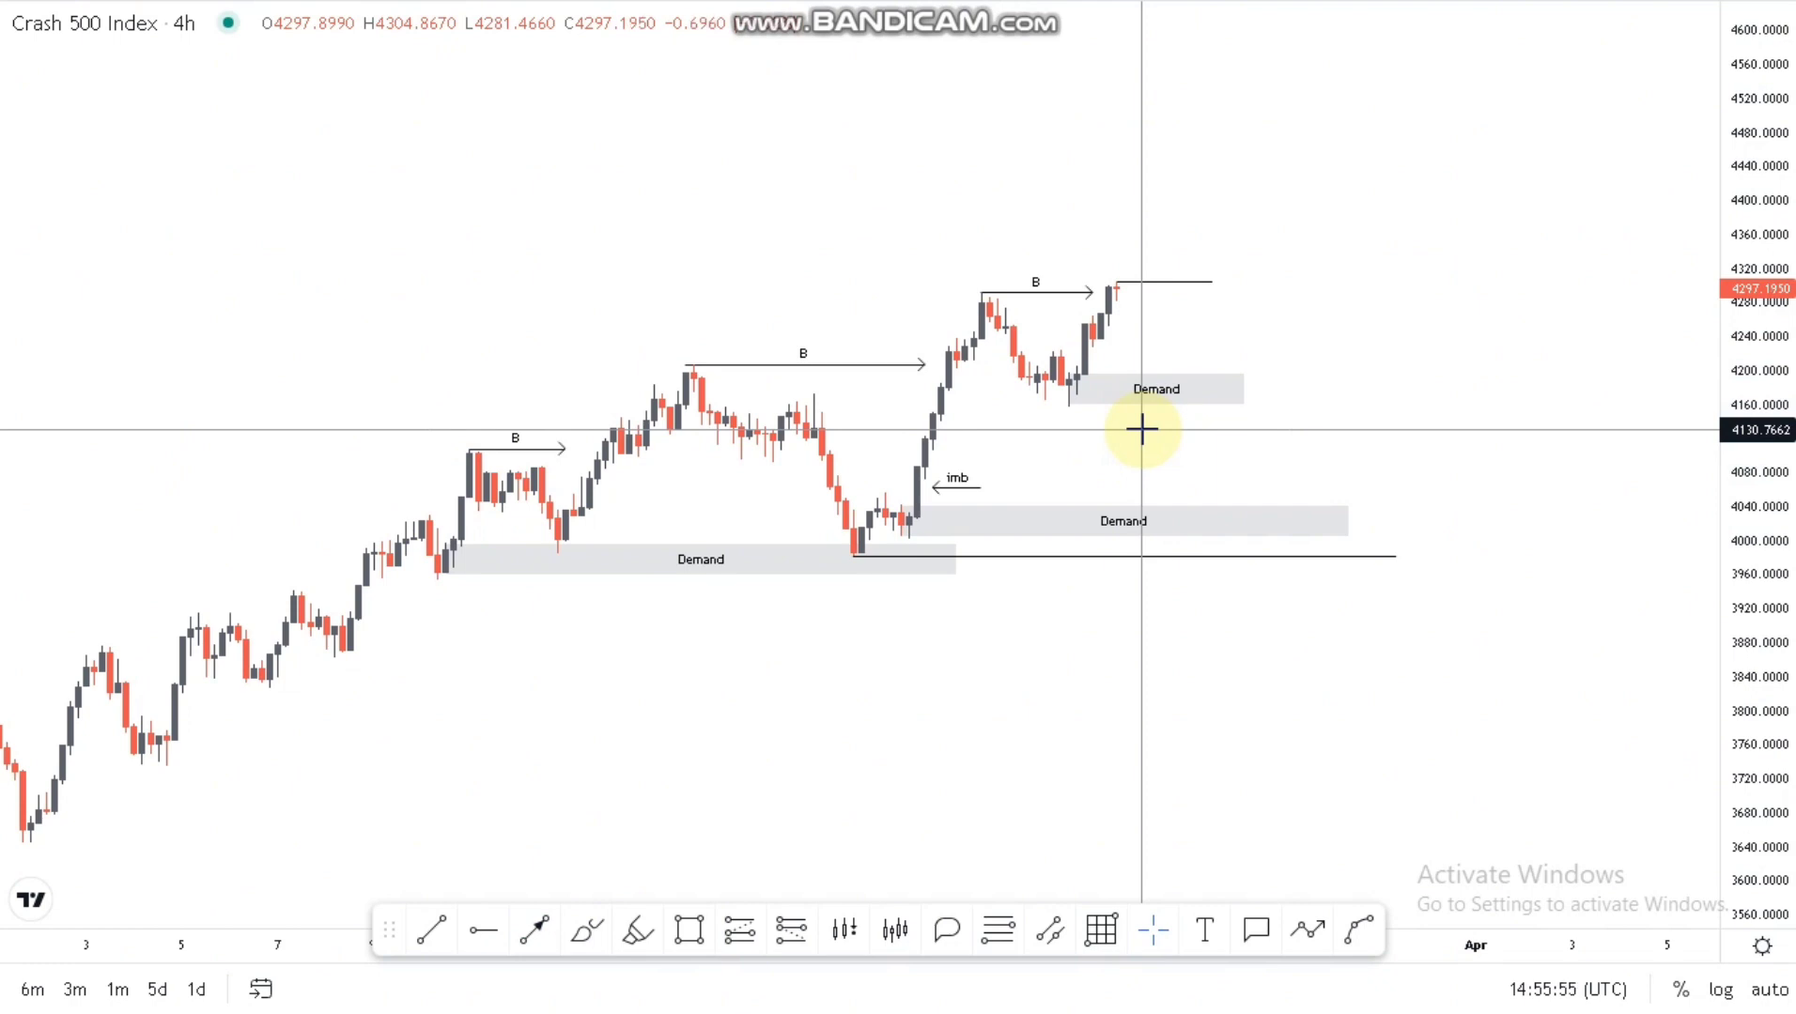
Step: Set the chart interval to 15 minutes
type("1")
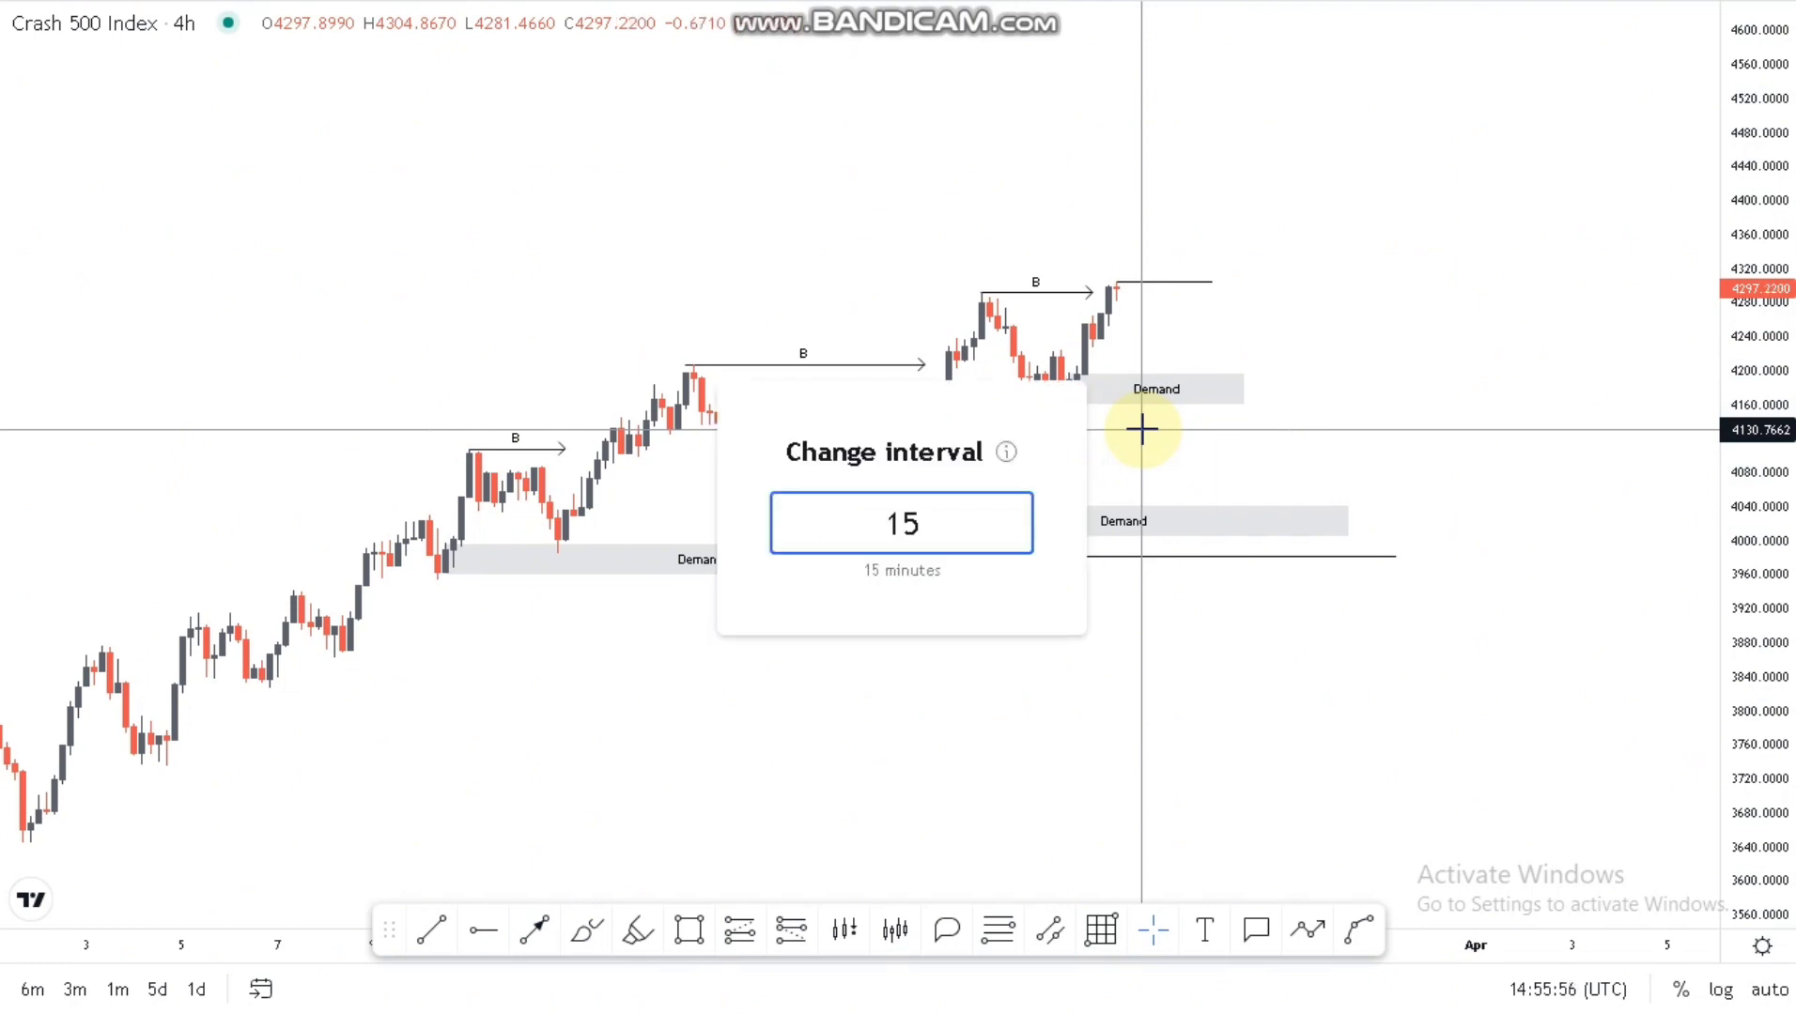
type("5")
key("Return")
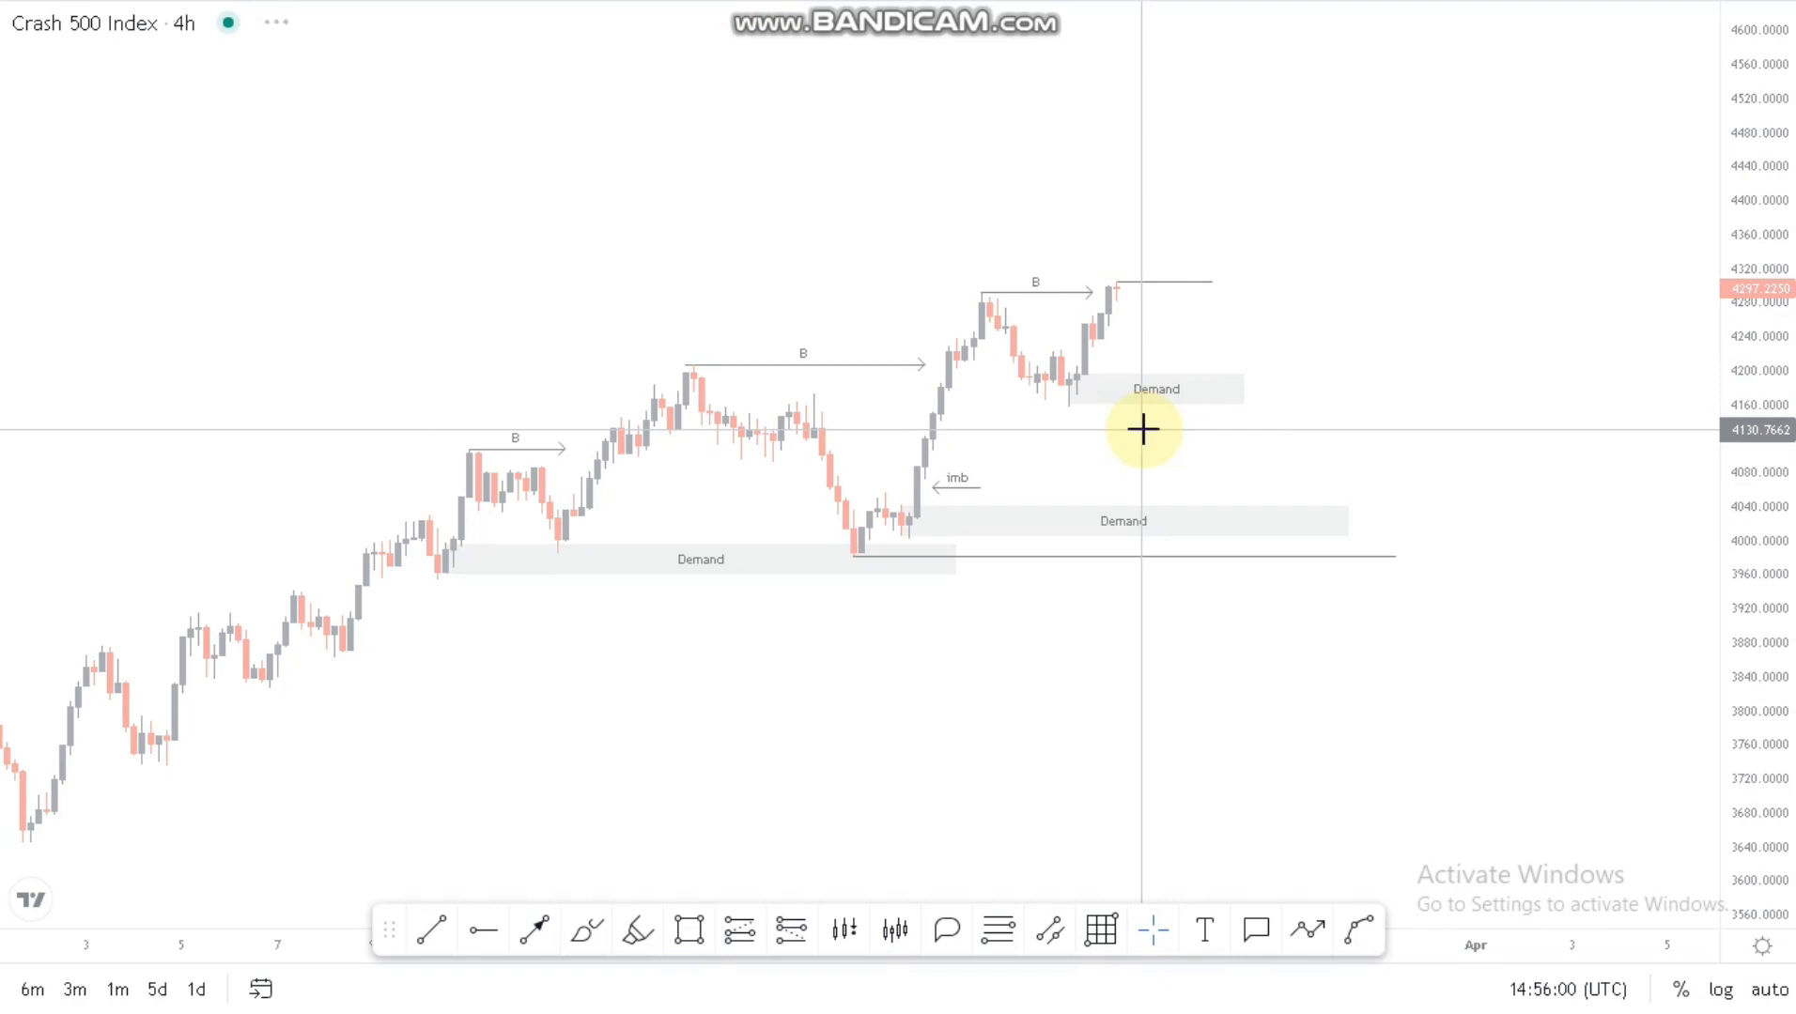
scroll(1143, 429, "down", 4)
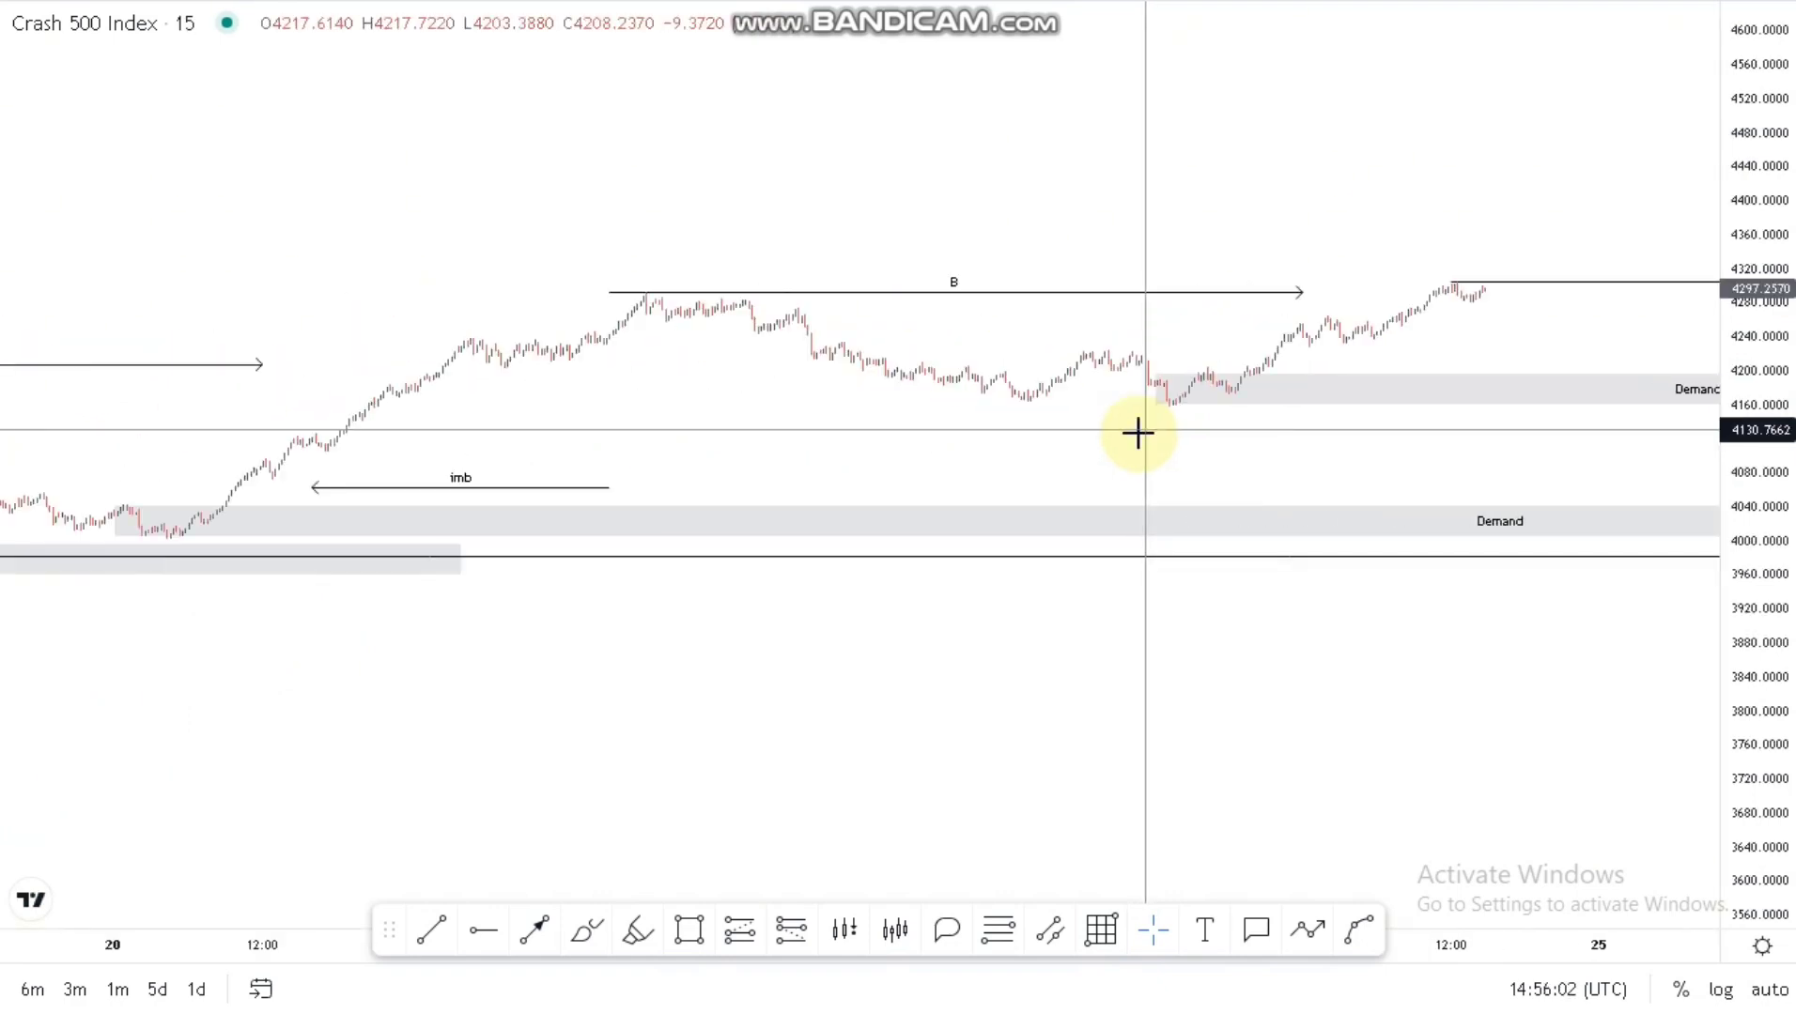
left_click_drag(790, 843, 417, 816)
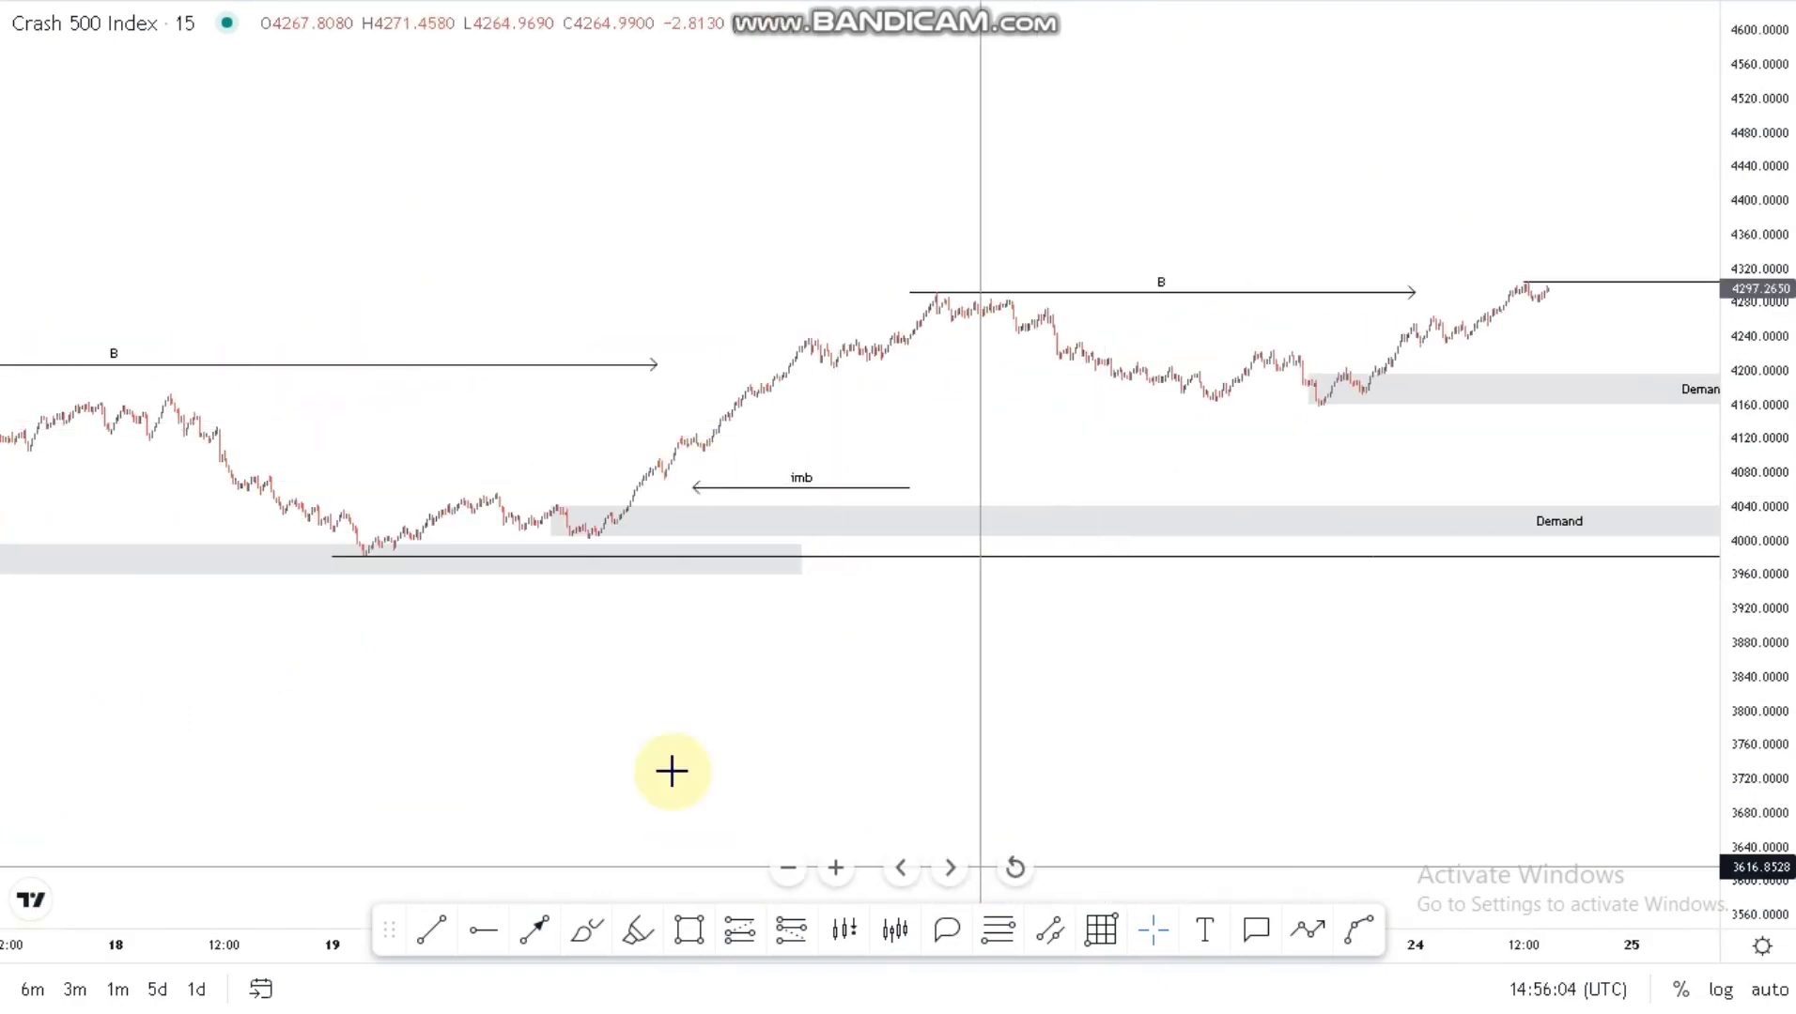
scroll(673, 769, "down", 6)
scroll(1164, 485, "down", 1)
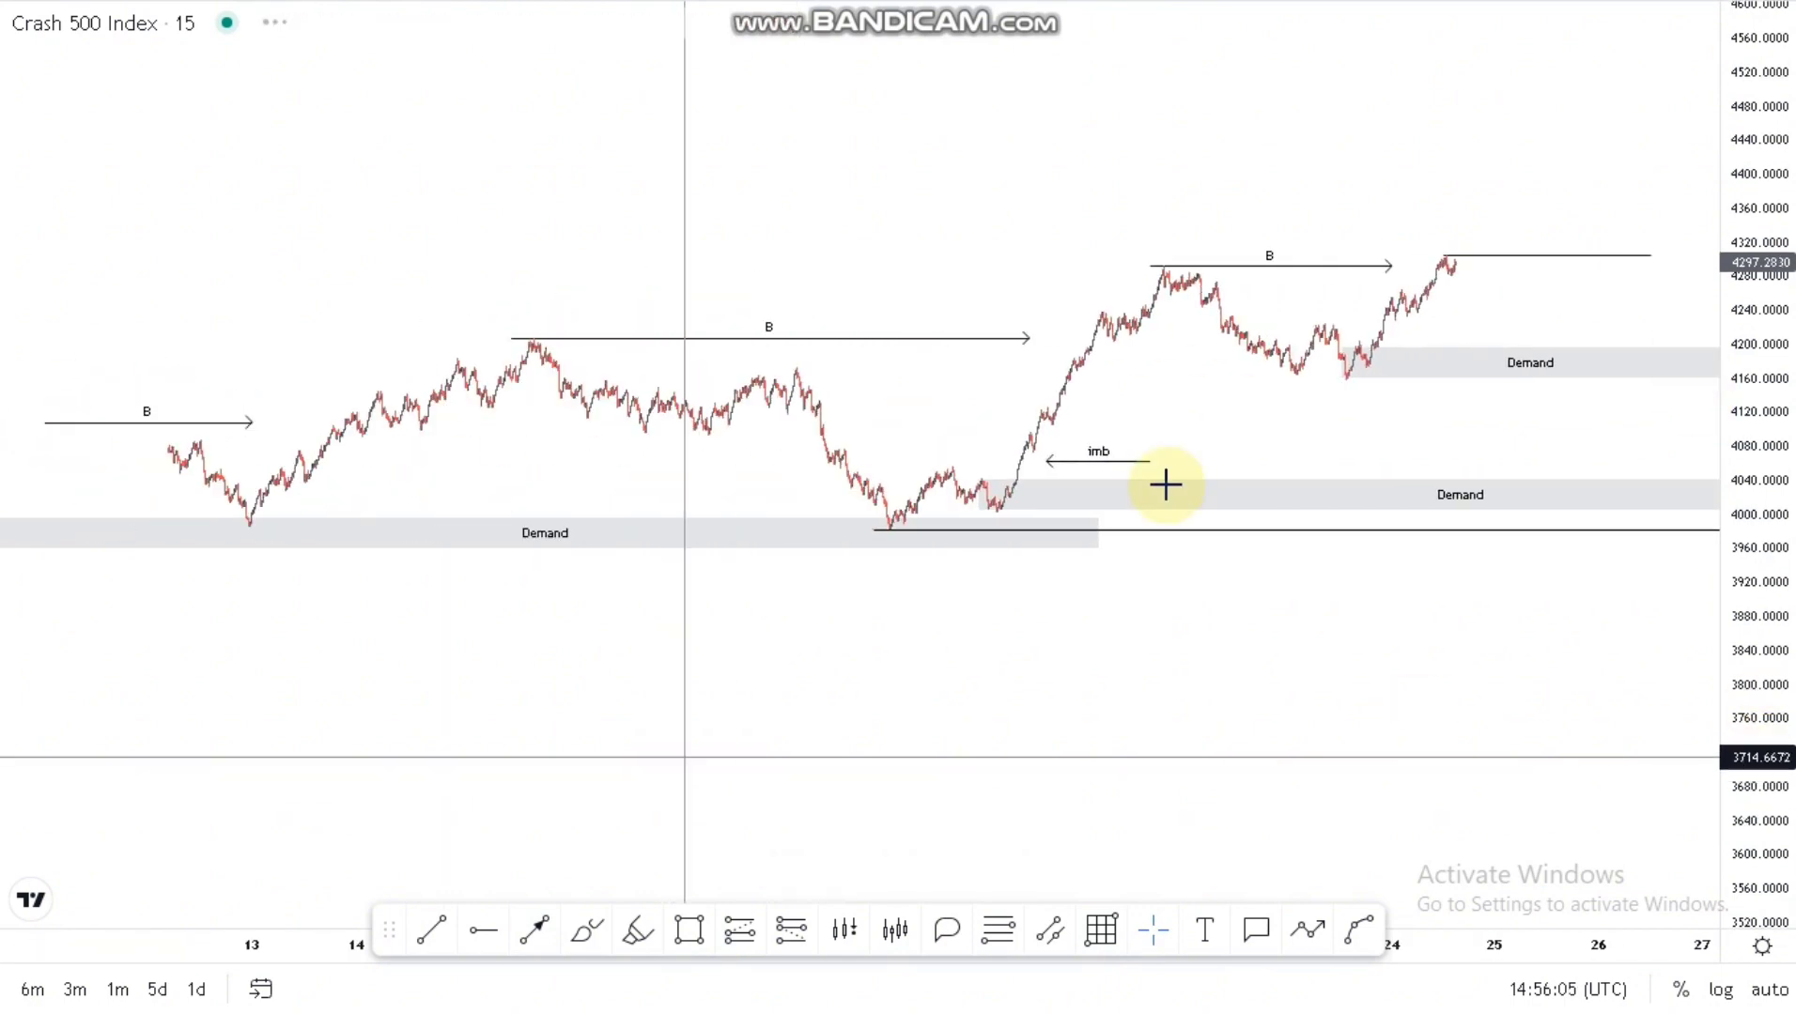
scroll(983, 593, "down", 2)
left_click_drag(1158, 567, 1061, 674)
scroll(1061, 674, "up", 2)
left_click(650, 282)
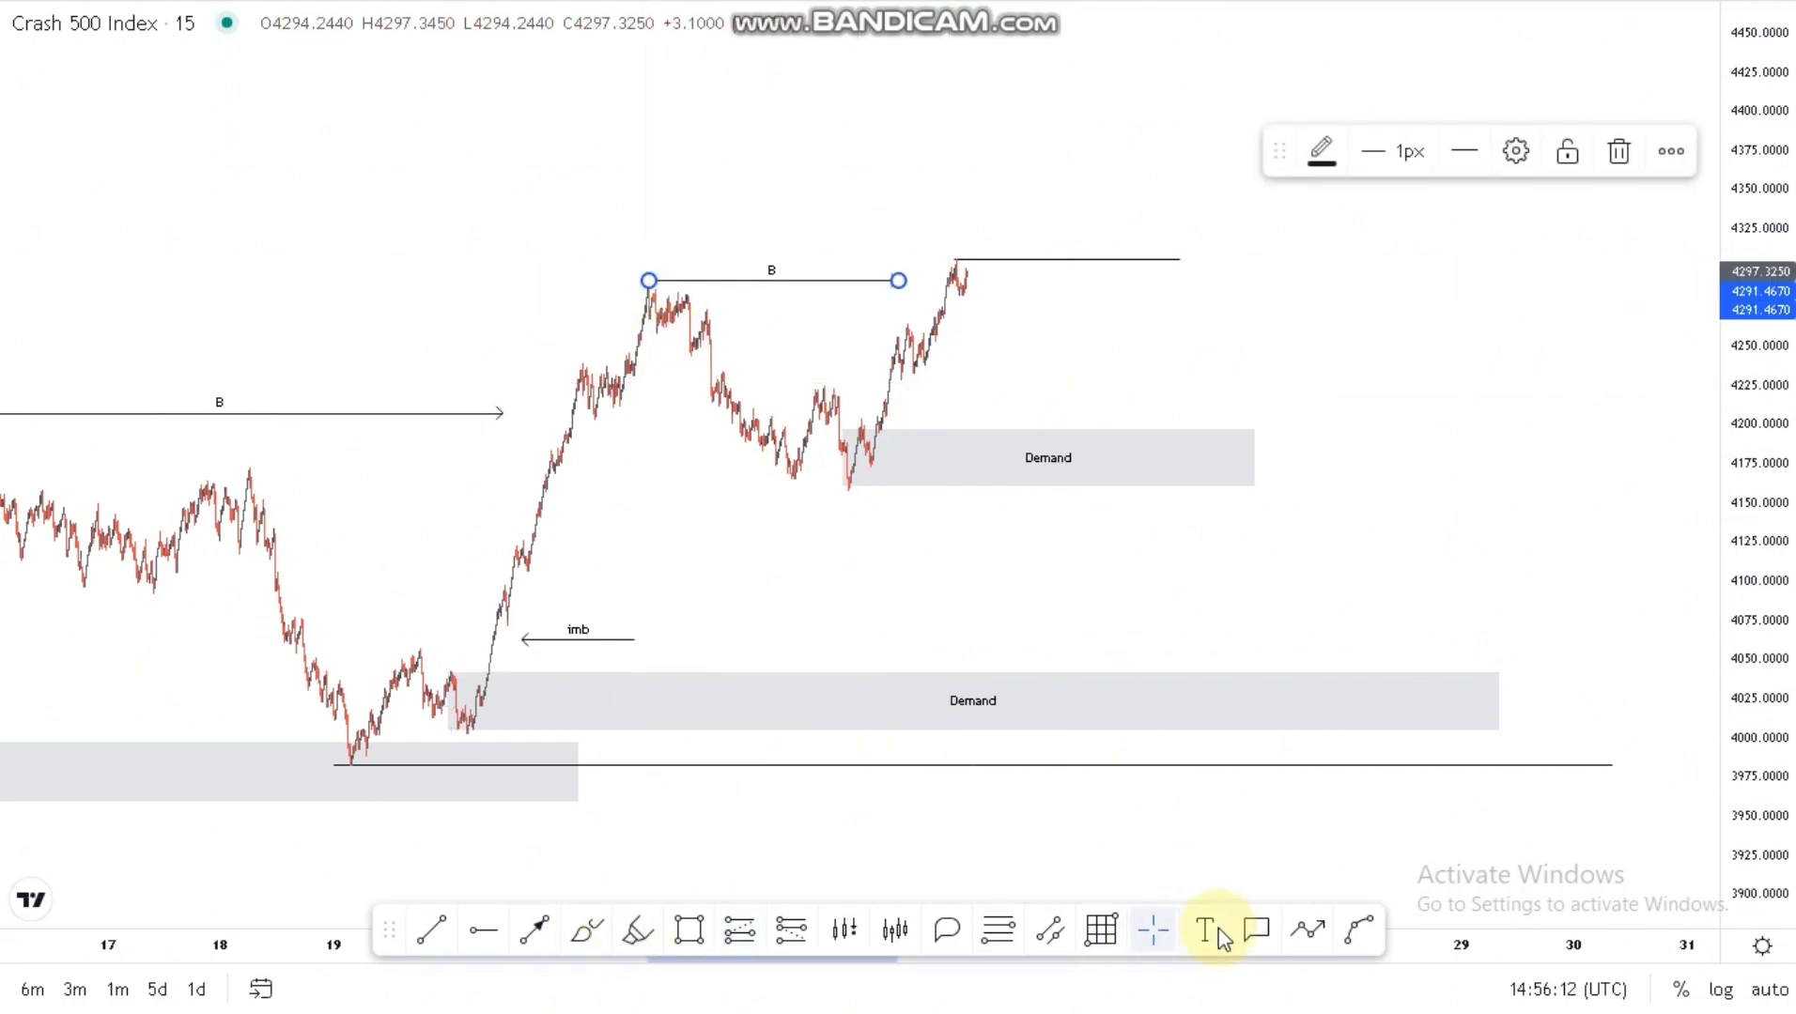
Step: Sketch a zigzag path from the newest candle into the upper demand zone and back up to about 4216, and delete it
left_click(1307, 930)
left_click(969, 274)
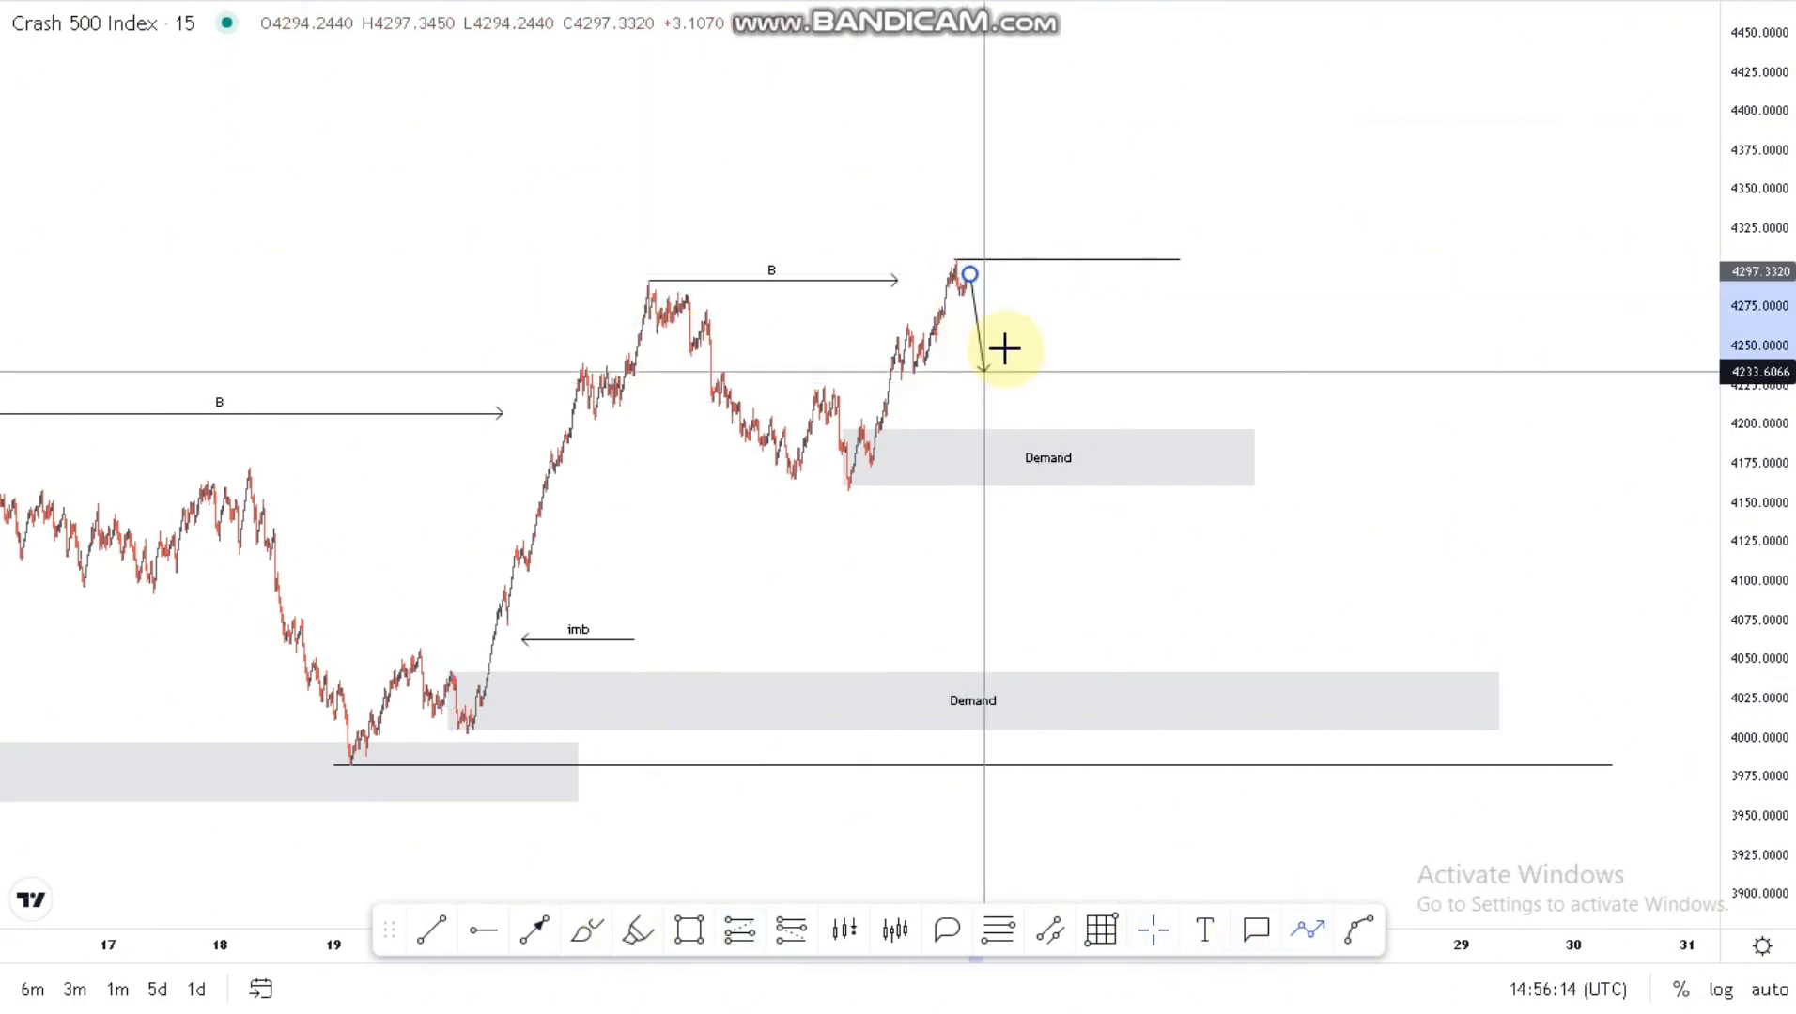
left_click(991, 389)
left_click(1014, 413)
left_click(1033, 374)
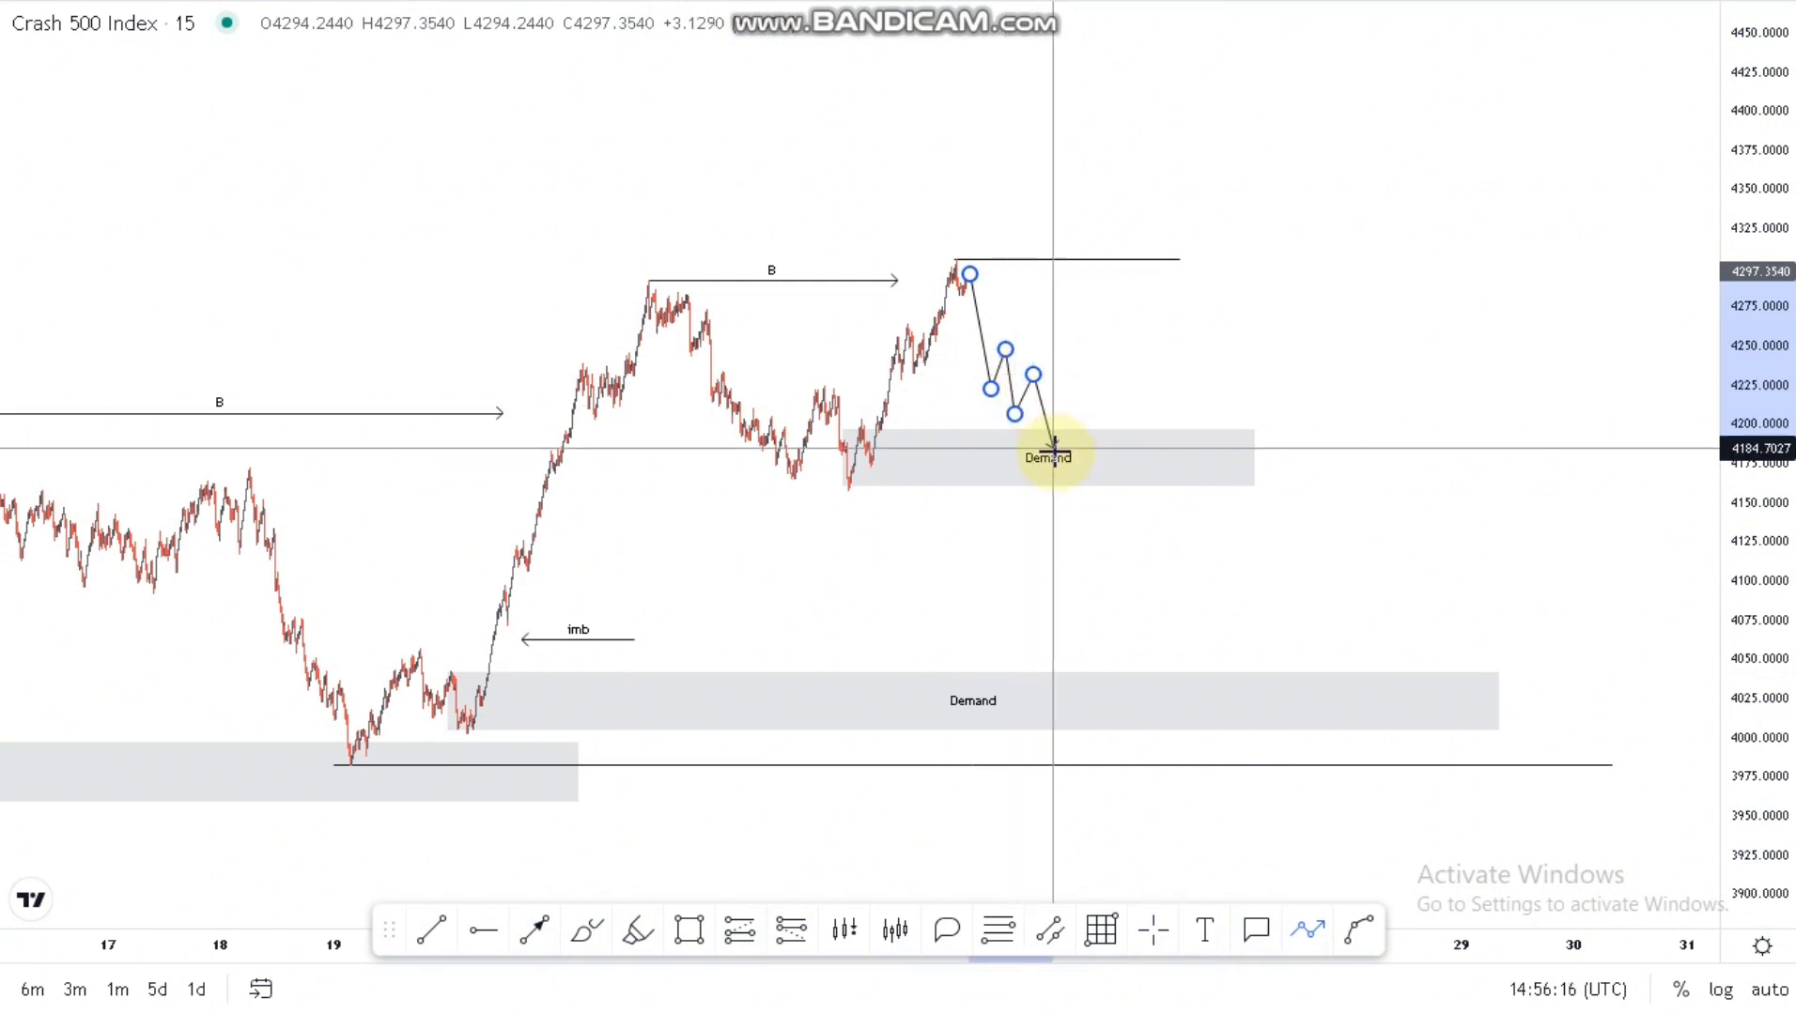
left_click(1054, 453)
left_click(1075, 346)
left_click(1089, 399)
double_click(1131, 184)
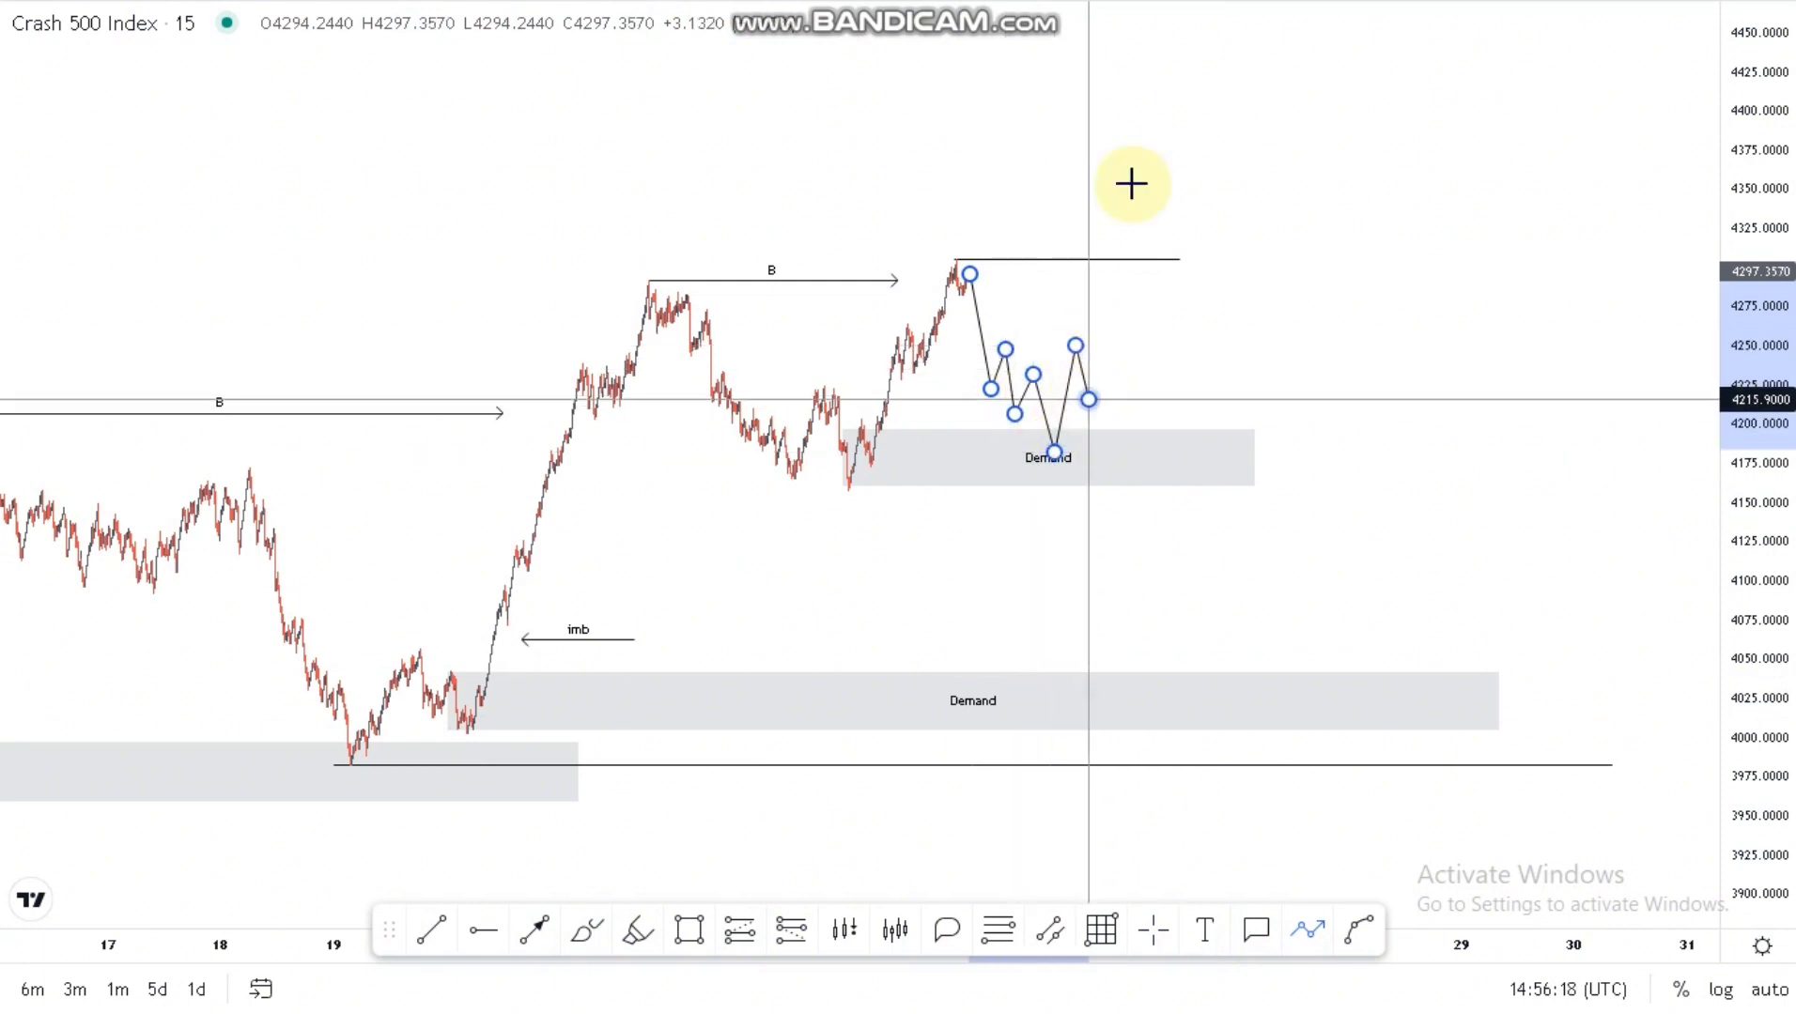
left_click(1624, 154)
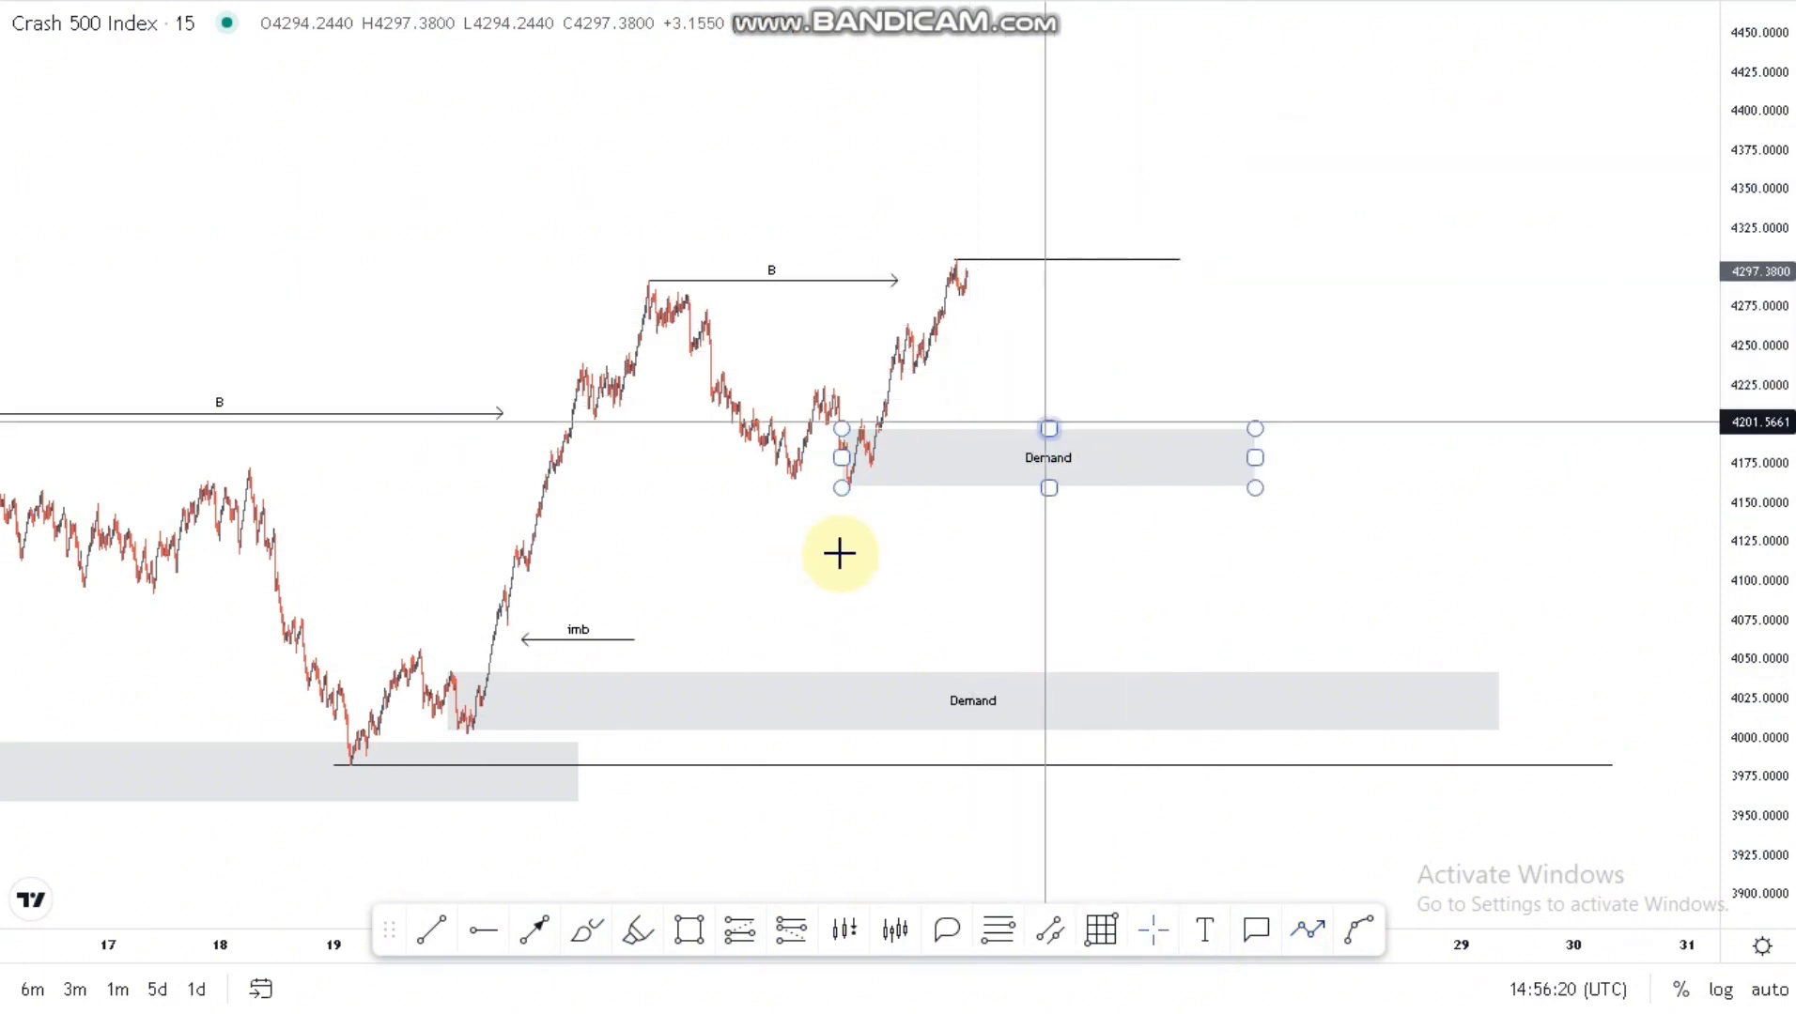
Step: Sketch arrows from the newest candle down to about 4033 in the middle demand zone and up to about 4354, and delete both
left_click(535, 930)
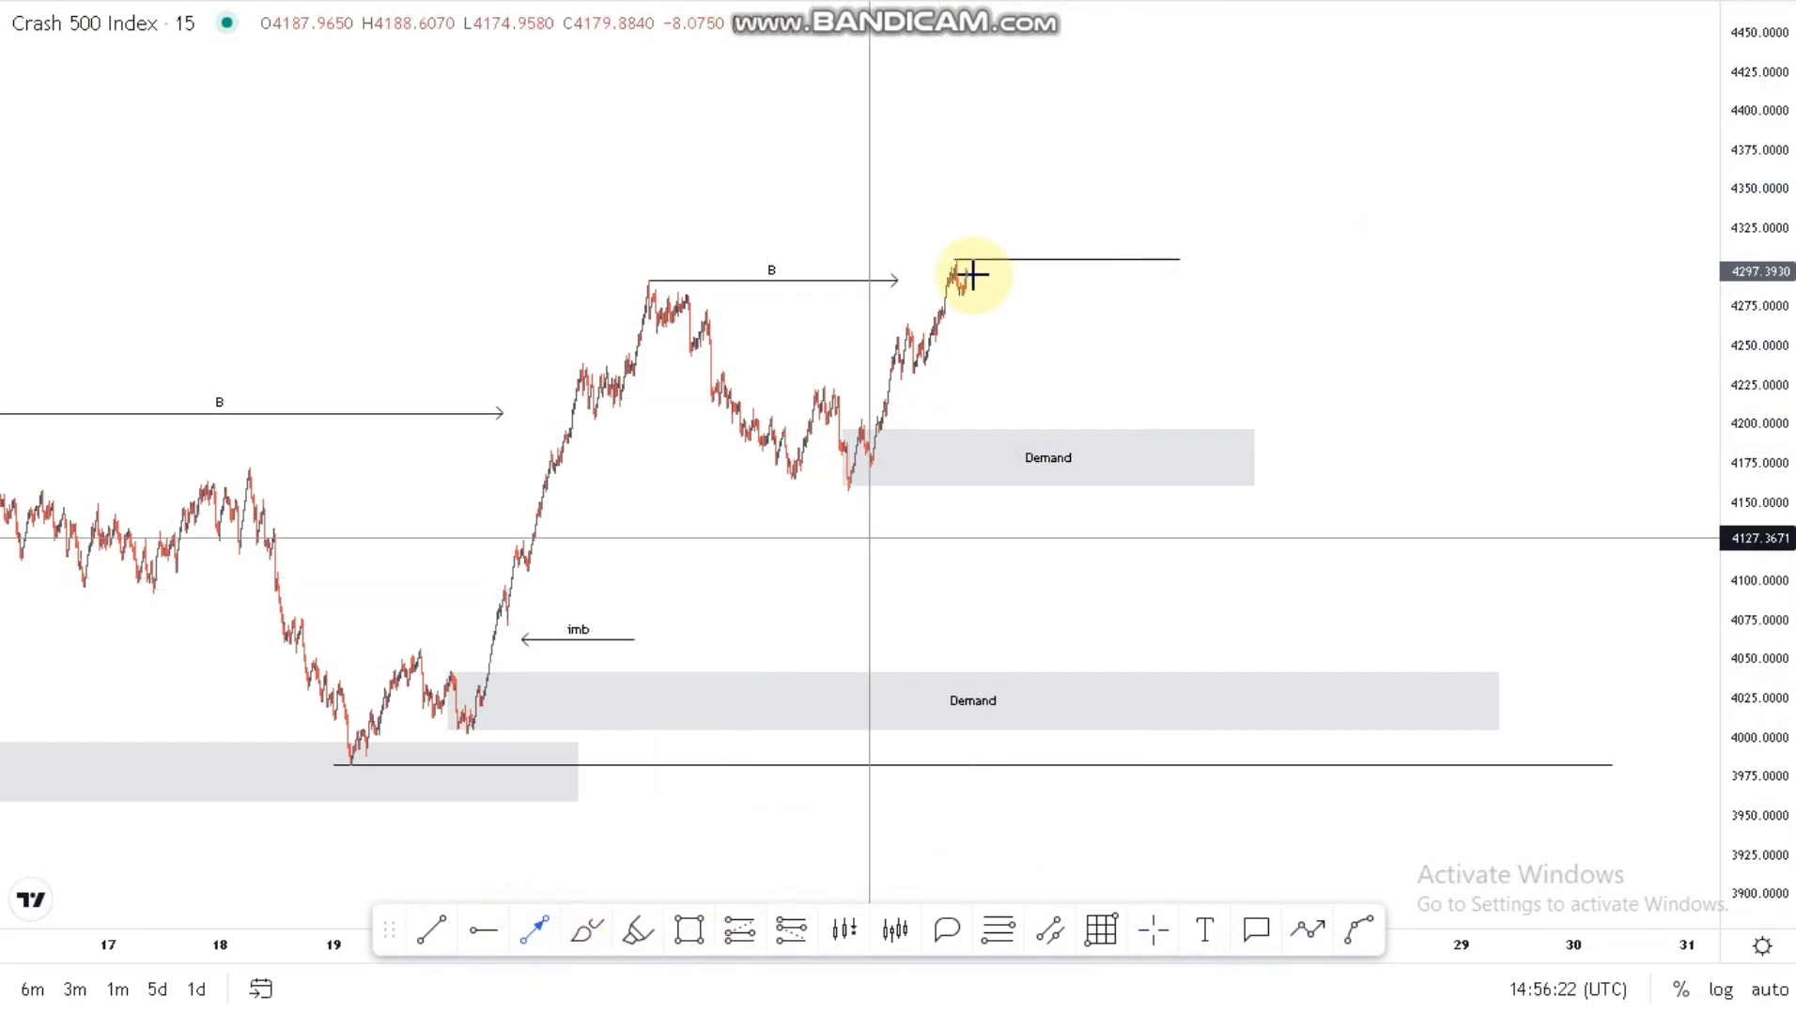
left_click(1033, 681)
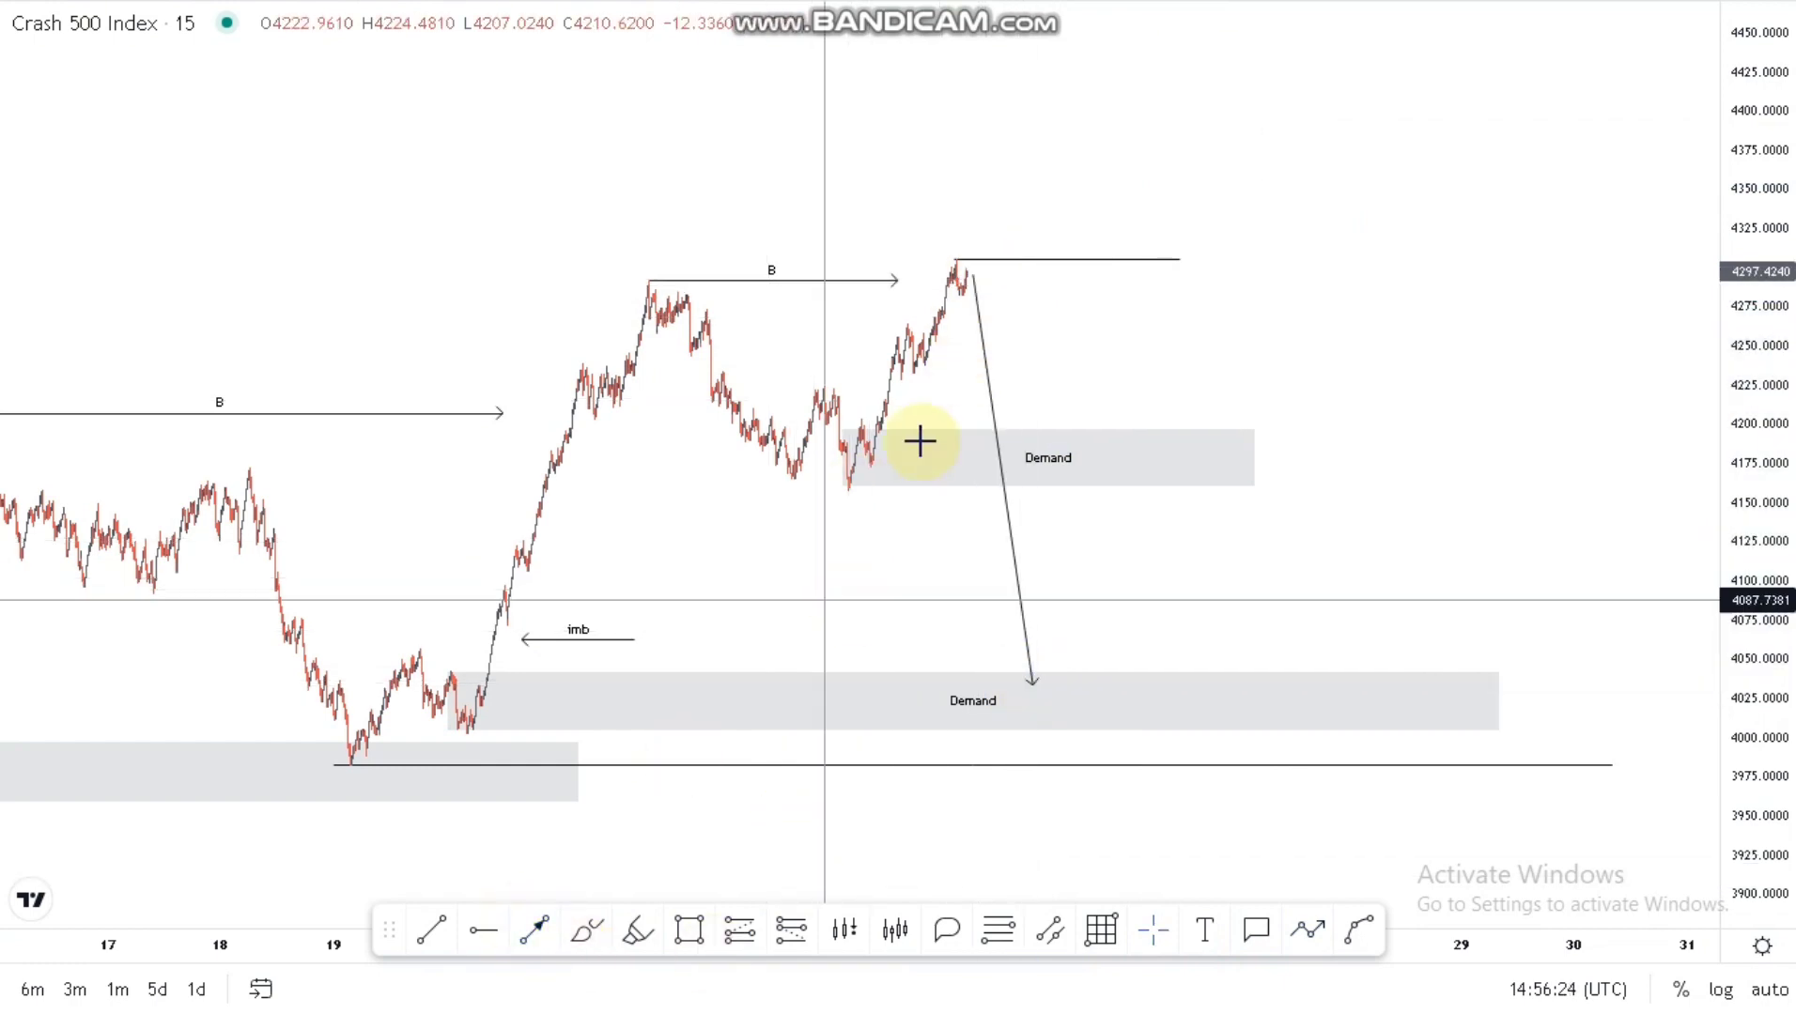
left_click(553, 940)
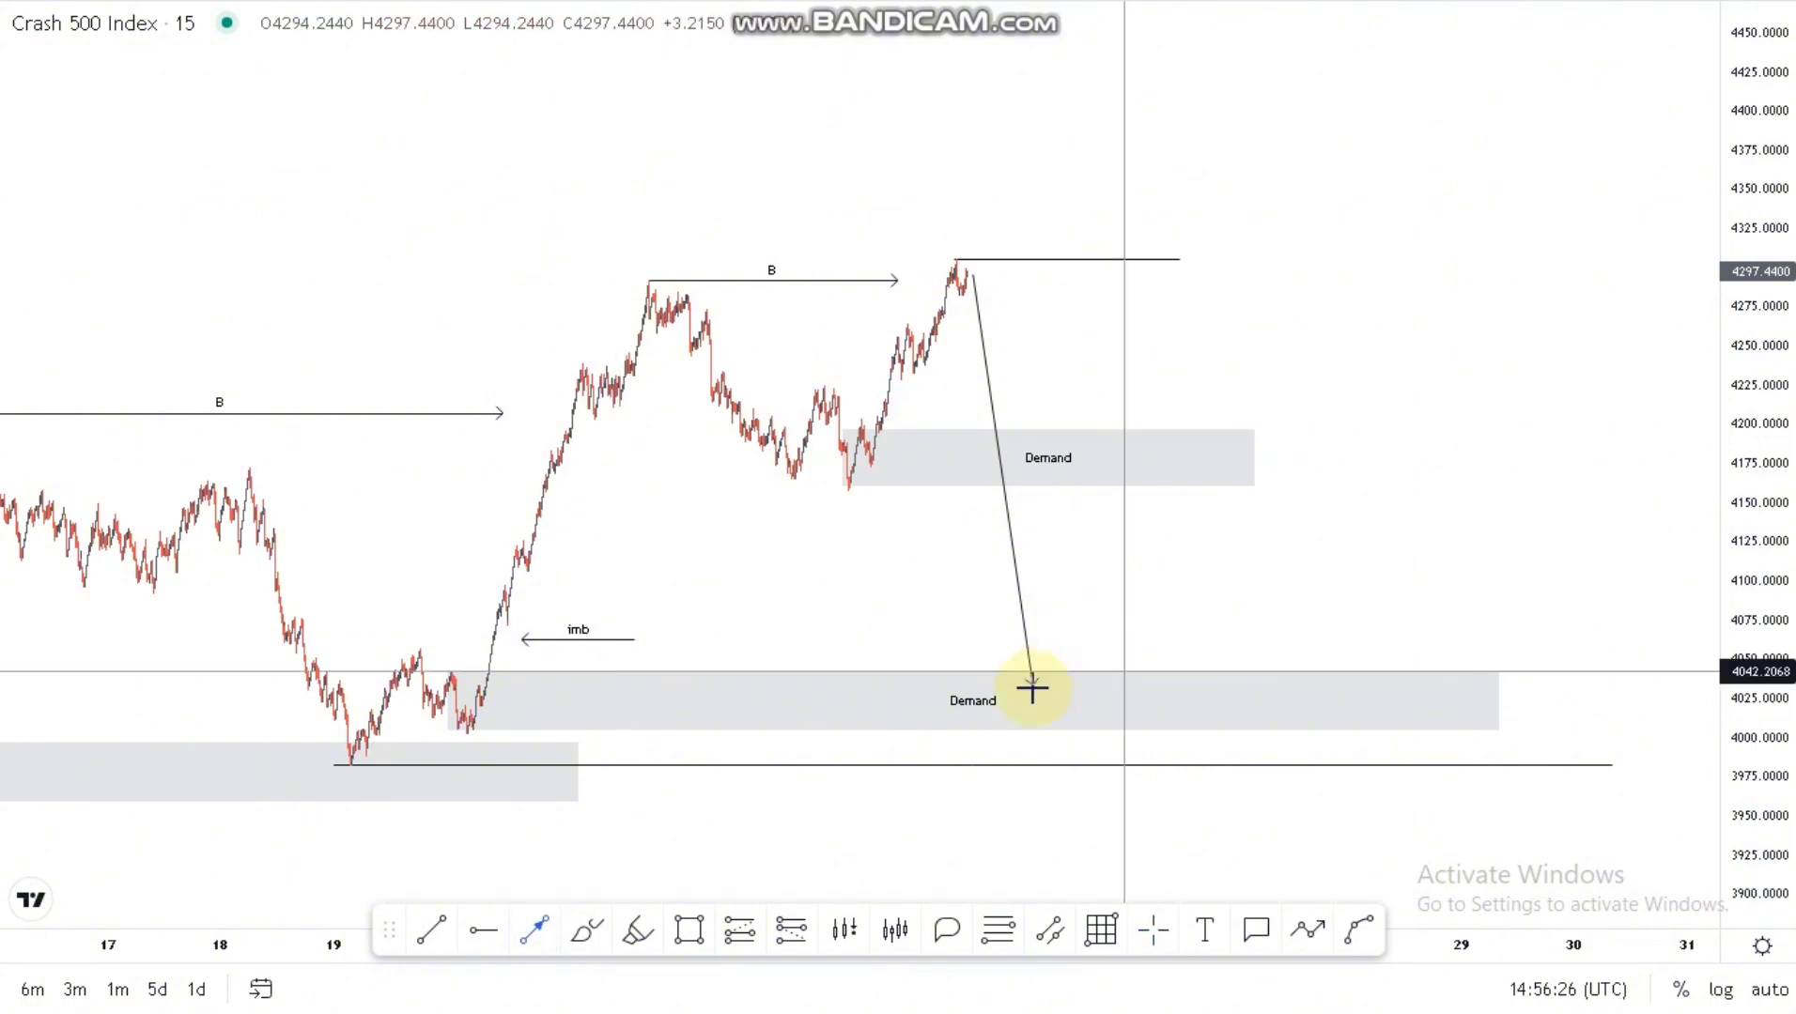
left_click(1185, 182)
double_click(1185, 184)
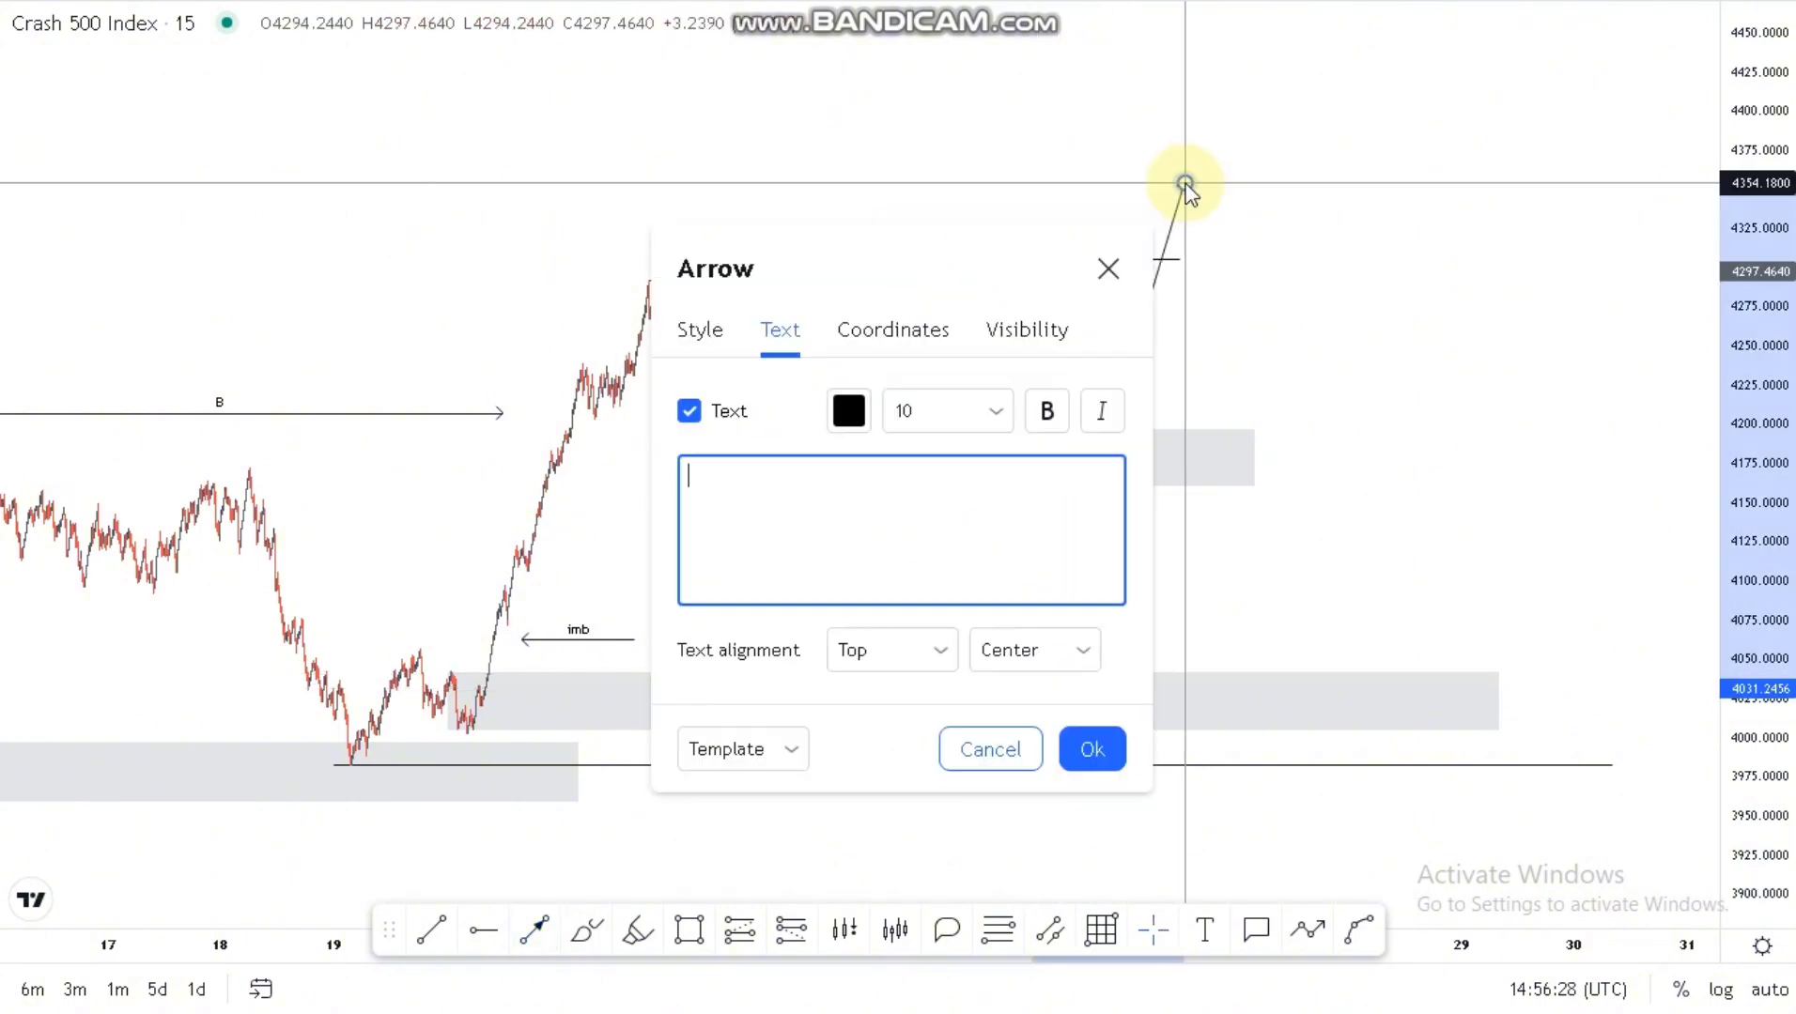
left_click(1108, 270)
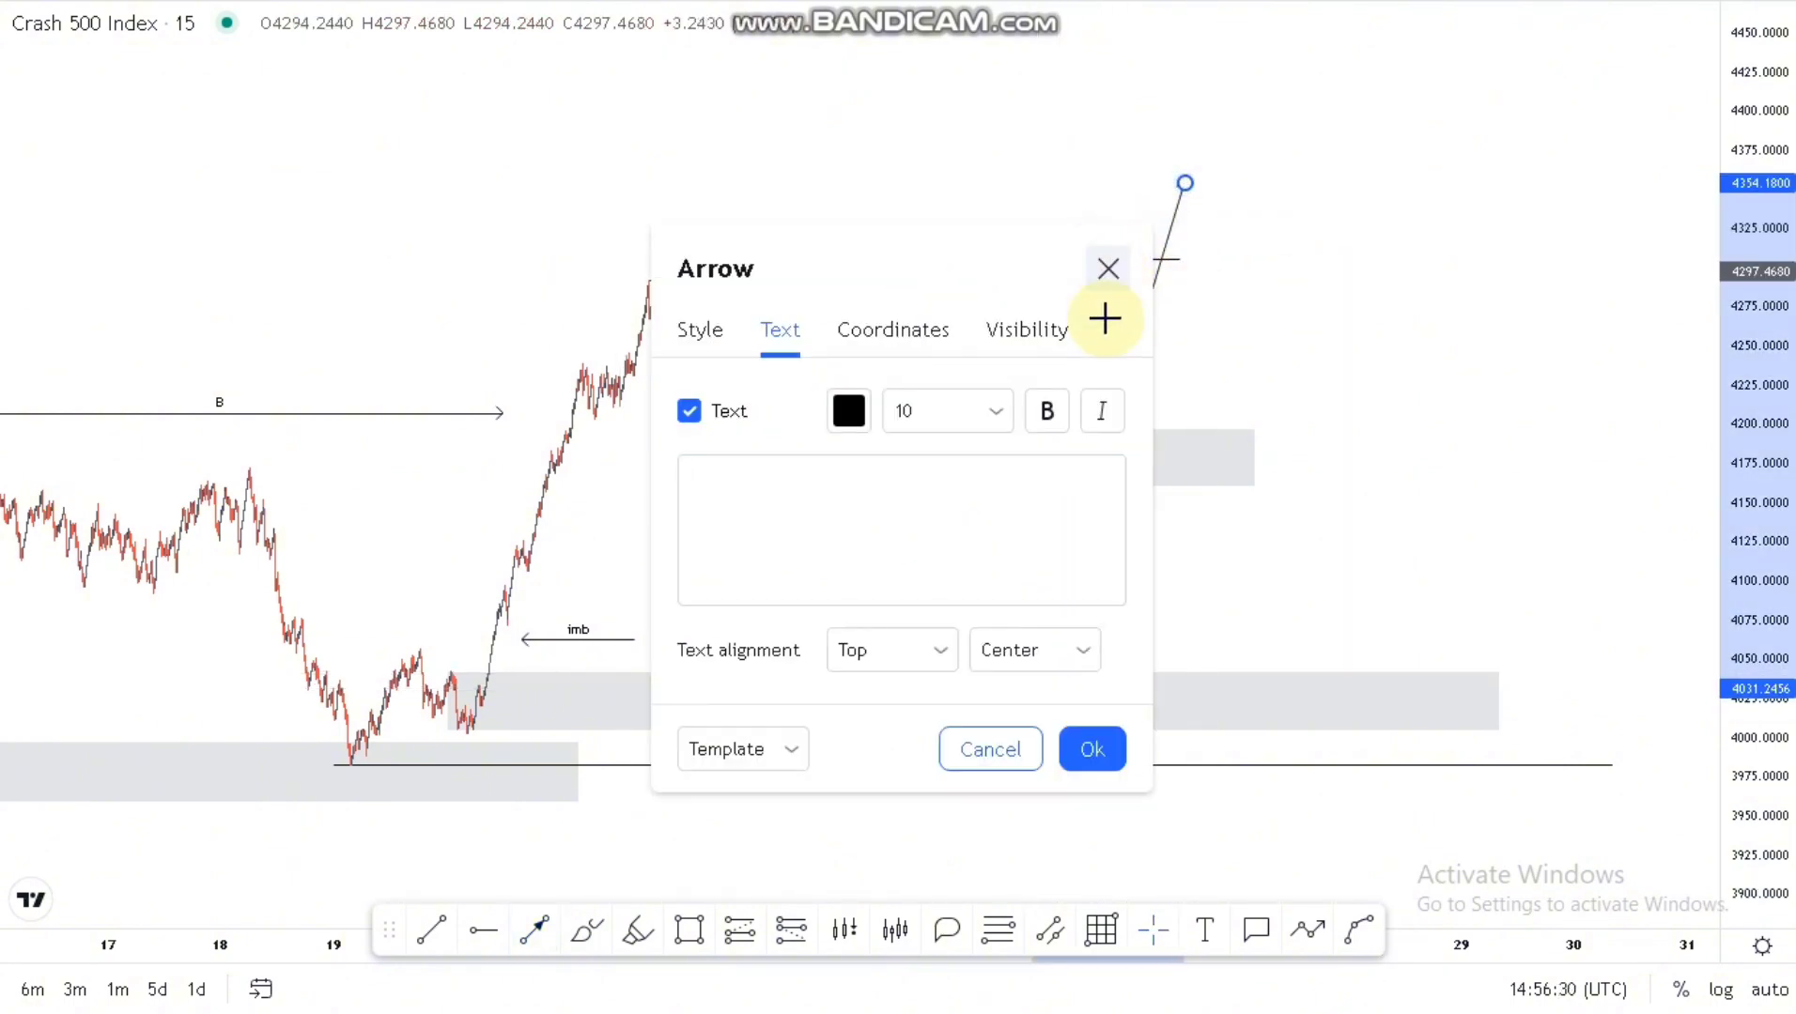
key("Delete")
left_click(983, 353)
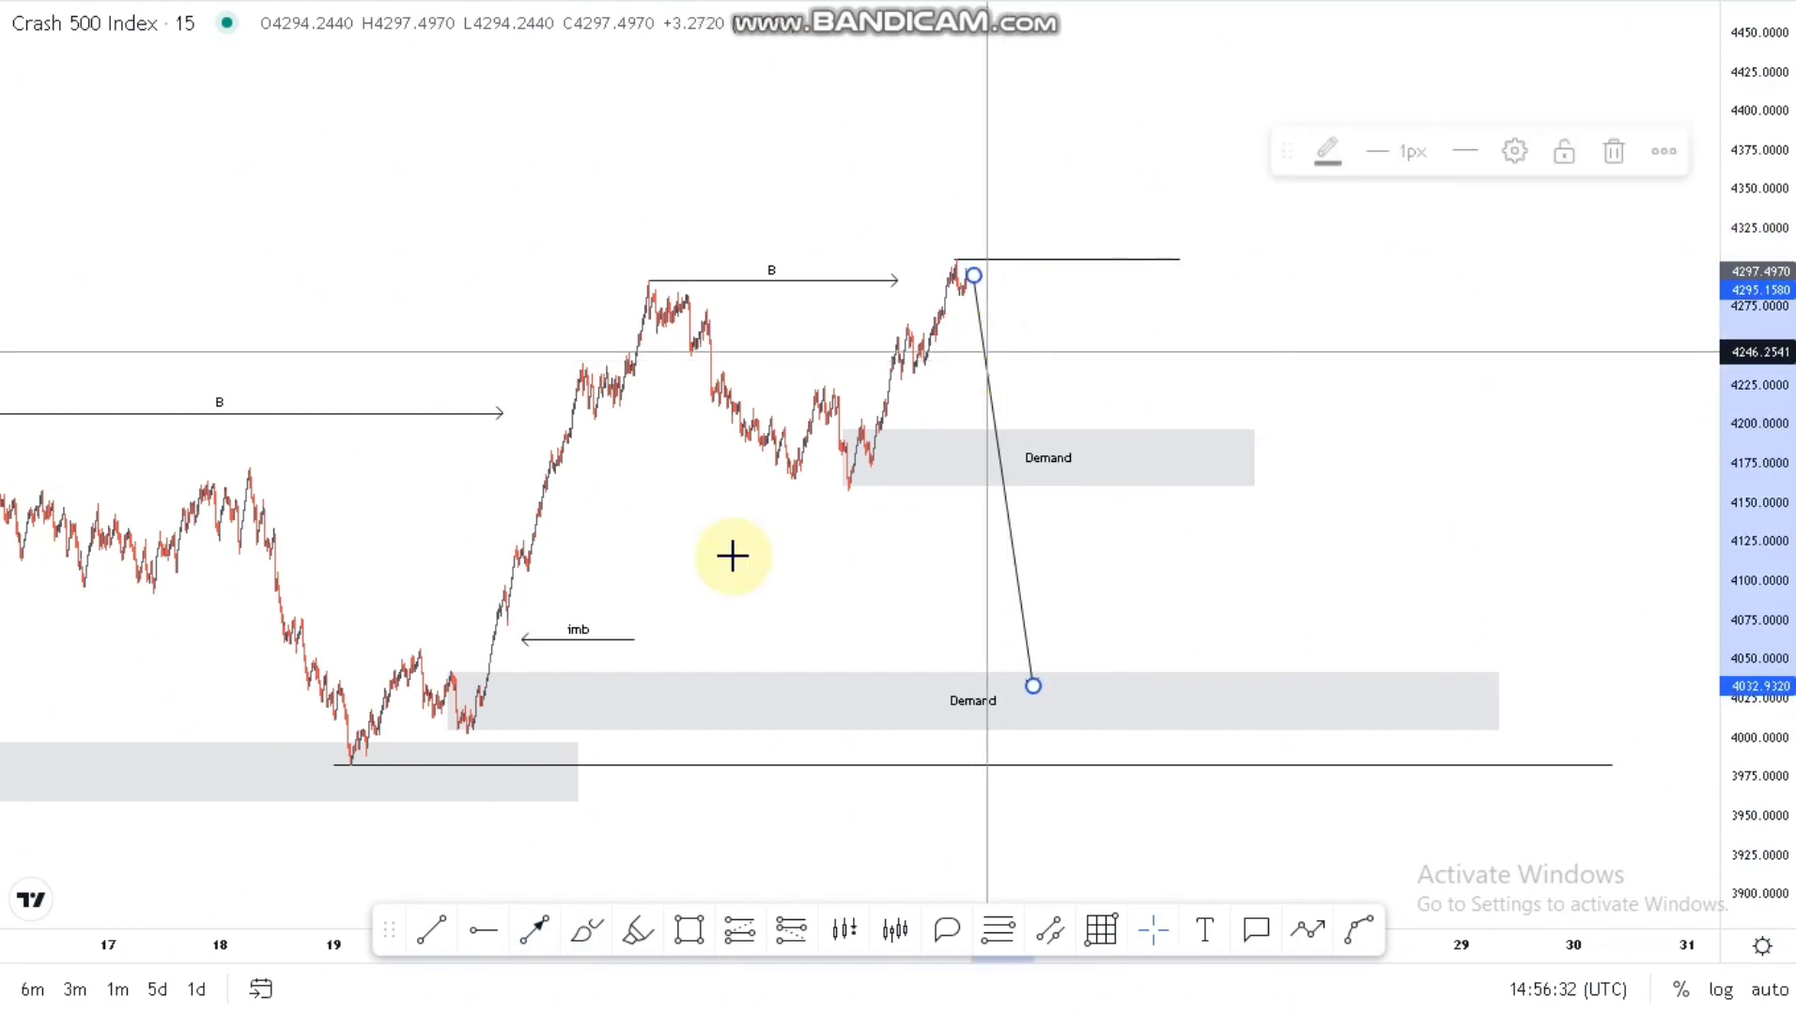
key("Delete")
Step: Draw a horizontal trend line at about 4156 from the 20 March rise to the swing low at the start of the upper demand zone
left_click_drag(981, 557, 1547, 550)
scroll(1439, 579, "up", 8)
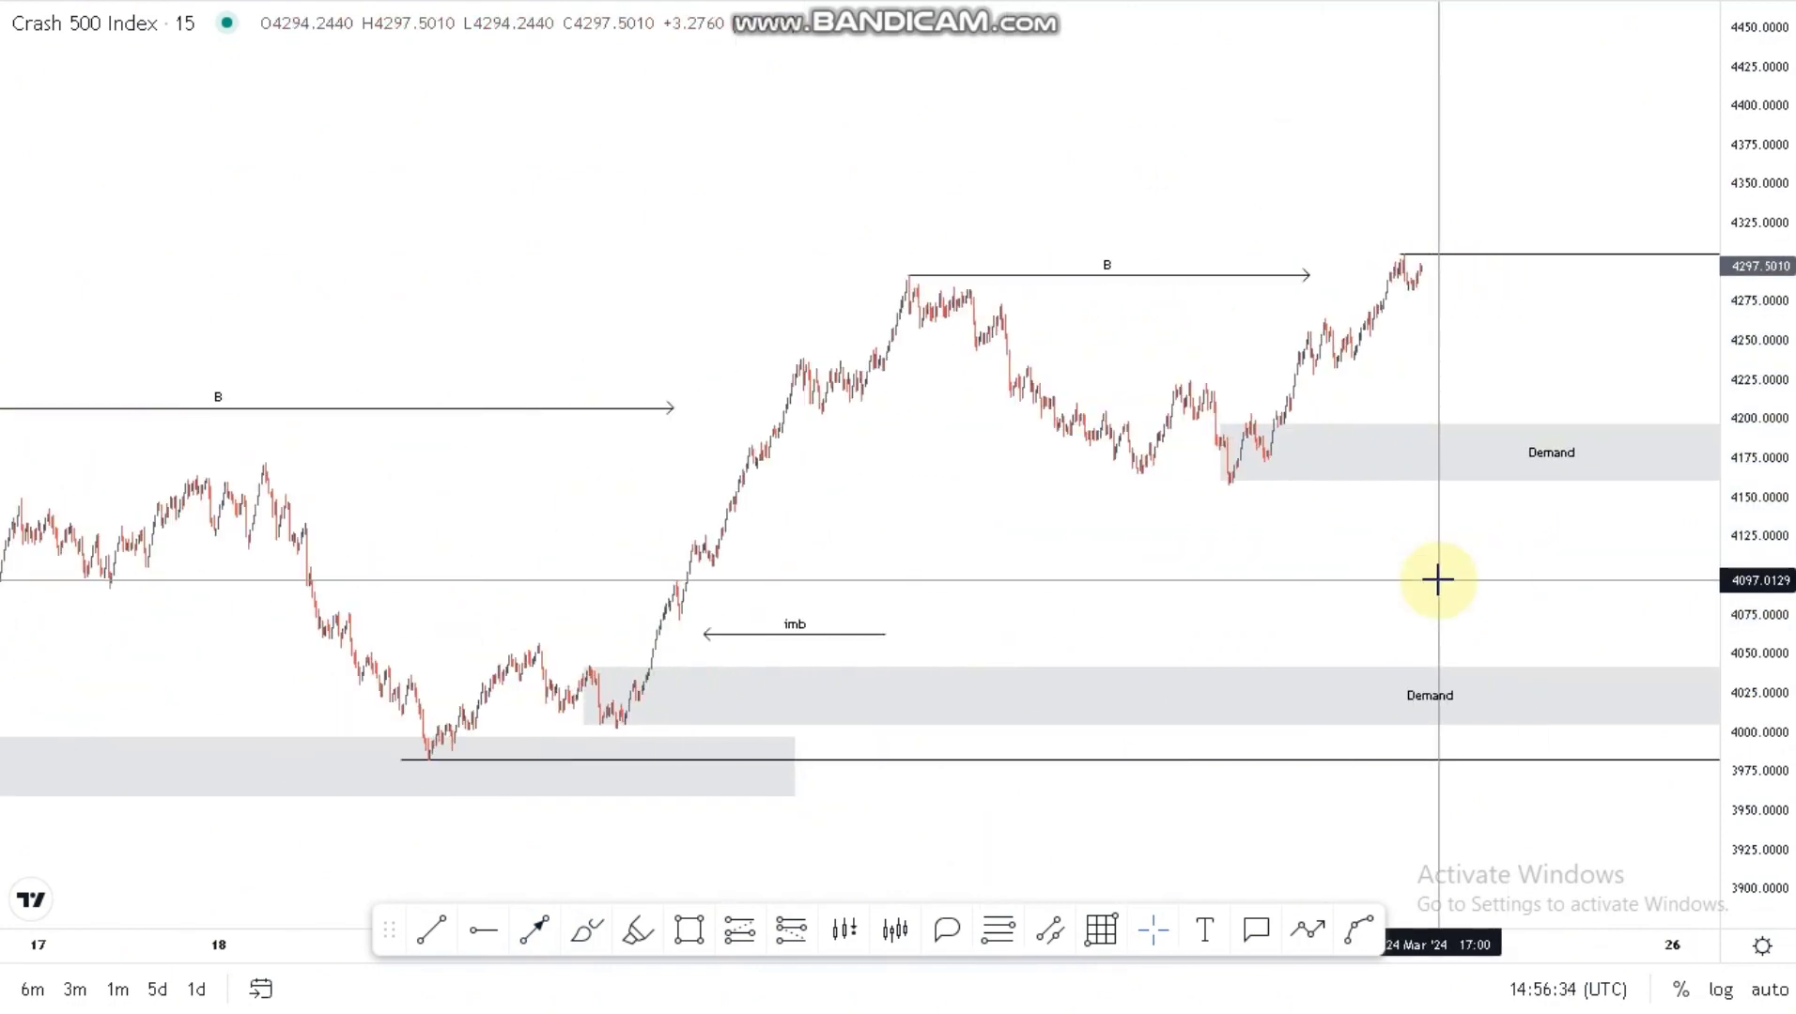
left_click_drag(942, 565, 1495, 551)
scroll(1495, 550, "up", 4)
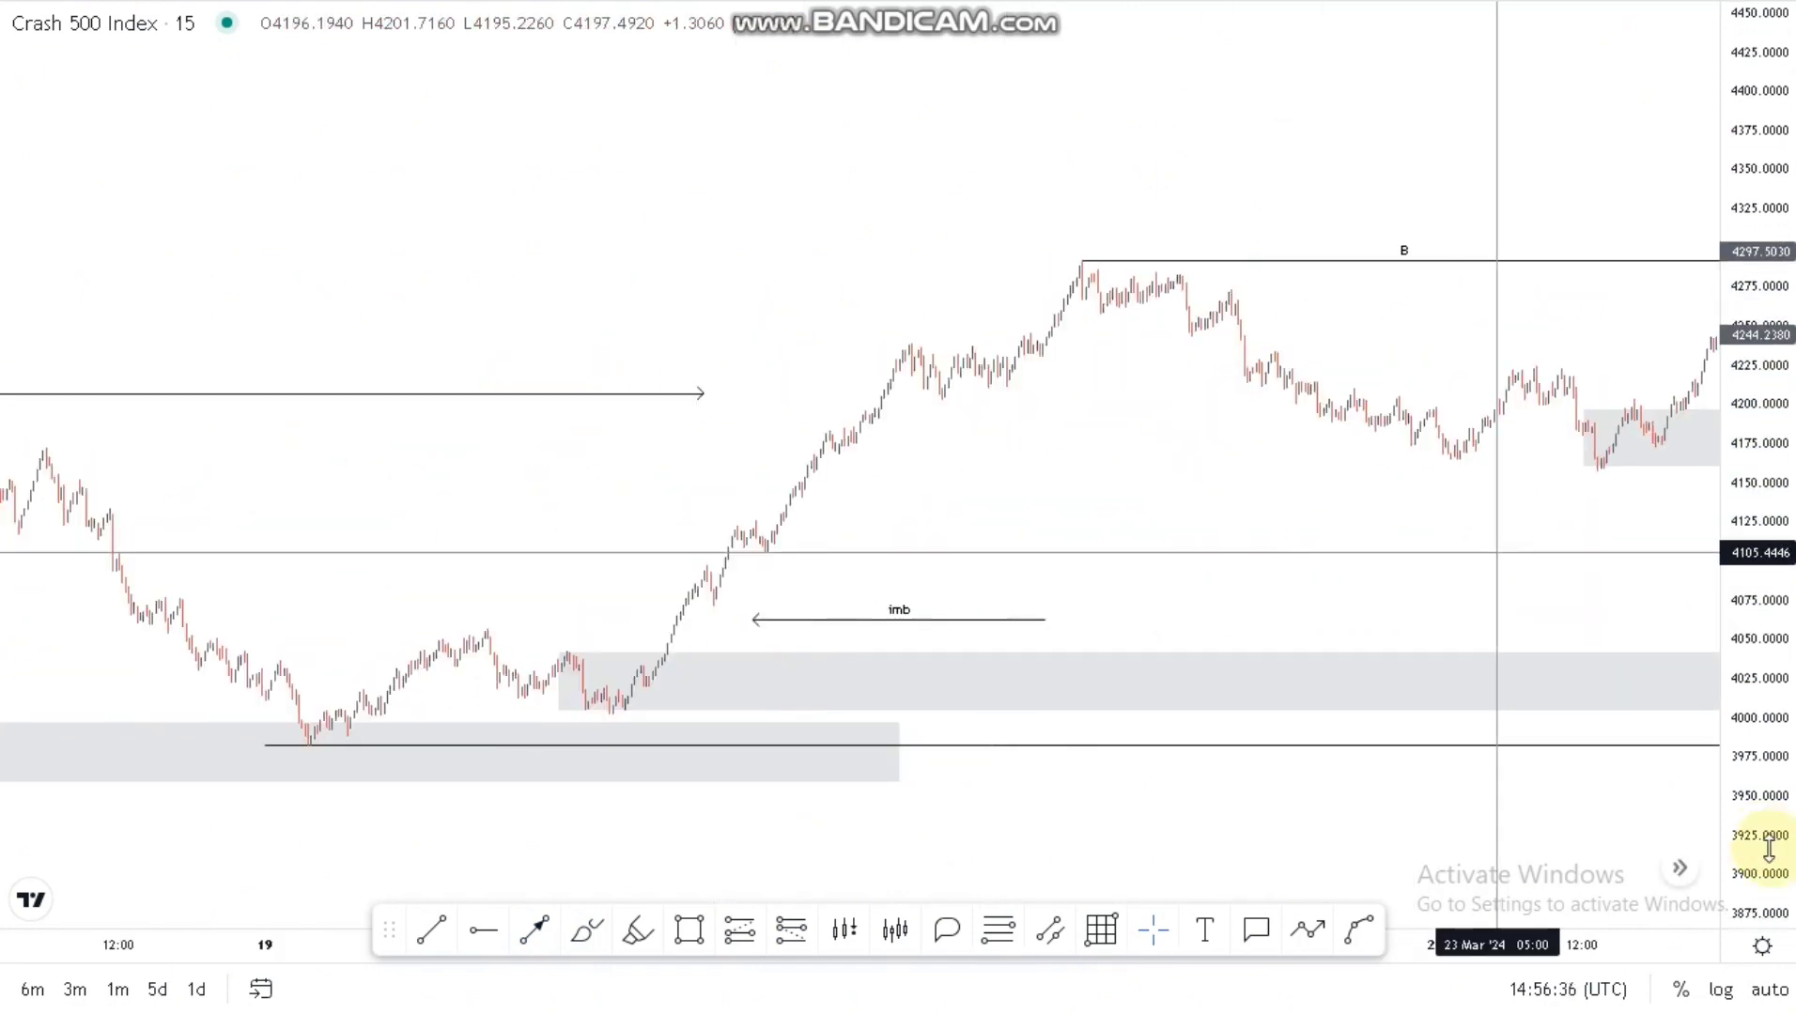
scroll(977, 526, "up", 4)
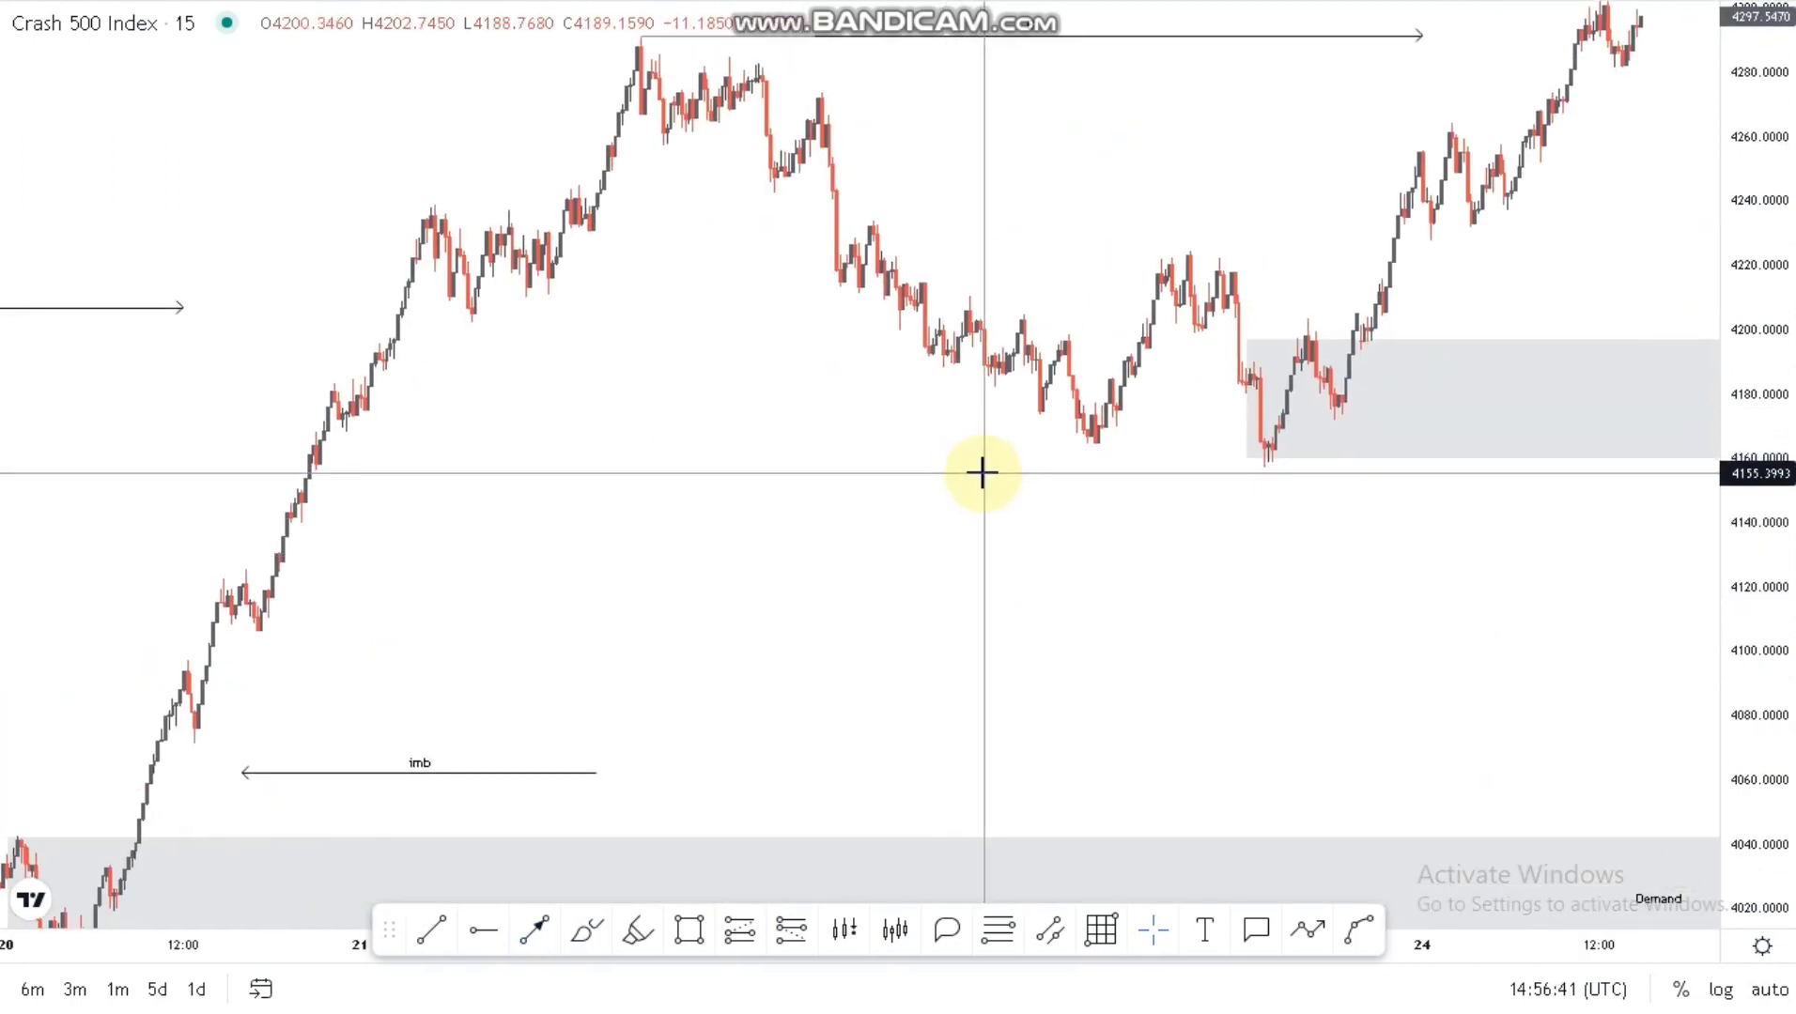
left_click(431, 930)
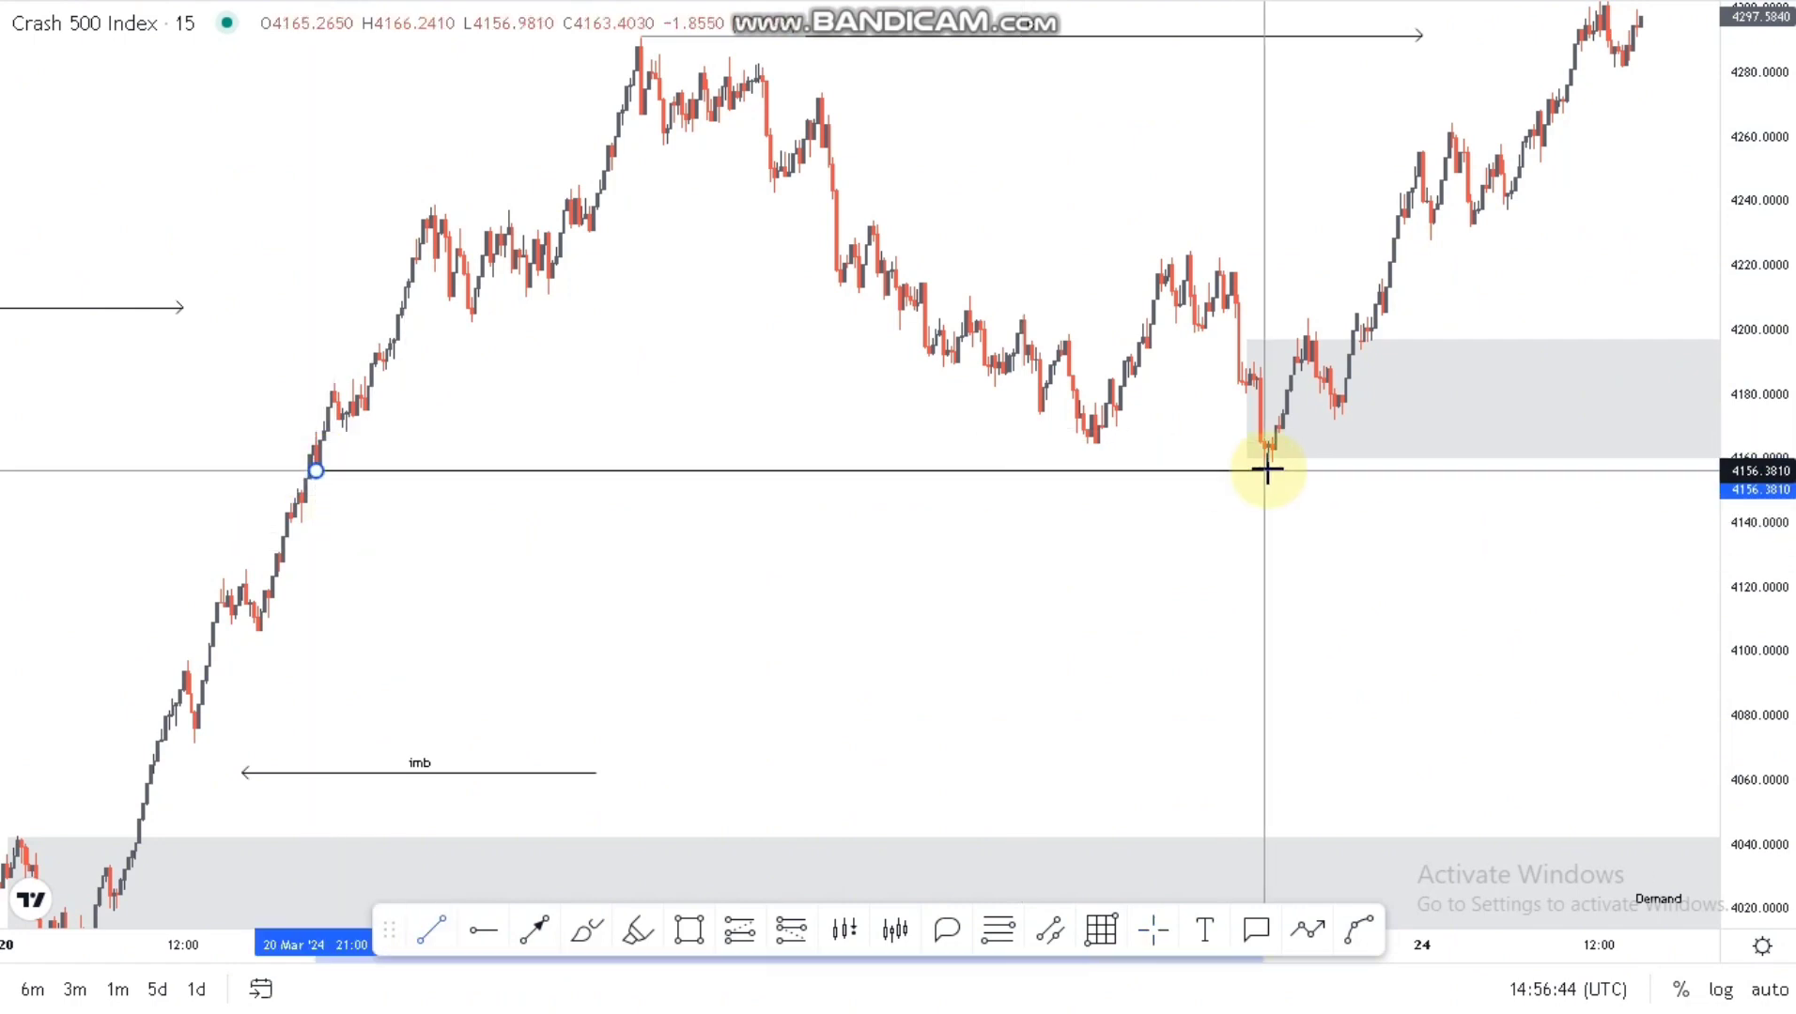
left_click(1313, 539)
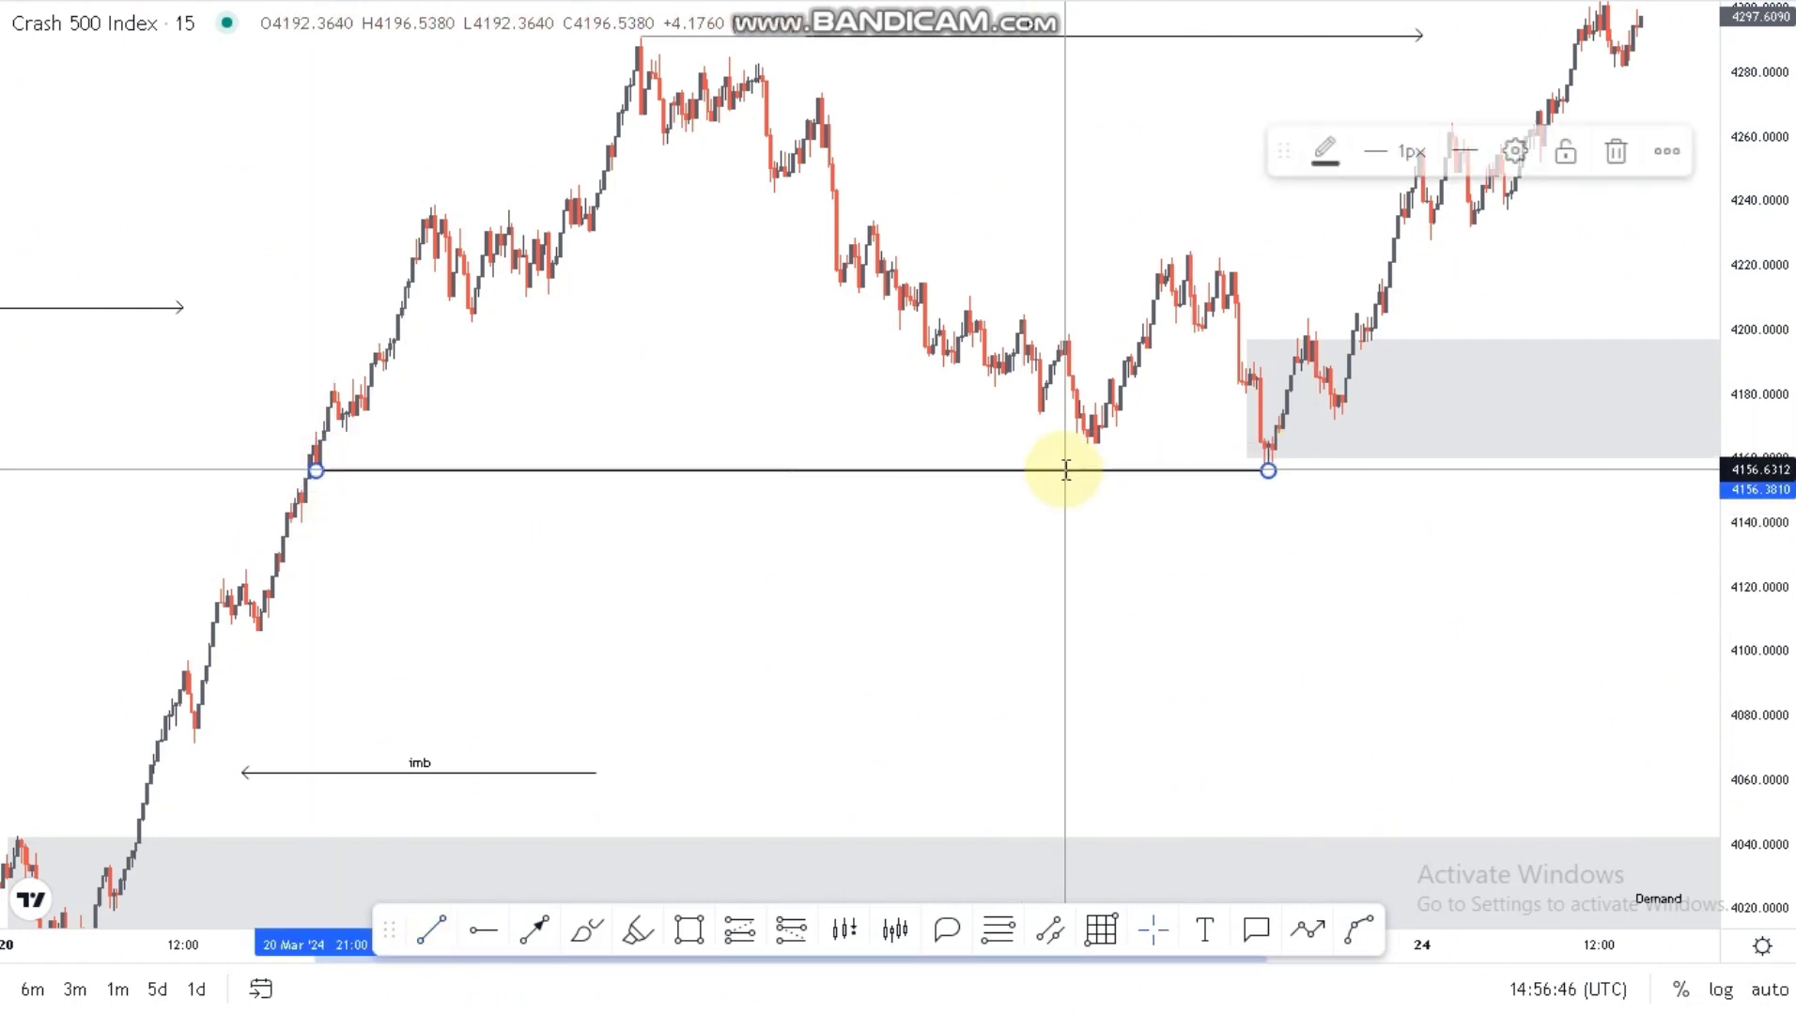
Step: Label the new trend line under the swing low with "$" and align the text to the line's bottom
double_click(1062, 470)
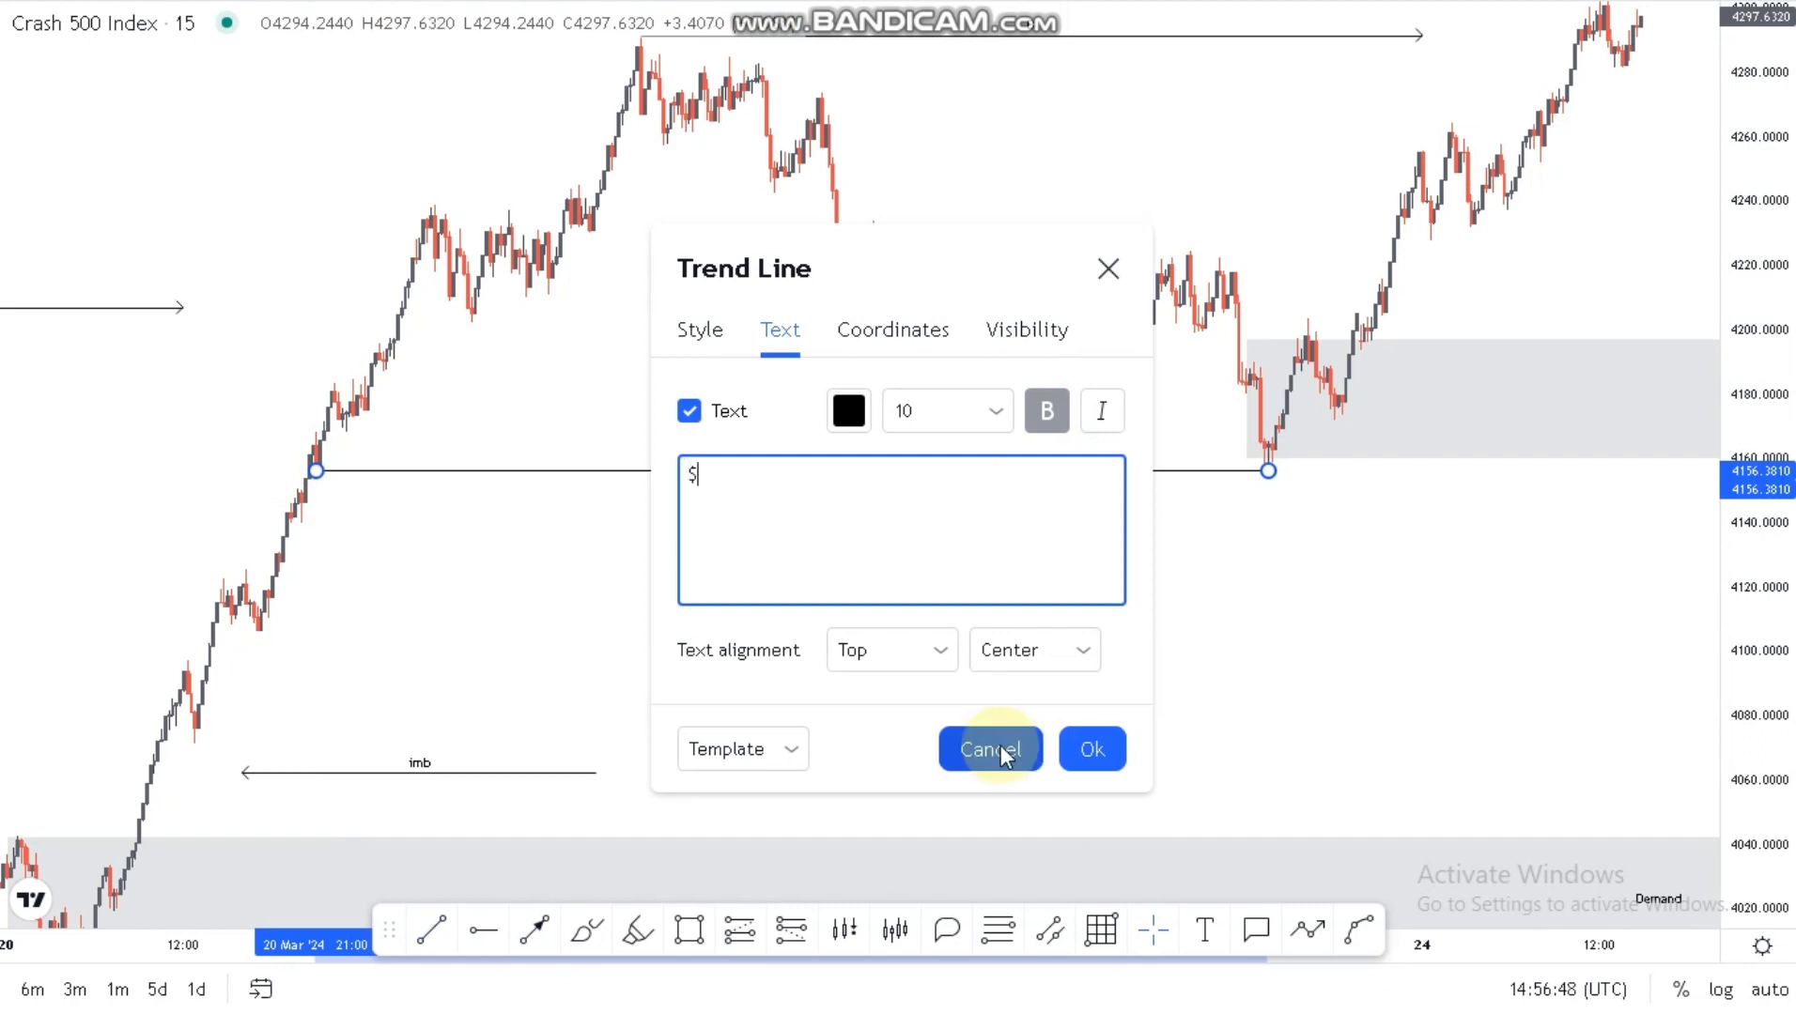
left_click(874, 786)
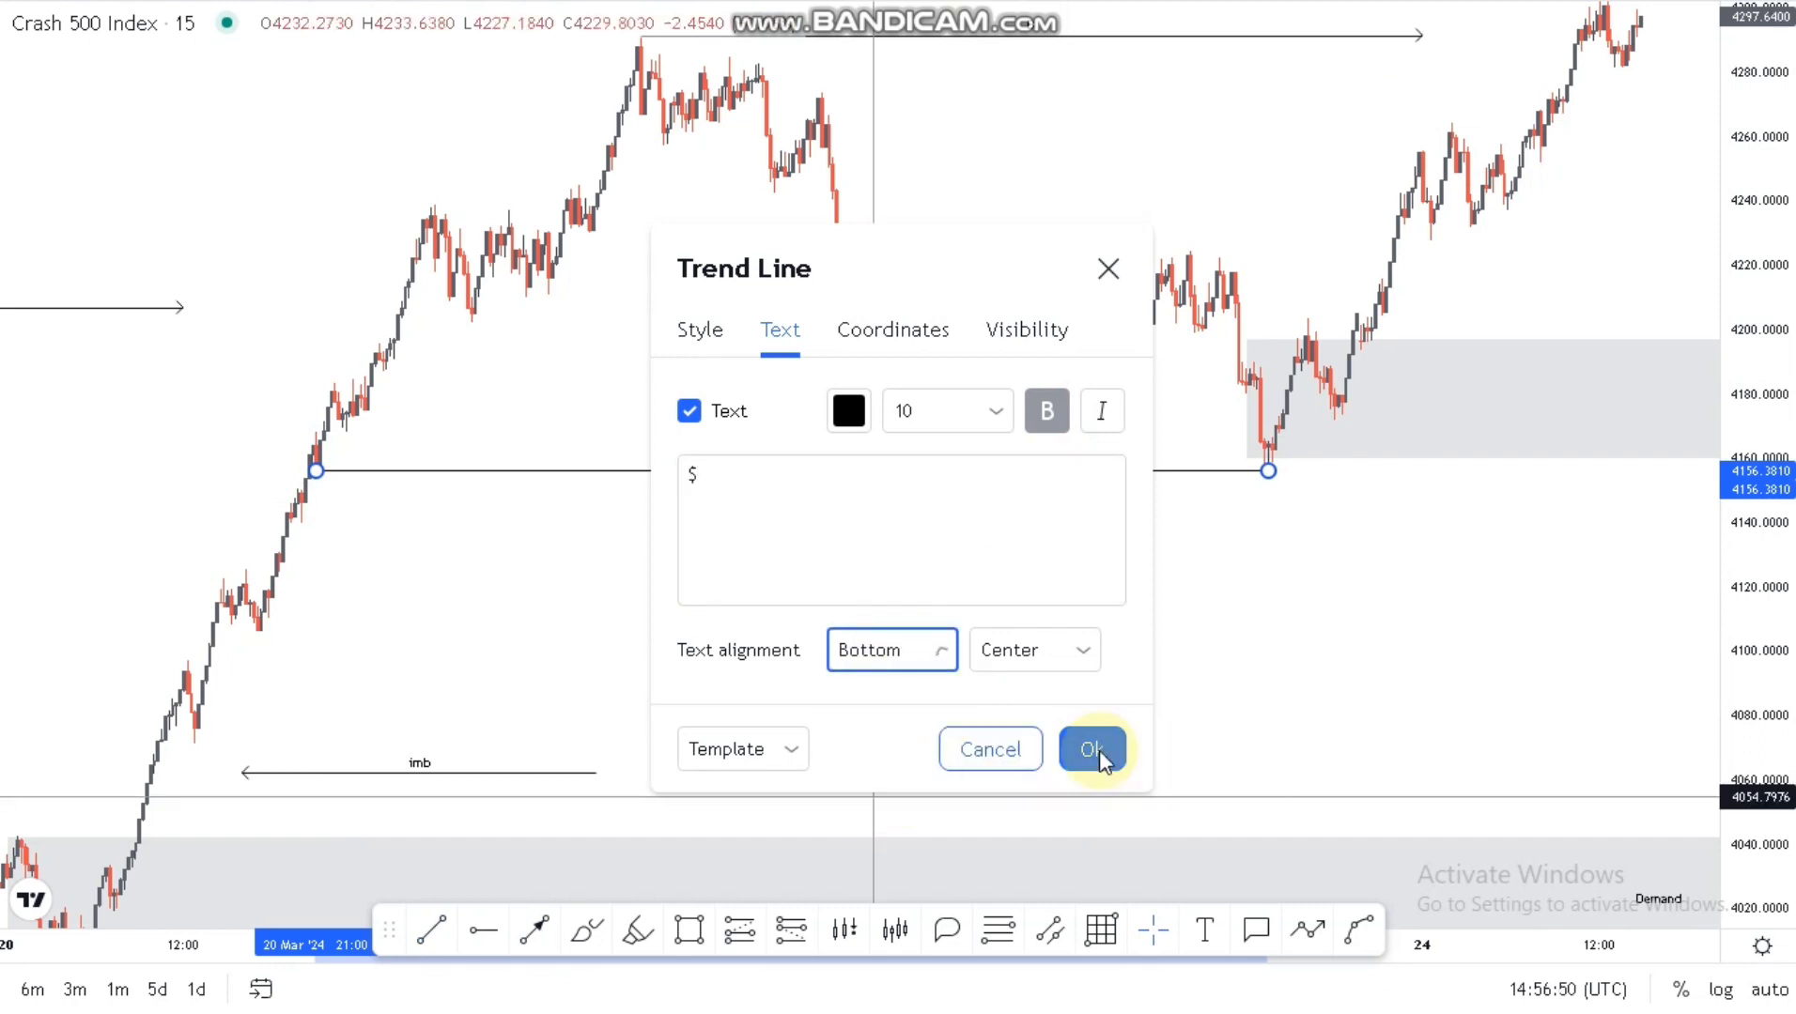
left_click(1092, 750)
Step: Draw a zigzag path from the newest candle down to about 4179 in the upper demand zone and back up to about 4303
left_click_drag(1057, 744, 875, 582)
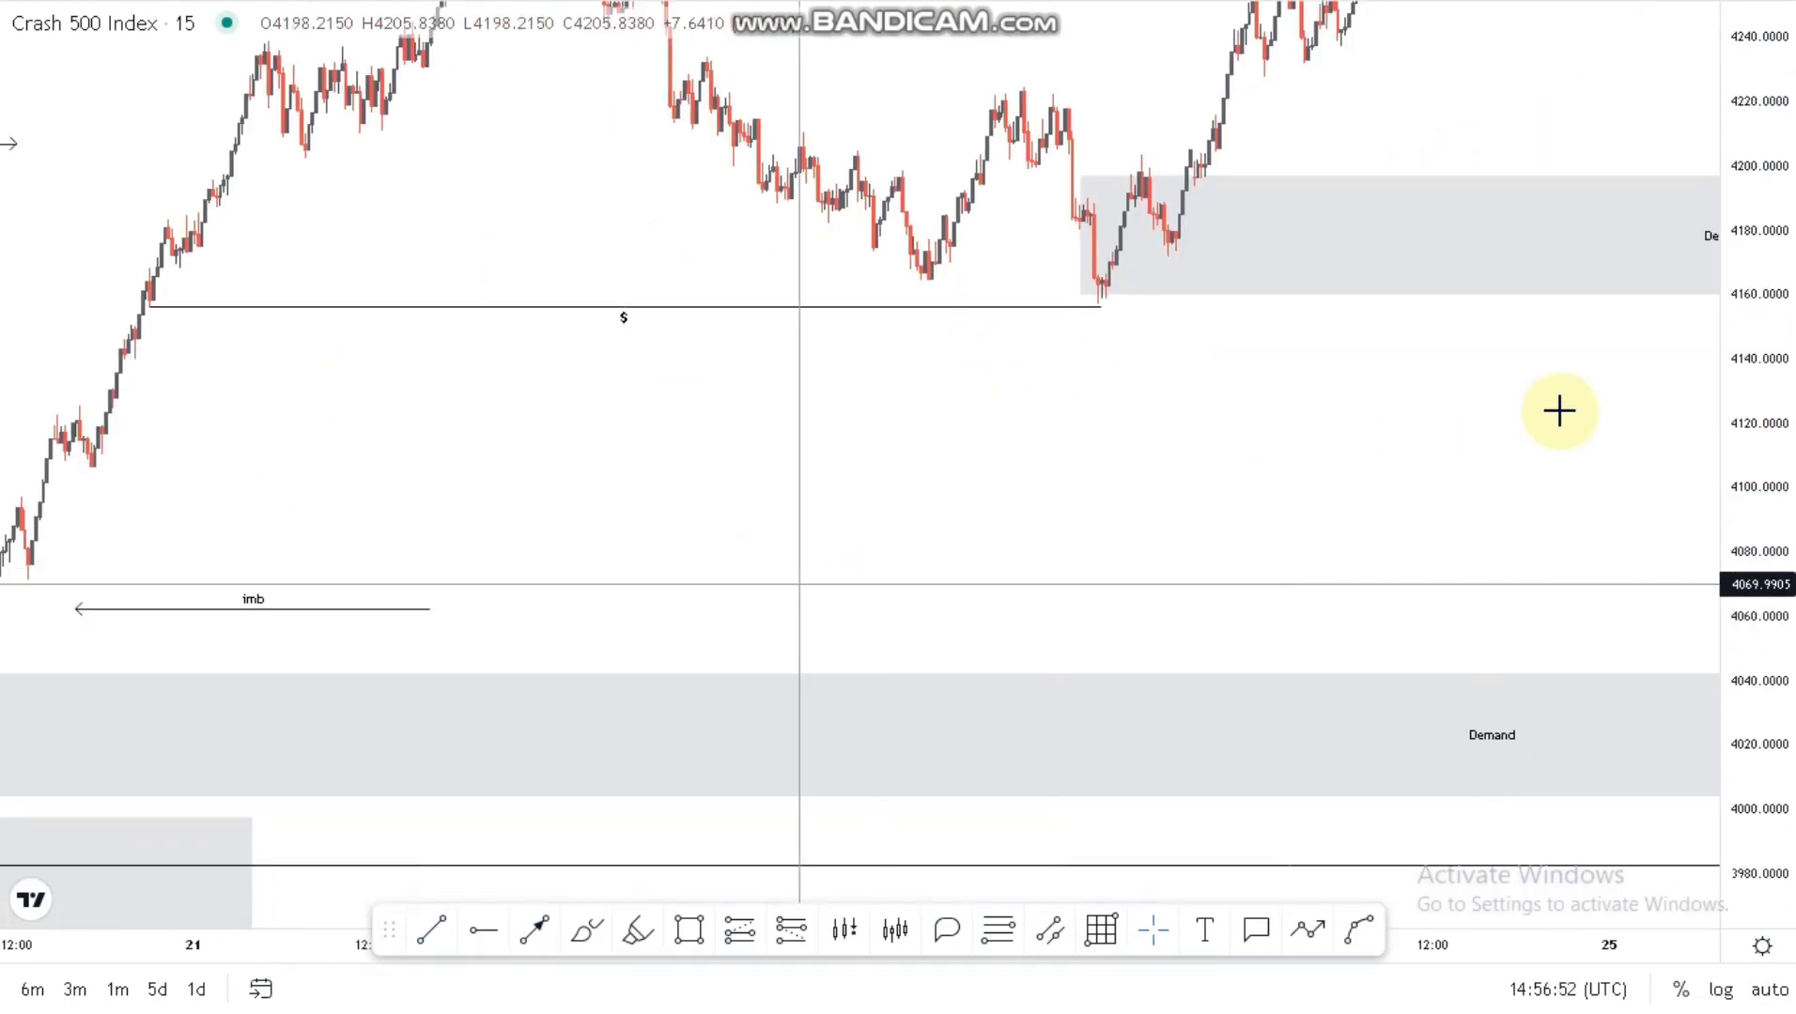
scroll(1078, 524, "down", 5)
left_click_drag(1078, 524, 797, 438)
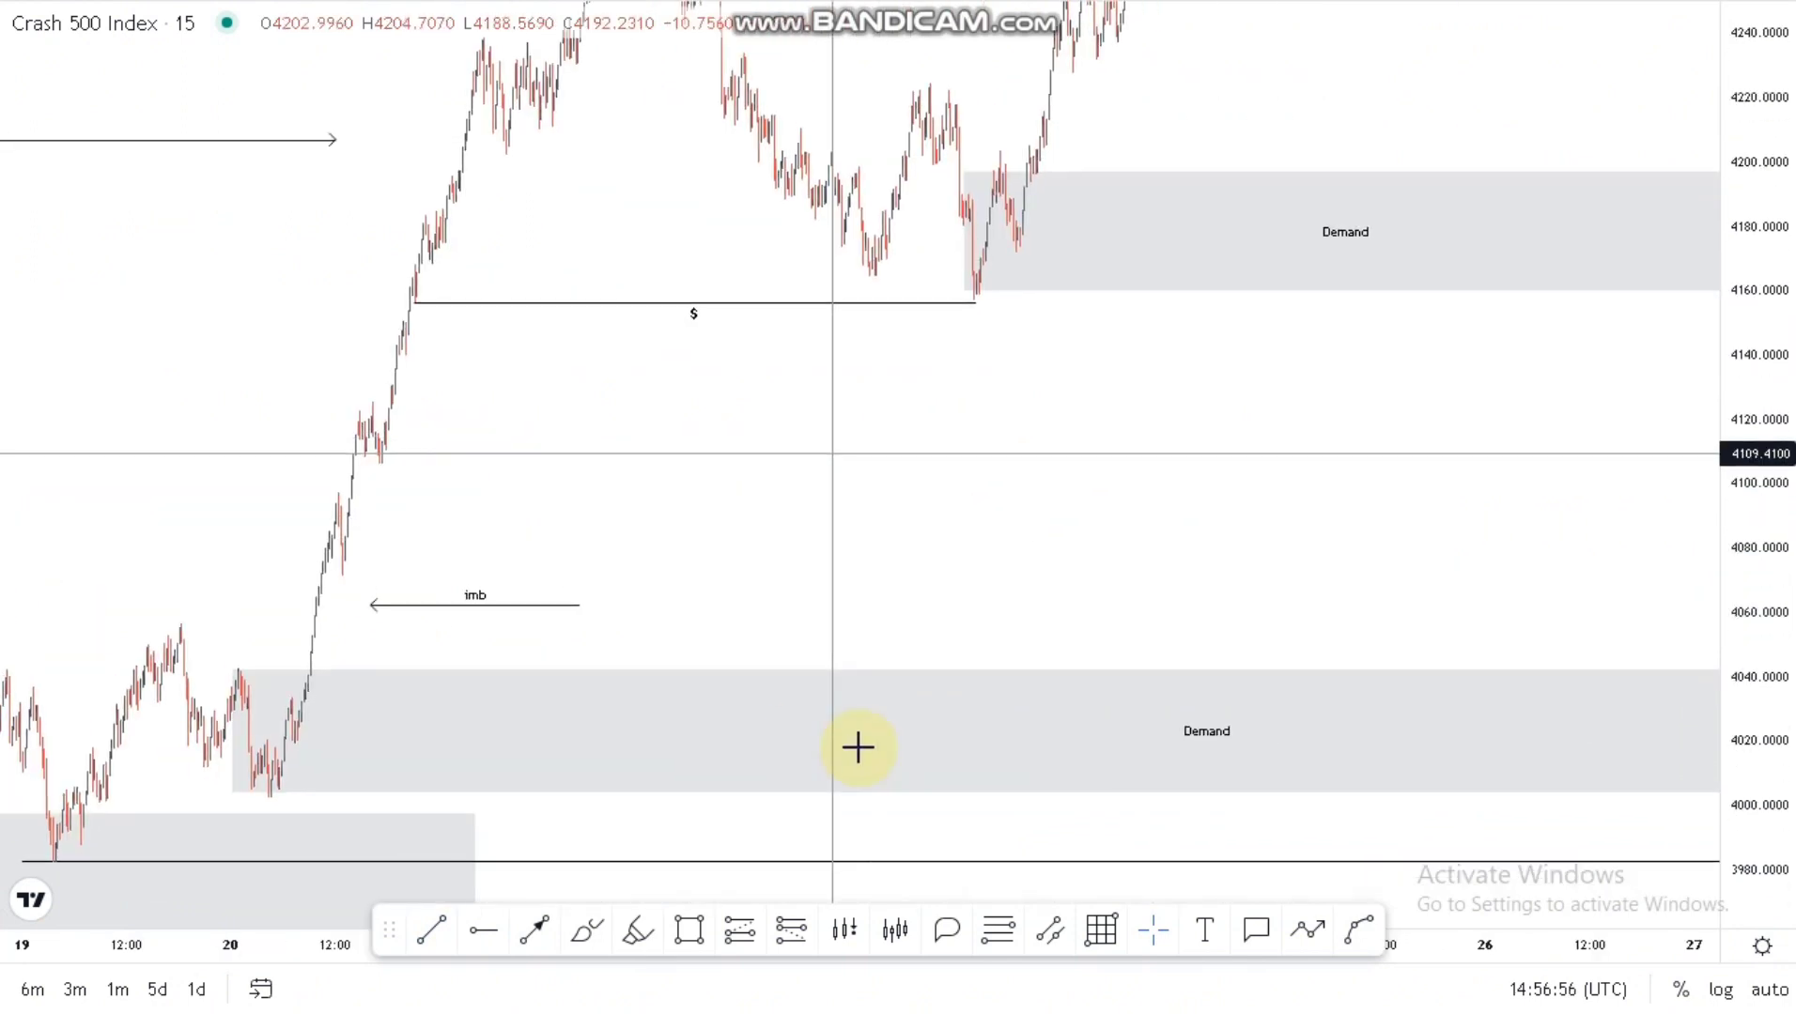
scroll(1128, 404, "down", 4)
left_click_drag(1082, 465, 654, 557)
scroll(1574, 411, "down", 5)
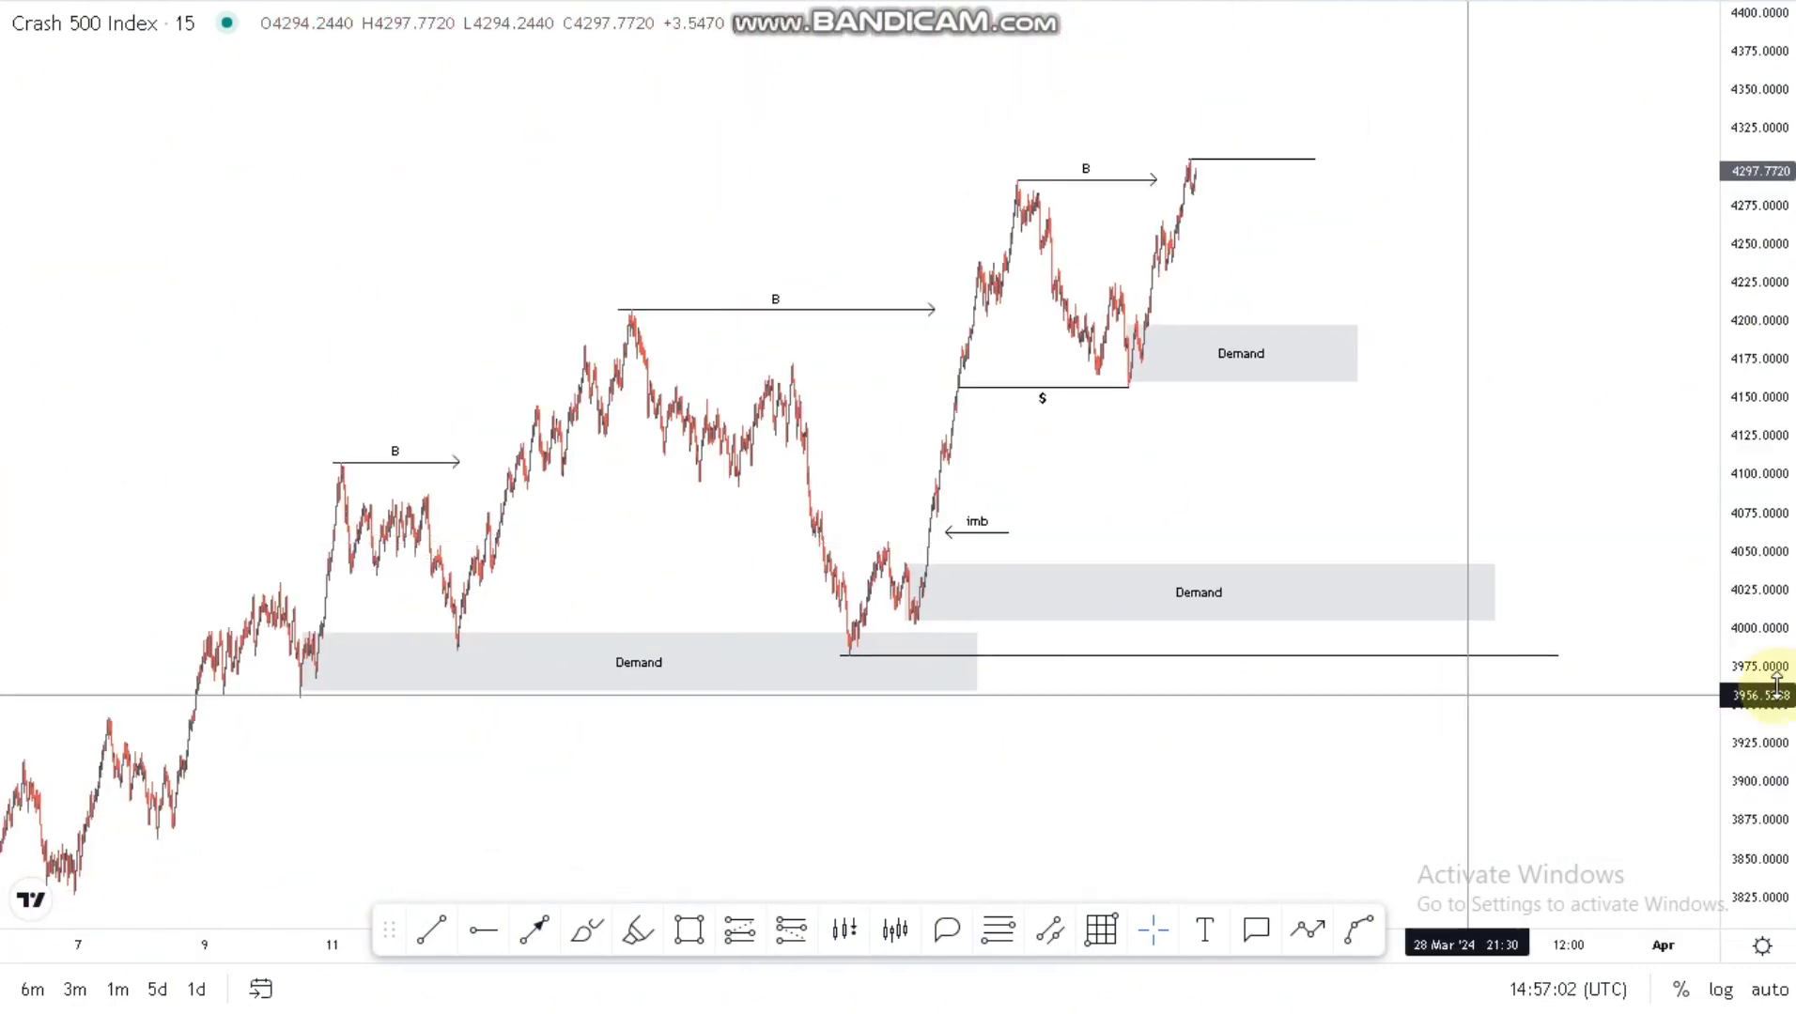
left_click(483, 930)
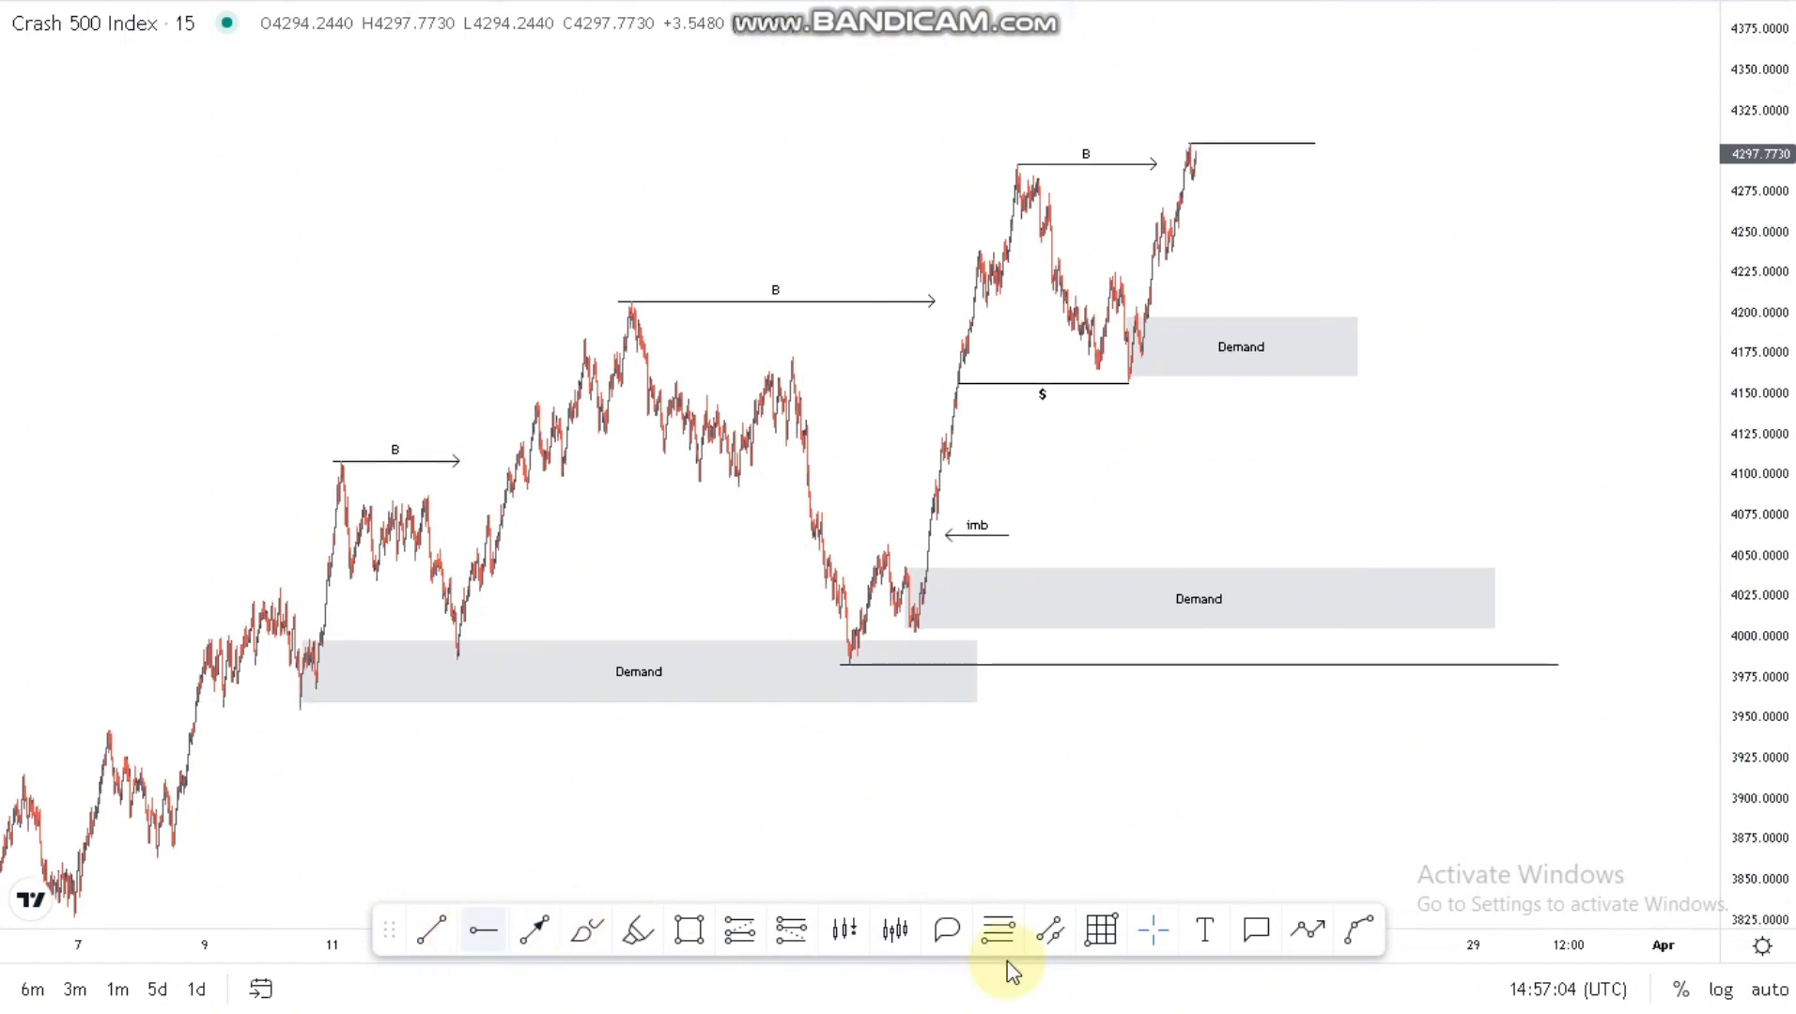
left_click(1306, 928)
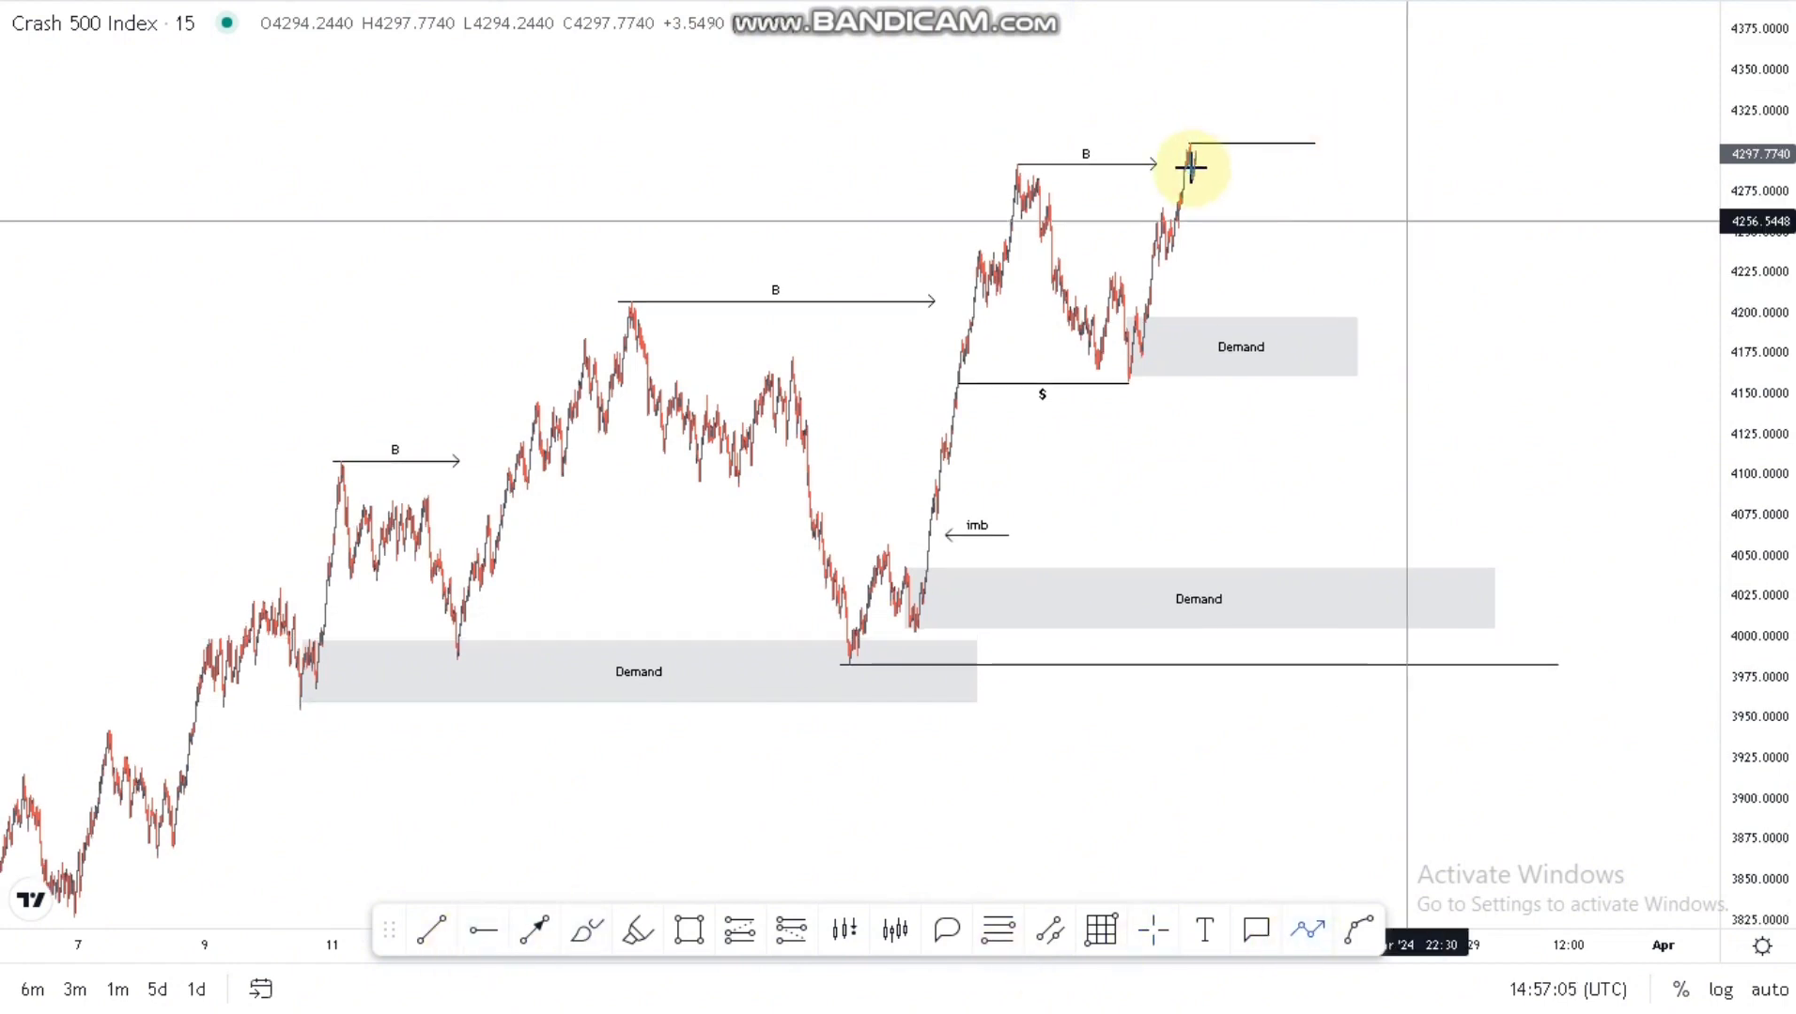
left_click(1209, 224)
left_click(1229, 259)
left_click(1239, 232)
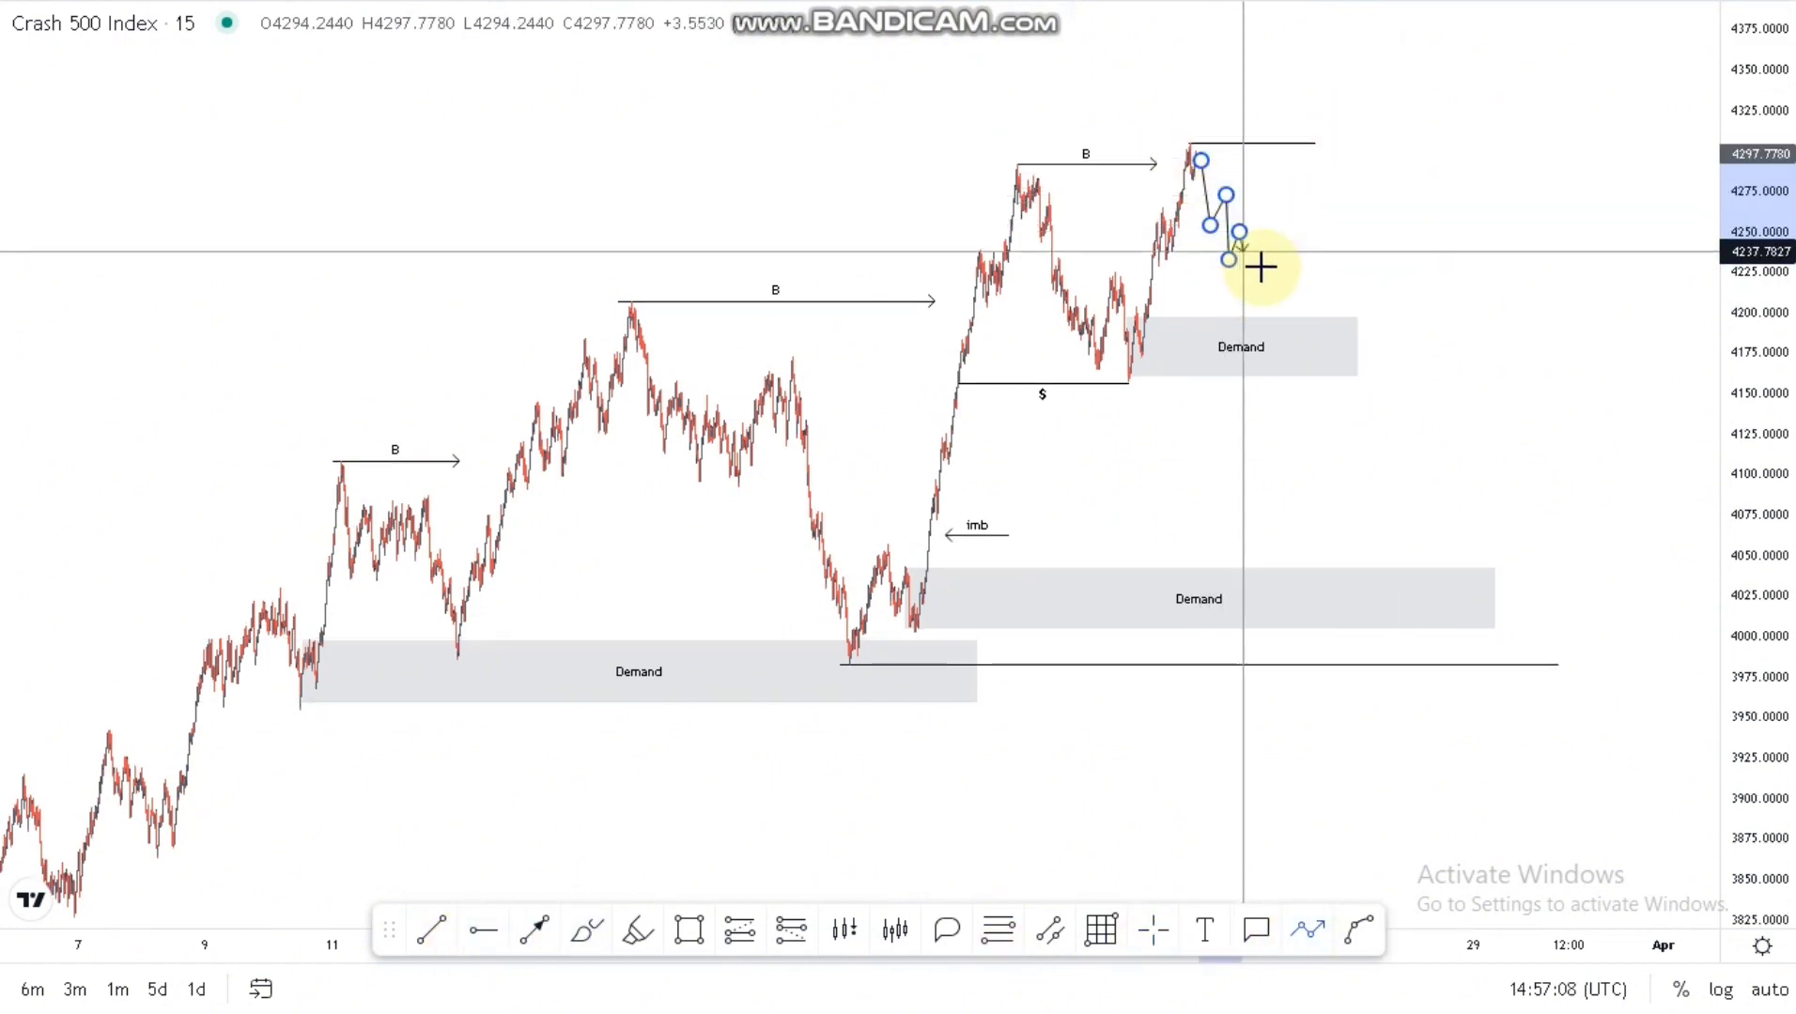
left_click(1245, 290)
left_click(1262, 267)
left_click(1262, 310)
left_click(1282, 282)
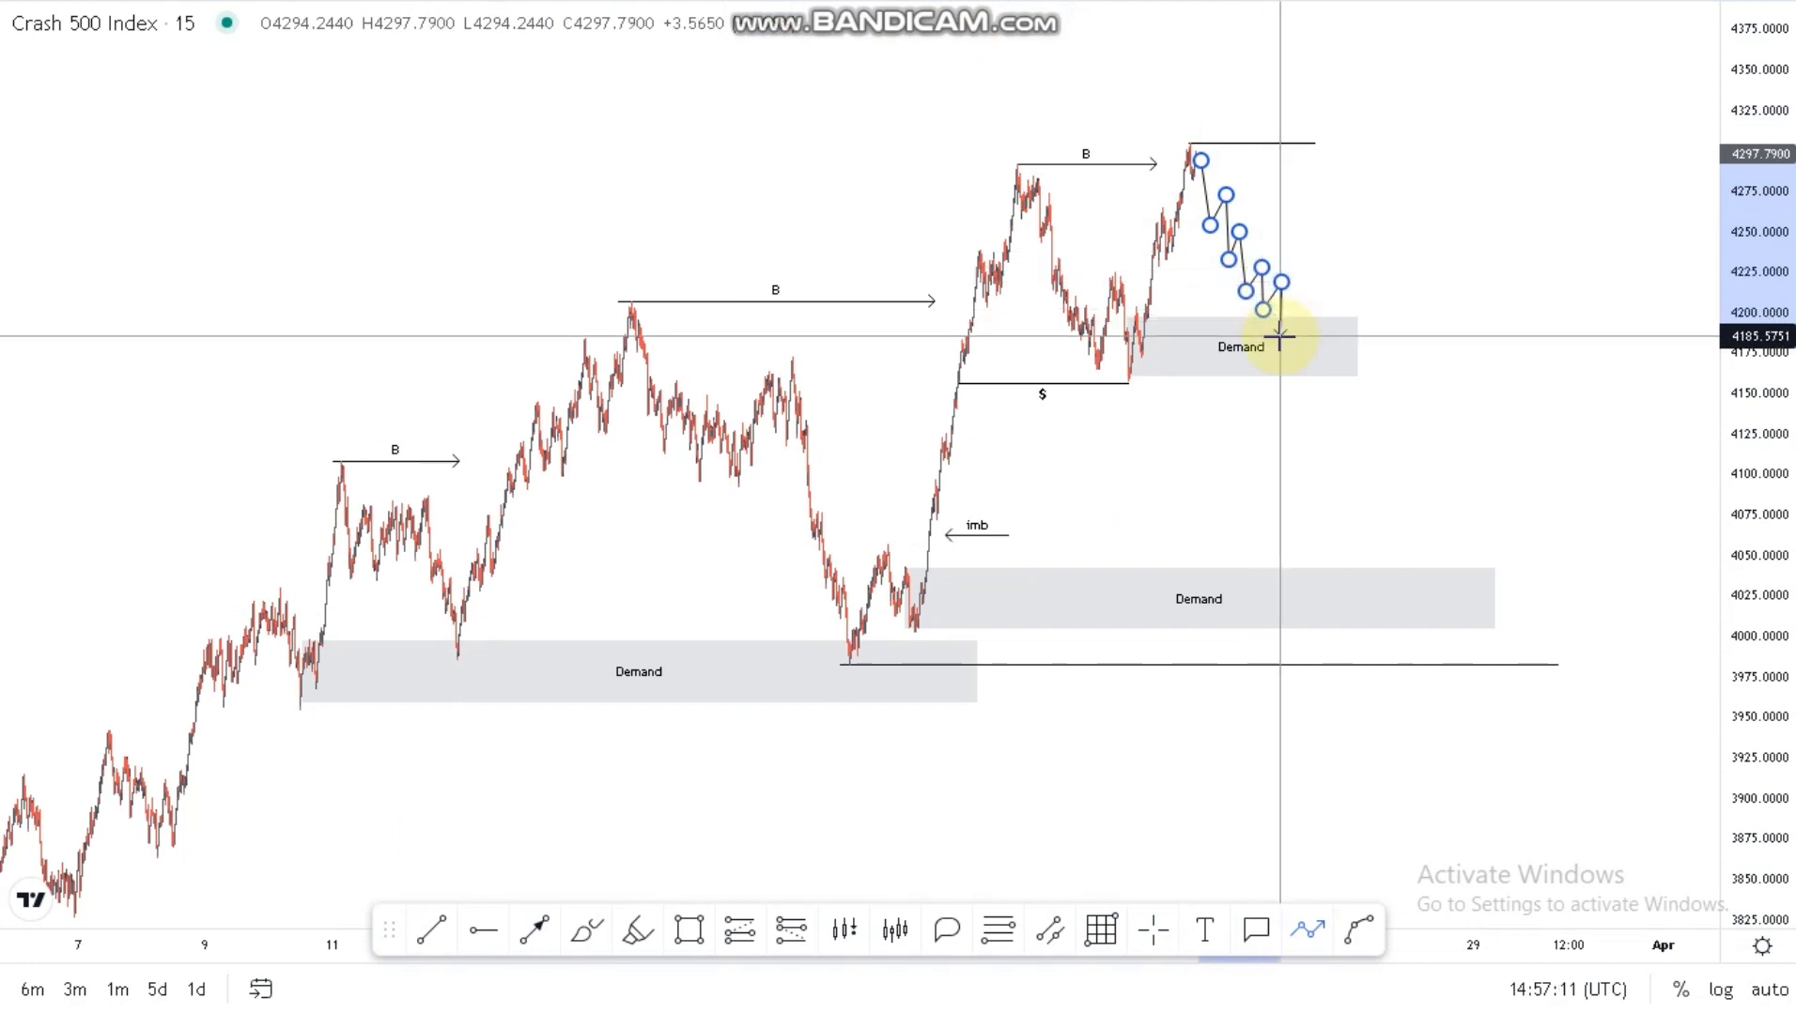
left_click(1293, 346)
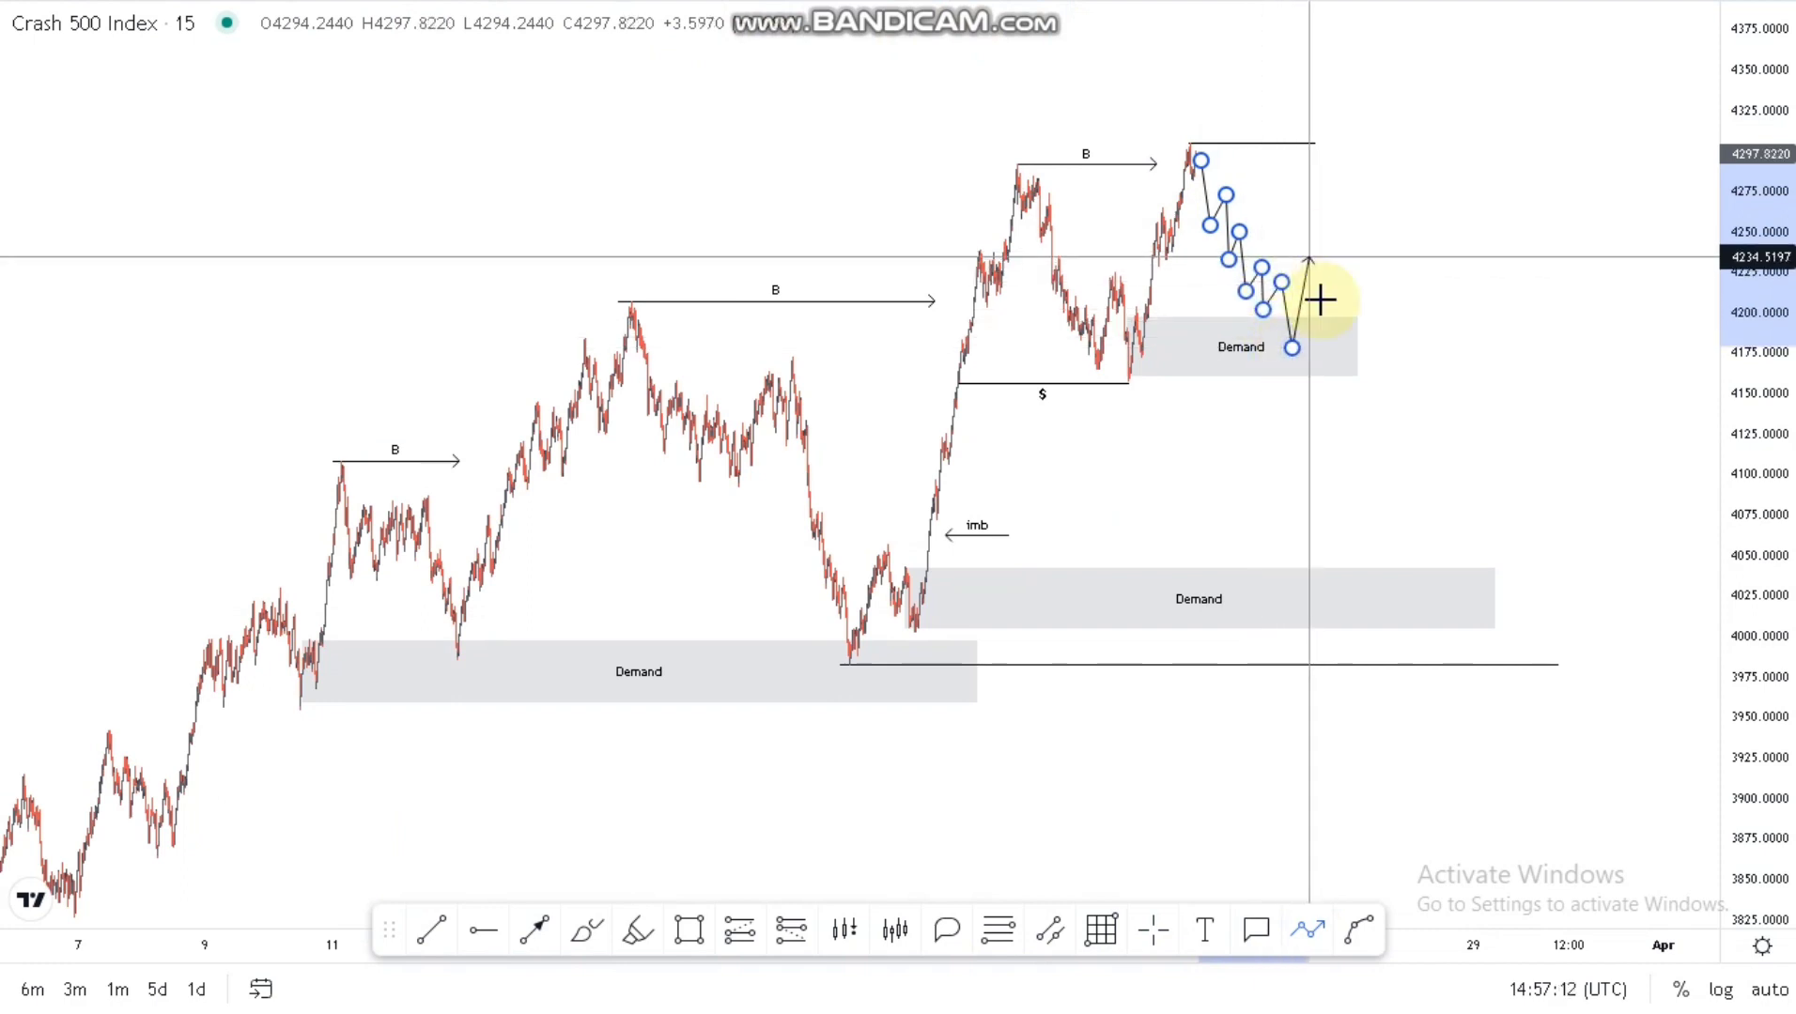
left_click(1312, 252)
left_click(1325, 311)
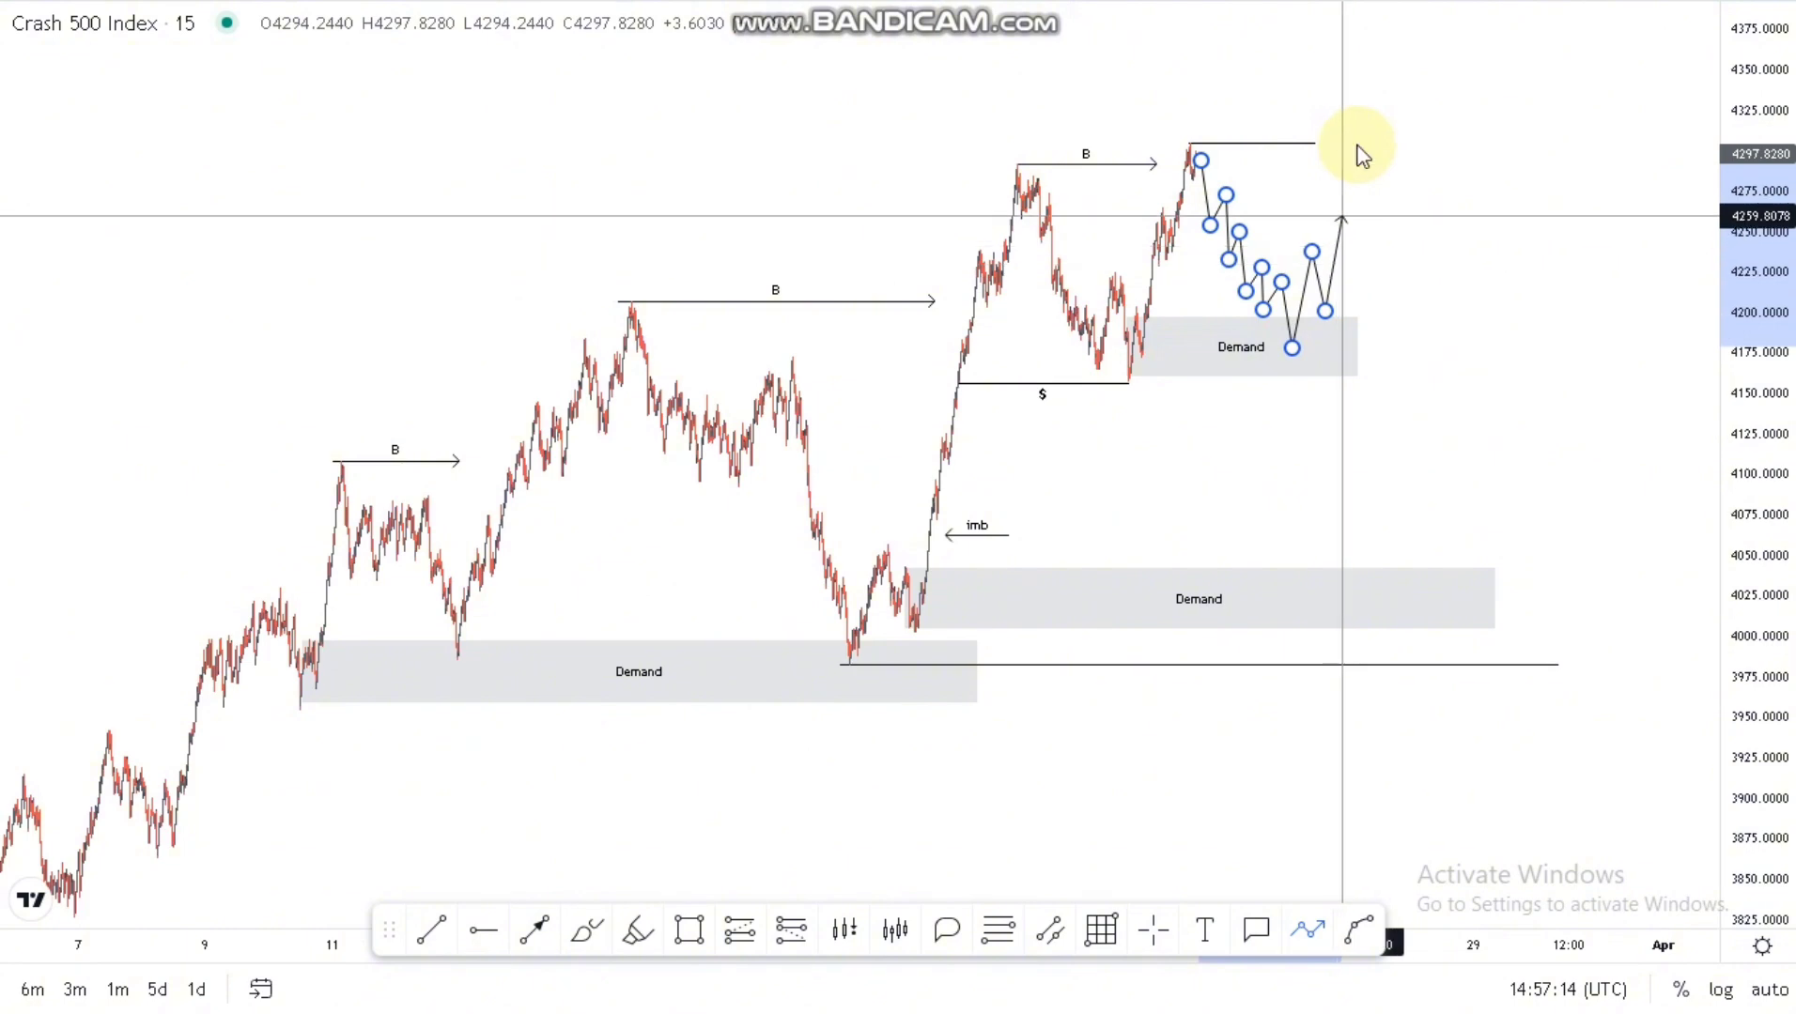
double_click(1357, 146)
left_click(1288, 409)
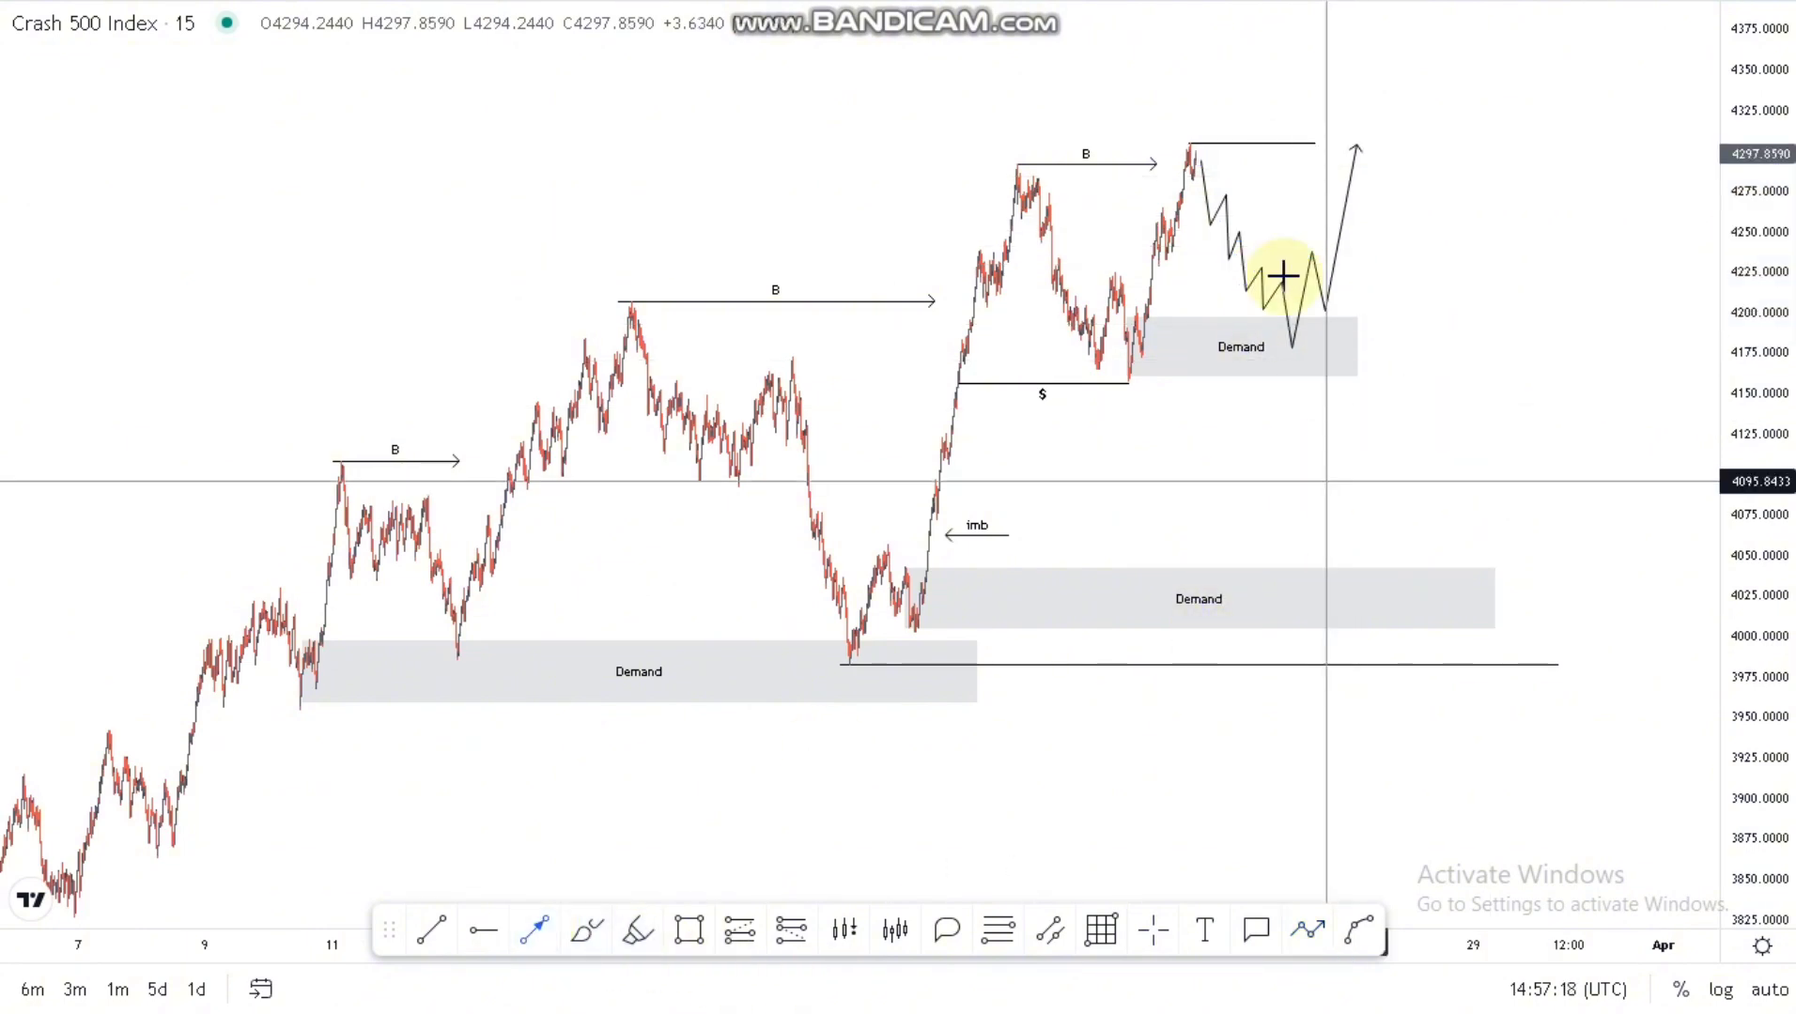
left_click(1311, 461)
double_click(1337, 578)
left_click(1628, 145)
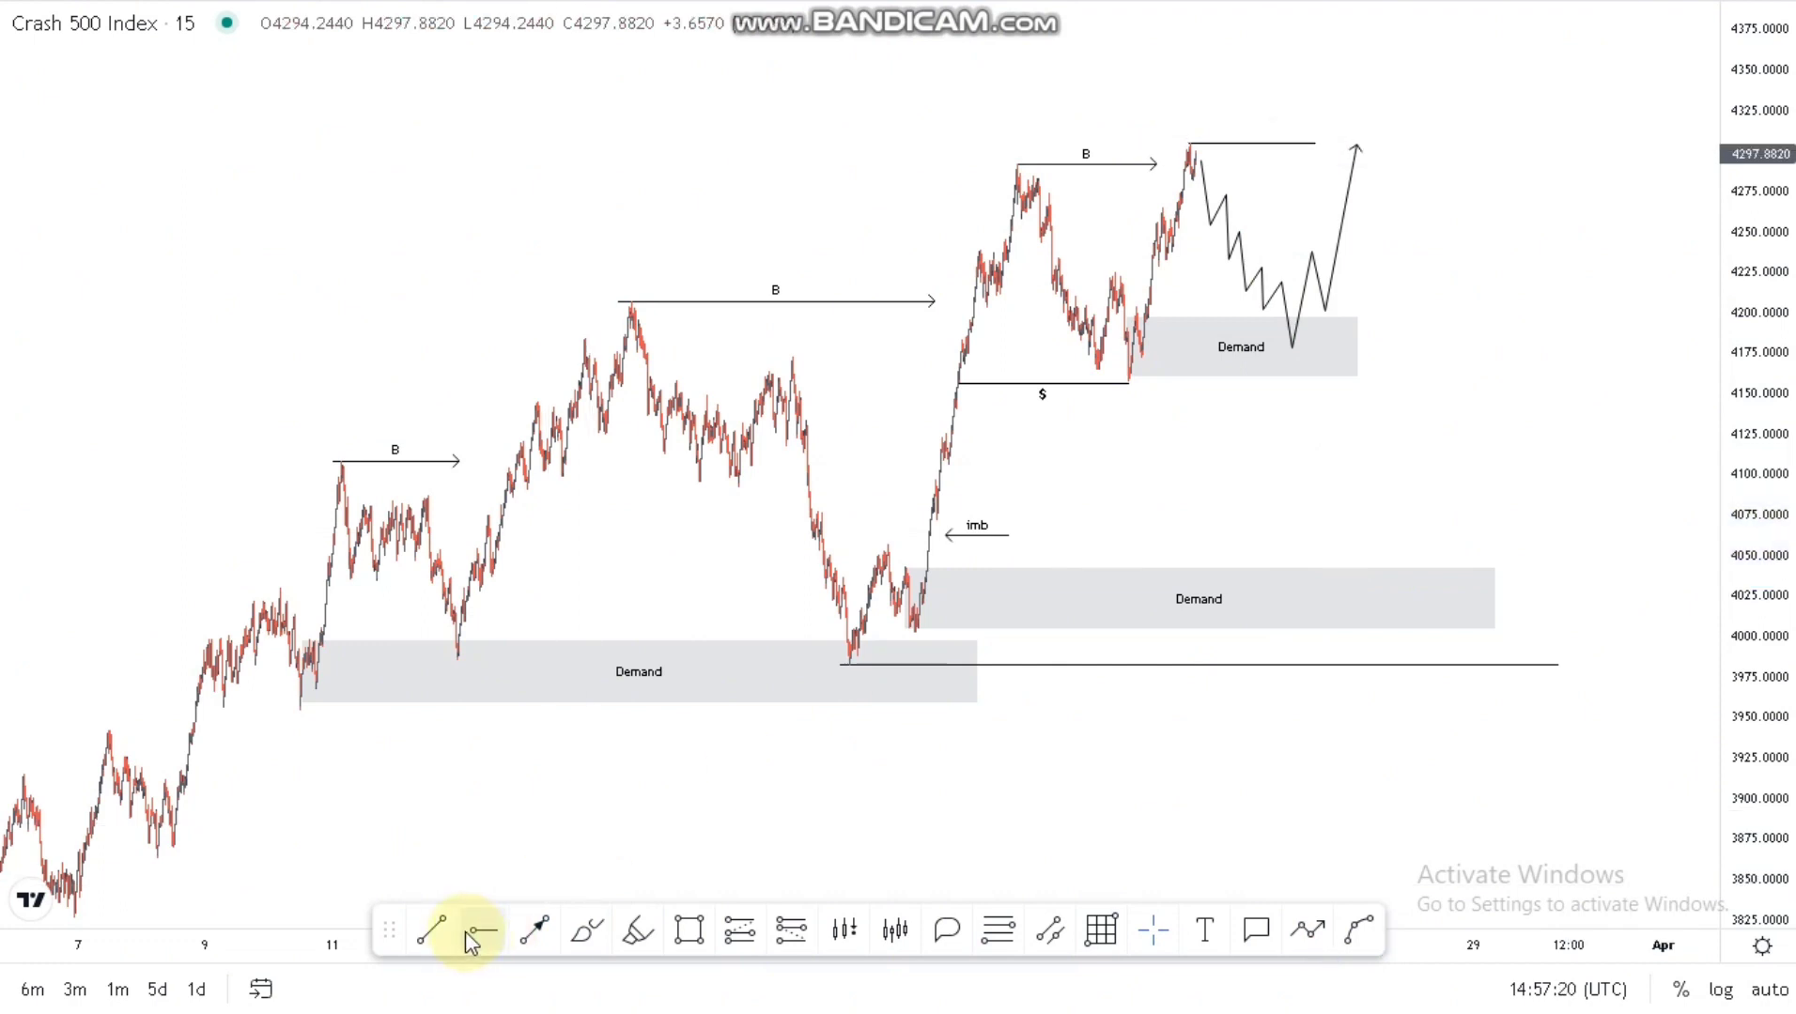
Step: Draw a zigzag path from about 4057 down to about 4018 in the middle demand zone, ending in an upward arrow at about 4236
left_click(1307, 544)
left_click(1333, 592)
left_click(1348, 533)
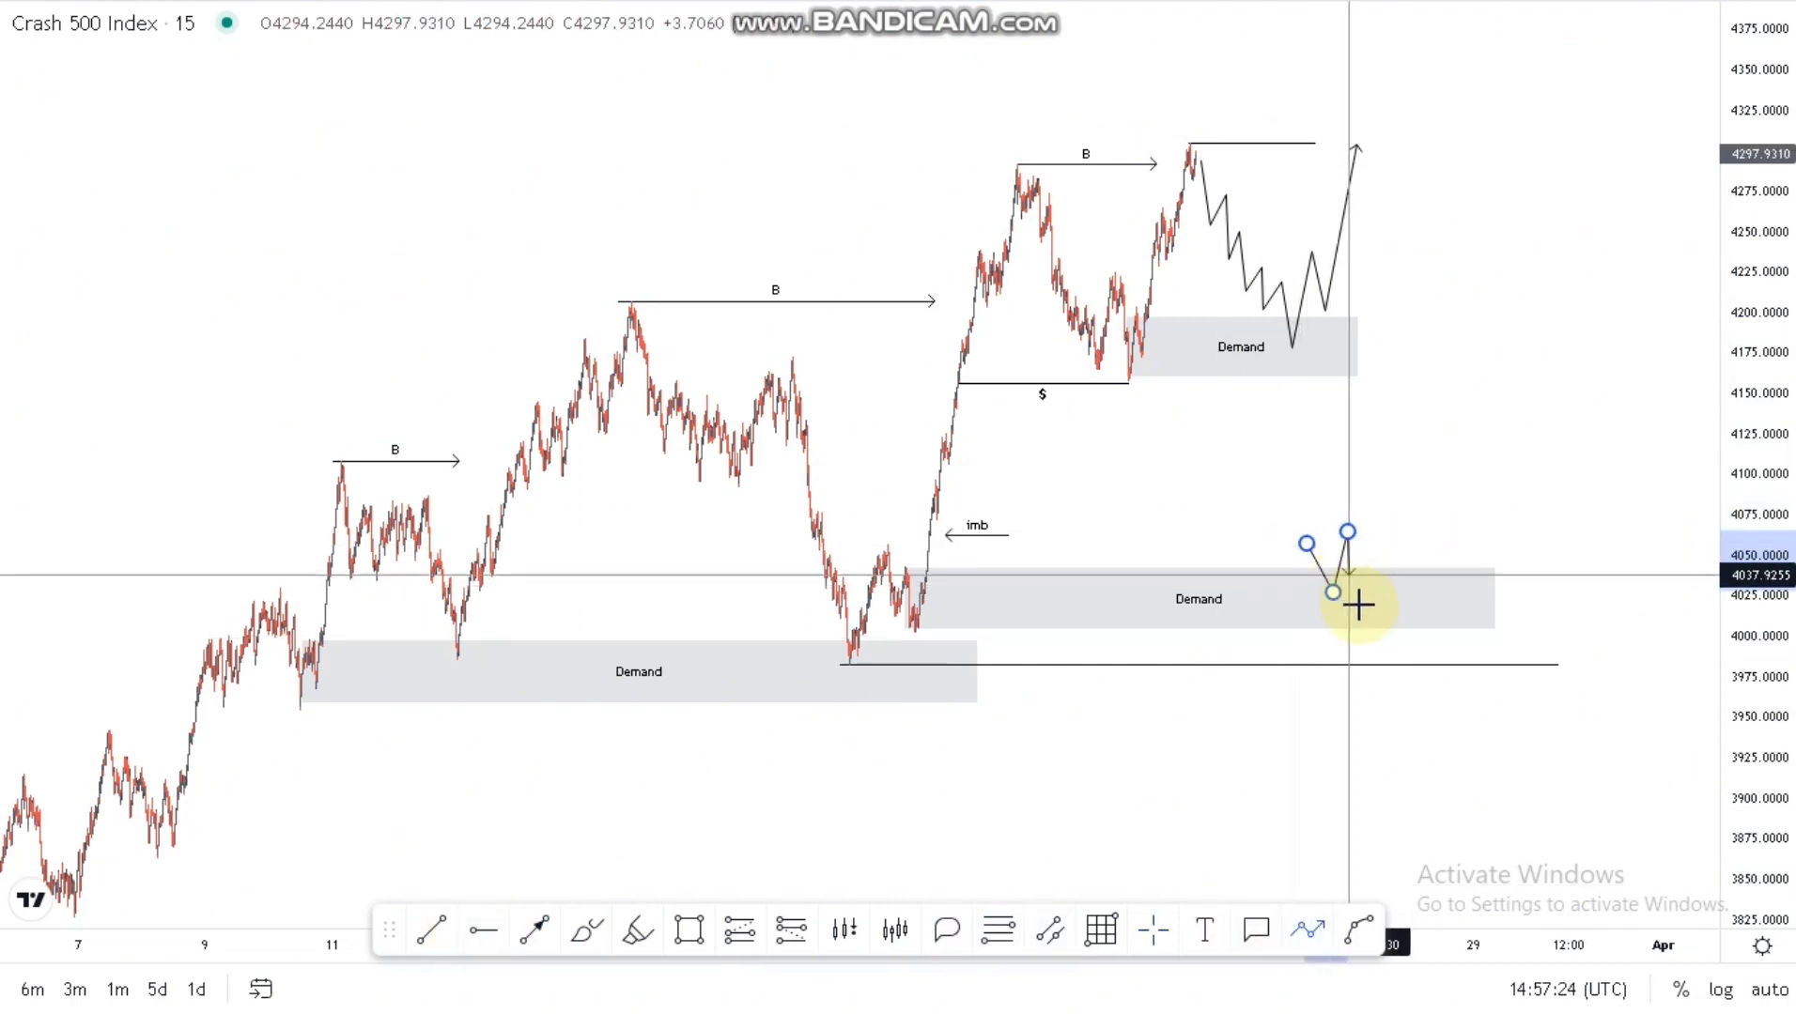
left_click(1364, 606)
left_click(1373, 497)
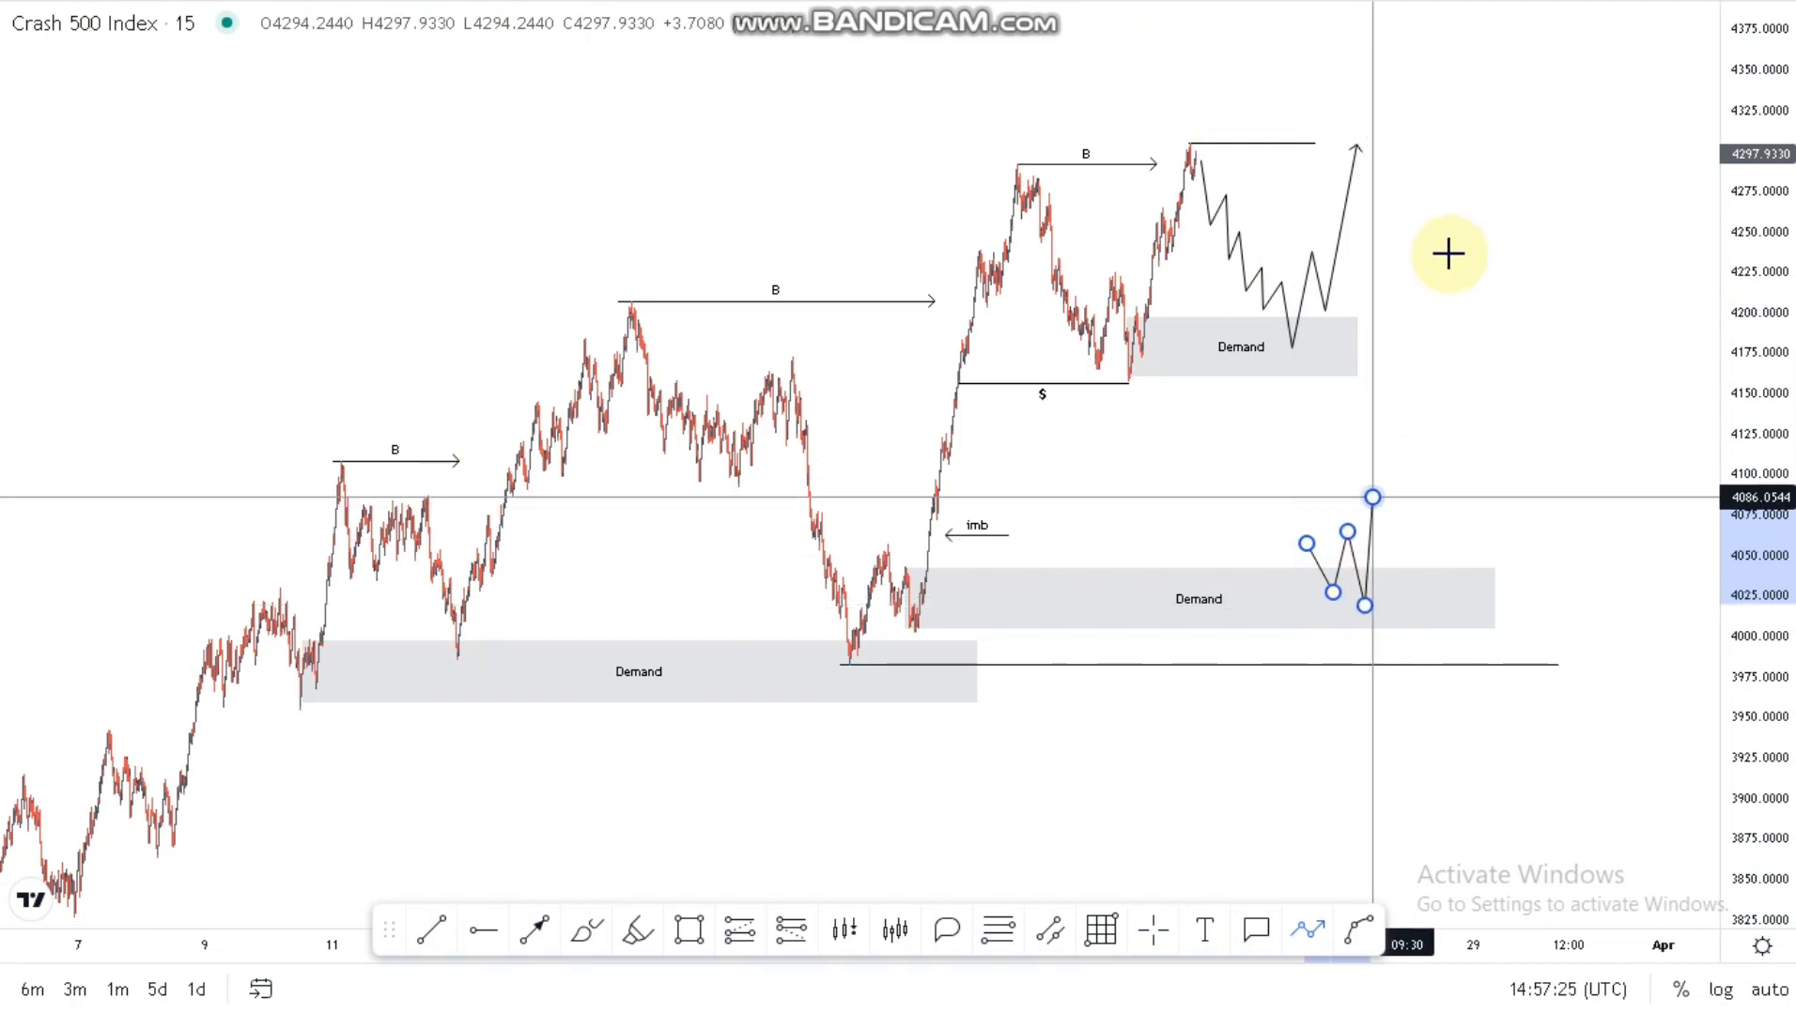
left_click(1392, 566)
double_click(1449, 254)
left_click(1570, 669)
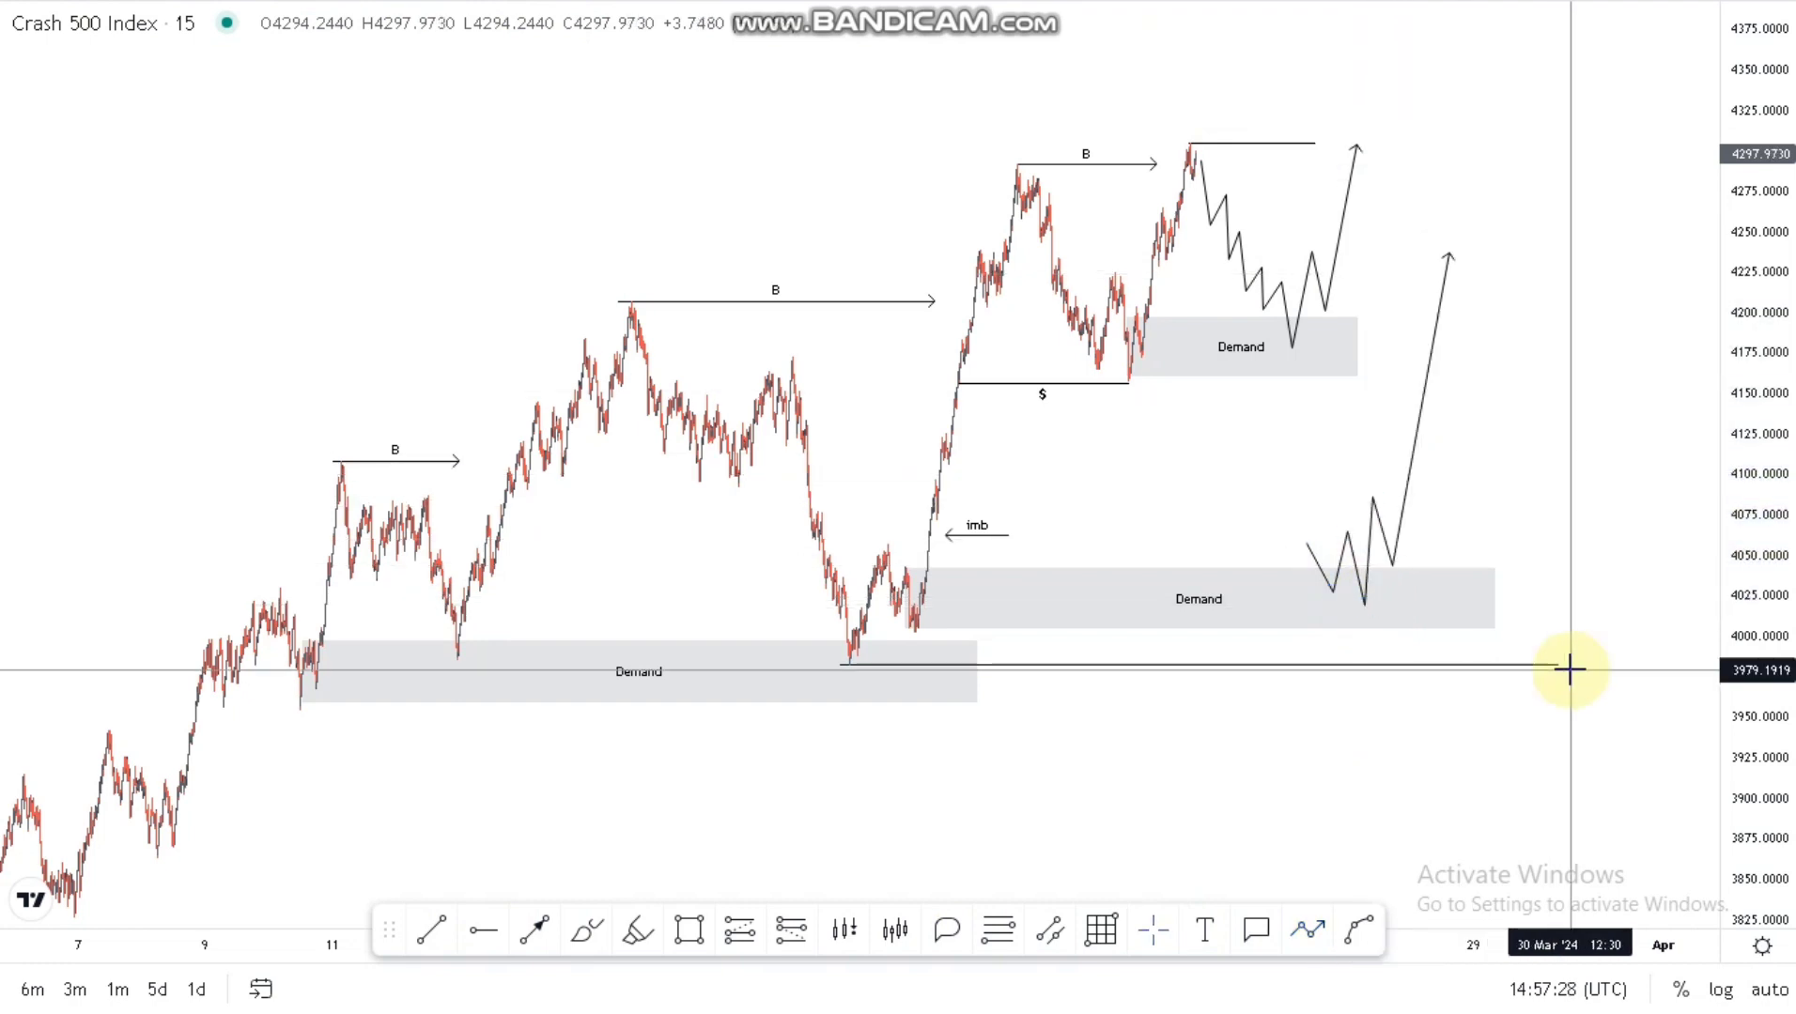
left_click_drag(1744, 309, 1744, 355)
left_click(905, 825)
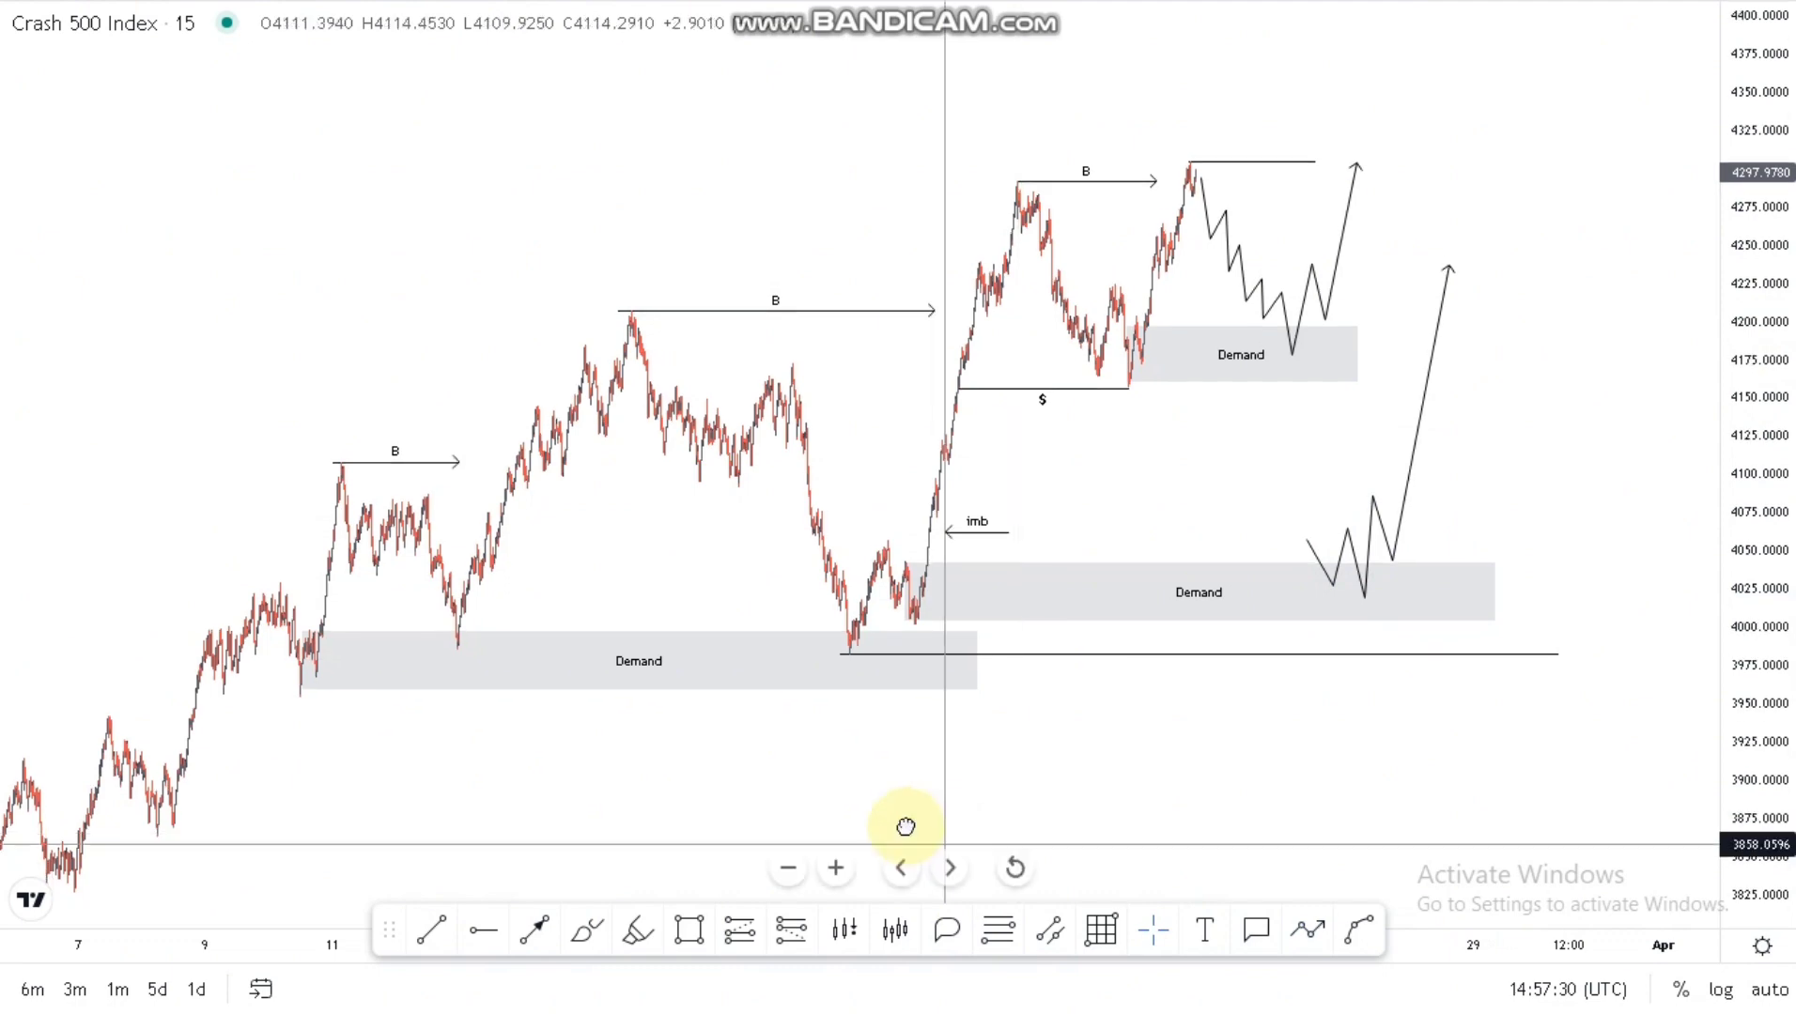
left_click_drag(917, 830, 901, 812)
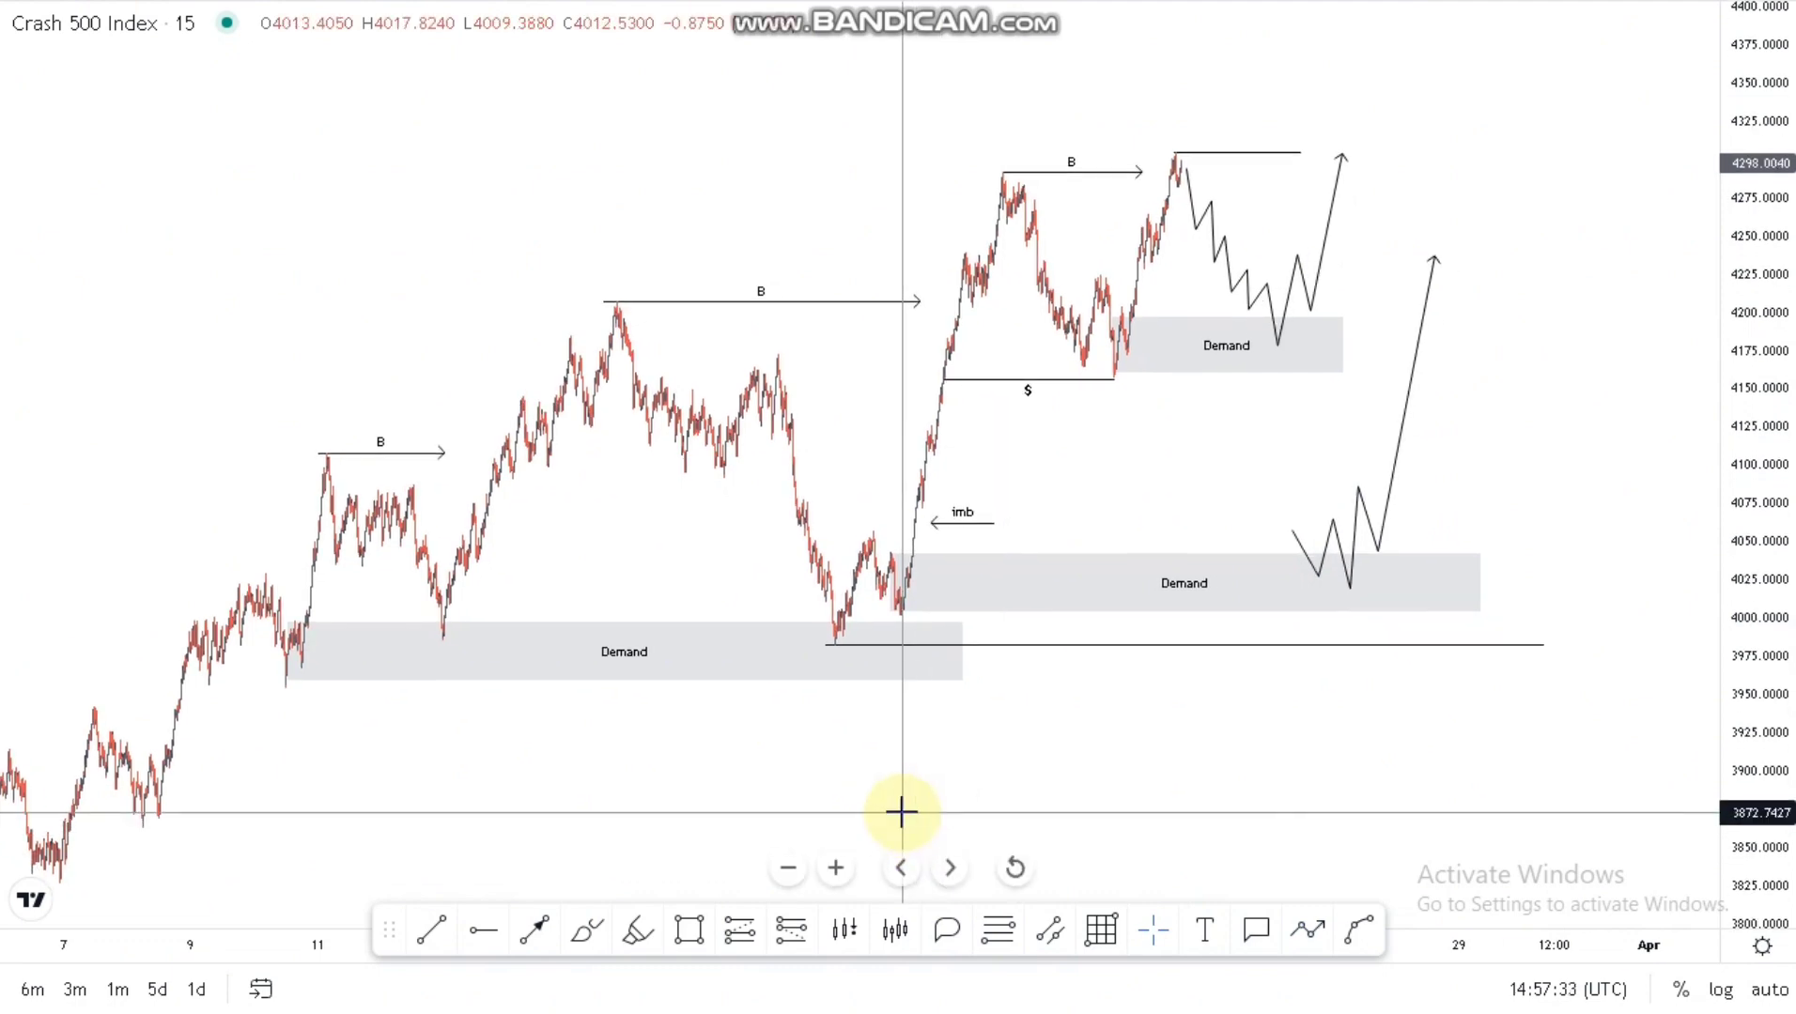